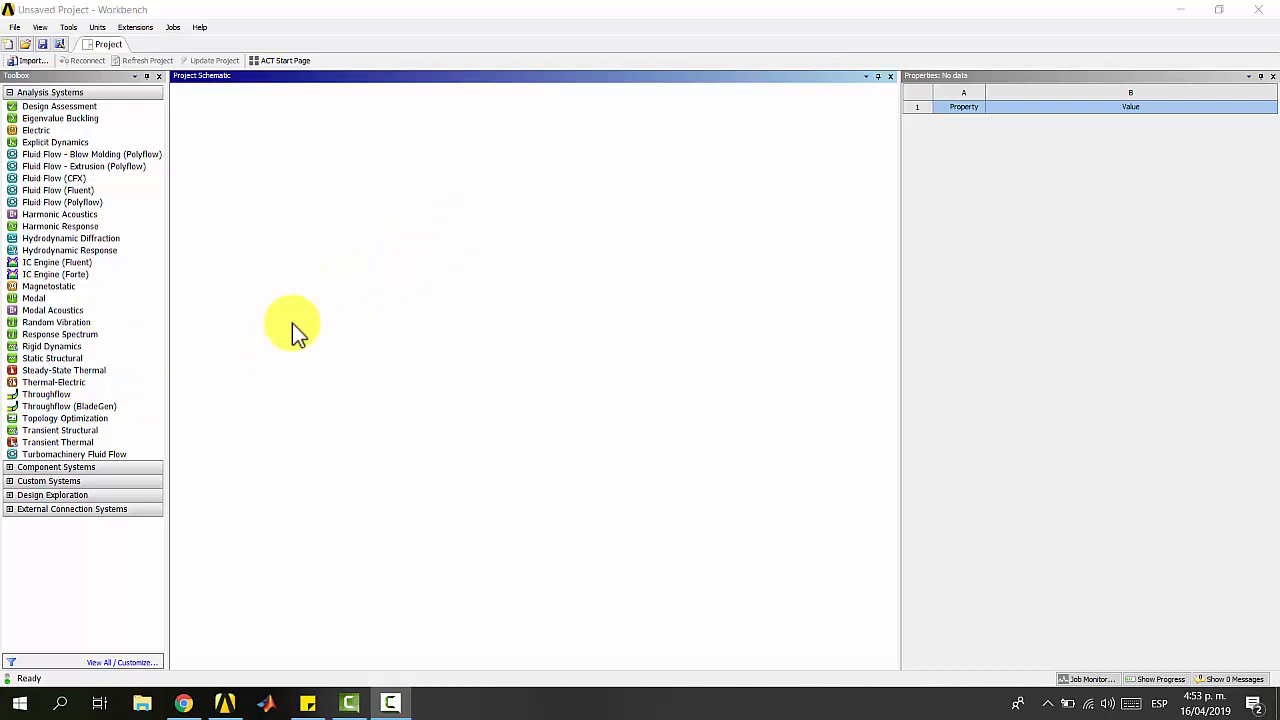
- Create a standalone Static Structural analysis system in the project schematic and open its Engineering Data
left_click_drag(55, 358, 237, 178)
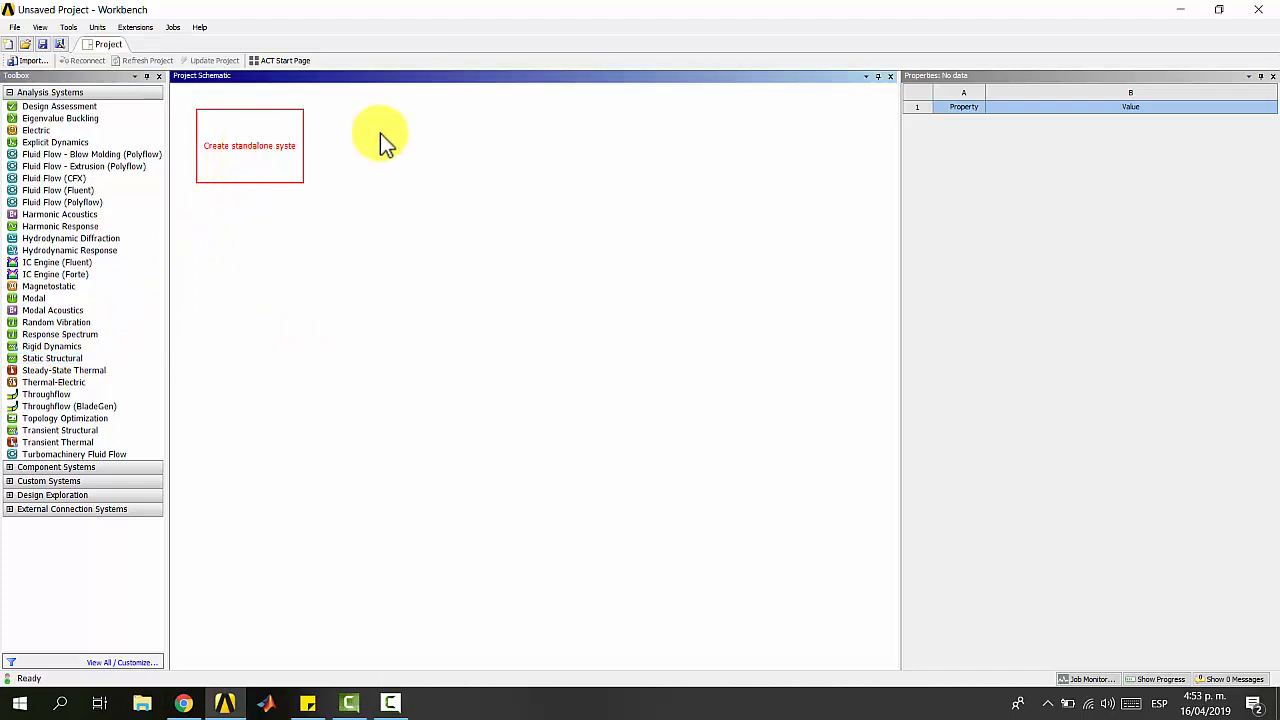
double_click(237, 149)
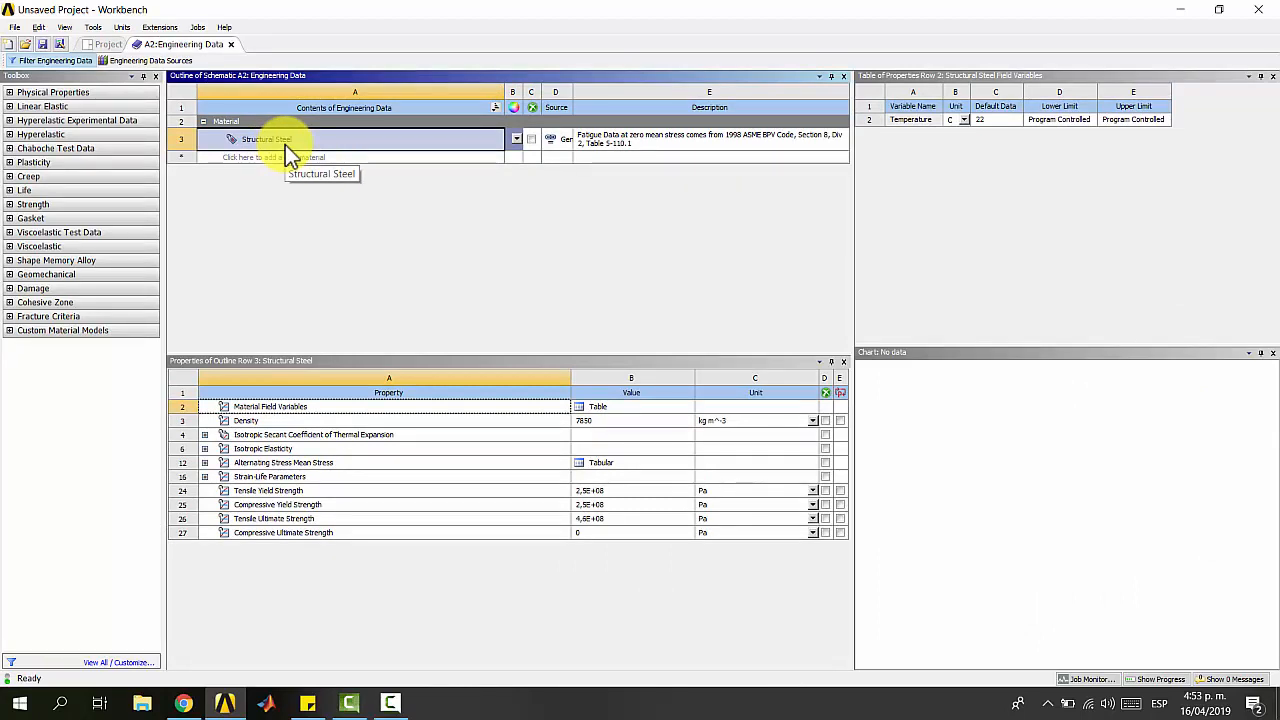
- Add Aluminum Alloy NL from the General Non-linear Materials source to the engineering data and return to the project schematic
left_click(175, 62)
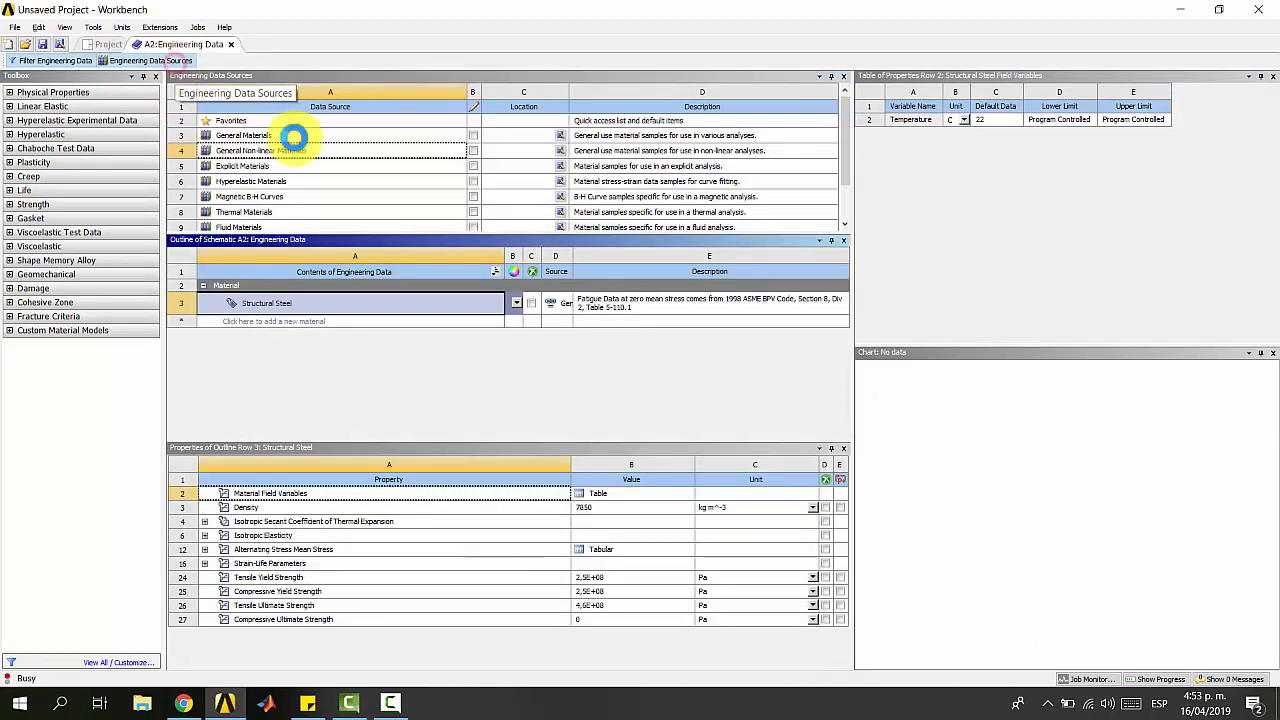
left_click(300, 150)
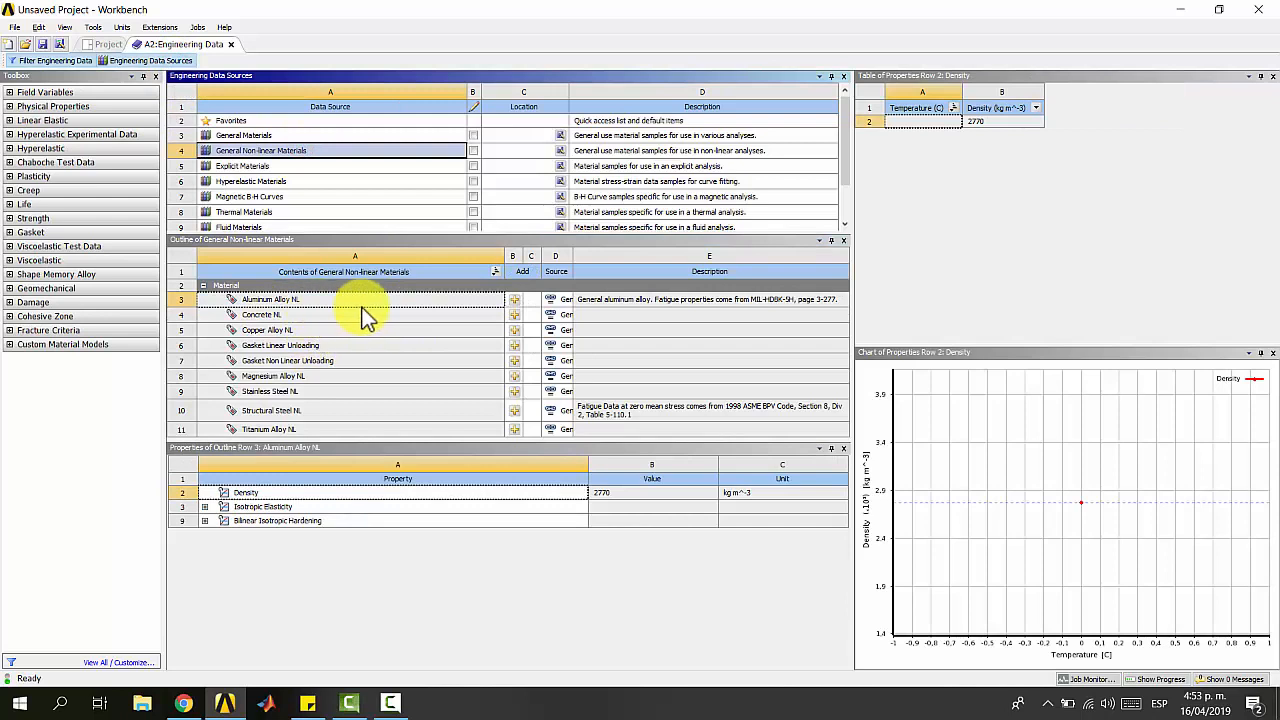
left_click(515, 299)
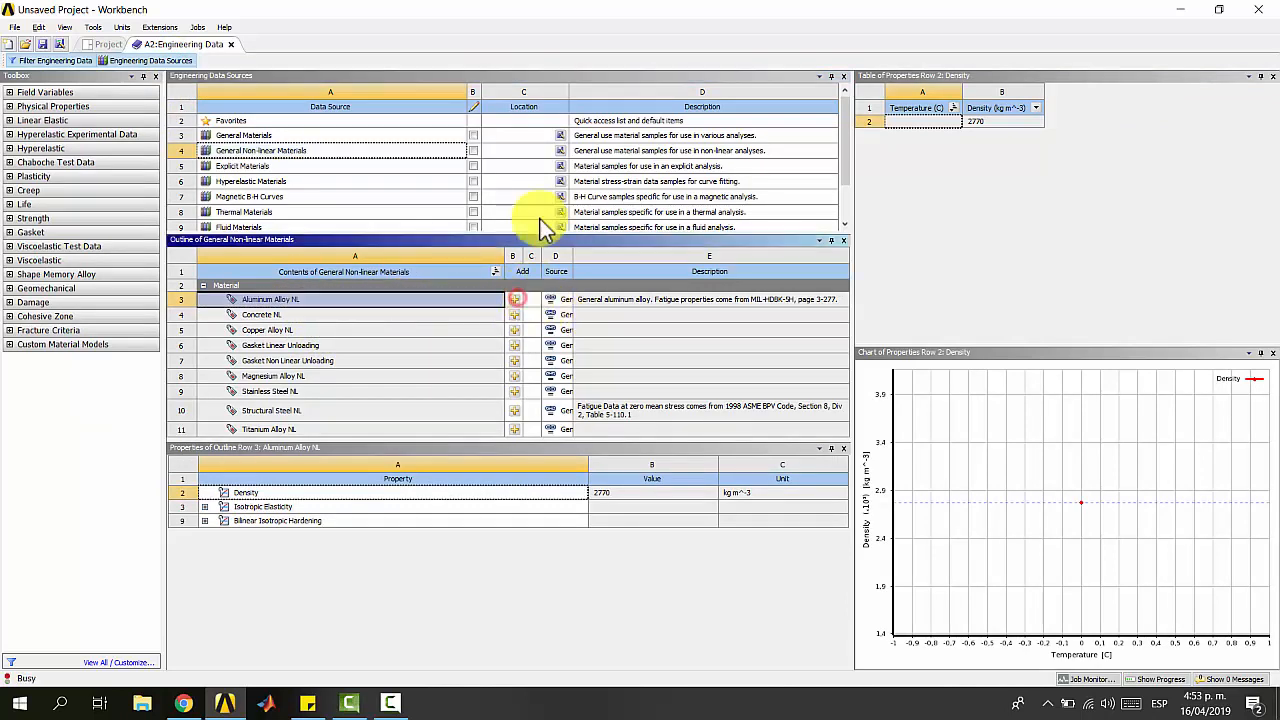
left_click(78, 62)
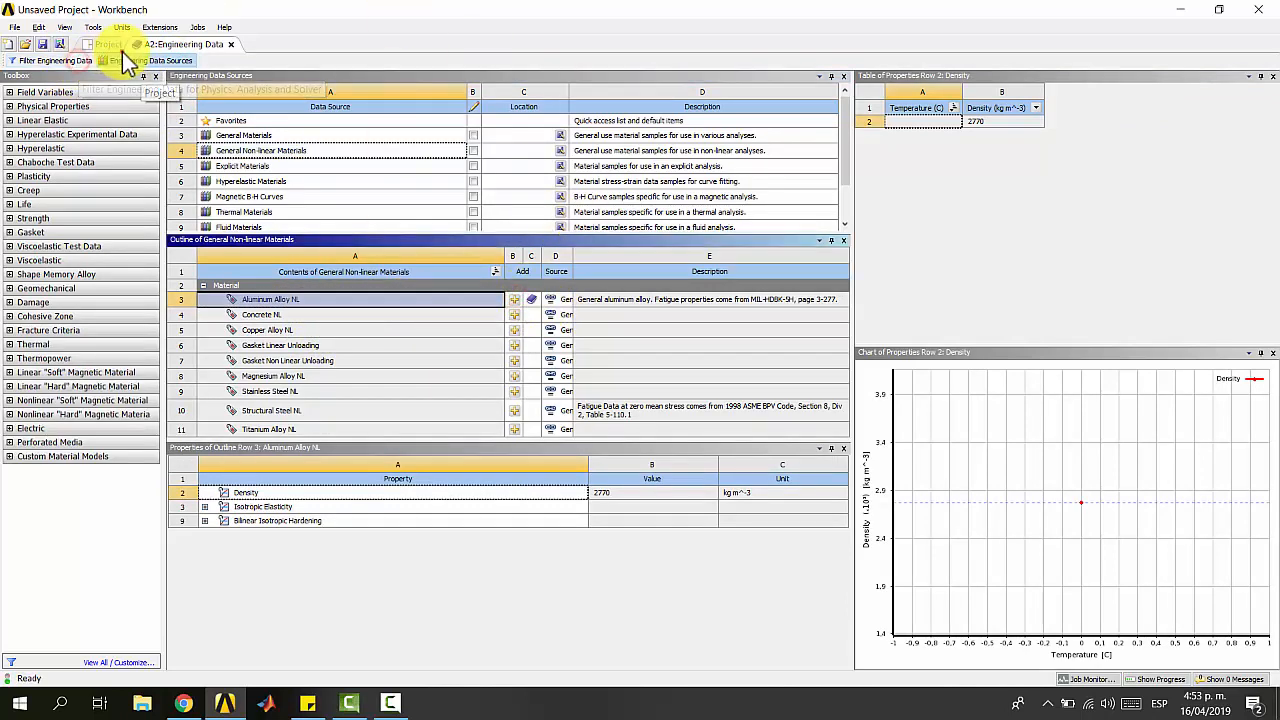
left_click(121, 58)
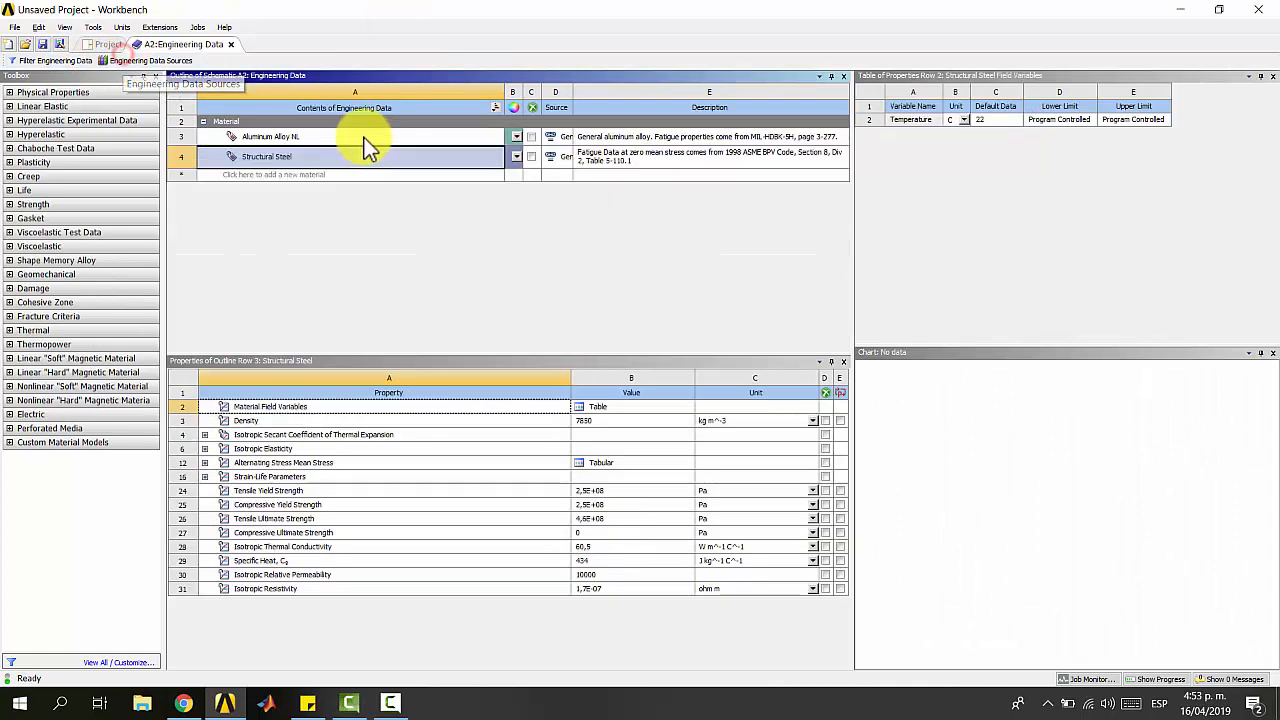
left_click(231, 45)
- Open the Geometry cell of the Static Structural system in DesignModeler
left_click(259, 163)
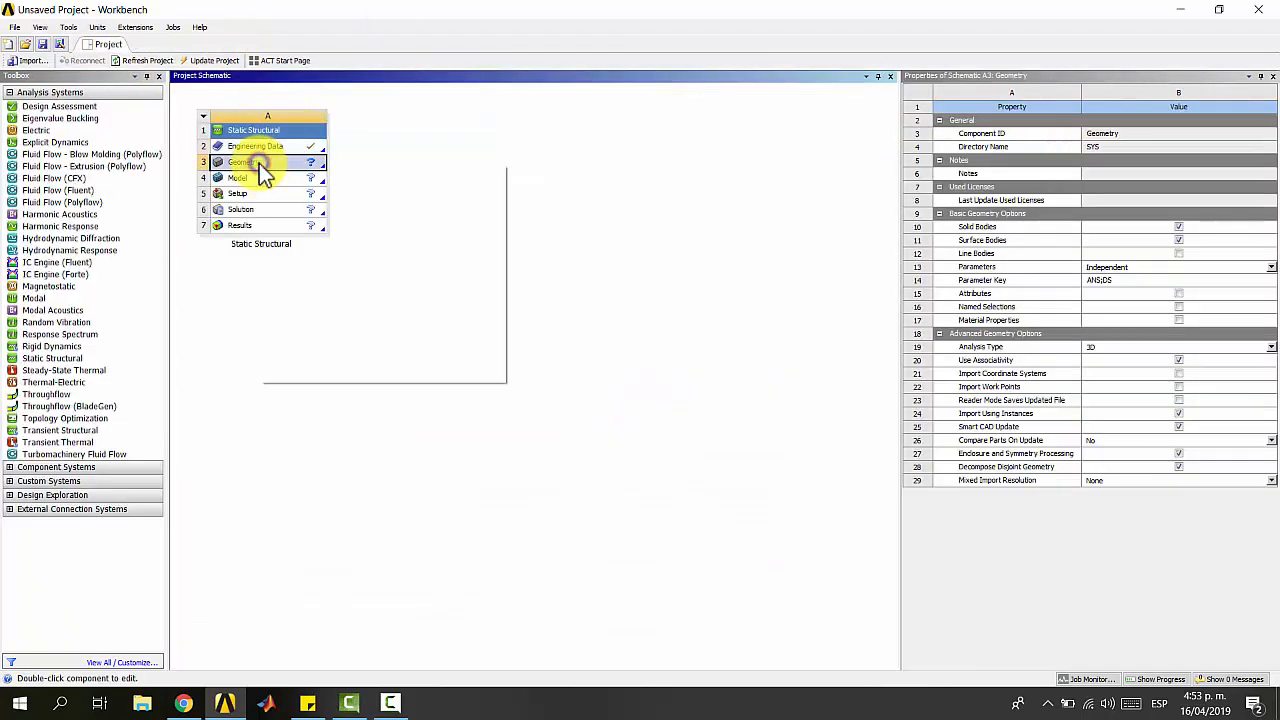
right_click(259, 163)
left_click(350, 189)
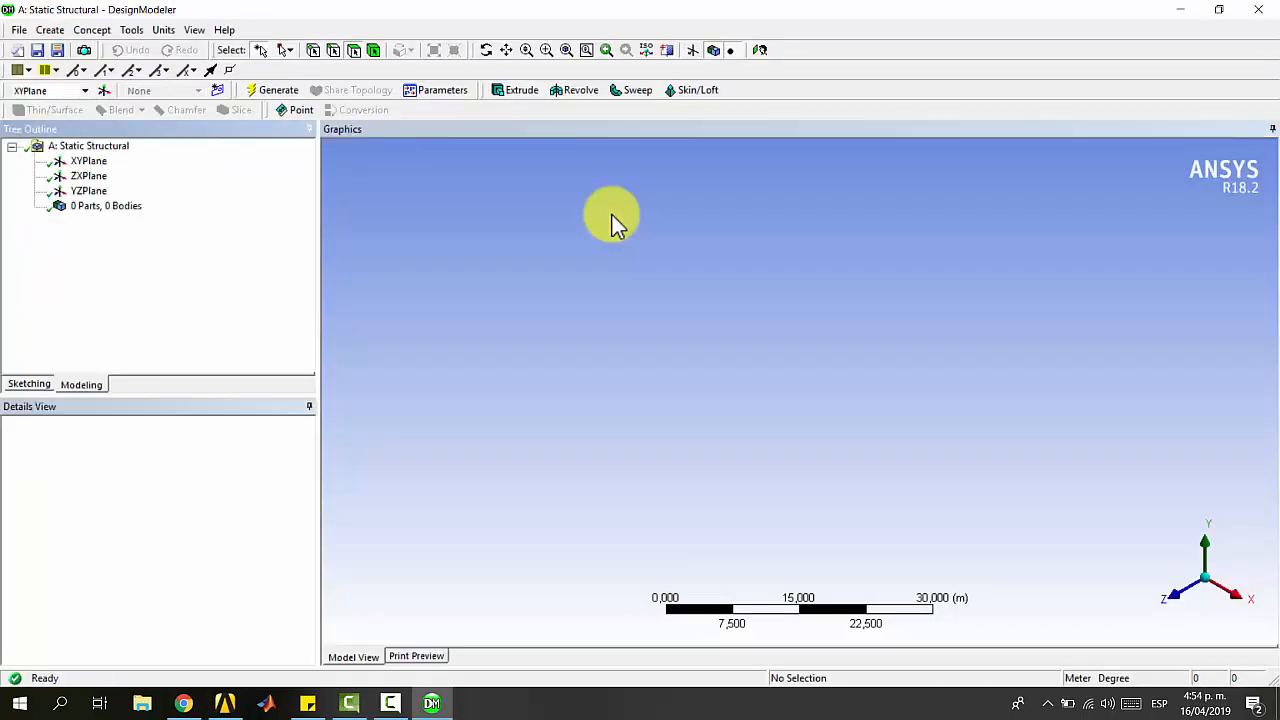
- Import the external geometry file "press forming metal sheet" and generate the import feature
left_click(17, 31)
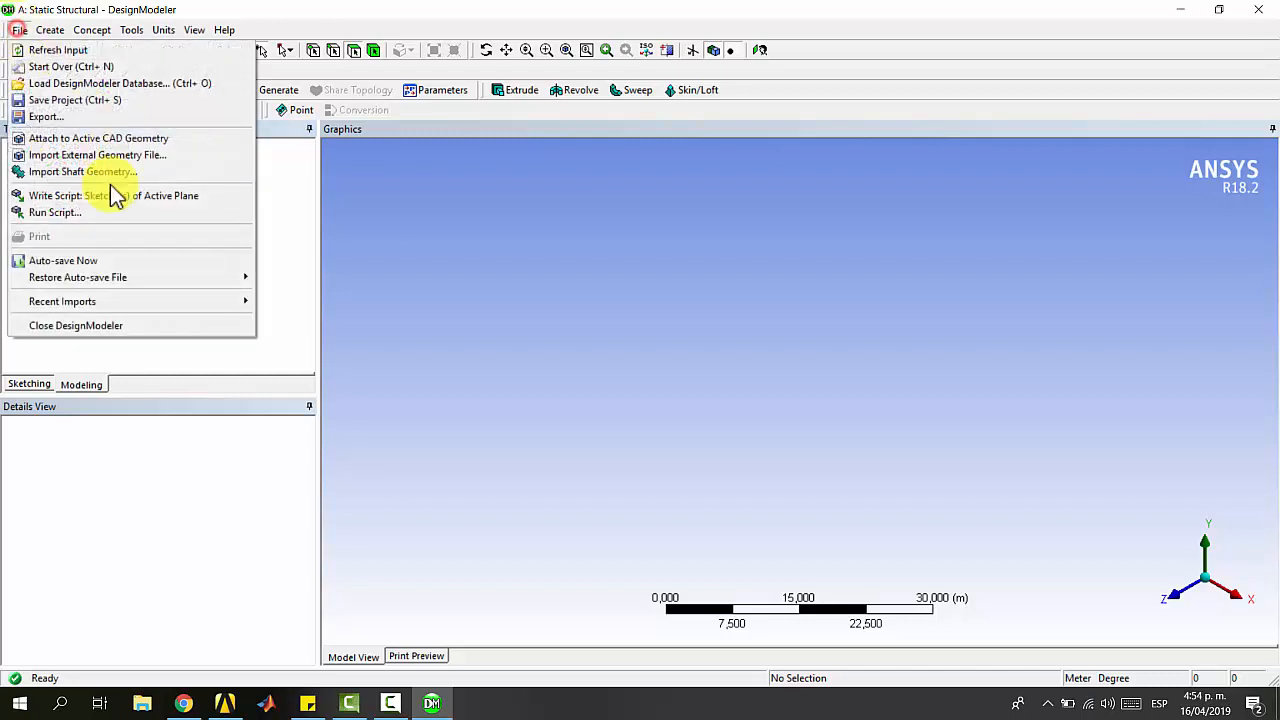
left_click(87, 158)
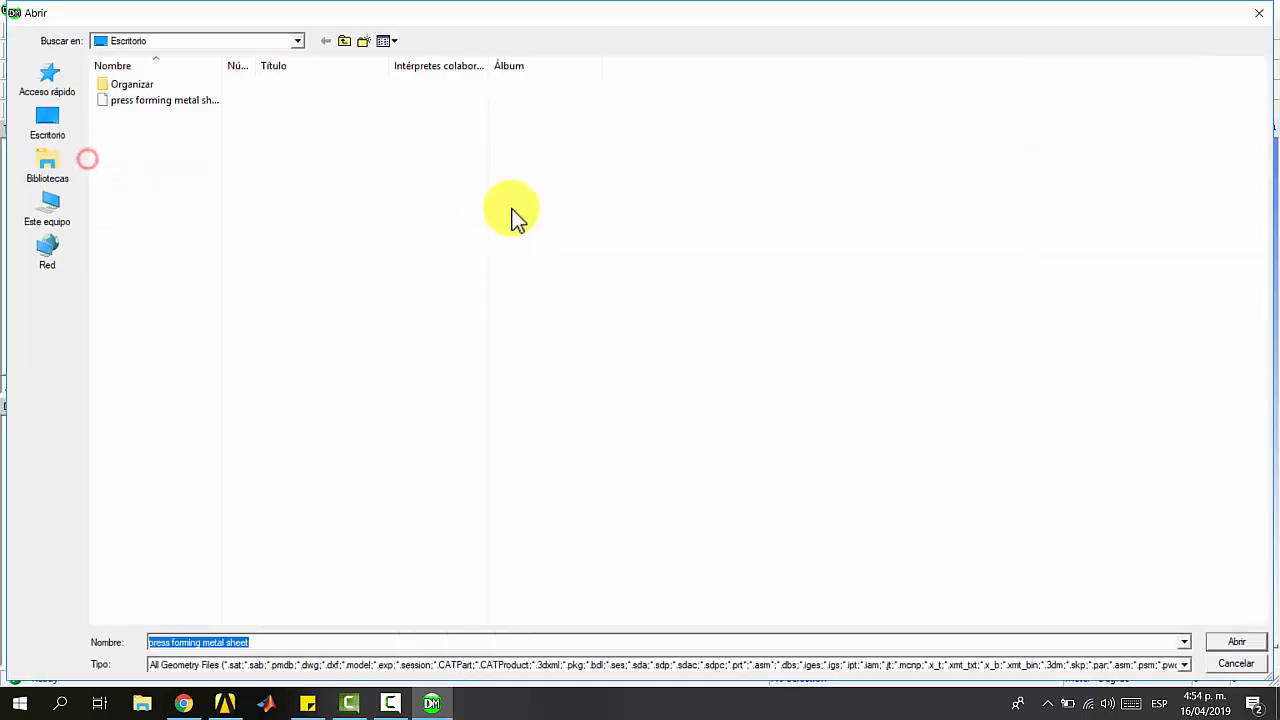
left_click(158, 101)
left_click(1236, 641)
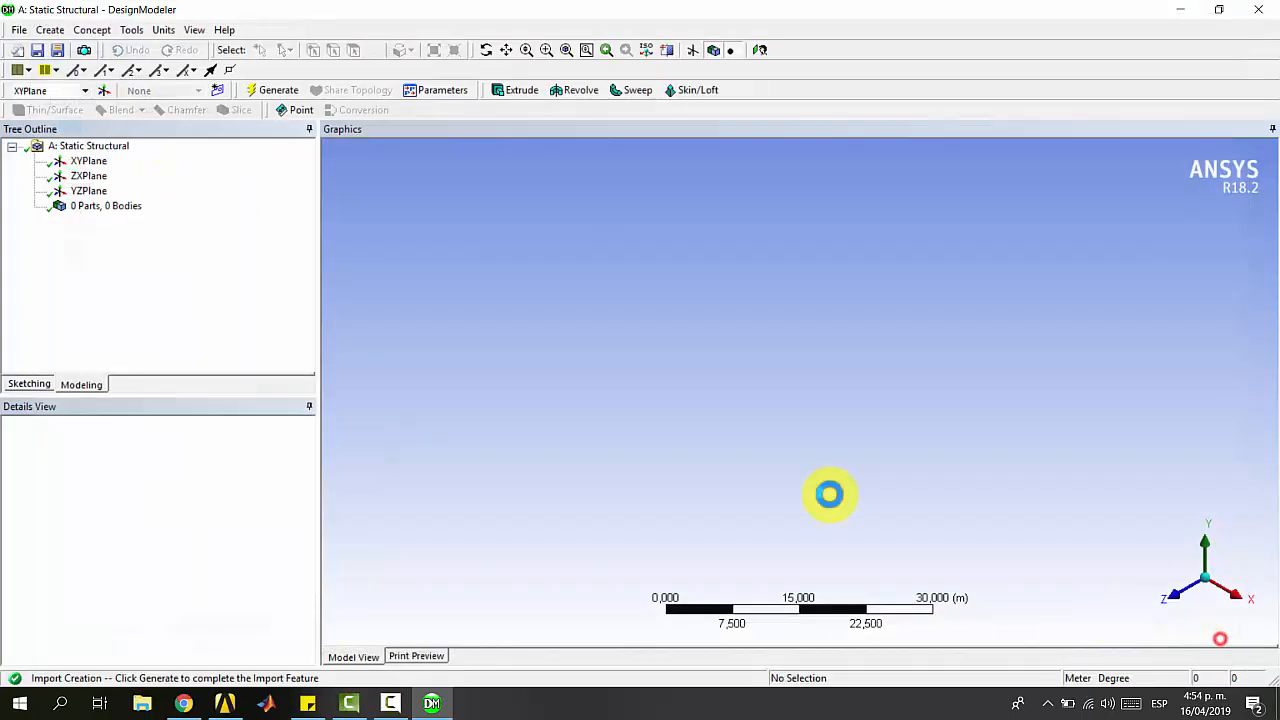
left_click(284, 92)
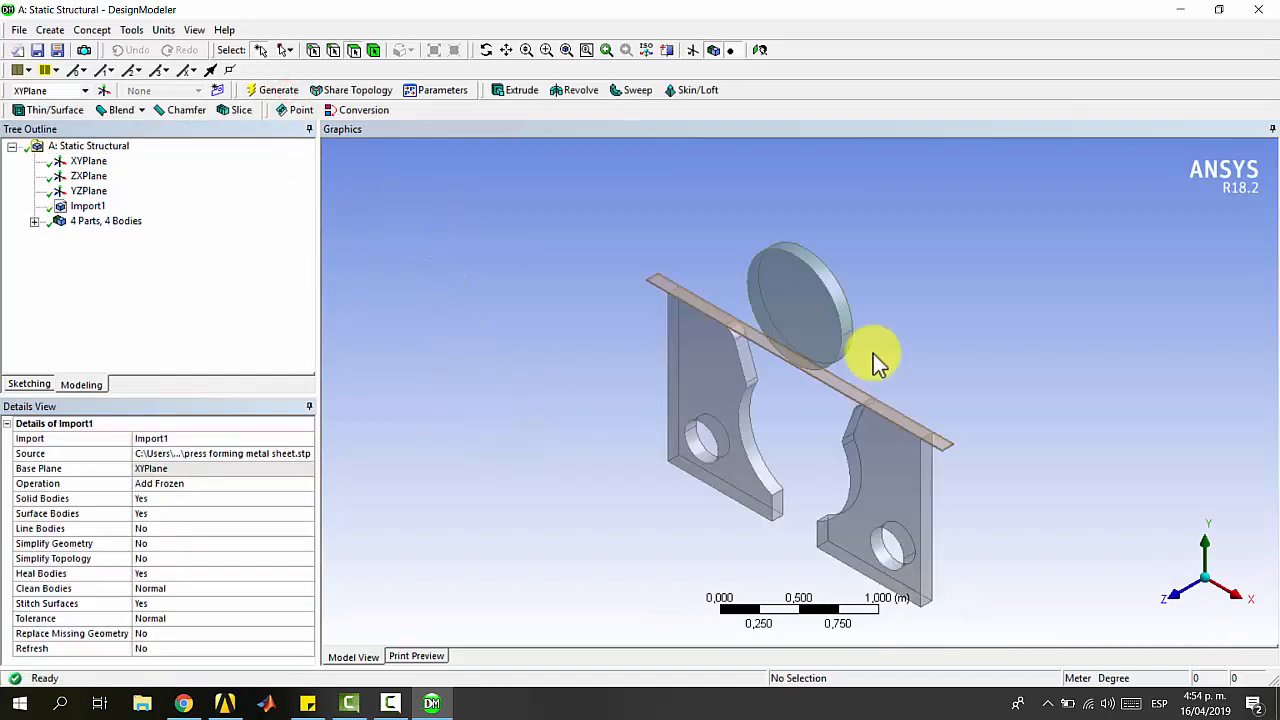
- Examine the imported disc, sheet and two supports, their list of bodies, and their position relative to XYPlane
scroll(812, 410, "up", 3)
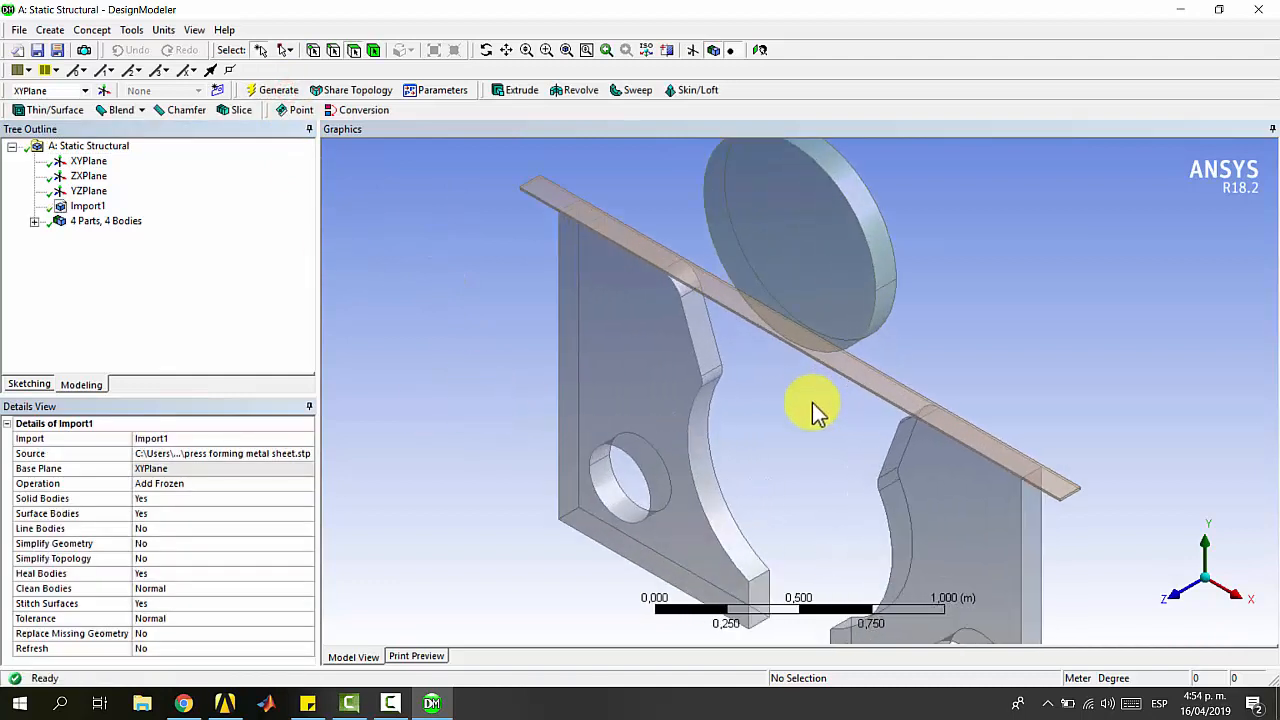
scroll(812, 404, "down", 1)
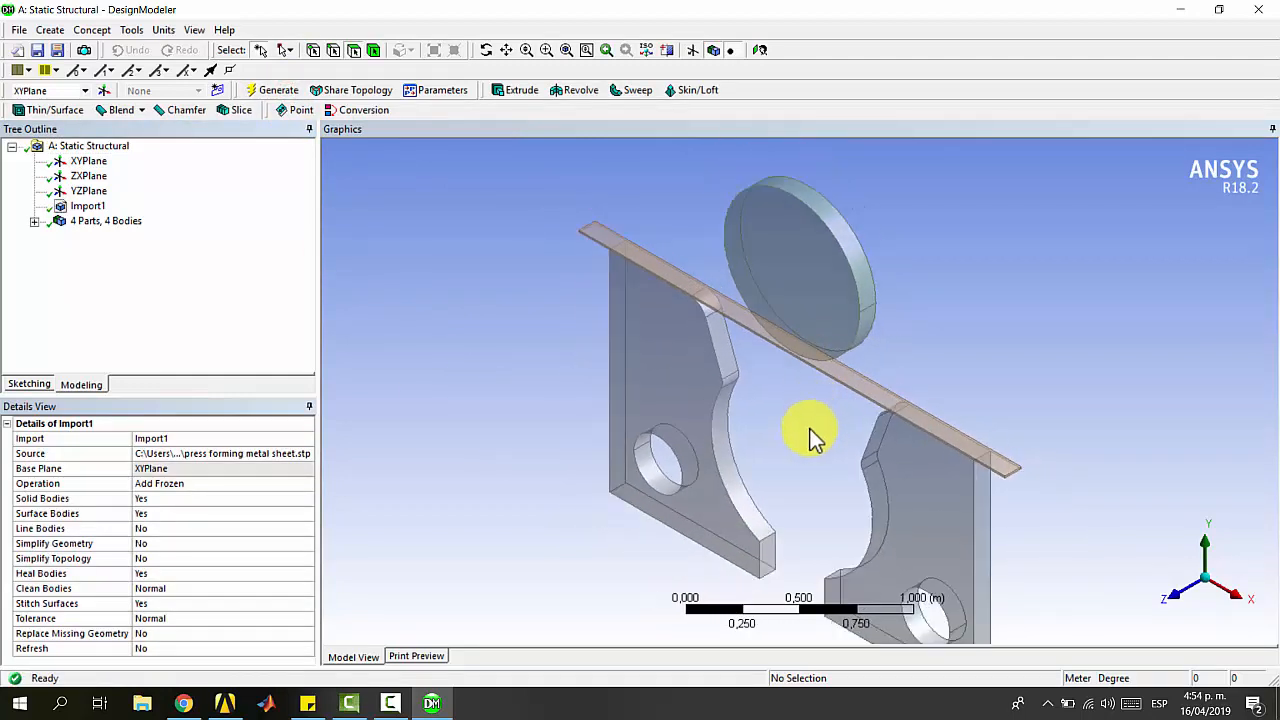
scroll(811, 428, "down", 1)
middle_click_drag(921, 466, 831, 349)
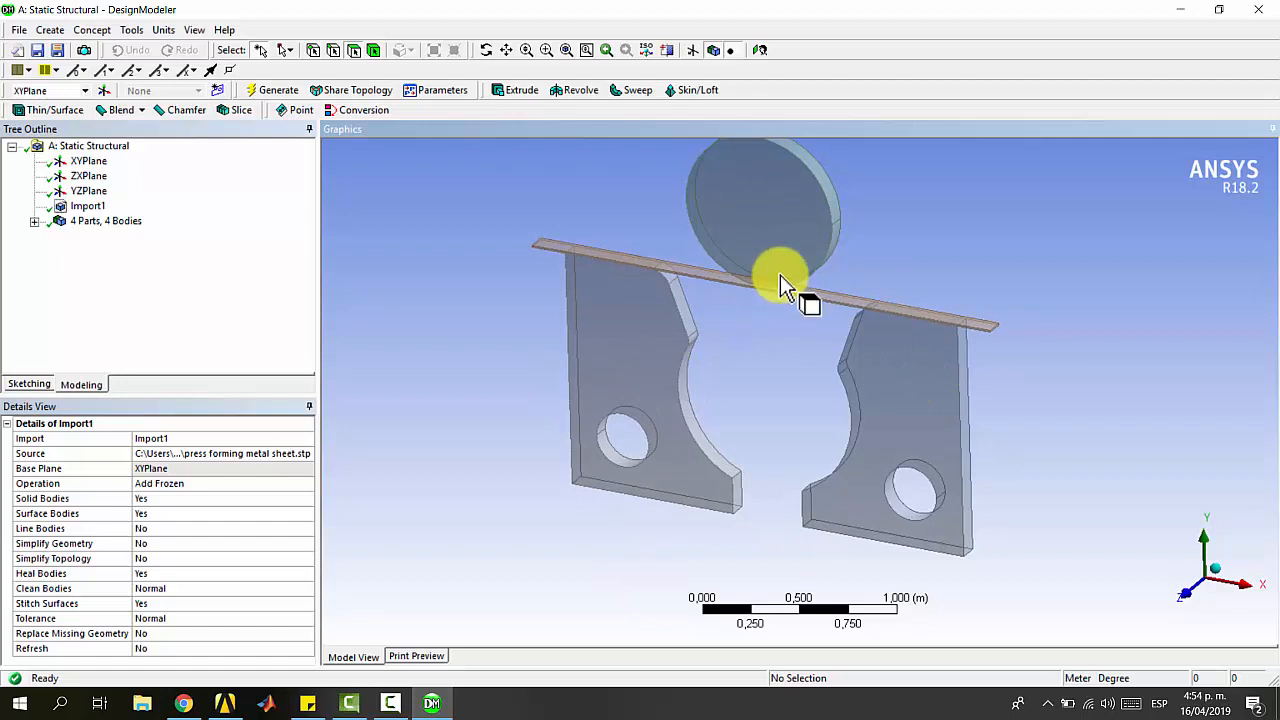
middle_click_drag(790, 393, 790, 420, "ctrl")
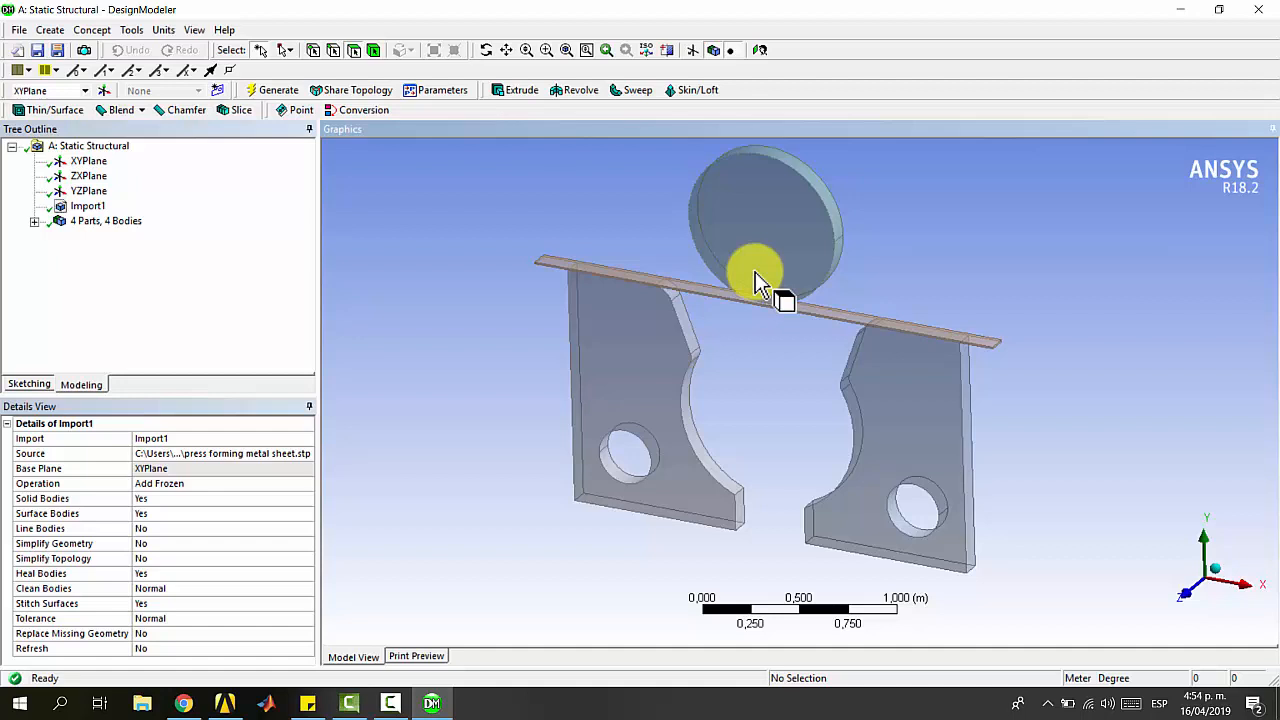
left_click(51, 224)
left_click(34, 221)
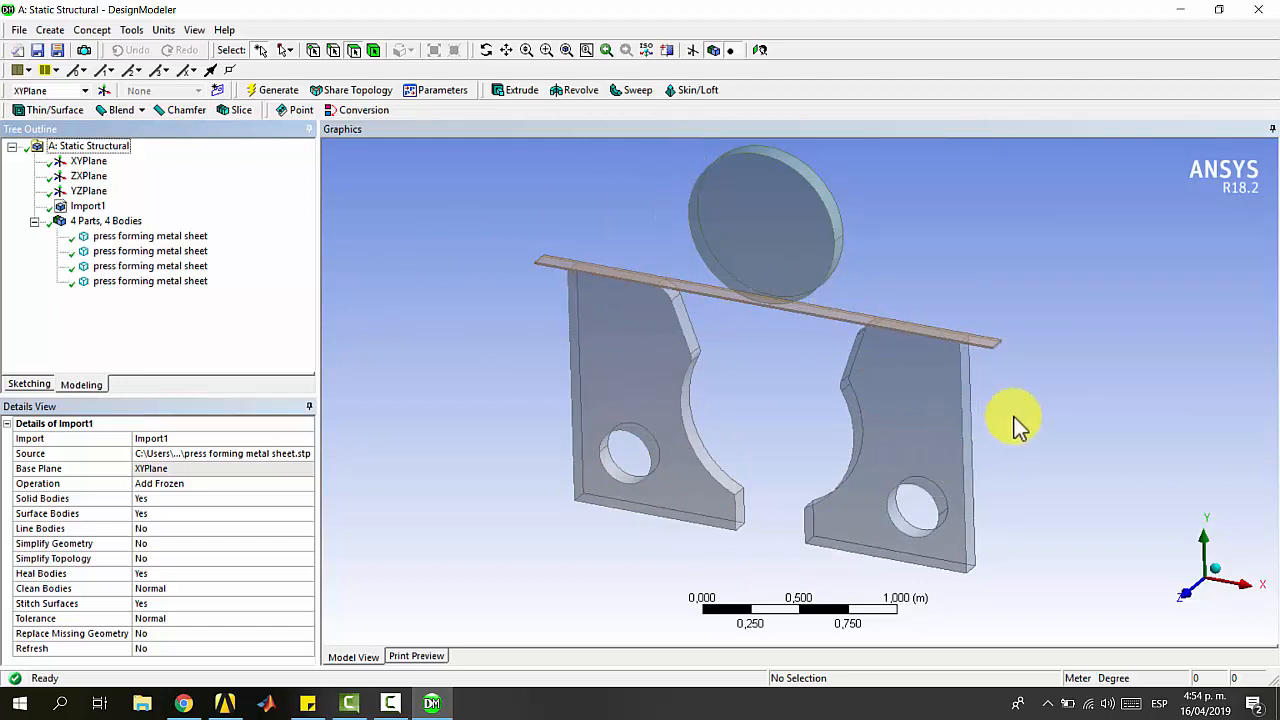
middle_click_drag(1064, 483, 997, 431)
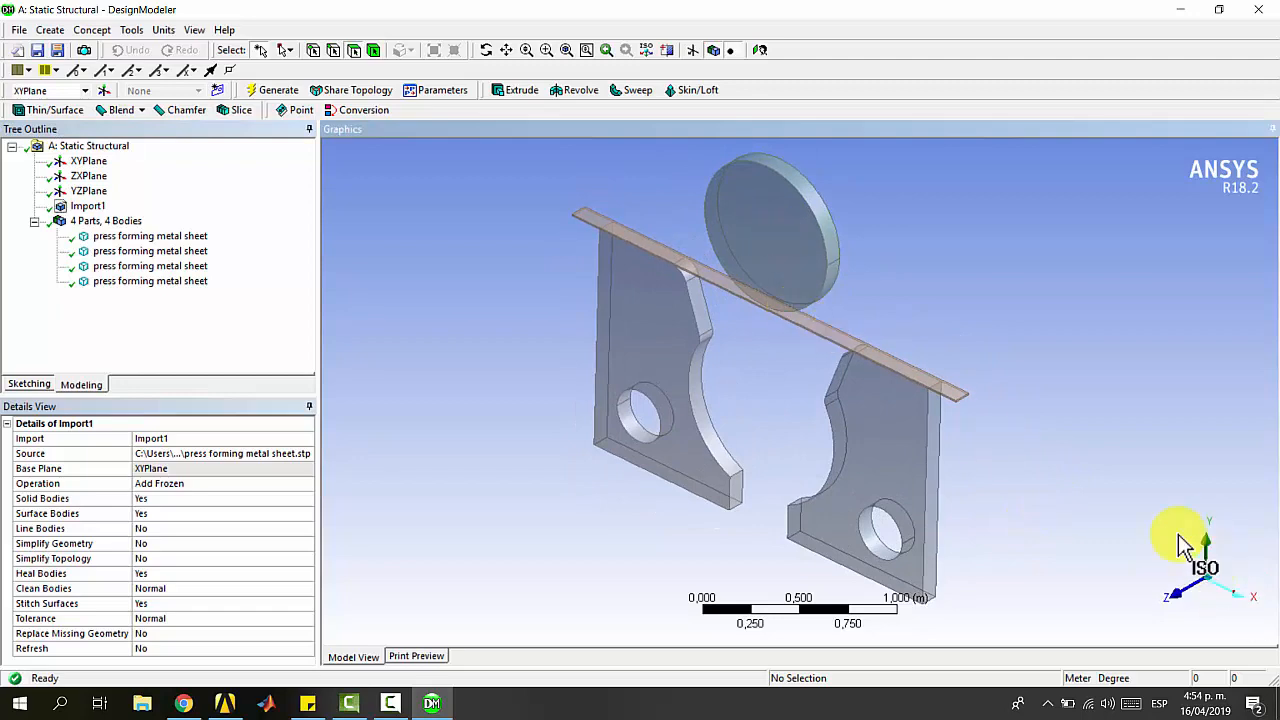
left_click(98, 163)
middle_click_drag(1166, 523, 1006, 503)
left_click(1210, 592)
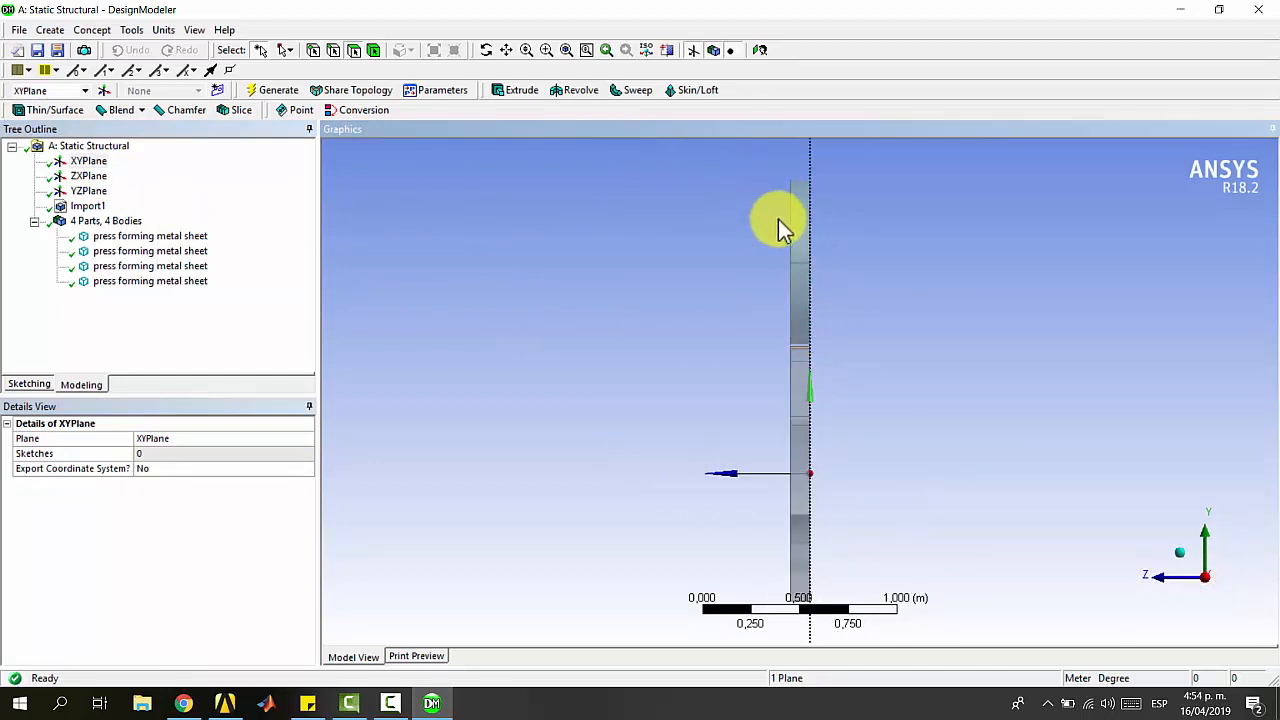
middle_click_drag(790, 228, 826, 267)
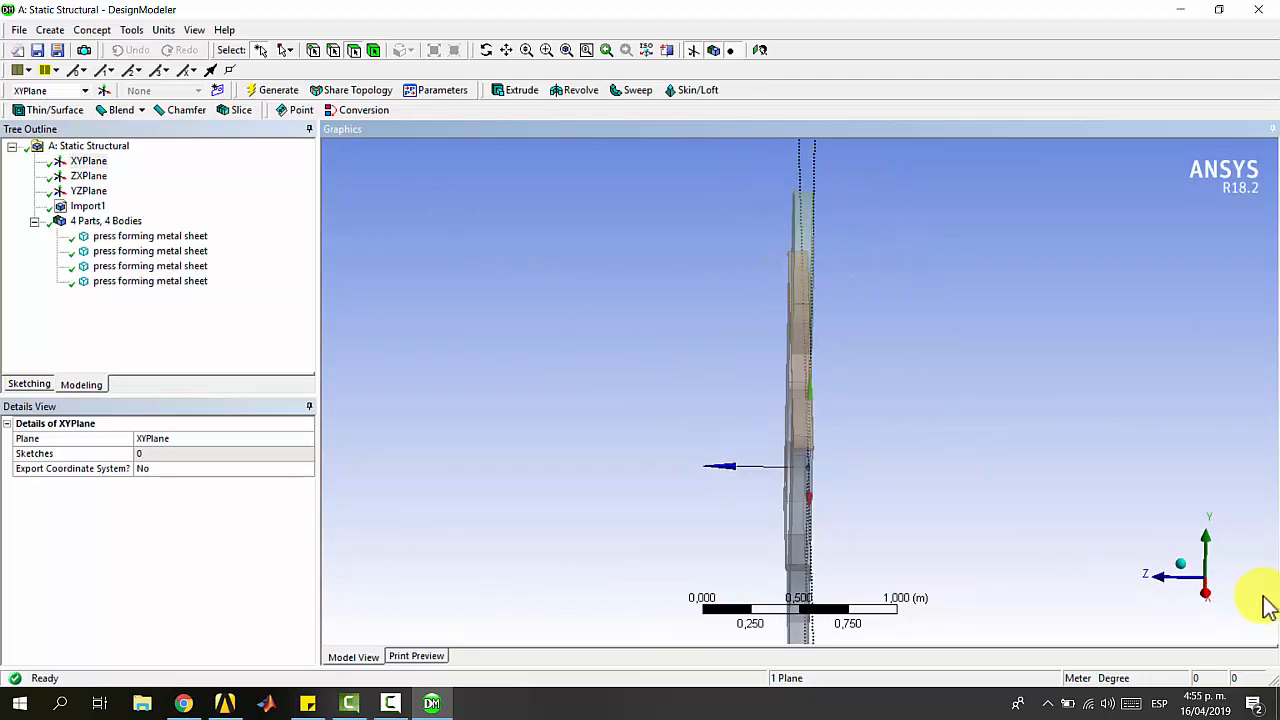
middle_click_drag(618, 432, 655, 428)
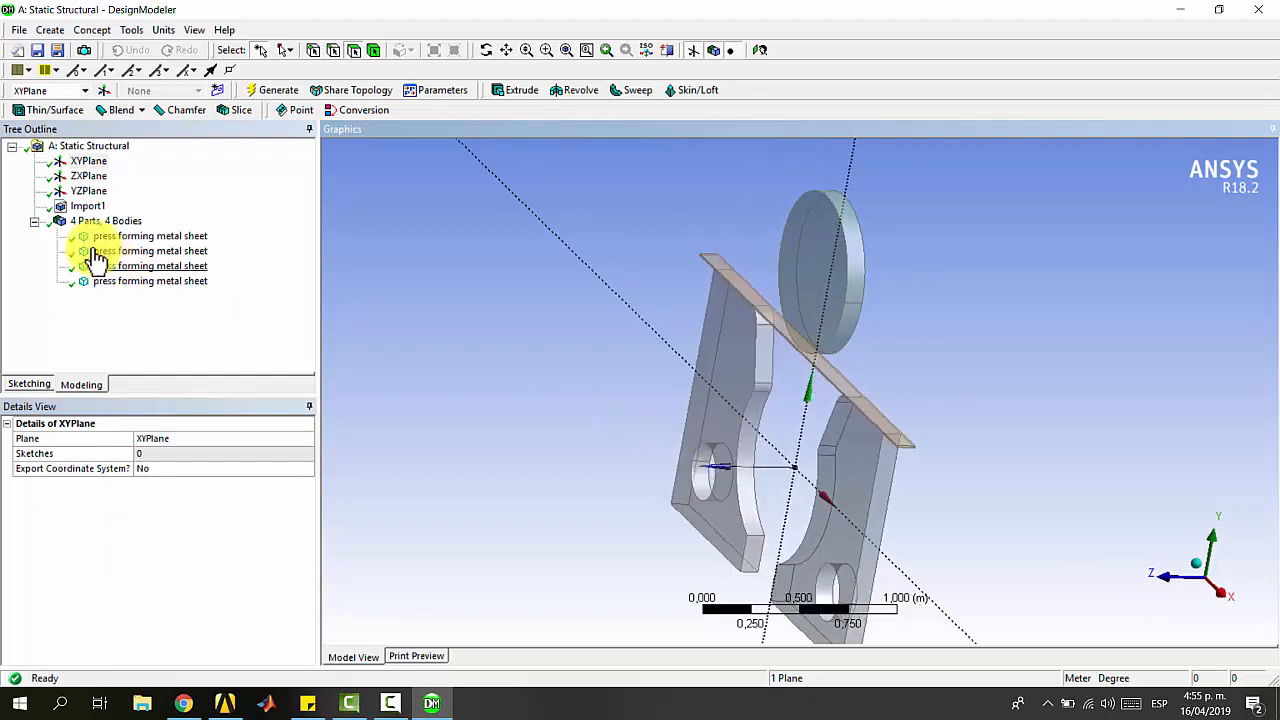
- Add a Translate body transformation and assign the disc, the sheet and both supports as its bodies
left_click(50, 30)
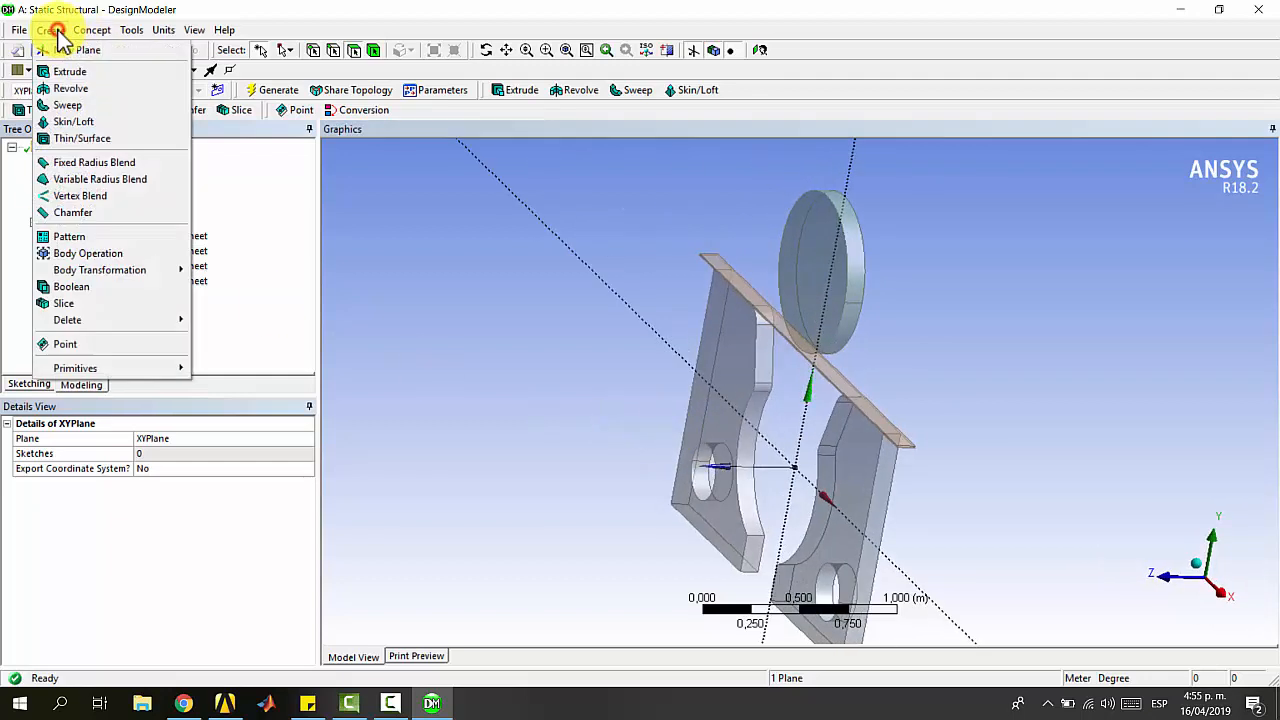
left_click(150, 268)
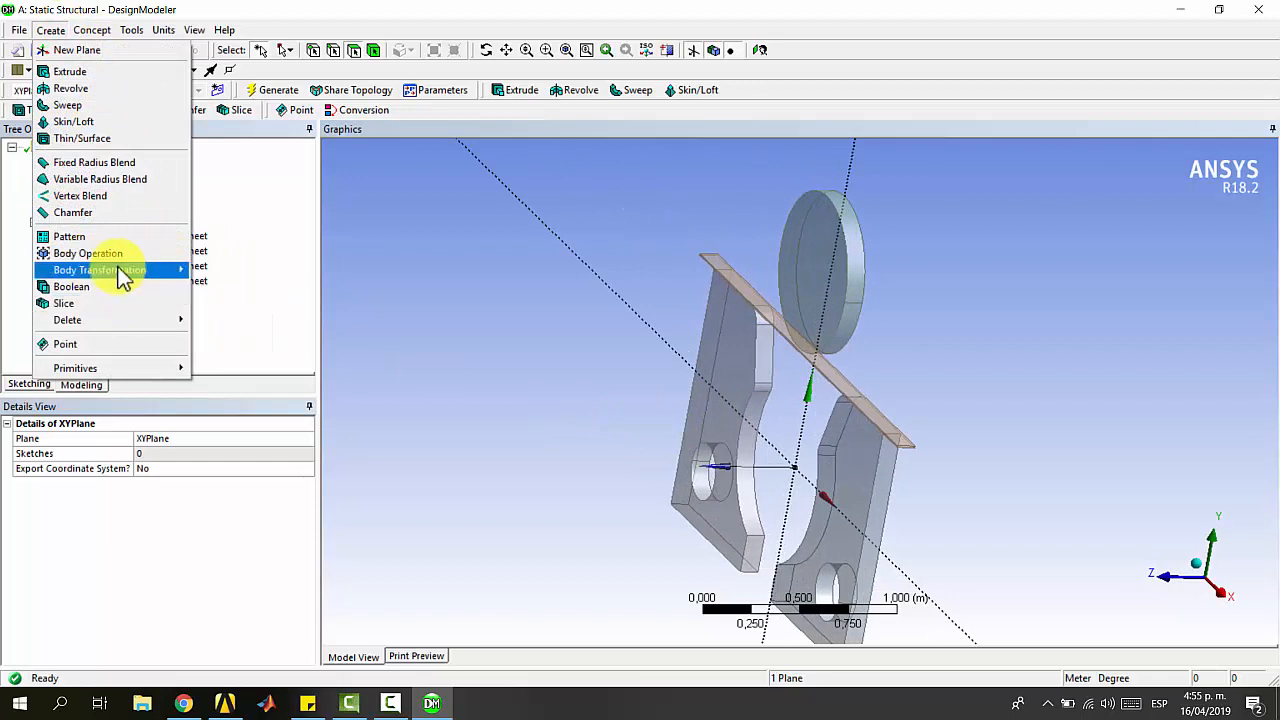
left_click(225, 287)
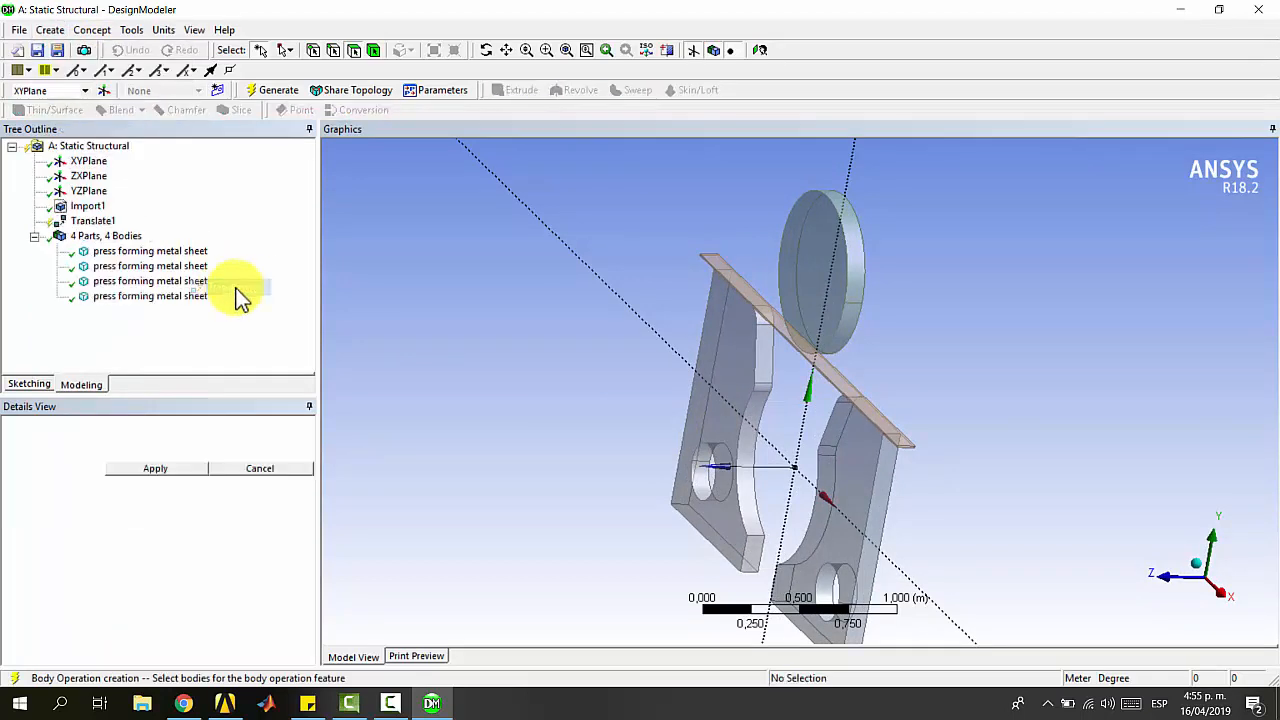
left_click(822, 262)
left_click(747, 308, "ctrl")
left_click(749, 325, "ctrl")
left_click(851, 452, "ctrl")
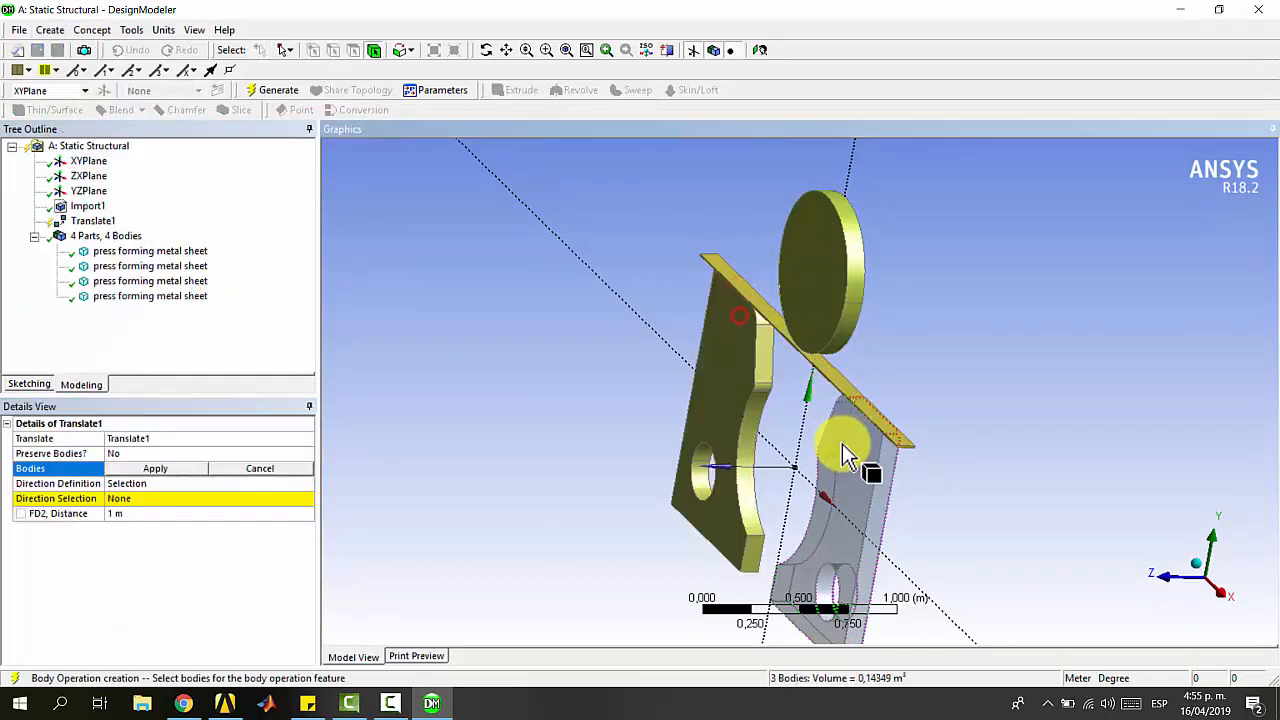
left_click(117, 477)
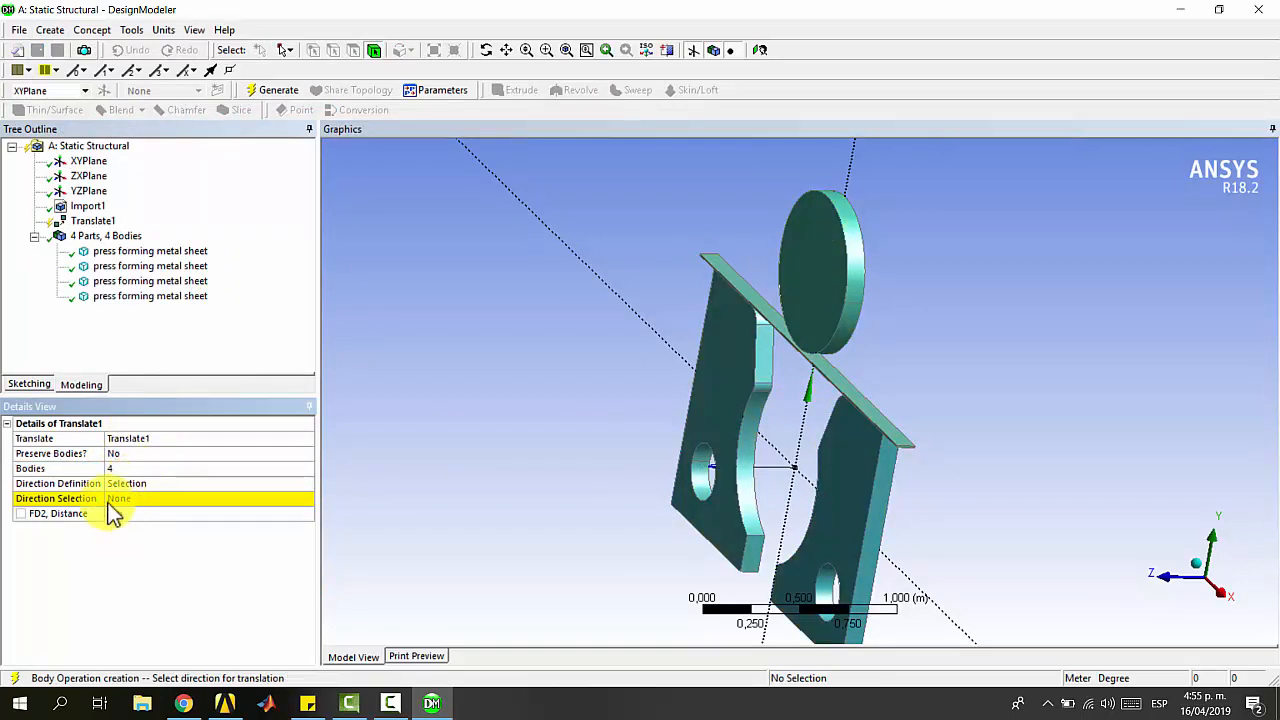
- Set the translation direction to the XYPlane normal and the distance to 0,05 m, and generate the feature
left_click(124, 498)
left_click(88, 161)
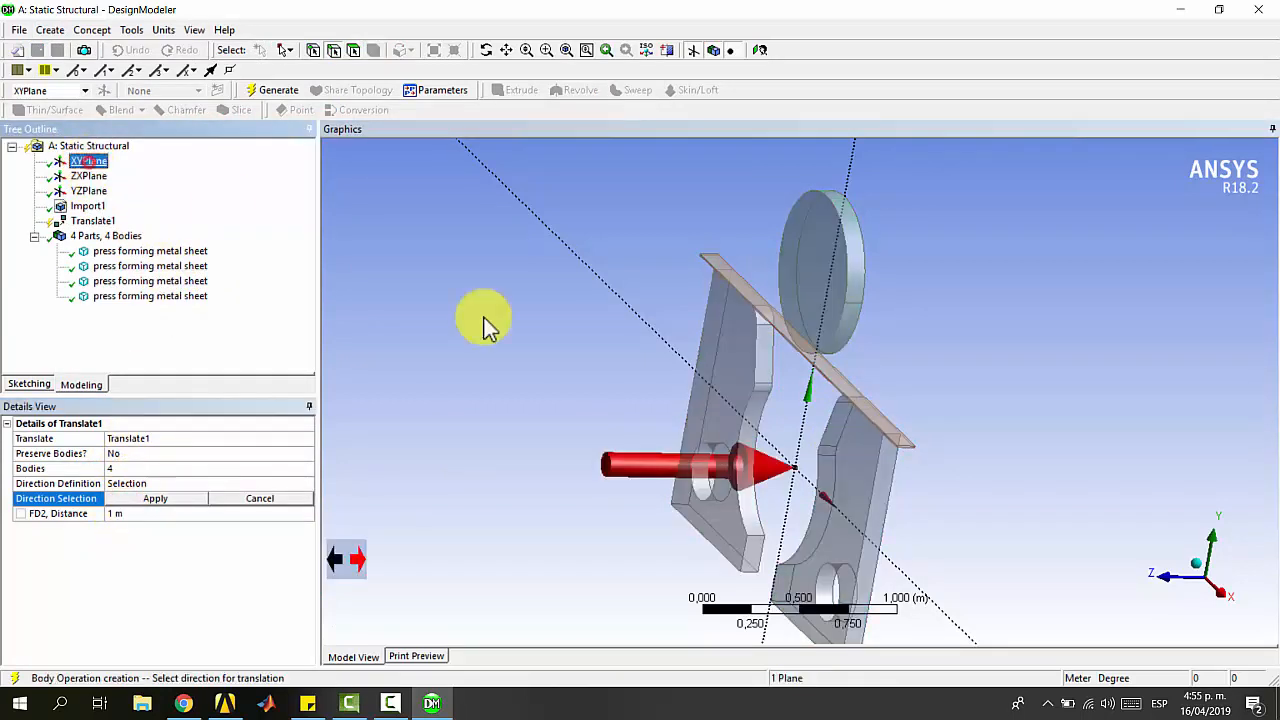
left_click(150, 499)
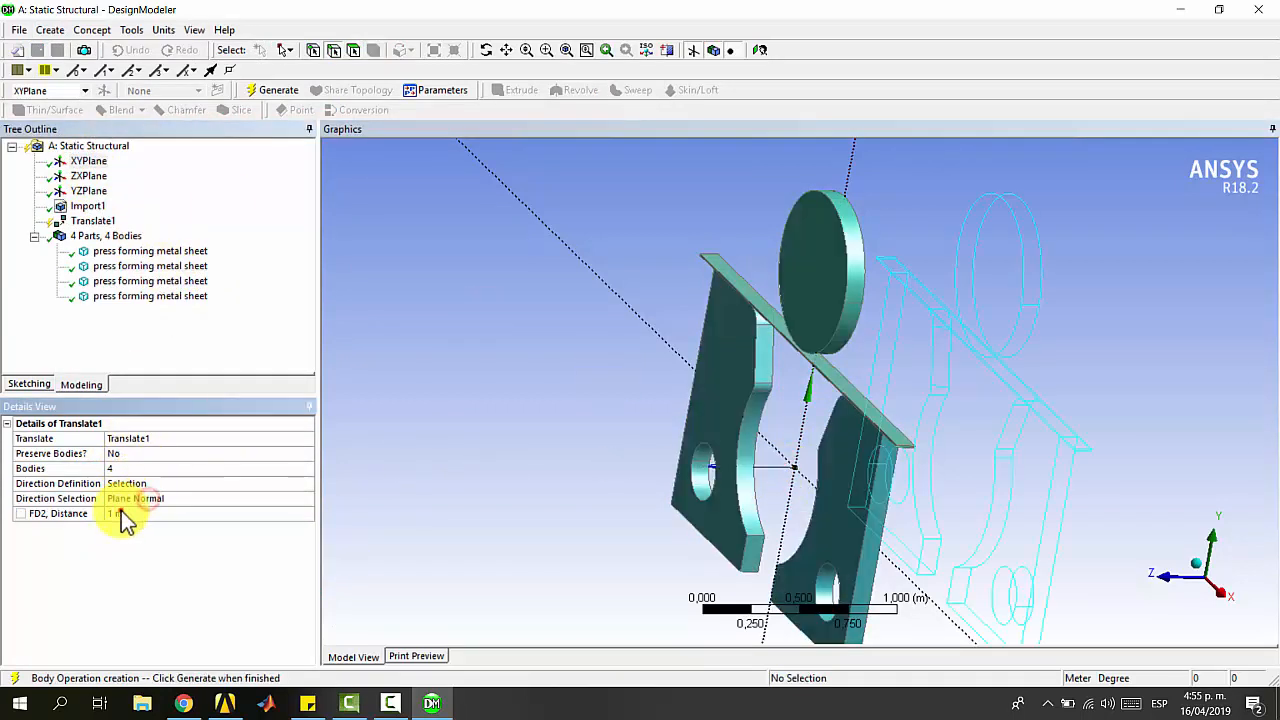
left_click(121, 512)
key("BackSpace")
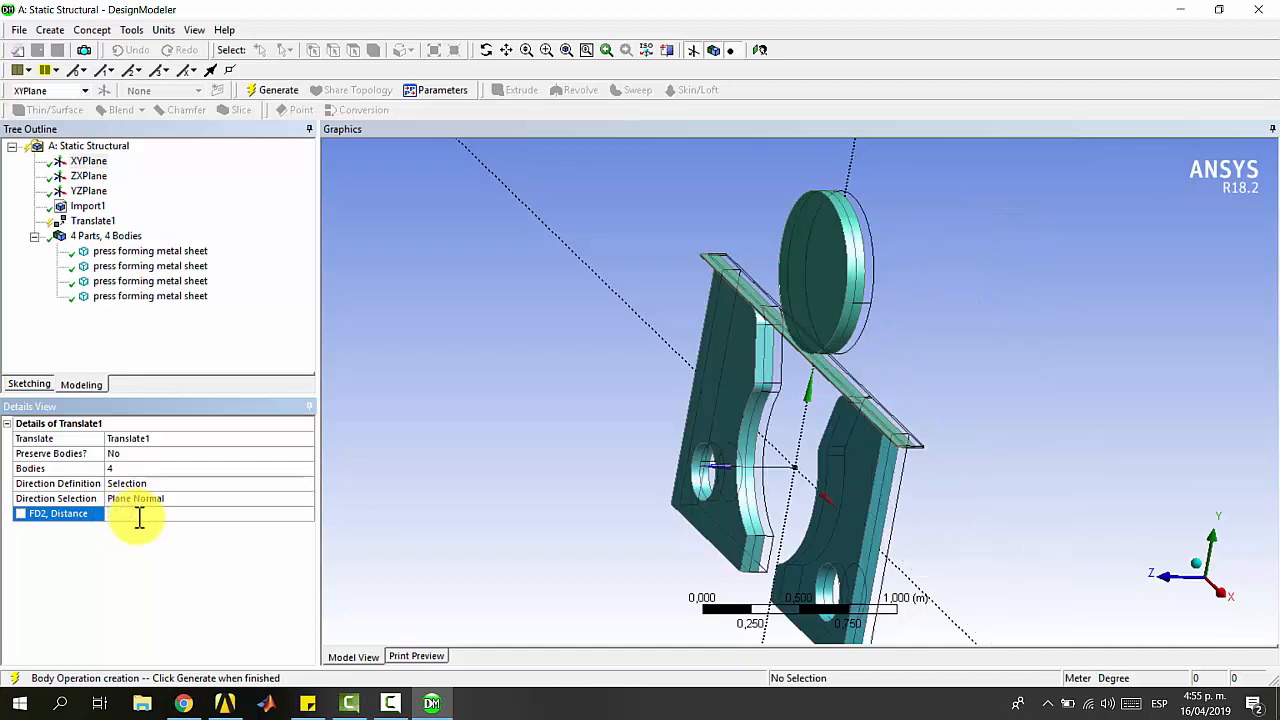
left_click(268, 88)
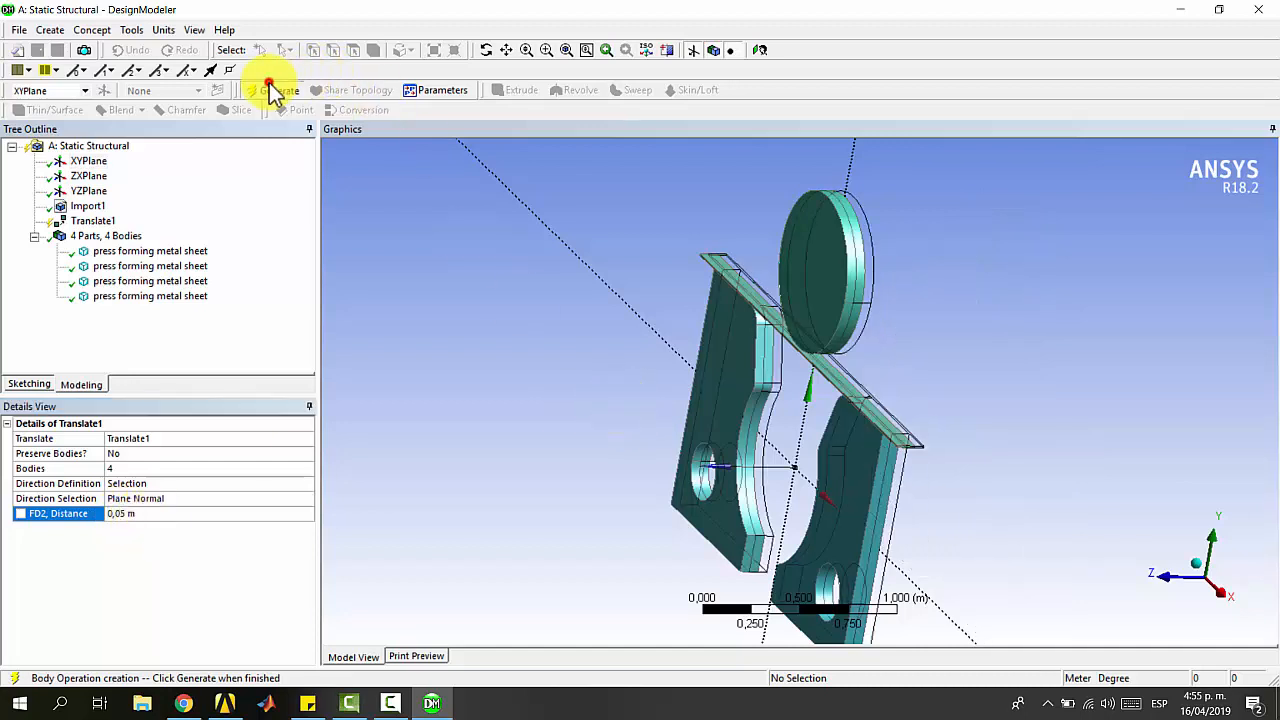
- Slice all bodies by plane, using XYPlane as the base plane, and generate the feature
left_click(1230, 598)
middle_click_drag(877, 377, 906, 377)
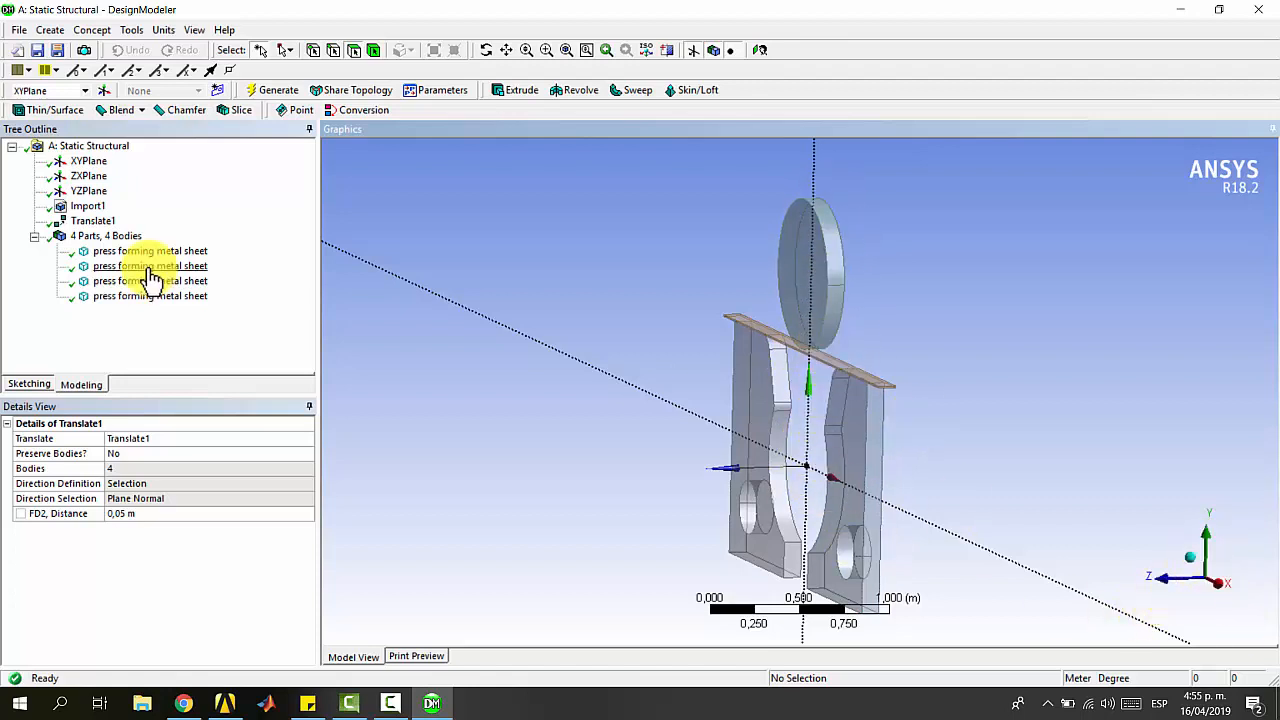
left_click(55, 30)
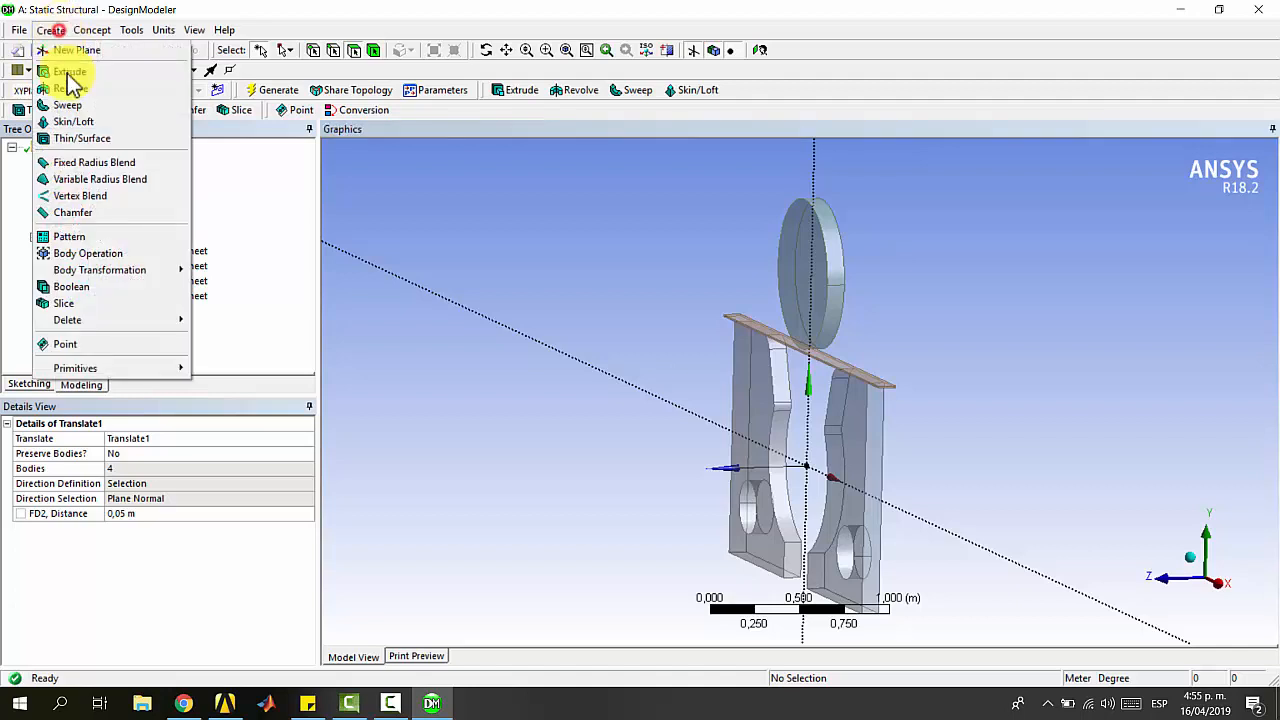
left_click(83, 300)
left_click(88, 160)
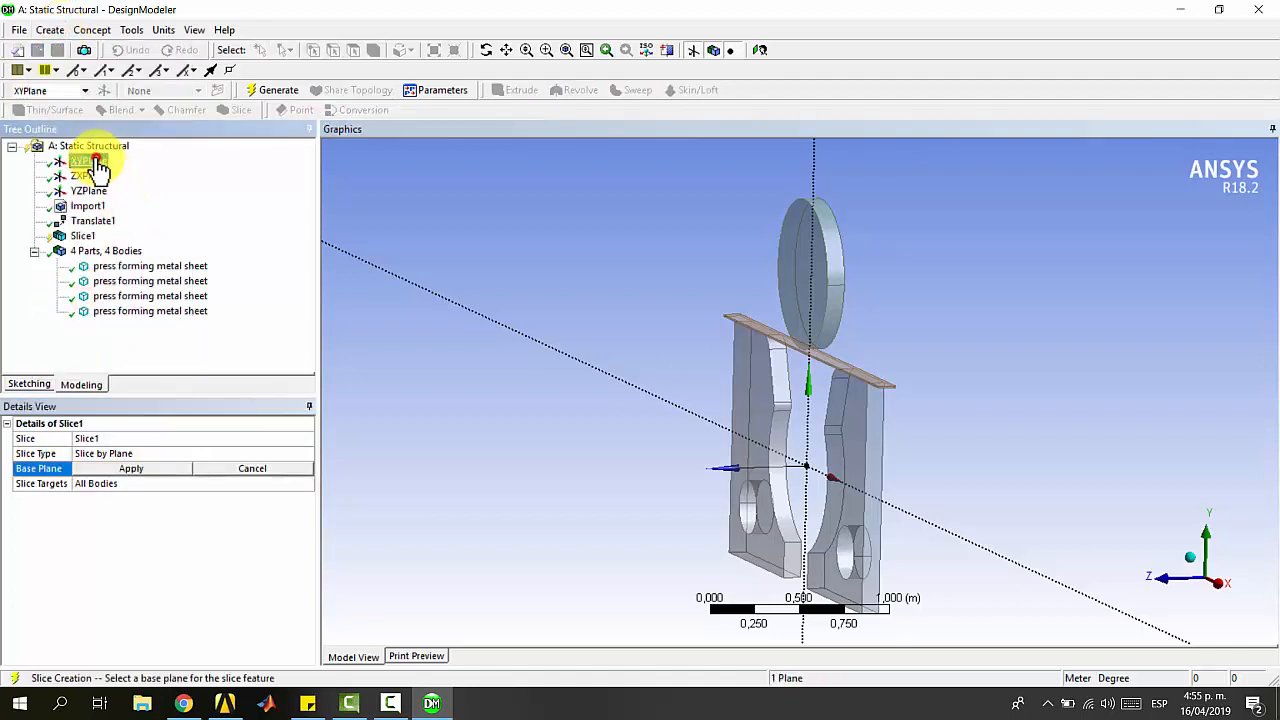
left_click(148, 470)
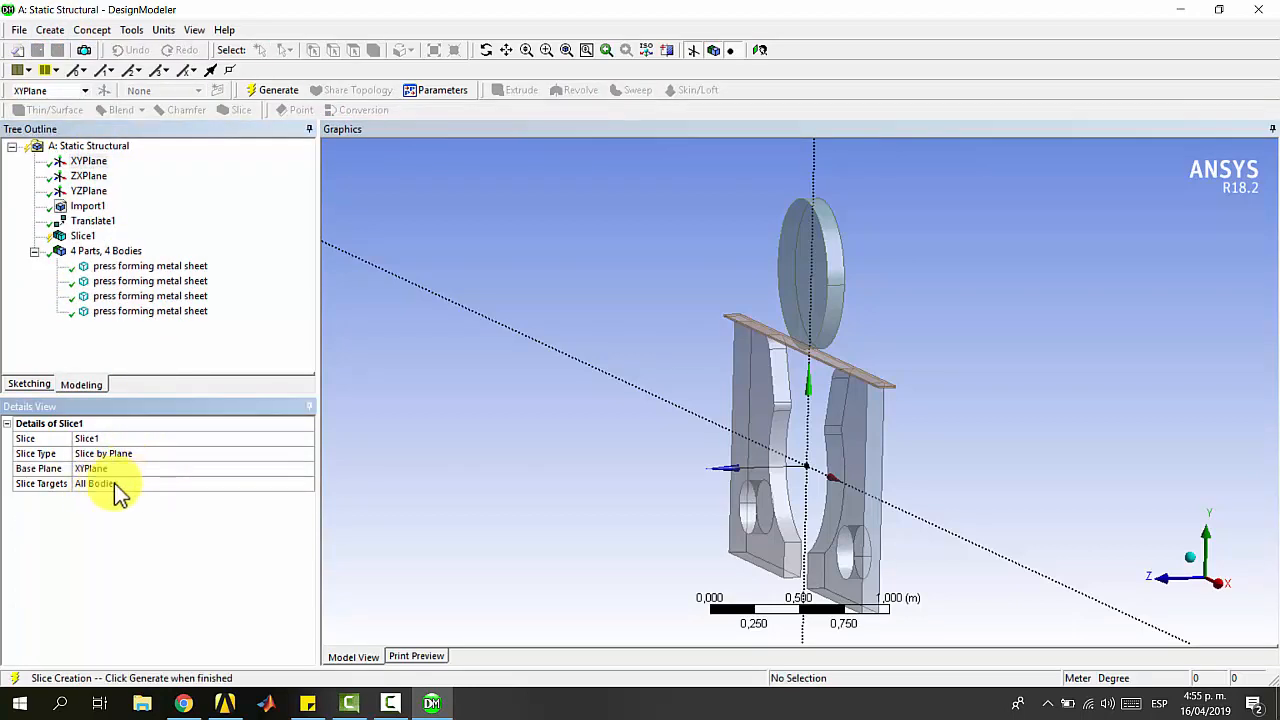
left_click(270, 90)
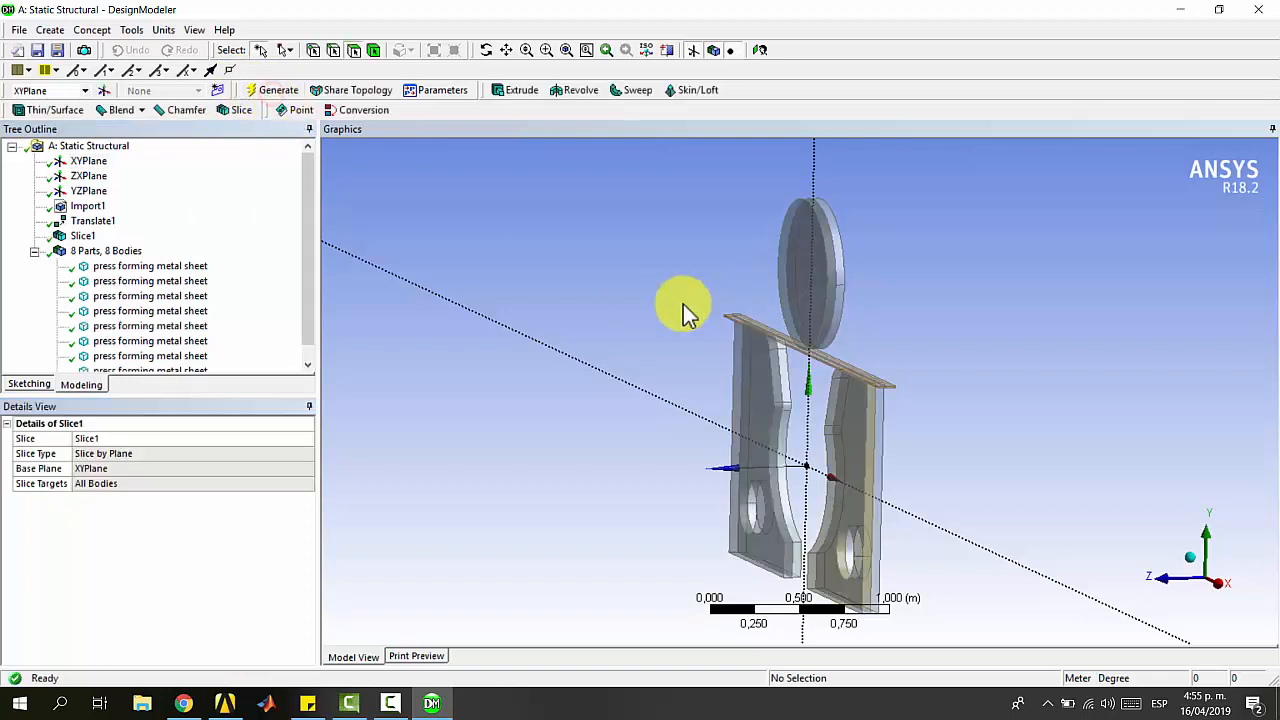
- Delete the four half bodies on the +Z side of XYPlane with a Body Delete feature and generate it
left_click(125, 266)
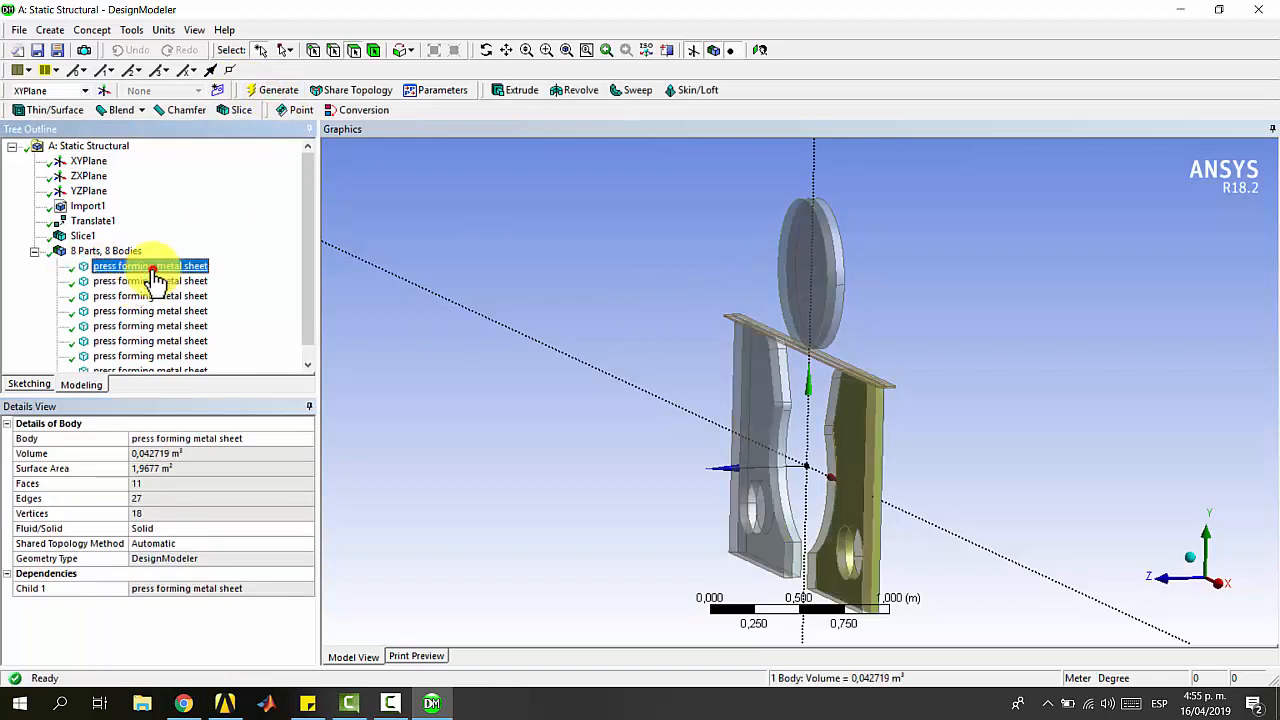
left_click(170, 282)
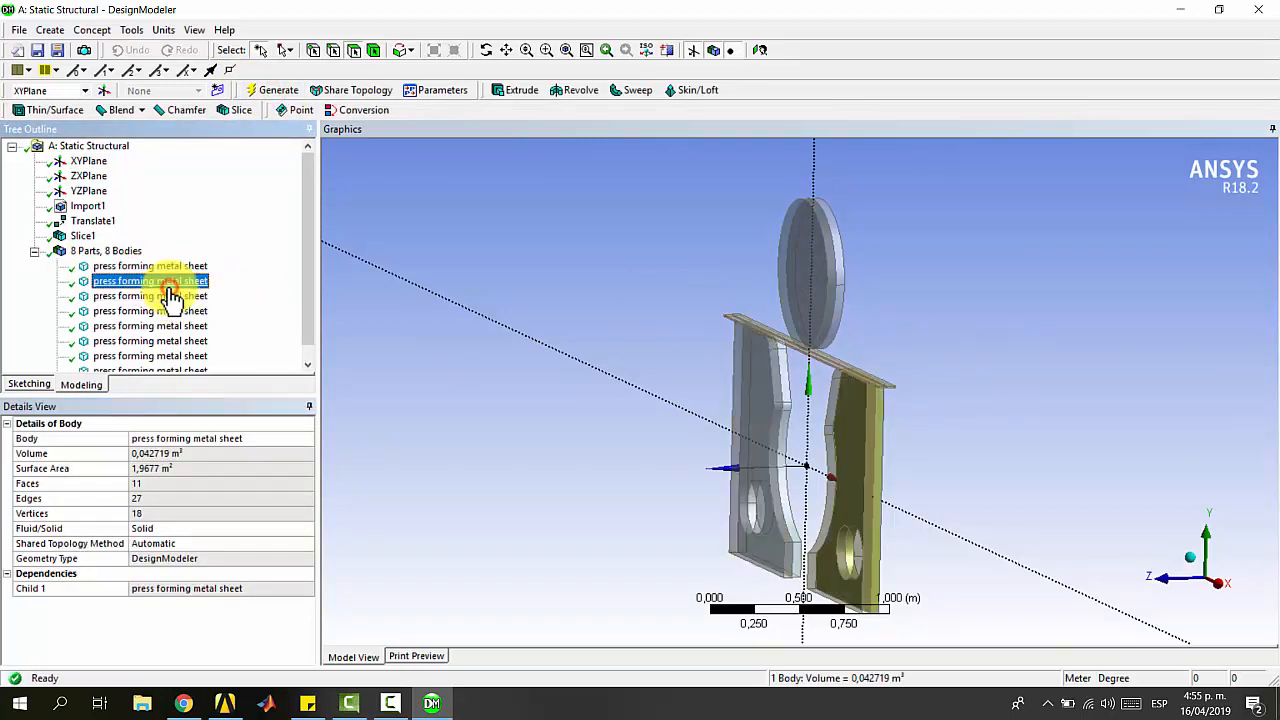
left_click(166, 270)
left_click(170, 283, "ctrl")
left_click(172, 296, "ctrl")
left_click(172, 298, "ctrl")
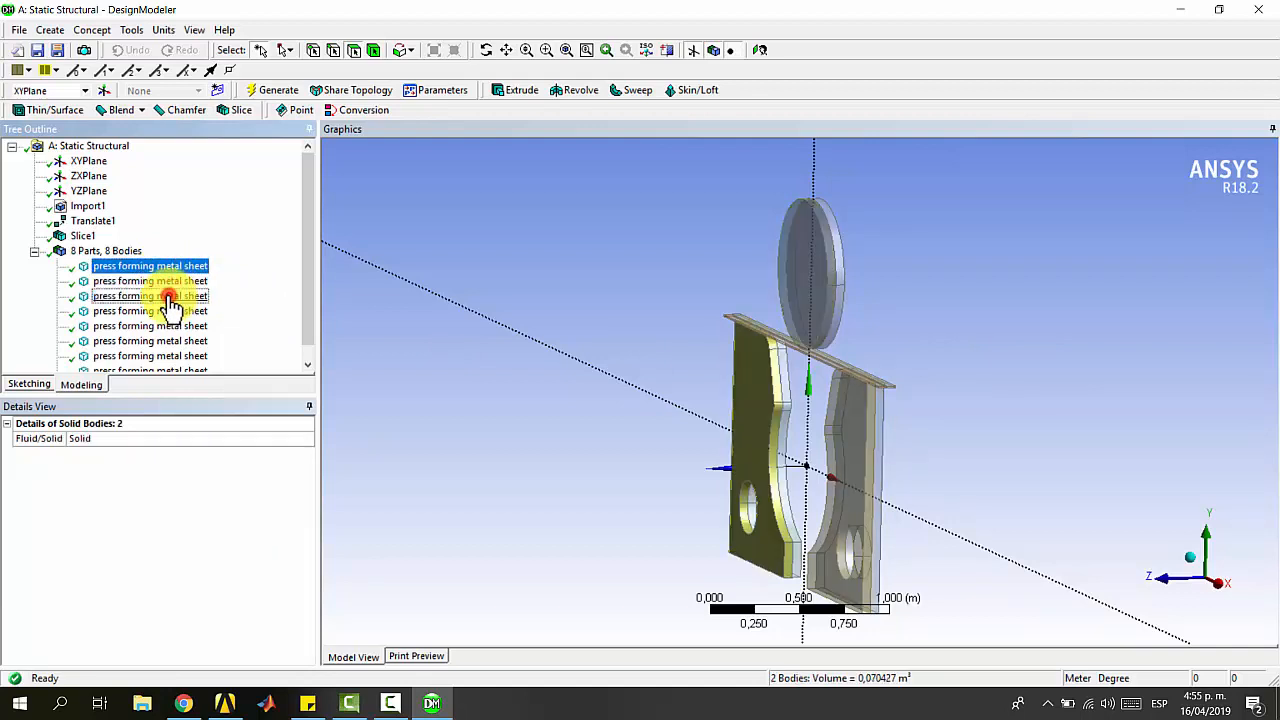
left_click(172, 296, "ctrl")
left_click(171, 311, "ctrl")
left_click(176, 326, "ctrl")
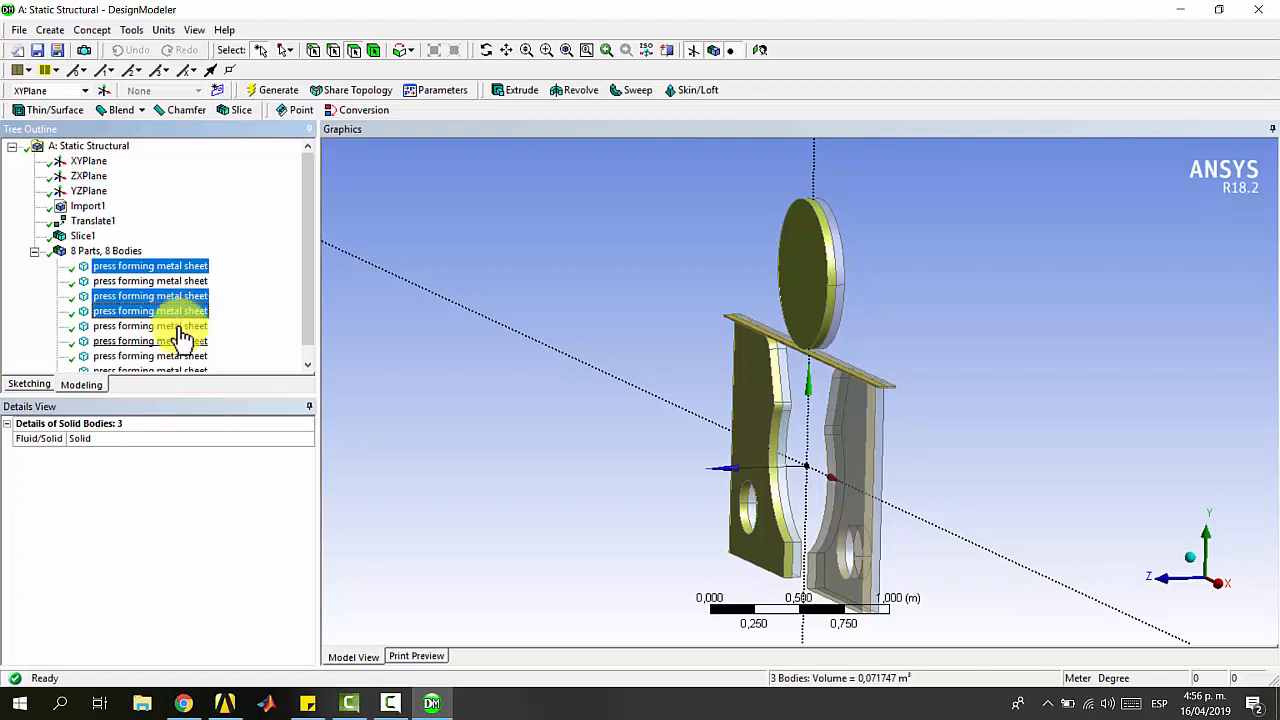
left_click(171, 340, "ctrl")
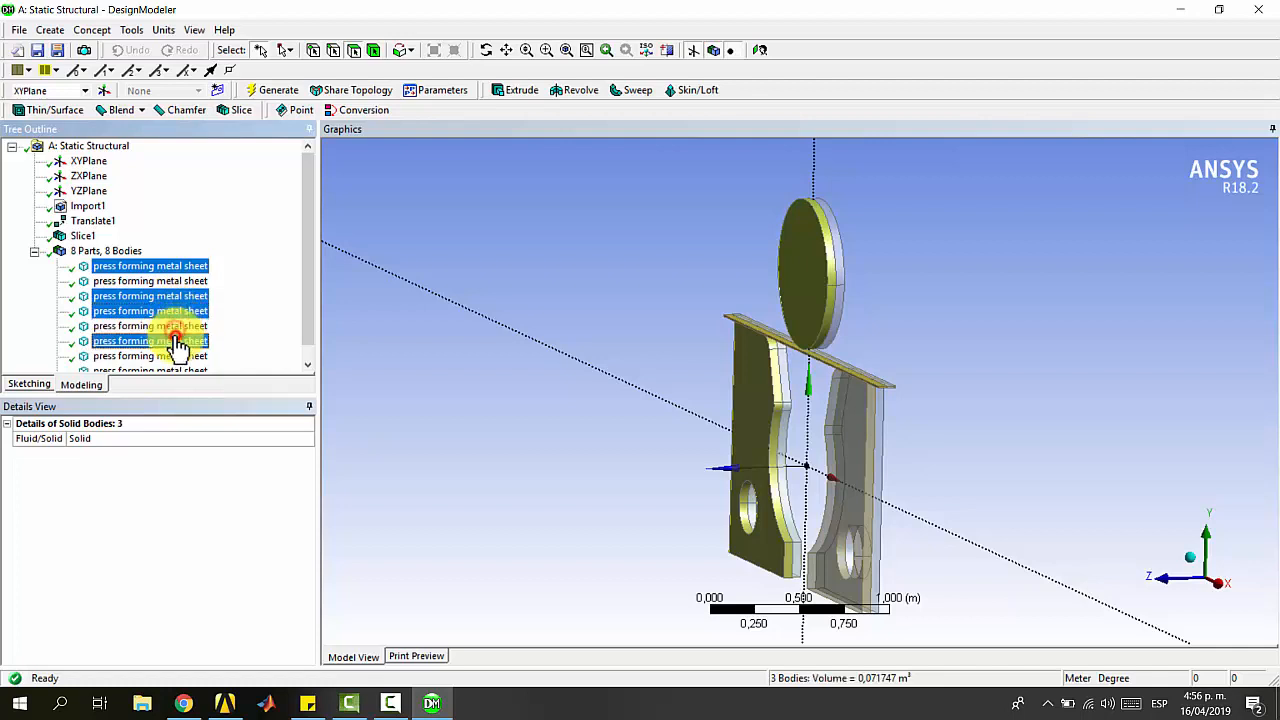
left_click(172, 326, "ctrl")
left_click(52, 30)
mouse_move(152, 318)
left_click(199, 319)
left_click(258, 92)
middle_click_drag(779, 285, 797, 228)
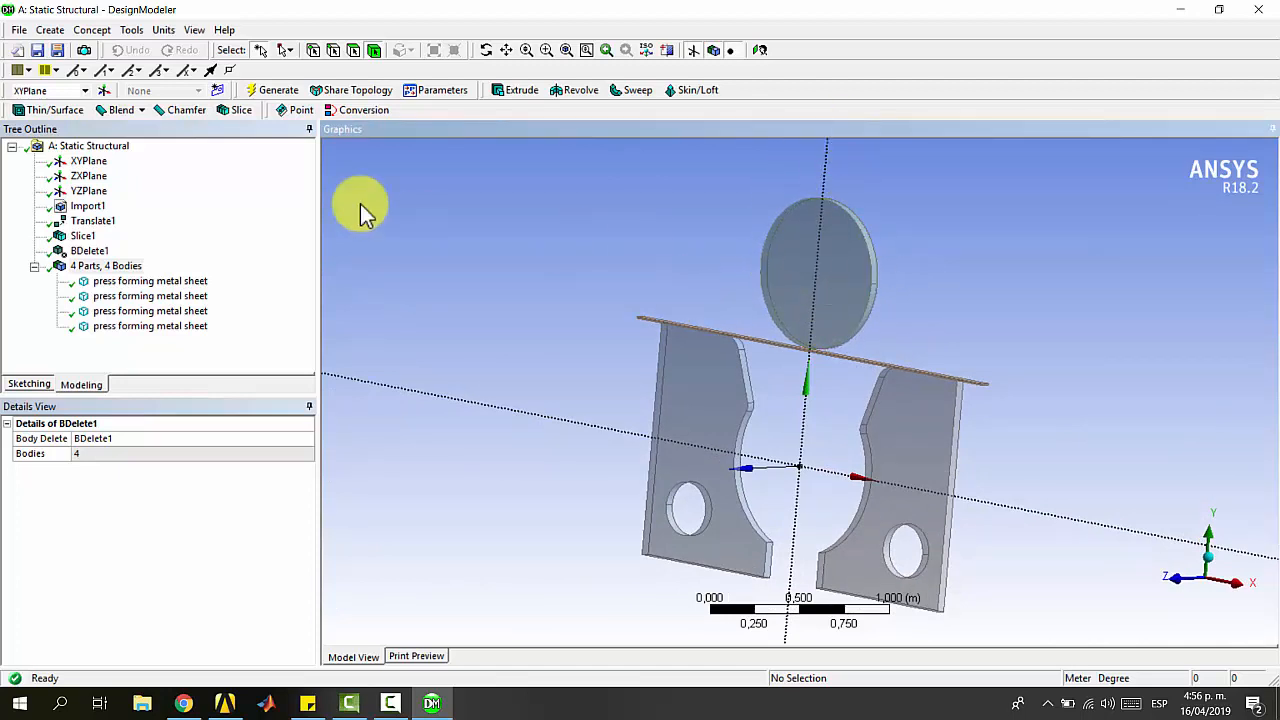
- Create surfaces from the cut faces of the disc, the sheet and both supports on XYPlane, and generate them
left_click(90, 30)
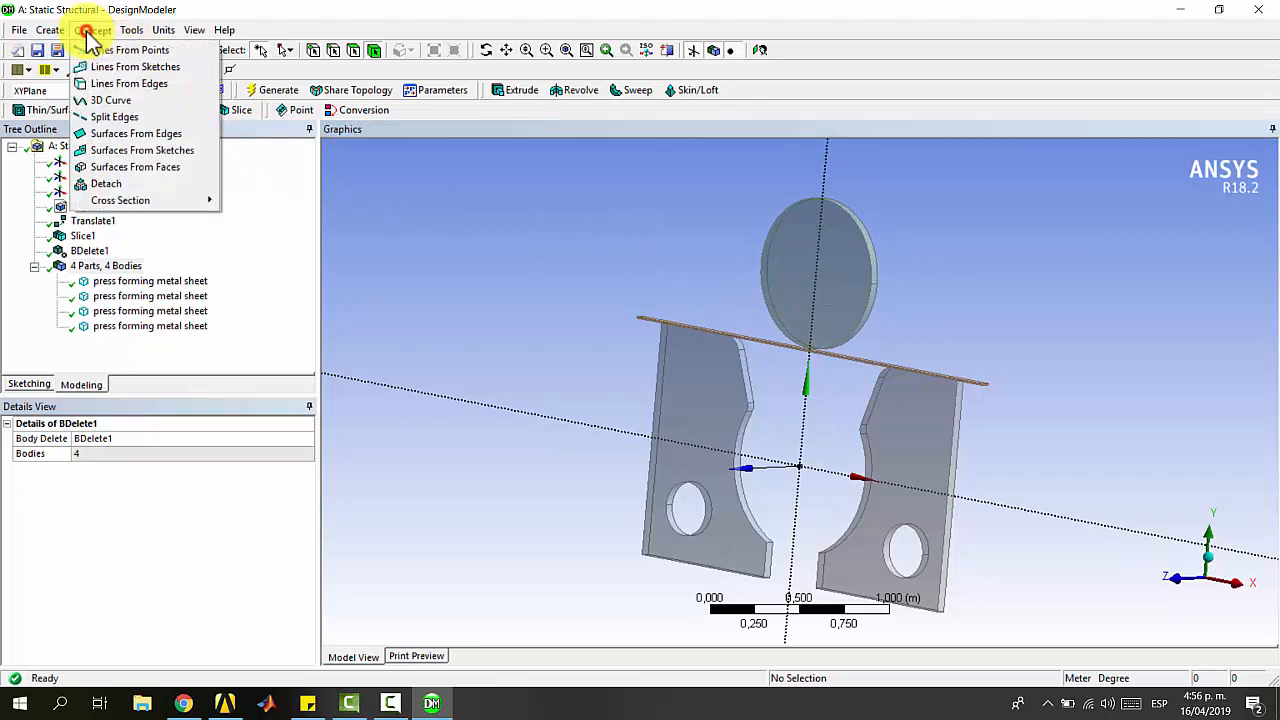
left_click(128, 168)
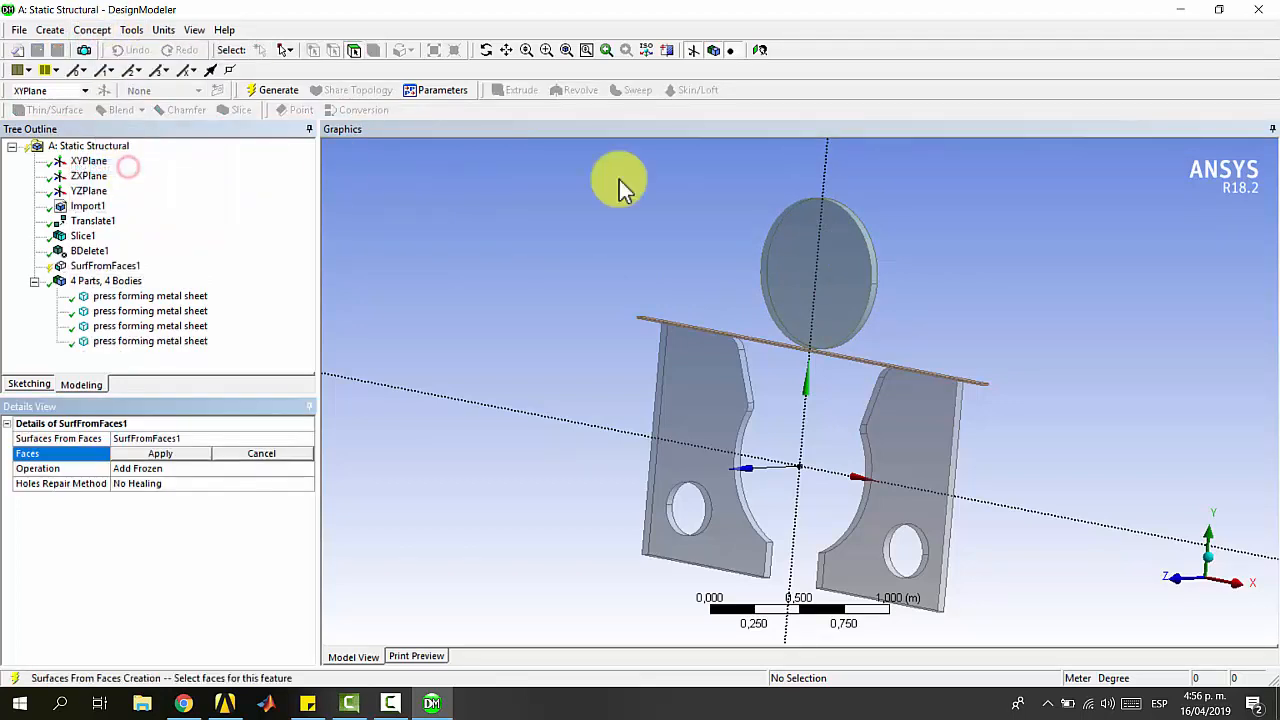
left_click(714, 365)
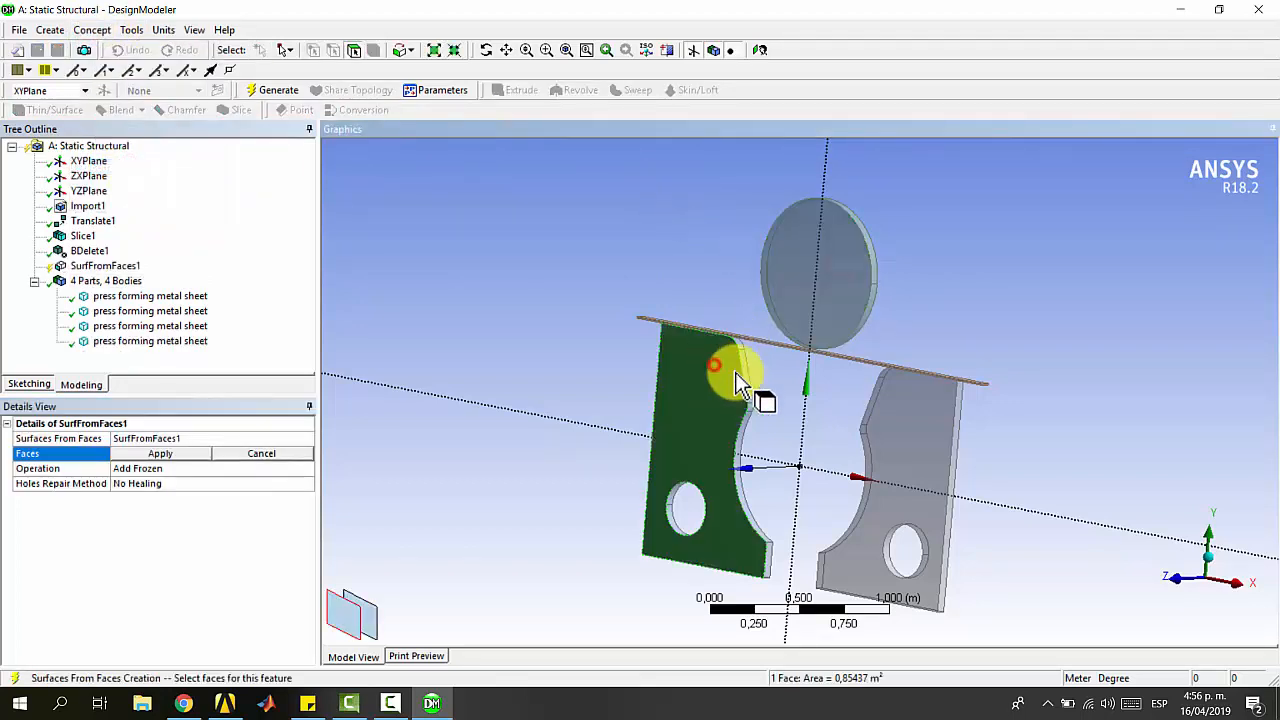
left_click(825, 295, "ctrl")
left_click(906, 434, "ctrl")
scroll(737, 329, "up", 5)
left_click(726, 280, "ctrl")
left_click(172, 453)
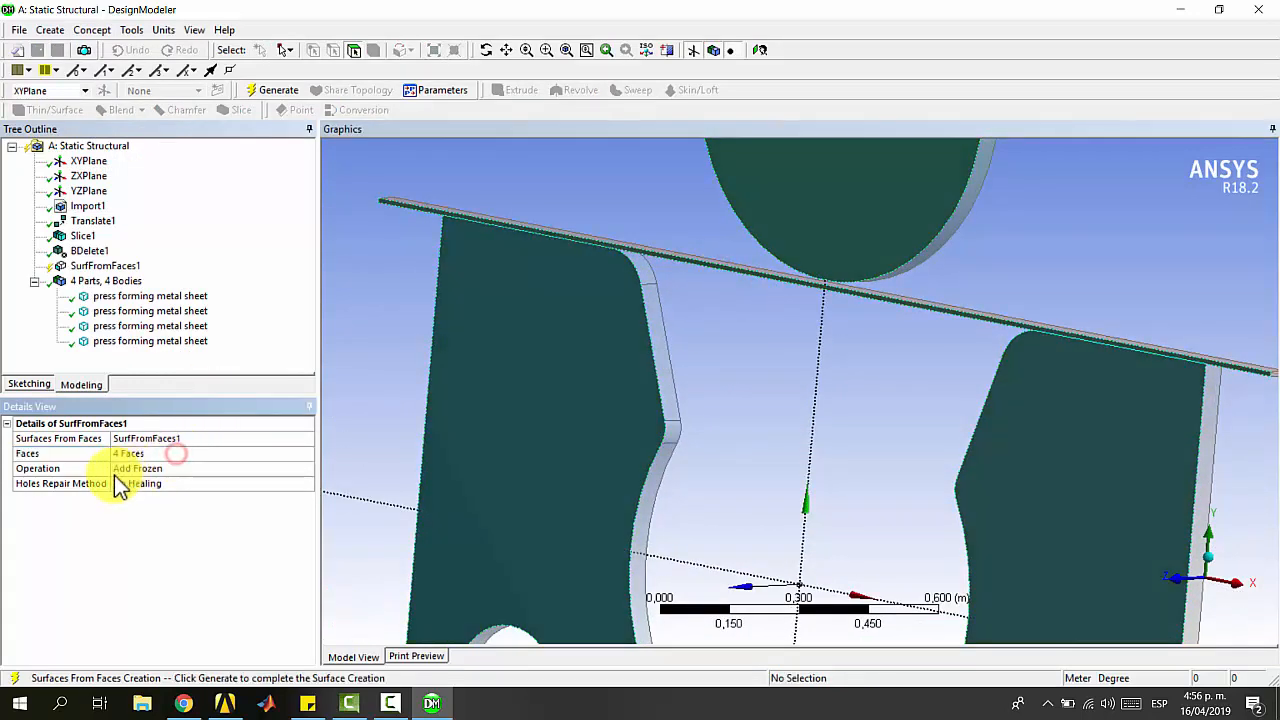
left_click(272, 90)
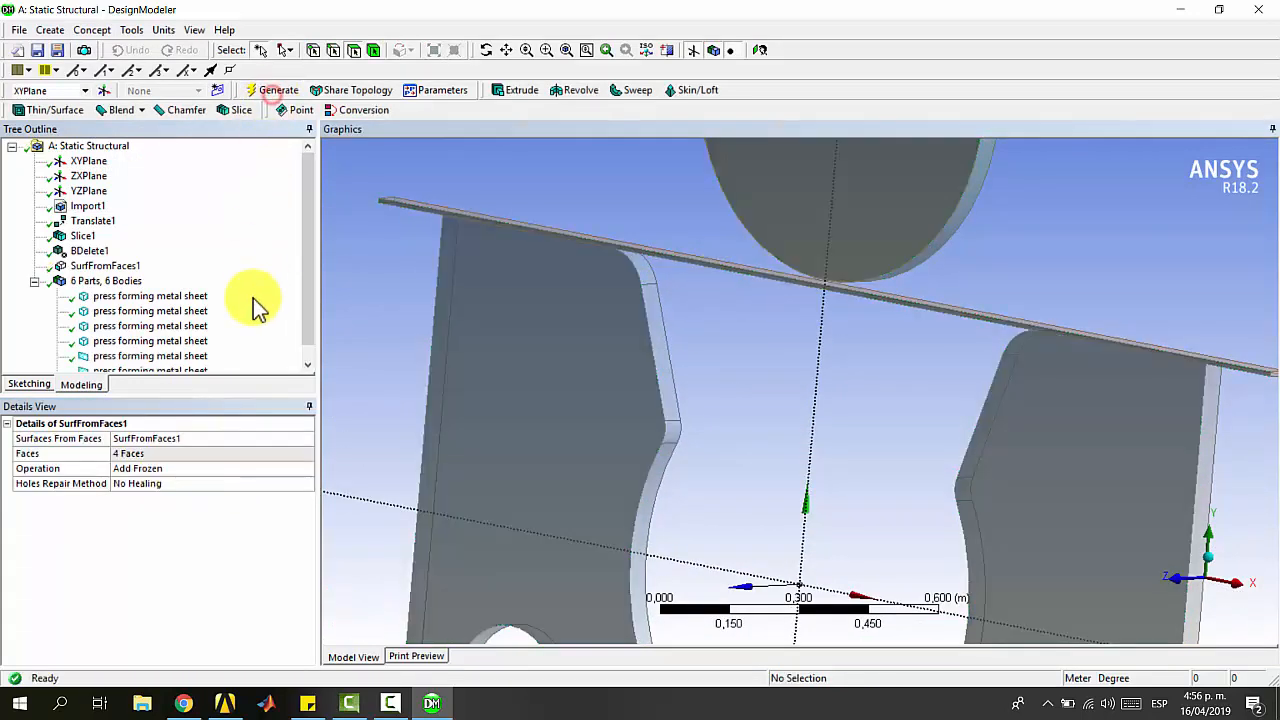
- Add a Slice feature for the combined surface body of the sheet and supports, with the slice type Slice by Surface
scroll(157, 263, "down", 1)
left_click(166, 357)
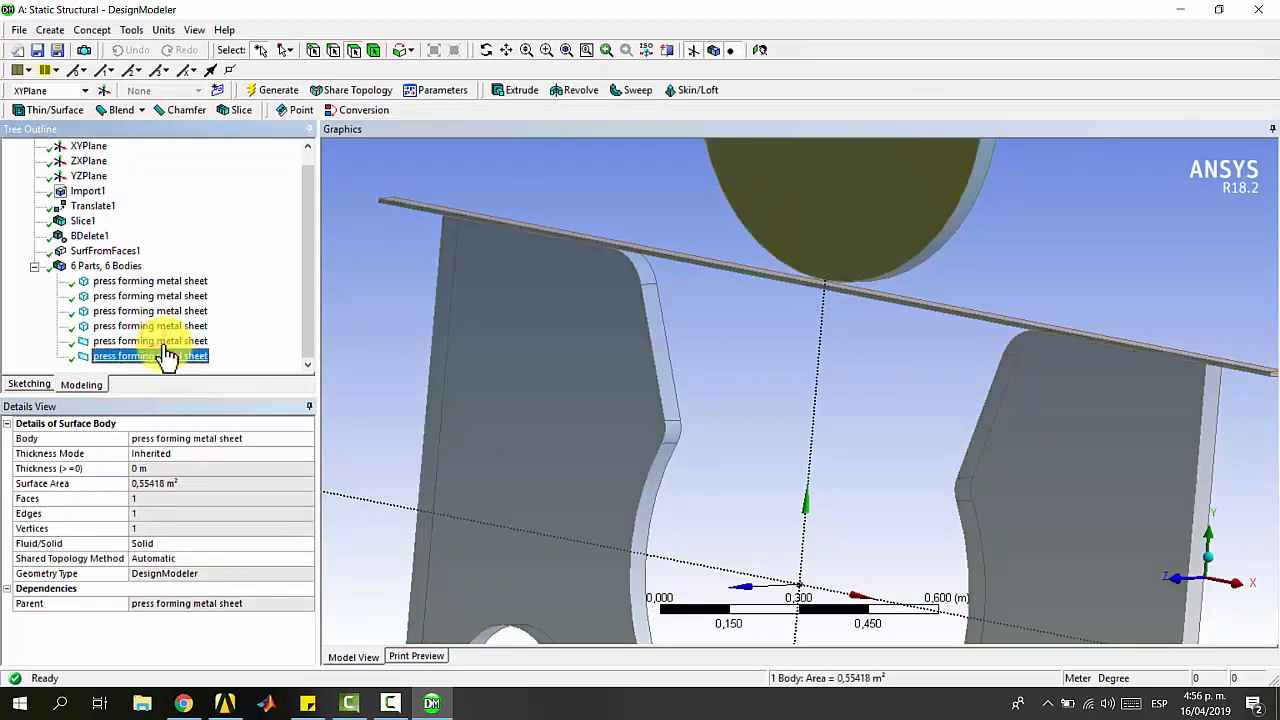
left_click(160, 341)
scroll(990, 338, "down", 2)
scroll(984, 339, "down", 1)
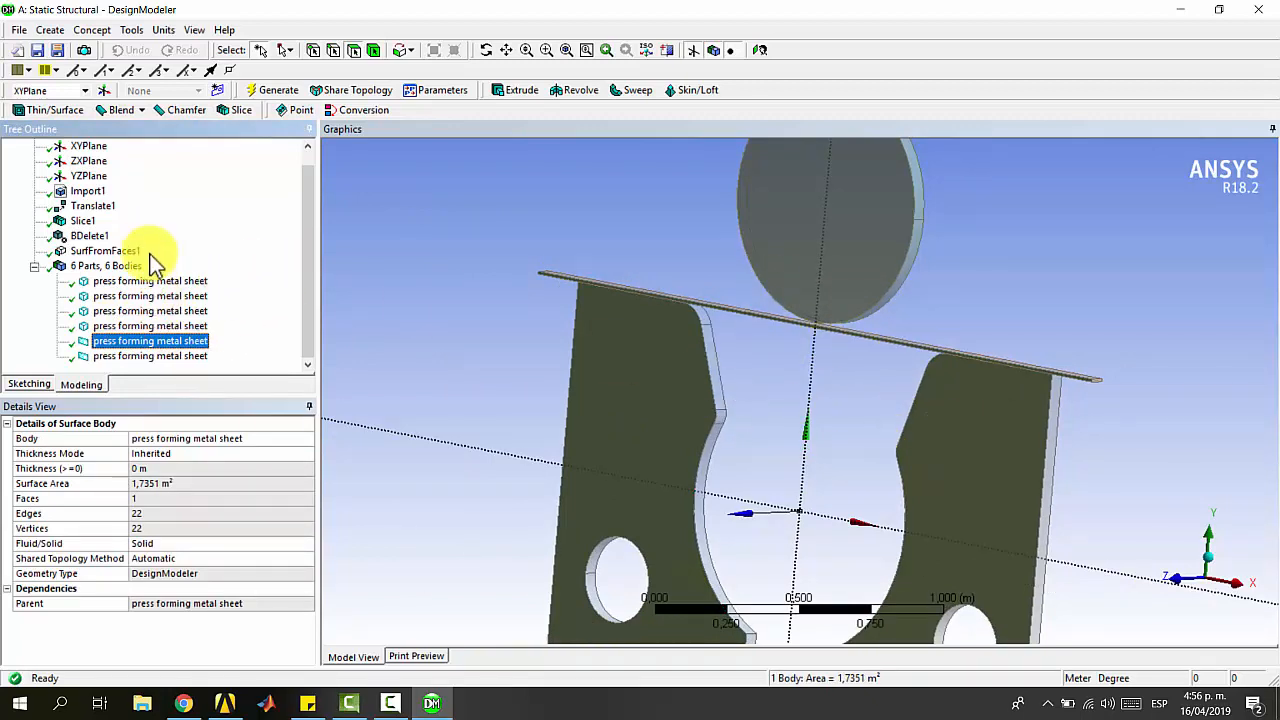
left_click(50, 29)
left_click(99, 302)
left_click(135, 470)
left_click(135, 455)
left_click(306, 458)
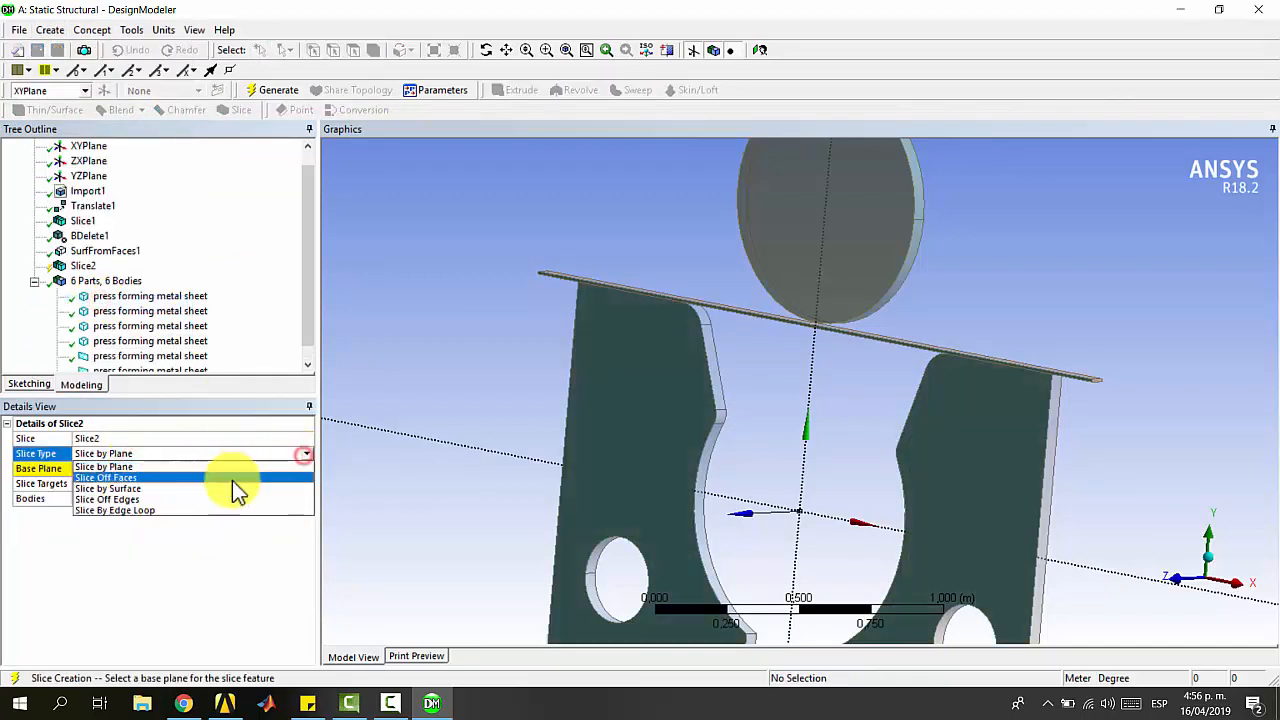
left_click(231, 488)
- Assign the underside of the solid sheet as the slice's target face and generate the feature
middle_click_drag(812, 430, 791, 363)
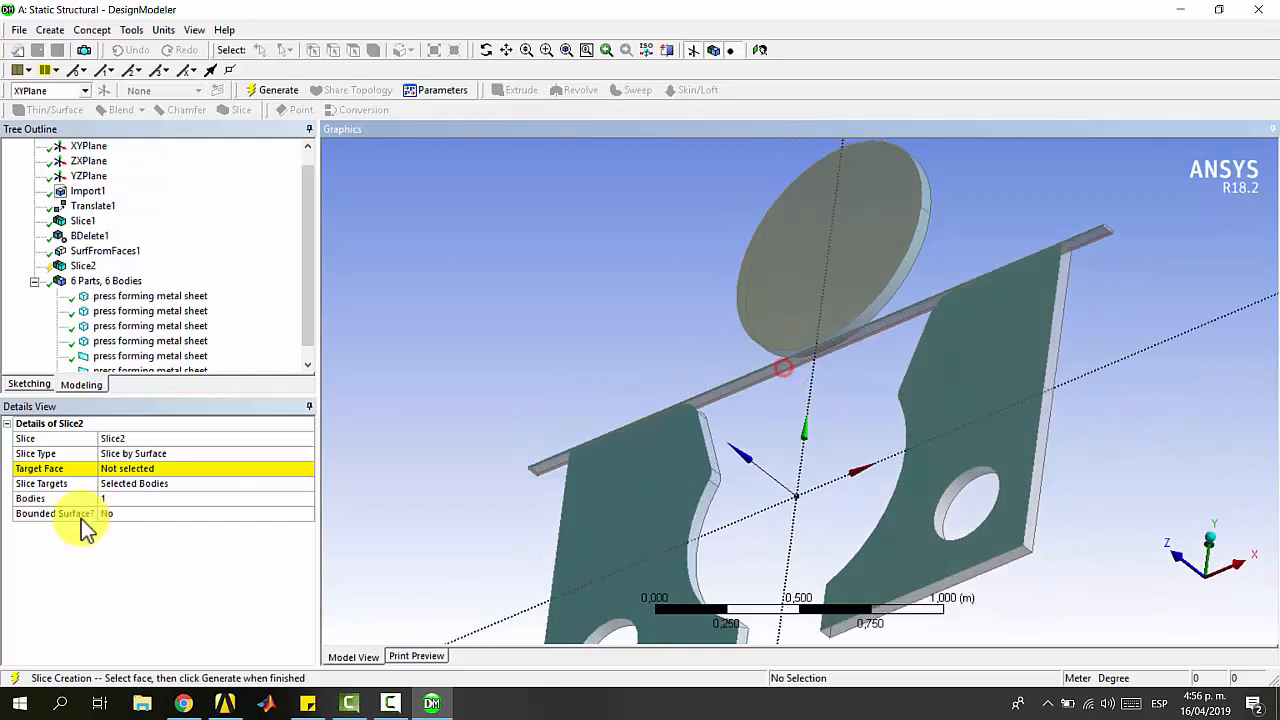
left_click(115, 472)
left_click(751, 381)
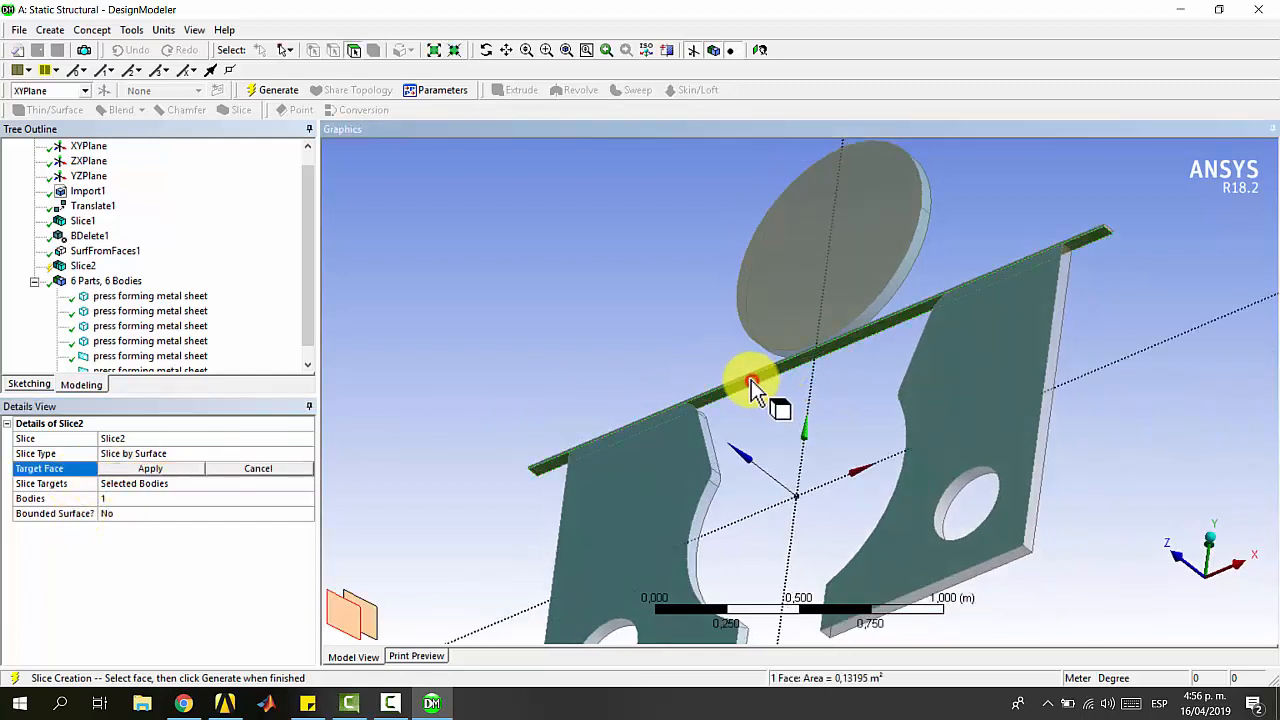
left_click(150, 468)
middle_click_drag(591, 334, 720, 388)
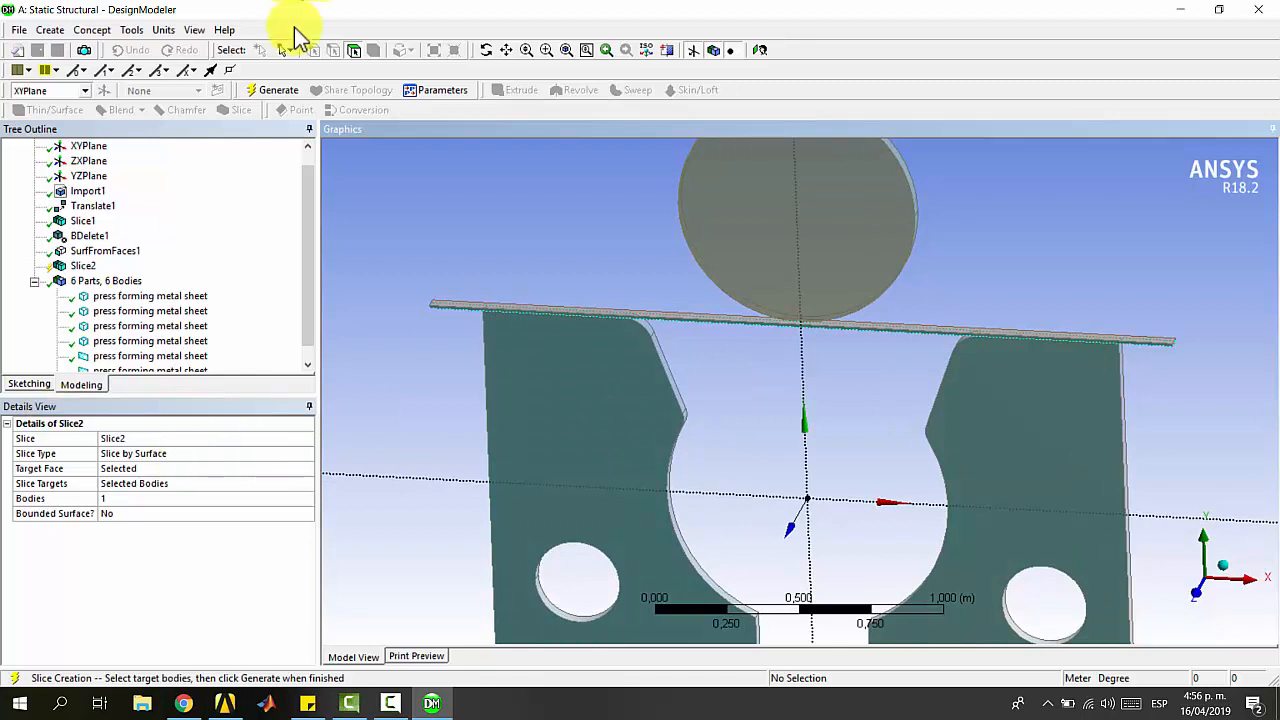
left_click(278, 90)
- Delete the four remaining solid bodies with a Body Delete feature and generate it, keeping the surface bodies
scroll(143, 329, "down", 1)
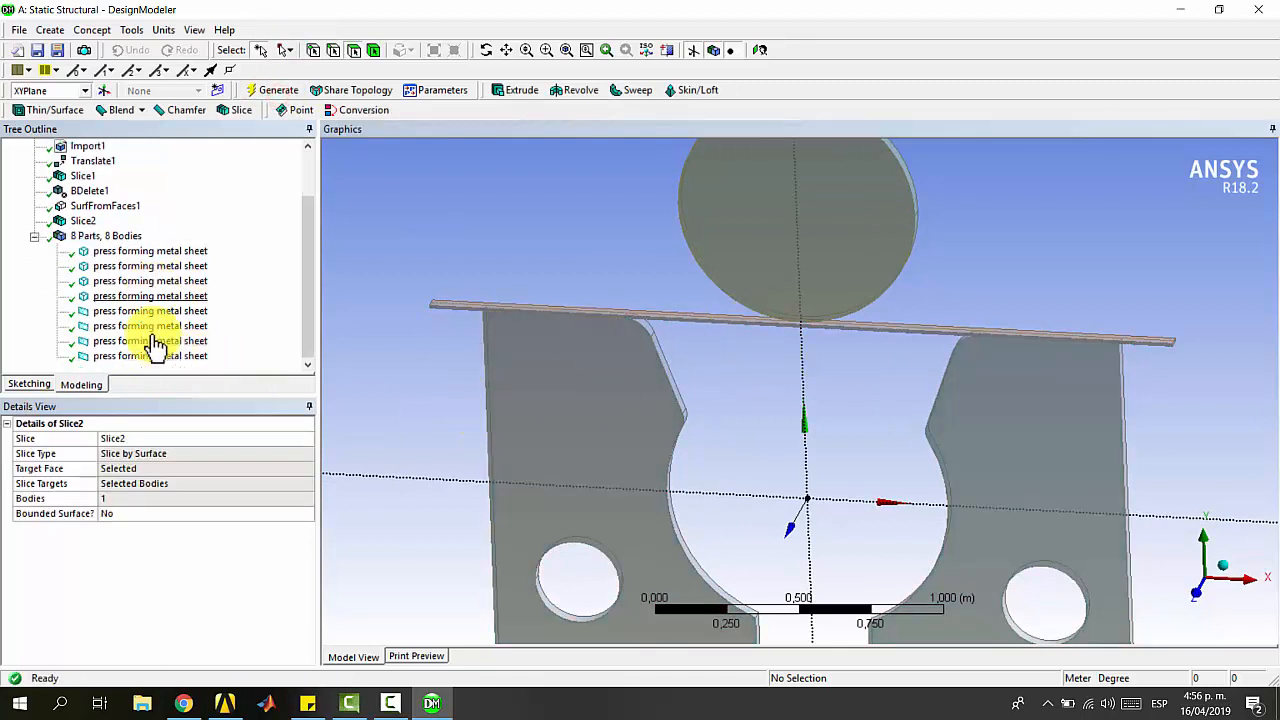
left_click(150, 251)
left_click(145, 296, "shift")
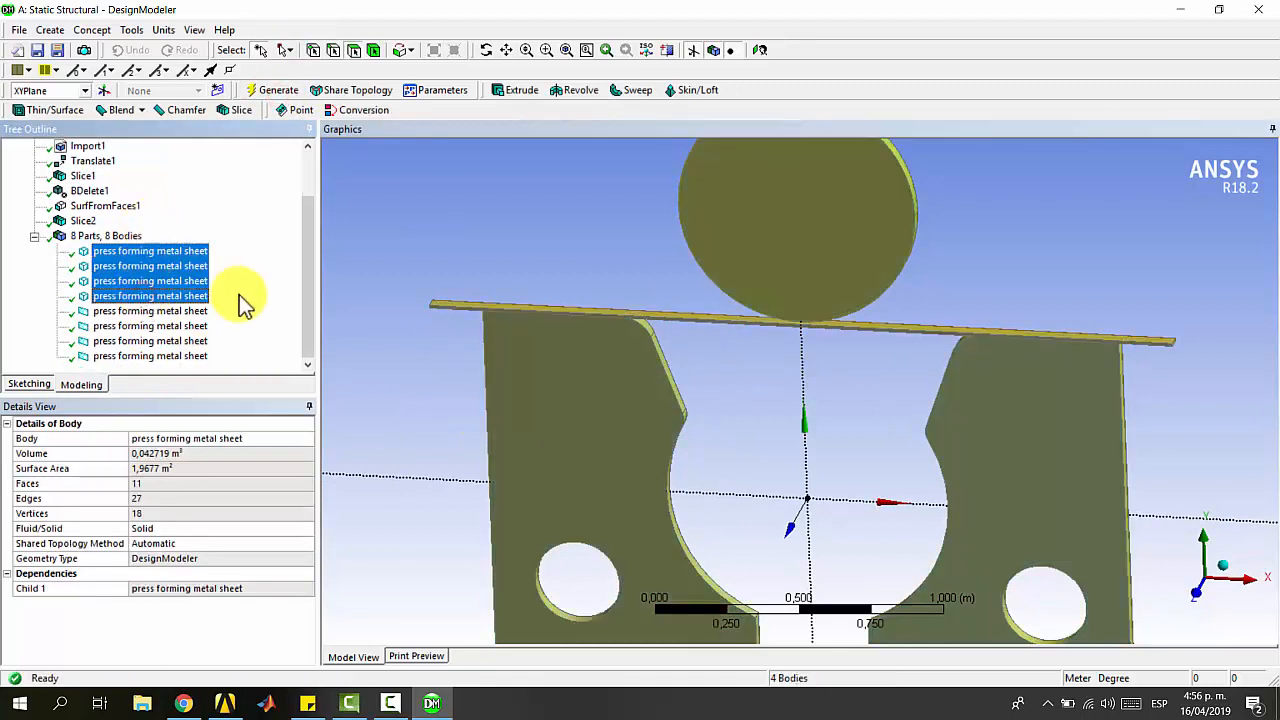
left_click(50, 30)
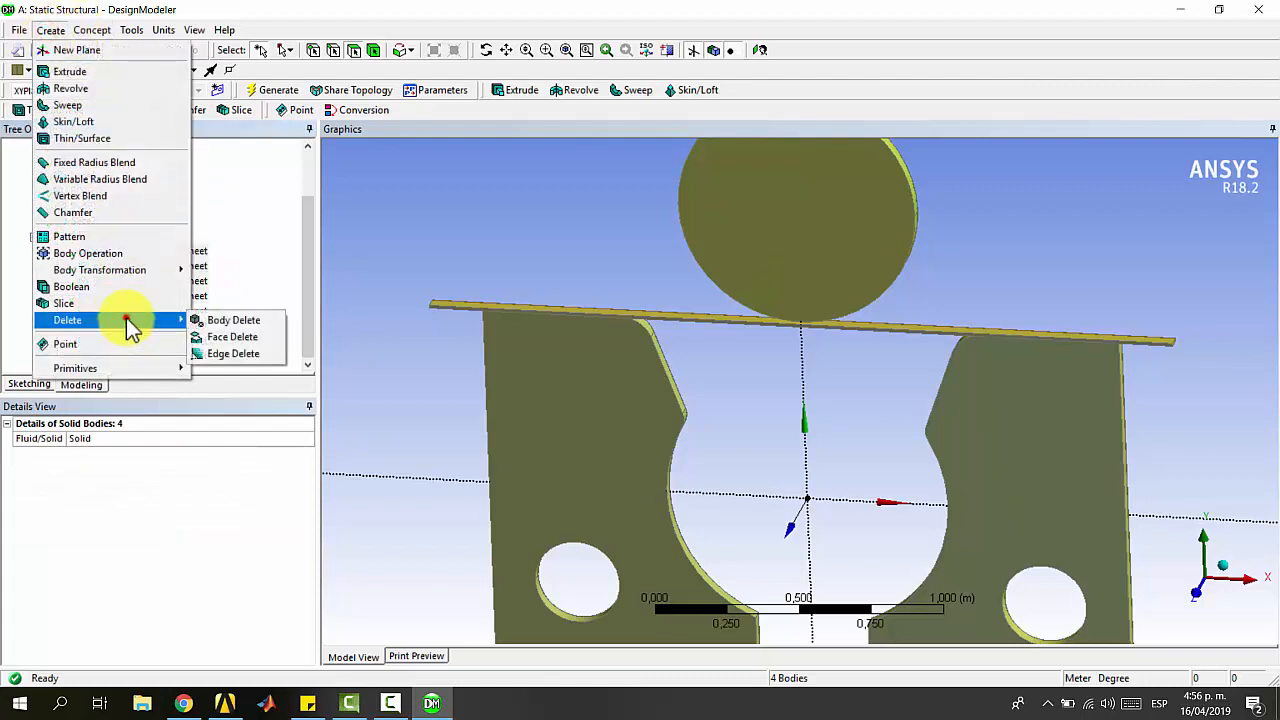
left_click(232, 320)
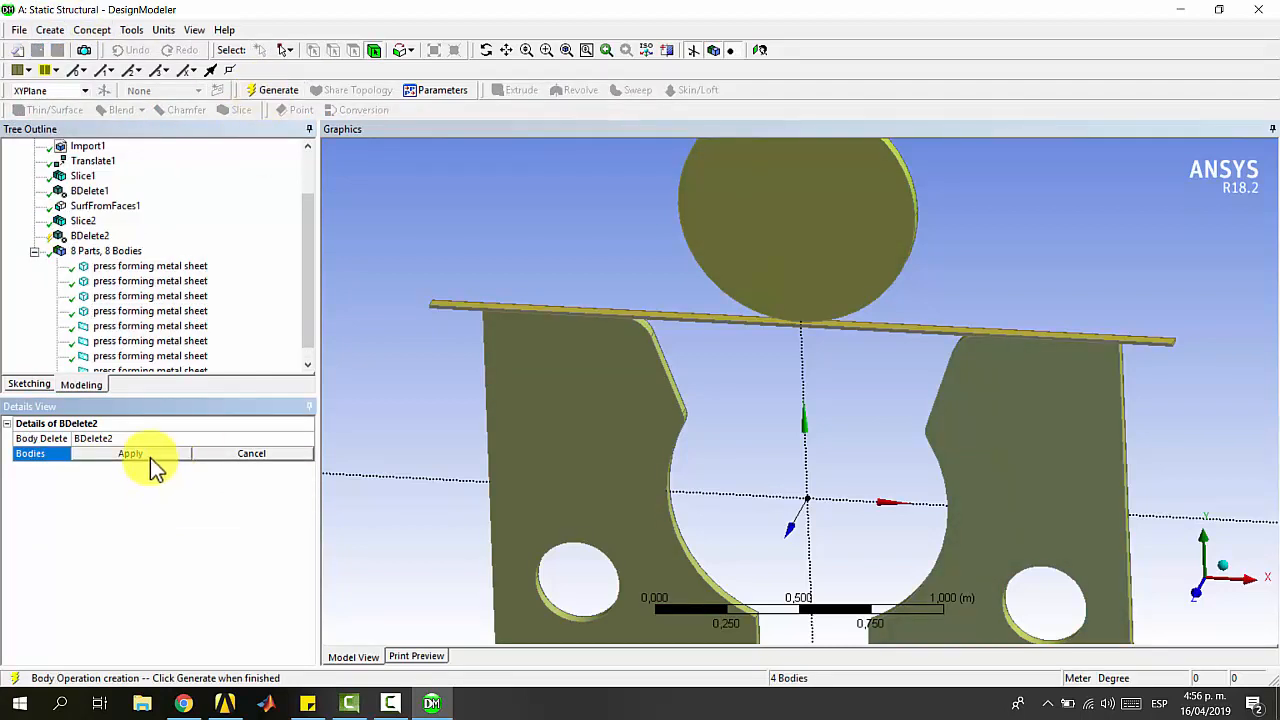
left_click(150, 466)
left_click(272, 91)
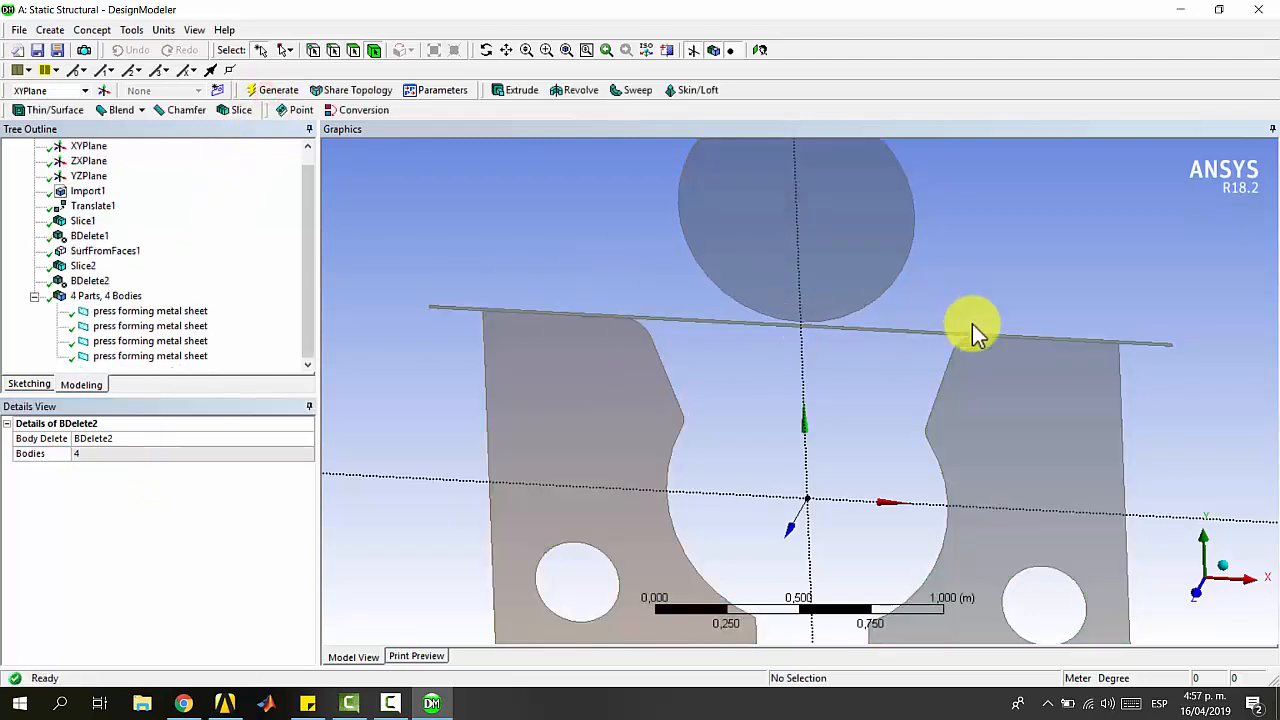
- Orient the view along the +Z axis and turn on the display of the surface bodies' vertices
scroll(940, 380, "down", 1)
middle_click_drag(829, 486, 877, 406)
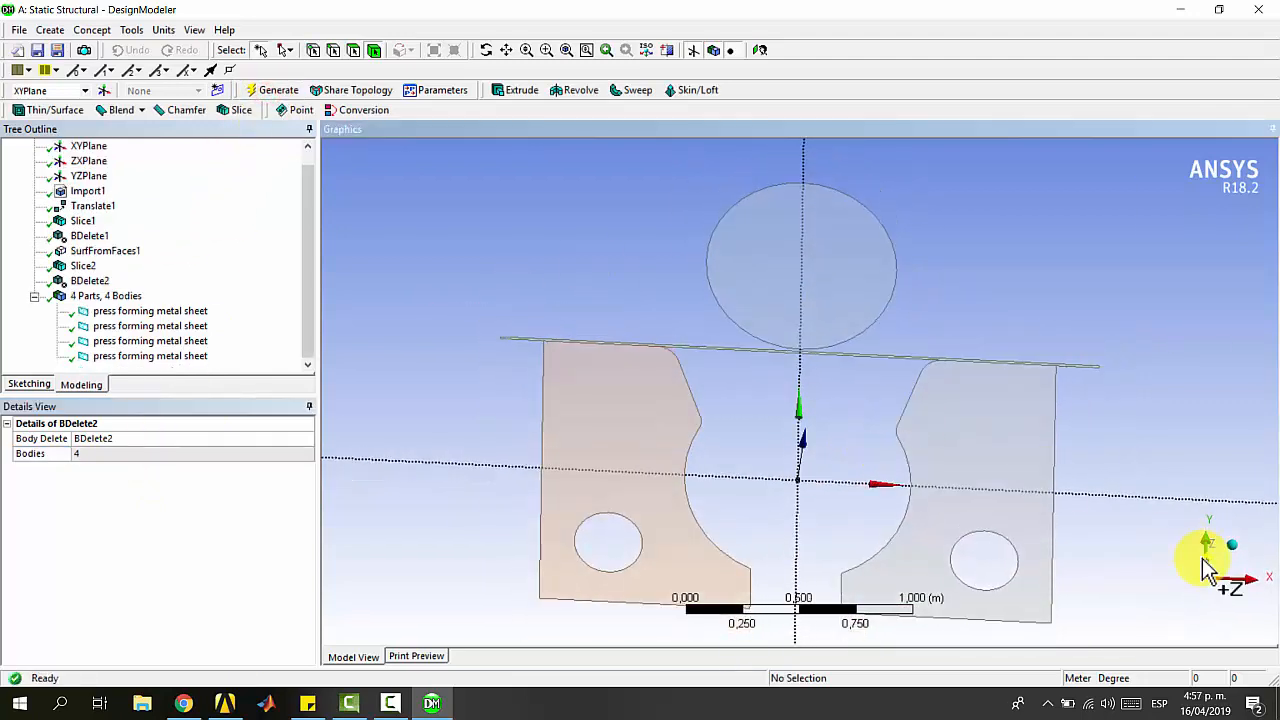
left_click(1208, 568)
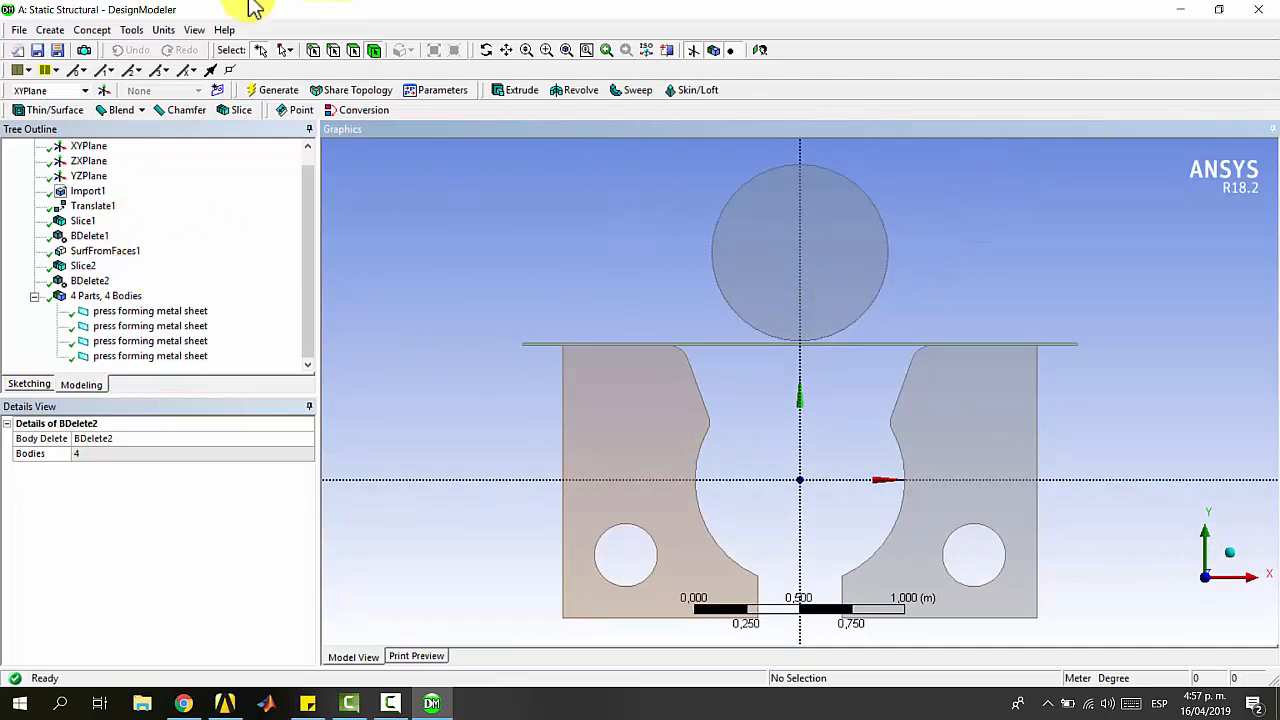
left_click(232, 67)
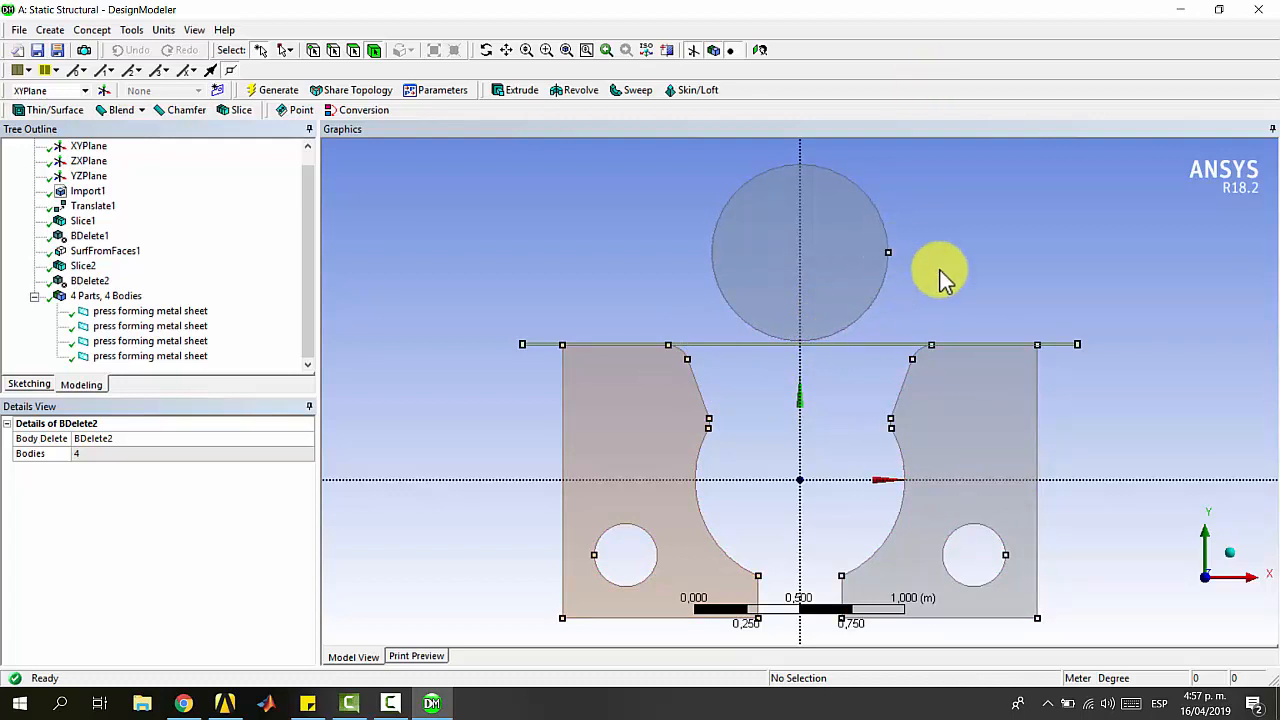
left_click(593, 248)
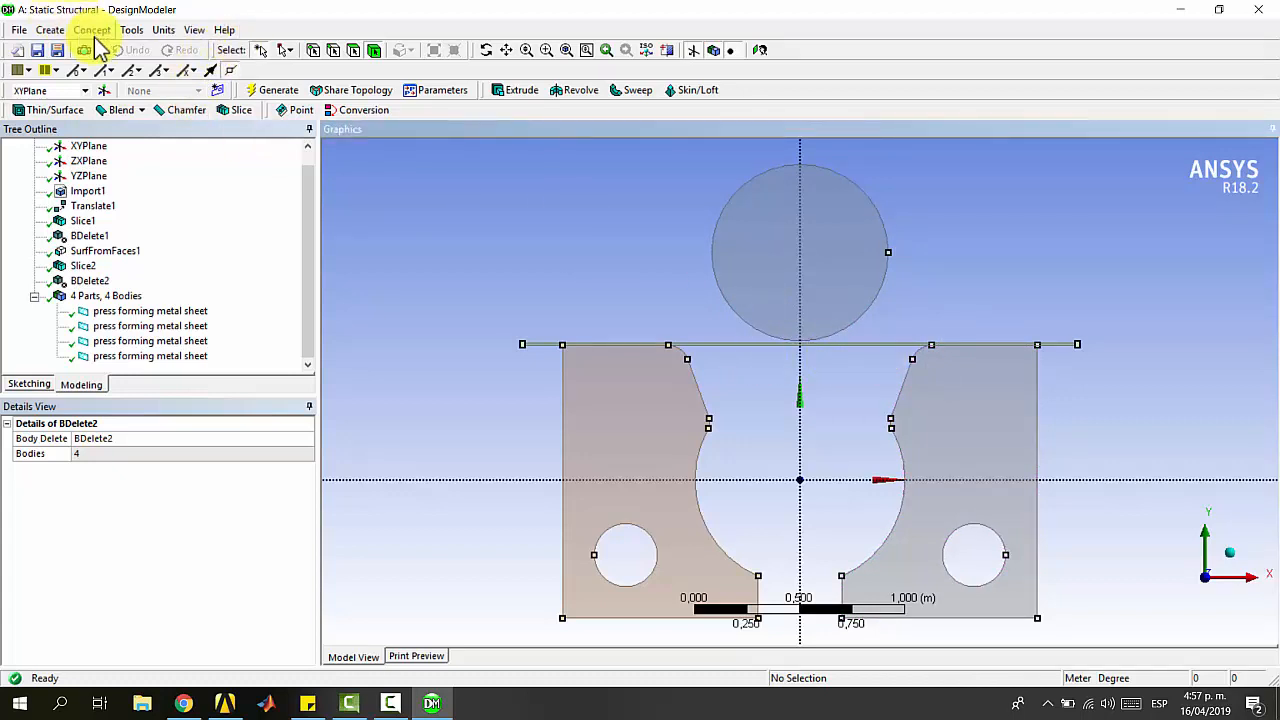
- Merge the rounded corner and the sloped inner edge of the left support with a manual edge Merge and generate it
left_click(52, 30)
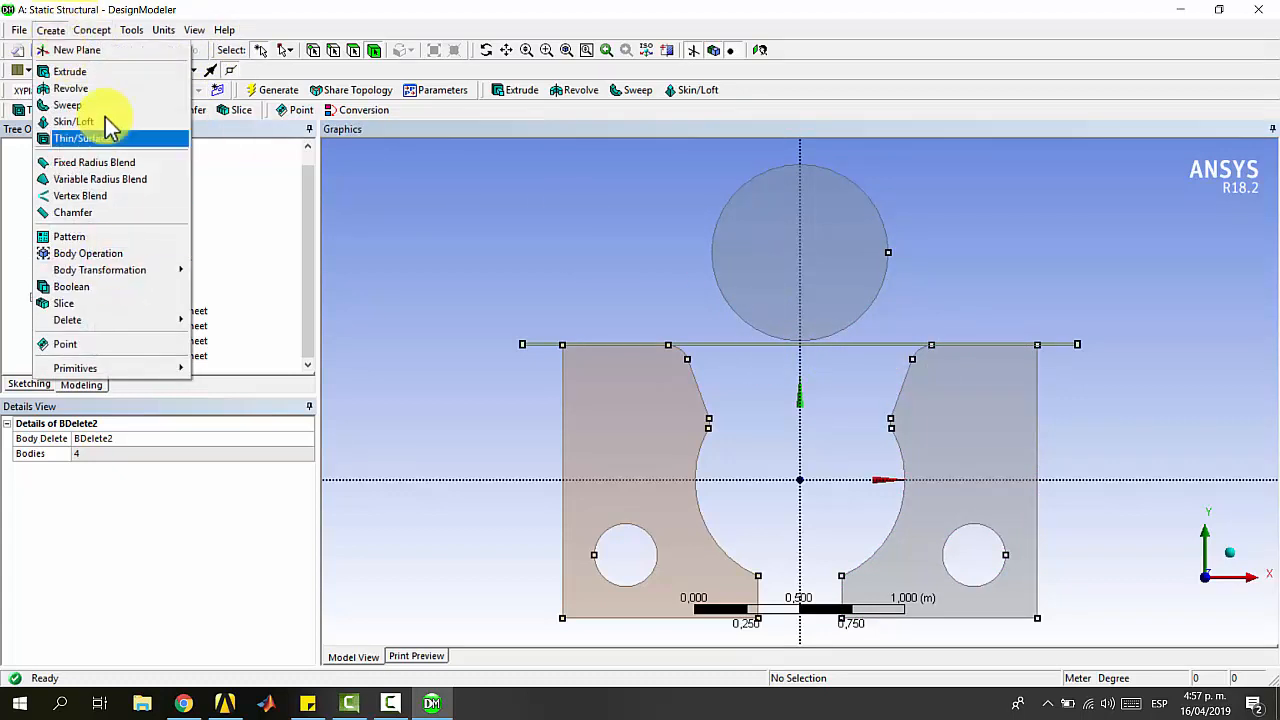
mouse_move(125, 35)
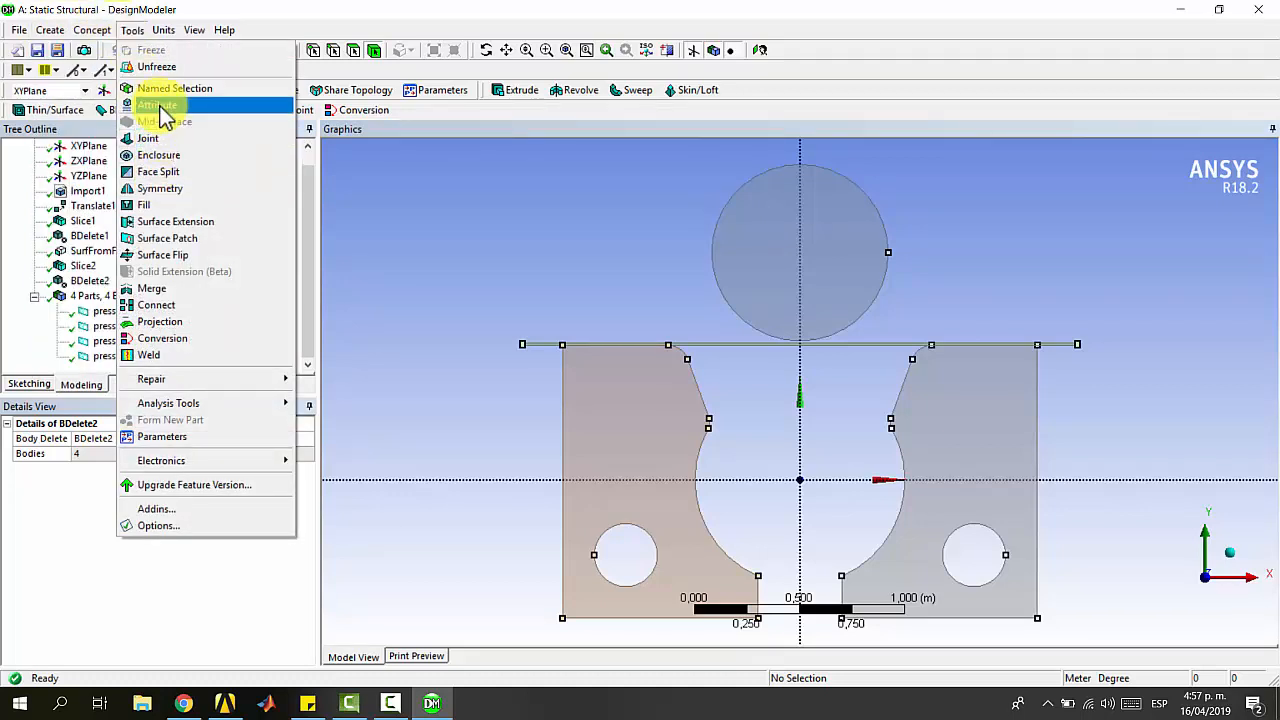
left_click(180, 290)
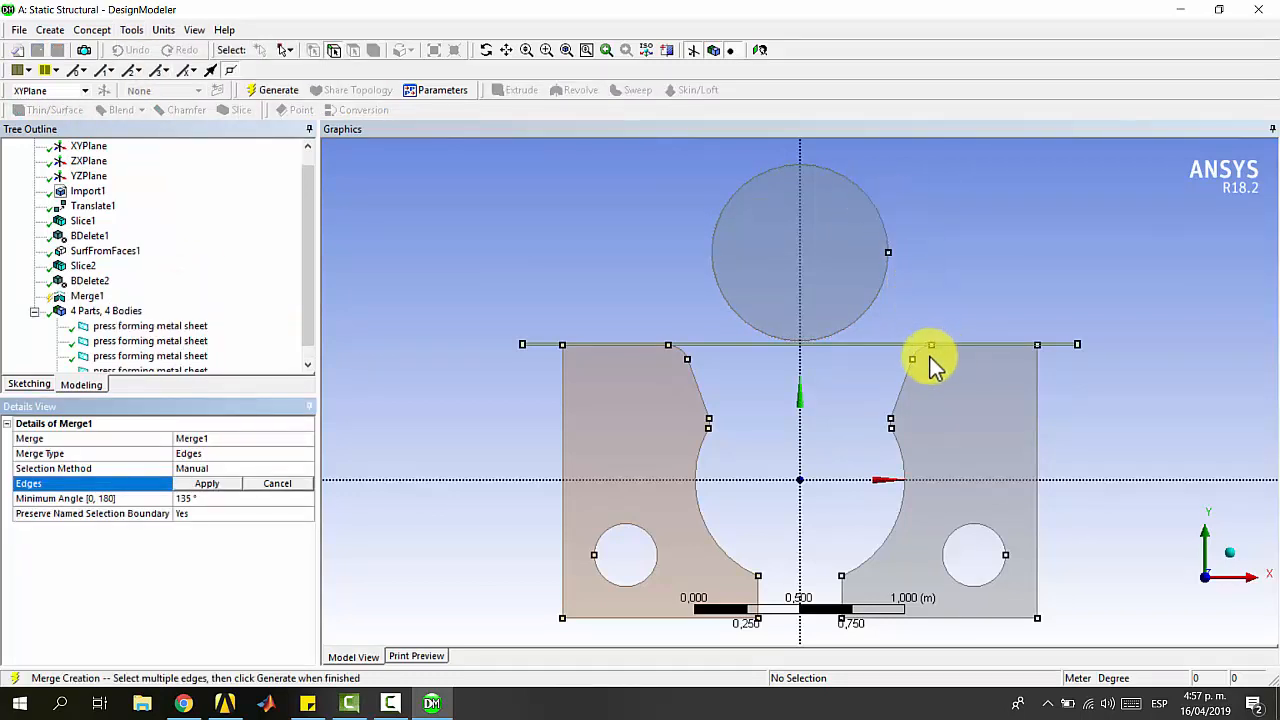
scroll(928, 349, "up", 5)
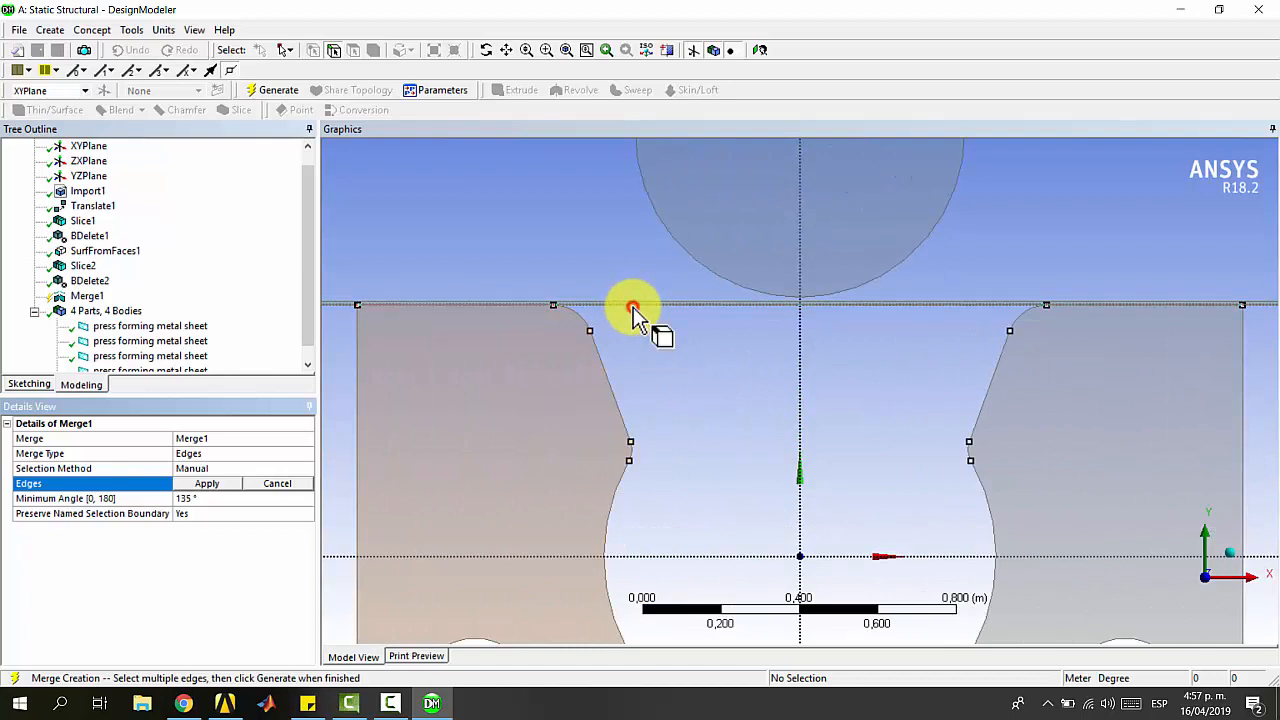
left_click(633, 305)
scroll(640, 326, "down", 2)
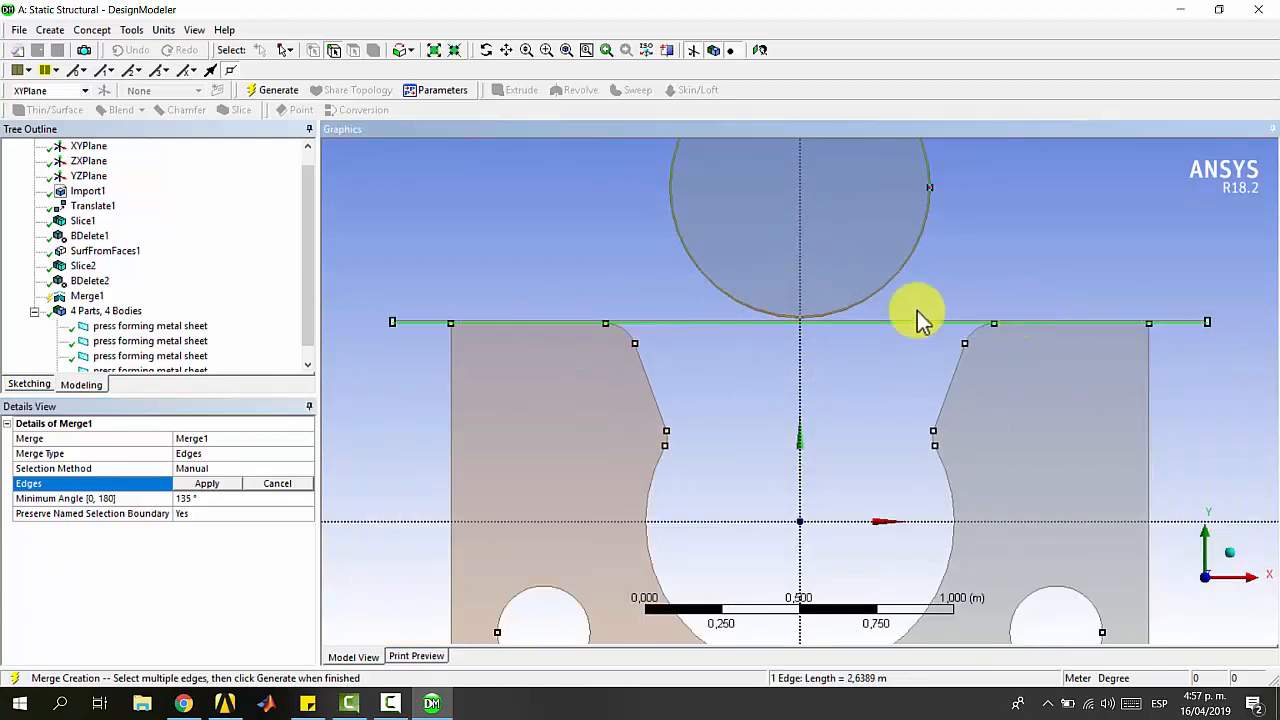
left_click(622, 330)
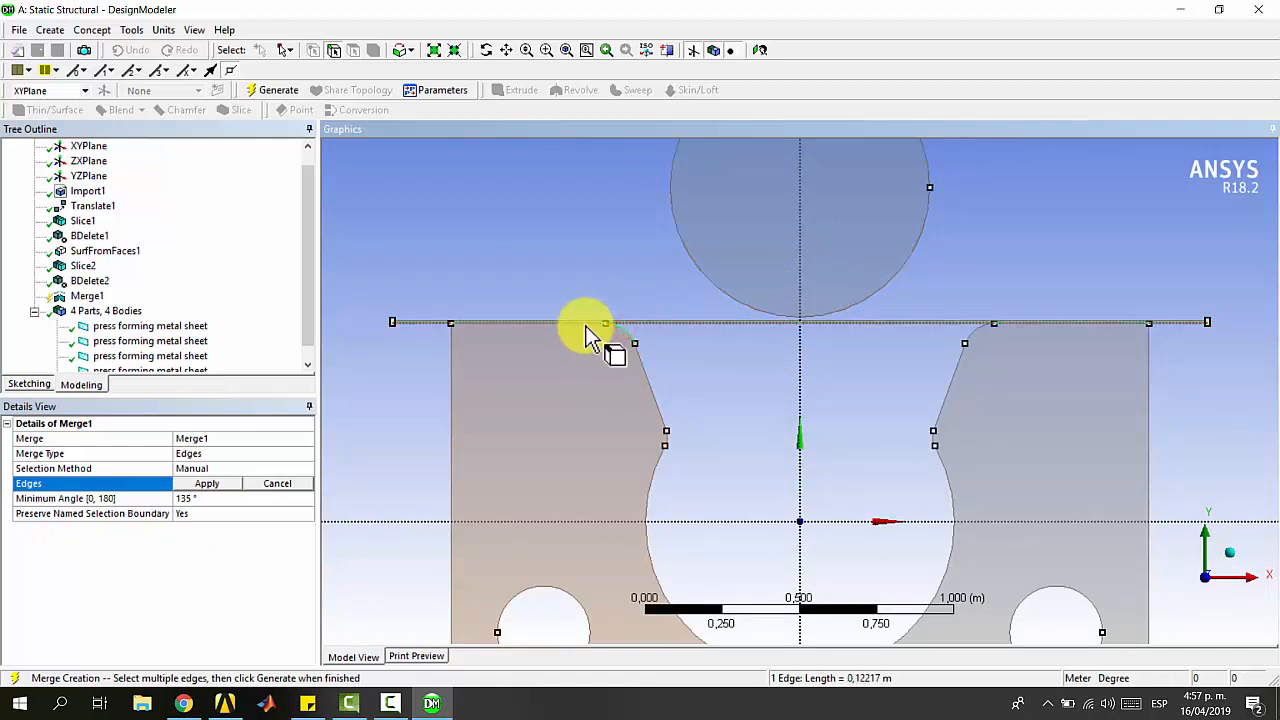
left_click(645, 375, "ctrl")
left_click(211, 483)
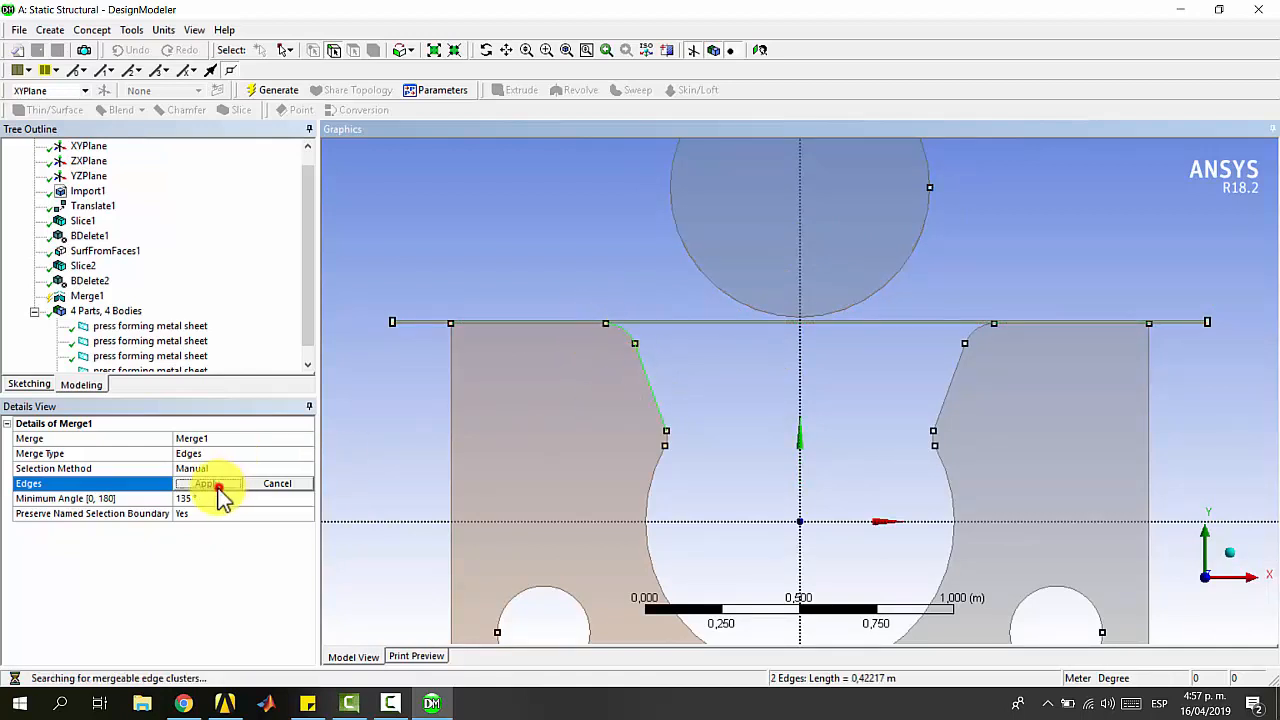
left_click(280, 91)
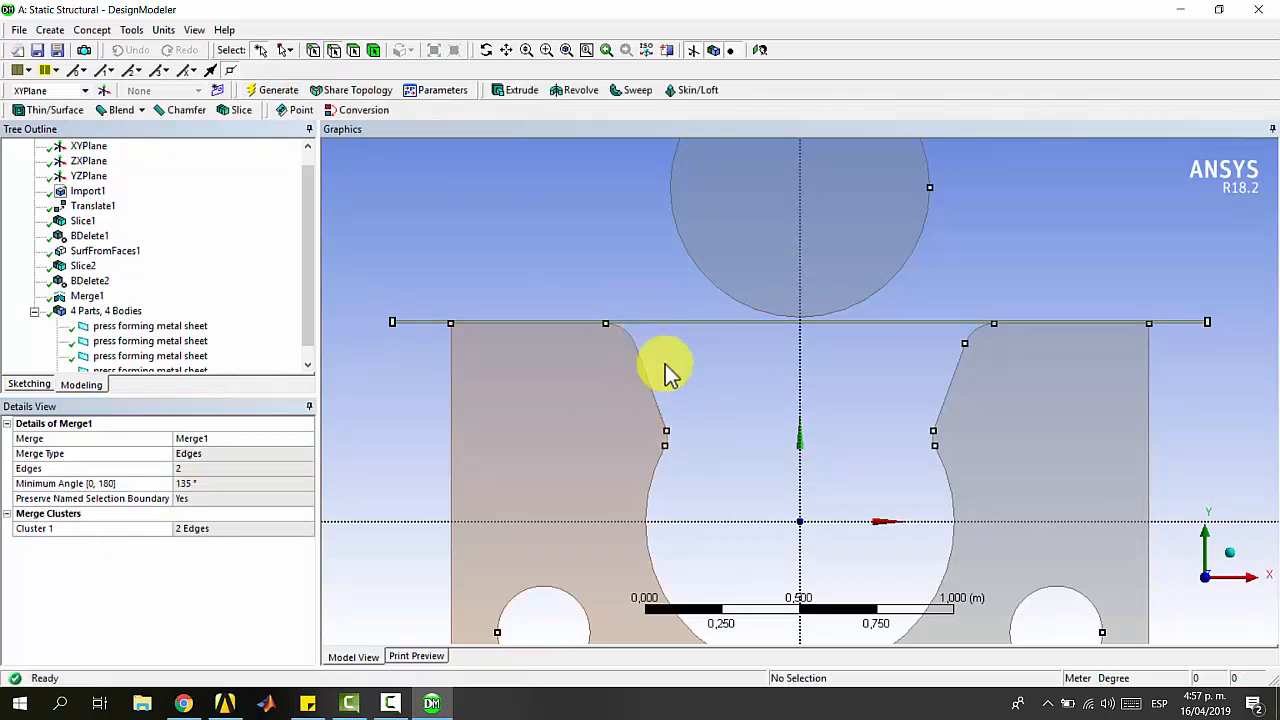
- Merge the left support's sloped edge with the short edge and large arc below it, and generate the feature
middle_click_drag(1014, 443, 883, 319, "ctrl")
scroll(883, 319, "down", 1)
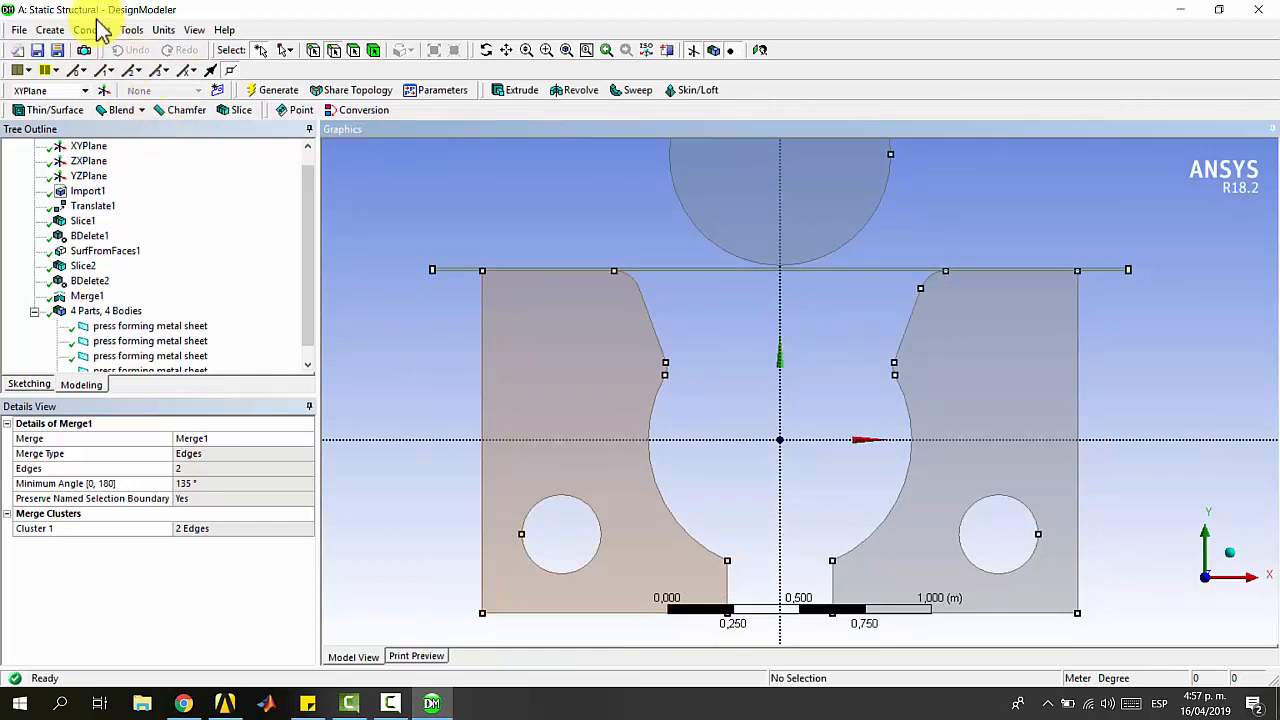
left_click(50, 30)
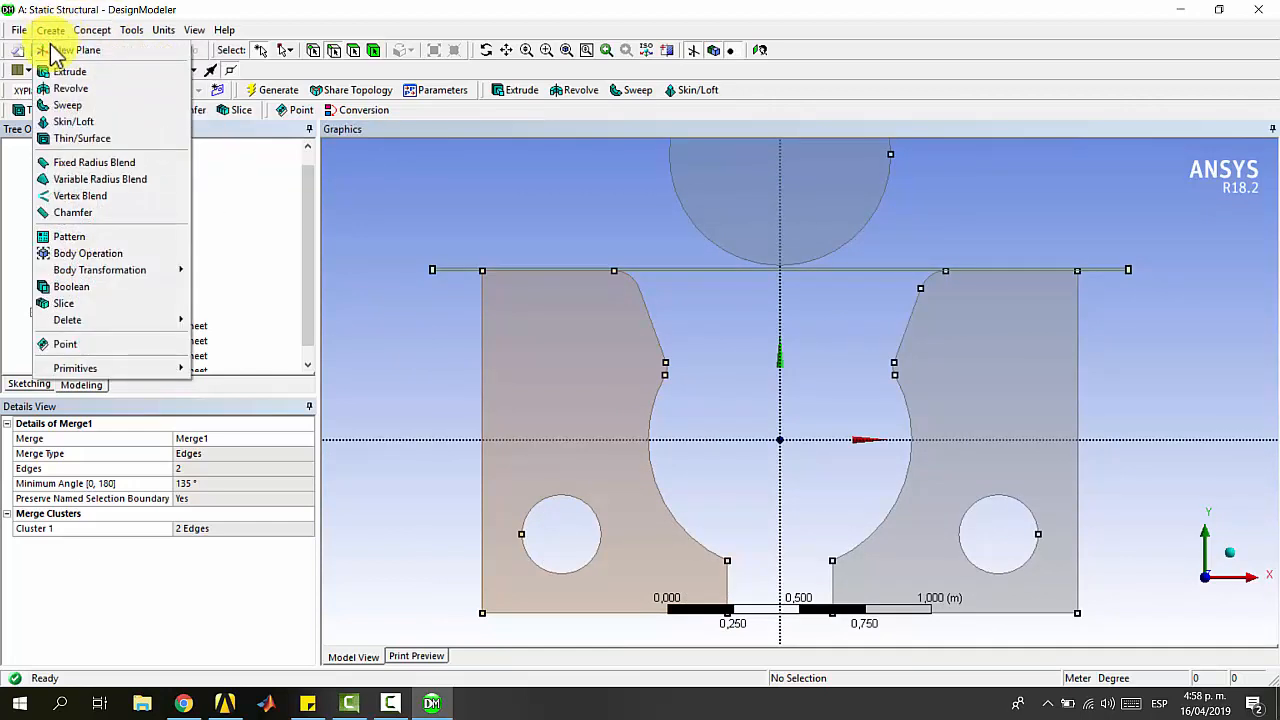
left_click(186, 300)
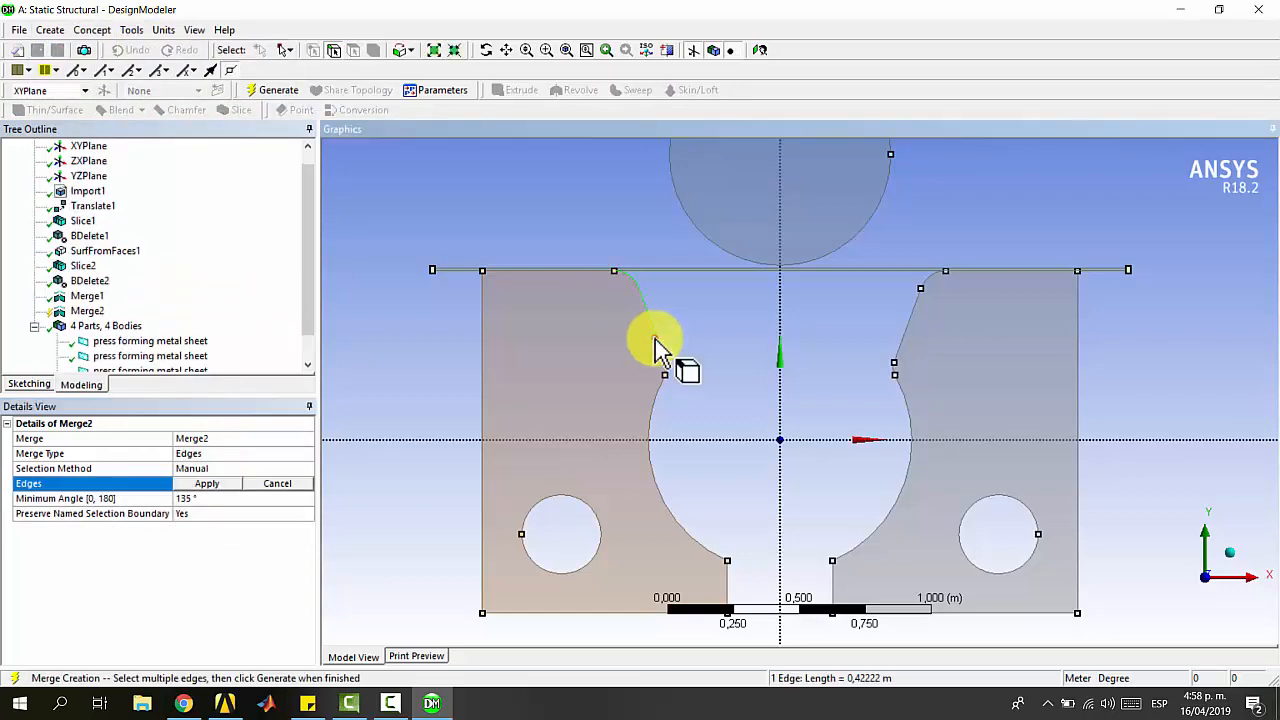
left_click(655, 340)
scroll(600, 365, "up", 3)
scroll(548, 390, "down", 3)
left_click(268, 88)
- Try to merge the left support's inner profile with the short vertical edge beneath its large arc
left_click(131, 30)
left_click(151, 288)
left_click(709, 471)
left_click(229, 480)
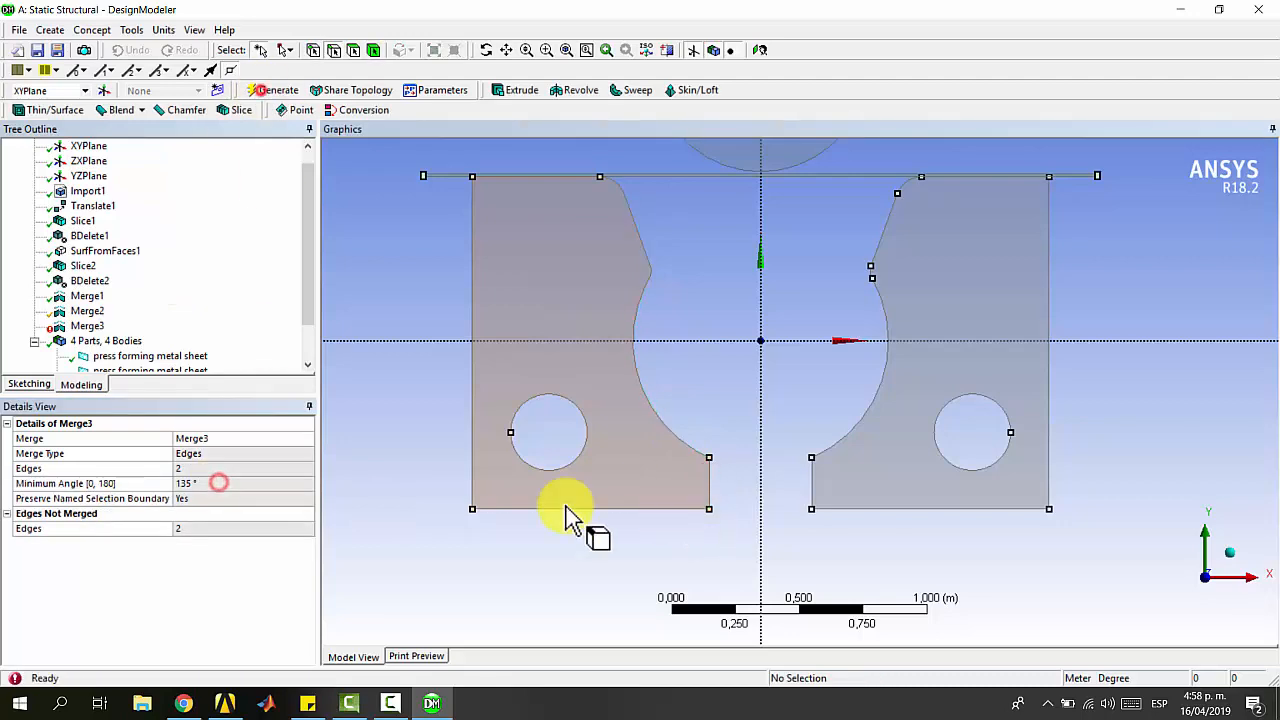
- Merge the sloped edge, the short edge and the large arc of the right support into one edge
left_click(877, 268)
left_click(871, 271, "ctrl")
left_click(131, 30)
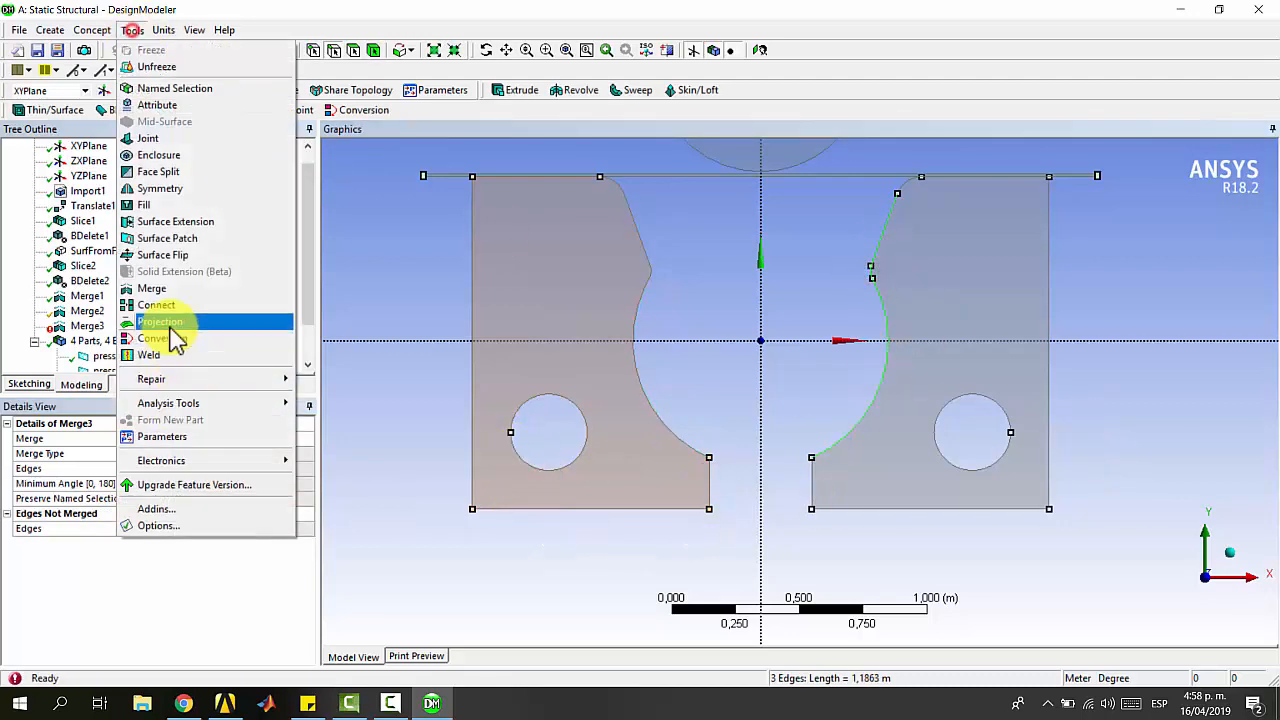
left_click(165, 293)
scroll(908, 186, "up", 2)
- Merge the right support's rounded upper corner into its inner profile edge and generate the feature
left_click(871, 294)
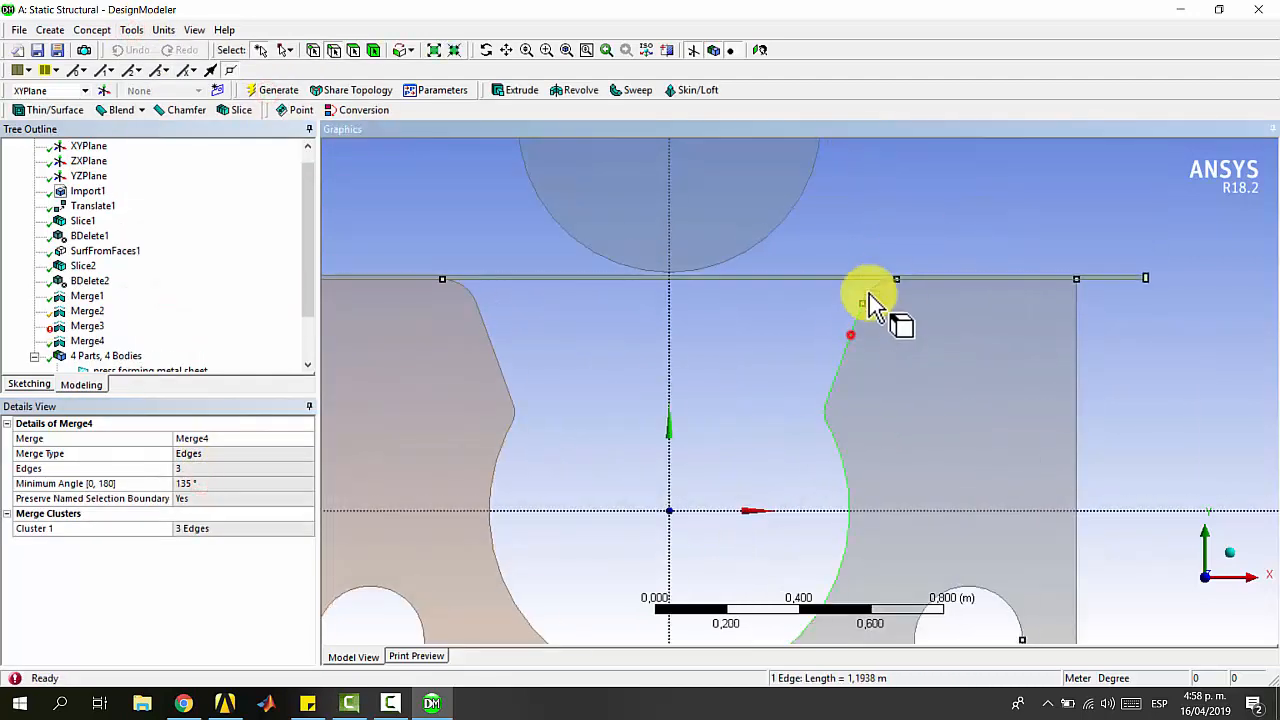
left_click(131, 30)
left_click(151, 288)
left_click(278, 90)
- Merge the right support's upper horizontal edge with its inner profile edge and generate the feature
left_click(943, 280, "ctrl")
left_click(131, 30)
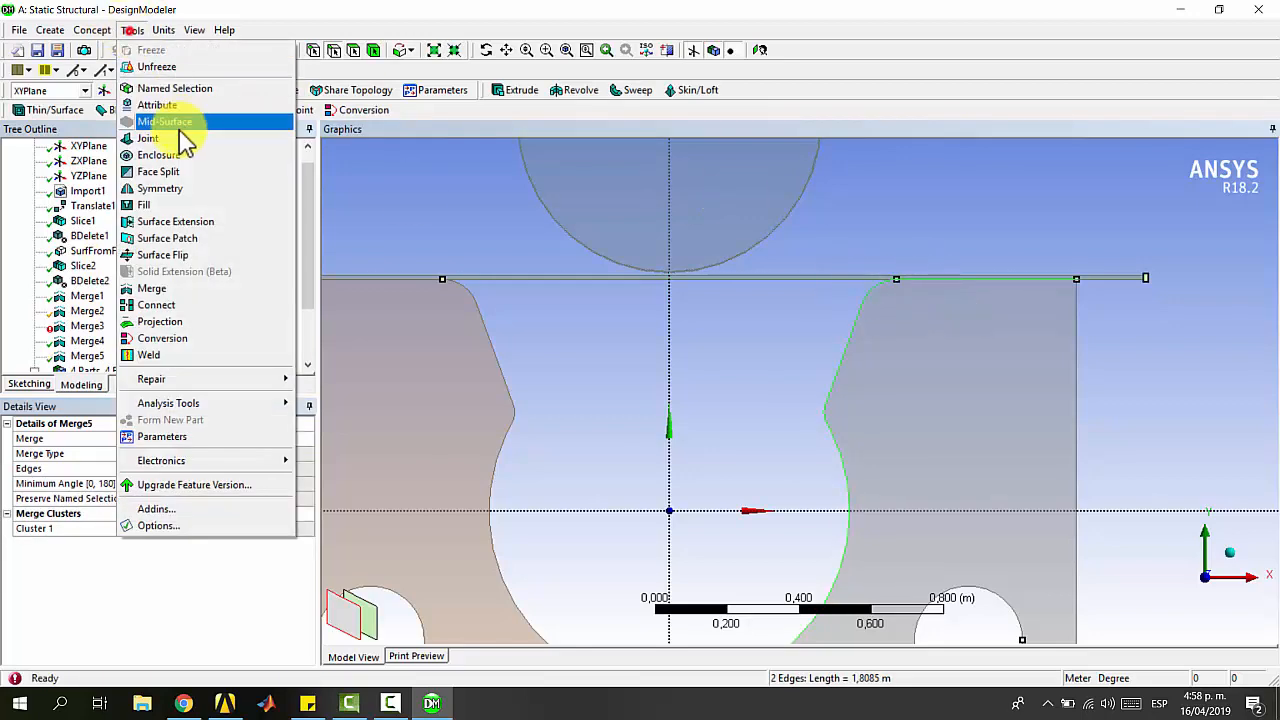
left_click(190, 290)
left_click(262, 90)
- Delete the failed Merge3 feature from the model tree
middle_click_drag(491, 294, 778, 301, "ctrl")
scroll(540, 310, "up", 2)
scroll(100, 206, "down", 2)
scroll(409, 286, "down", 2)
key("Delete")
key("Return")
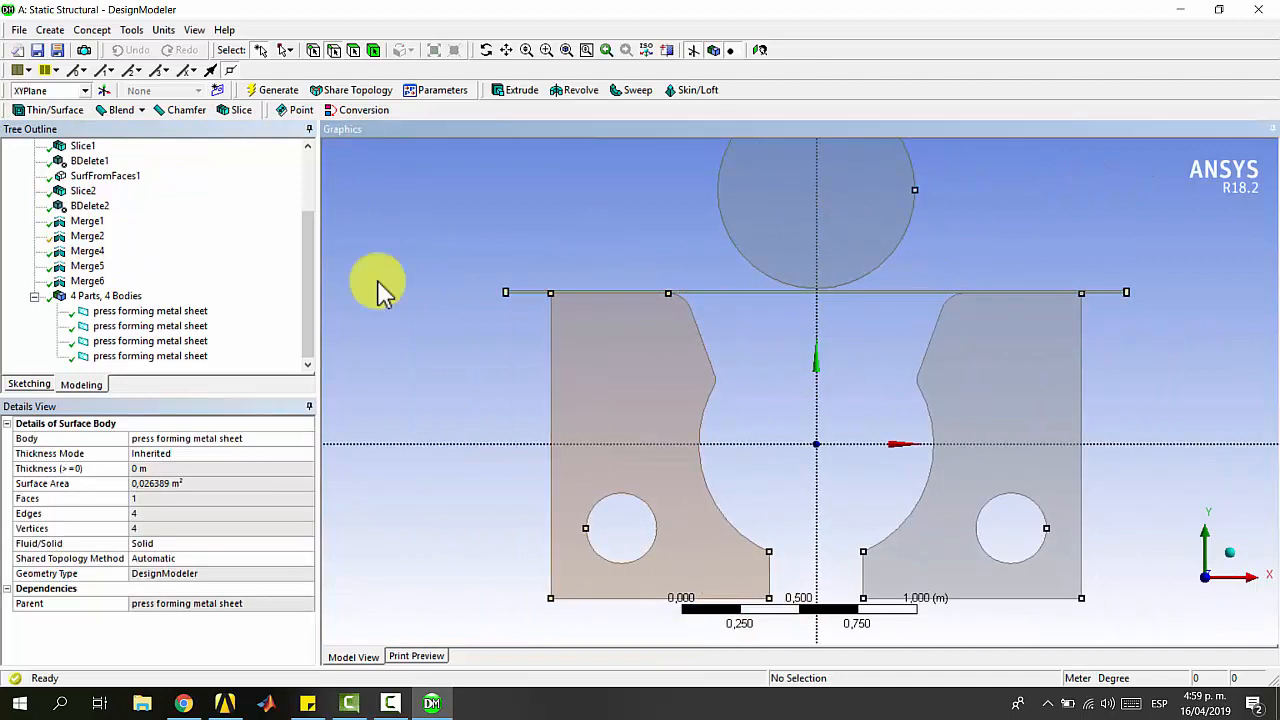
- Hide the thin sheet body and merge the left support's upper horizontal edge with its inner profile edge
left_click(175, 341)
right_click(176, 341)
left_click(238, 348)
left_click(135, 29)
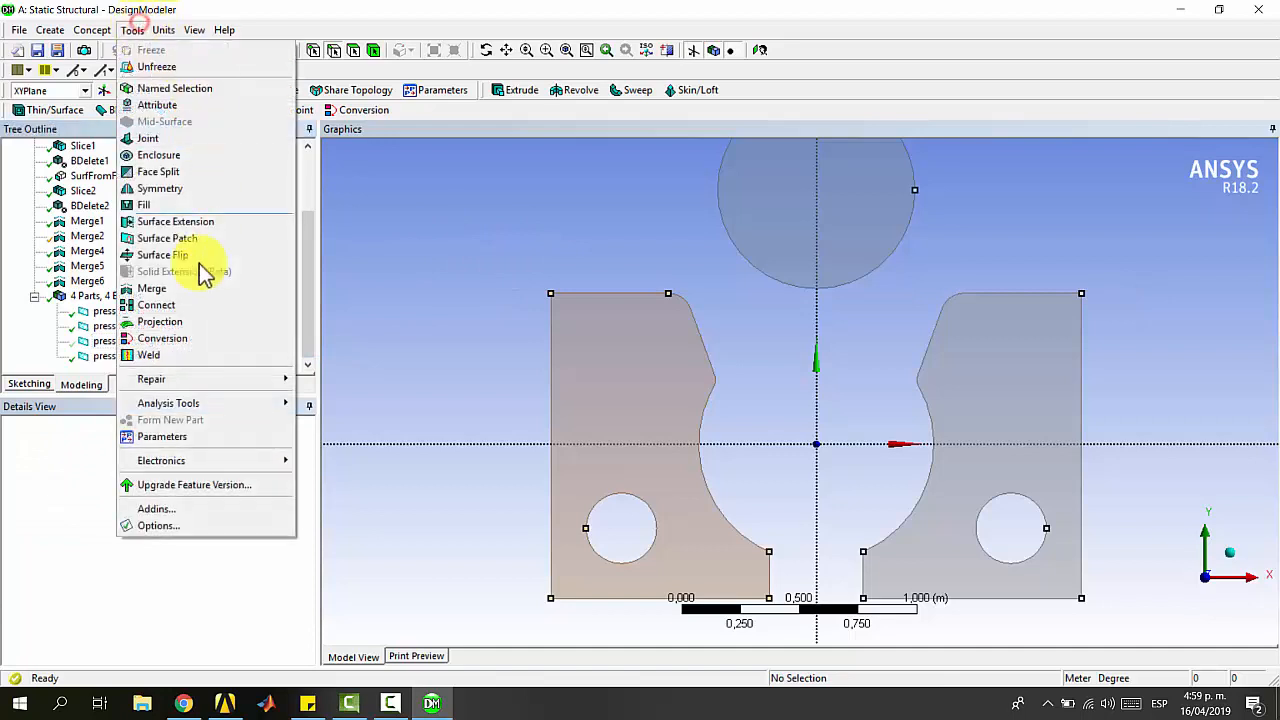
left_click(177, 288)
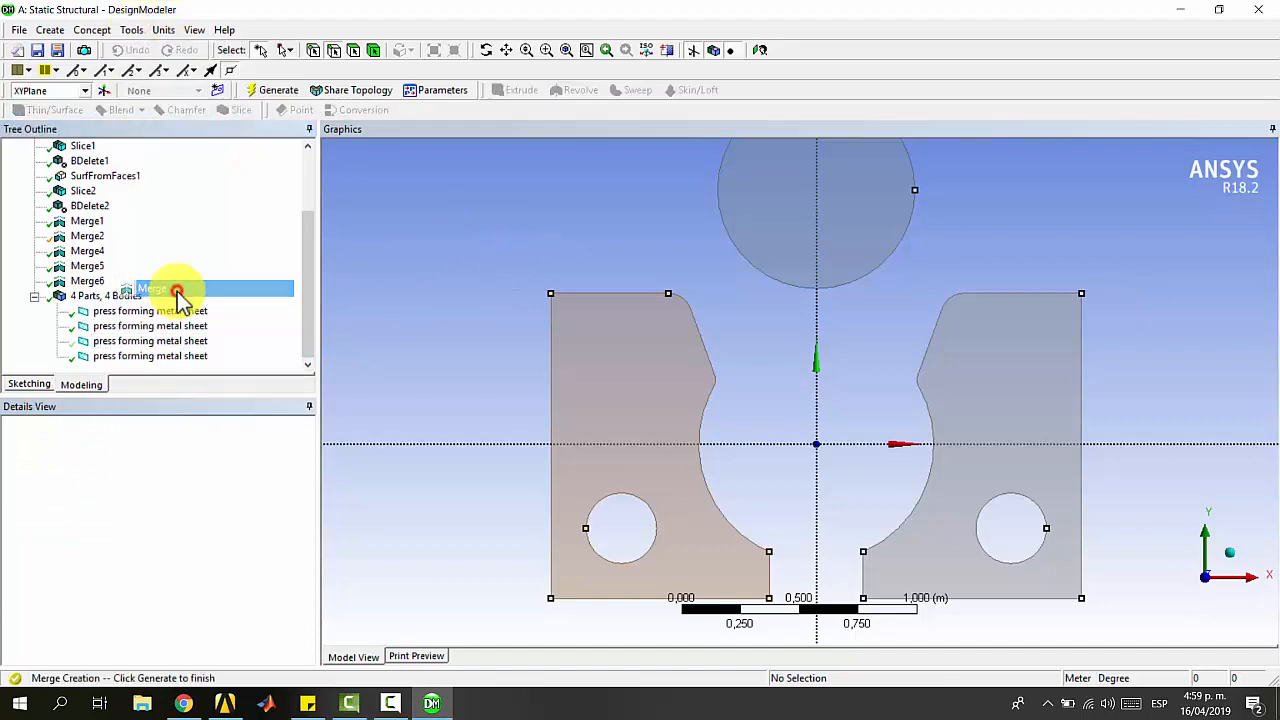
left_click(692, 314)
left_click(641, 295)
left_click(185, 484)
left_click(281, 96)
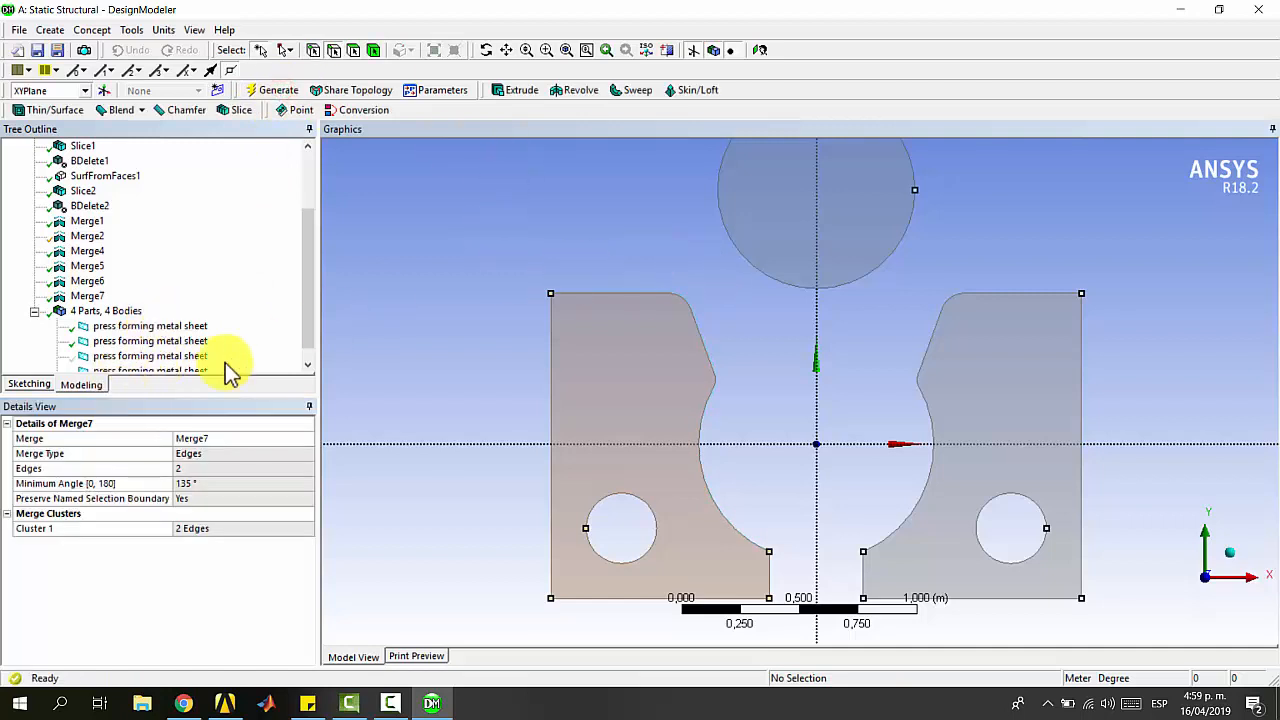
- Show the hidden sheet body again
scroll(148, 355, "down", 1)
left_click(149, 341)
right_click(152, 342)
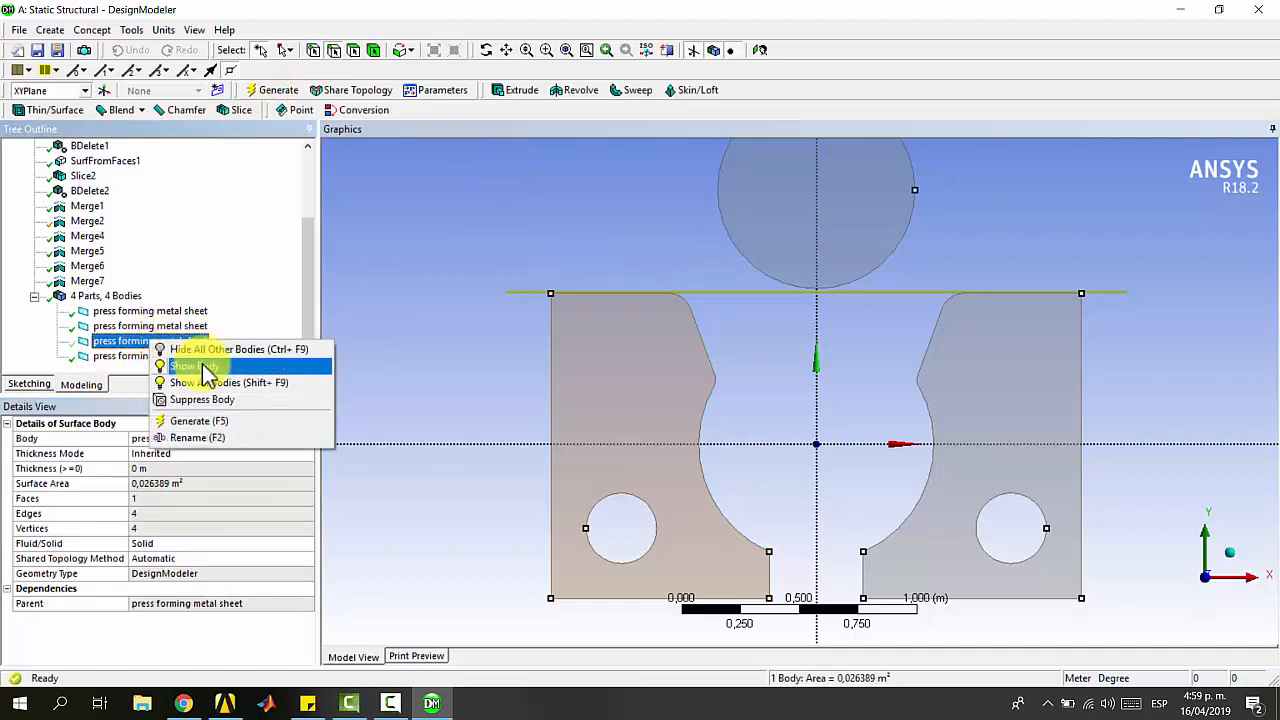
left_click(190, 365)
- Split the circular edge of the punch with a Split Edges feature, Fractional definition at 0.5, and generate it
mouse_move(923, 194)
middle_mouse_down("ctrl")
mouse_move(920, 251)
mouse_move(868, 205)
middle_mouse_up("ctrl")
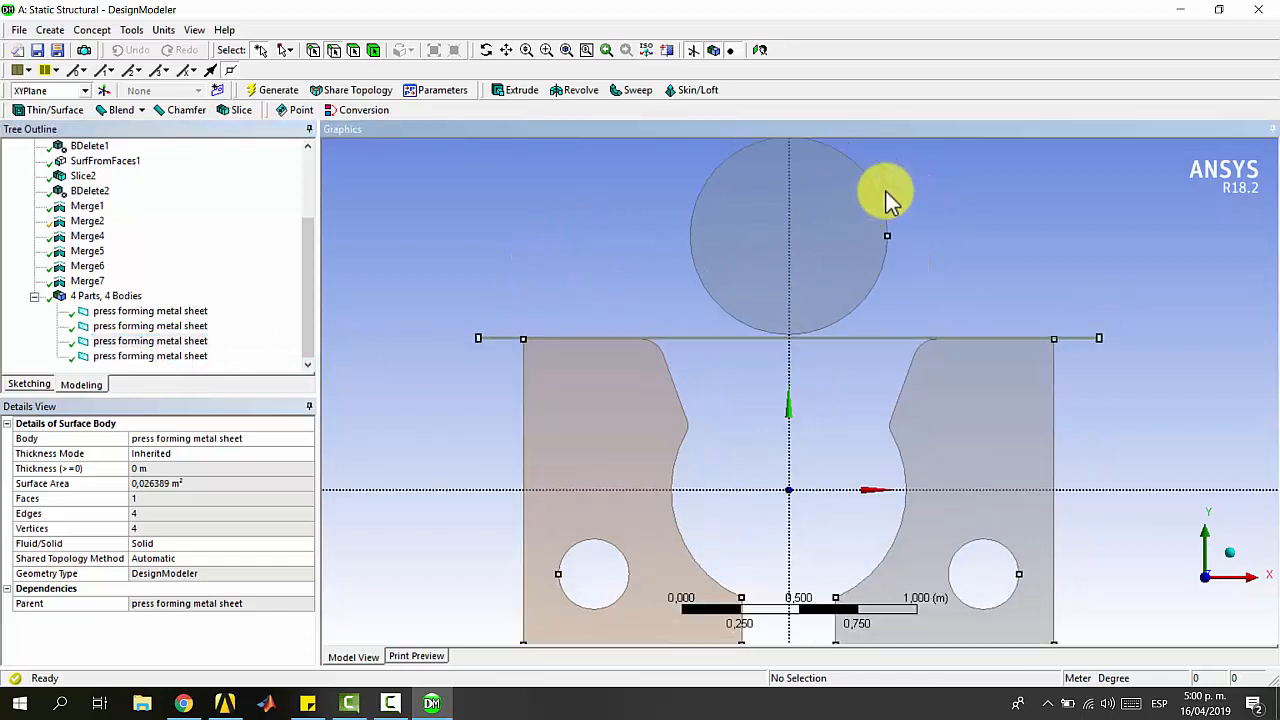
middle_click_drag(1045, 555, 1059, 471, "ctrl")
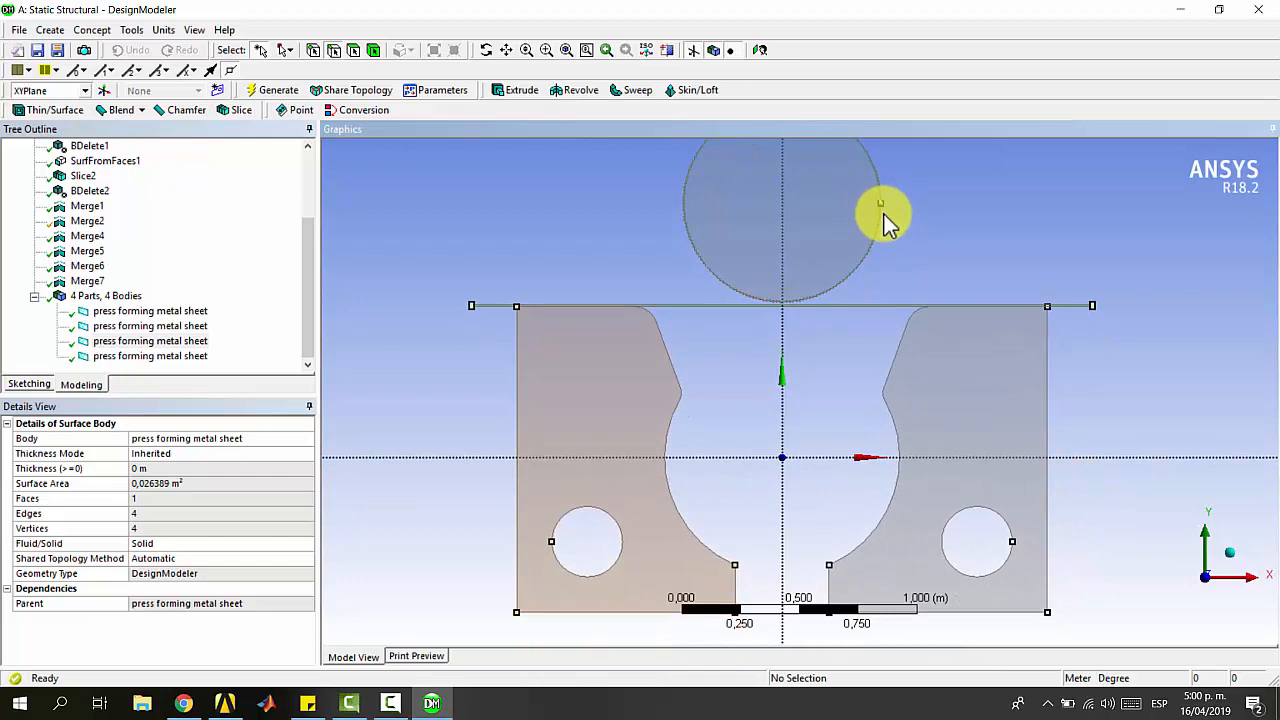
scroll(920, 234, "down", 1)
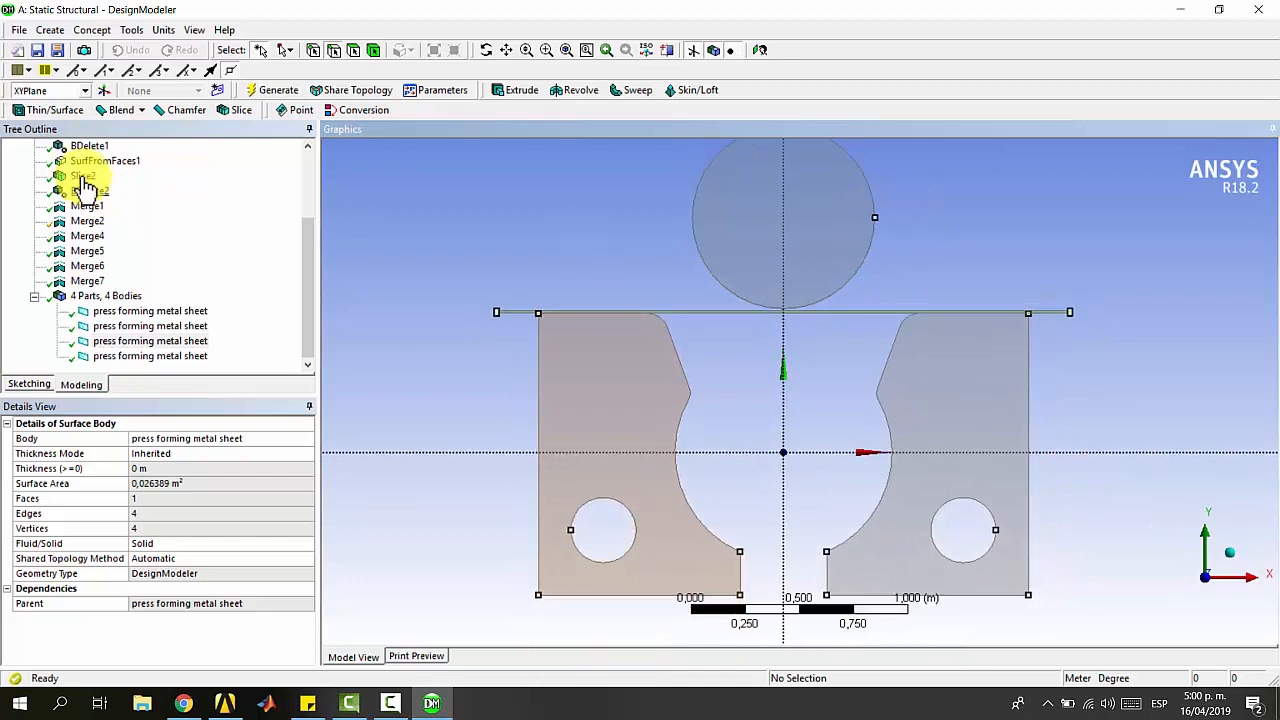
left_click(96, 30)
left_click(105, 117)
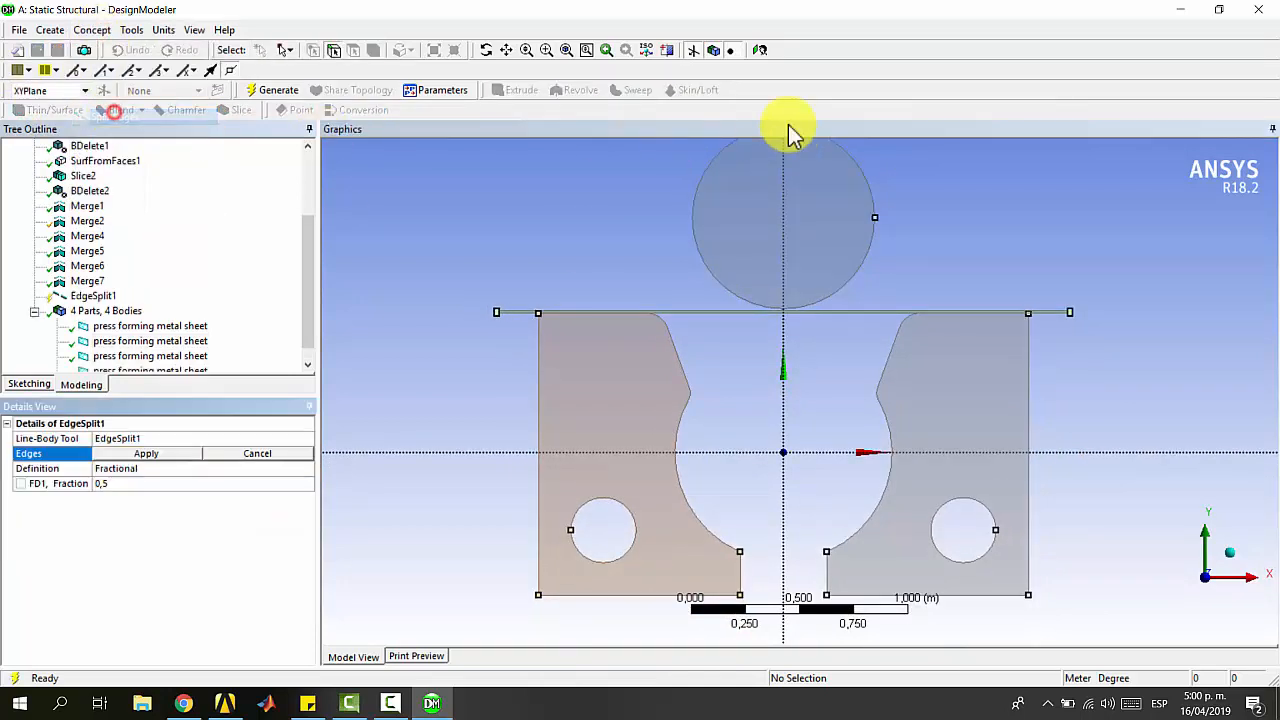
left_click(728, 163)
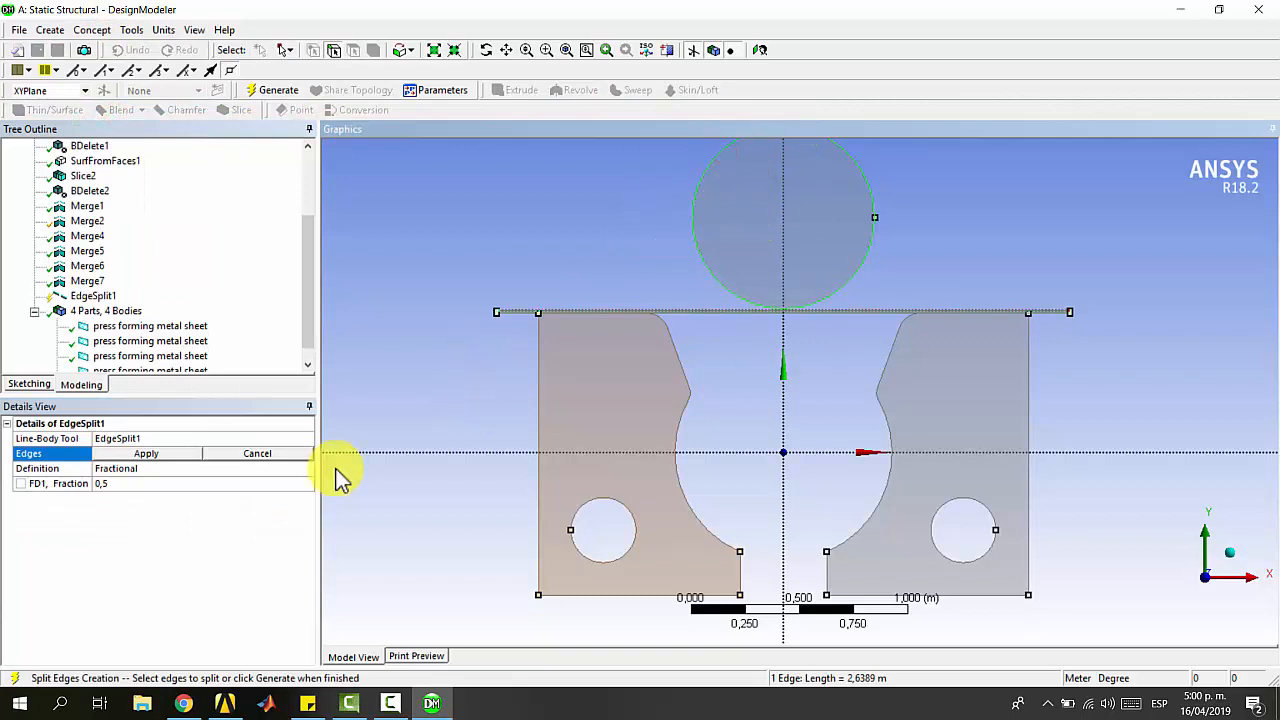
left_click(128, 456)
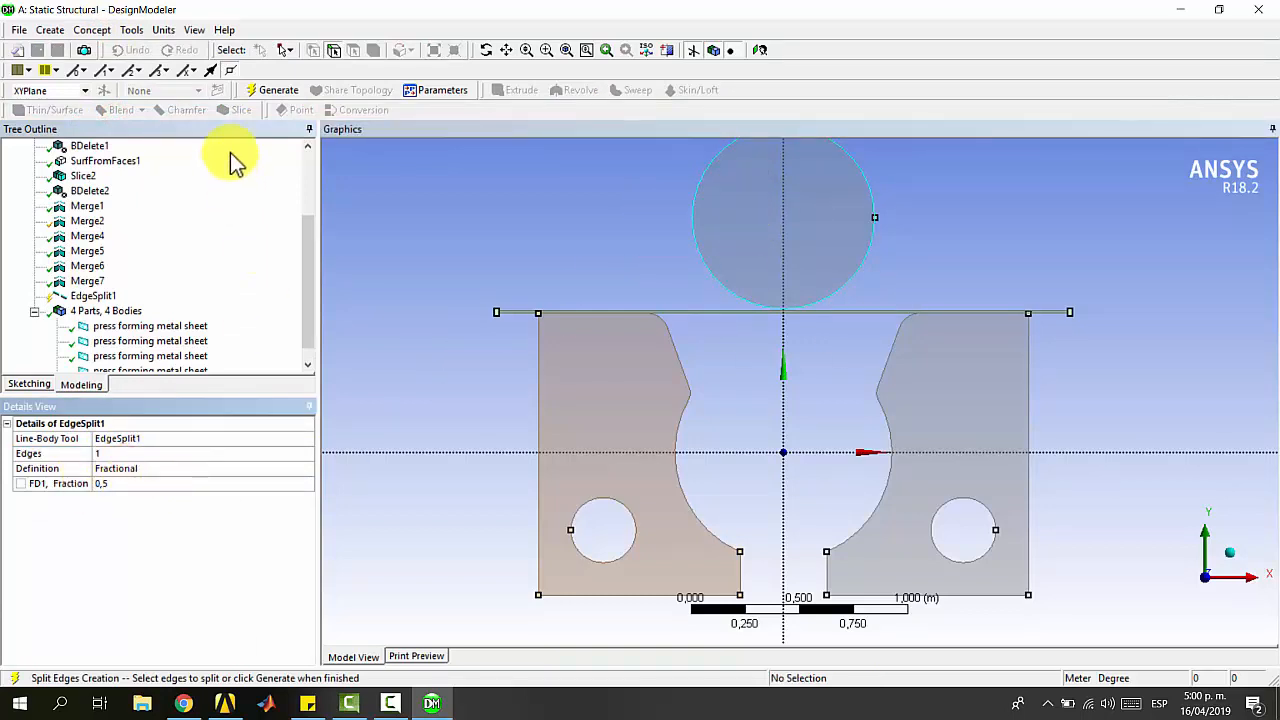
left_click(270, 92)
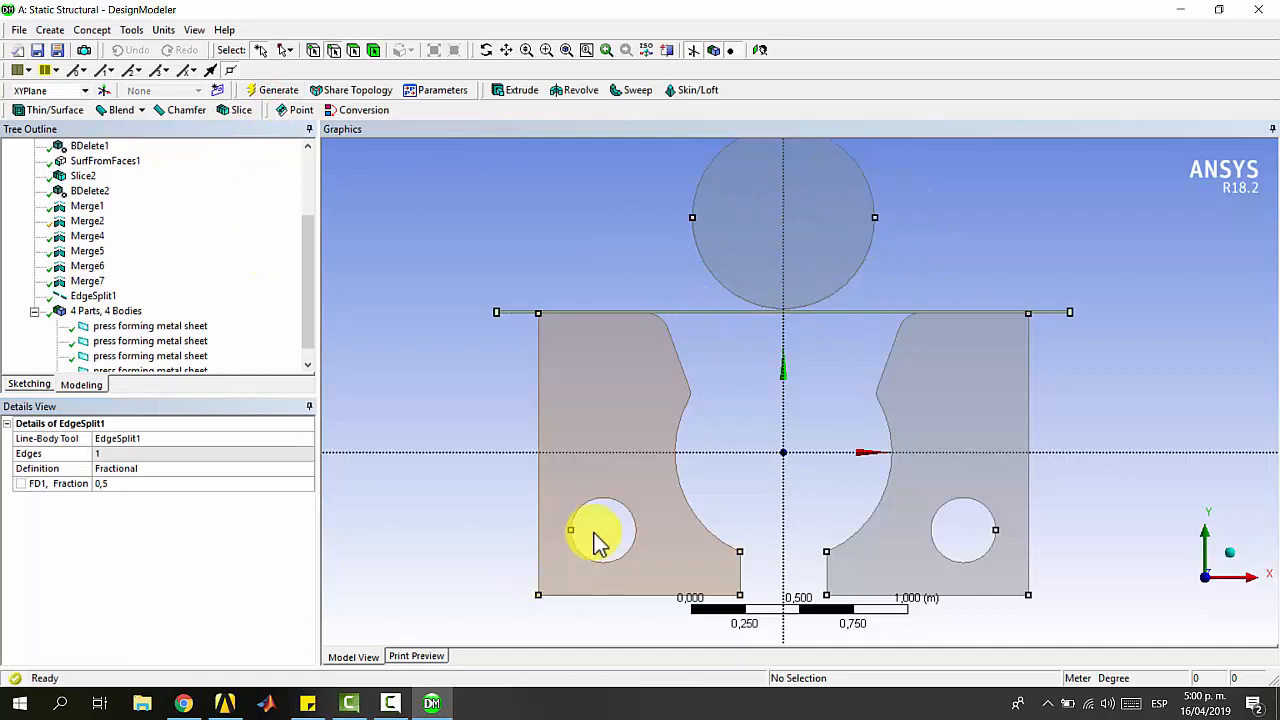
- Split the circular hole edges of both supports with a Fractional Split Edges feature at 0.5 and generate it
left_click(617, 510)
left_click(962, 512, "ctrl")
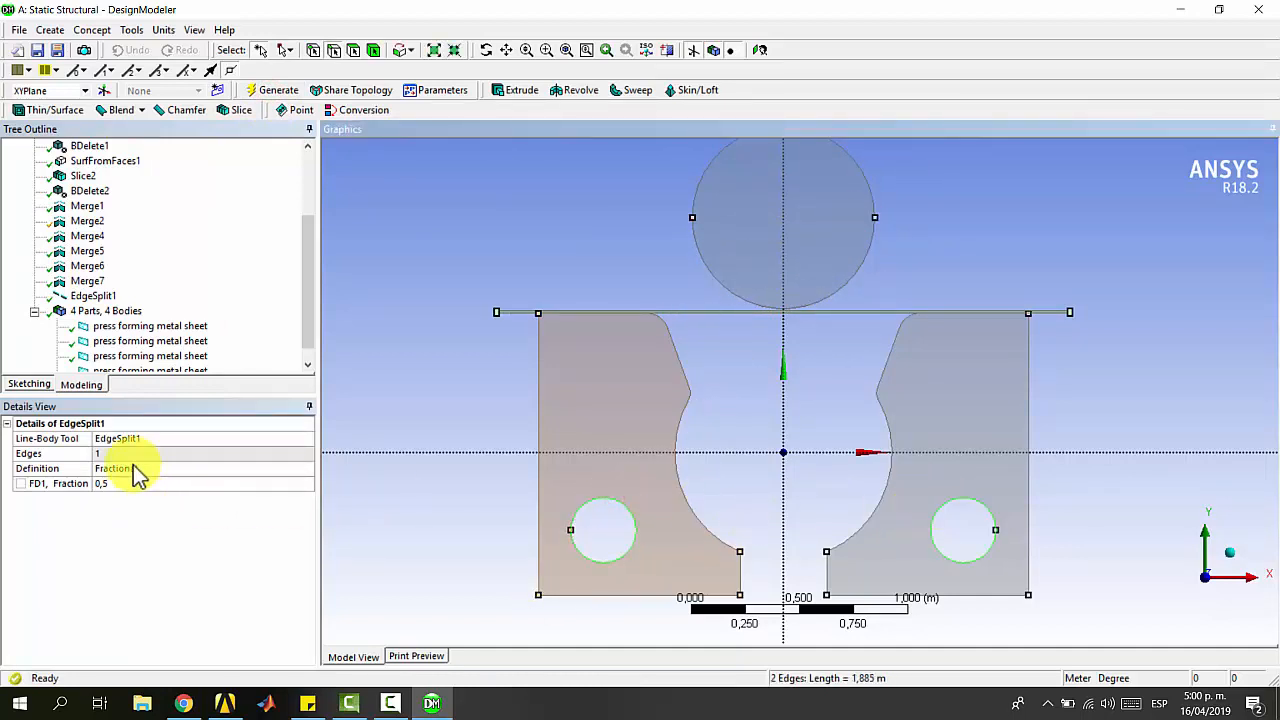
left_click(91, 29)
left_click(110, 113)
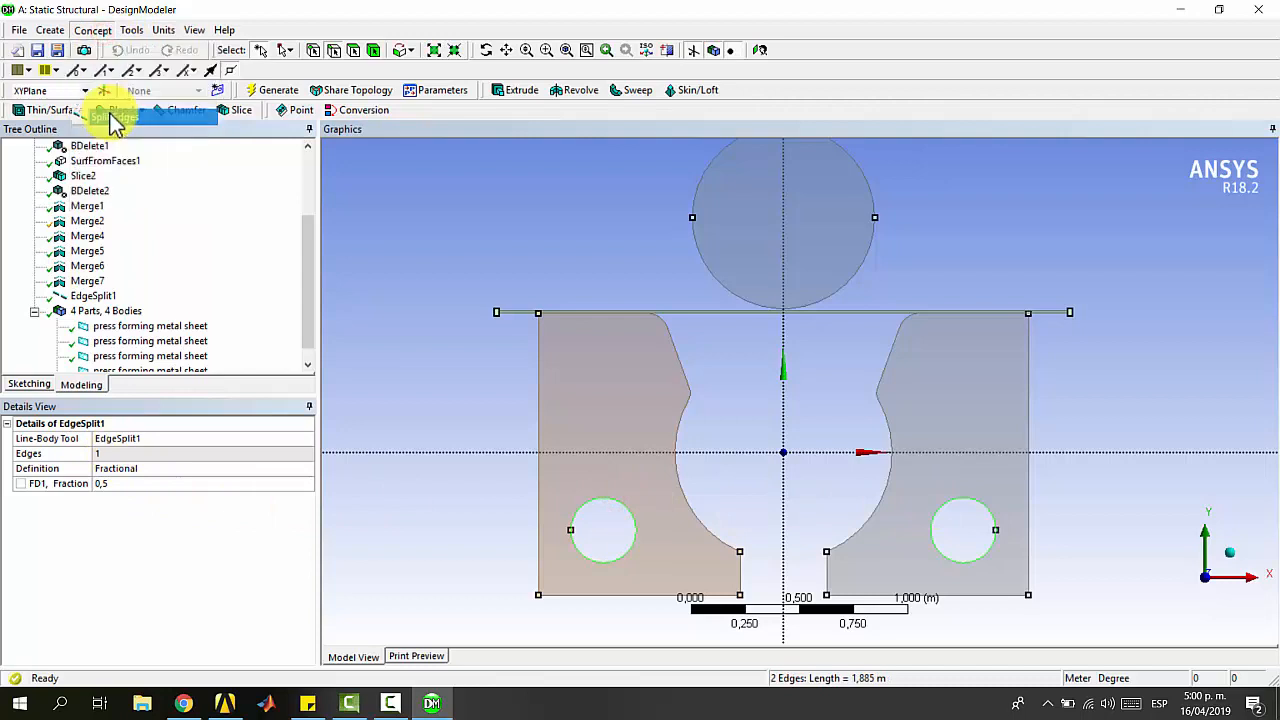
left_click(137, 451)
left_click(277, 89)
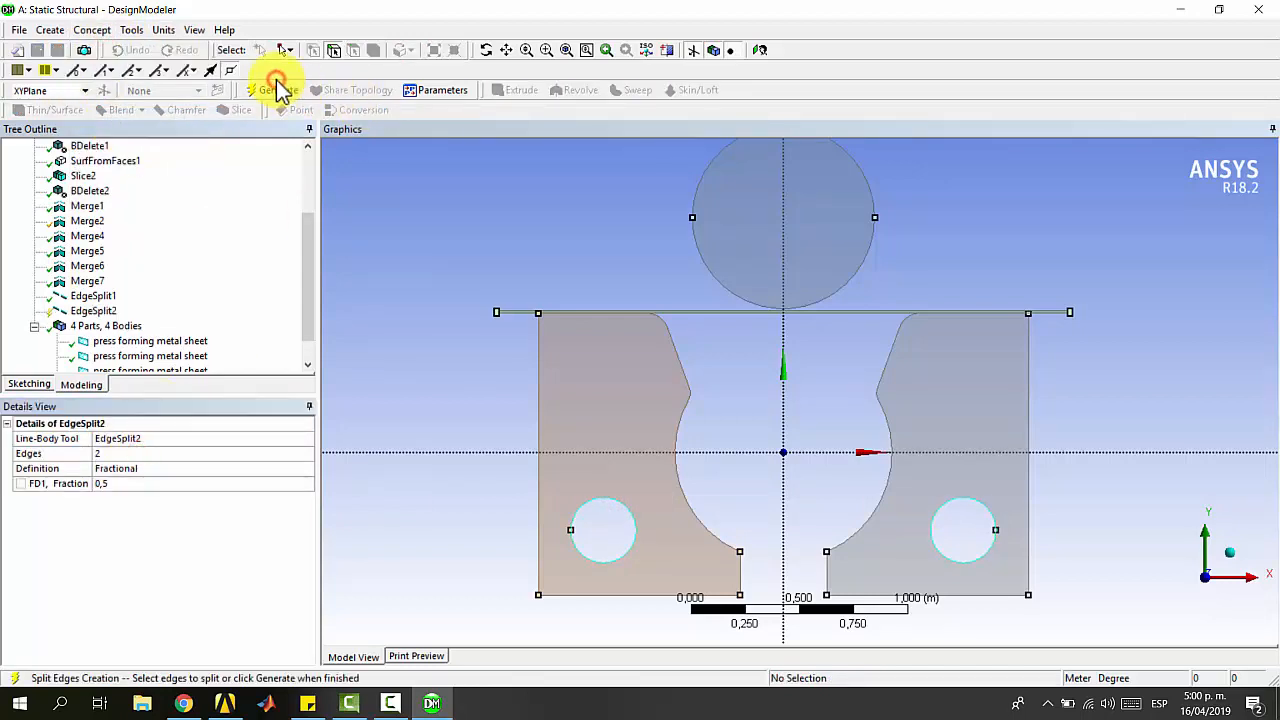
- Merge the two half-circle edges of the left support's hole back into one and generate the feature
left_click(131, 29)
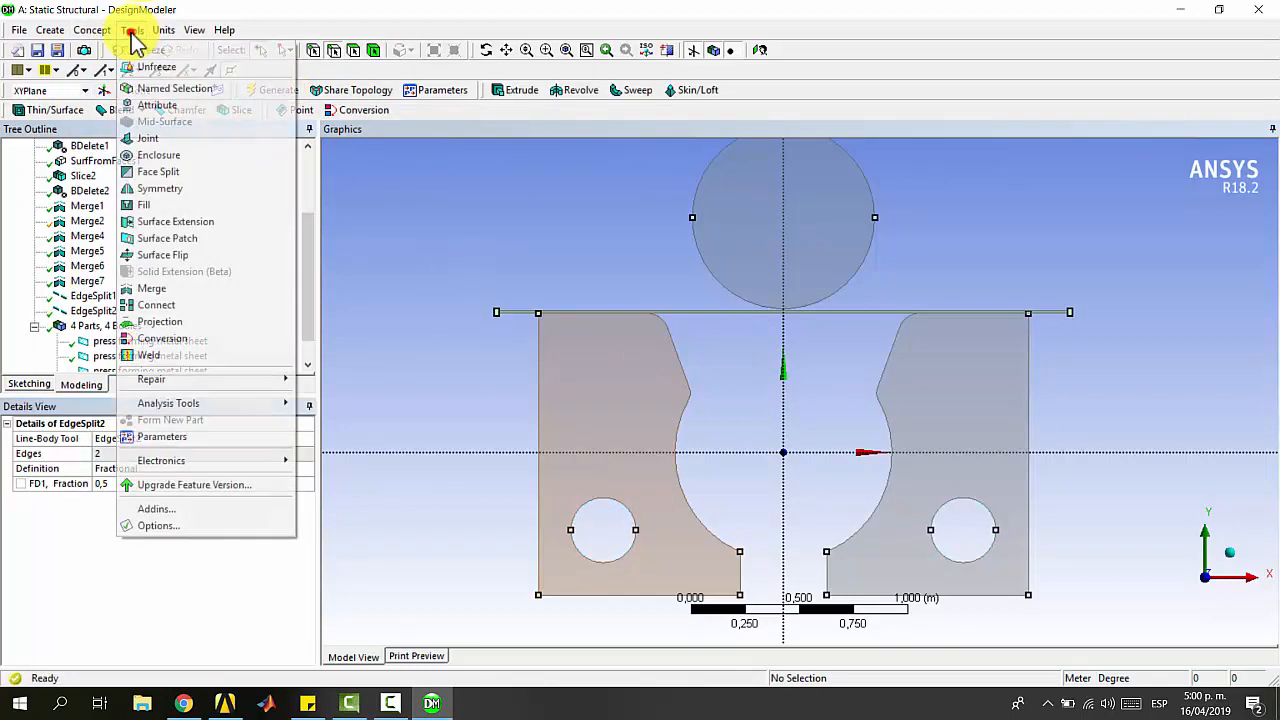
left_click(152, 288)
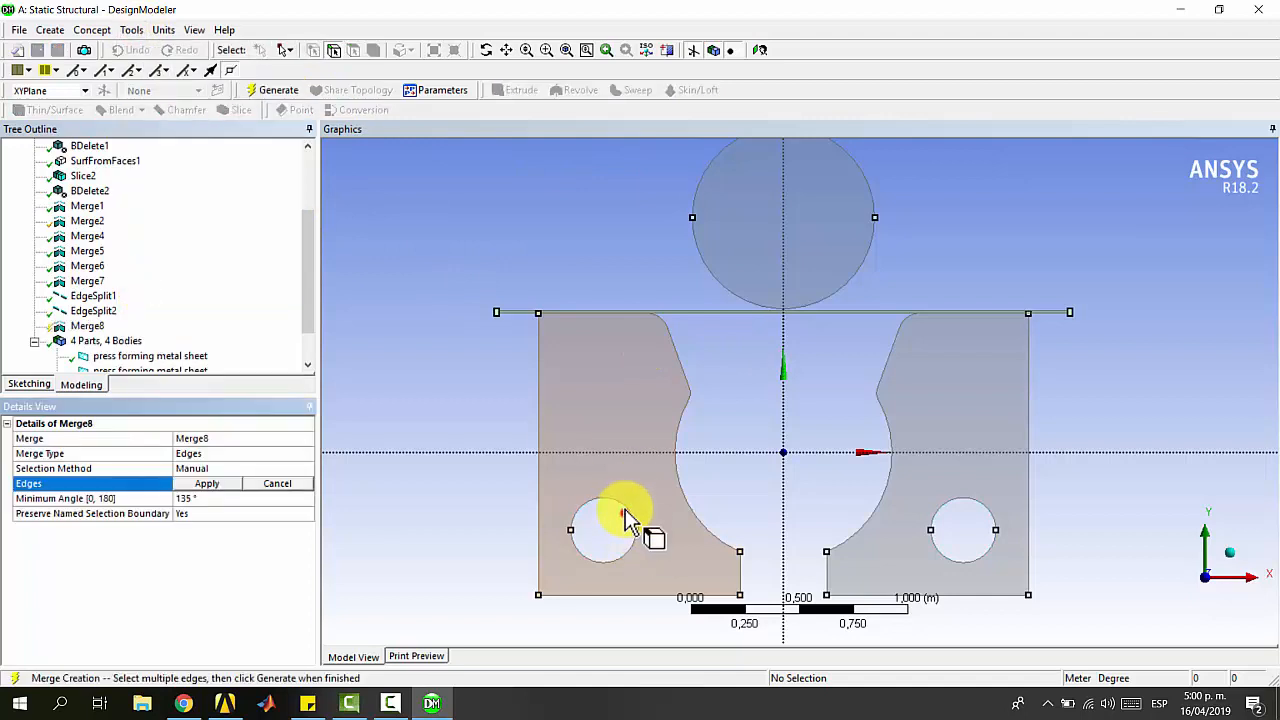
left_click(625, 507)
left_click(620, 565, "ctrl")
left_click(207, 483)
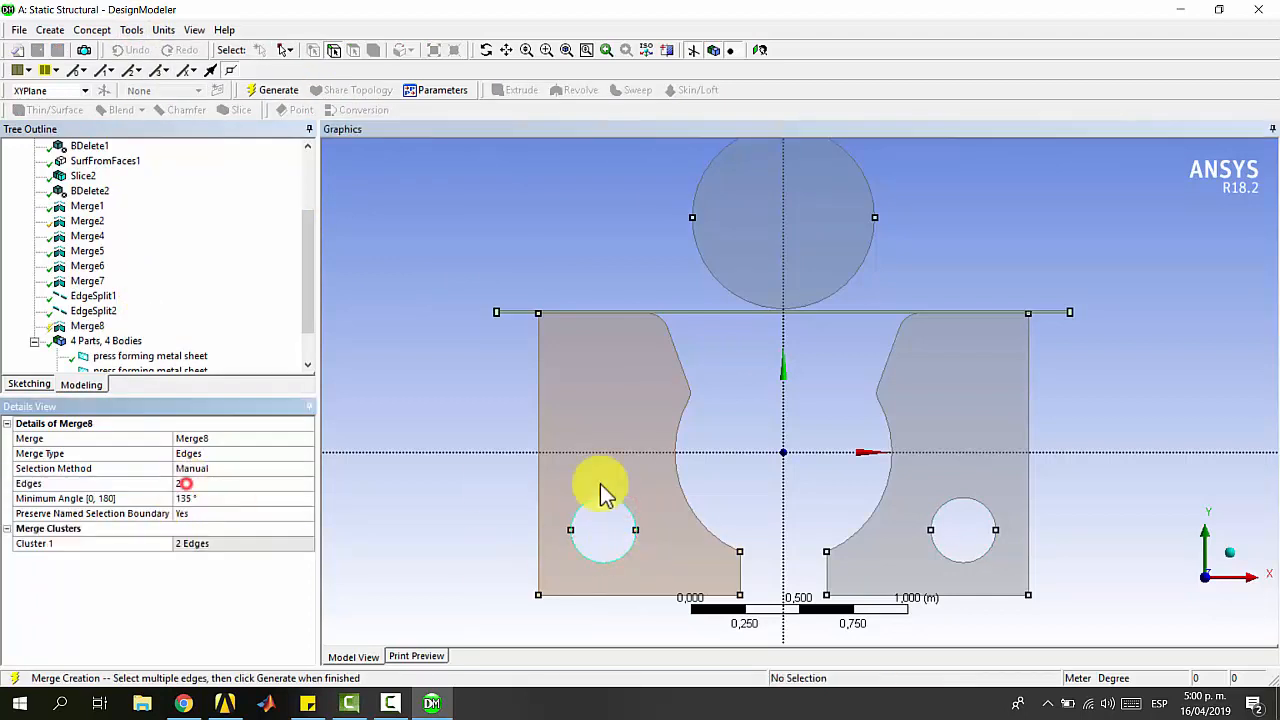
left_click(278, 92)
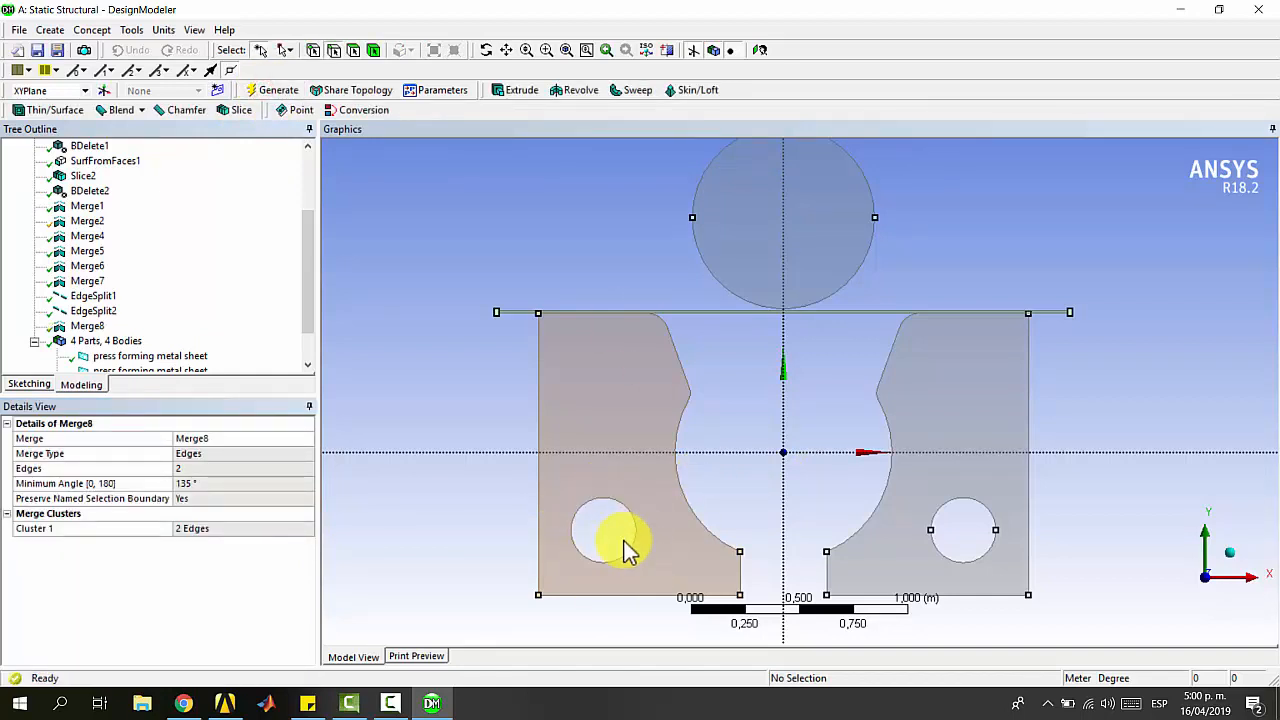
- Merge the two half-circle edges of the right support's hole into one and generate the feature
left_click(979, 508)
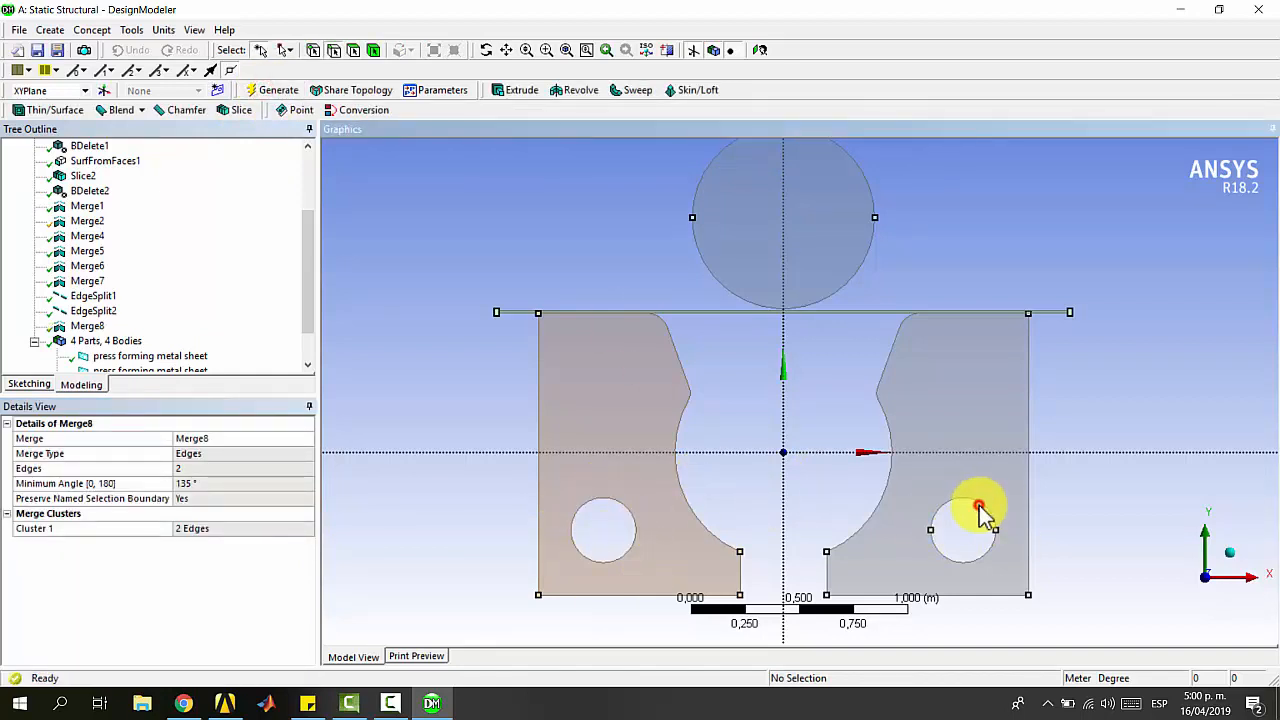
left_click(979, 573, "ctrl")
left_click(131, 29)
left_click(163, 287)
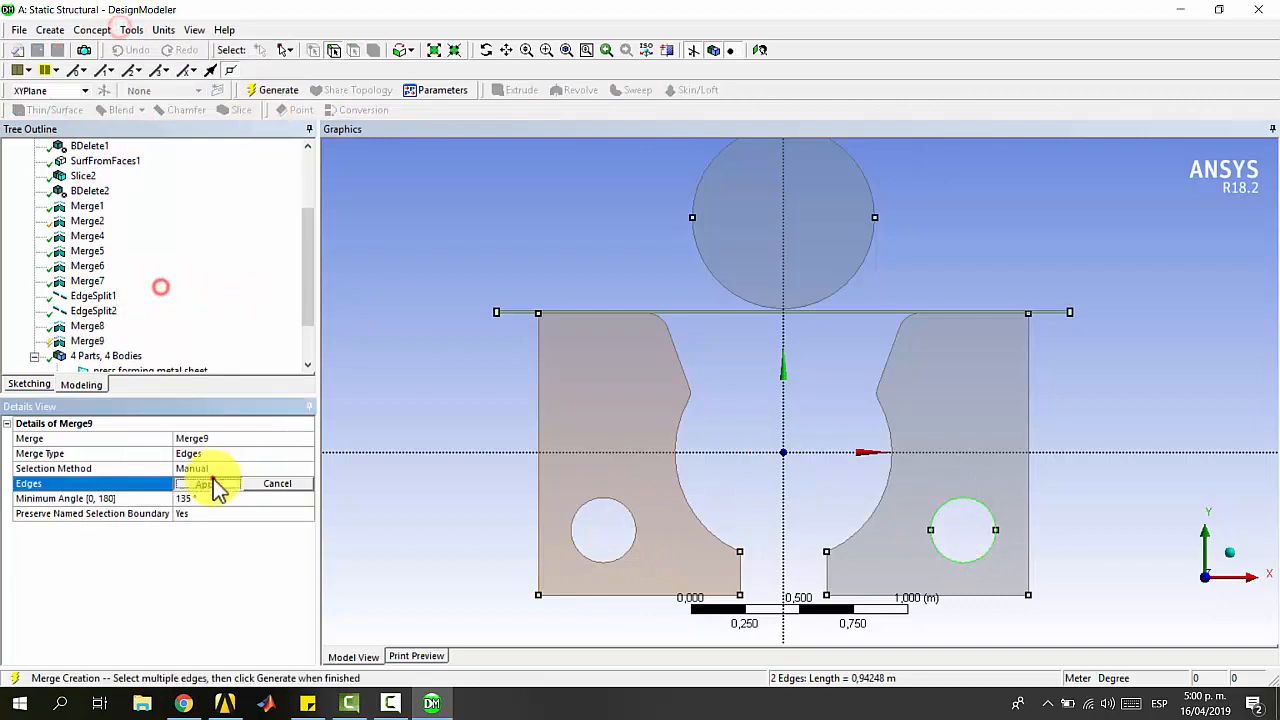
left_click(213, 481)
left_click(268, 91)
- Merge the two half-circle edges of the punch into a single edge and generate the feature
left_click(866, 178)
left_click(860, 265, "ctrl")
left_click(131, 29)
left_click(166, 288)
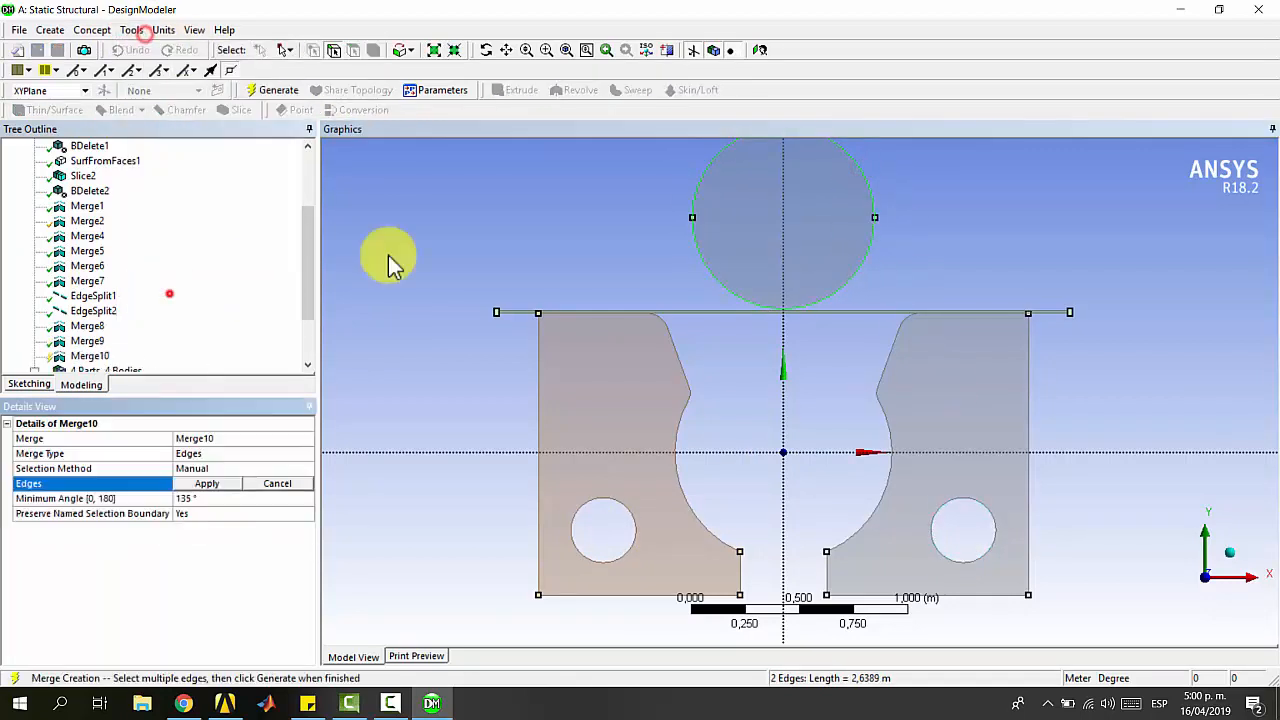
left_click(215, 483)
left_click(271, 91)
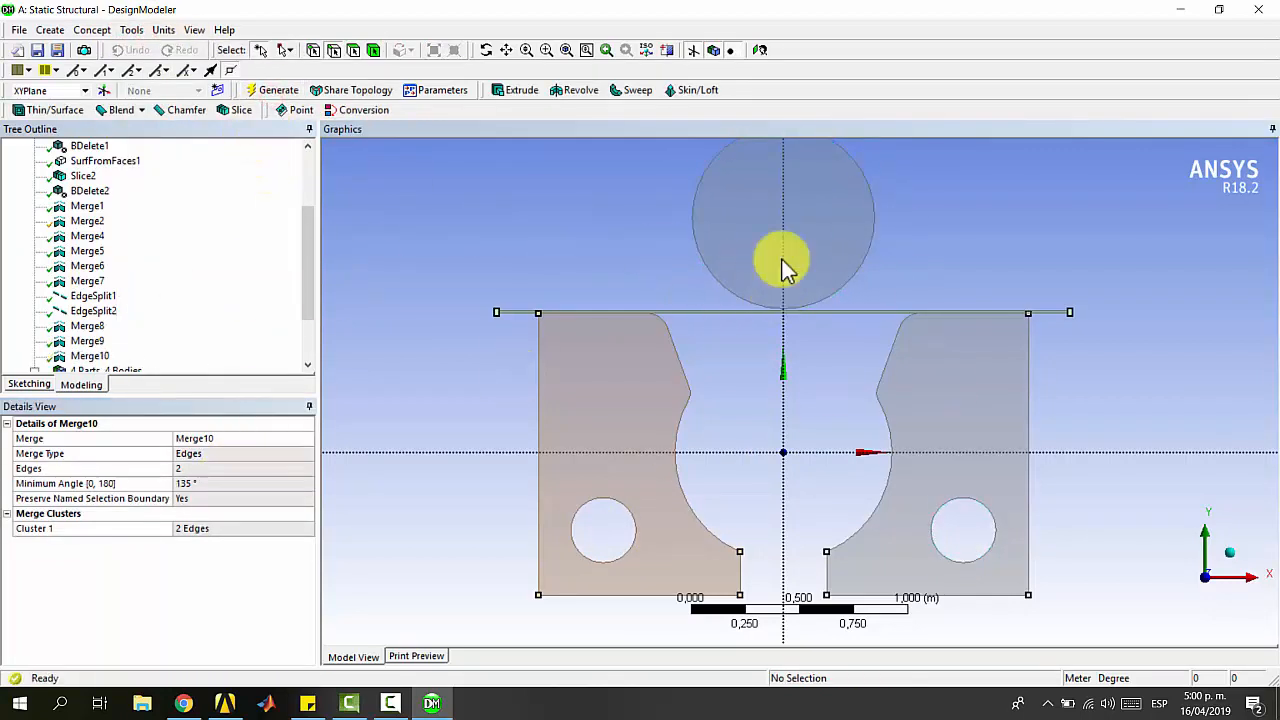
key("F7")
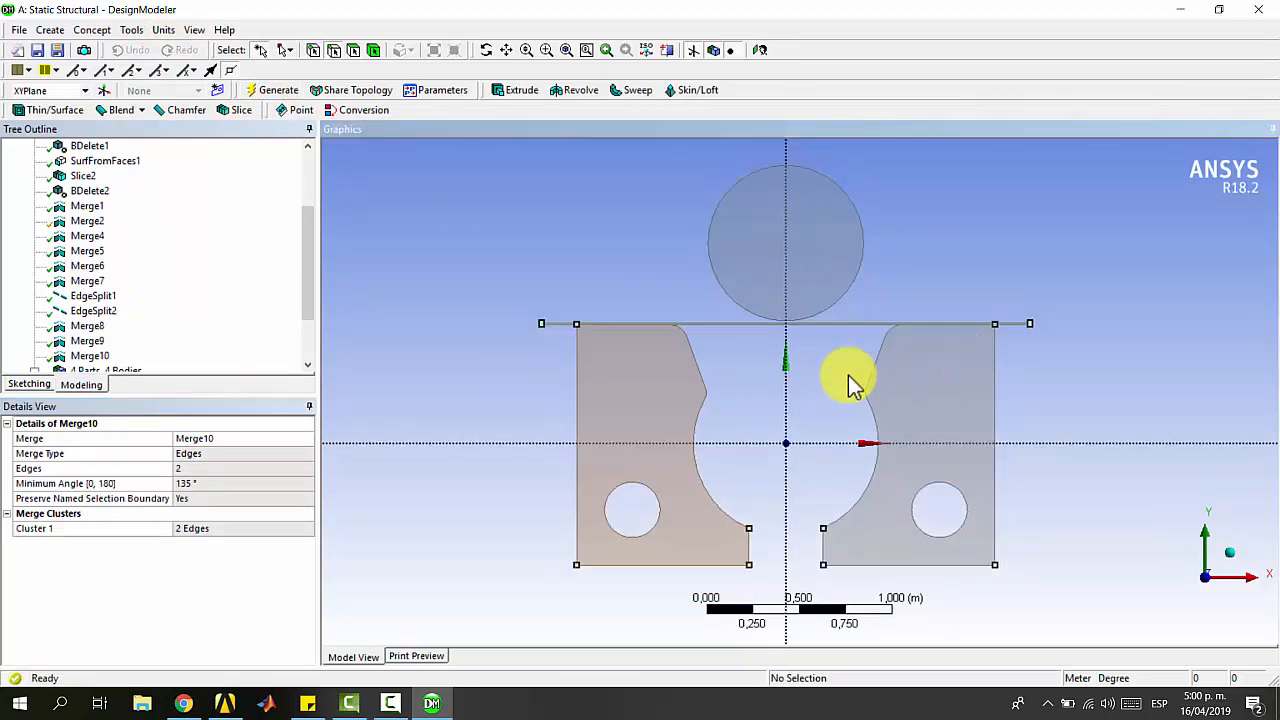
scroll(190, 345, "down", 2)
scroll(707, 365, "up", 1)
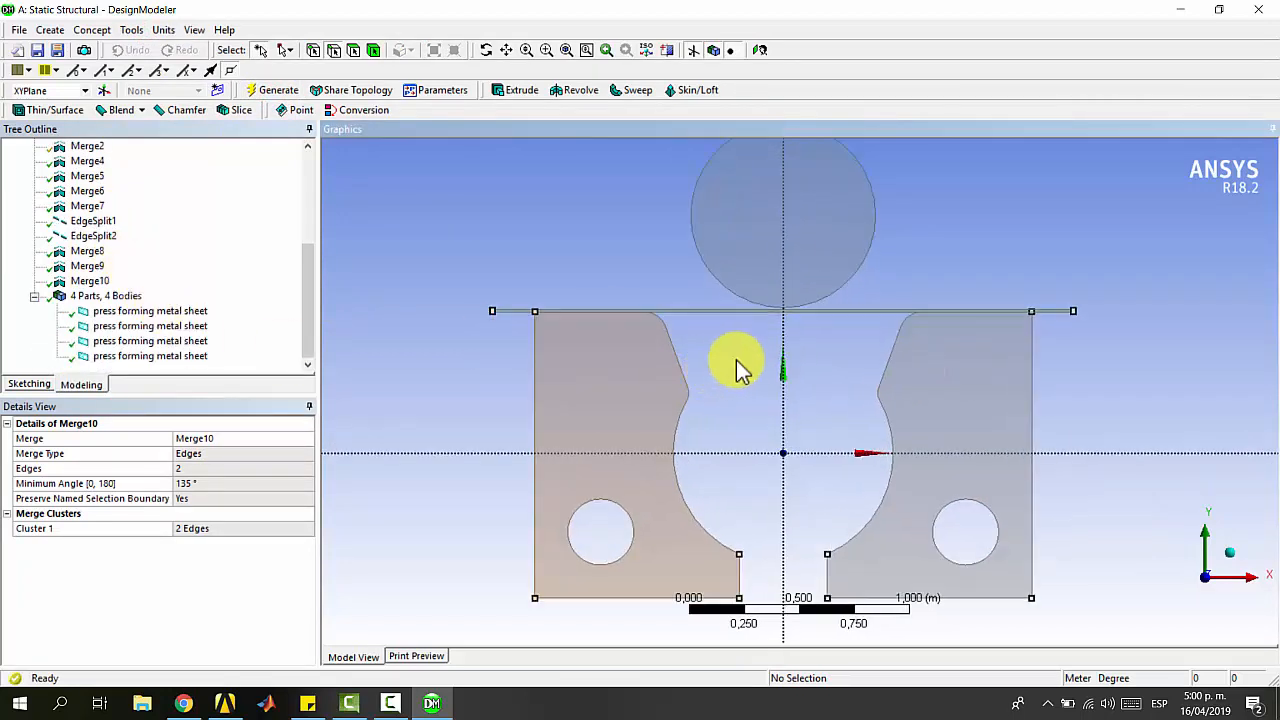
scroll(736, 368, "down", 1)
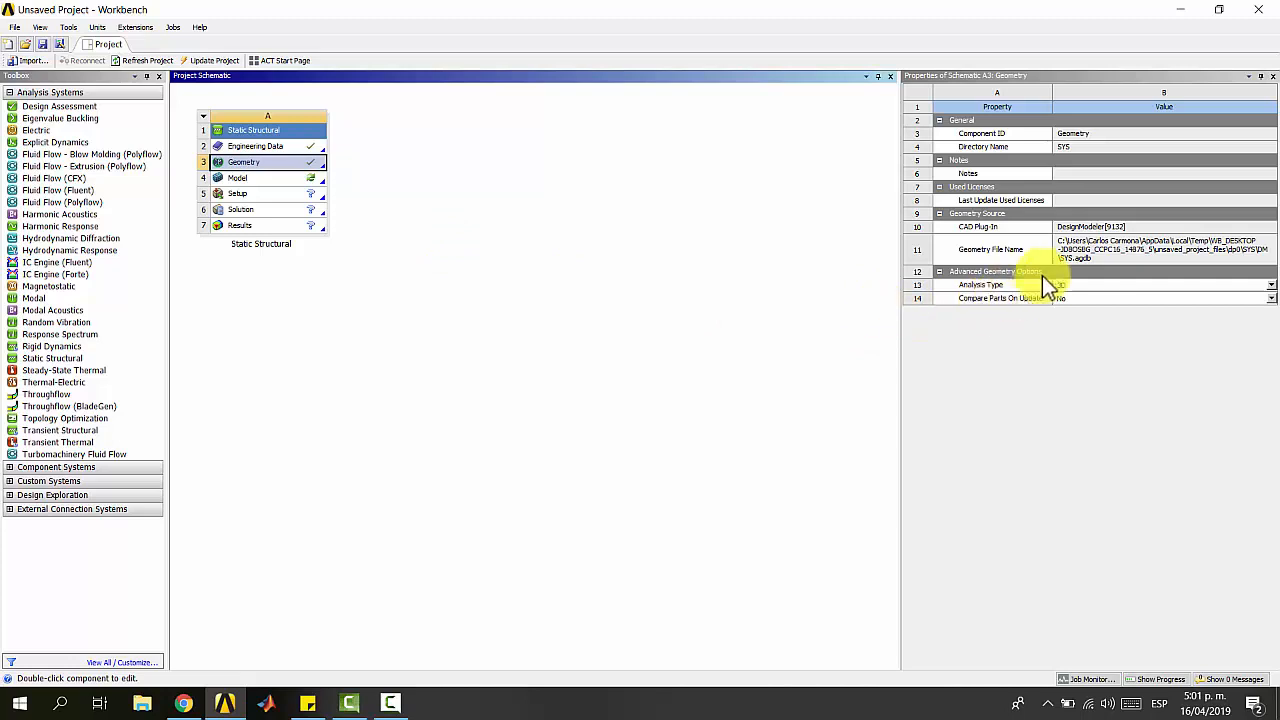
- Switch to Workbench, set the geometry's Analysis Type to 2D, and open the Model cell in Mechanical
left_click(1080, 284)
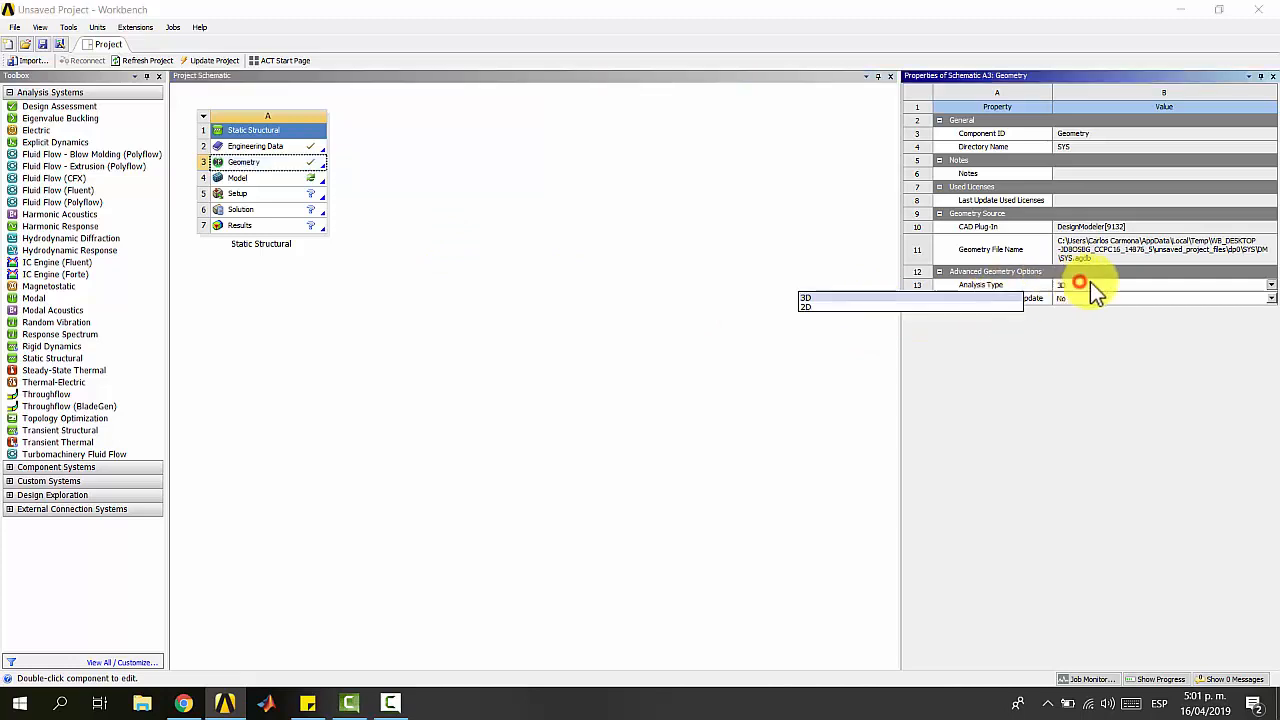
left_click(816, 304)
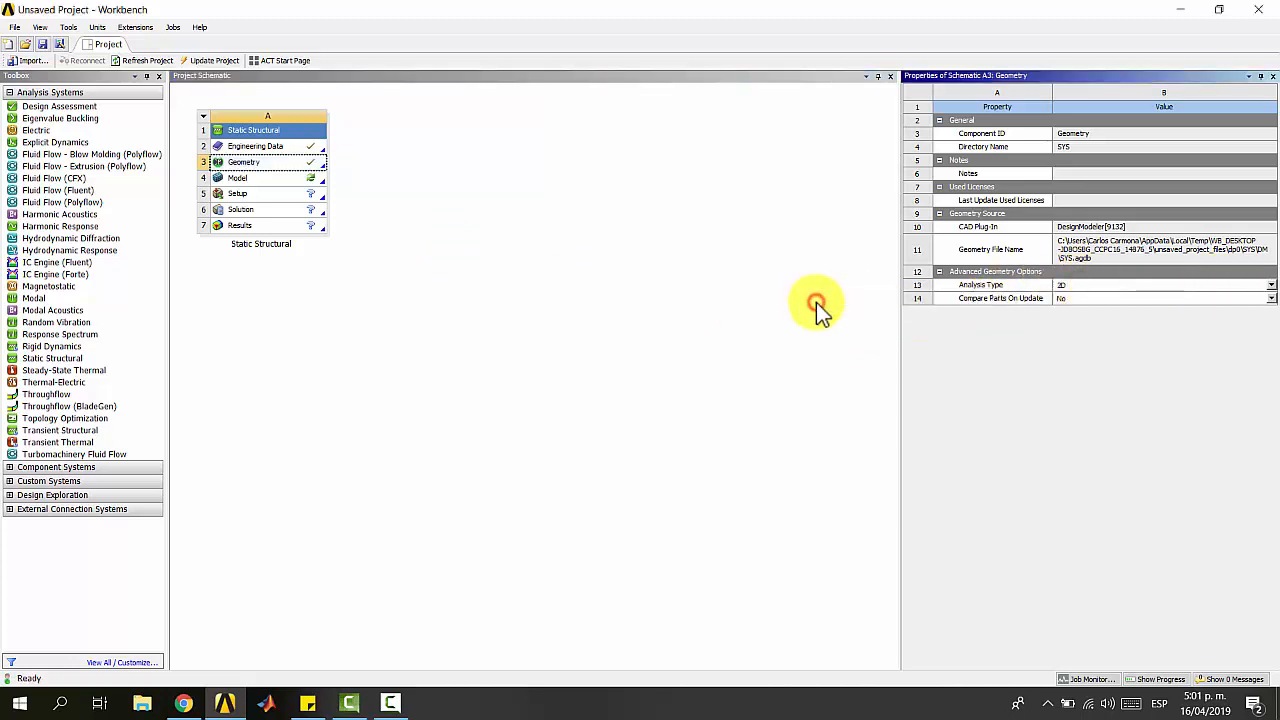
double_click(248, 178)
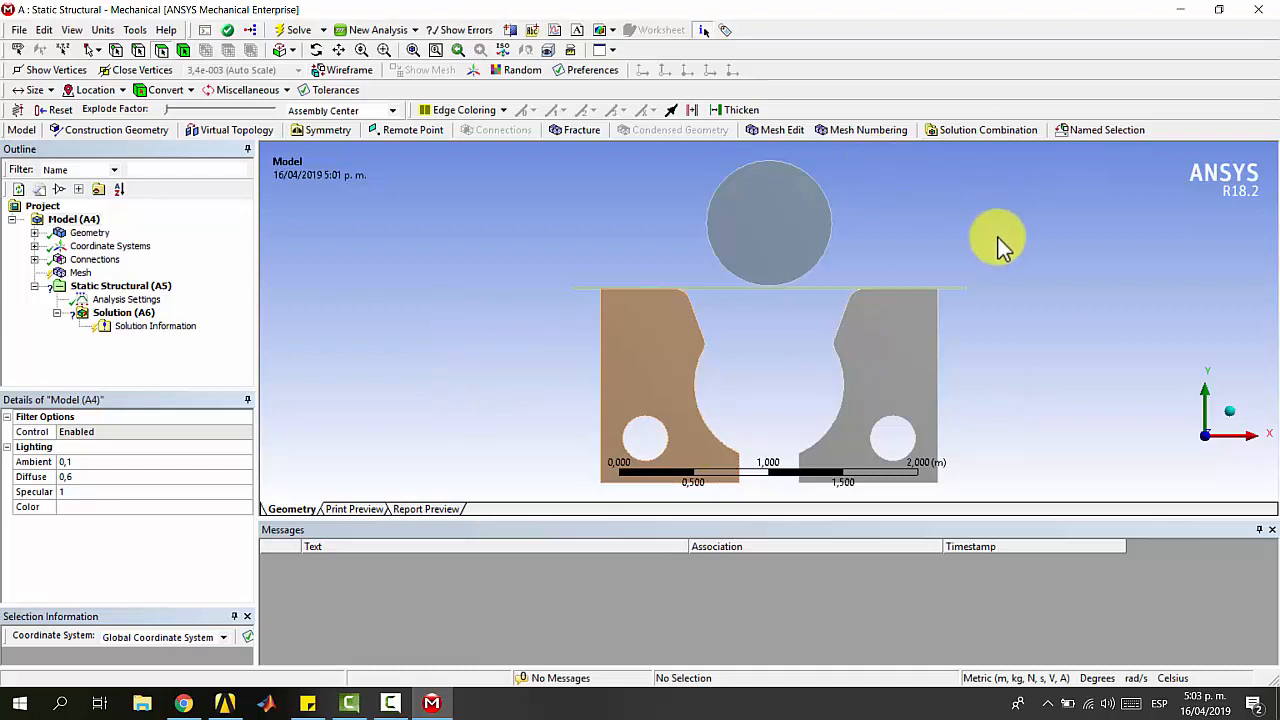
- Identify the bodies in the geometry and set the Stiffness Behavior of the punch and both supports to Rigid
left_click(34, 232)
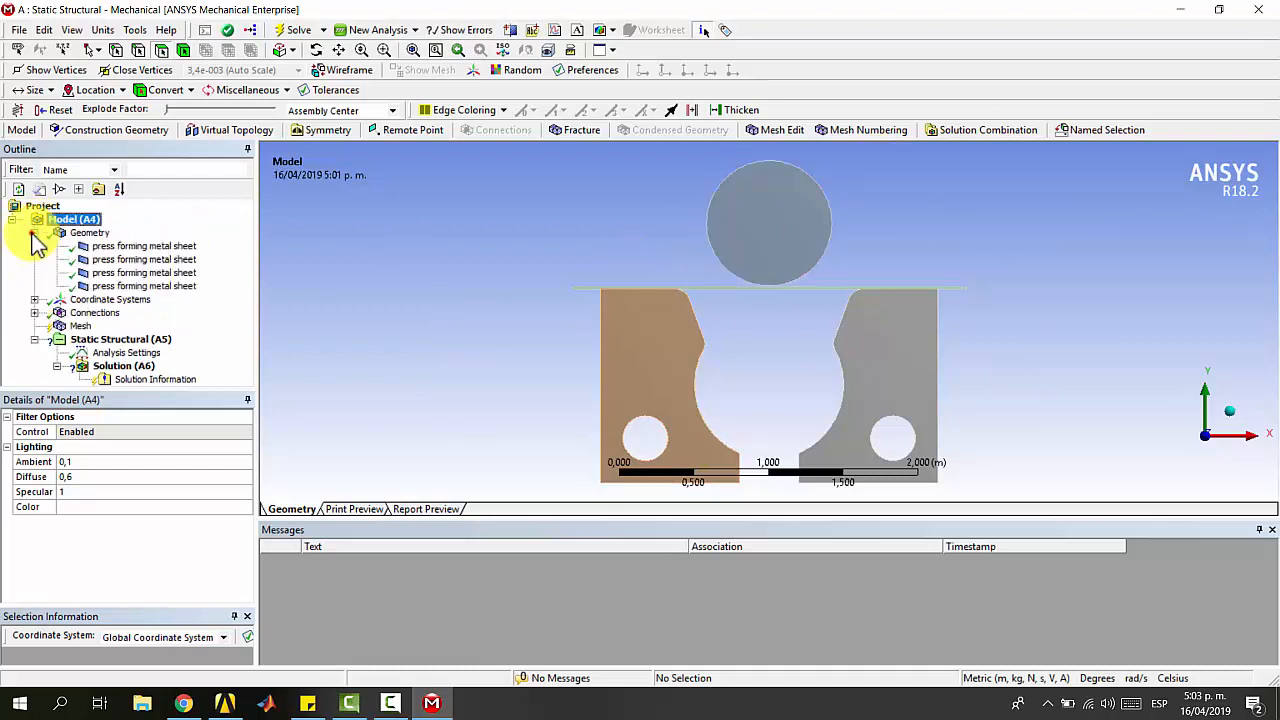
left_click(145, 247)
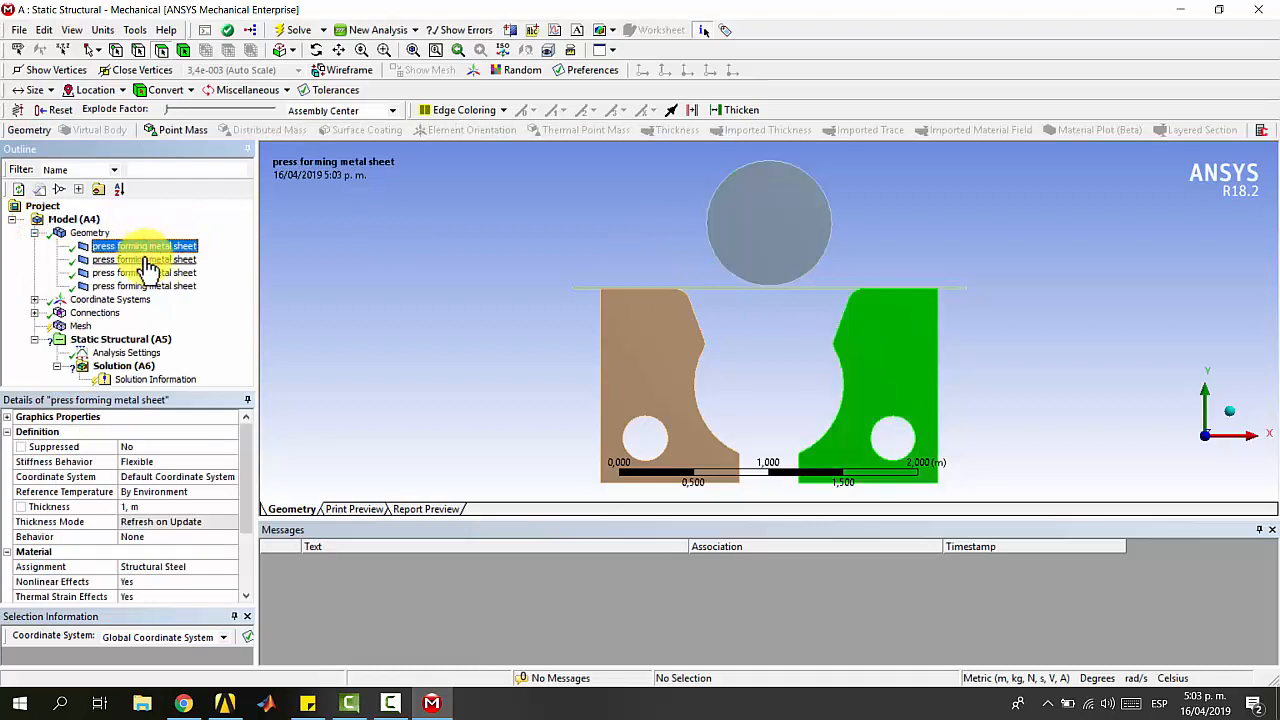
left_click(145, 260)
left_click(151, 269)
left_click(157, 260)
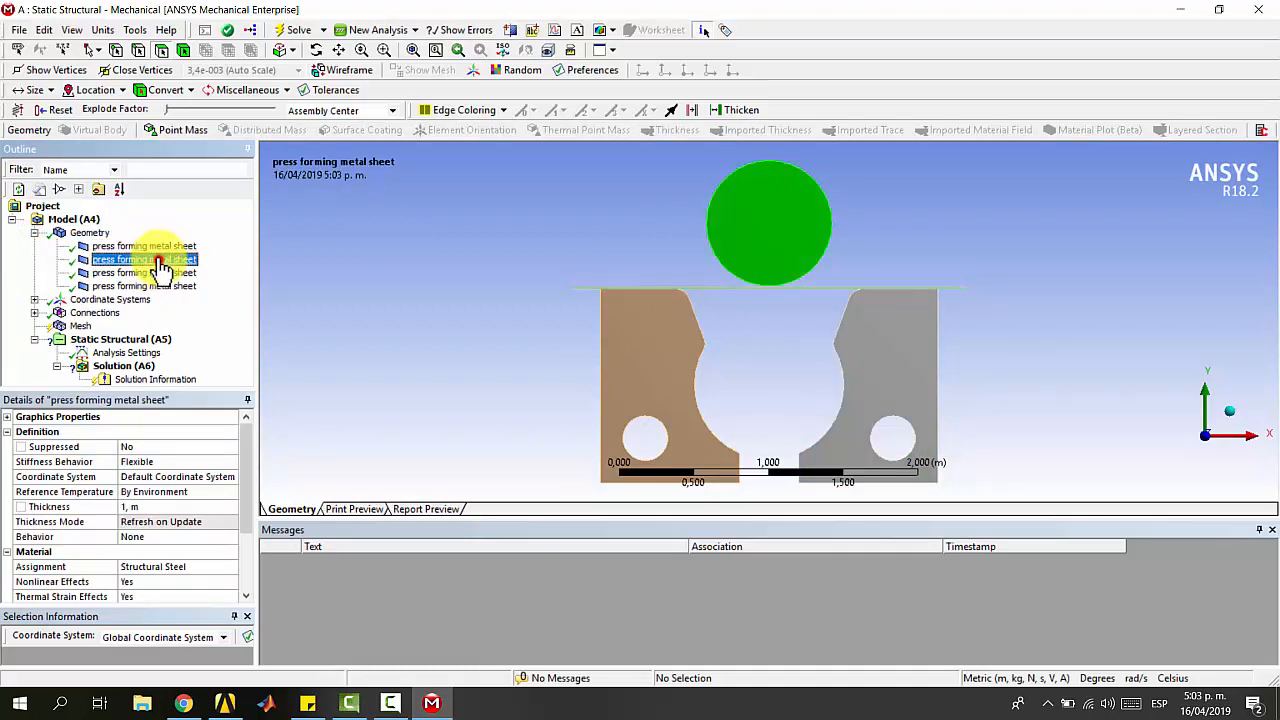
left_click(158, 273)
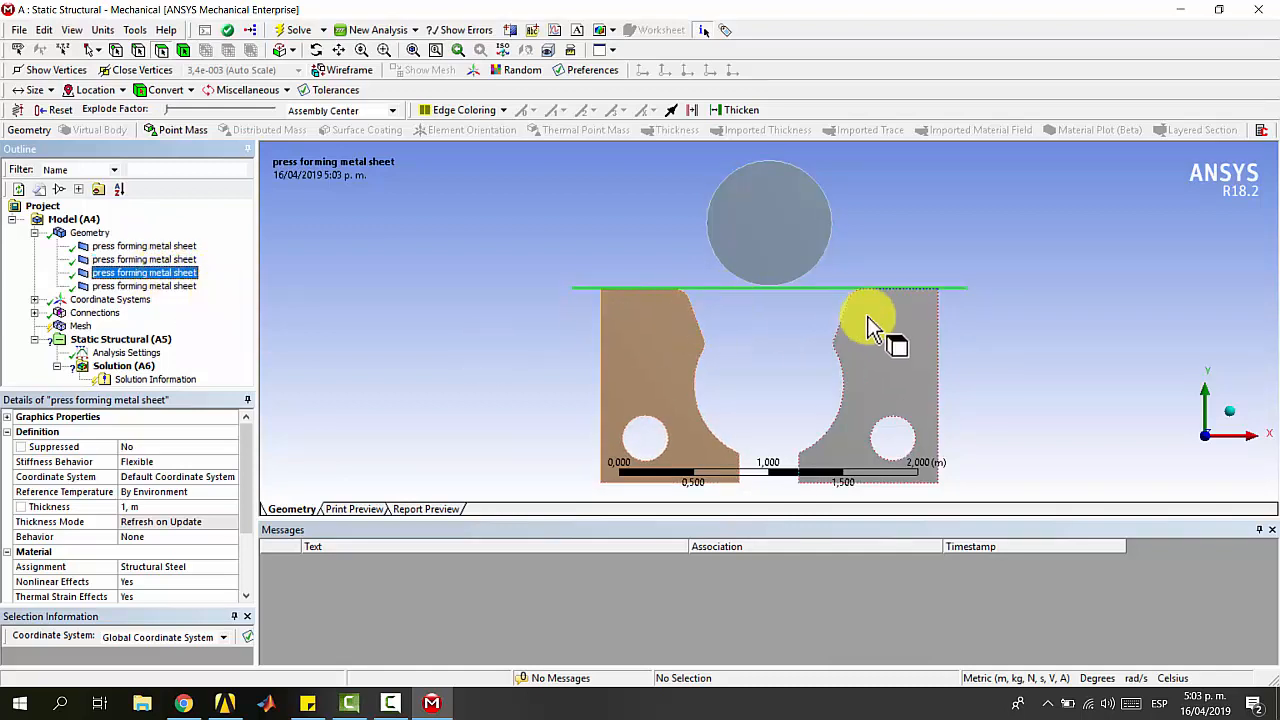
left_click(135, 246)
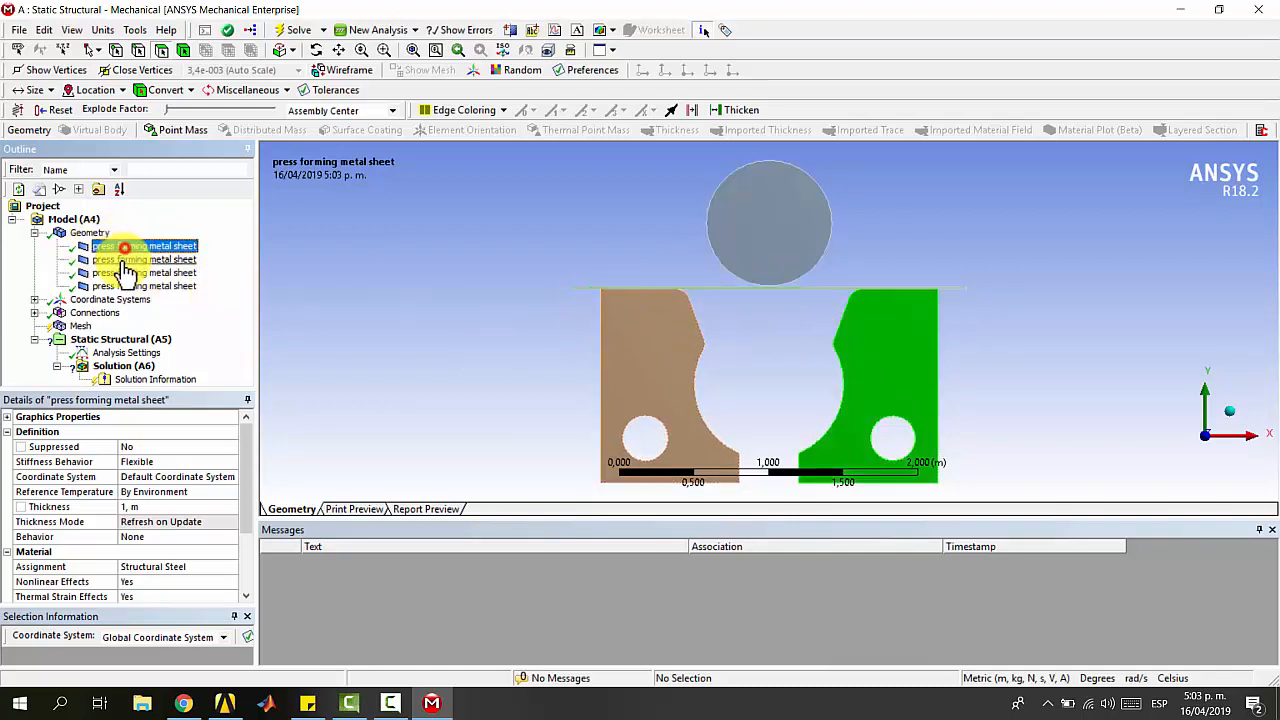
left_click(135, 259, "ctrl")
left_click(140, 286, "ctrl")
double_click(138, 459)
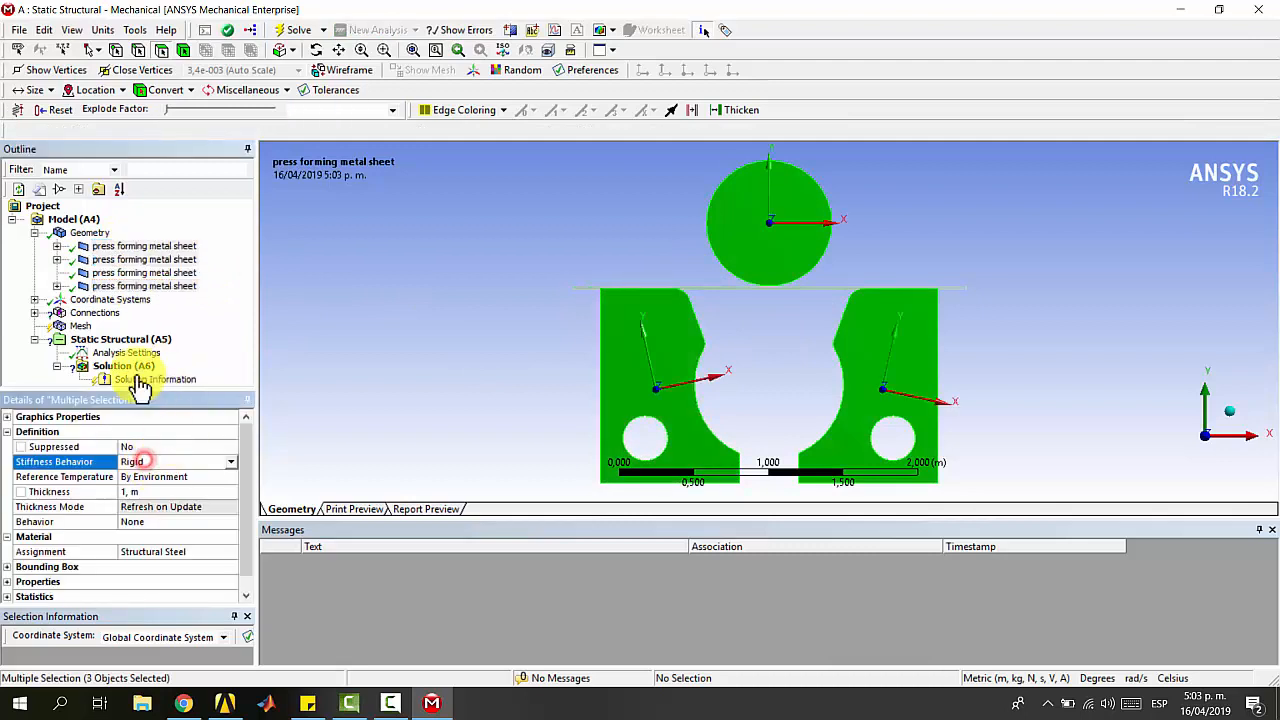
- Assign the Aluminum Alloy NL material to the thin sheet body
left_click(119, 272)
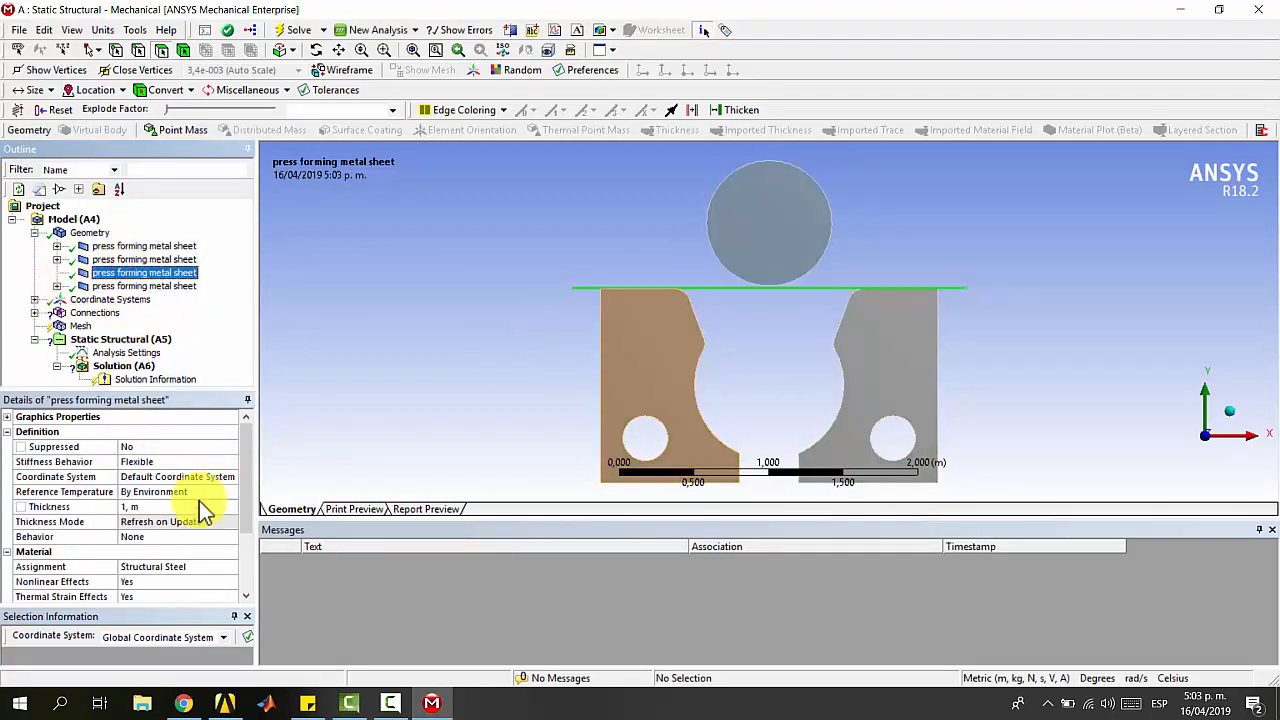
scroll(200, 520, "down", 1)
left_click_drag(256, 479, 350, 476)
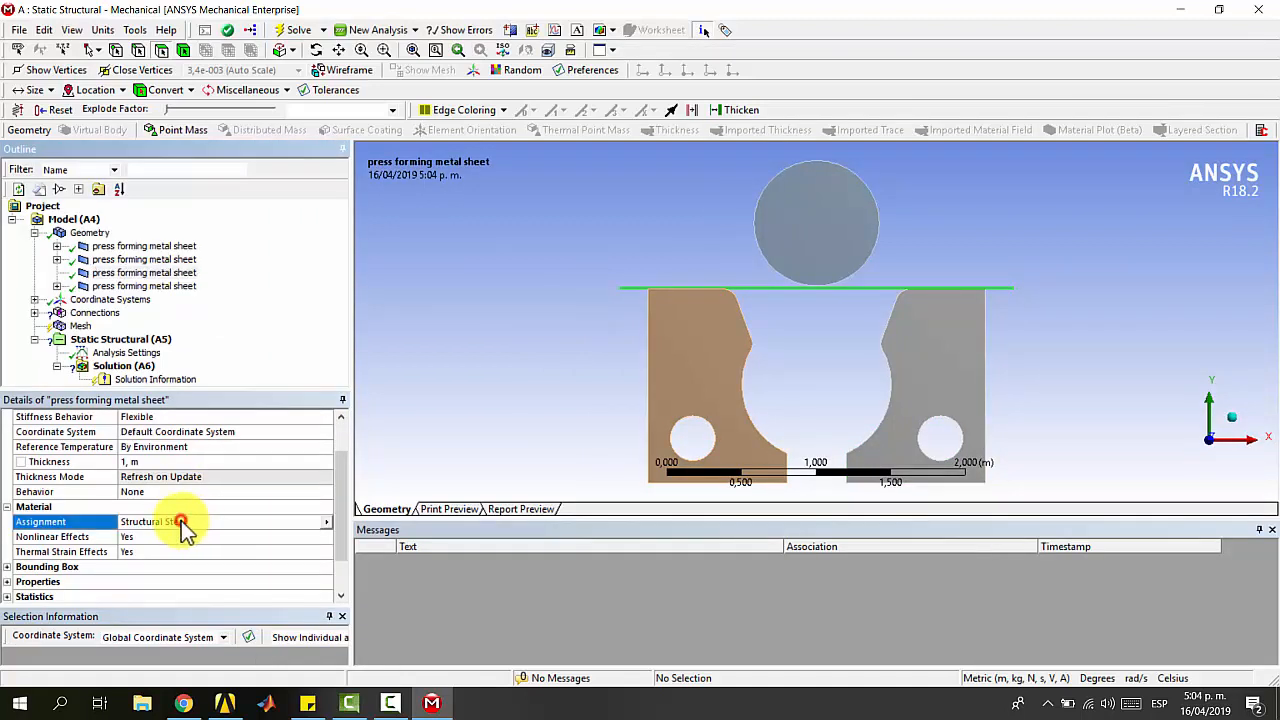
left_click(182, 523)
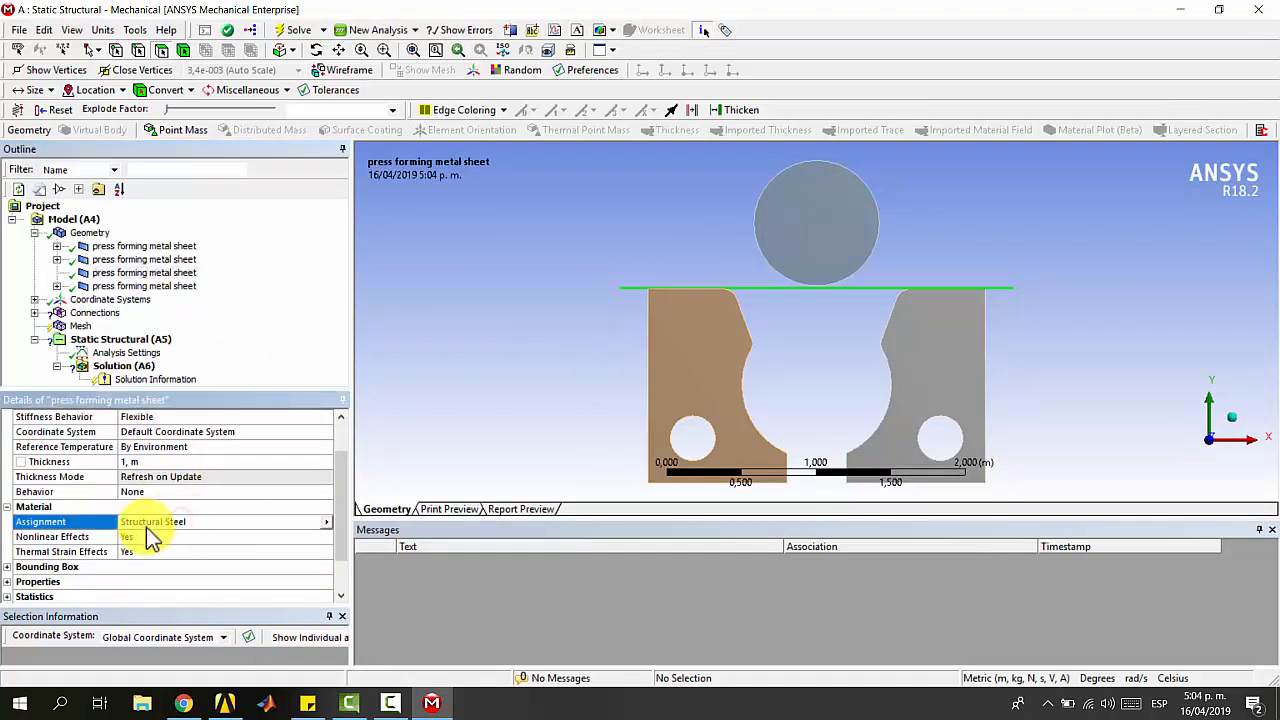
left_click(326, 522)
left_click(390, 595)
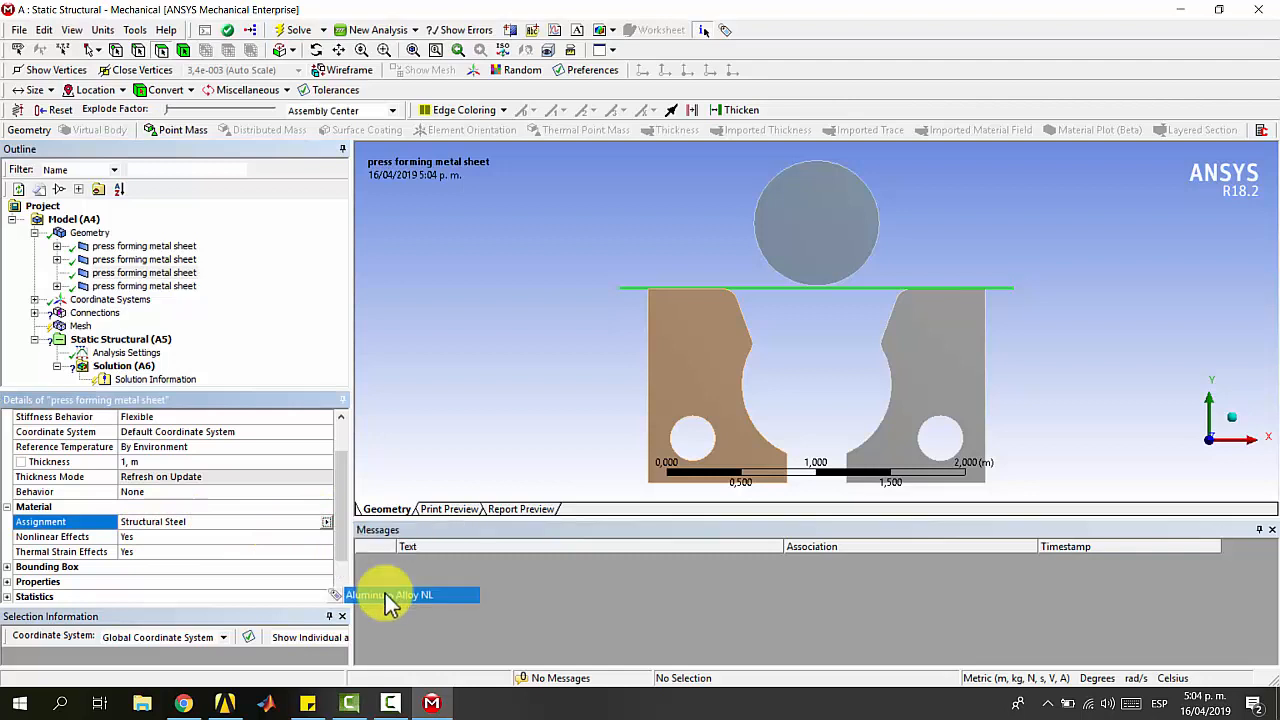
left_click(452, 387)
- Delete the automatically generated Contacts group from the model's connections
left_click(34, 232)
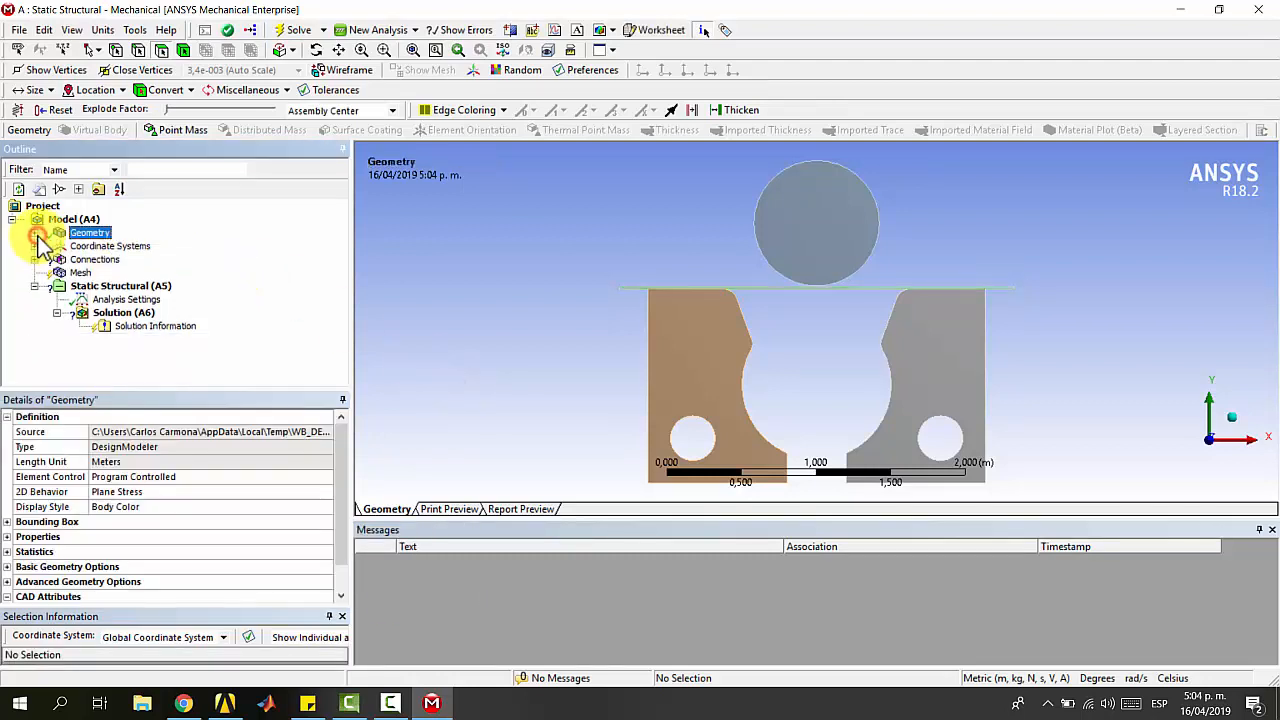
left_click(34, 259)
left_click(104, 274)
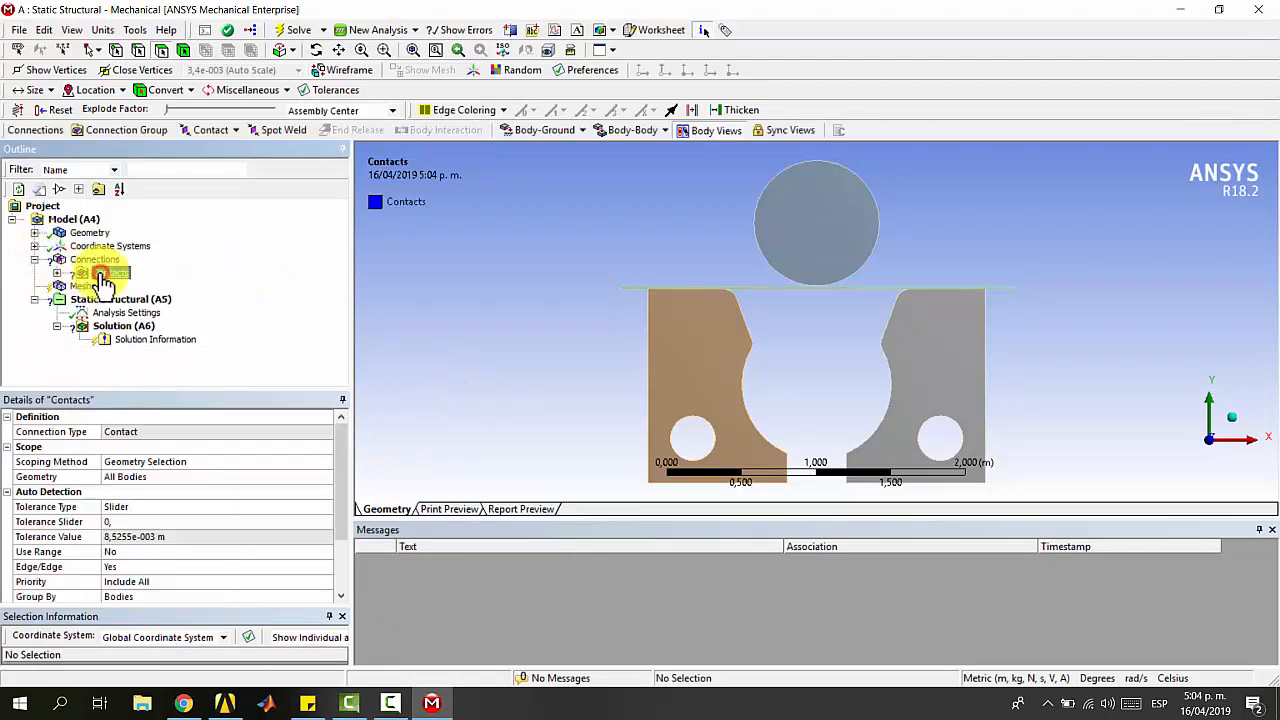
key("Delete")
key("Return")
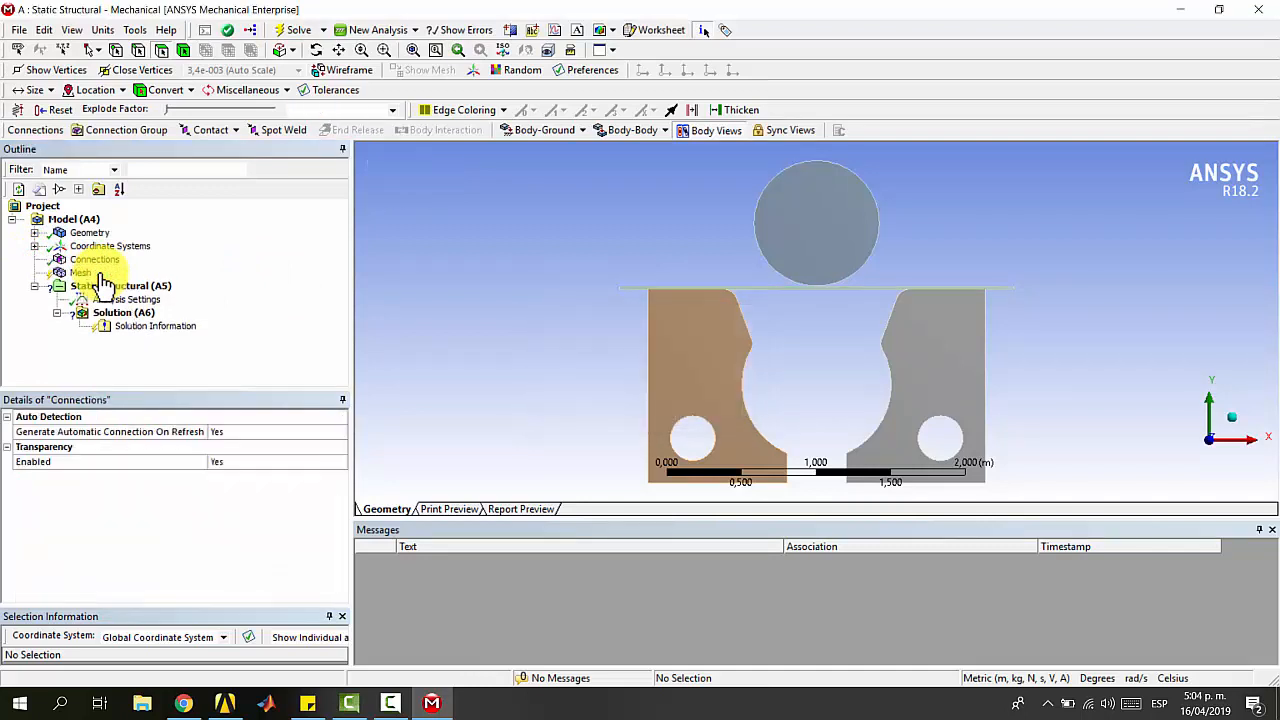
- Add a Frictionless contact with the sheet's long edge as contact and the left support's inner profile edge as target
left_click(95, 259)
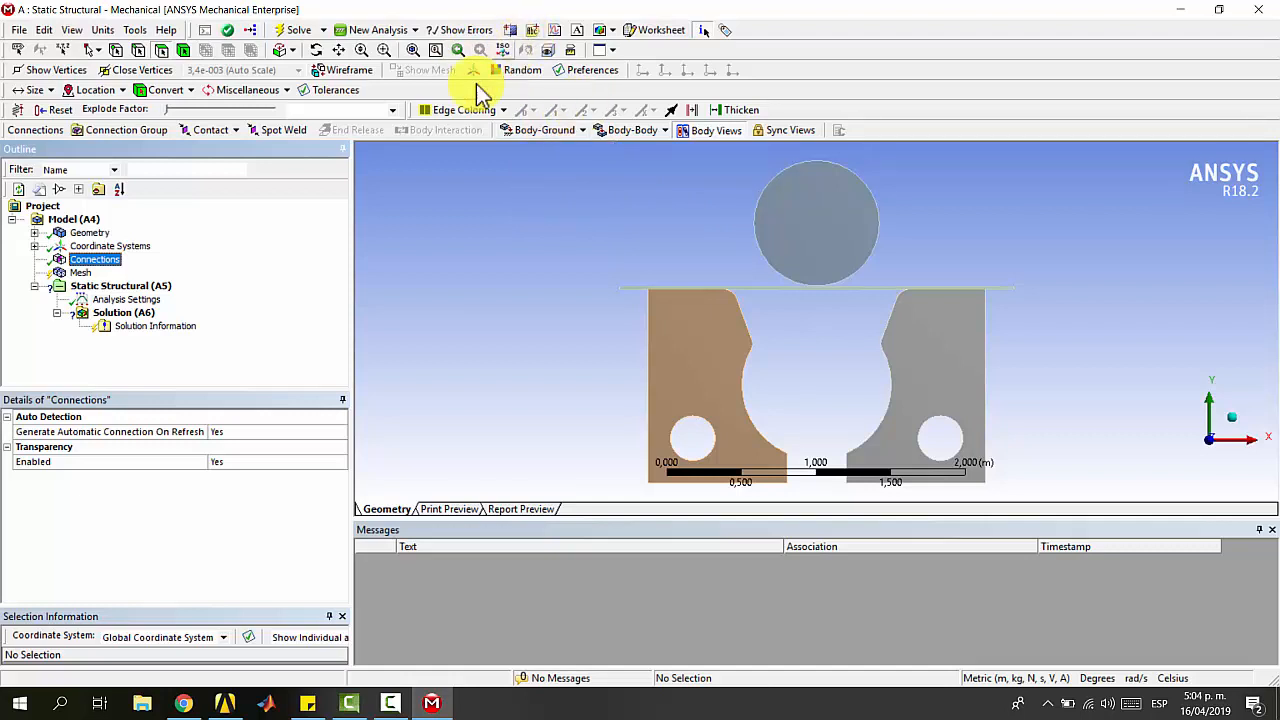
left_click(210, 133)
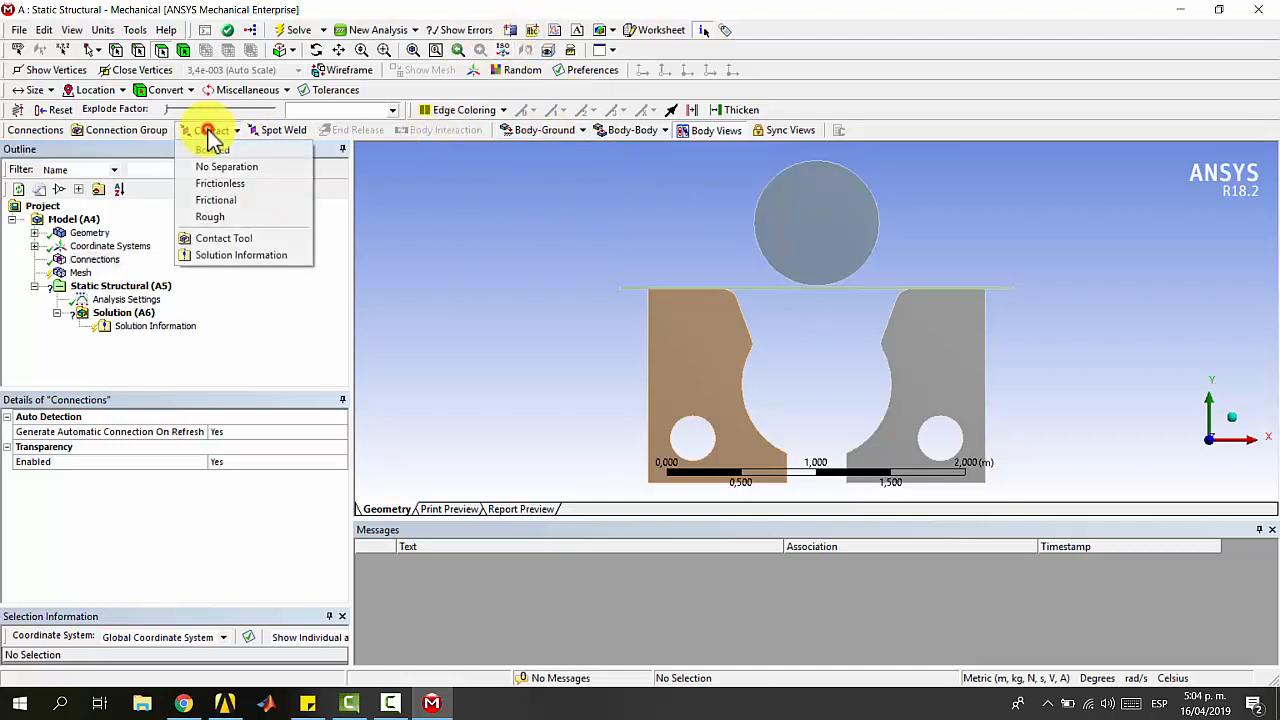
left_click(237, 183)
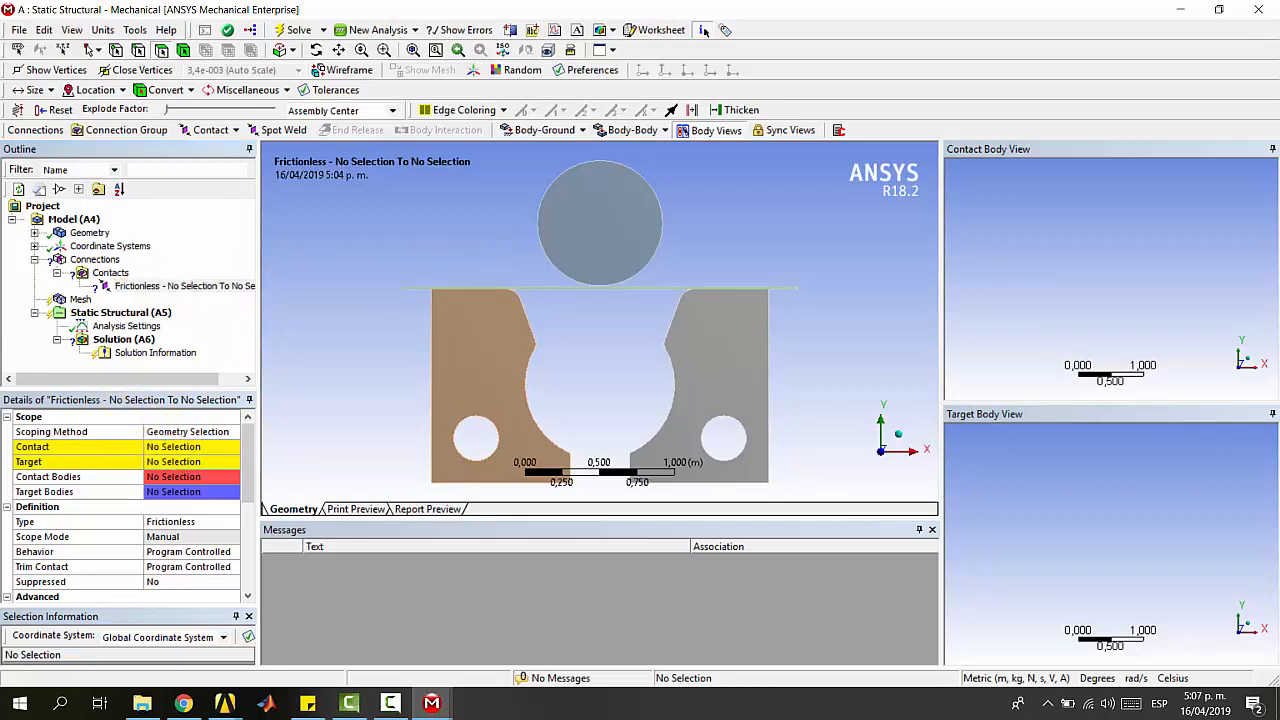
left_click(190, 447)
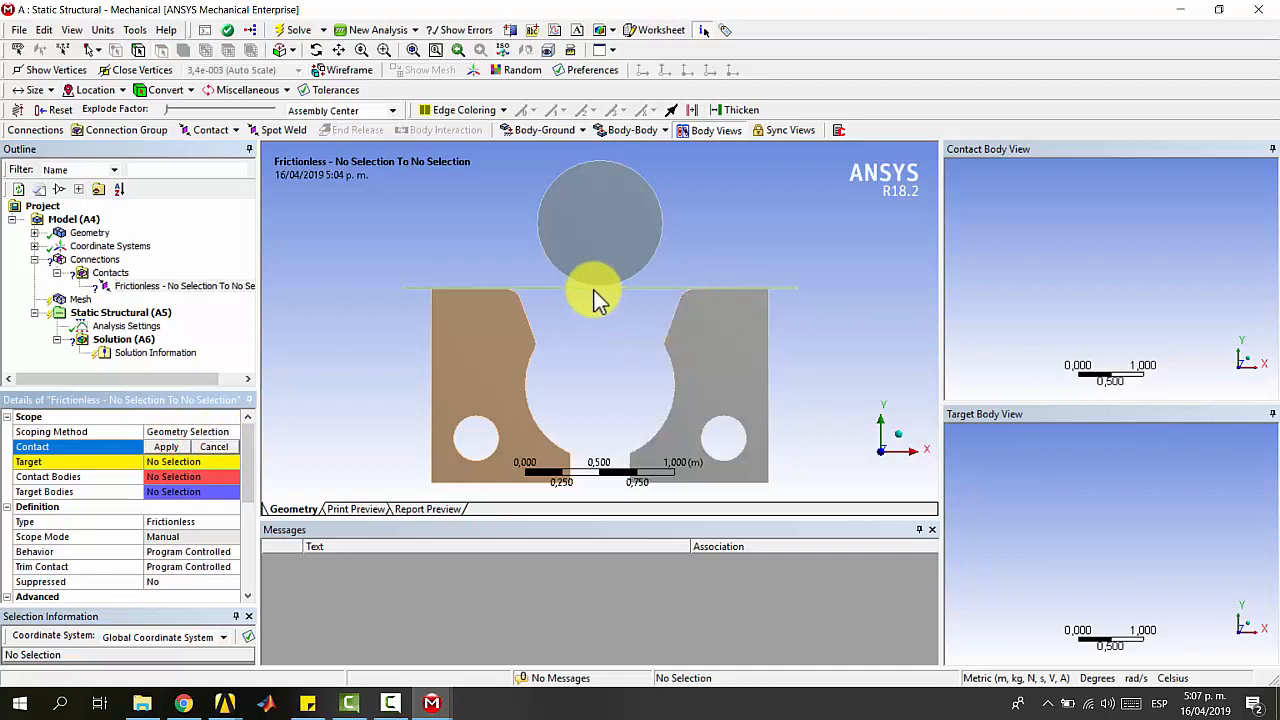
left_click(139, 50)
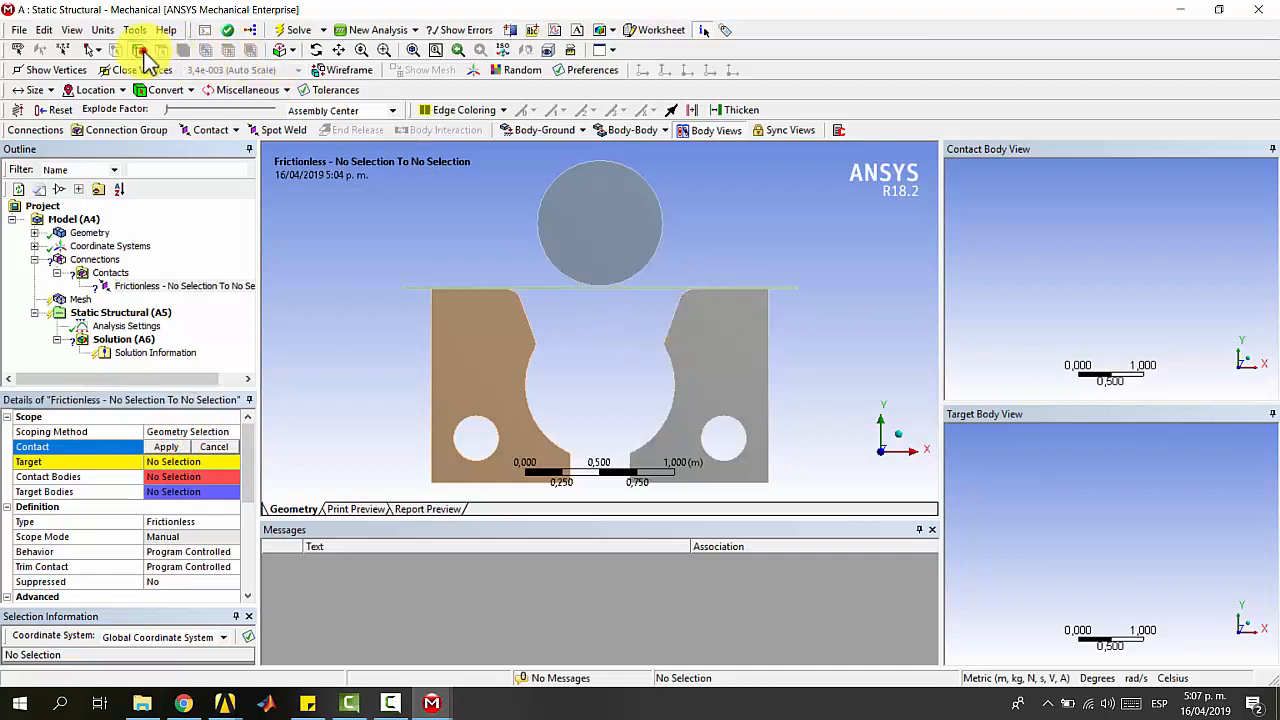
left_click(570, 290)
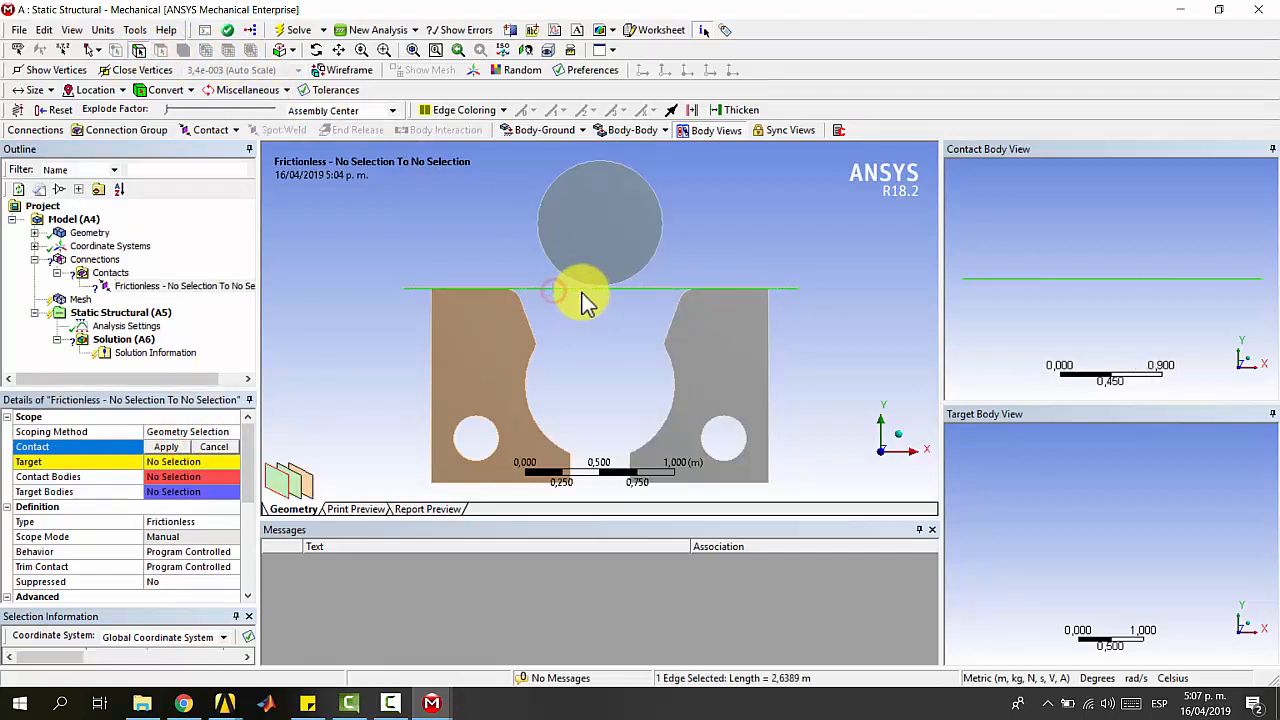
left_click(168, 447)
left_click(170, 461)
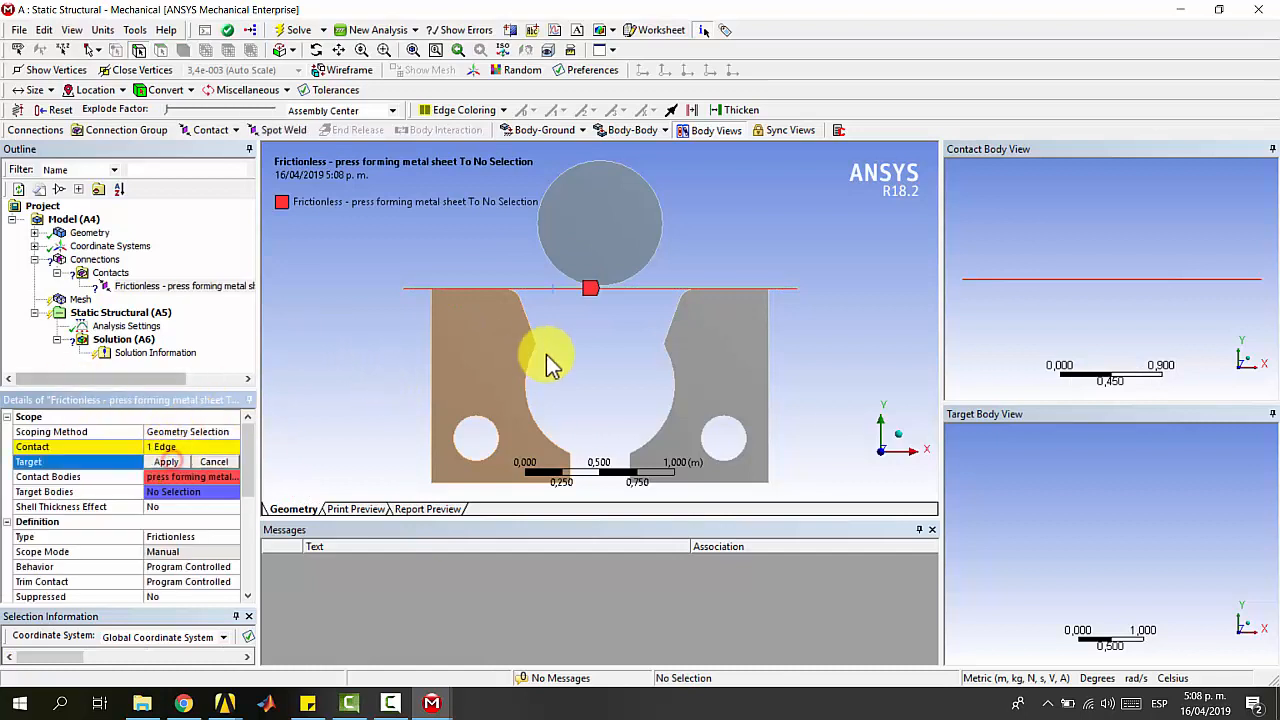
left_click(523, 306)
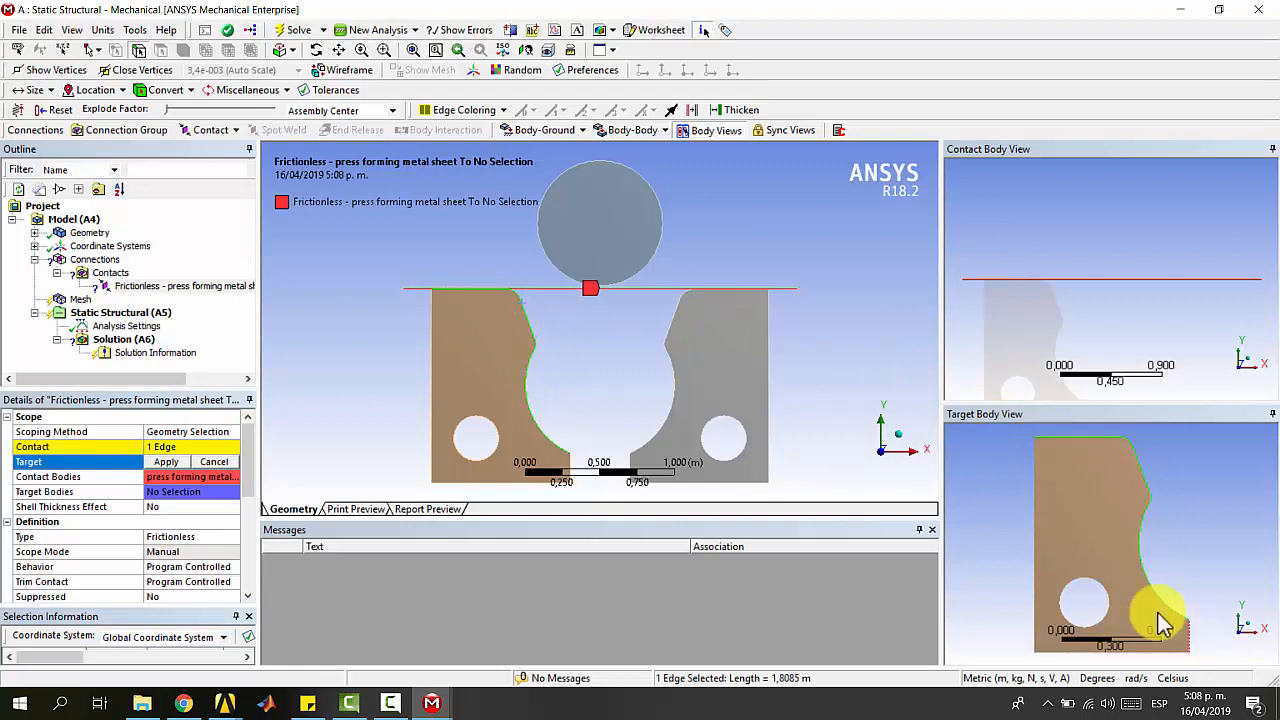
left_click(166, 461)
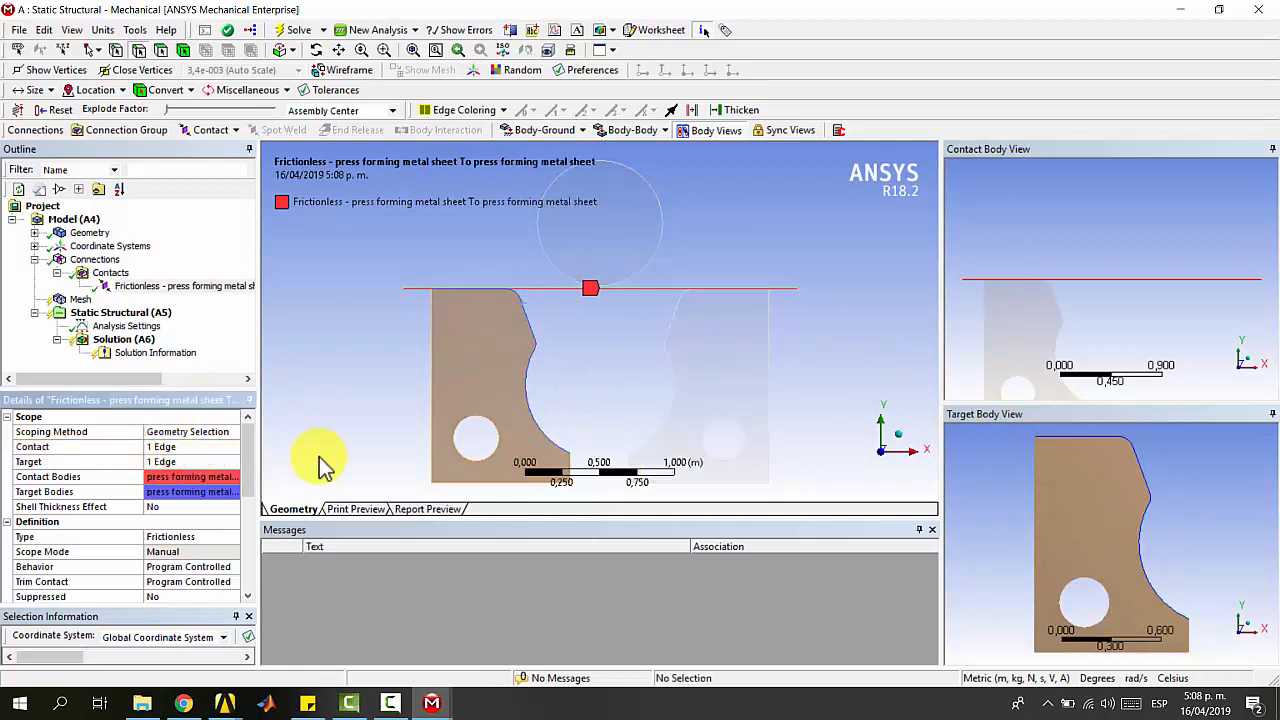
- Add a Frictionless contact with the sheet's long edge as contact and the right support's inner profile edge as target
left_click(202, 131)
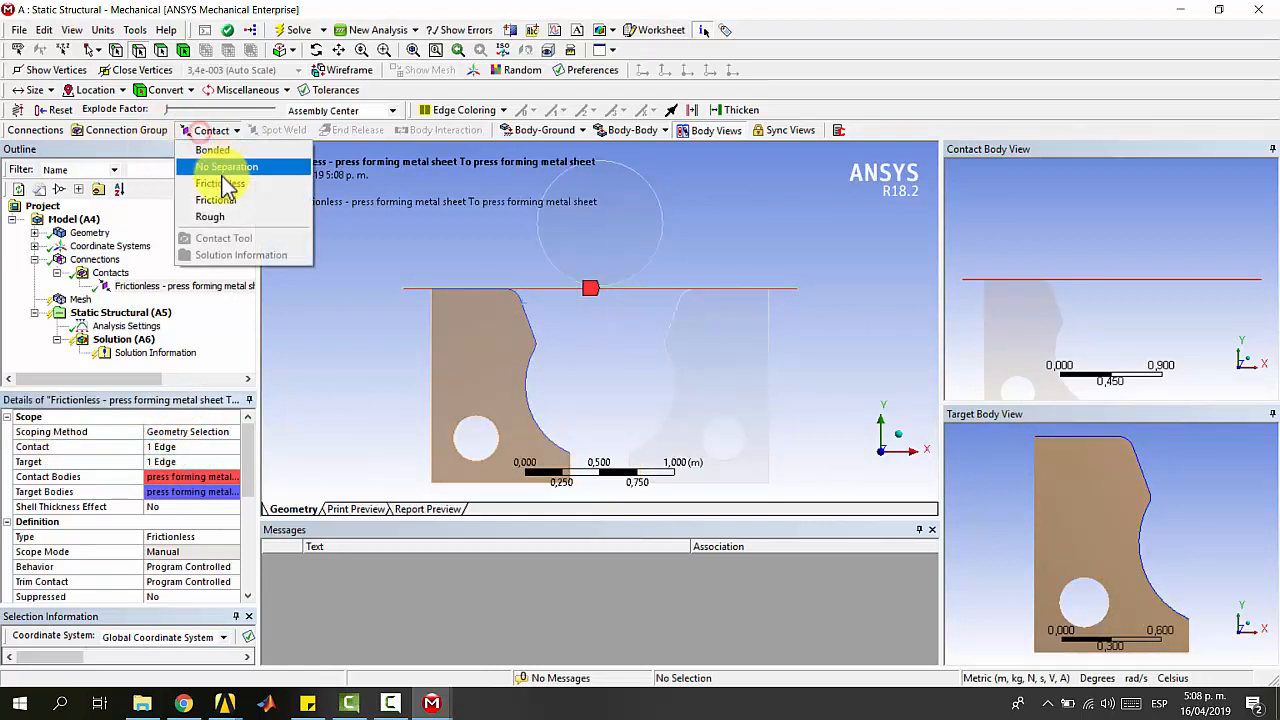
left_click(214, 165)
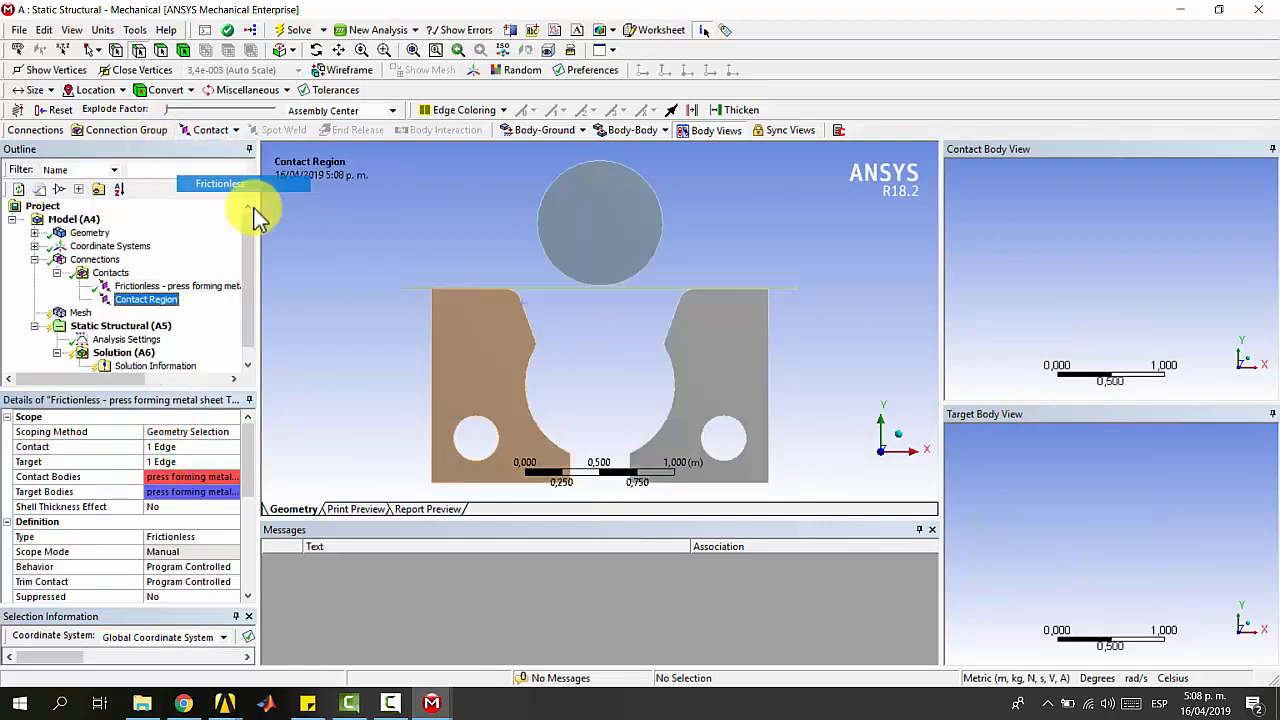
left_click(677, 305)
left_click(190, 461)
left_click(166, 461)
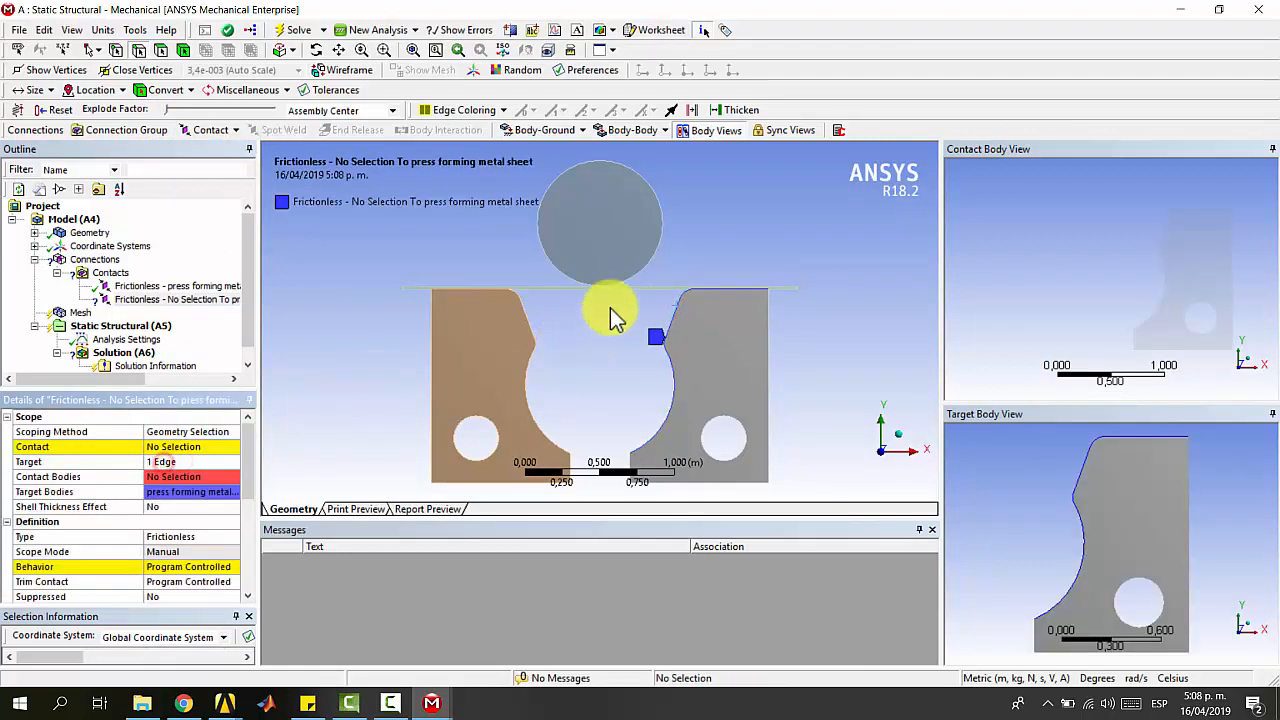
left_click(615, 289)
left_click(168, 447)
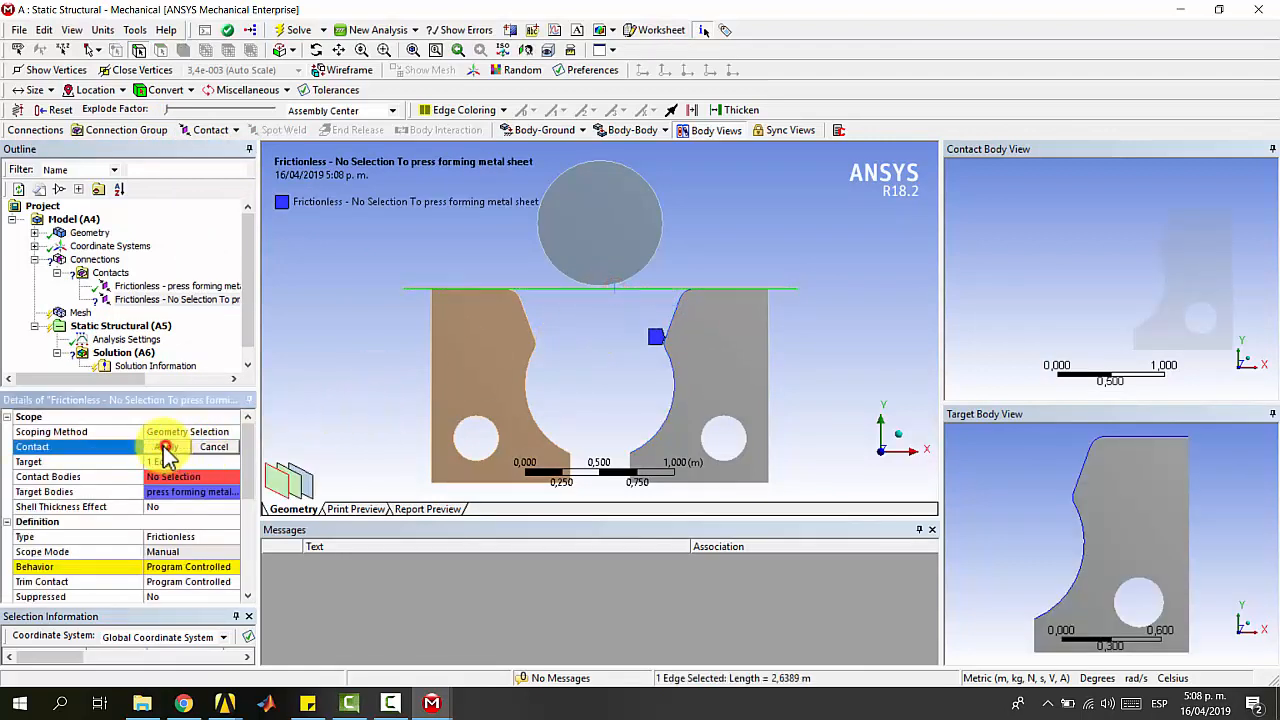
left_click(163, 447)
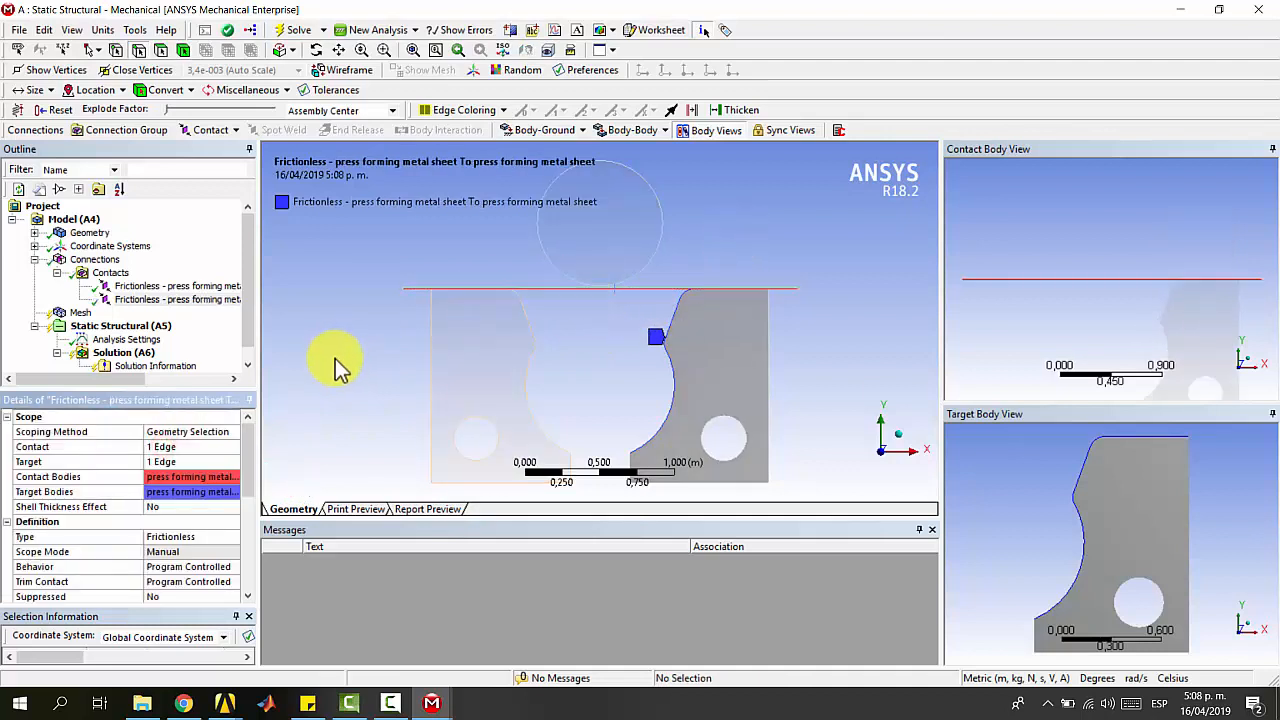
- Add a Frictional contact to the Contacts group and set its friction coefficient to 0,47
left_click(100, 276)
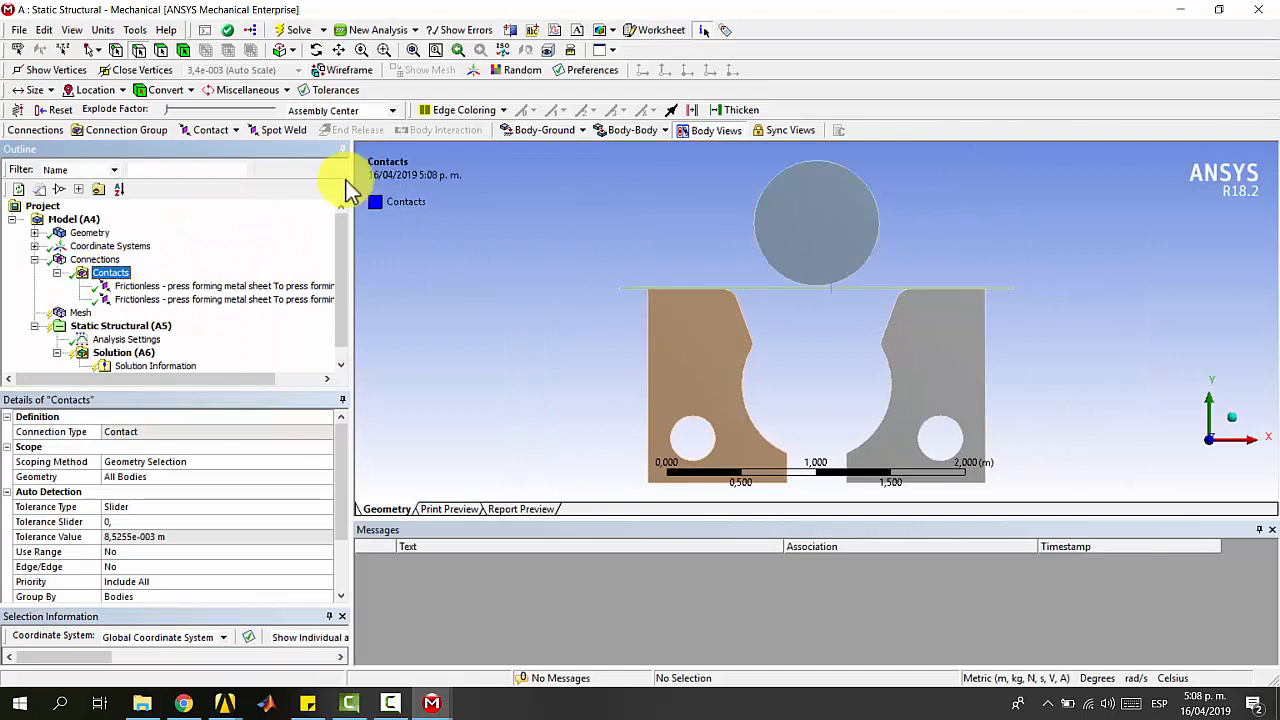
left_click(200, 140)
left_click(219, 202)
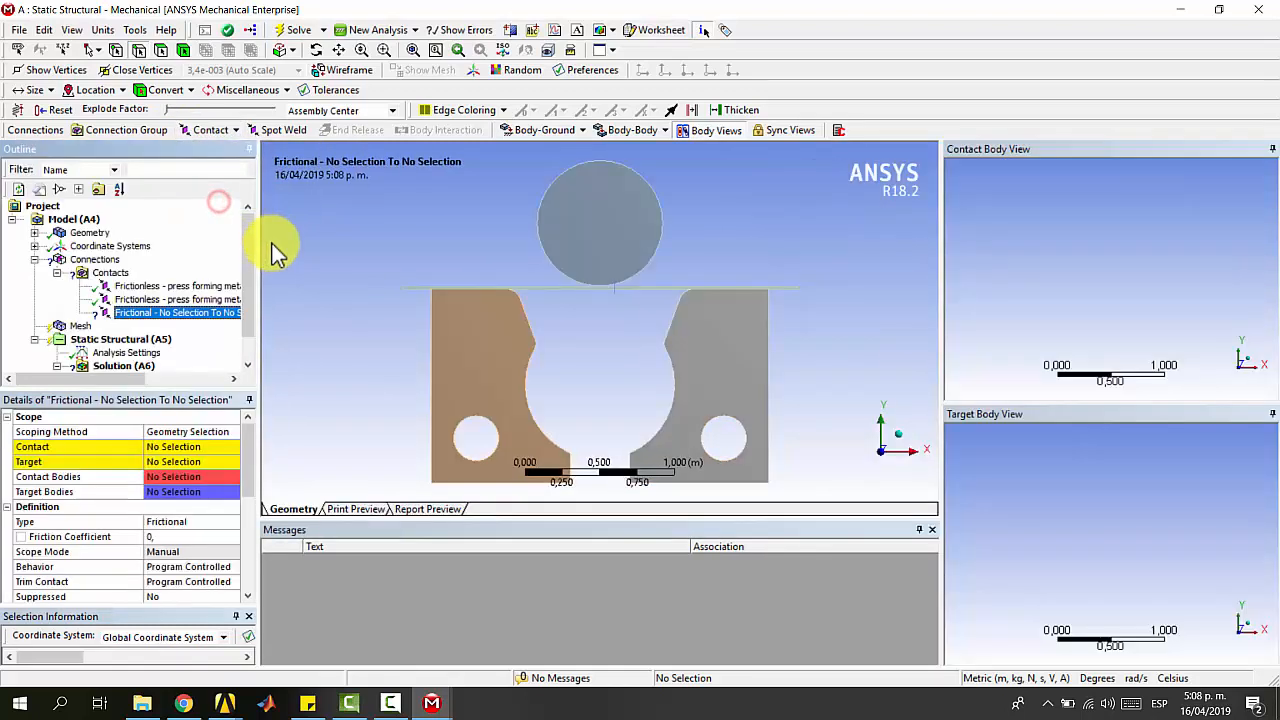
left_click(337, 397)
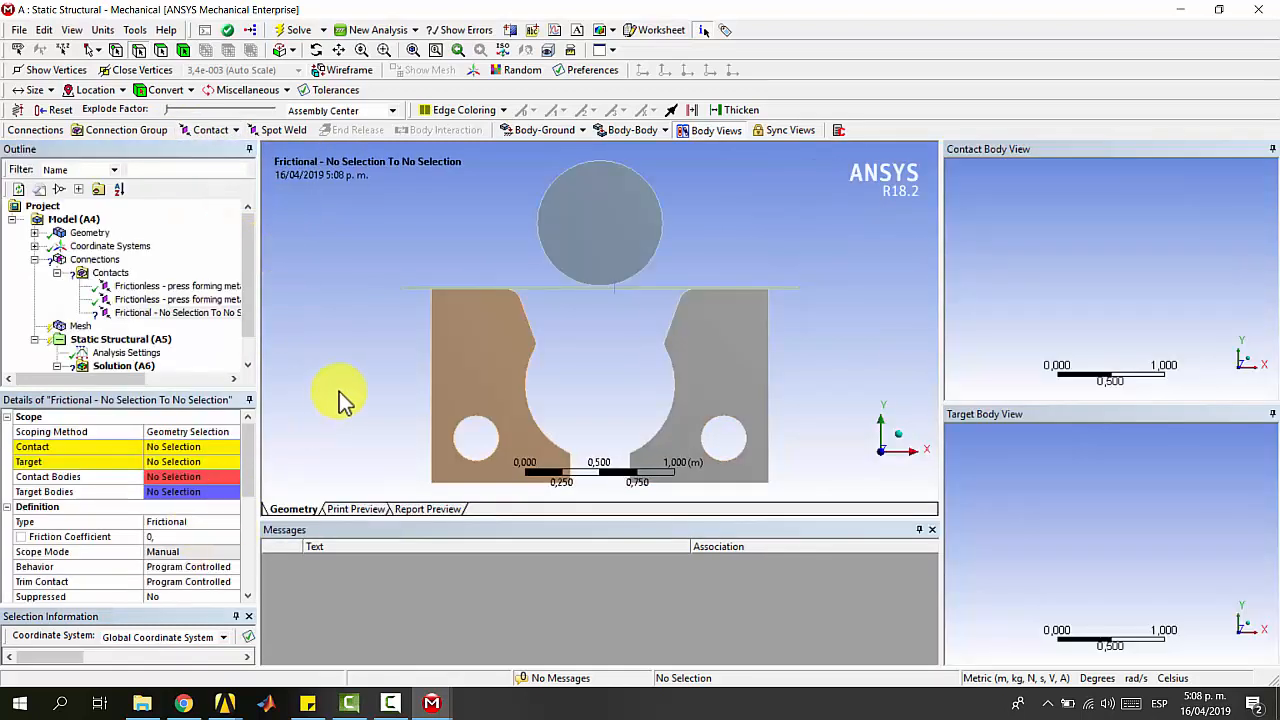
left_click(170, 534)
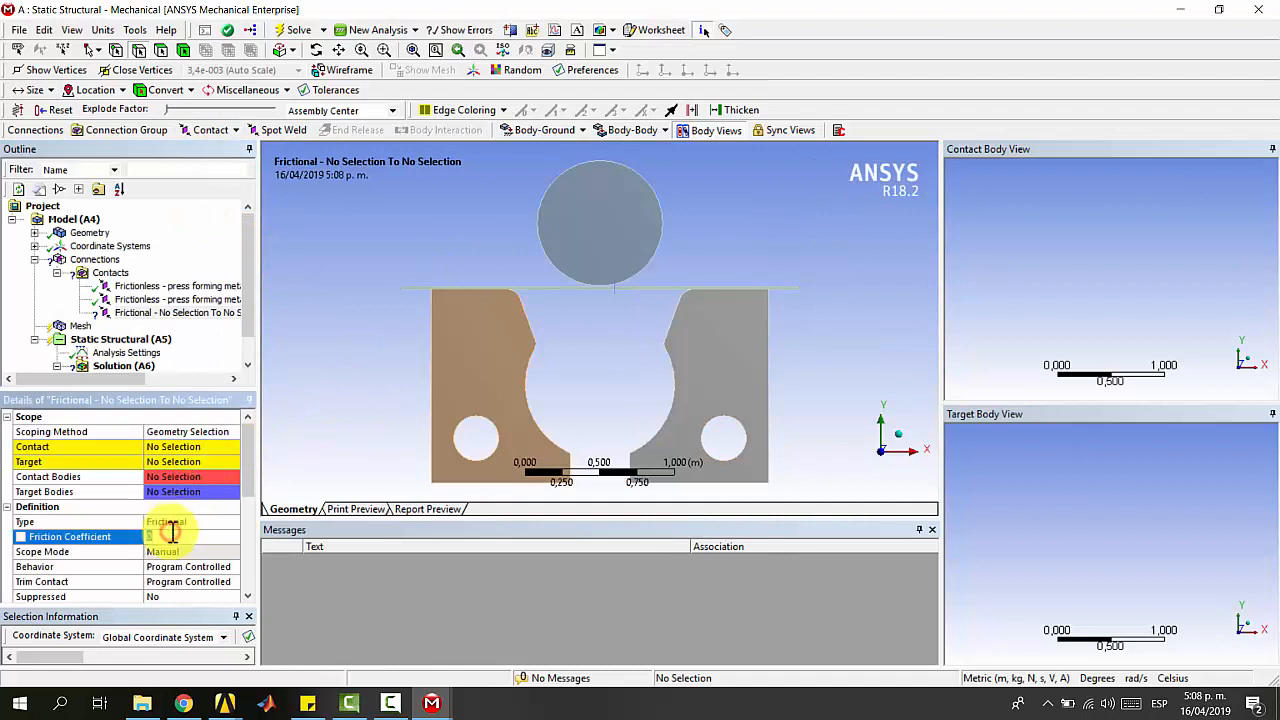
type("0,47")
- Scope the frictional contact with the punch's circular edge as target and the sheet's long edge as contact
left_click(178, 463)
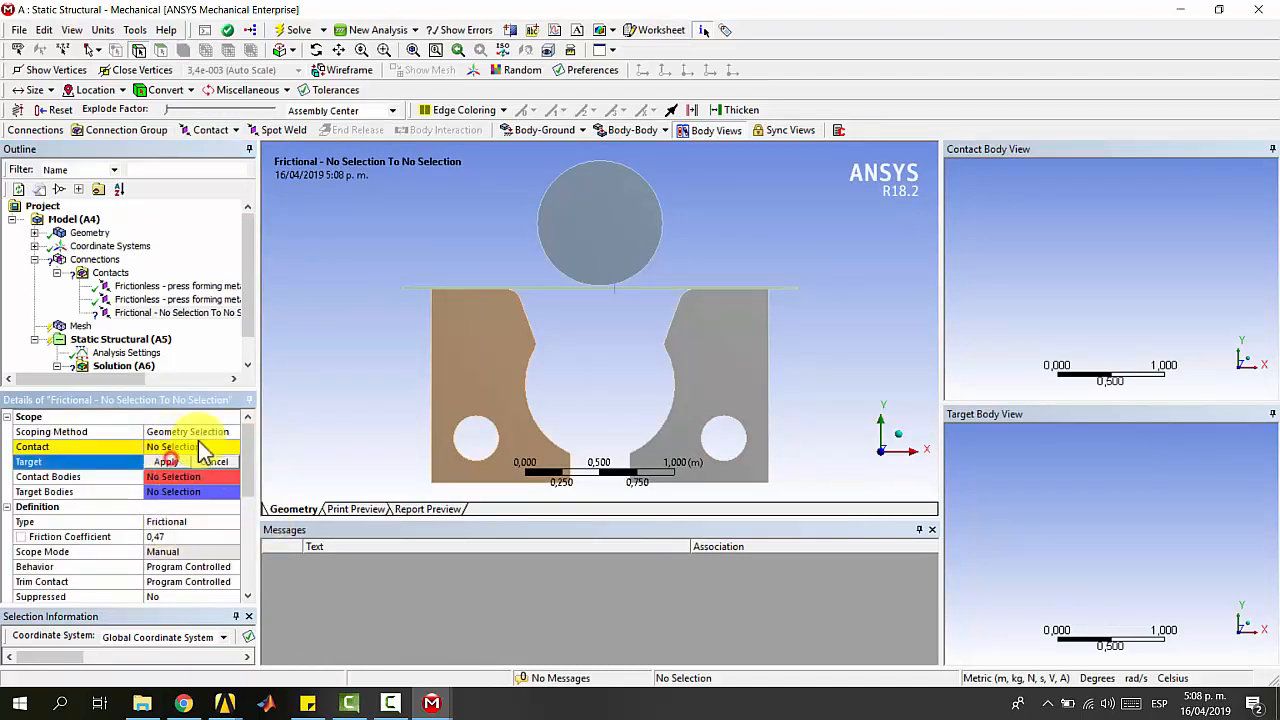
left_click(662, 228)
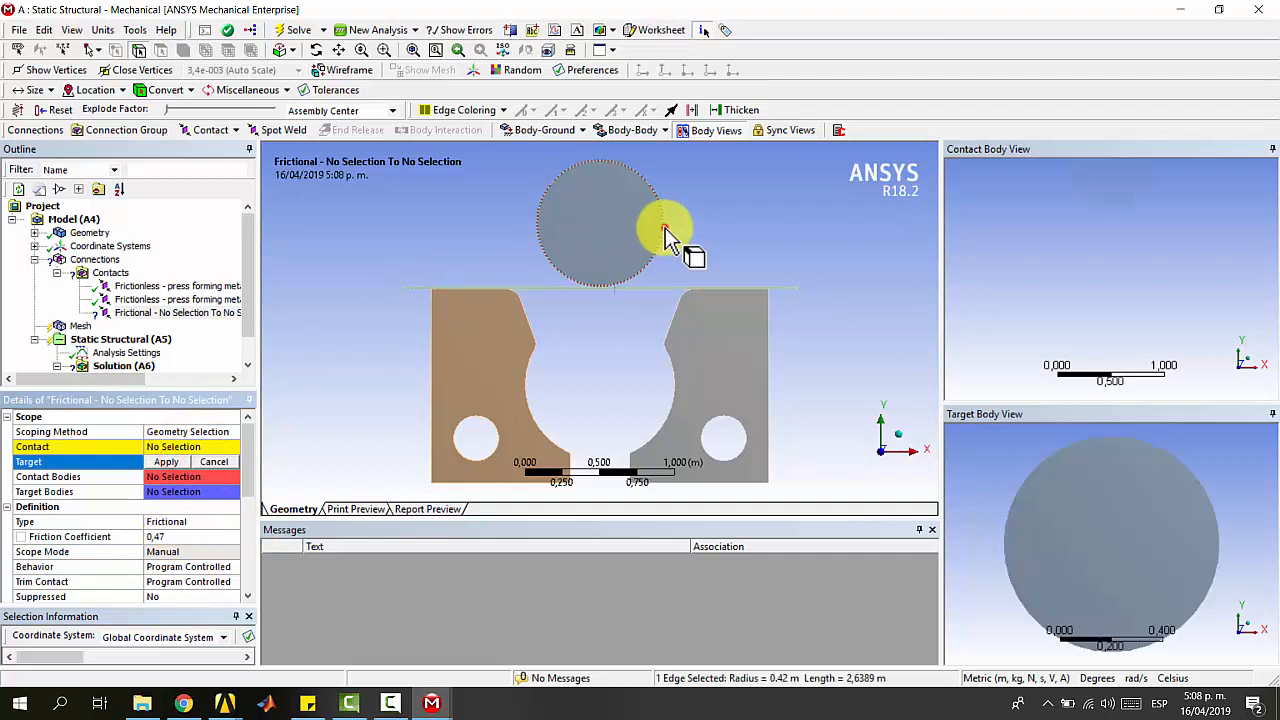
left_click(165, 462)
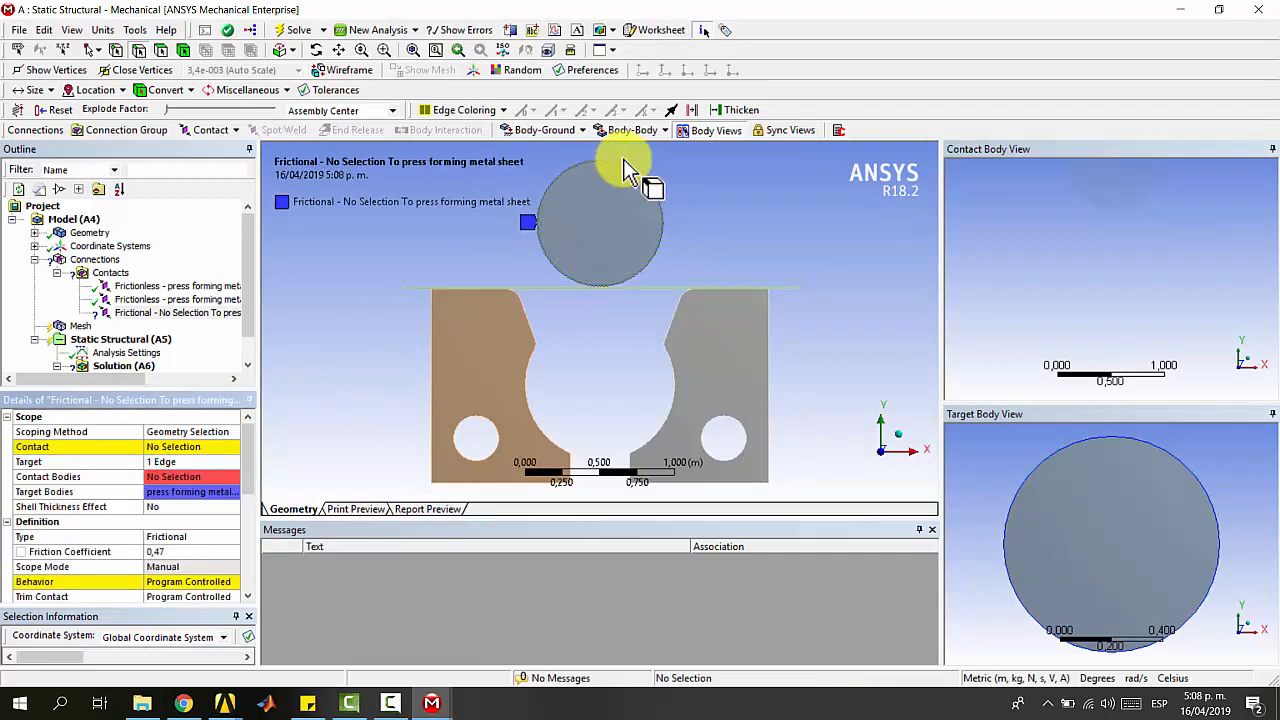
left_click(175, 447)
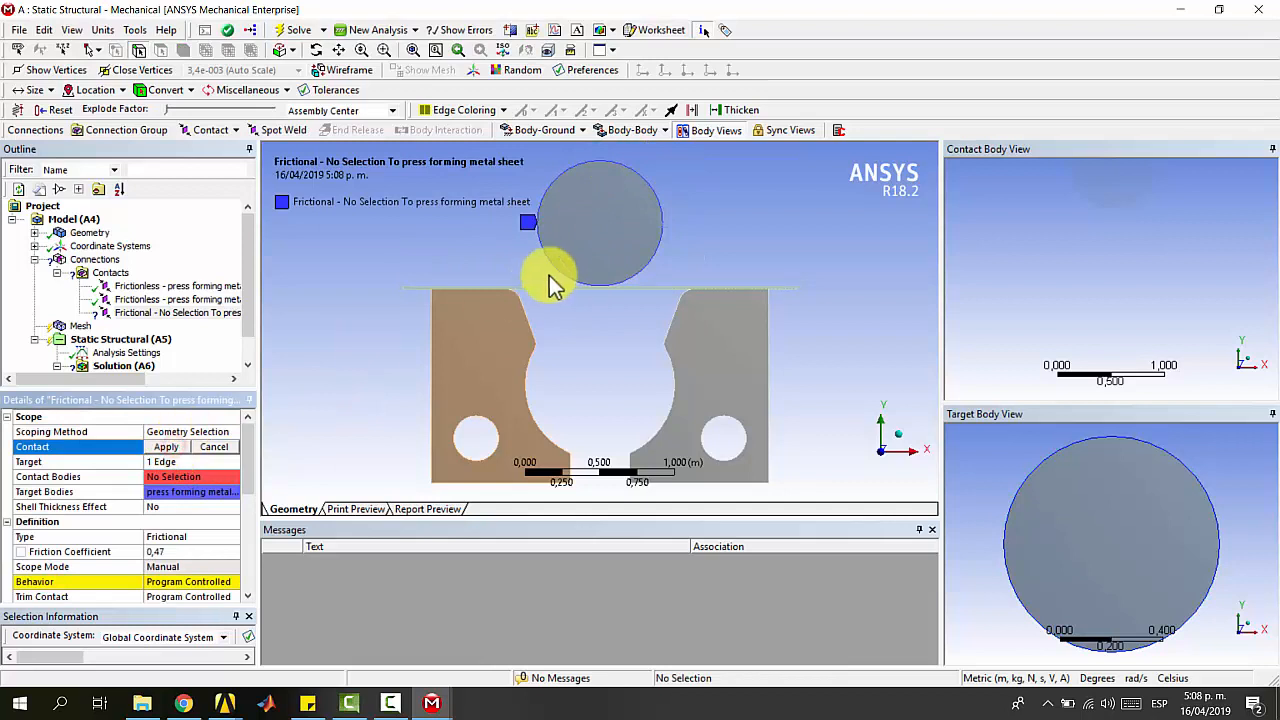
left_click(547, 284)
left_click(166, 447)
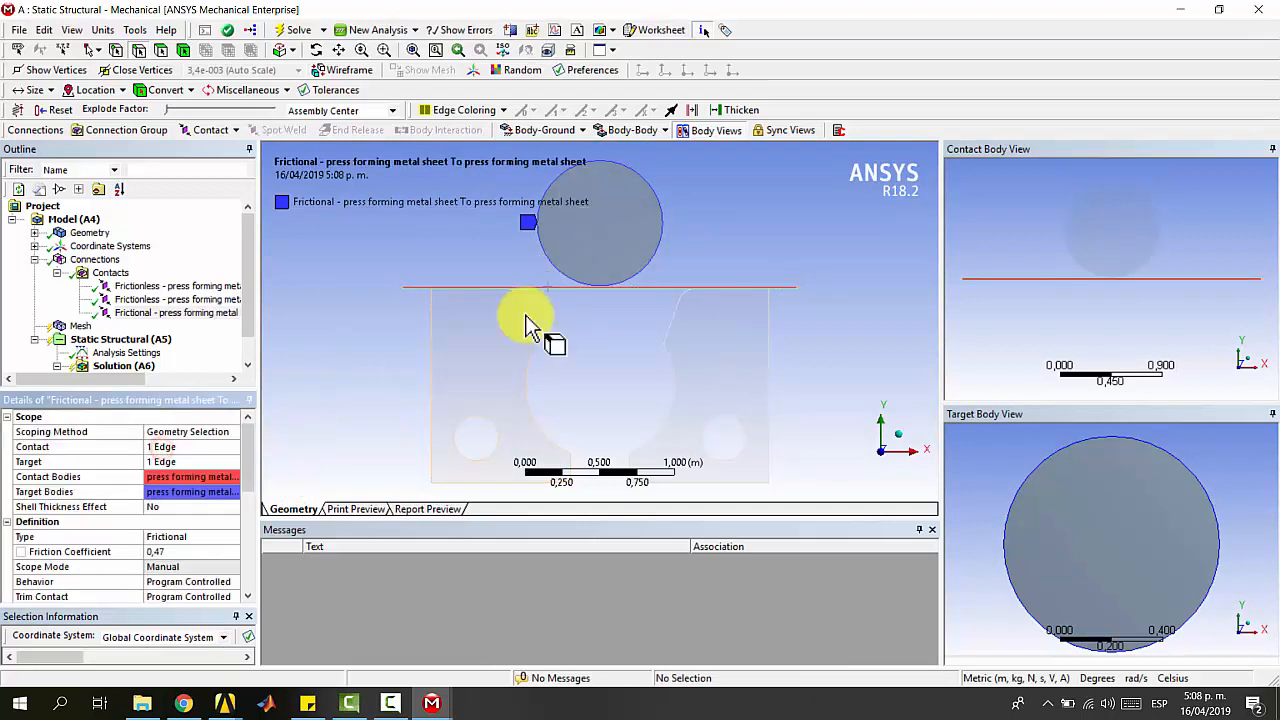
- For all three contacts together, set the Behavior to Asymmetric and the Formulation to Augmented Lagrange
scroll(203, 488, "down", 1)
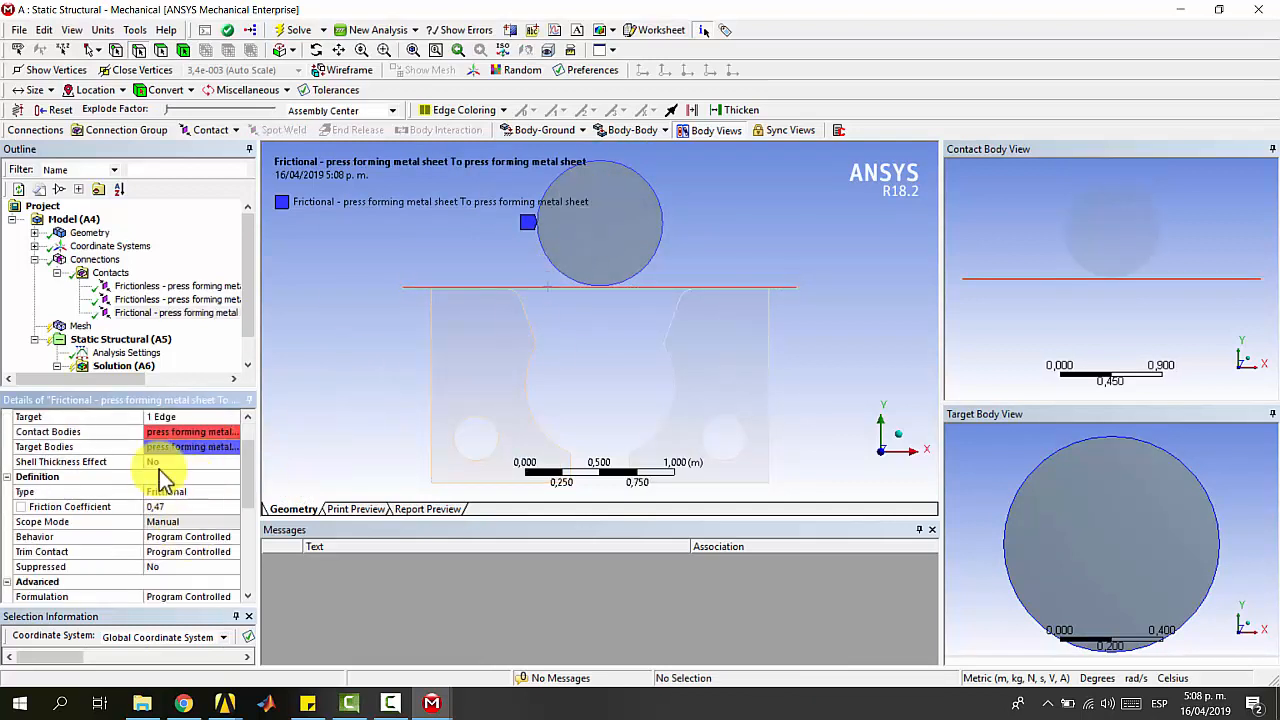
left_click(152, 287)
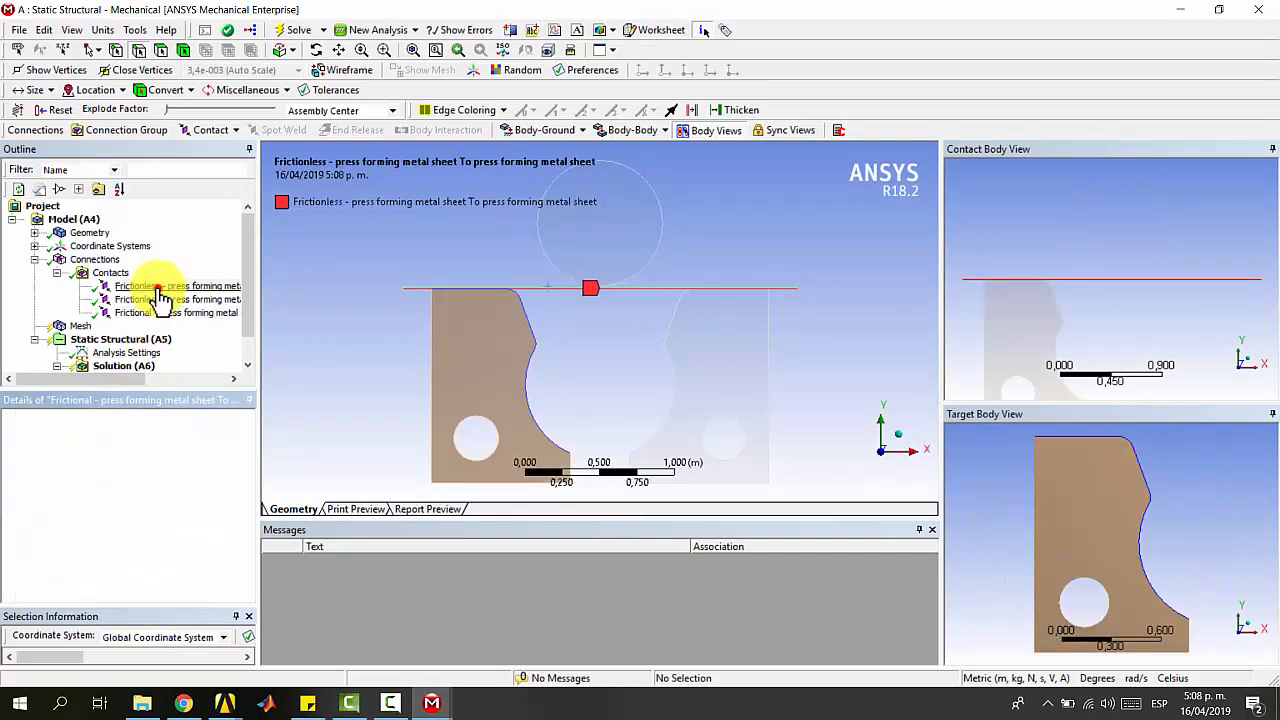
left_click(165, 313, "shift")
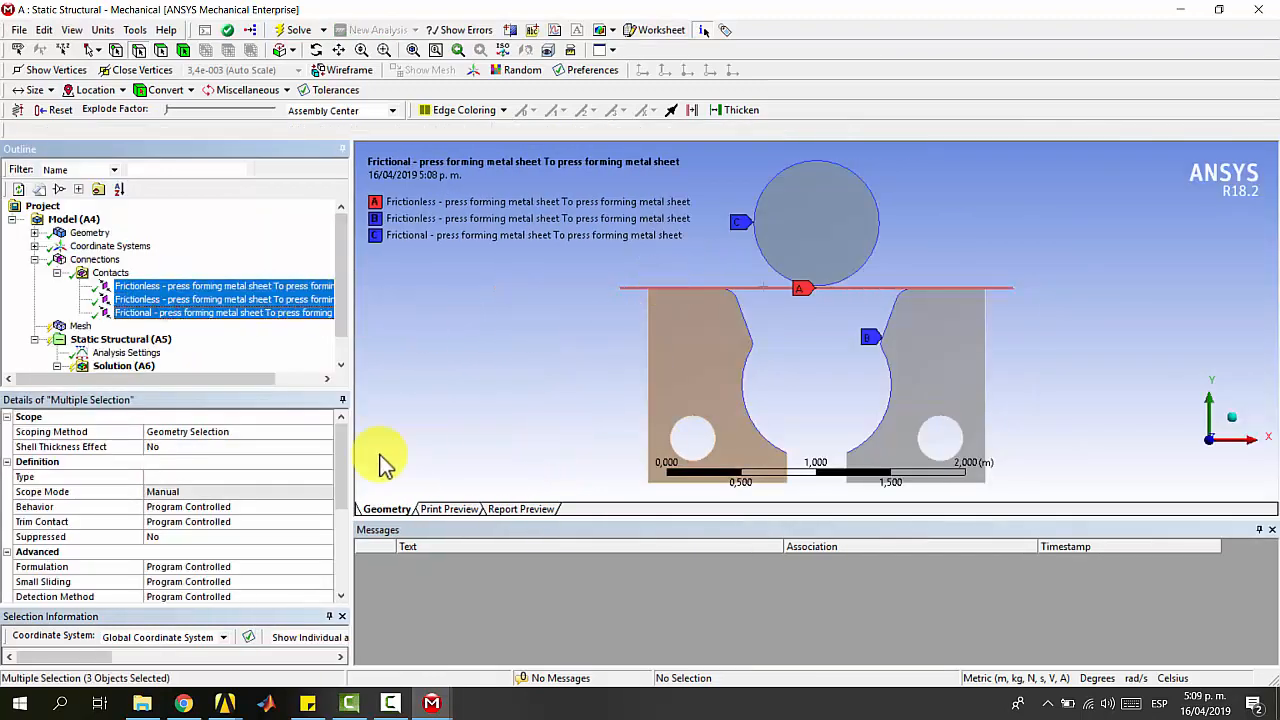
scroll(223, 471, "down", 2)
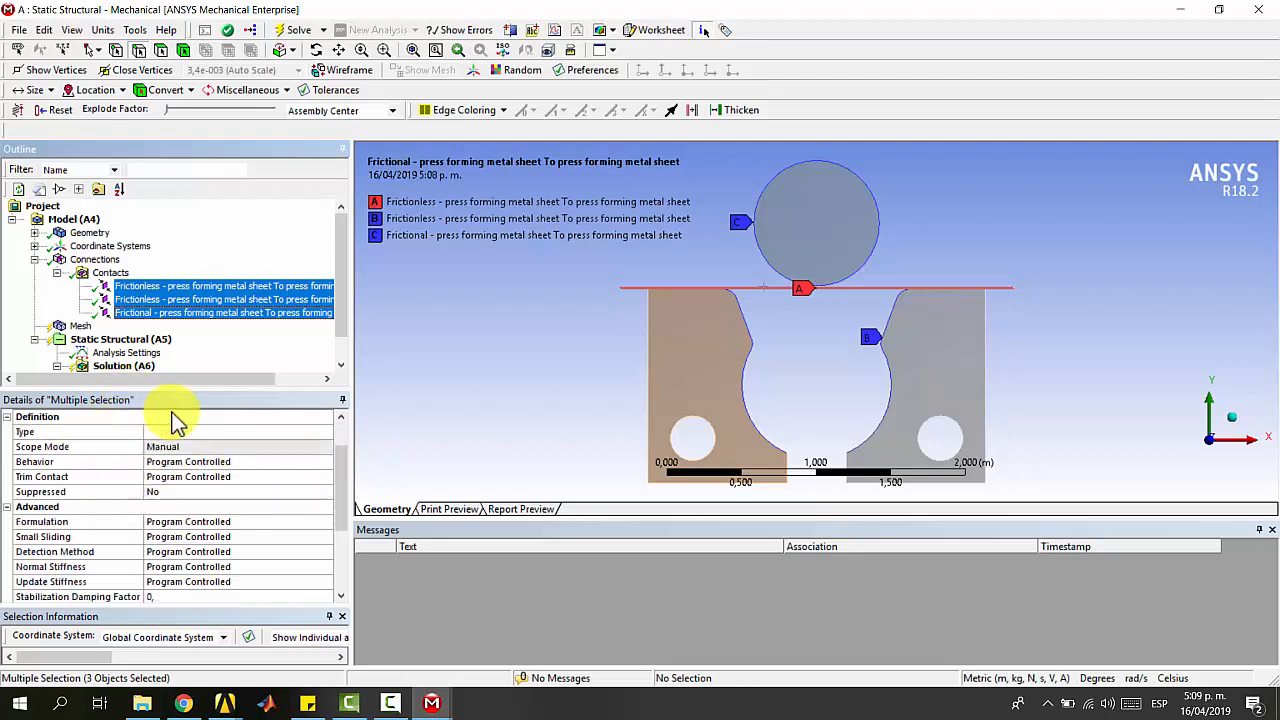
scroll(222, 483, "up", 1)
scroll(218, 478, "up", 1)
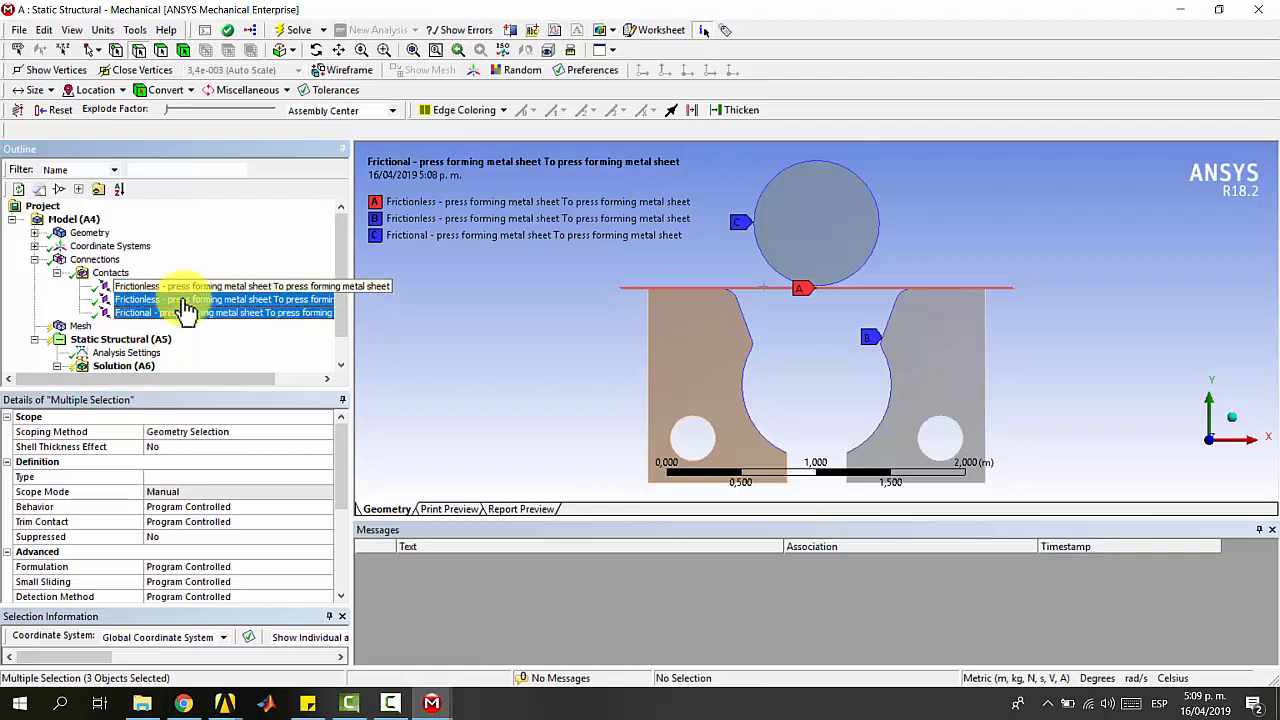
double_click(171, 508)
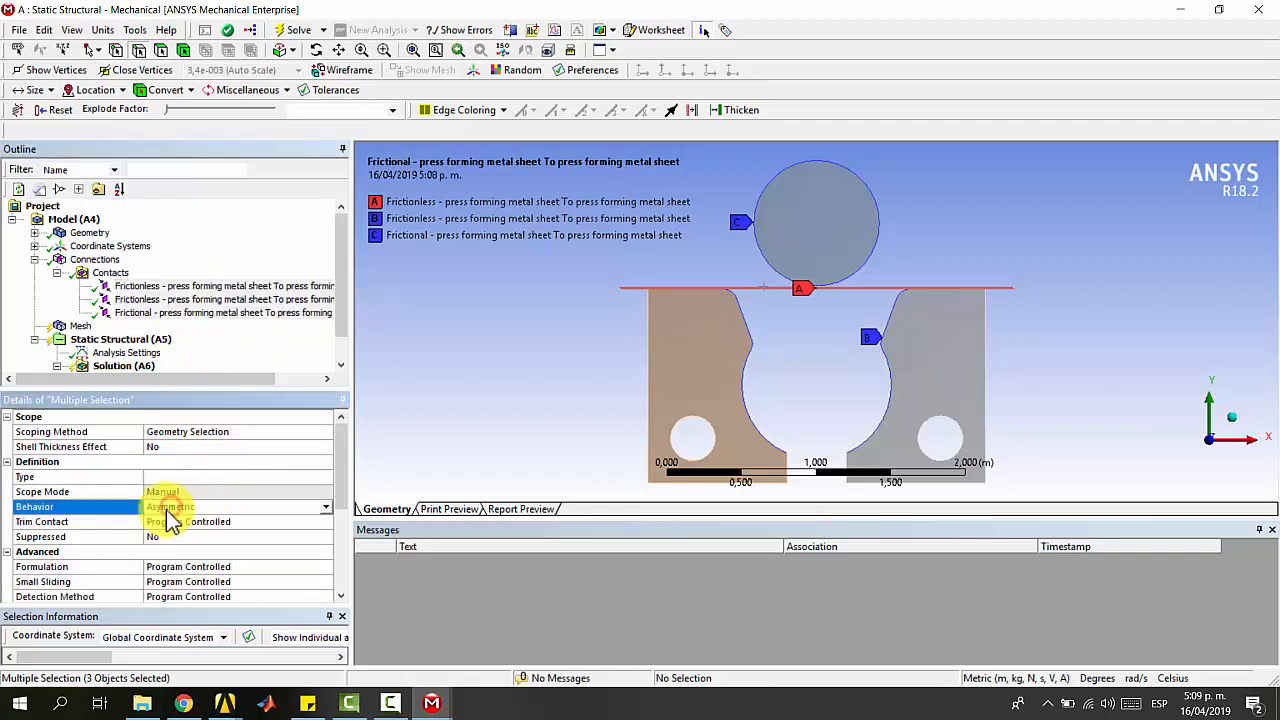
scroll(150, 520, "down", 1)
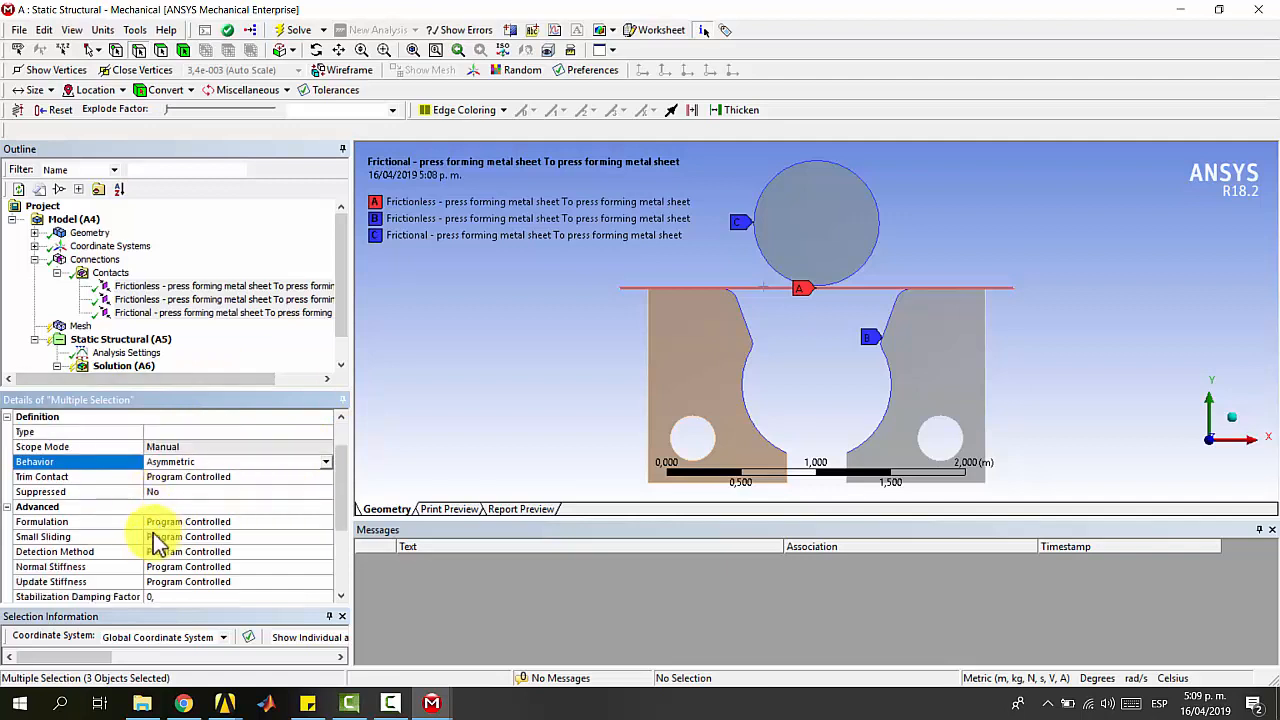
double_click(211, 522)
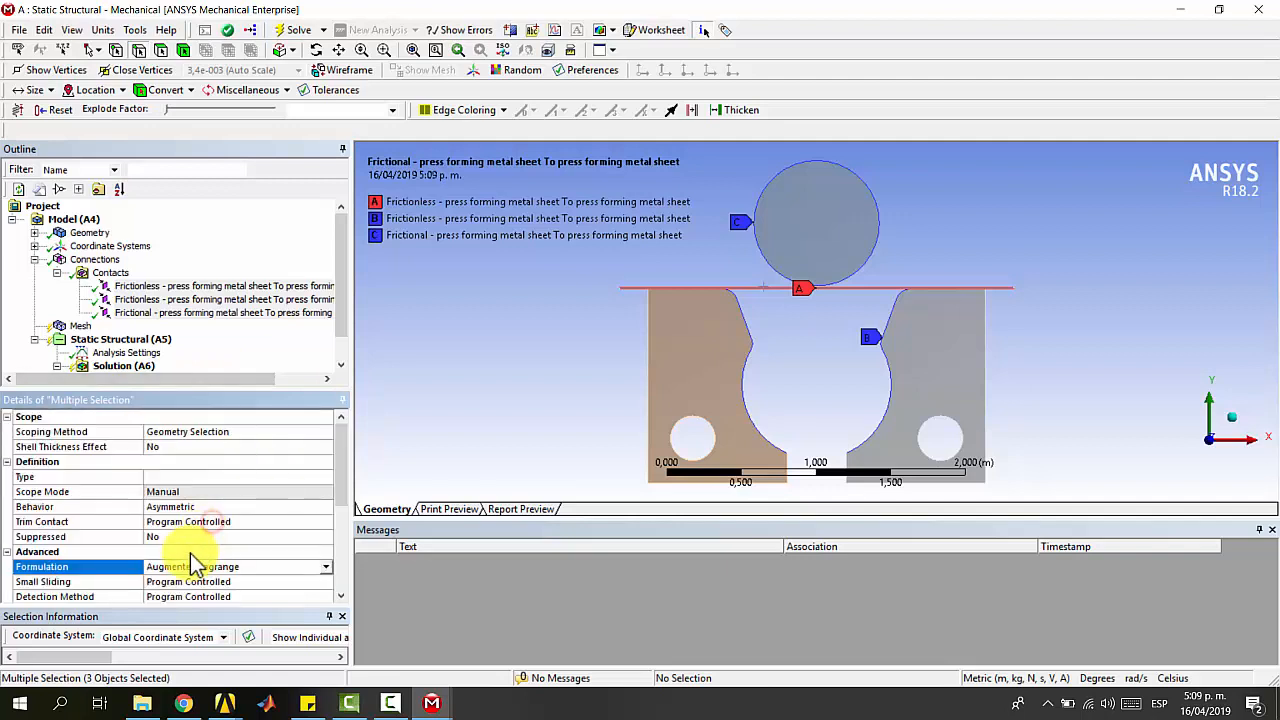
- Set the Normal Stiffness of the three contacts to Manual and their Stabilization Damping Factor to 1e-3
scroll(212, 545, "down", 2)
scroll(280, 490, "down", 1)
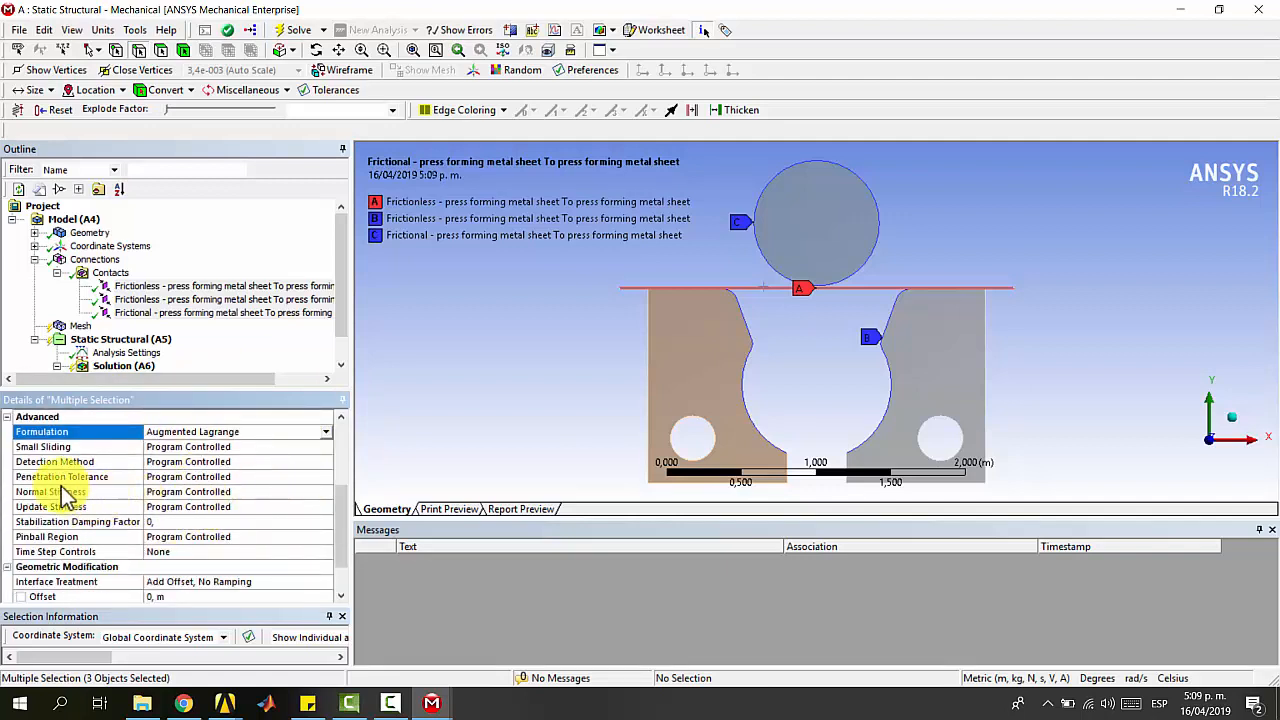
left_click(163, 491)
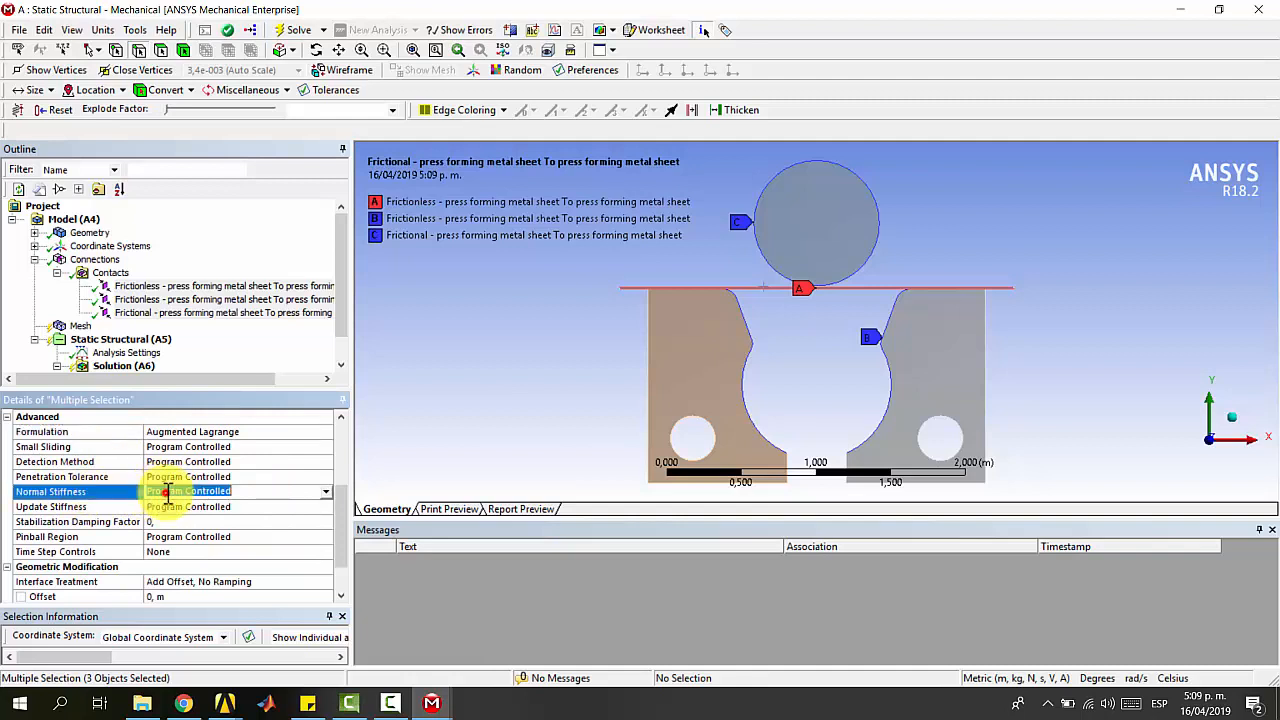
left_click(324, 492)
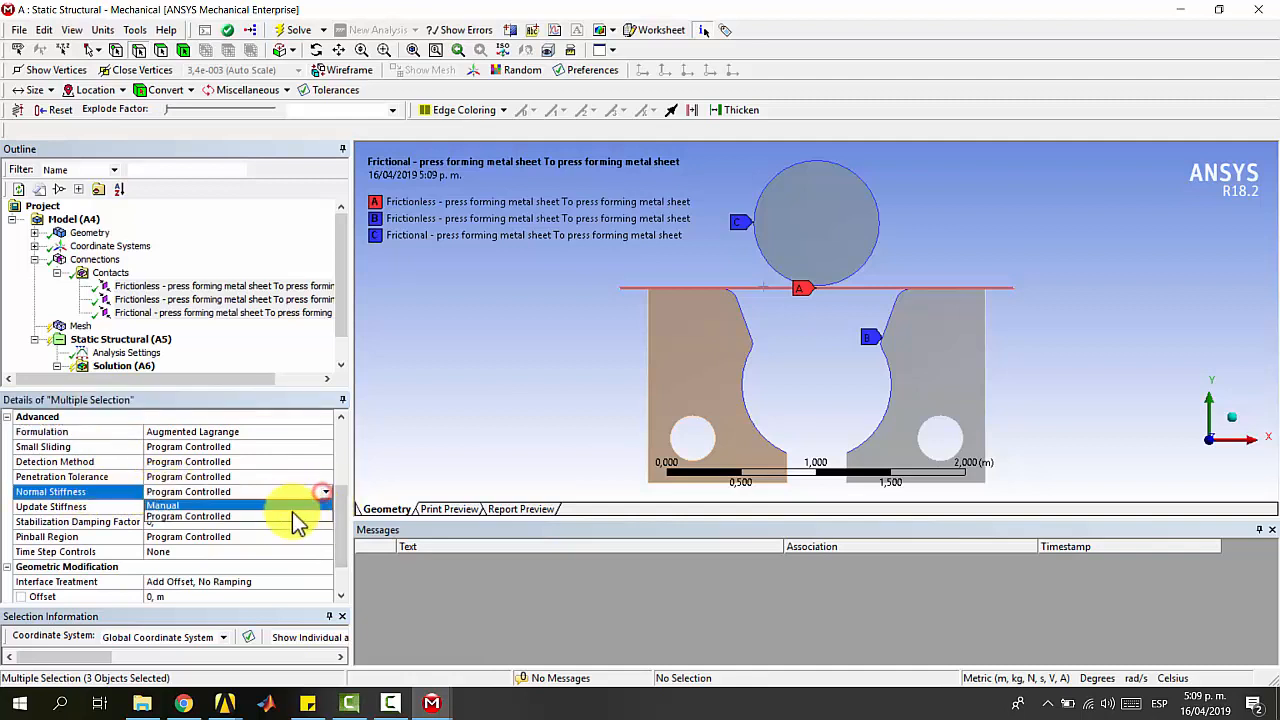
left_click(230, 506)
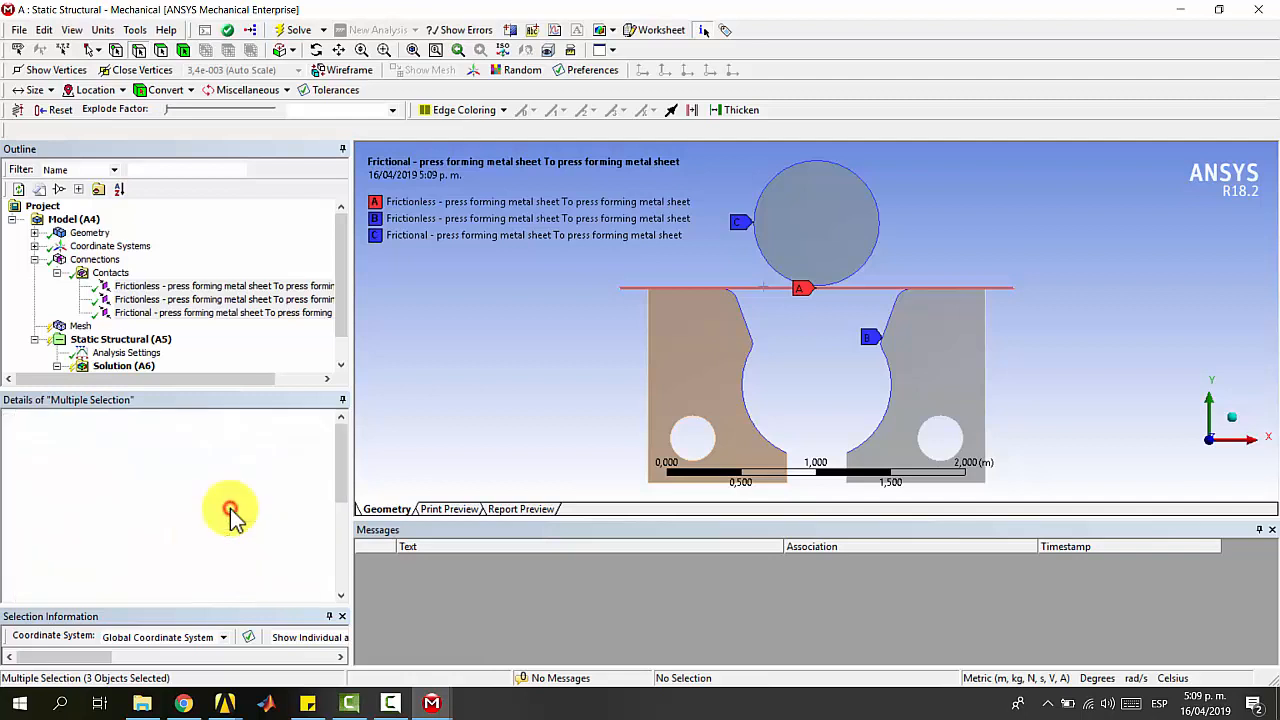
left_click(523, 432)
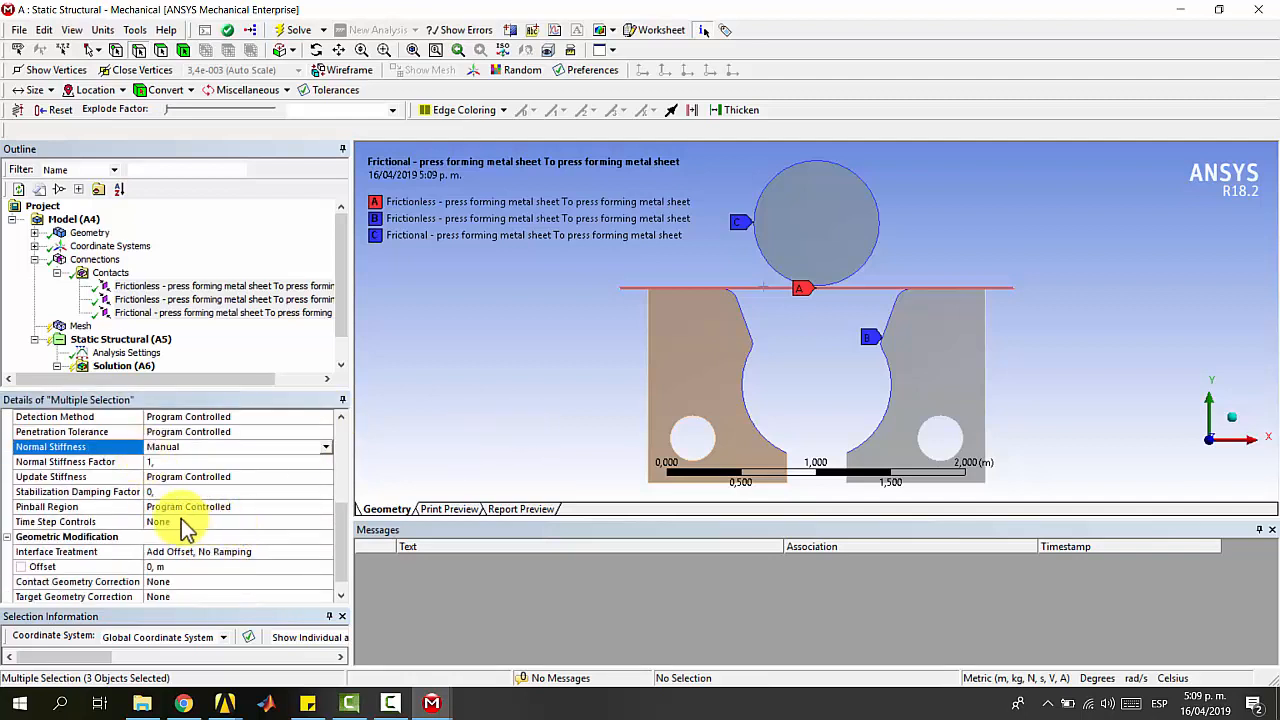
left_click(160, 492)
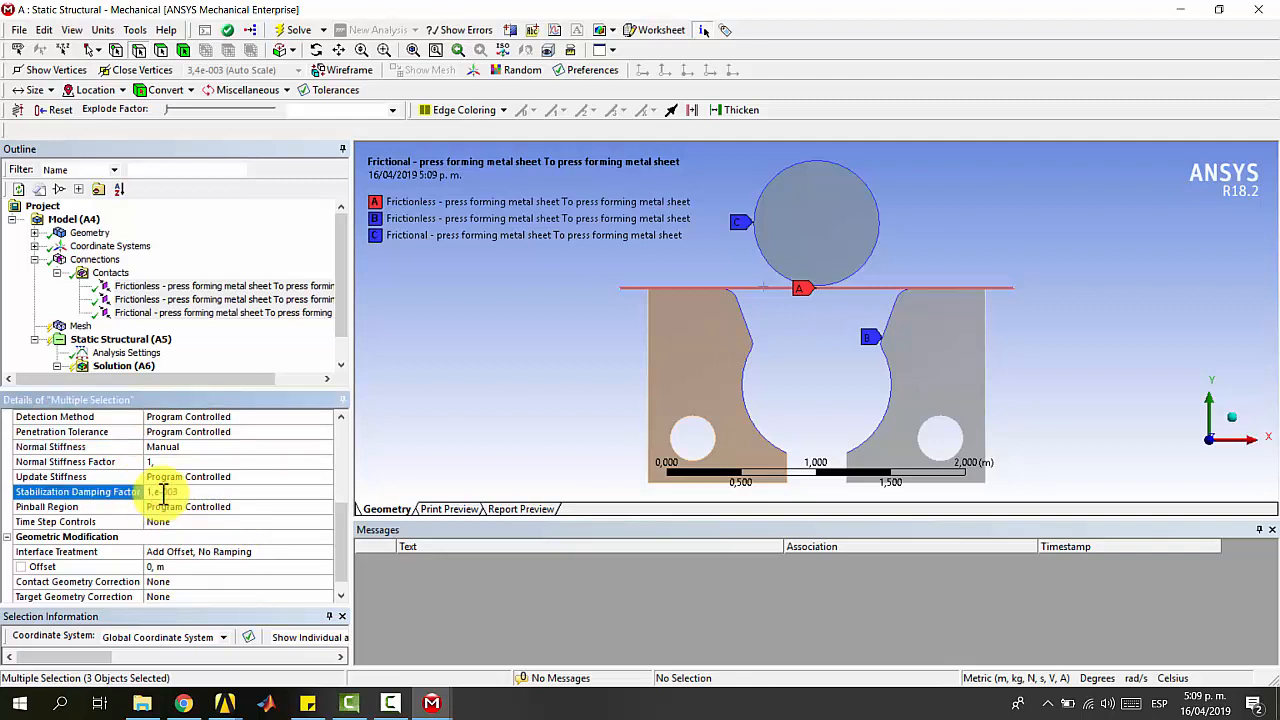
- Define the Pinball Region of the three contacts by Radius, with a pinball radius of 4e-2 m
left_click(215, 506)
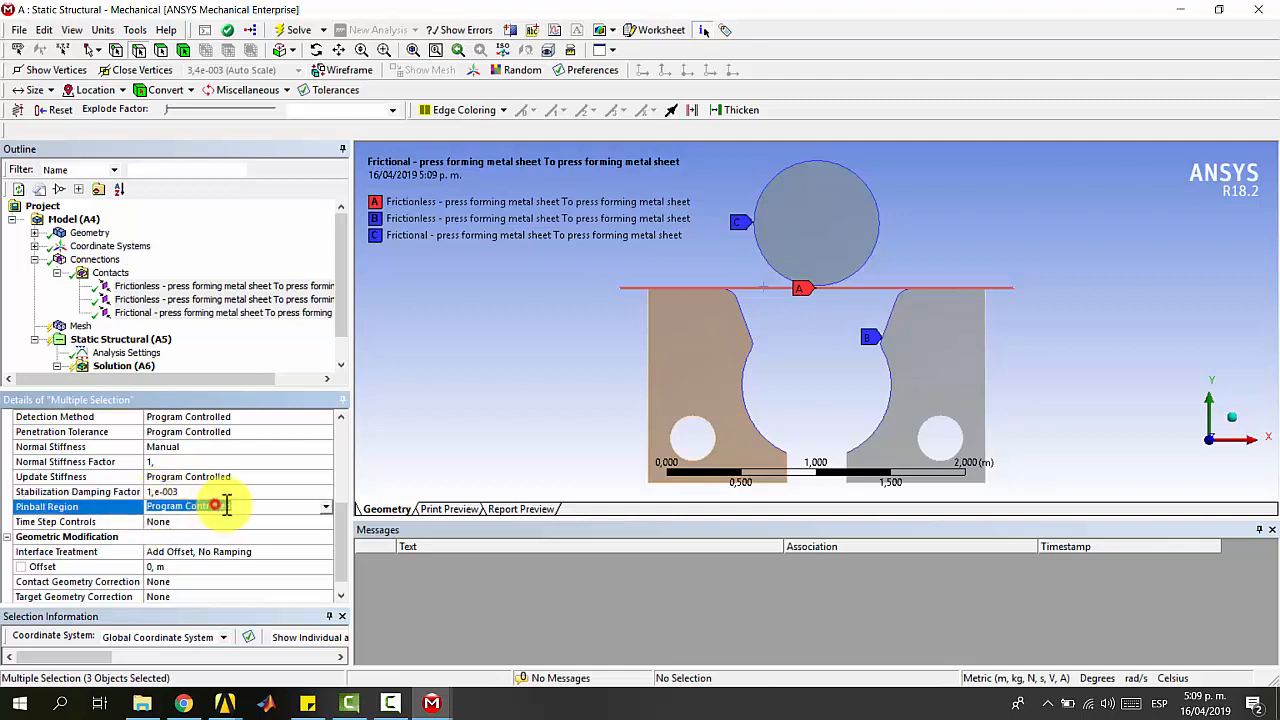
left_click(325, 507)
left_click(249, 531)
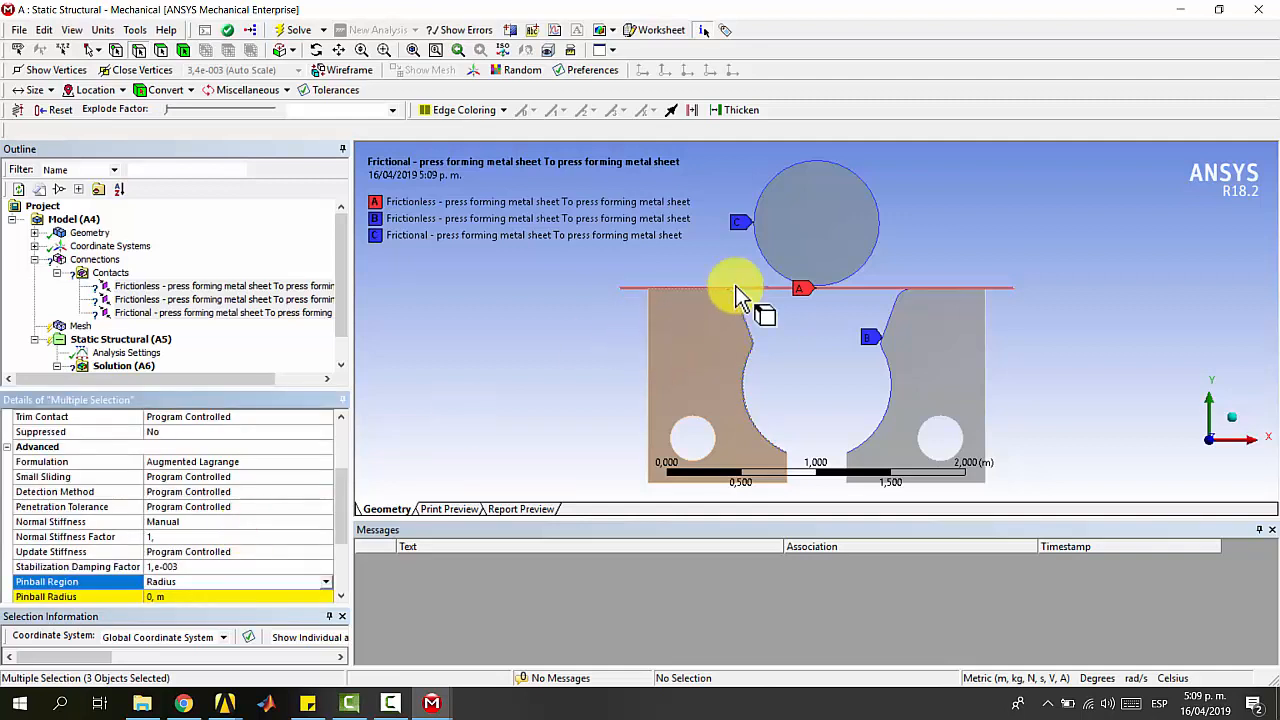
scroll(814, 286, "up", 5)
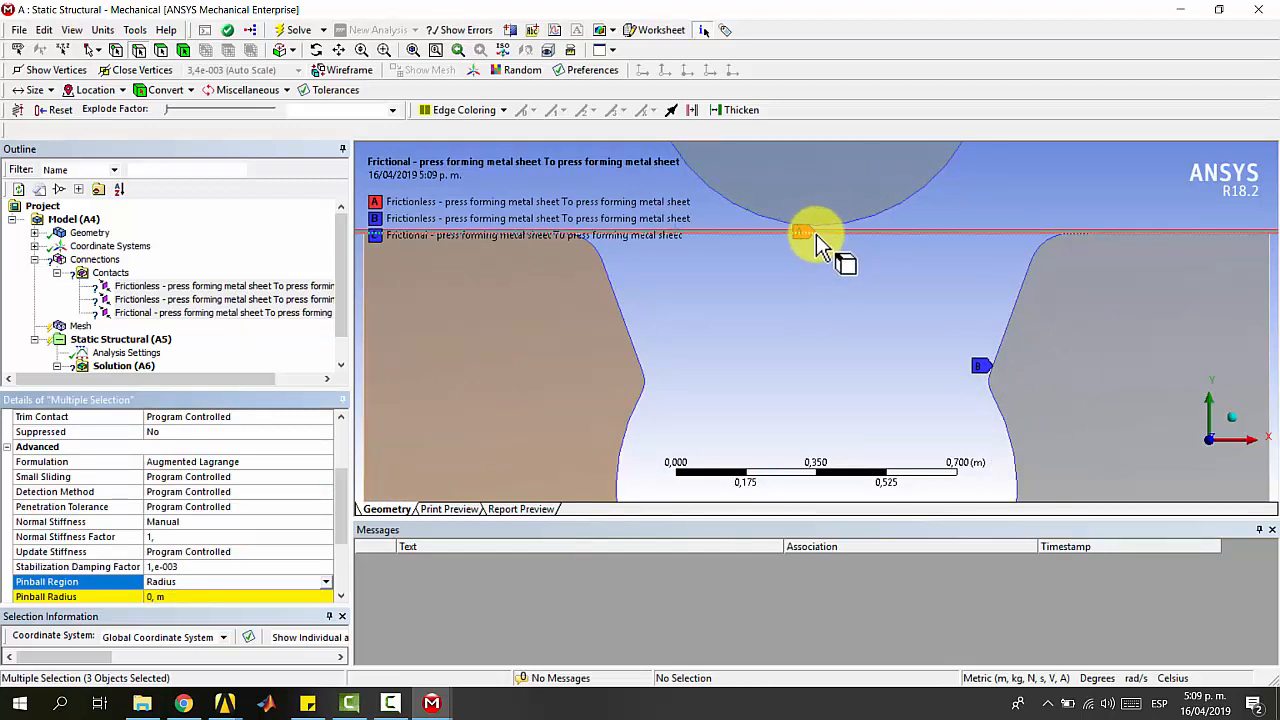
scroll(816, 236, "down", 2)
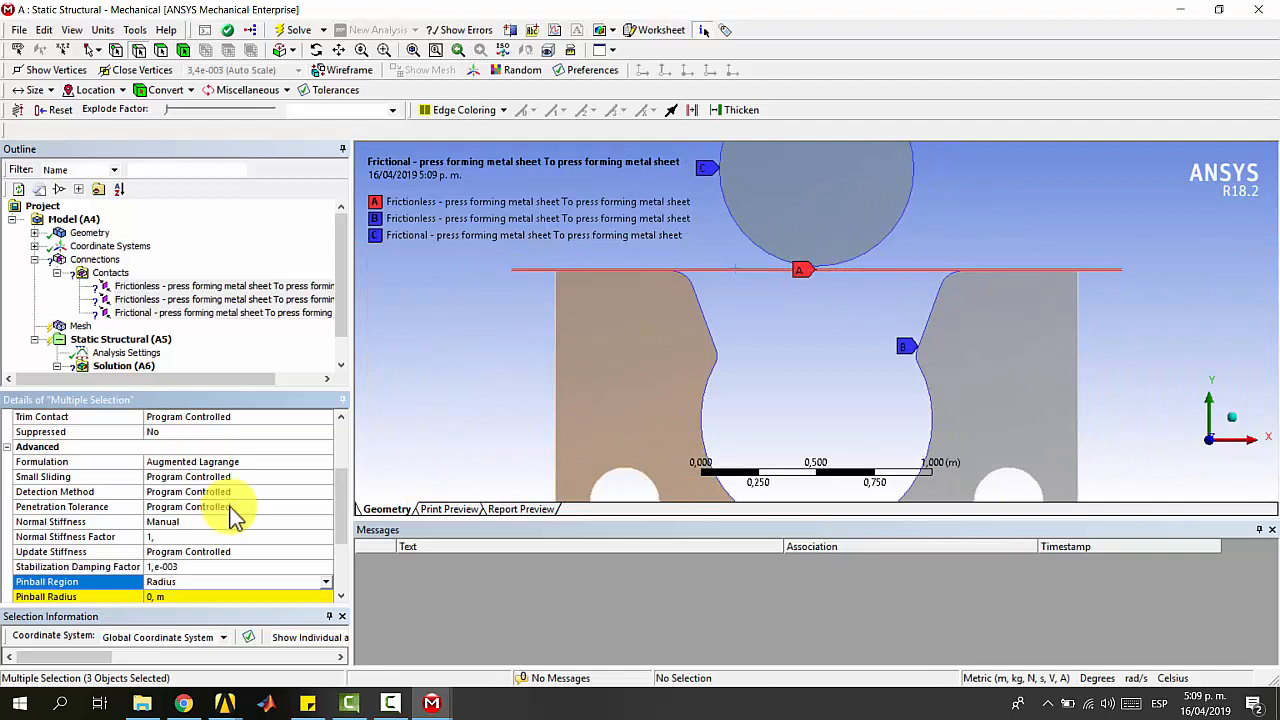
scroll(420, 430, "down", 3)
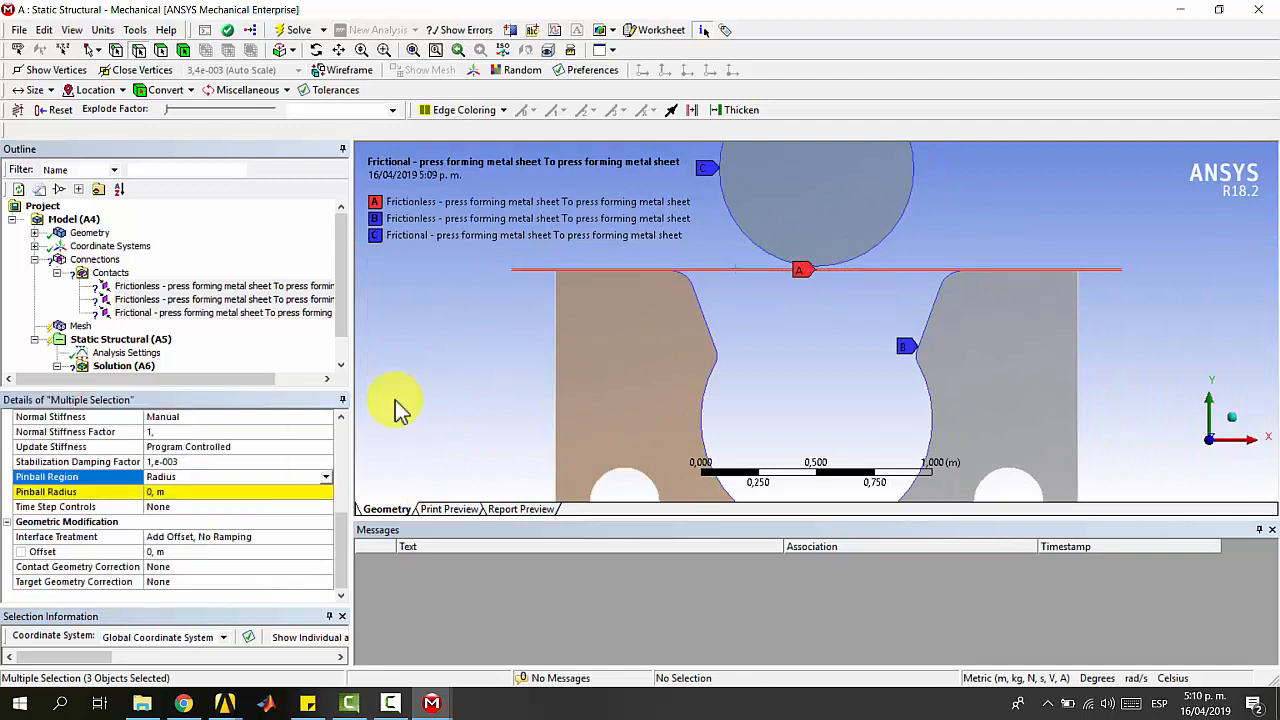
left_click(175, 491)
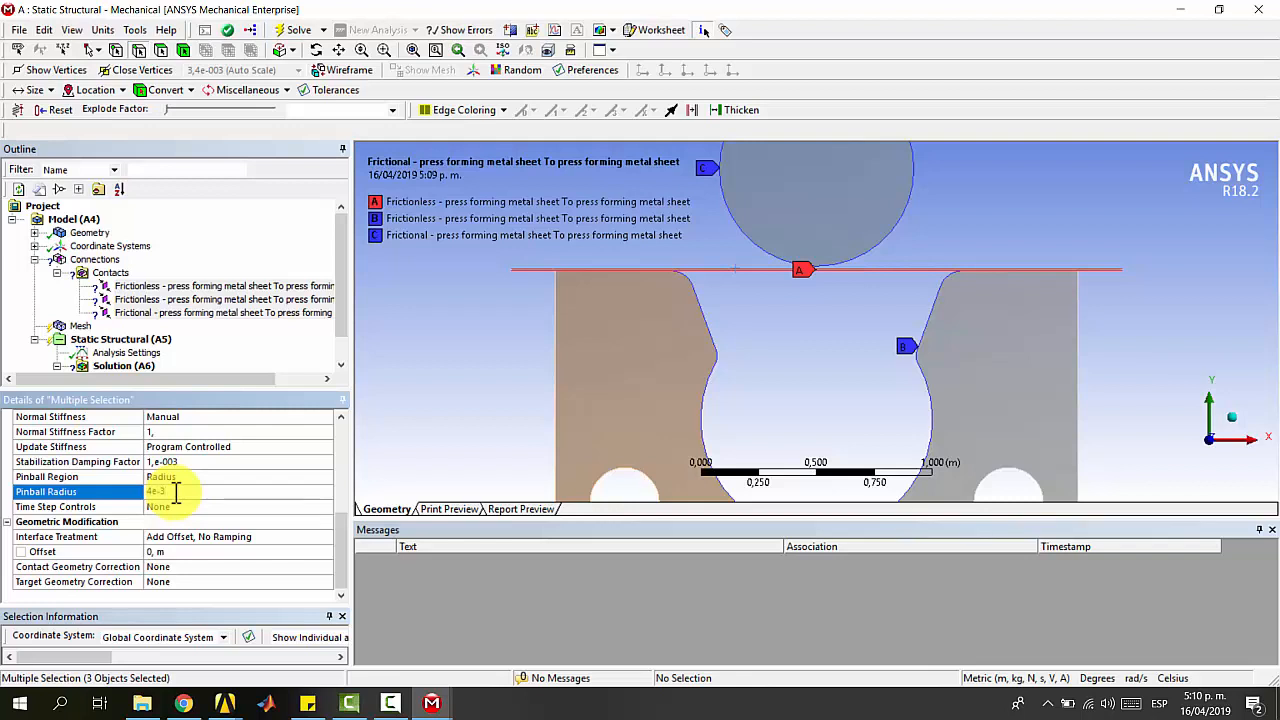
key("Return")
left_click(175, 491)
scroll(800, 258, "up", 2)
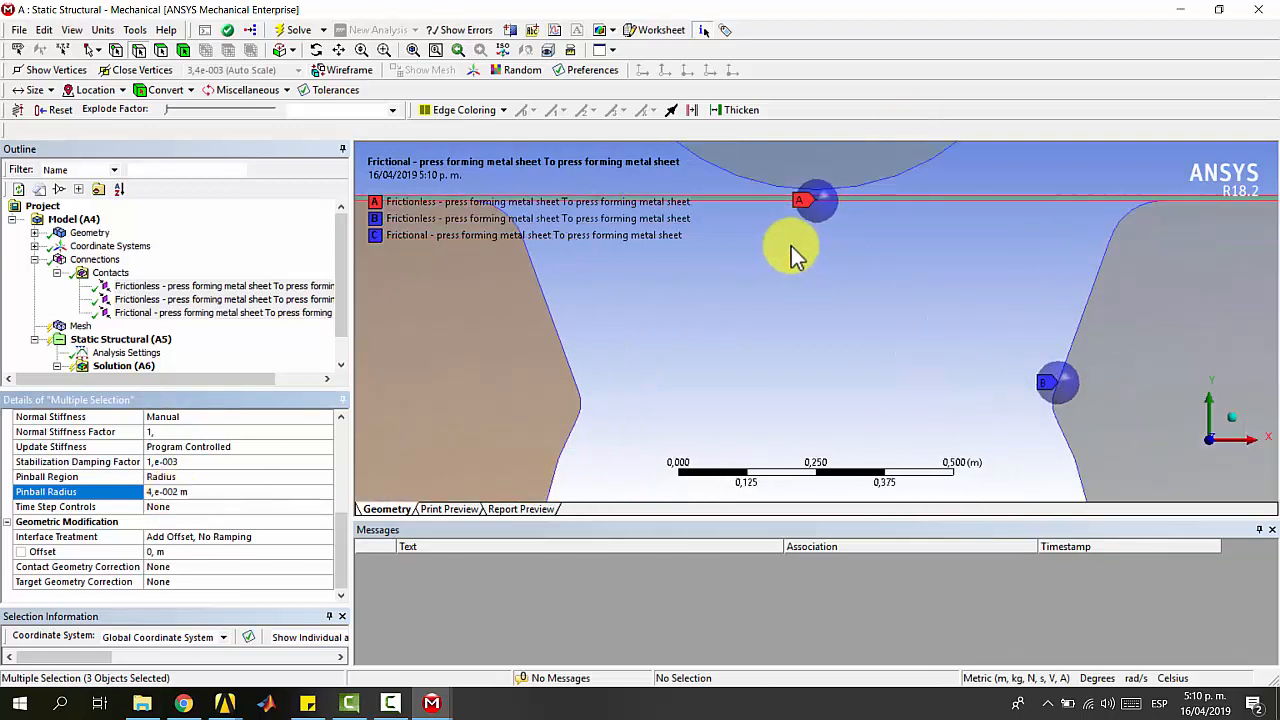
- Examine the contact pinball regions around the punch, sheet and supports against the gaps between the bodies
middle_click_drag(855, 210, 857, 300, "ctrl")
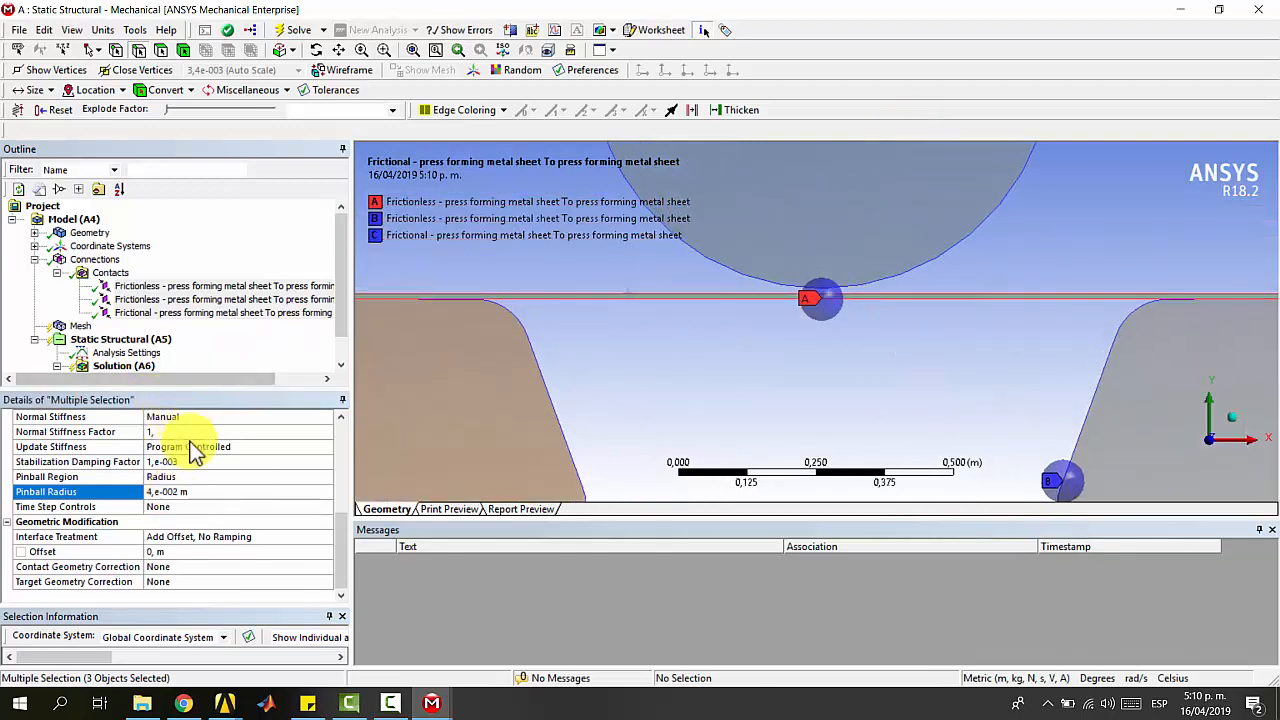
scroll(716, 356, "down", 2)
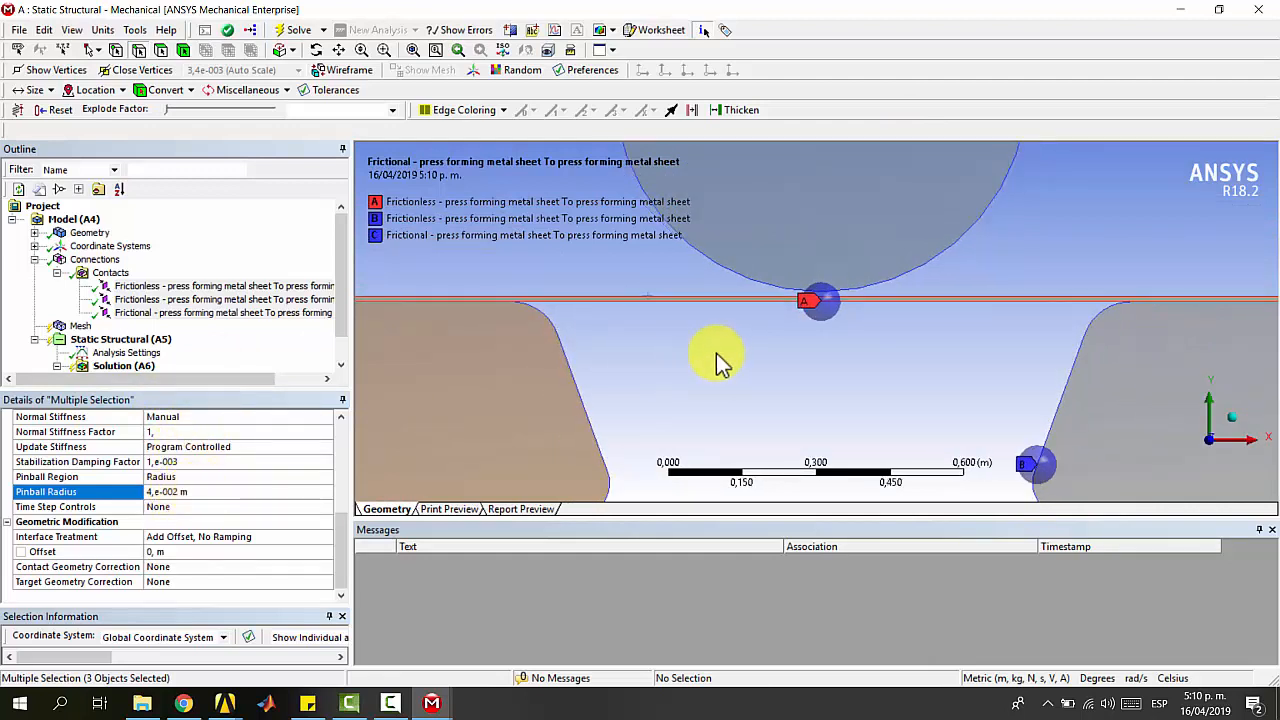
scroll(840, 325, "down", 1)
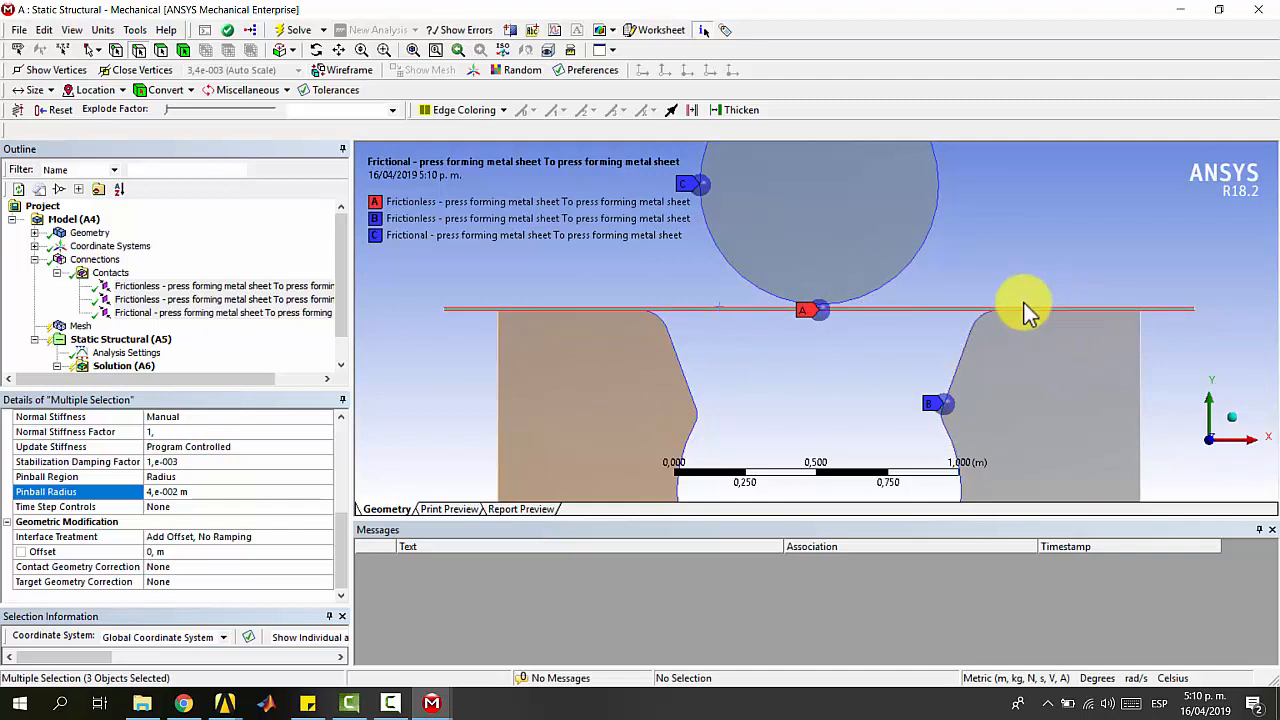
scroll(936, 311, "up", 1)
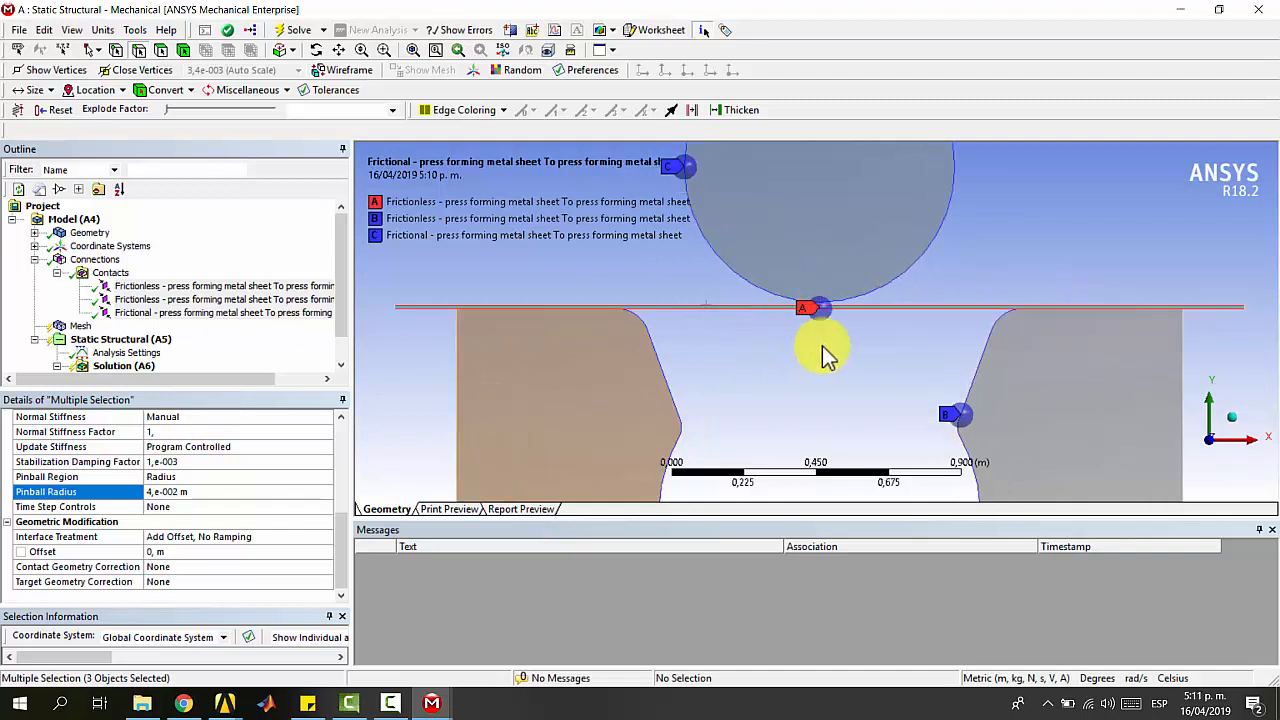
scroll(821, 300, "up", 2)
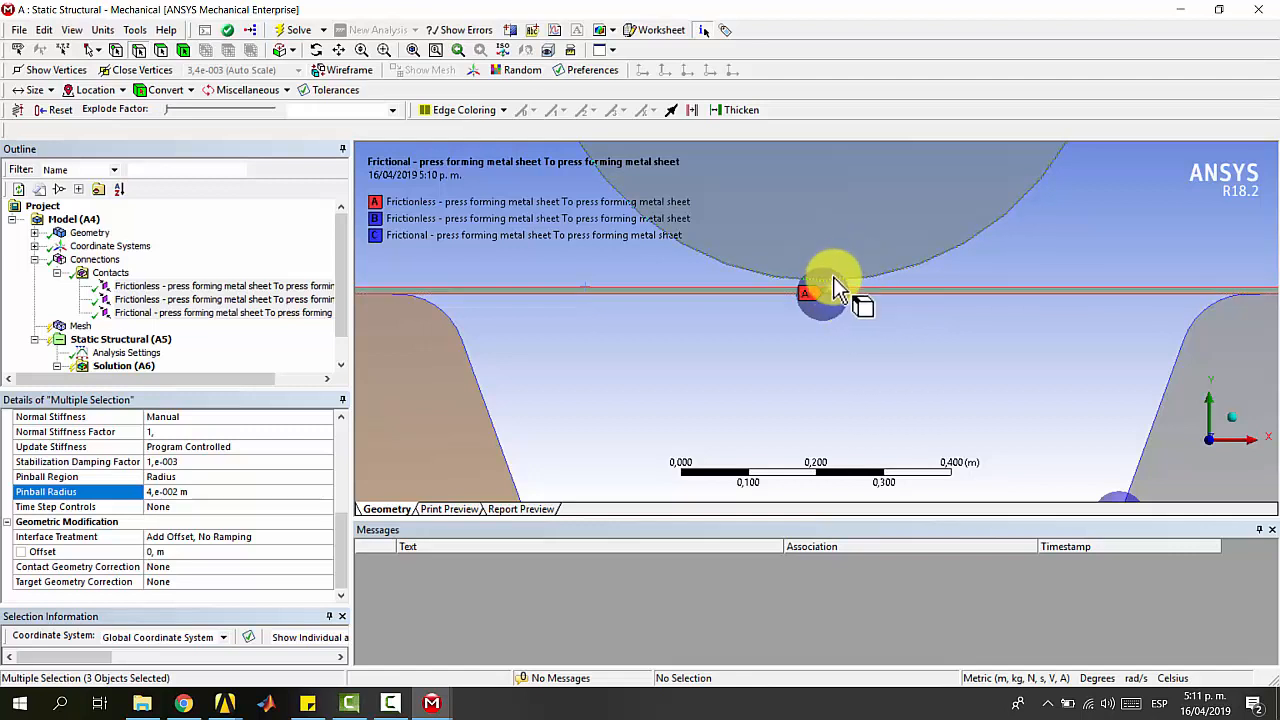
scroll(830, 282, "down", 2)
scroll(824, 300, "down", 1)
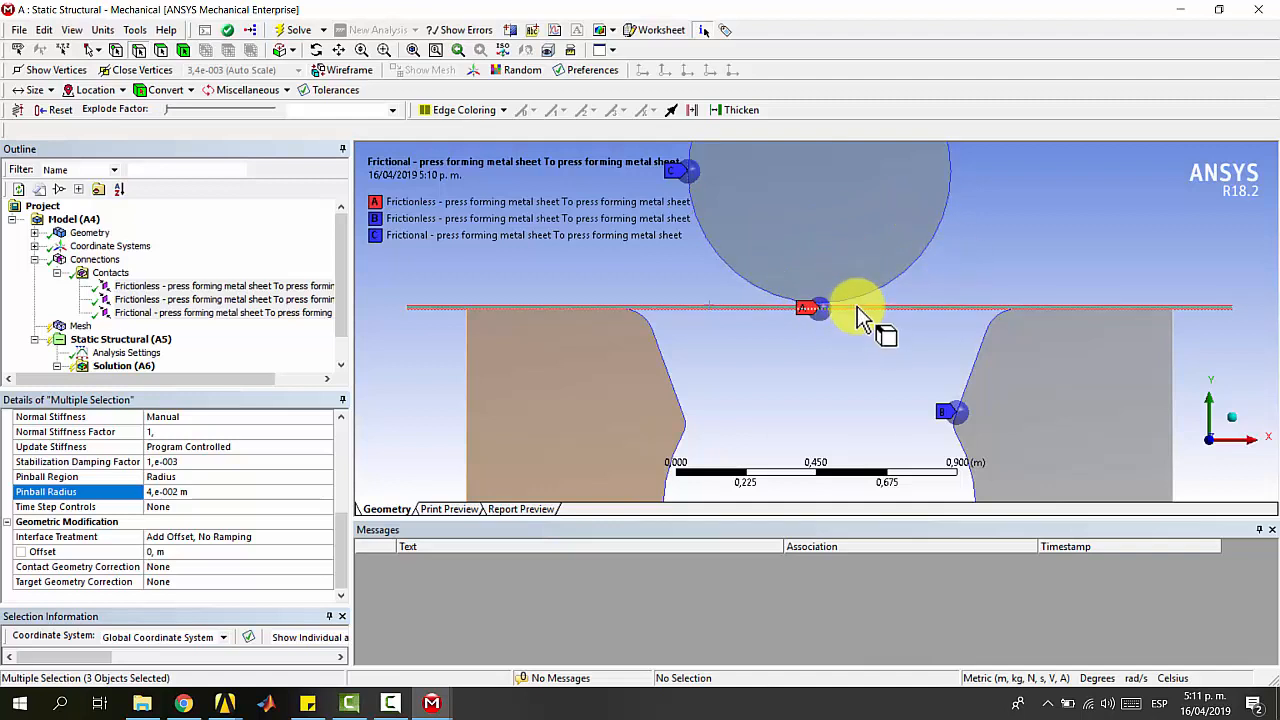
scroll(843, 312, "up", 3)
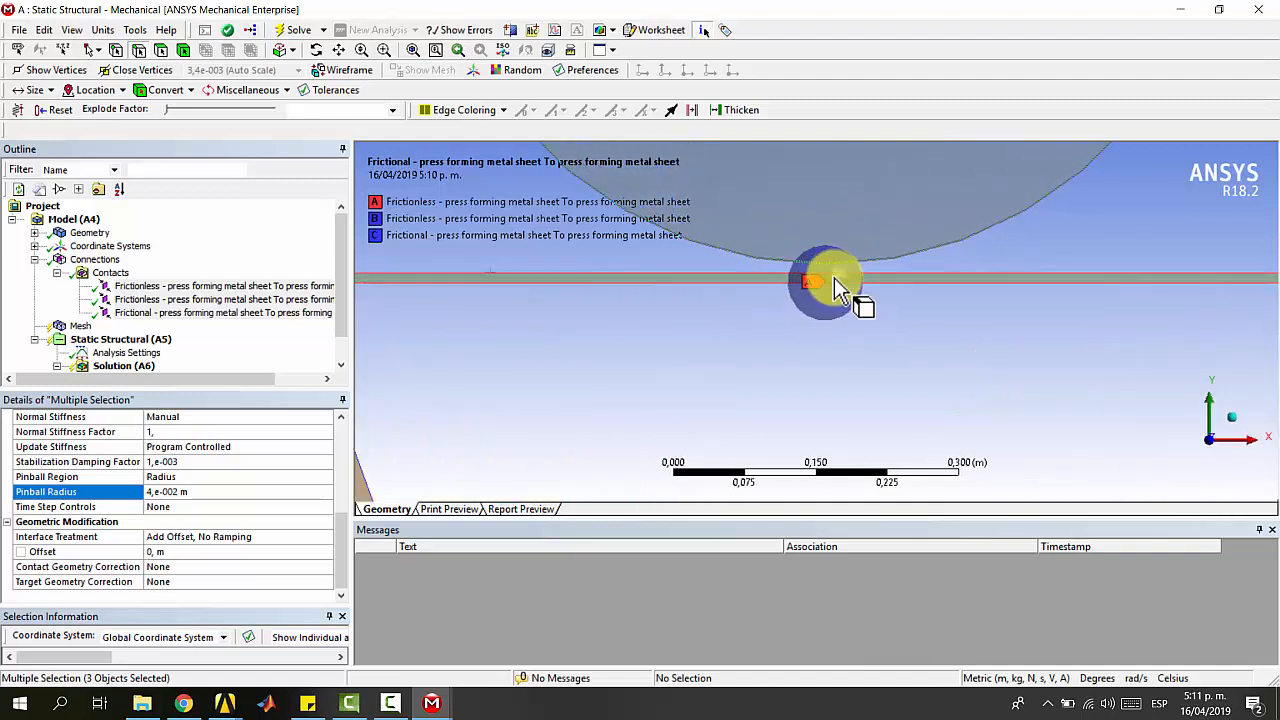
scroll(843, 280, "up", 1)
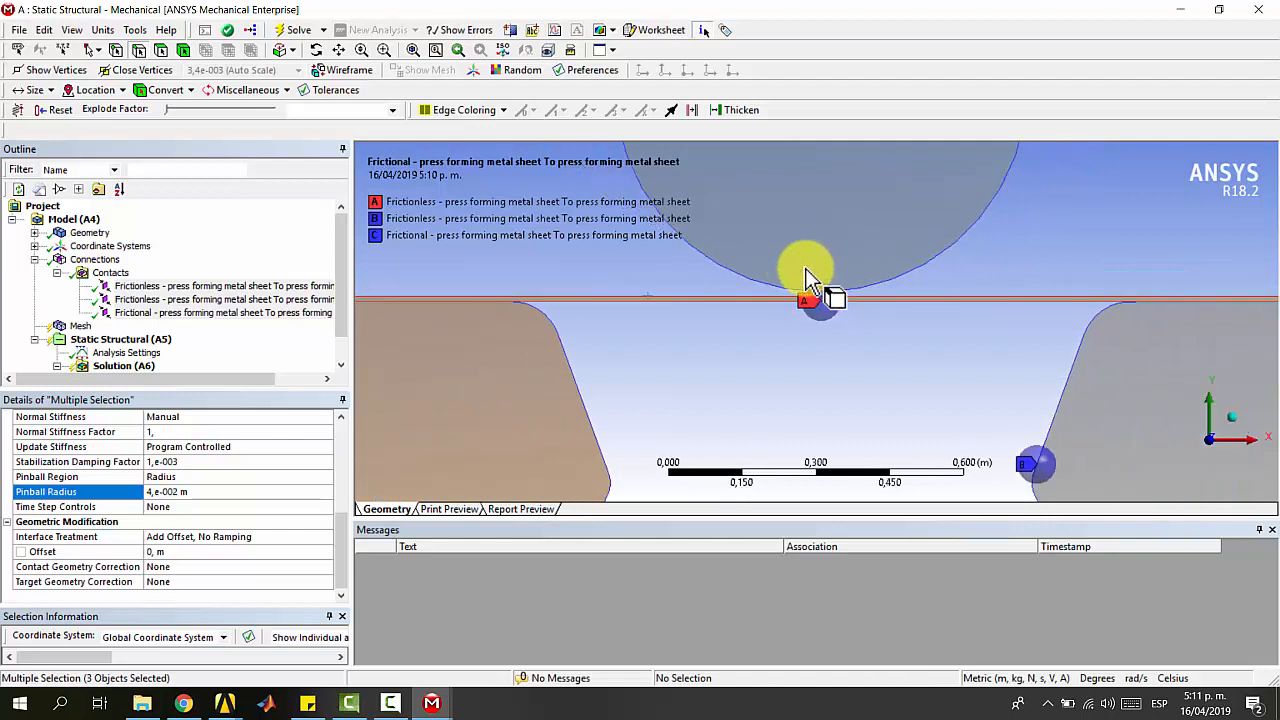
- Close Mechanical and open the Static Structural system's geometry for editing in DesignModeler
left_click(1258, 9)
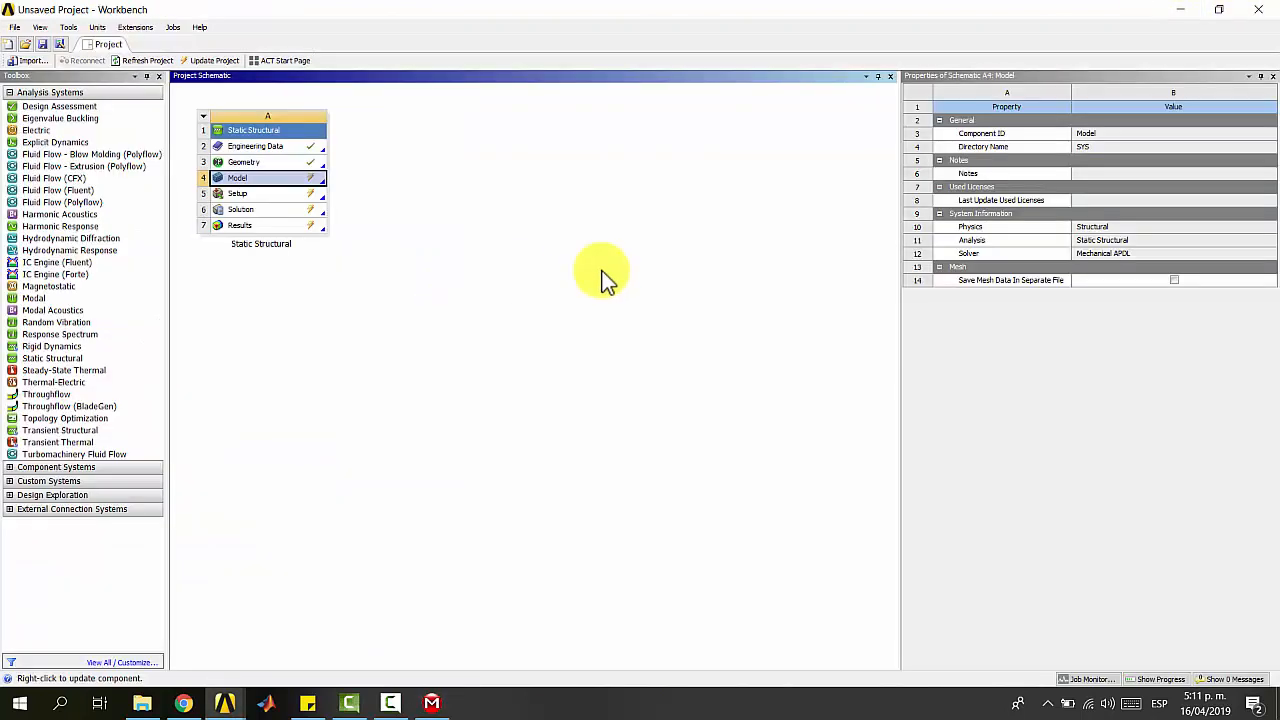
left_click(257, 161)
right_click(276, 166)
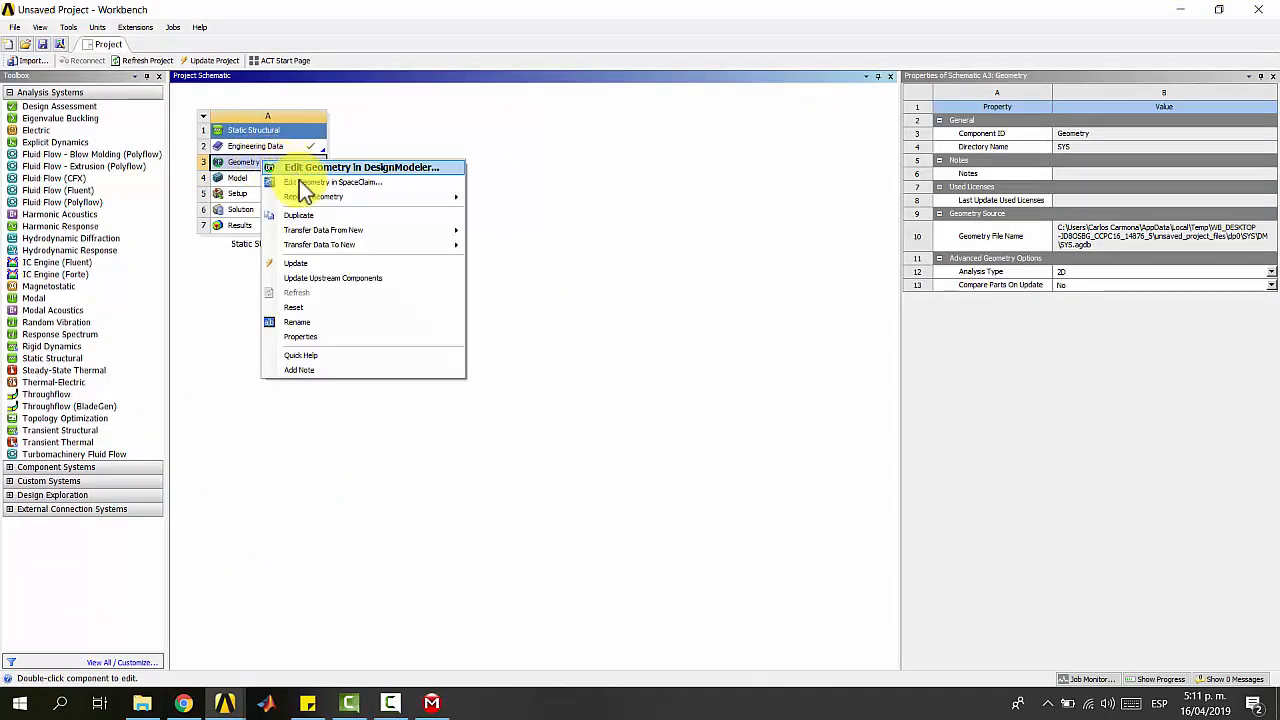
left_click(309, 167)
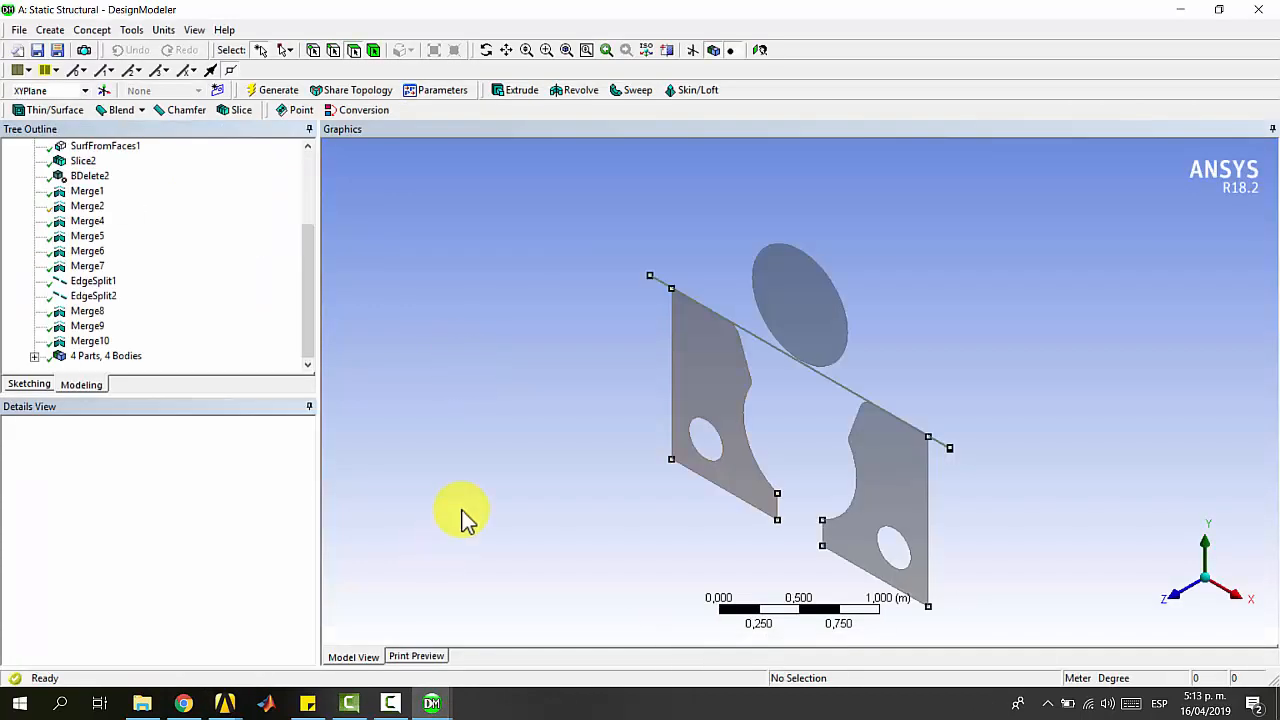
- Create a Translate body transformation and assign the circular punch as its body
left_click(52, 30)
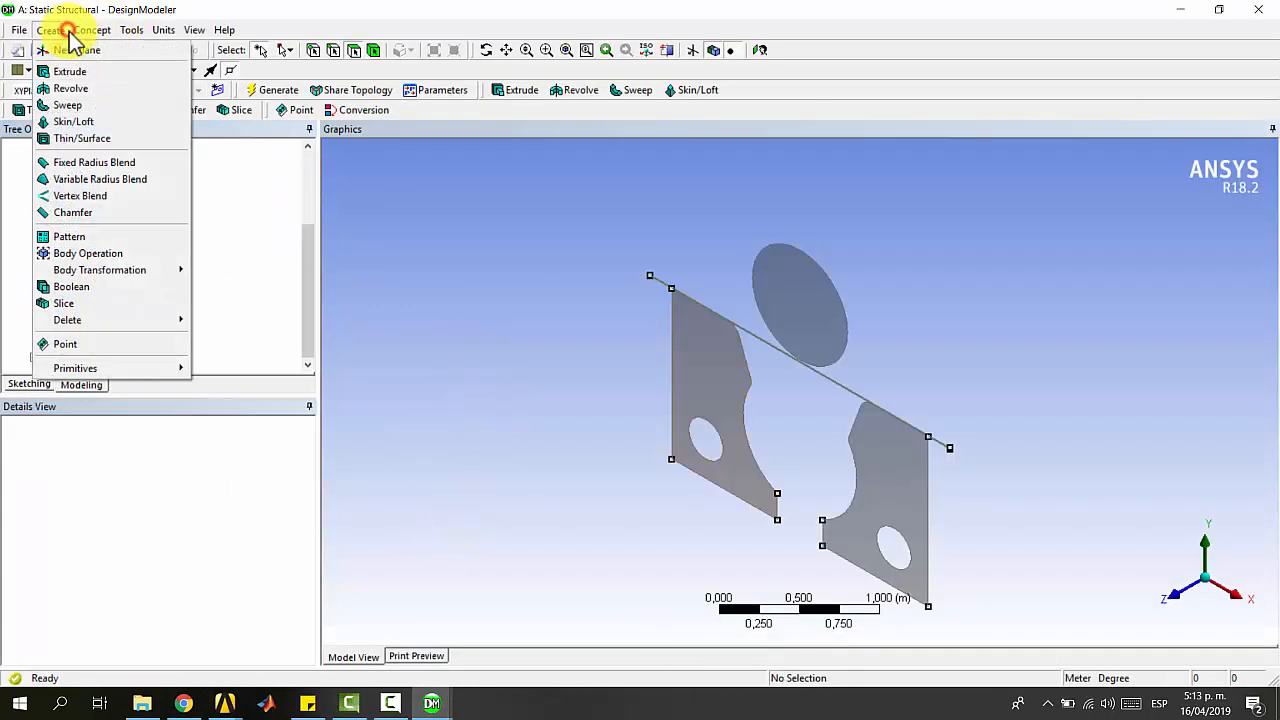
mouse_move(105, 272)
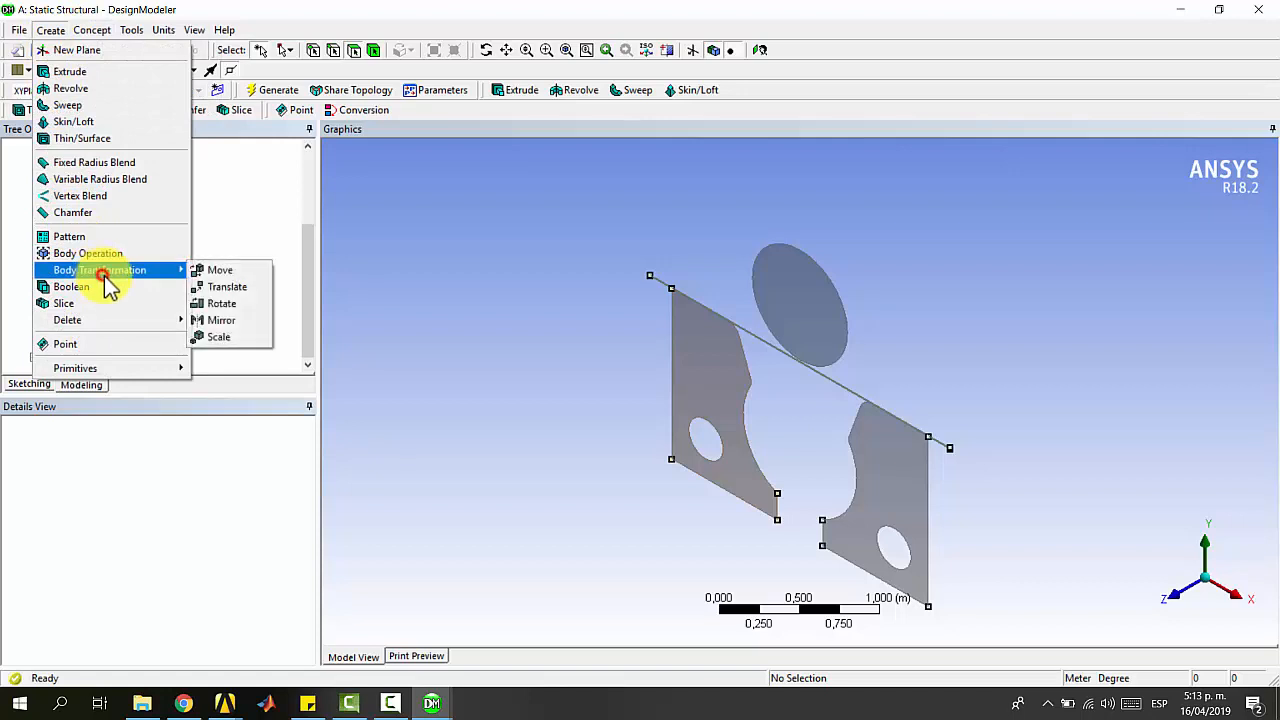
left_click(222, 286)
left_click(782, 255)
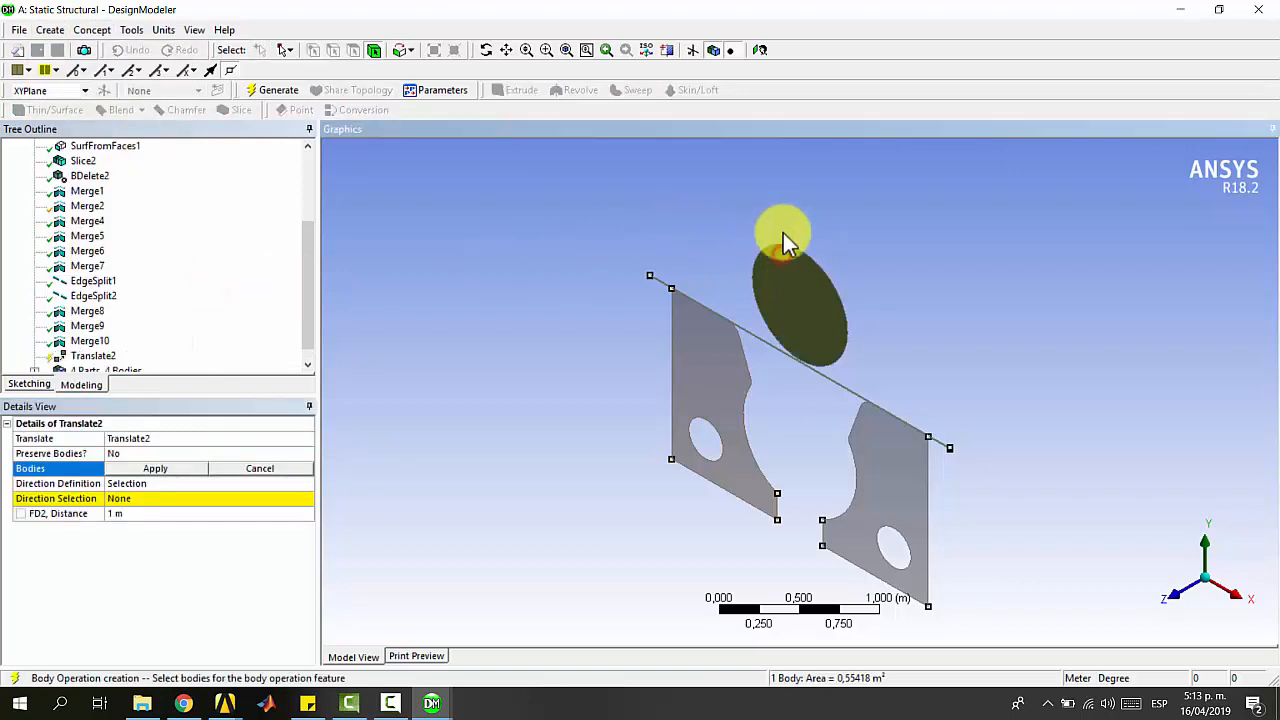
left_click(161, 468)
left_click(156, 512)
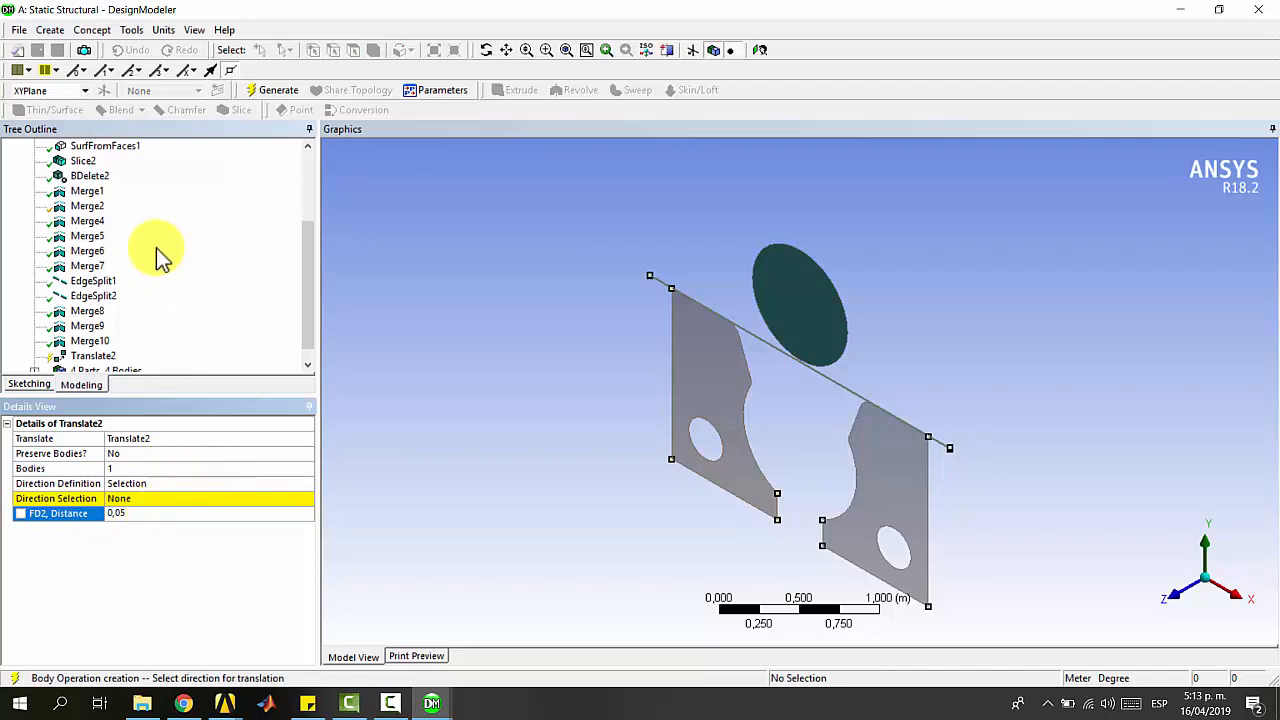
scroll(157, 251, "up", 3)
left_click(90, 178)
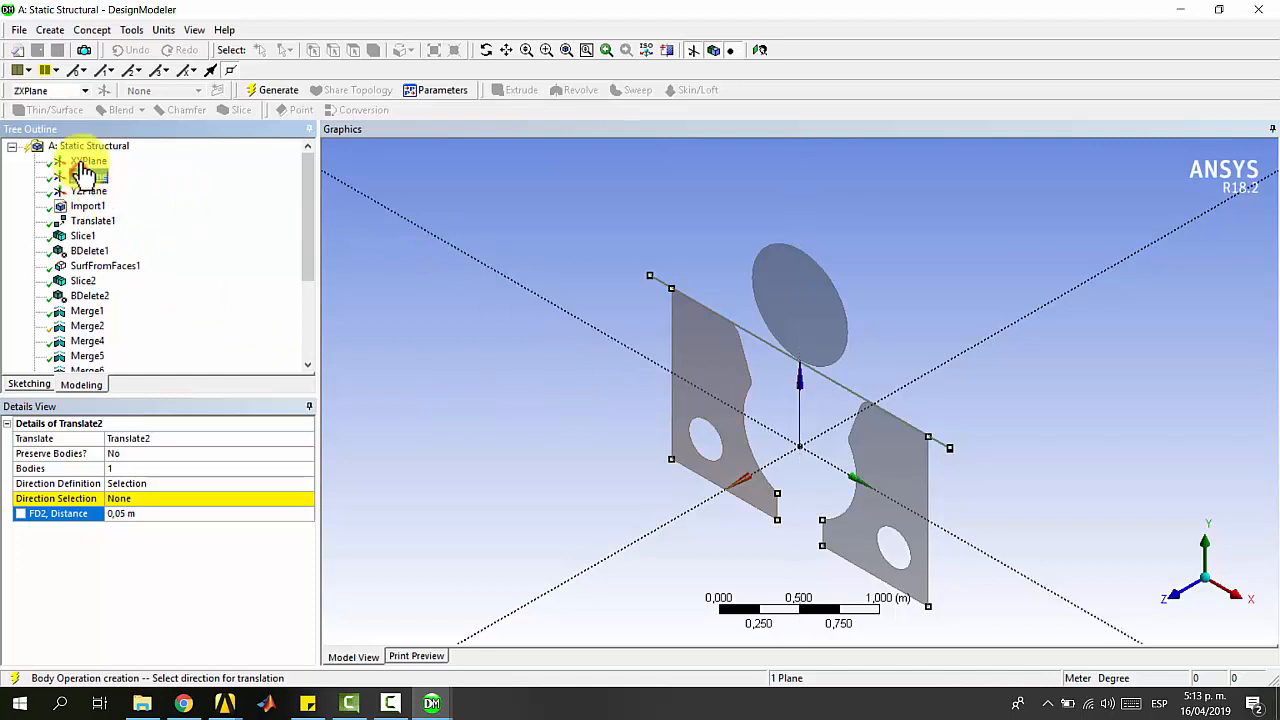
- Define the punch translation by Coordinates with a Y offset of 0,05 m and generate it
left_click(152, 484)
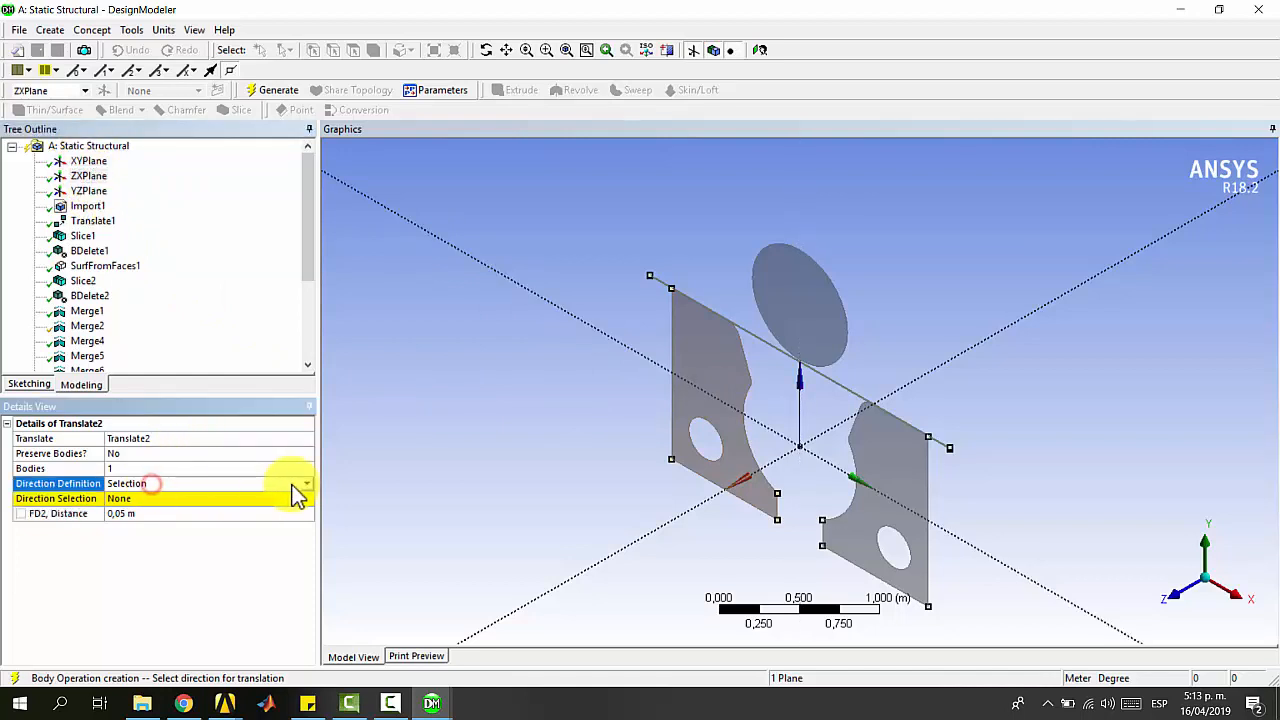
left_click(307, 486)
left_click(260, 506)
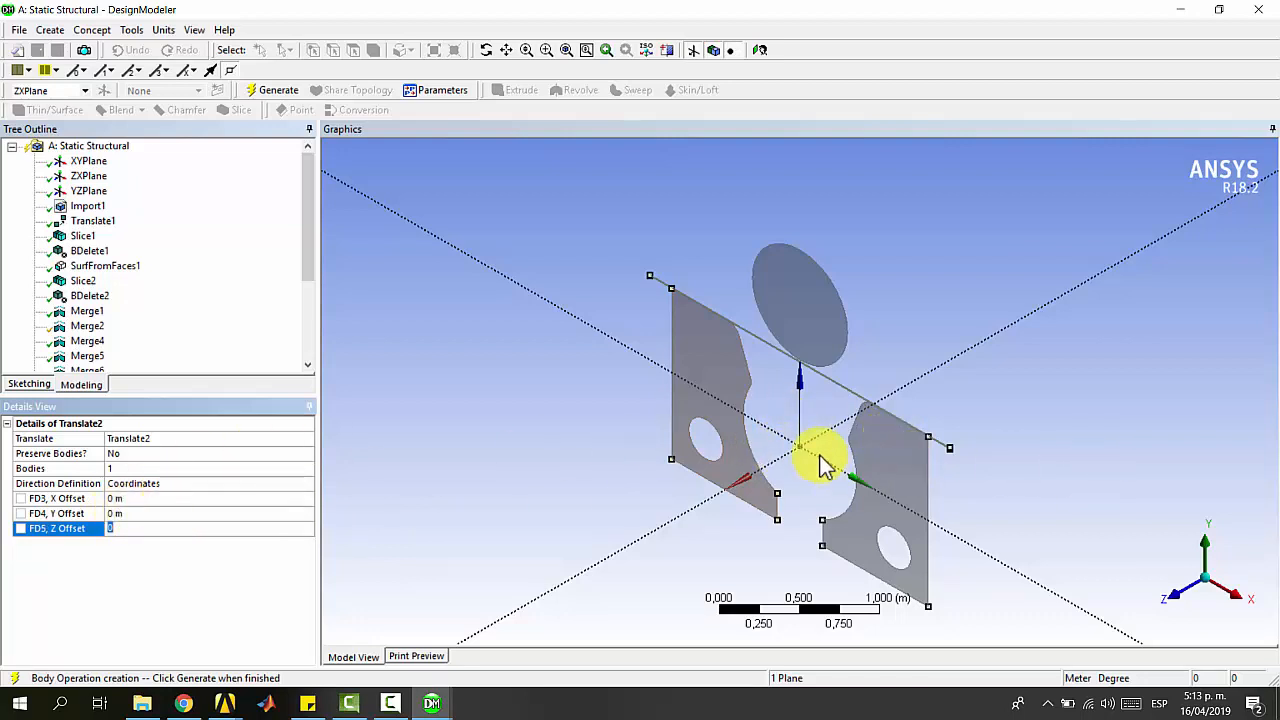
scroll(829, 462, "up", 2)
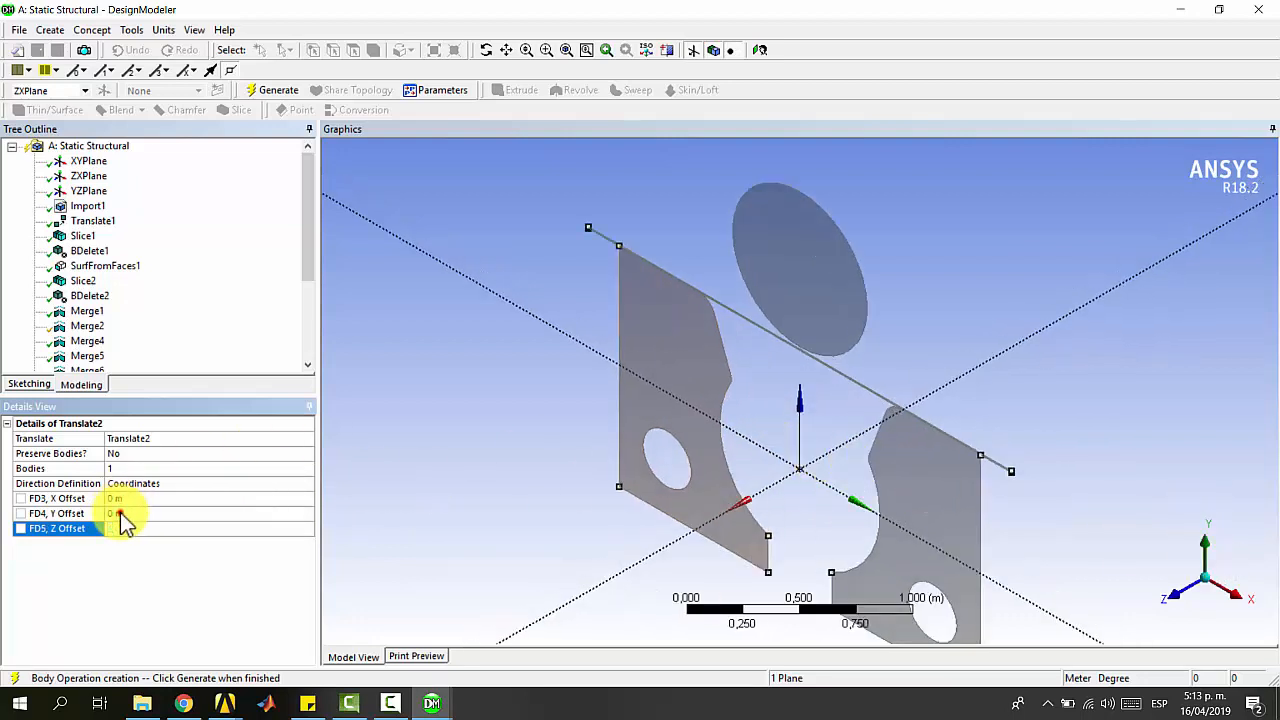
left_click(120, 513)
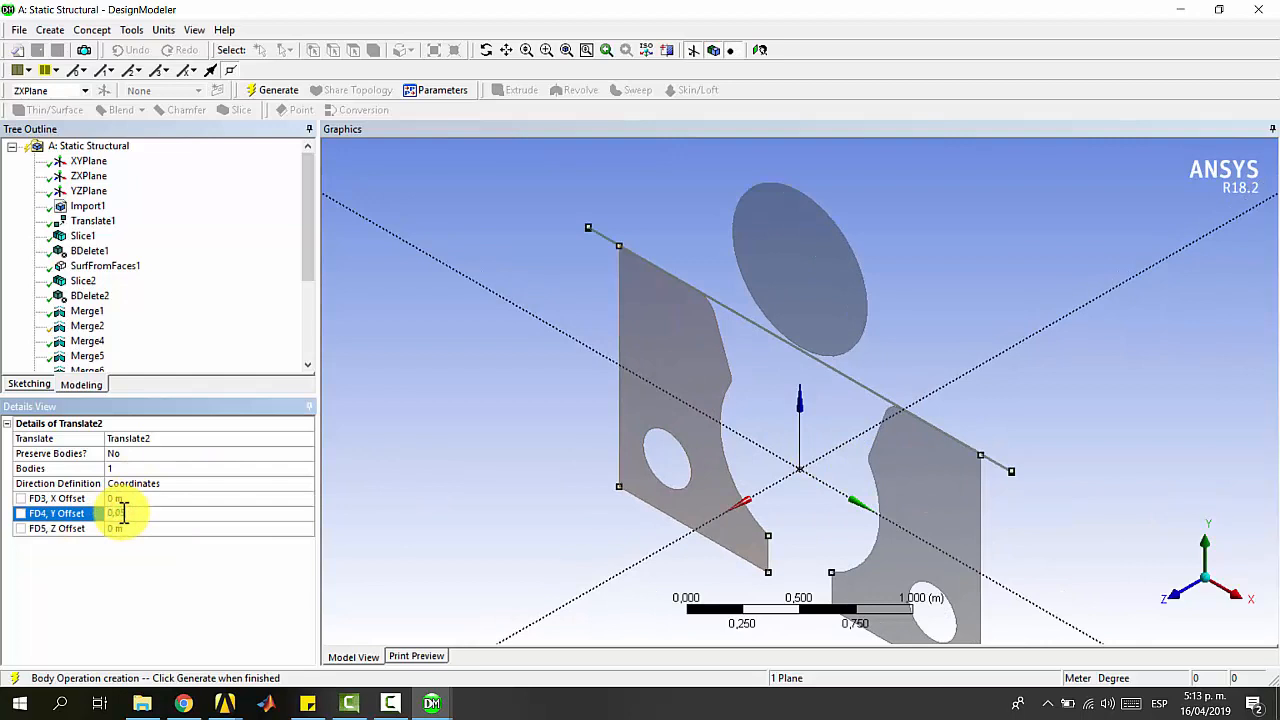
key("Return")
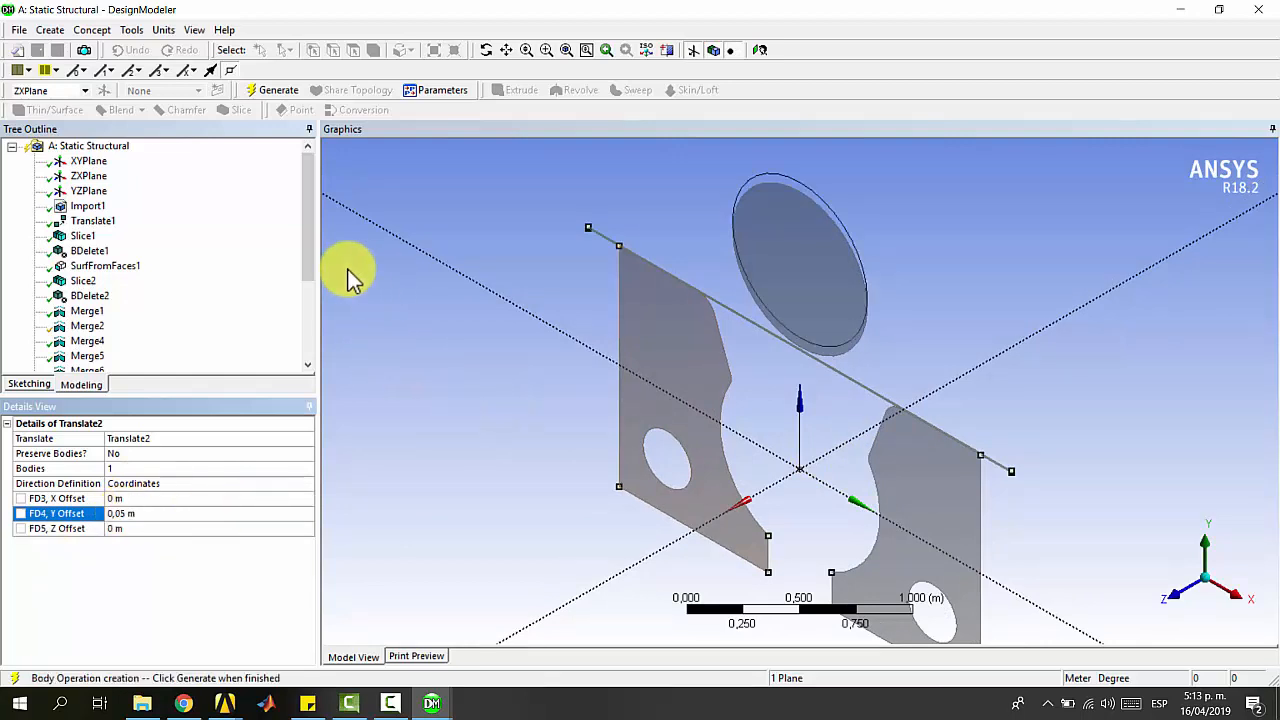
left_click(262, 92)
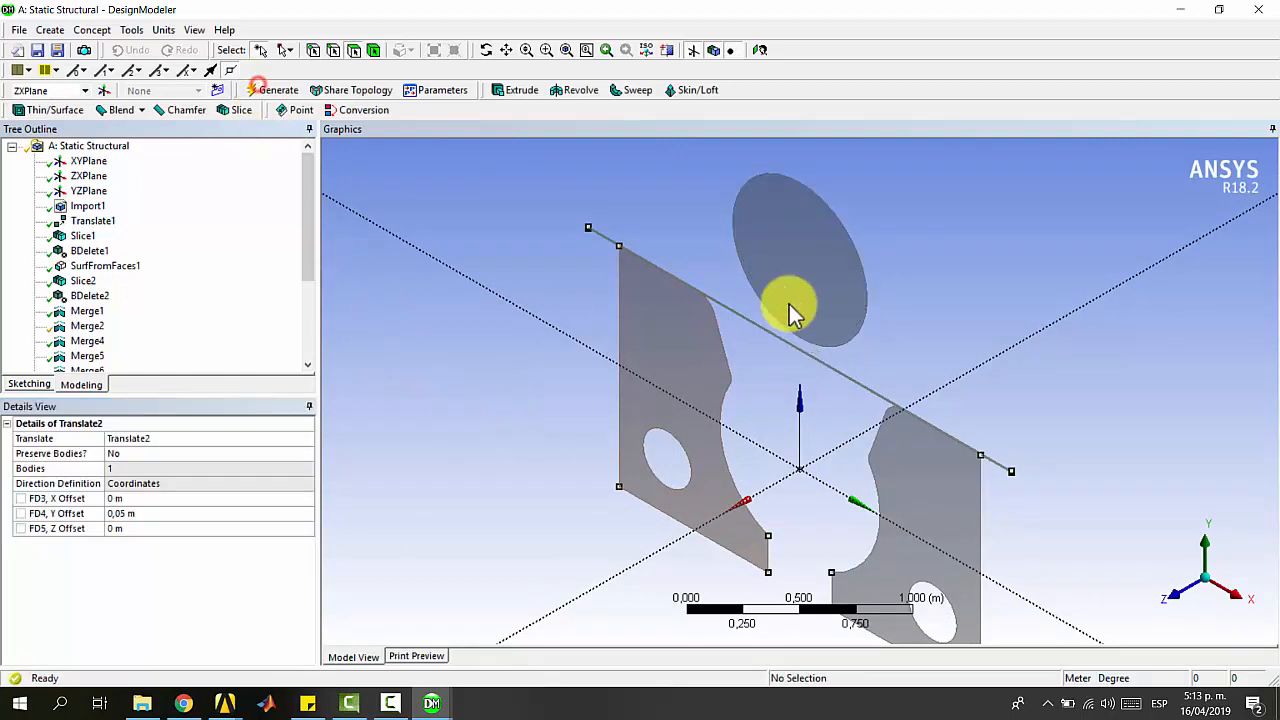
- Create another Translate body transformation and assign the left support as its body
left_click(670, 325)
left_click(872, 460)
left_click(633, 371)
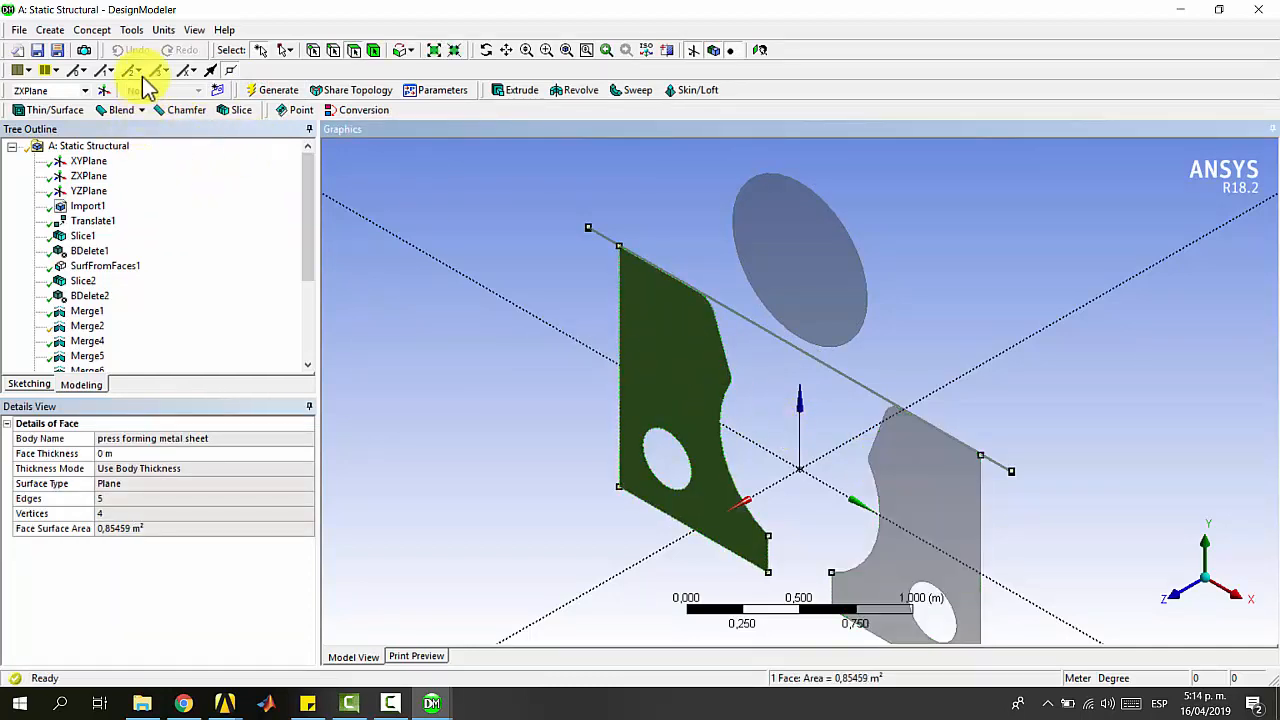
left_click(50, 29)
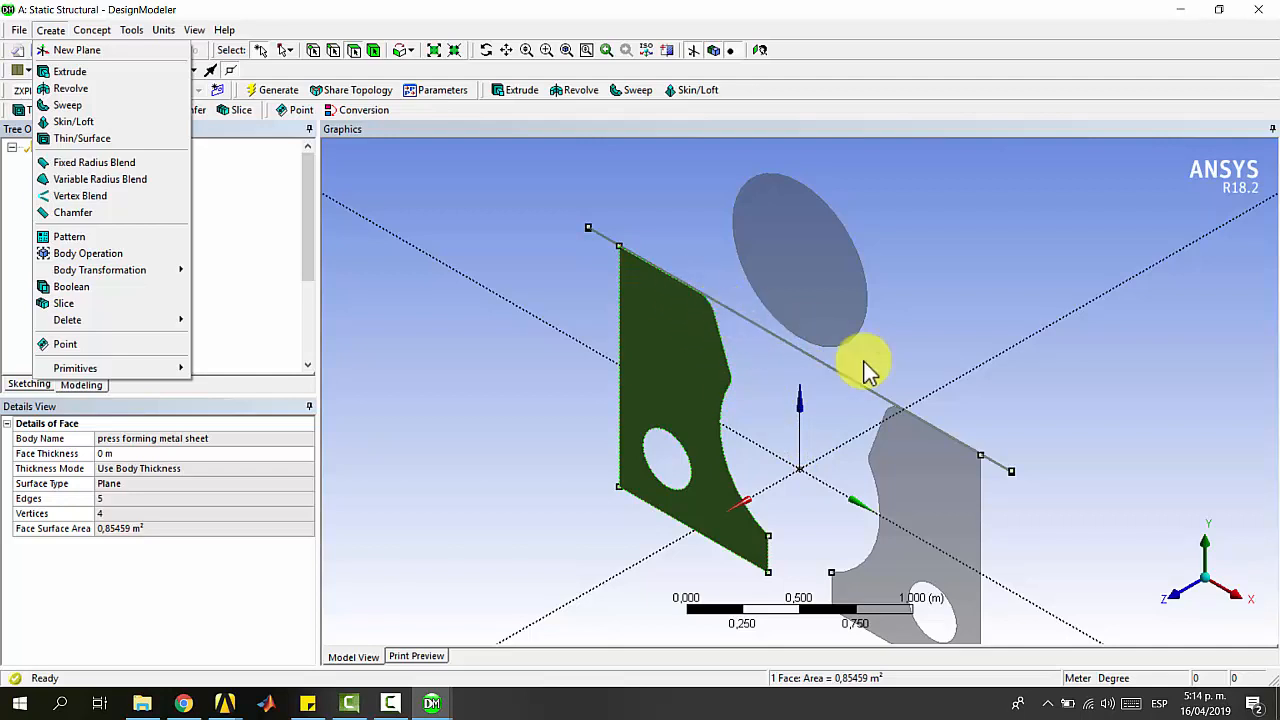
mouse_move(137, 279)
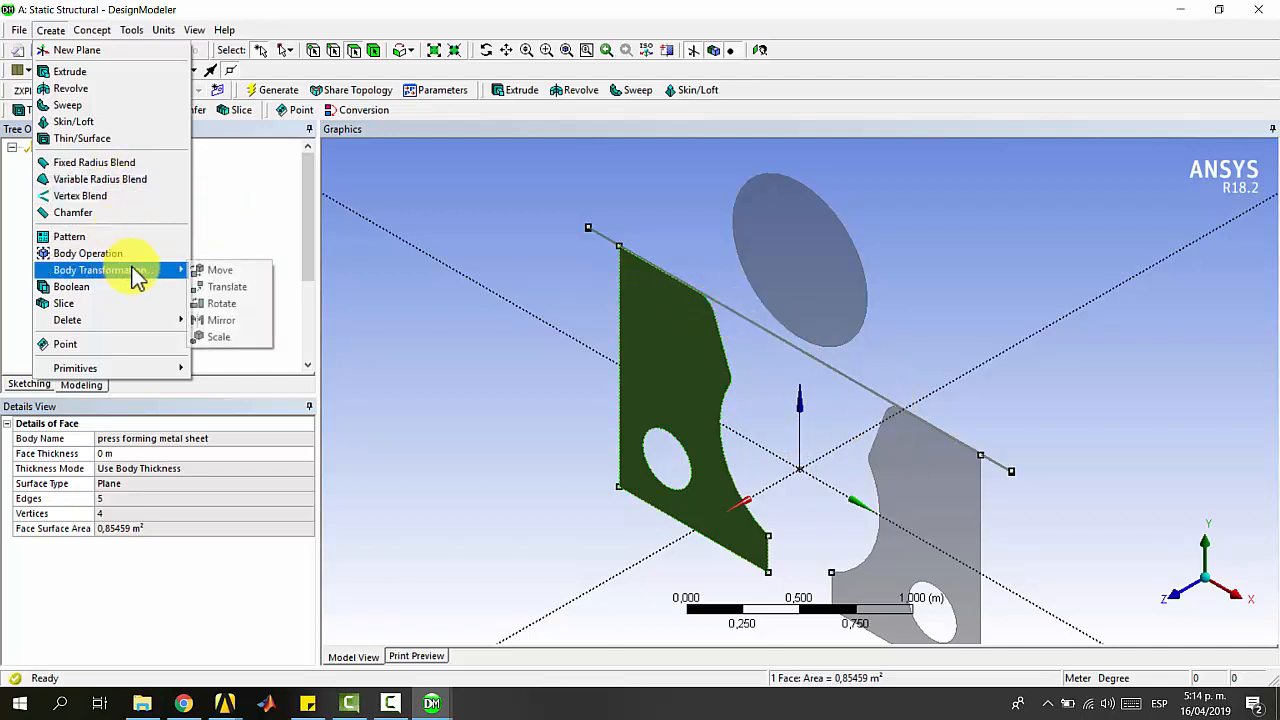
left_click(238, 296)
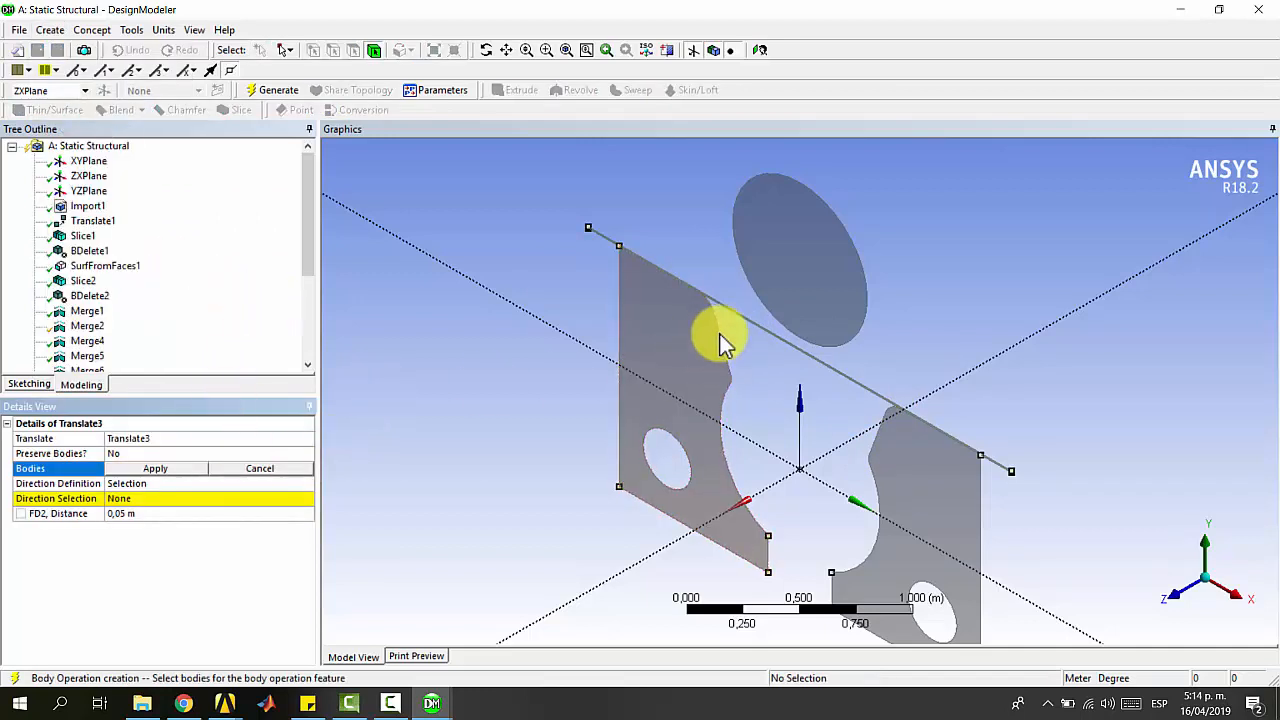
left_click(675, 372)
left_click(137, 469)
left_click(136, 499)
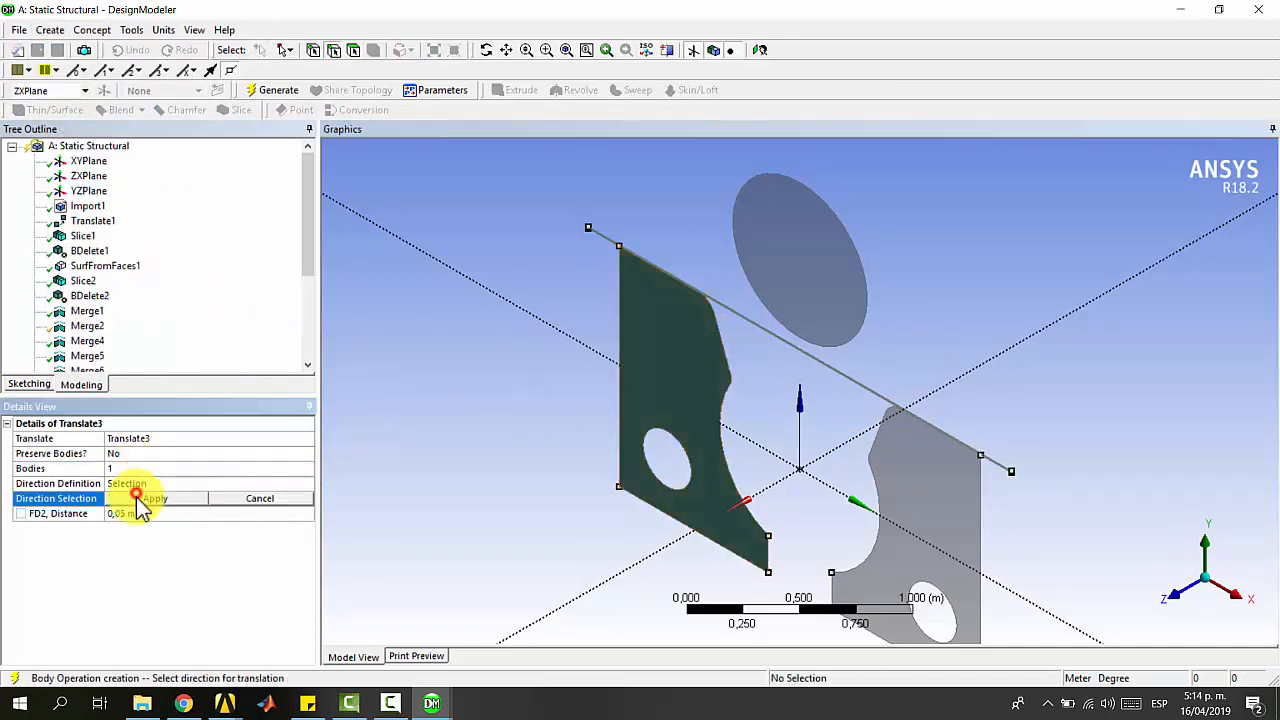
left_click(136, 499)
- Define the left support's translation by Coordinates with an X offset of -0,05 m and generate it
left_click(140, 483)
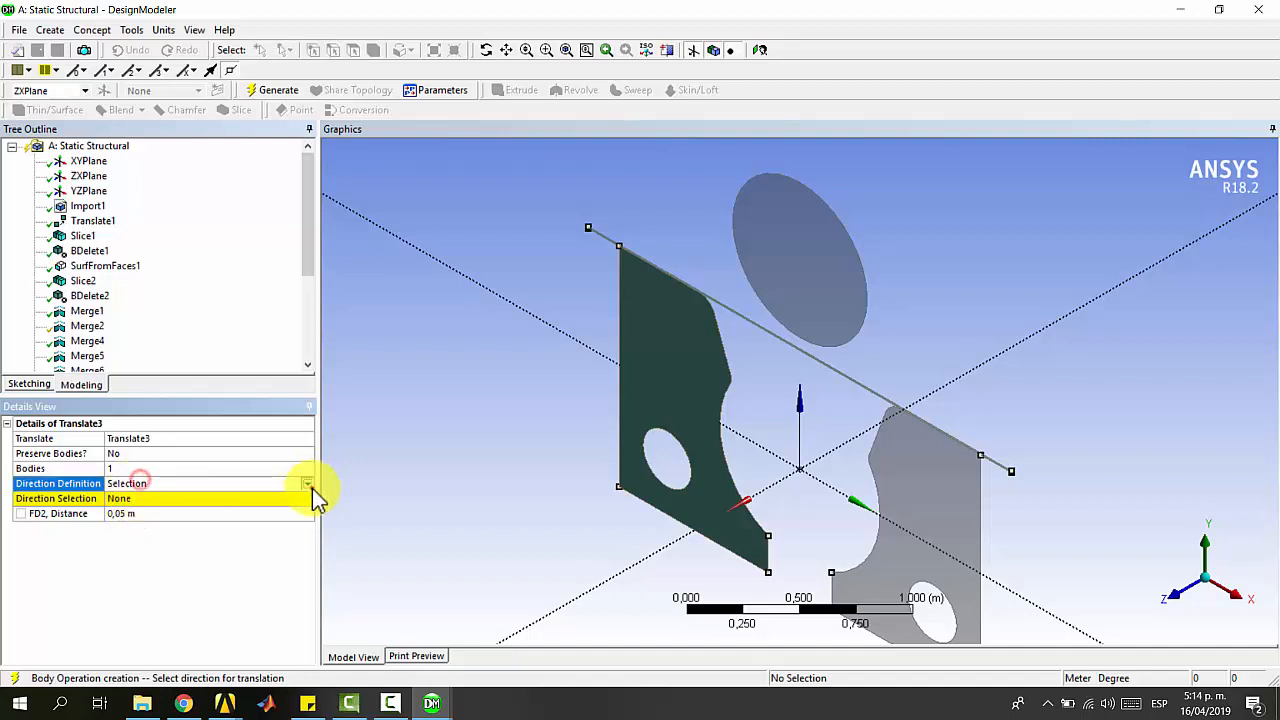
left_click(308, 485)
left_click(258, 505)
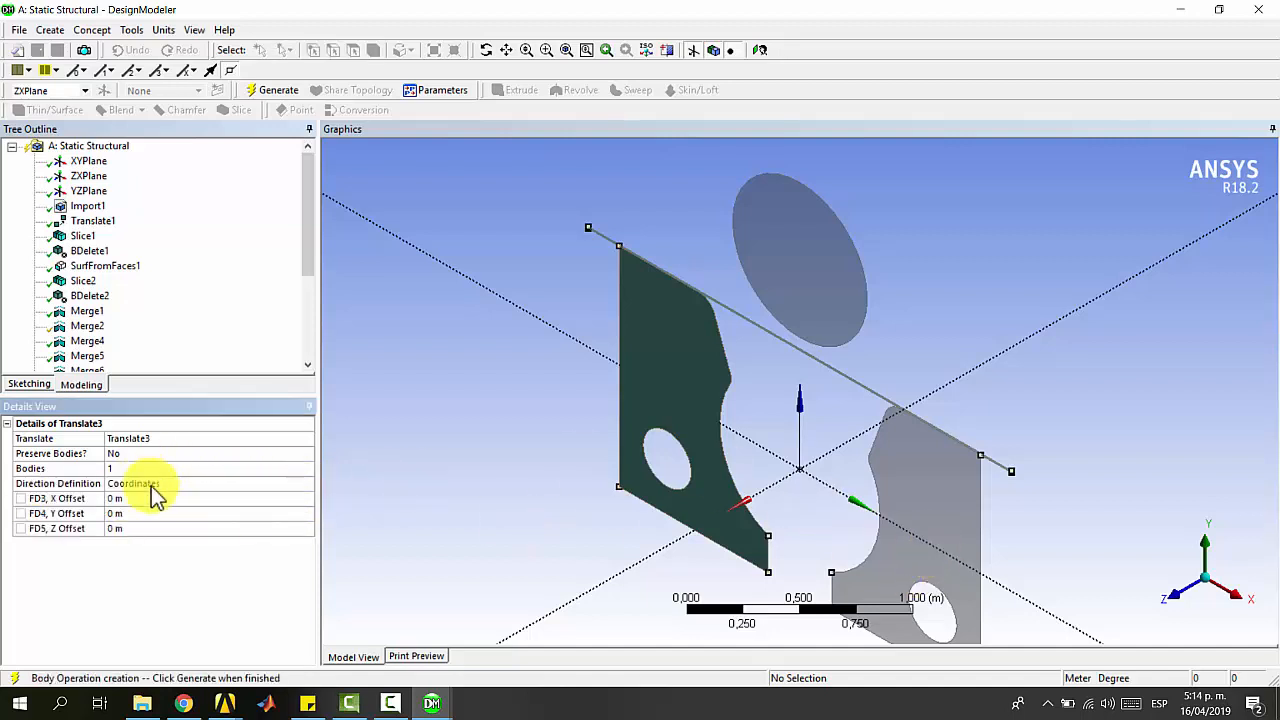
left_click(125, 497)
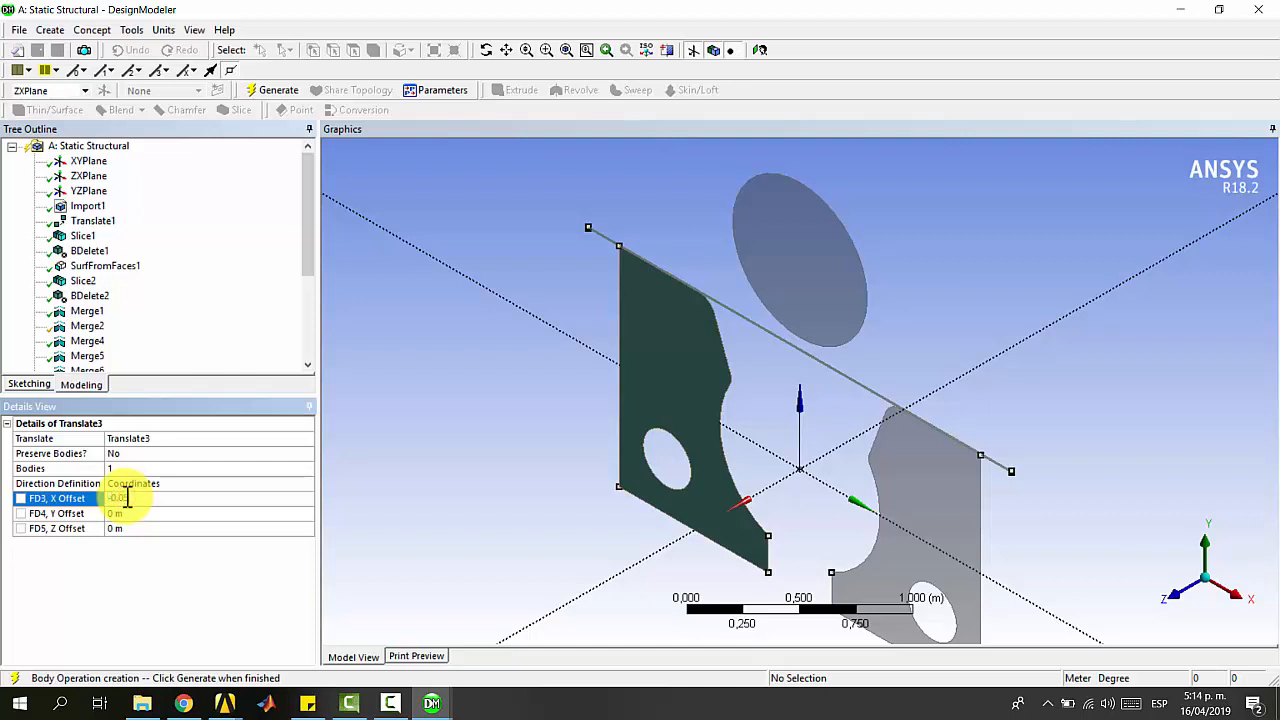
type("-0.05")
key("Return")
left_click(703, 444)
left_click(174, 497)
type("-0,05")
key("Return")
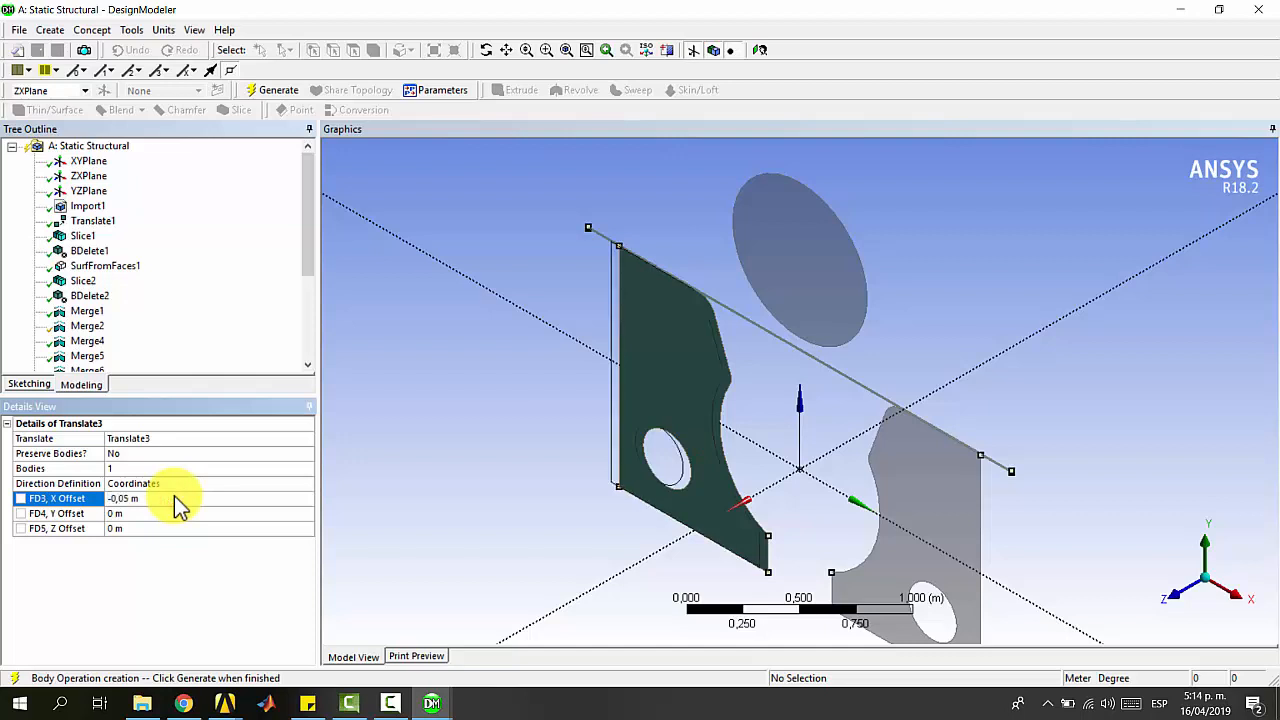
left_click(270, 92)
- Create another Translate body transformation and assign the right support as its body
left_click(50, 30)
left_click(117, 269)
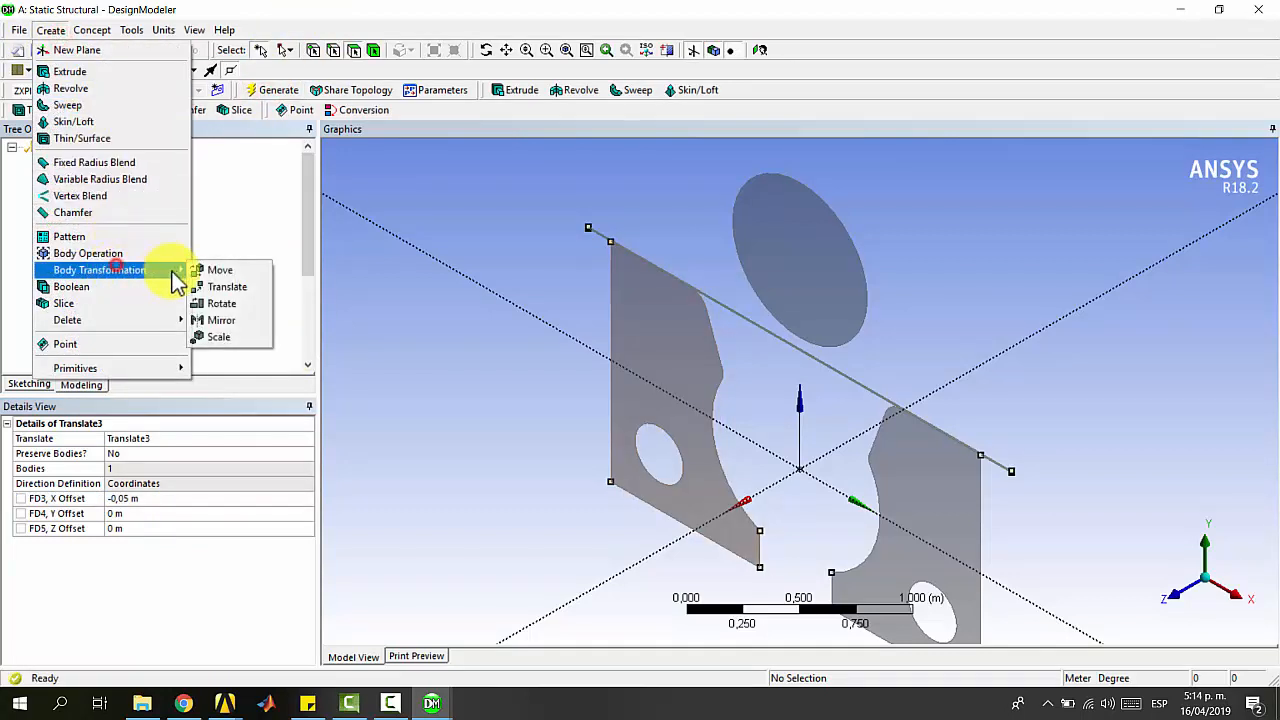
left_click(210, 286)
left_click(877, 509)
left_click(140, 469)
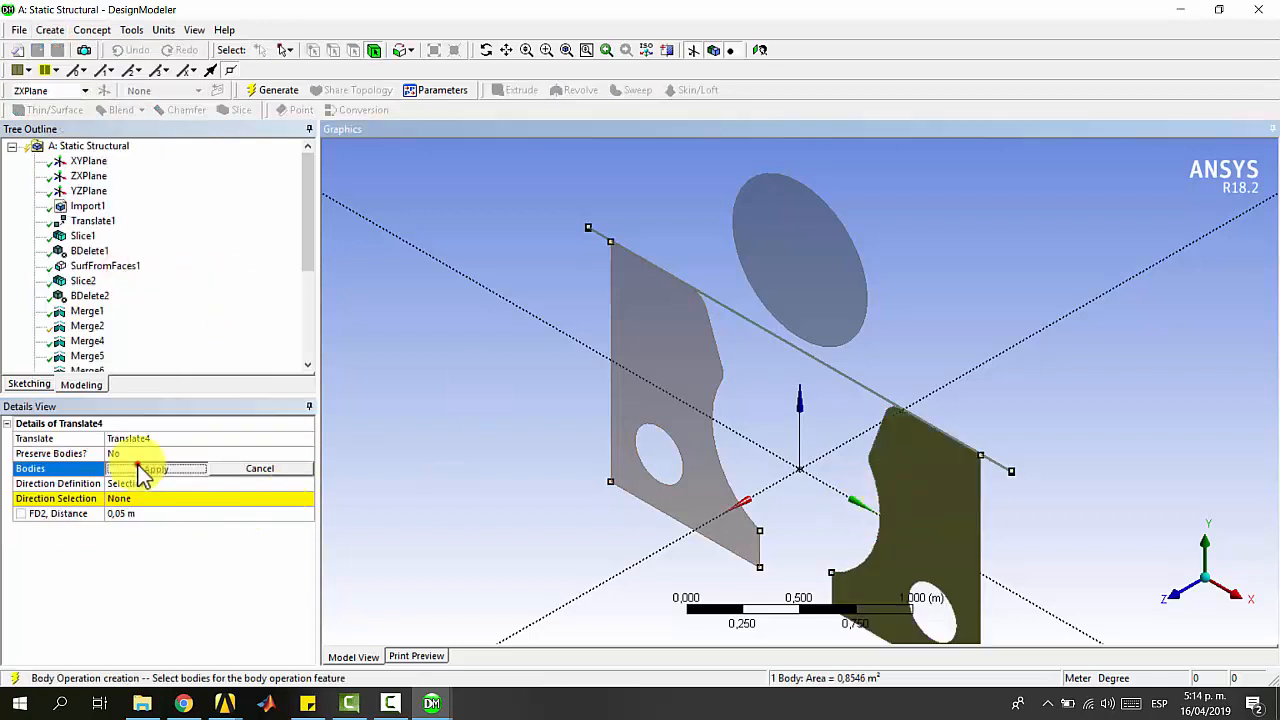
- Define the right support's translation by Coordinates with an X offset of 0,05 m and generate it
left_click(130, 499)
left_click(155, 484)
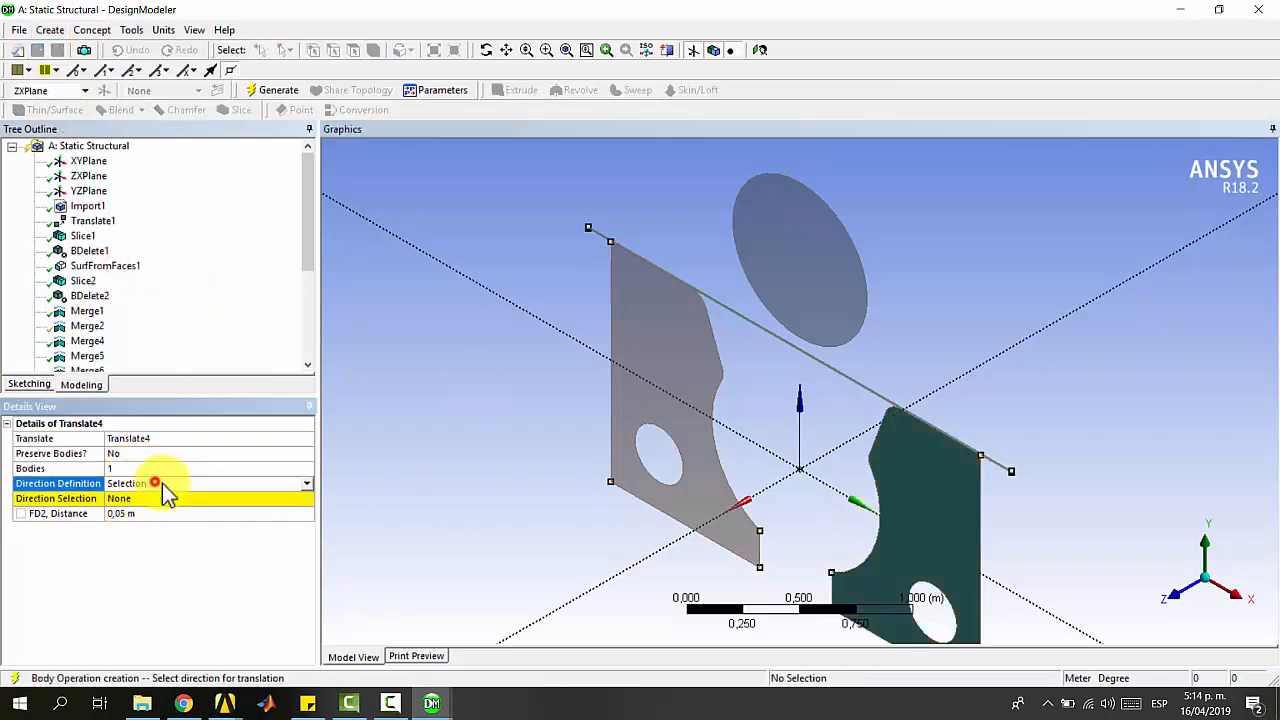
double_click(177, 487)
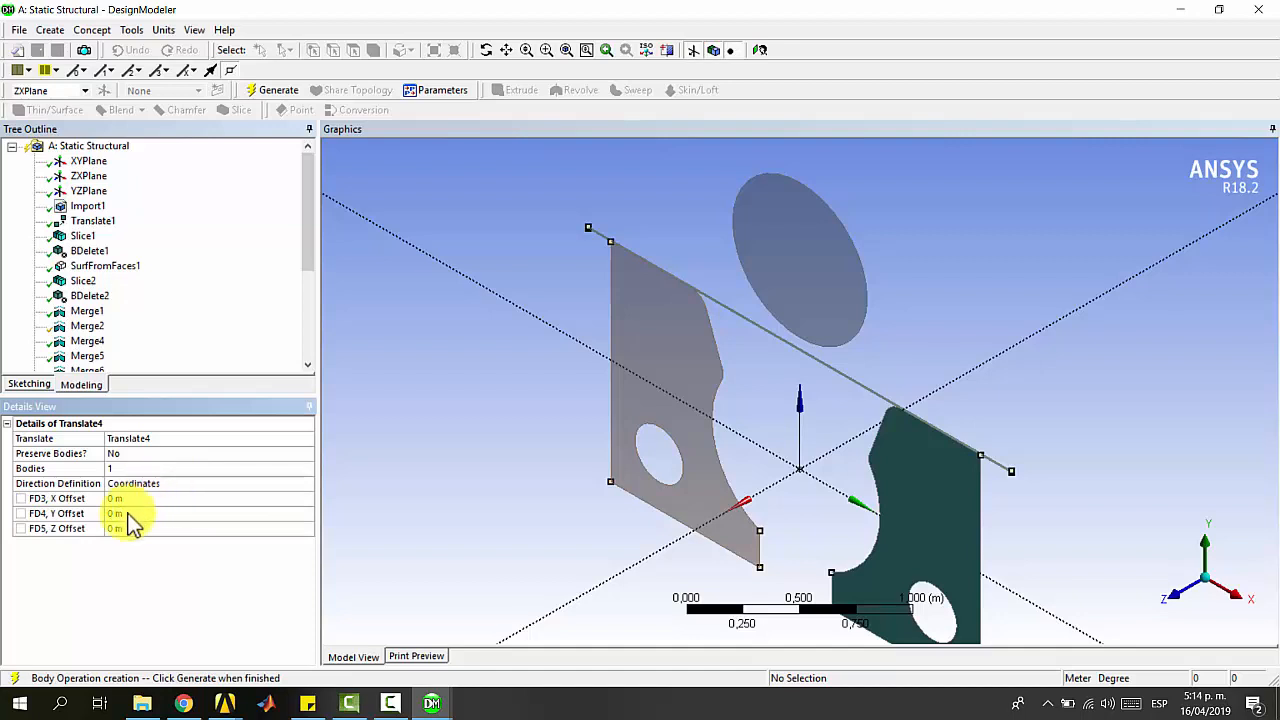
left_click(126, 513)
left_click(130, 499)
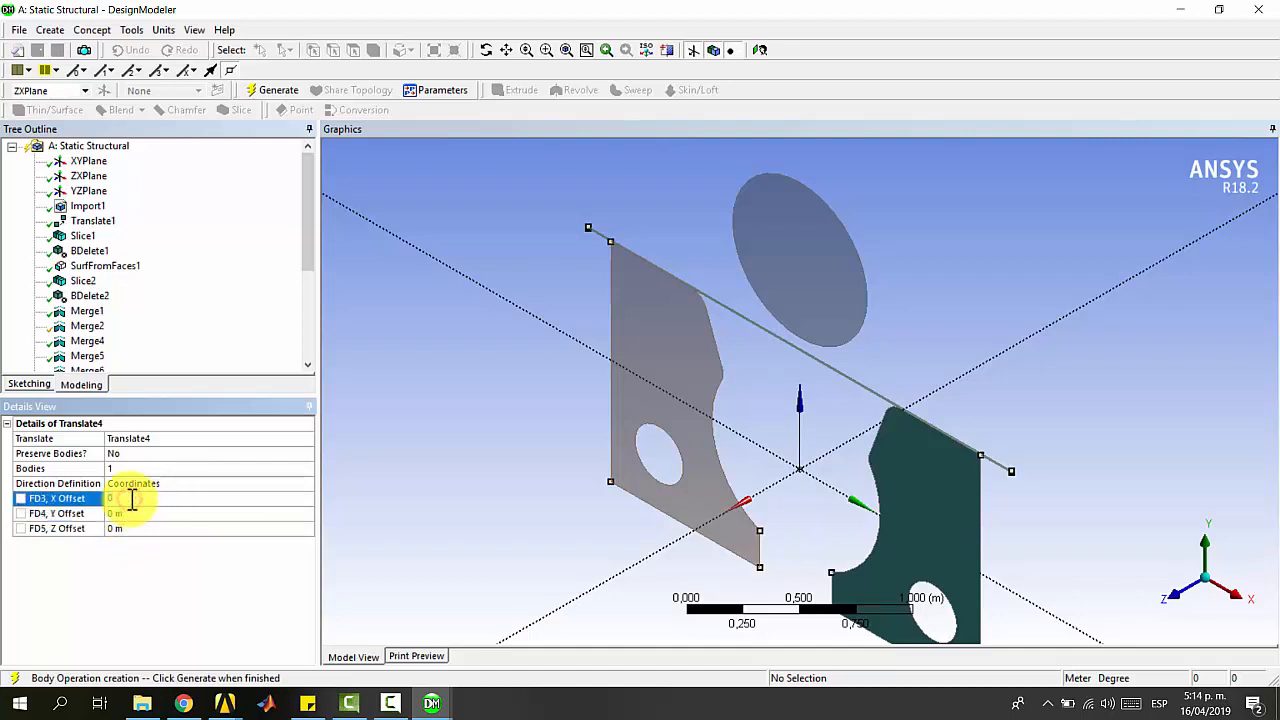
type("0,05")
key("Return")
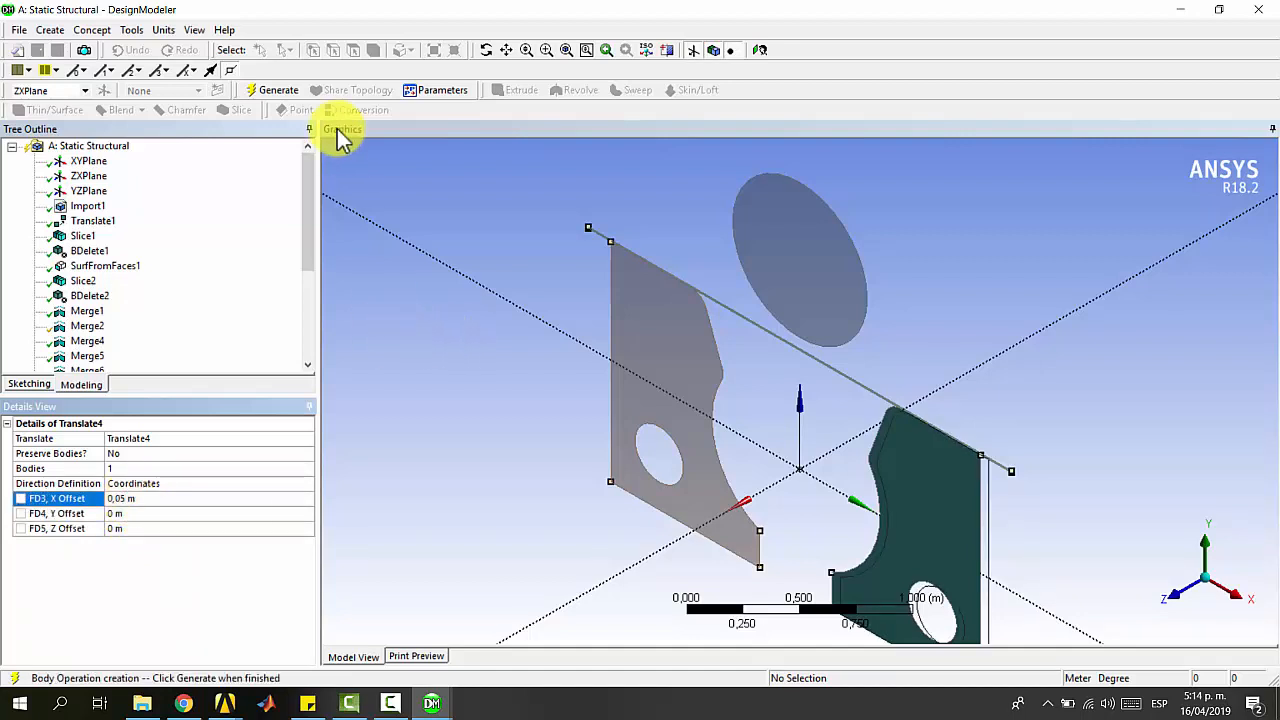
left_click(276, 91)
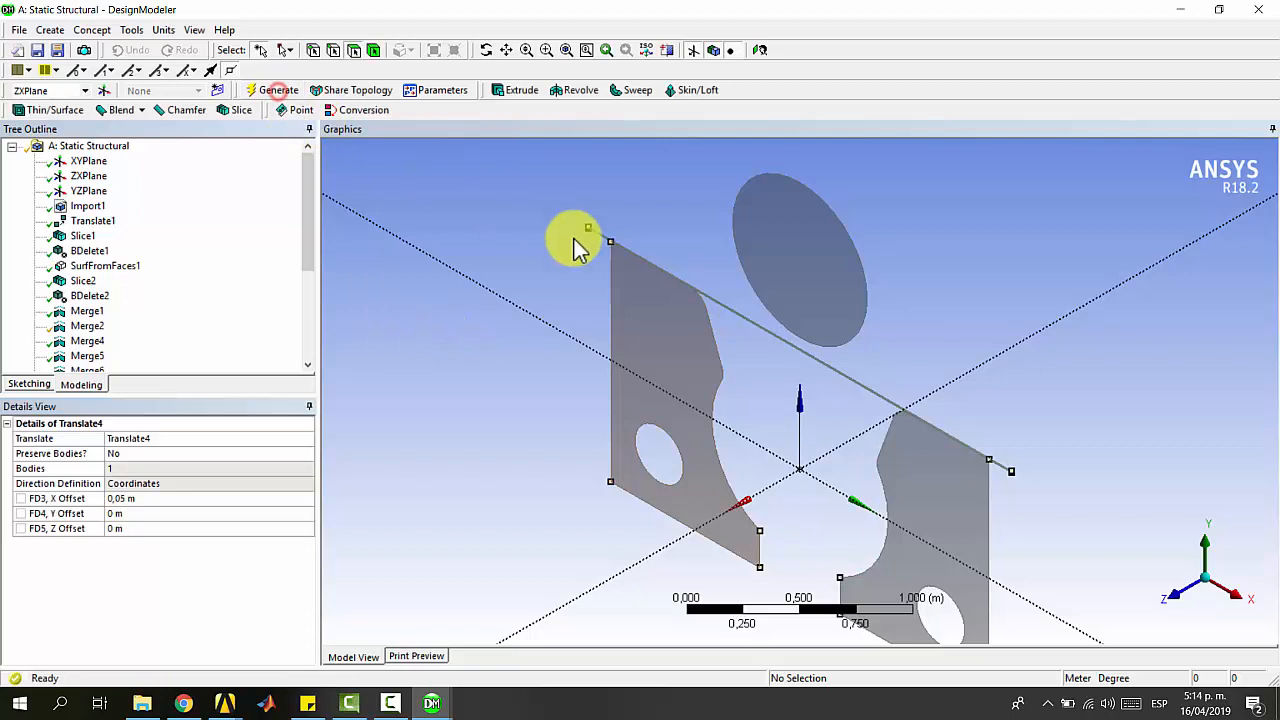
- Close the geometry editor and open the Static Structural system's Model in Mechanical, accepting the re-read of the upstream data
left_click(1262, 10)
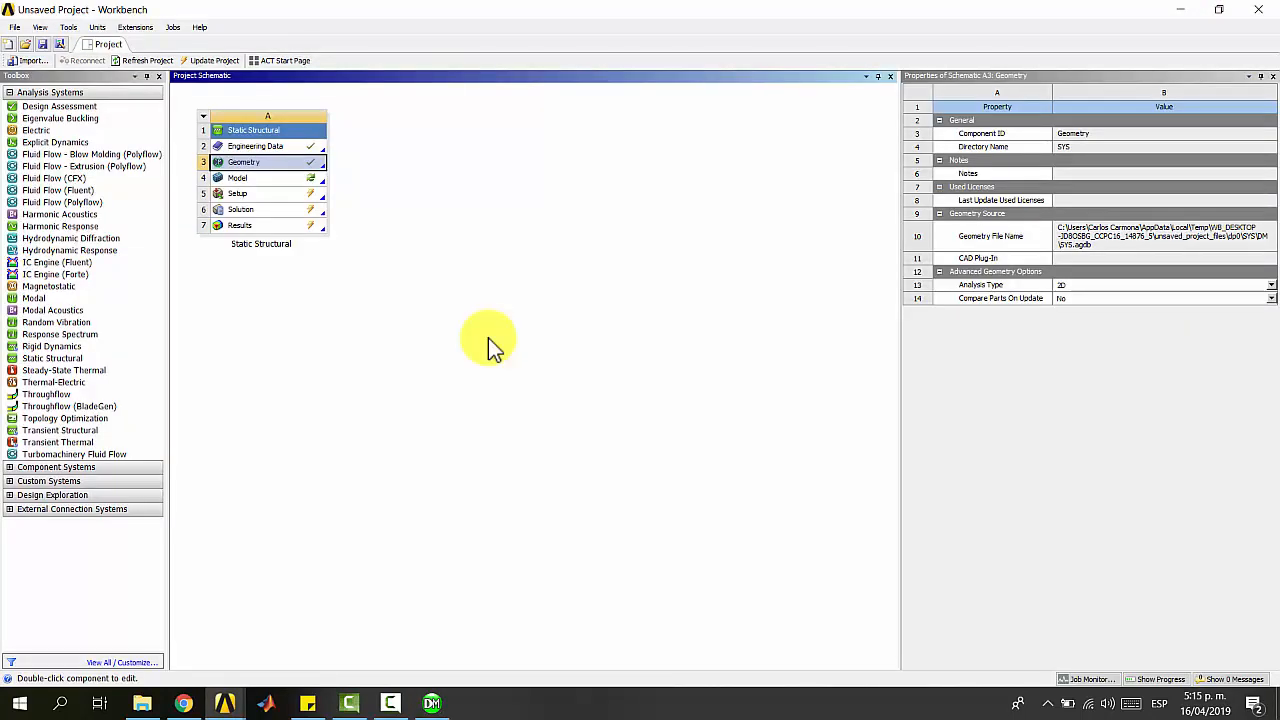
double_click(262, 180)
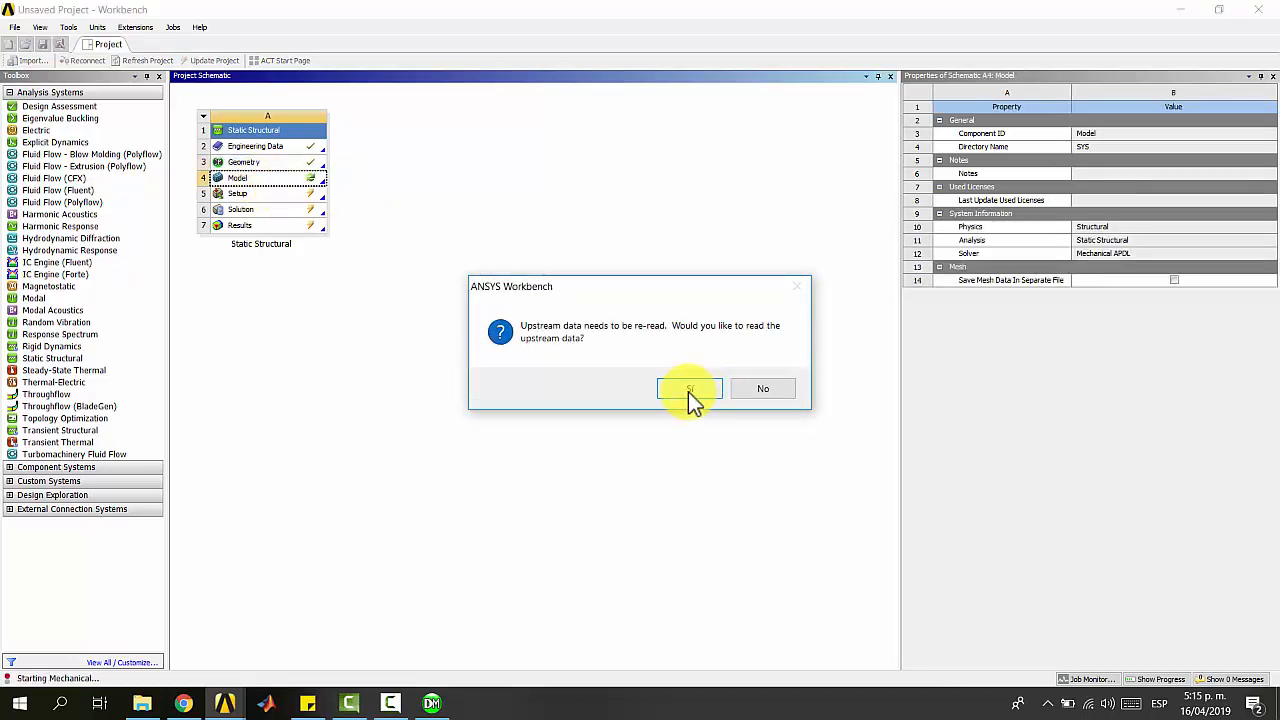
left_click(689, 389)
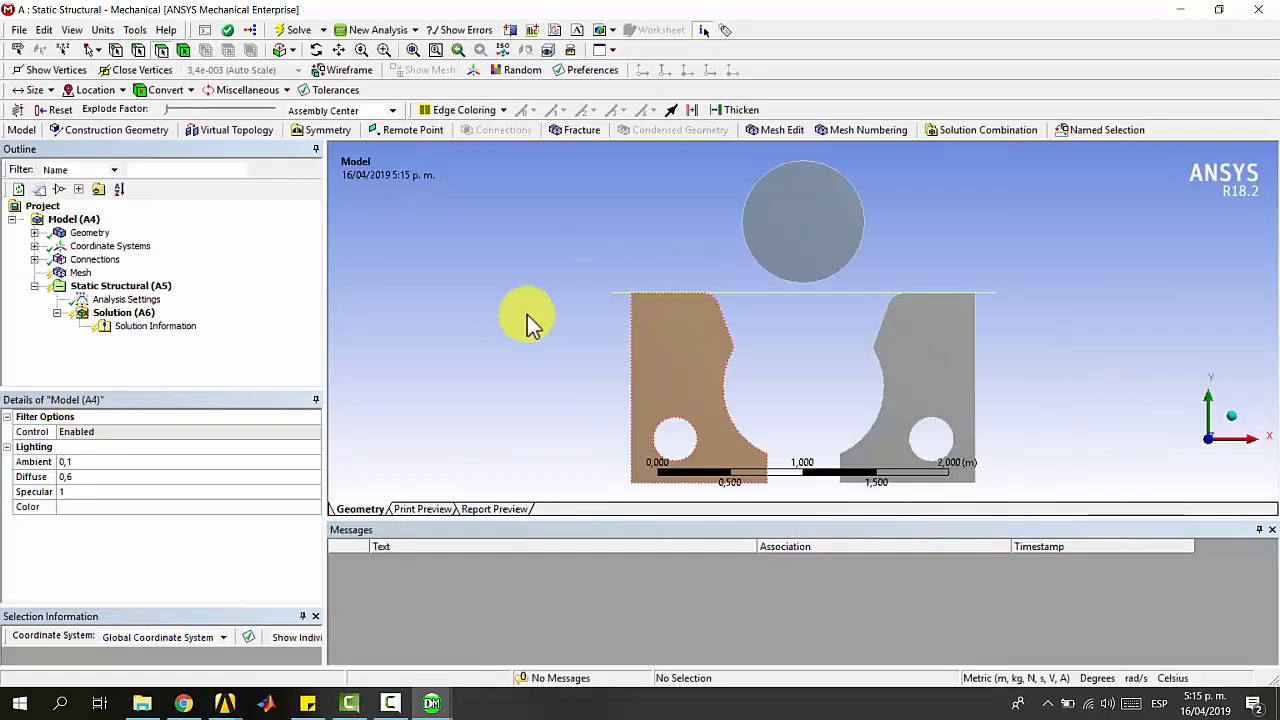
- Examine the frictionless and frictional contacts and their pinball region relative to the gap between punch and sheet
left_click(34, 259)
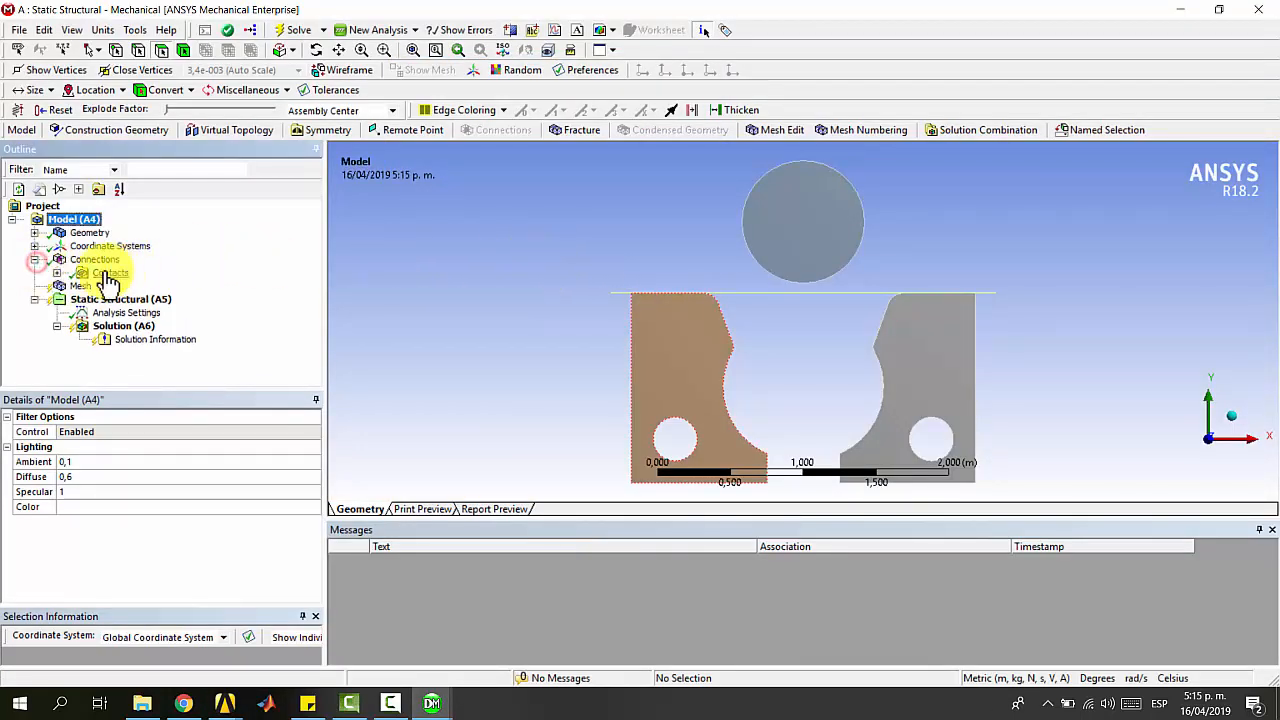
left_click(57, 272)
left_click(130, 286)
left_click(160, 300)
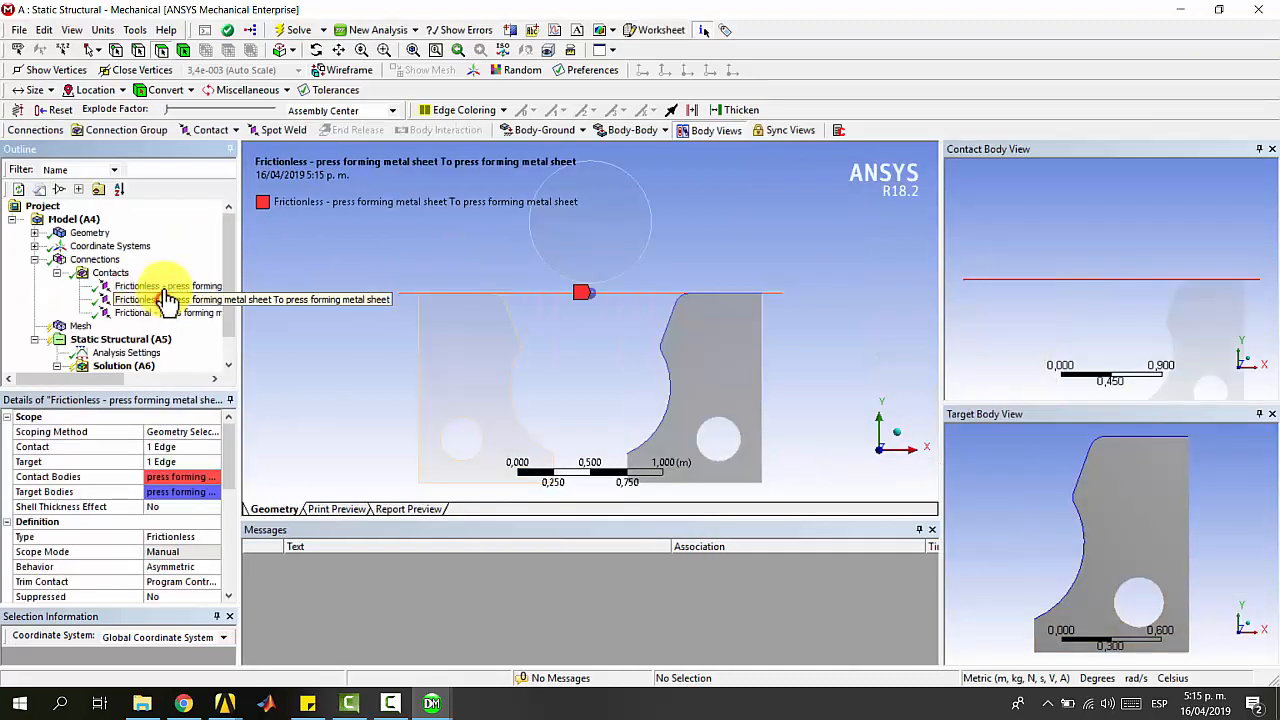
left_click(162, 312, "shift")
scroll(812, 284, "up", 5)
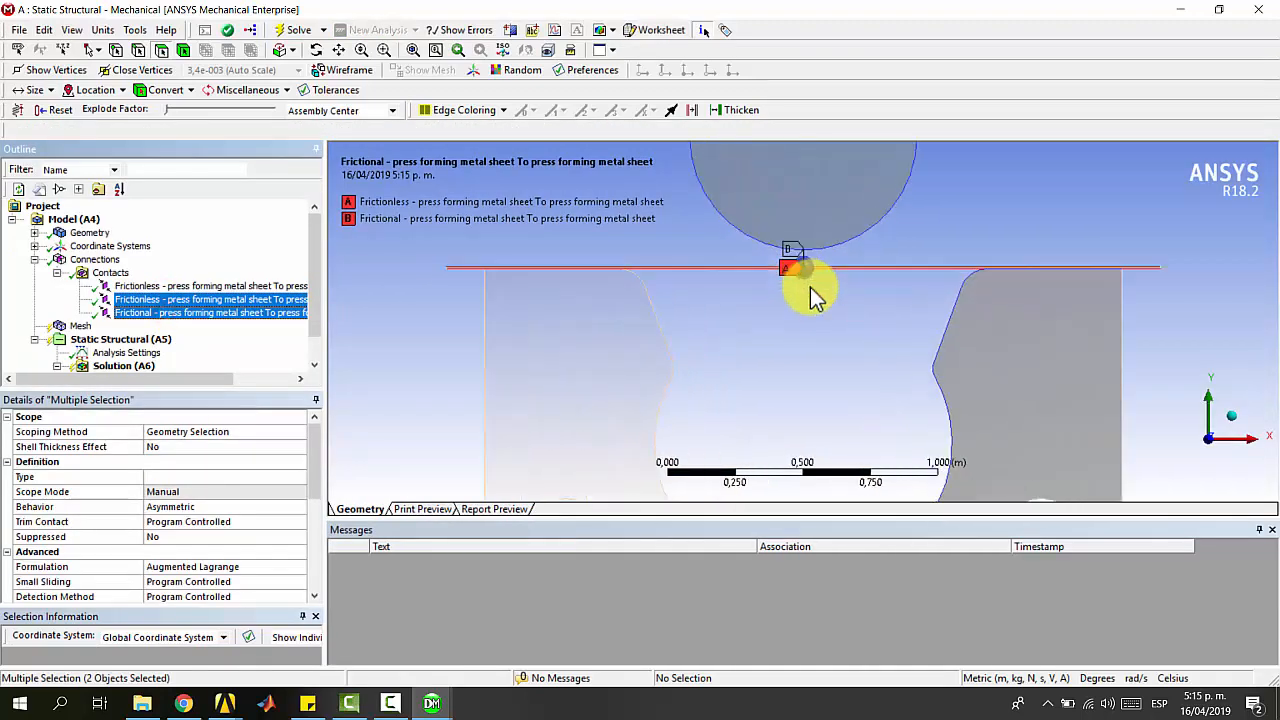
scroll(808, 276, "up", 5)
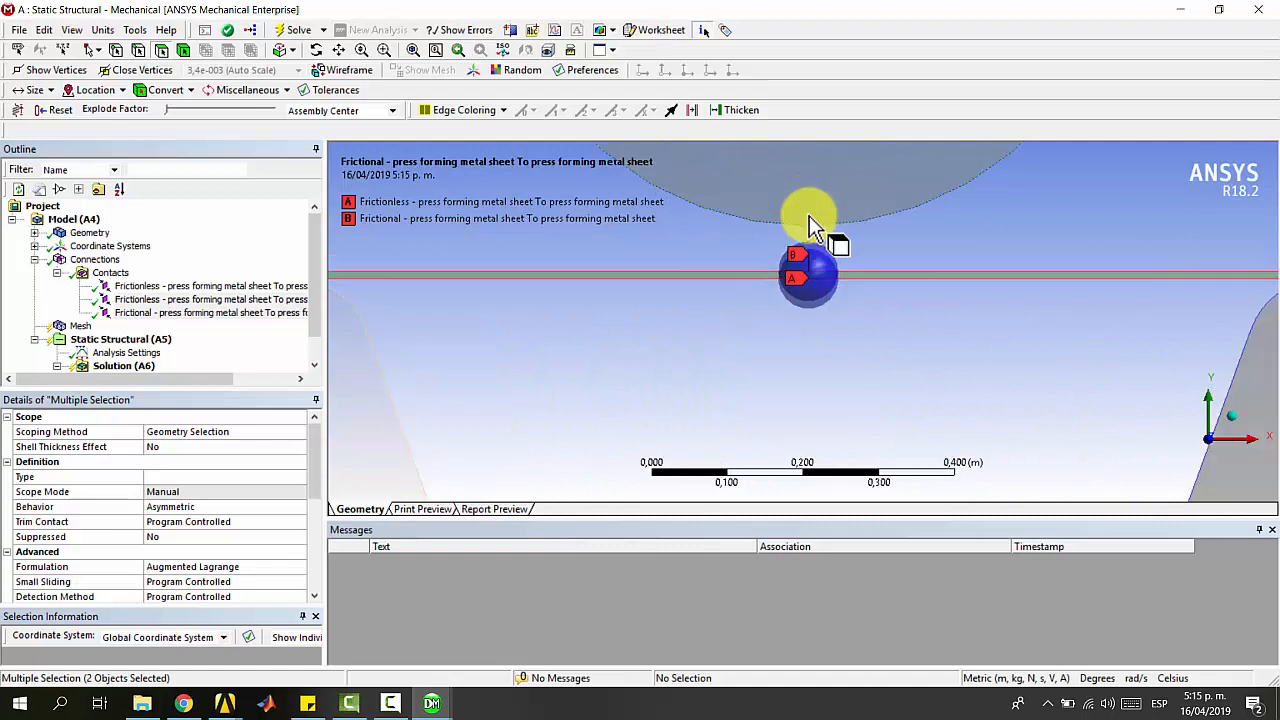
scroll(809, 214, "down", 2)
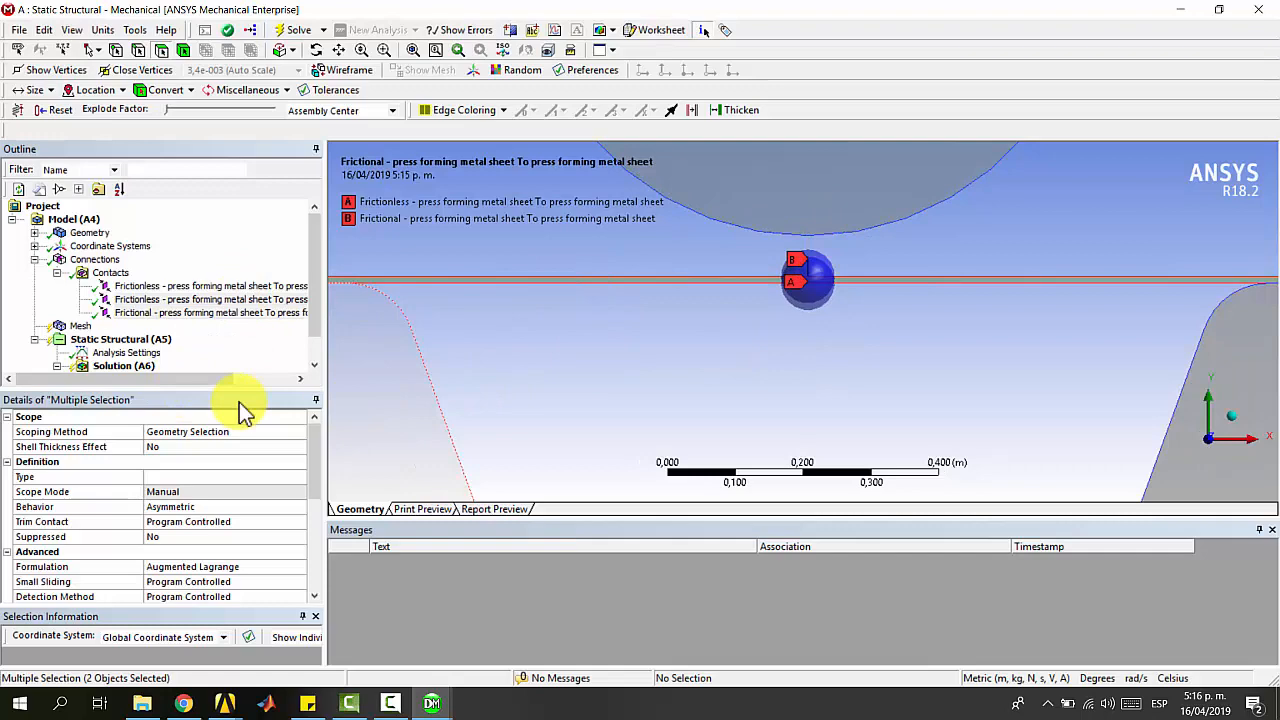
- Set the interface treatment of all three contacts, two frictionless and one frictional, to Adjust to Touch
left_click(188, 285)
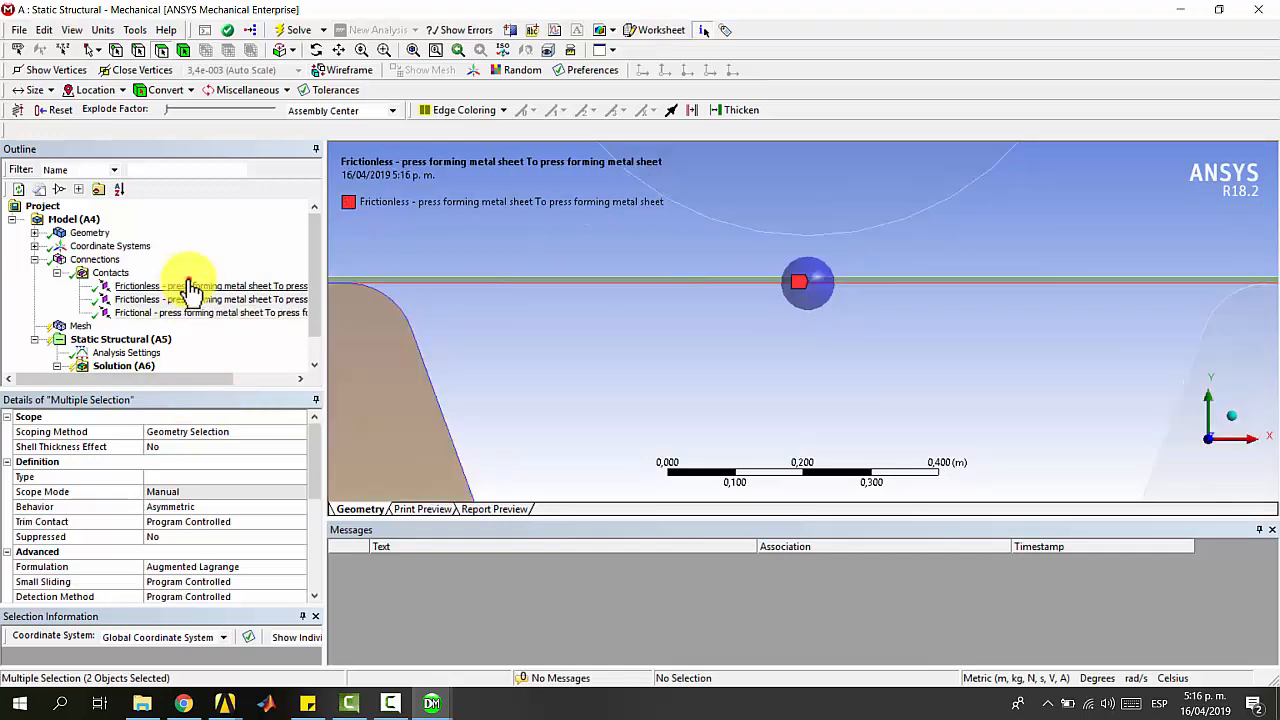
left_click(199, 313, "shift")
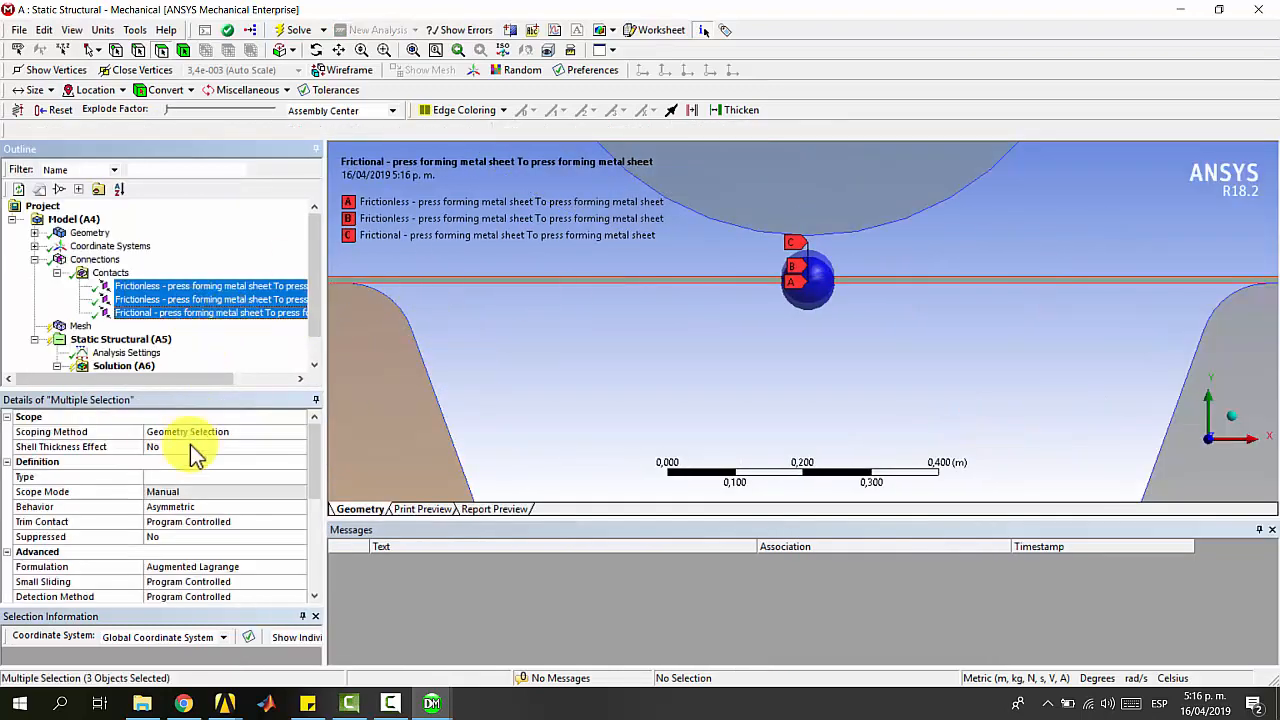
scroll(234, 532, "down", 5)
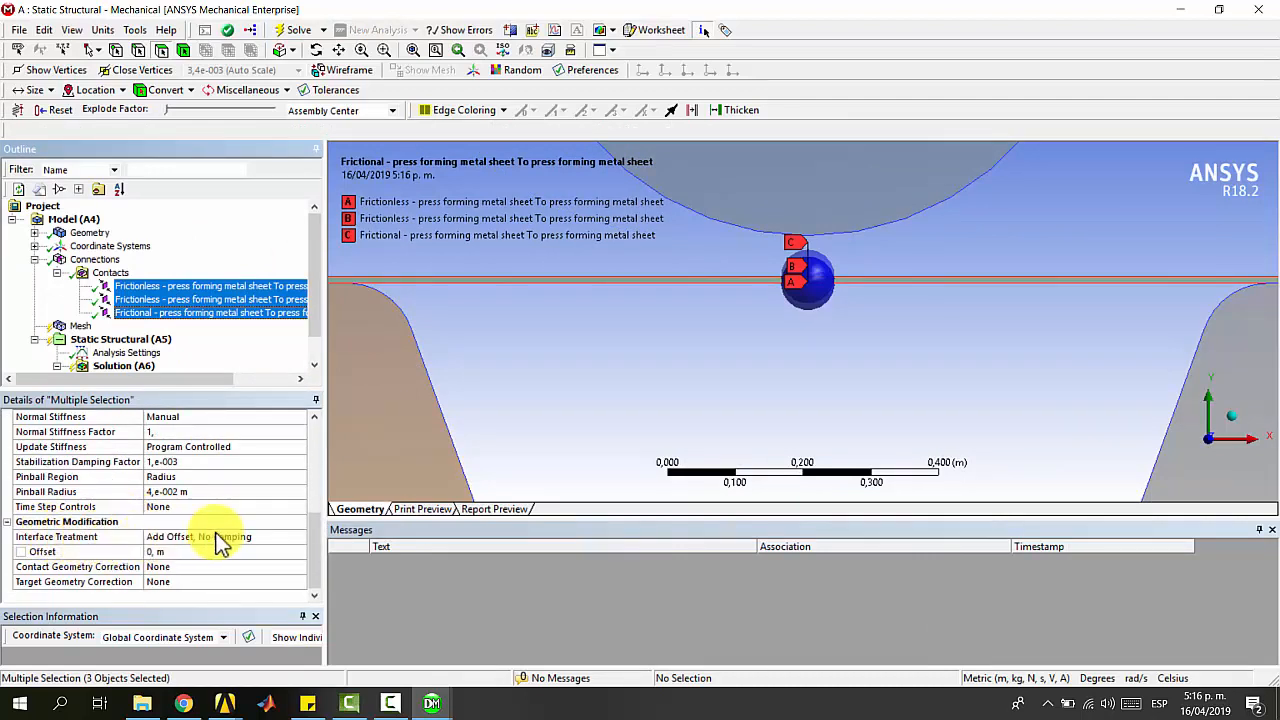
left_click(222, 541)
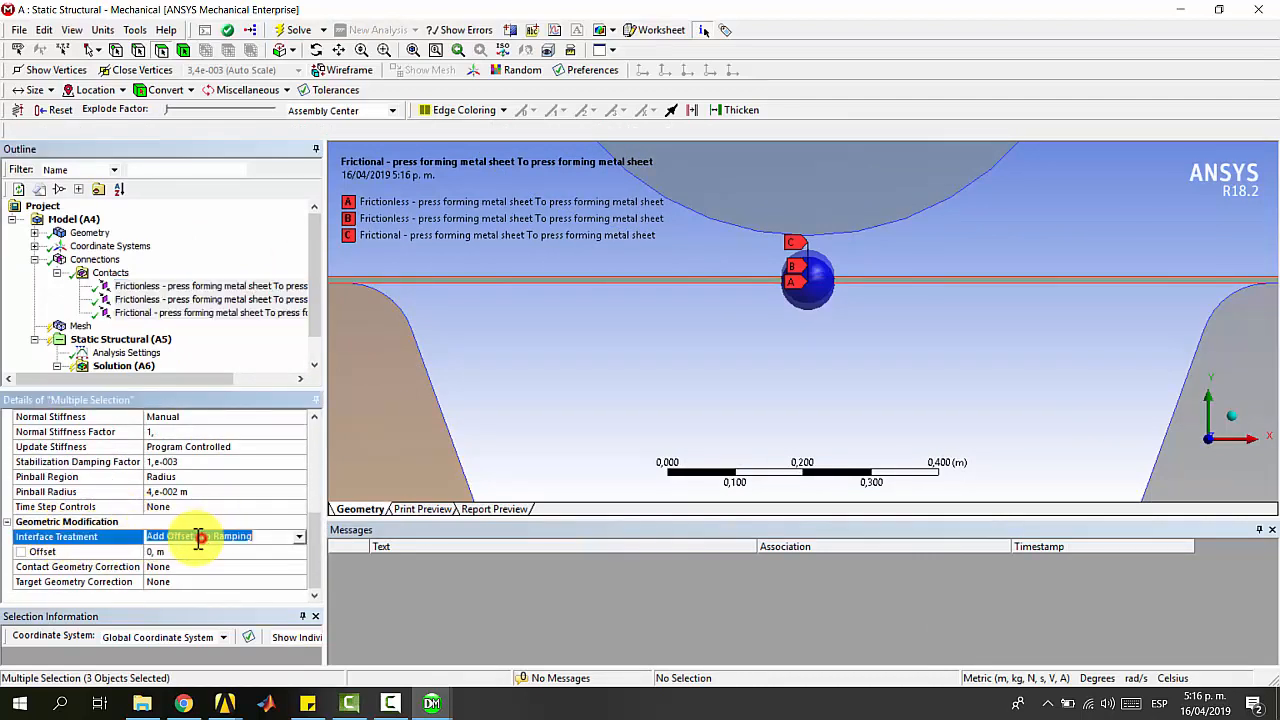
left_click(299, 539)
left_click(222, 551)
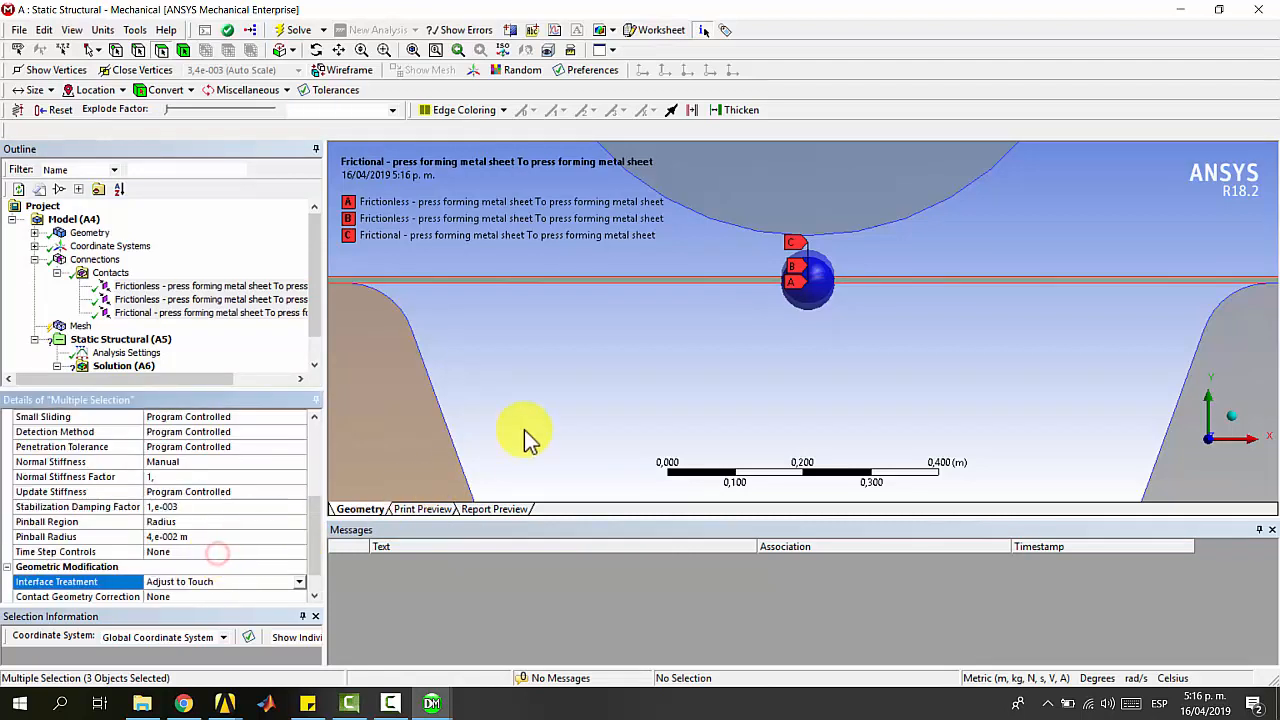
- Insert a Contact Tool under Connections in the model tree
left_click(553, 395)
scroll(750, 266, "down", 3)
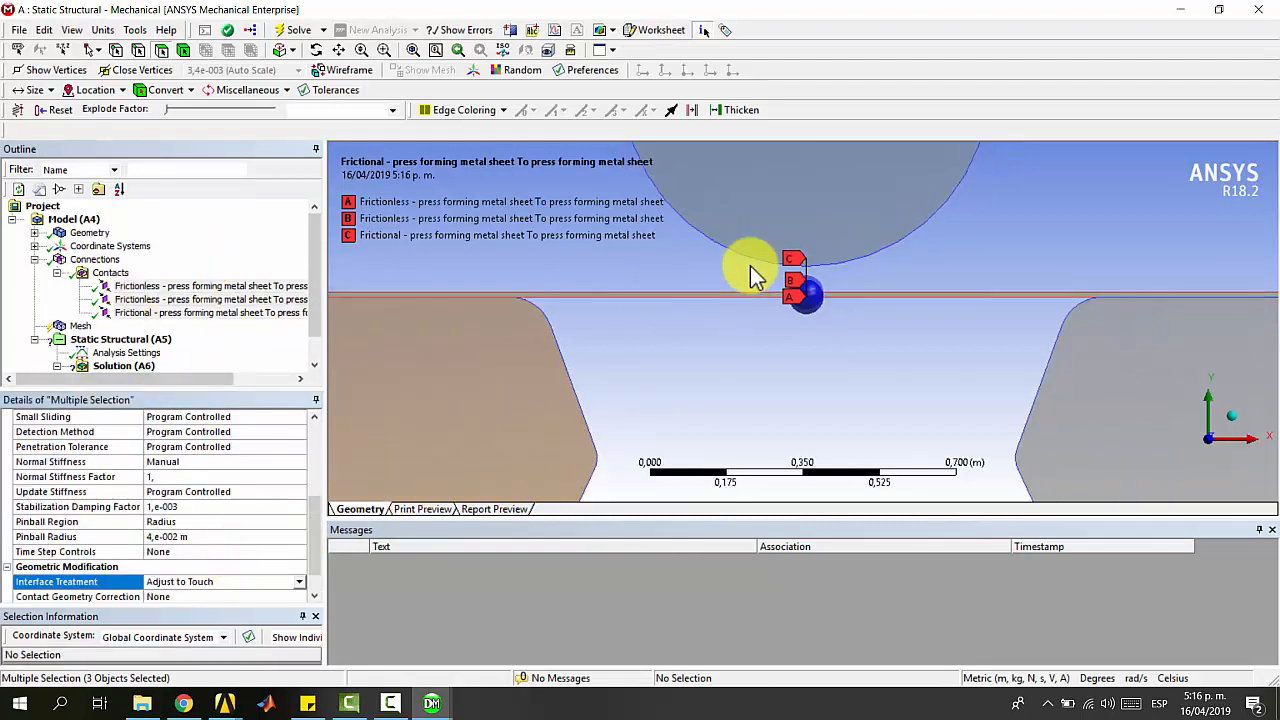
left_click(82, 260)
scroll(691, 274, "down", 3)
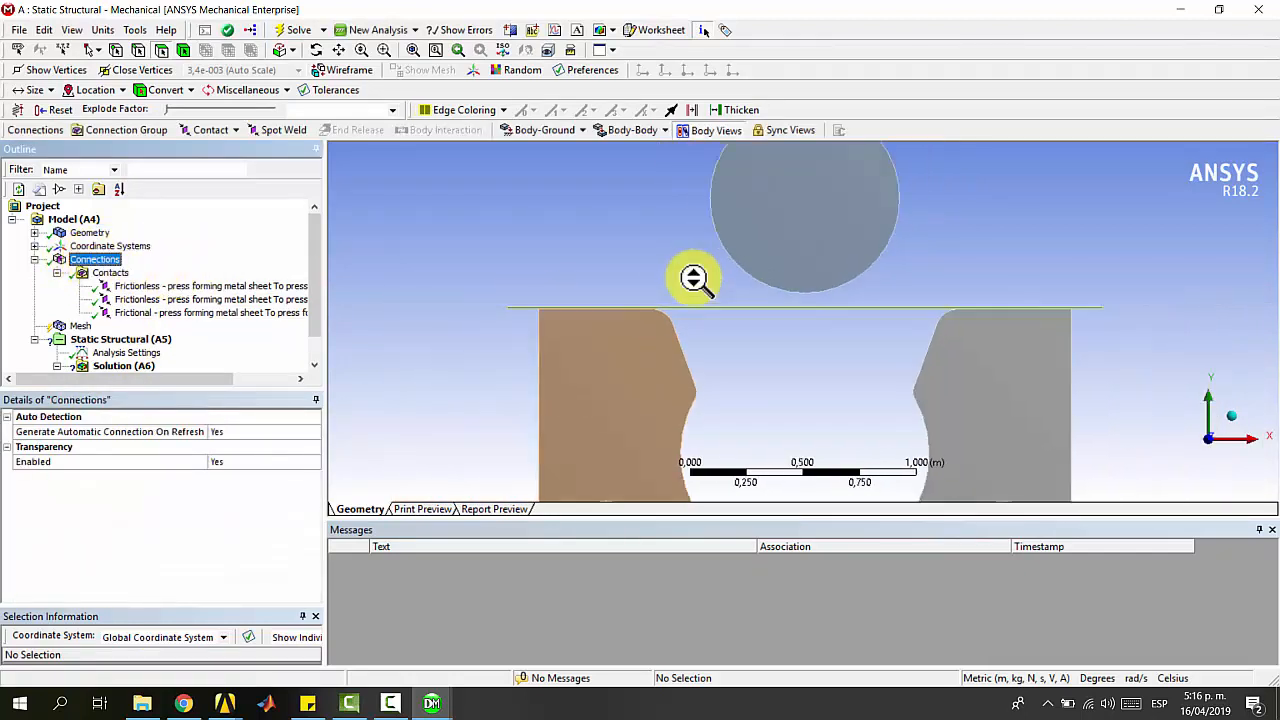
right_click(90, 262)
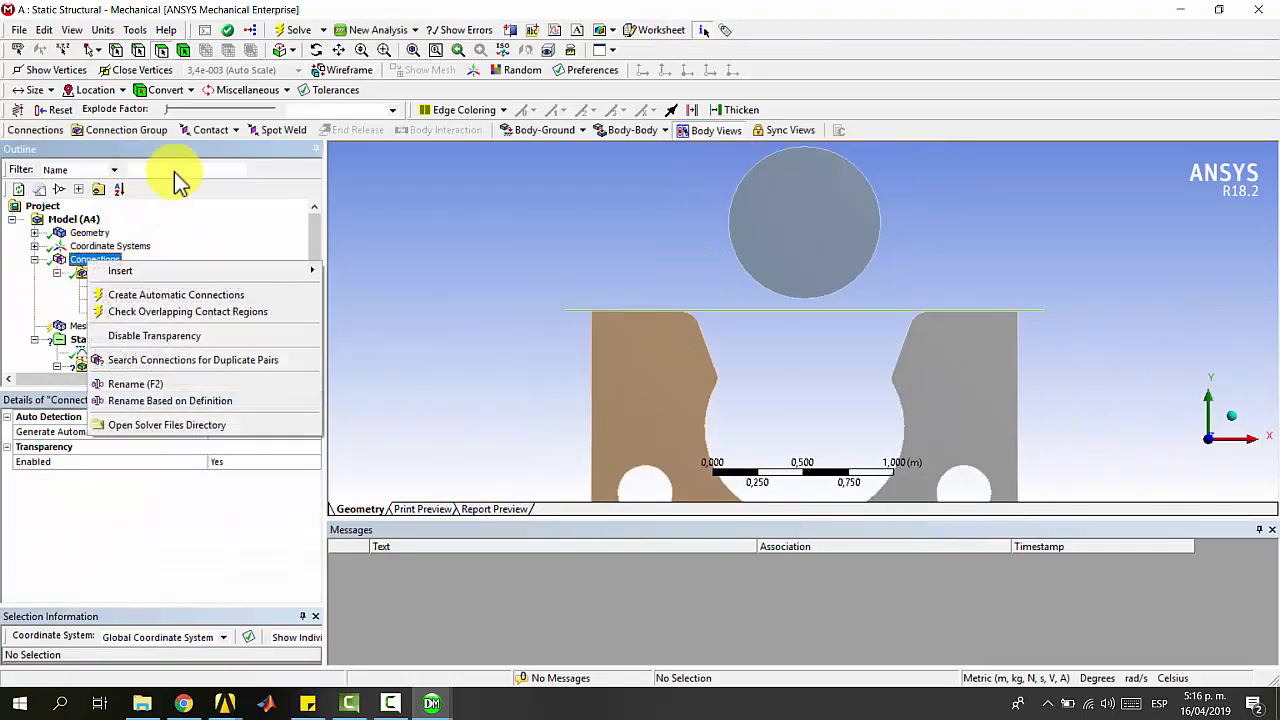
mouse_move(159, 273)
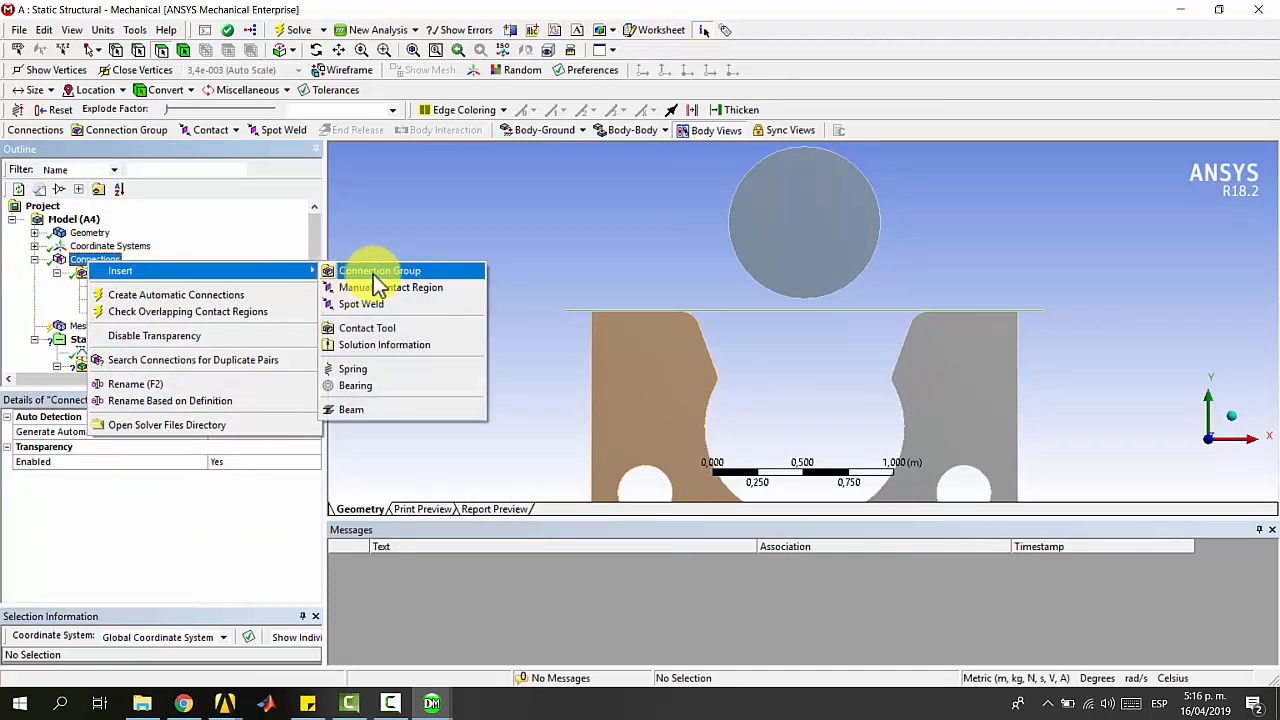
left_click(374, 329)
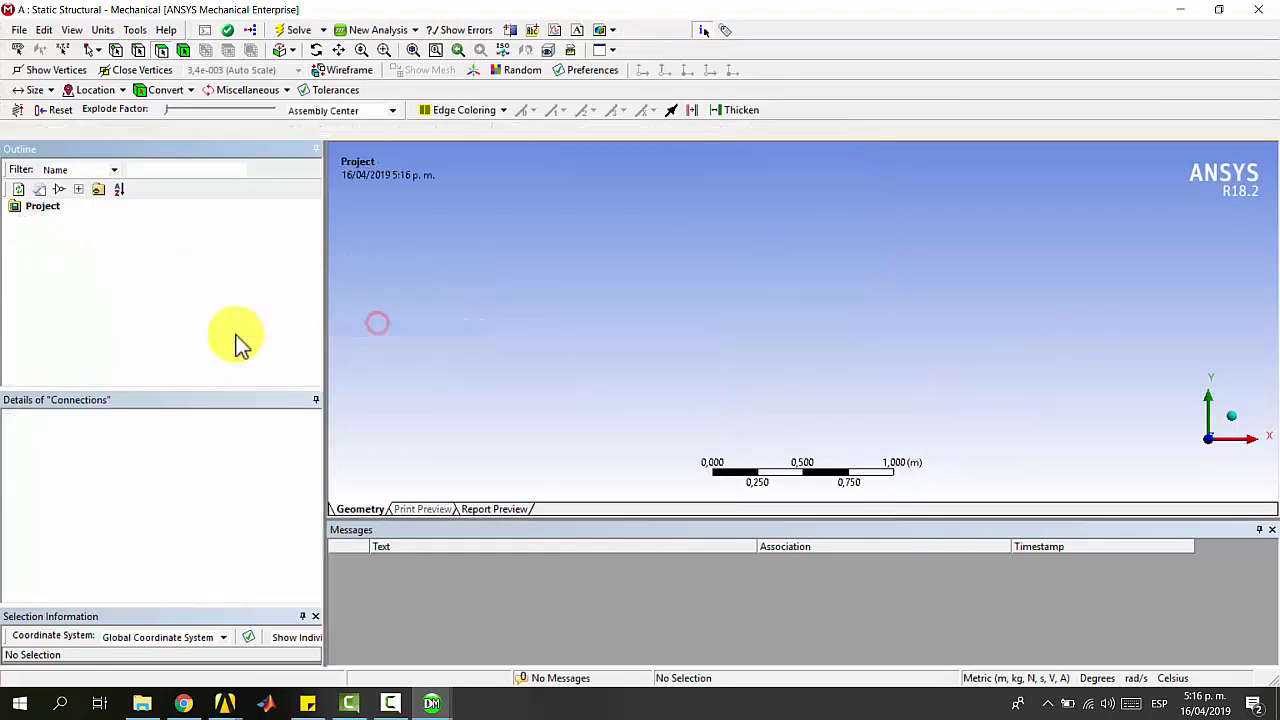
- Generate the initial contact results for all contacts in the Contact Tool
left_click(52, 327)
left_click(135, 340)
left_click(128, 328)
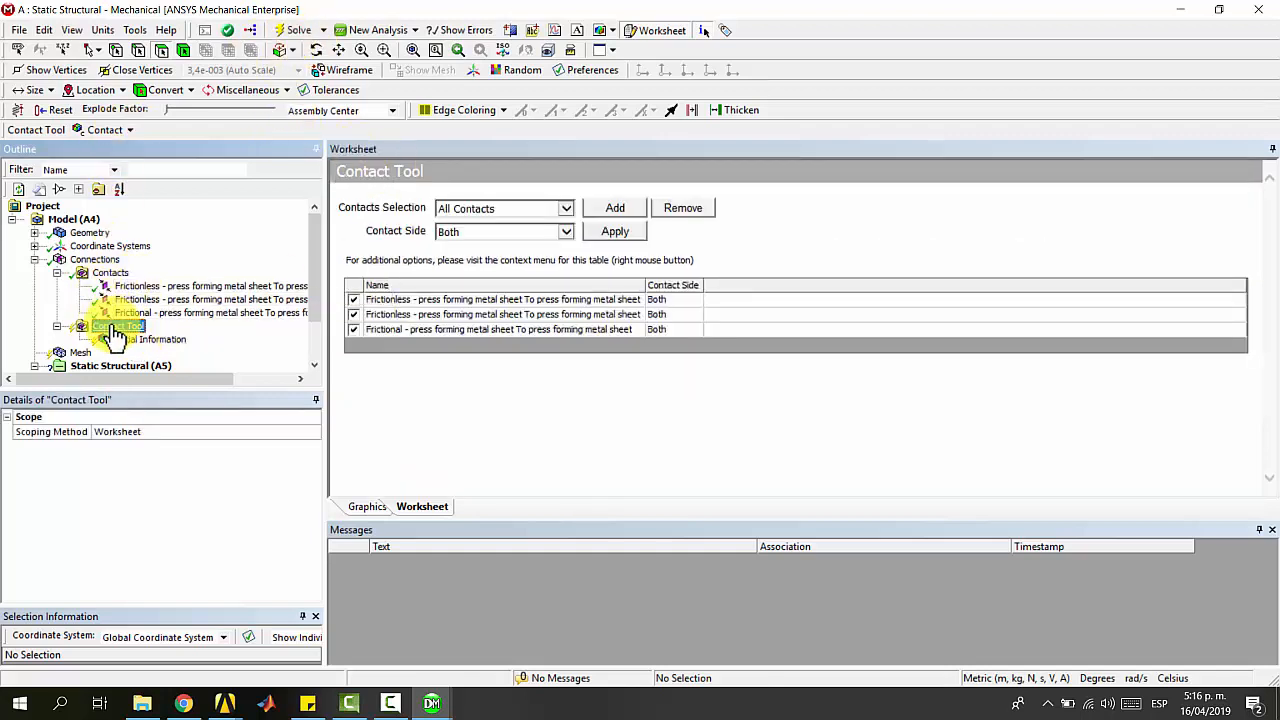
right_click(123, 337)
left_click(181, 370)
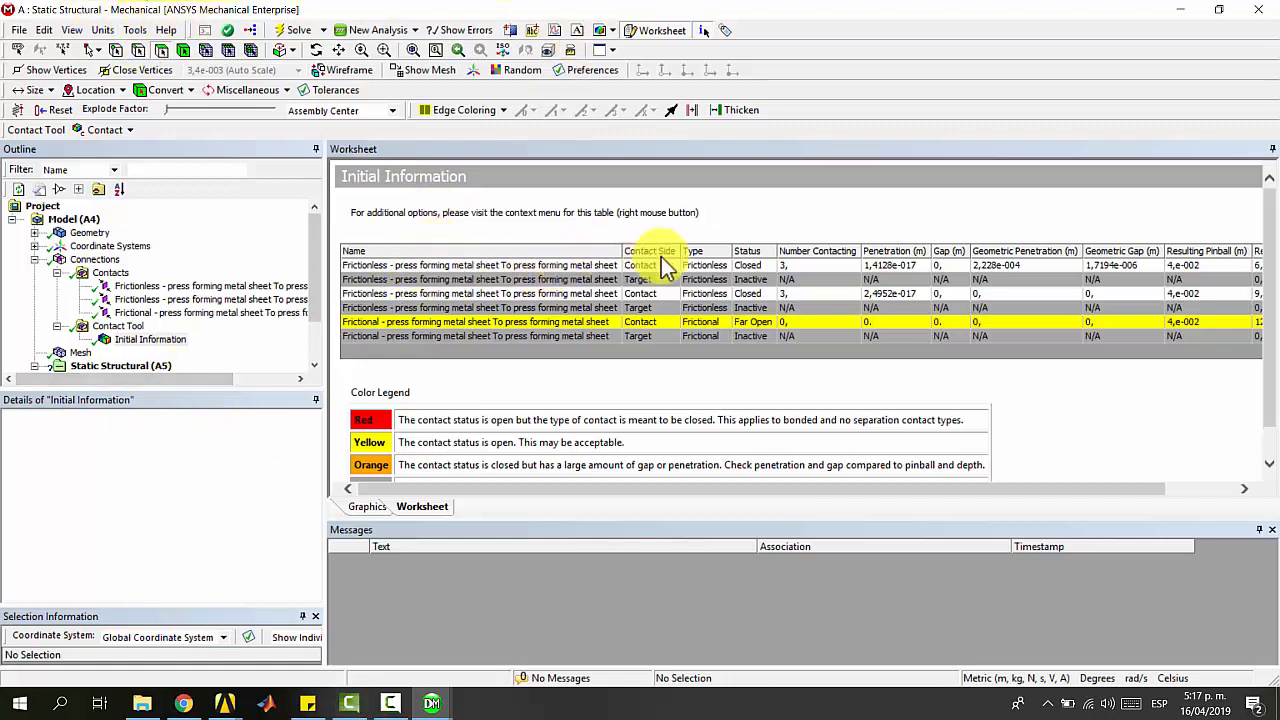
- Examine the initial contact status table and its color legend, comparing it with the geometry and the defined contacts
scroll(443, 341, "down", 1)
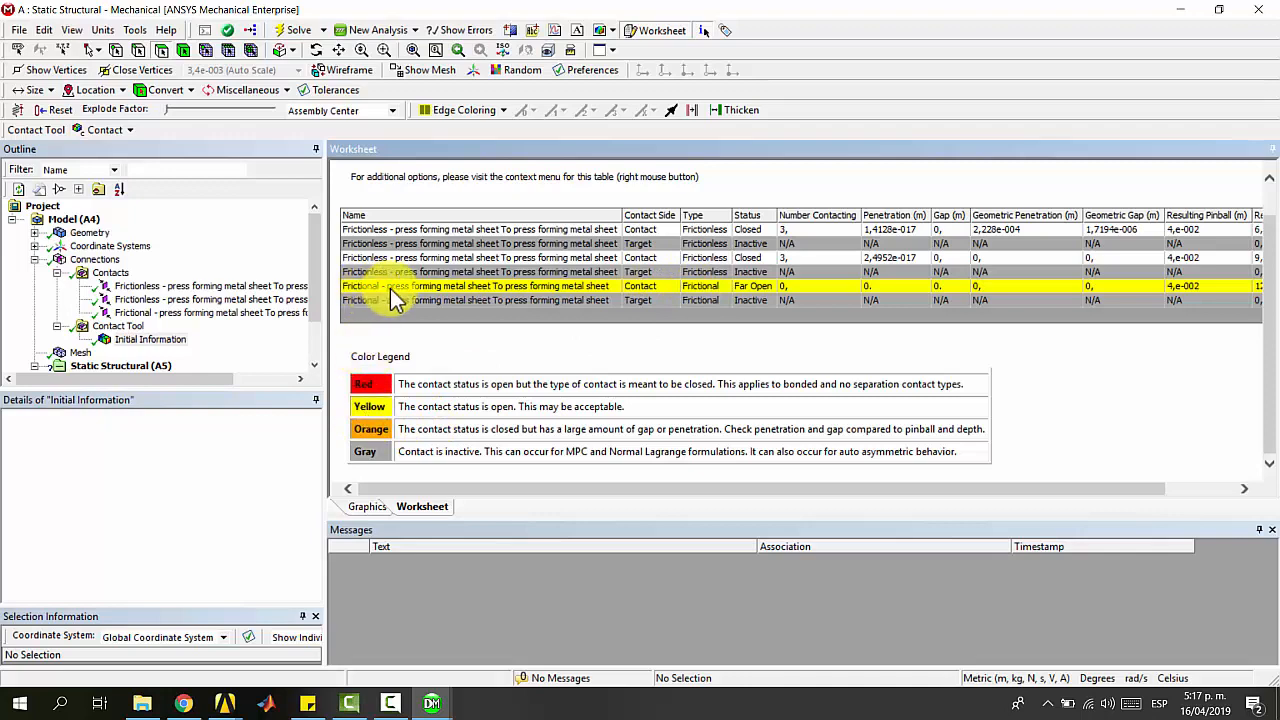
left_click(76, 236)
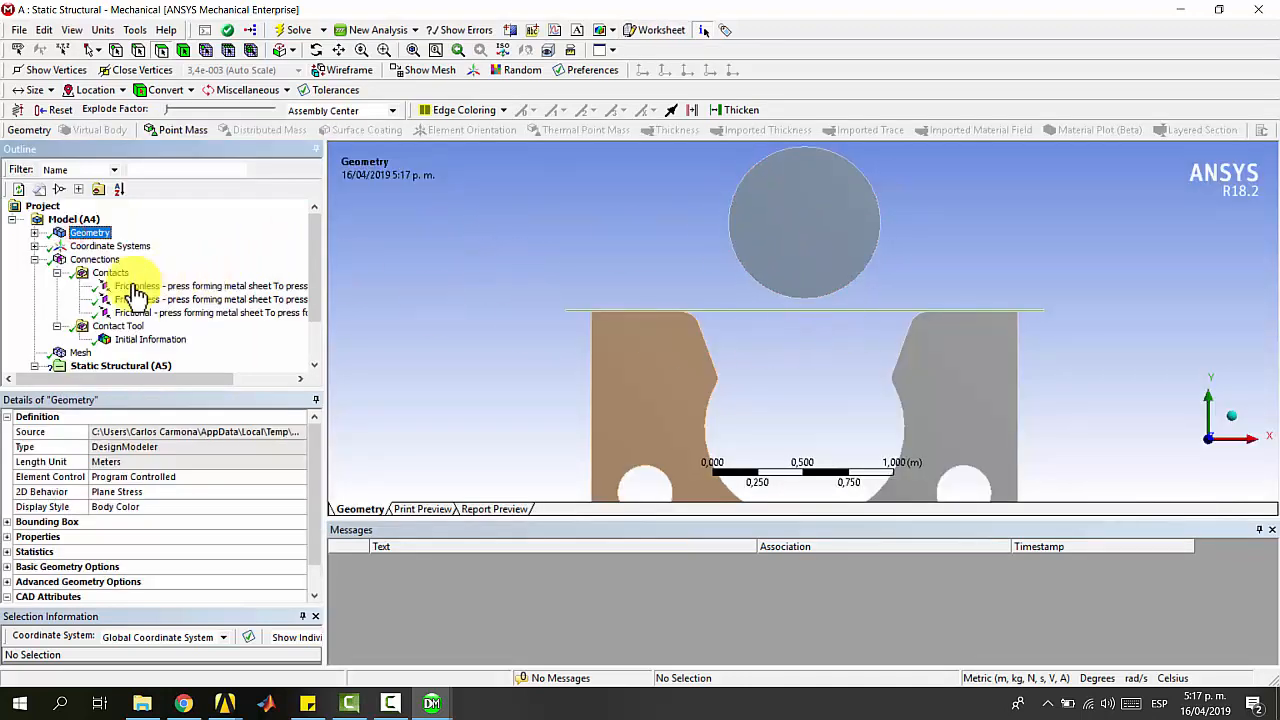
left_click(122, 339)
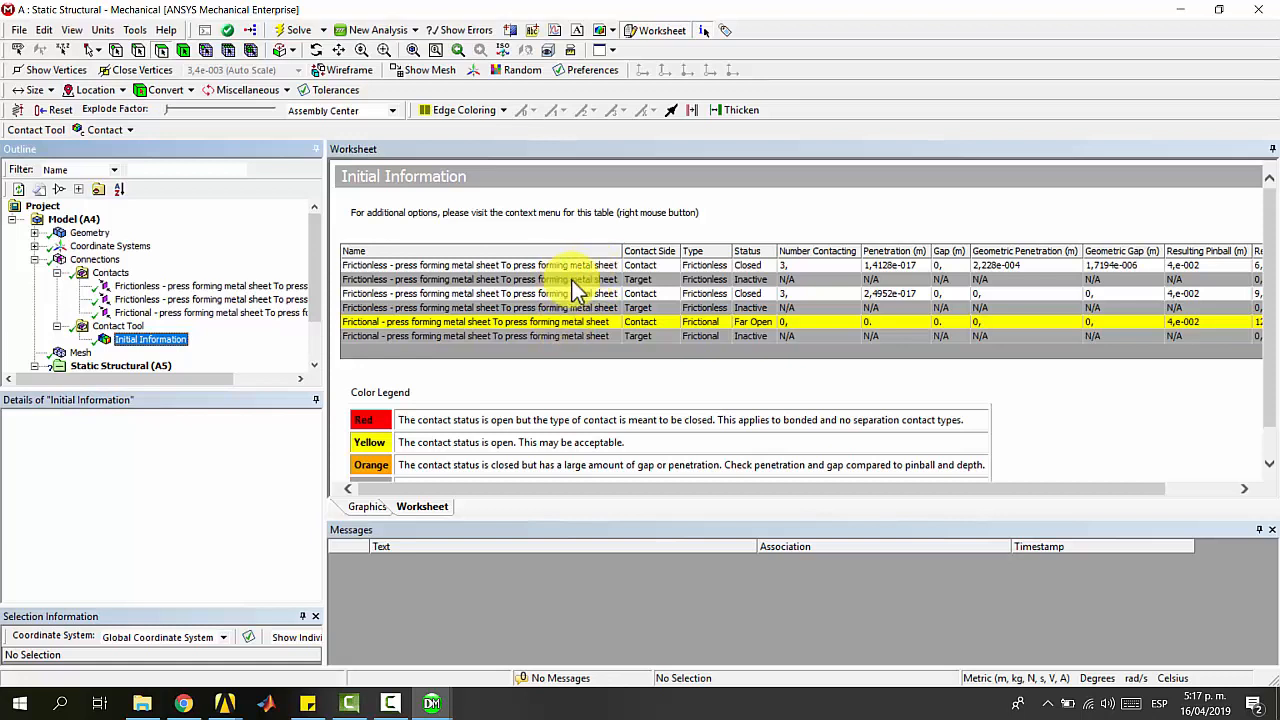
scroll(550, 400, "down", 1)
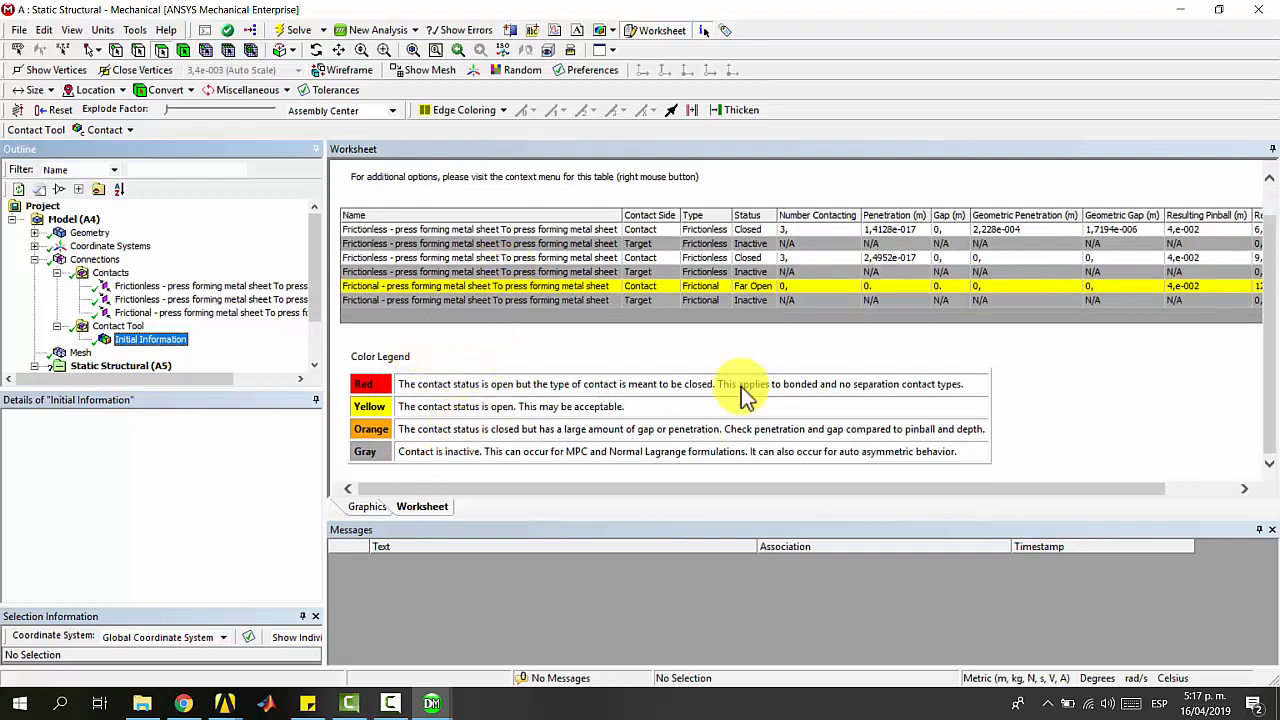
left_click(112, 282)
left_click(108, 273)
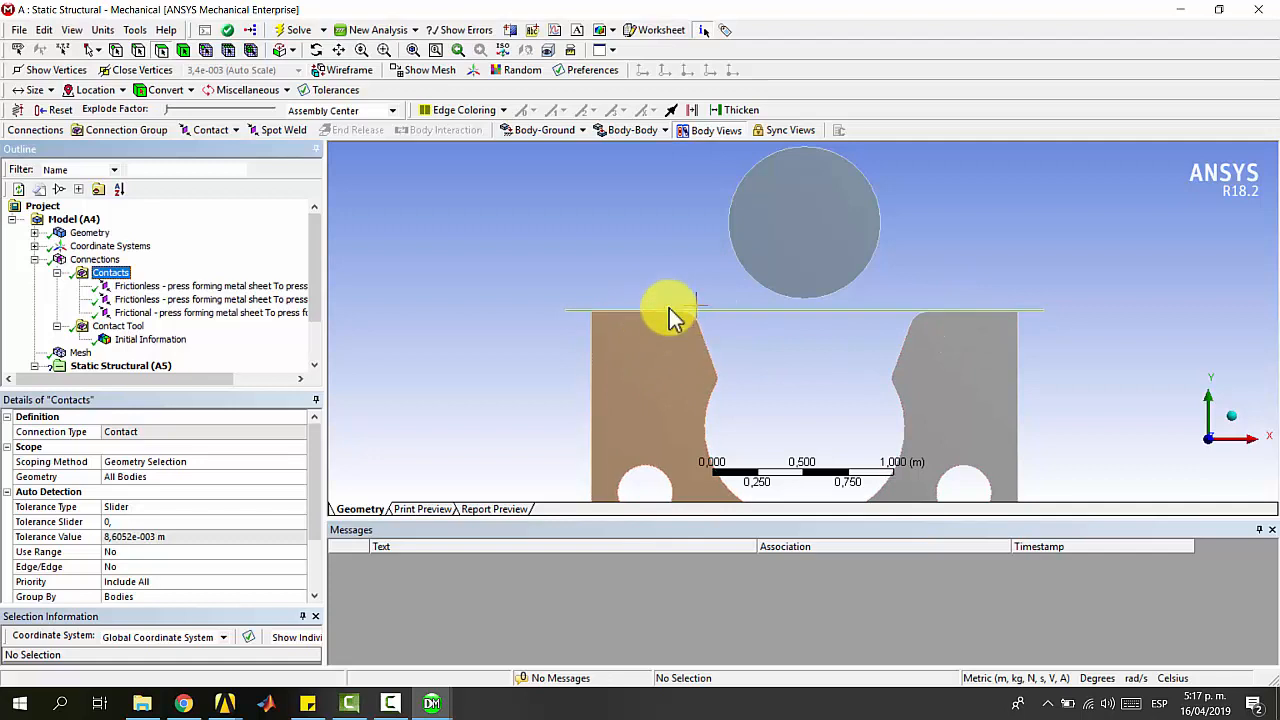
- Inspect the existing mesh on the sheet, punch and dies from the front and at an angle
scroll(70, 305, "down", 2)
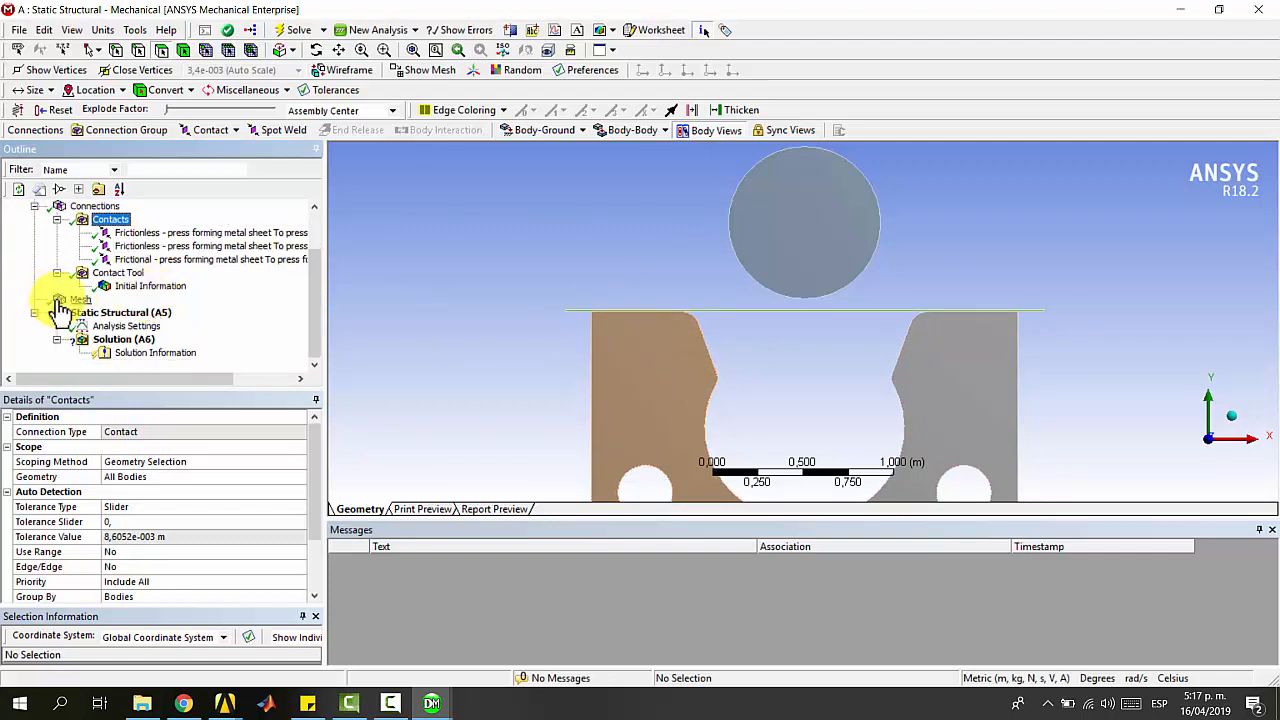
left_click(72, 300)
scroll(812, 325, "up", 4)
scroll(870, 288, "down", 3)
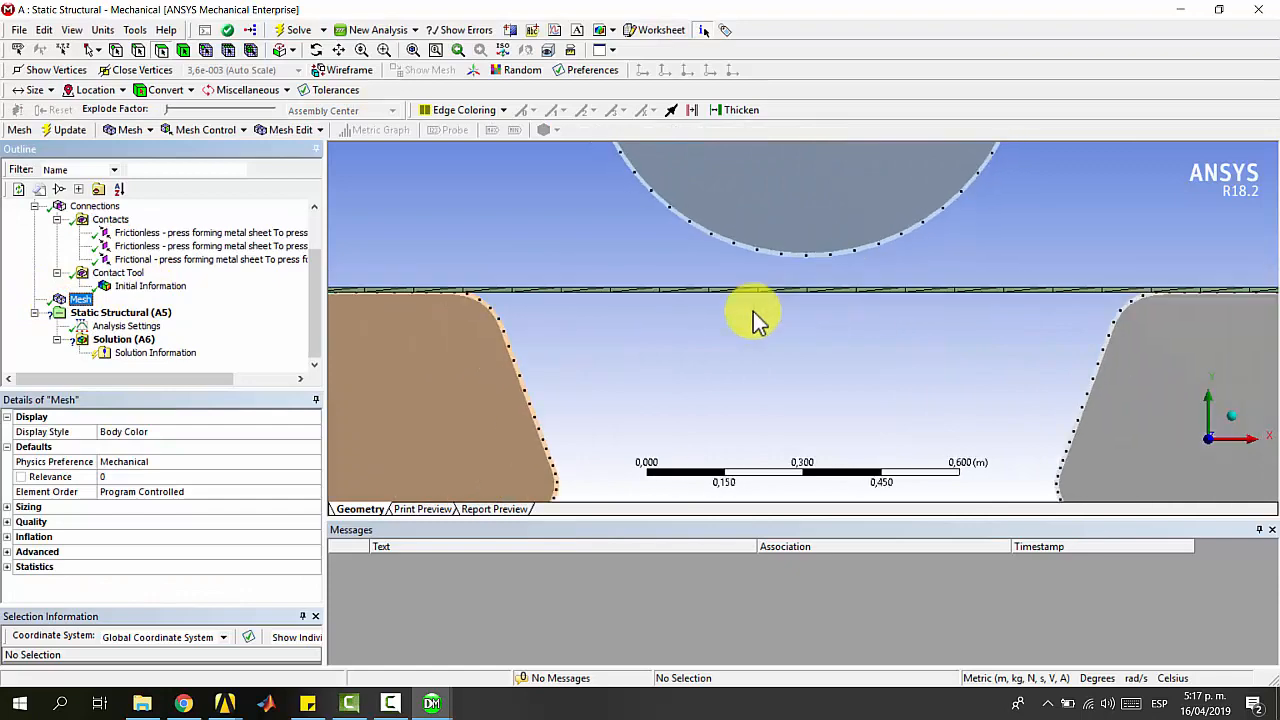
middle_click_drag(737, 352, 1090, 360)
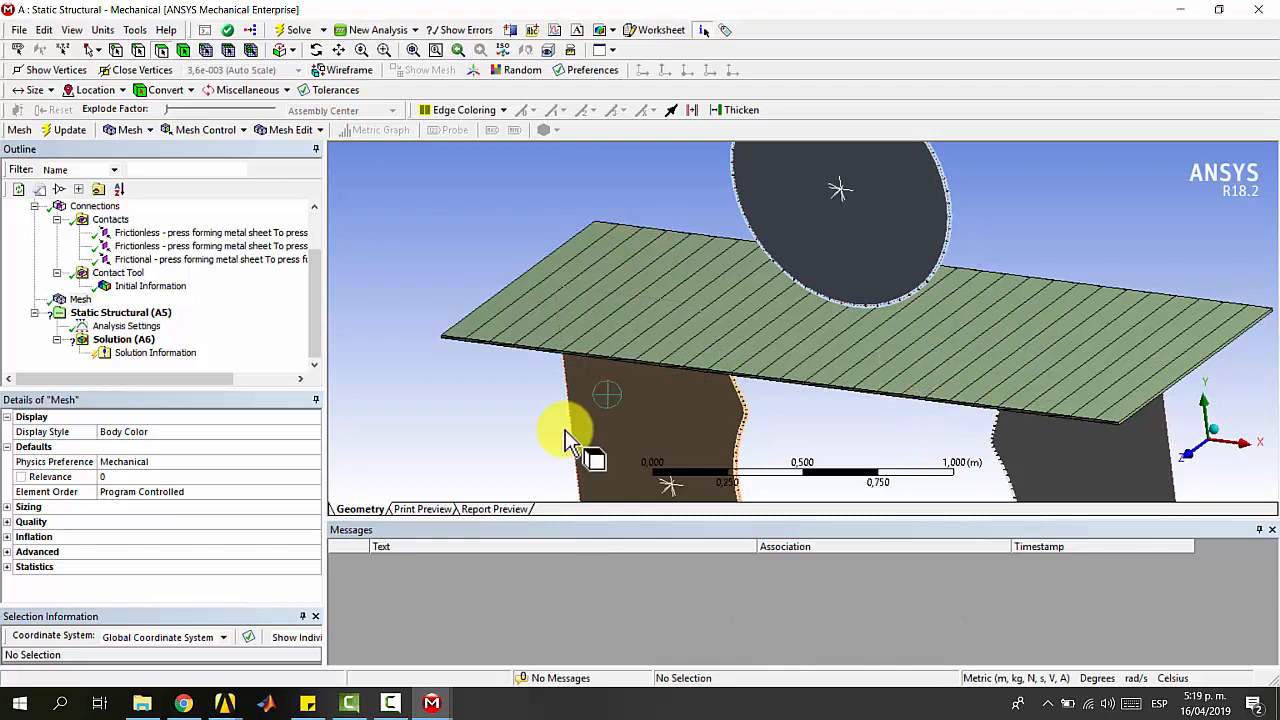
- Add a Sizing mesh control scoped to three bodies: the round punch and the two dies
left_click(80, 299)
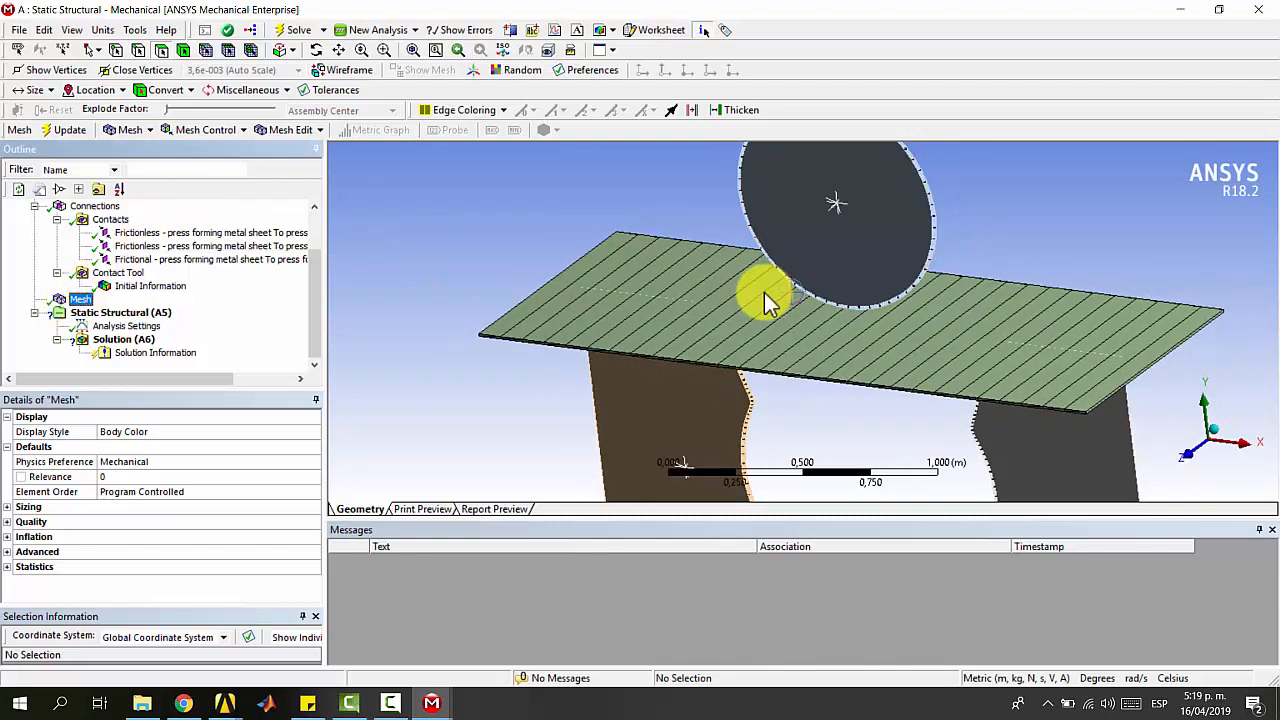
scroll(764, 292, "down", 3)
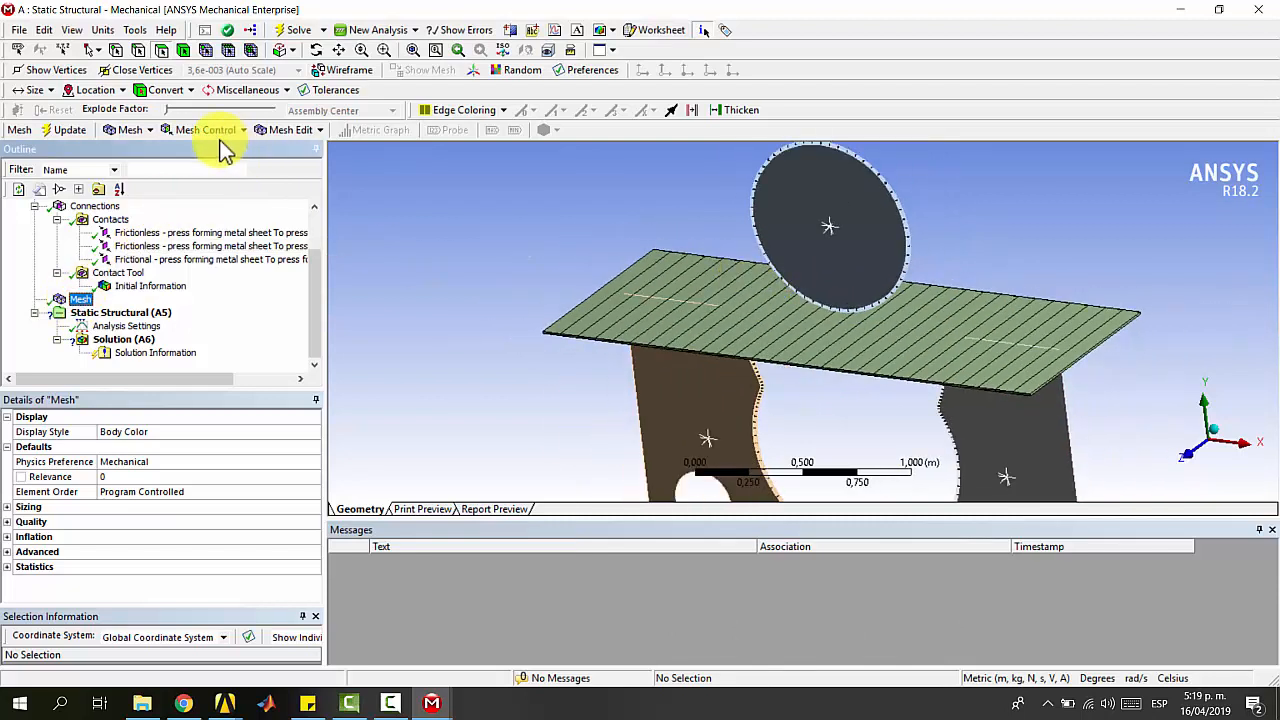
left_click(184, 50)
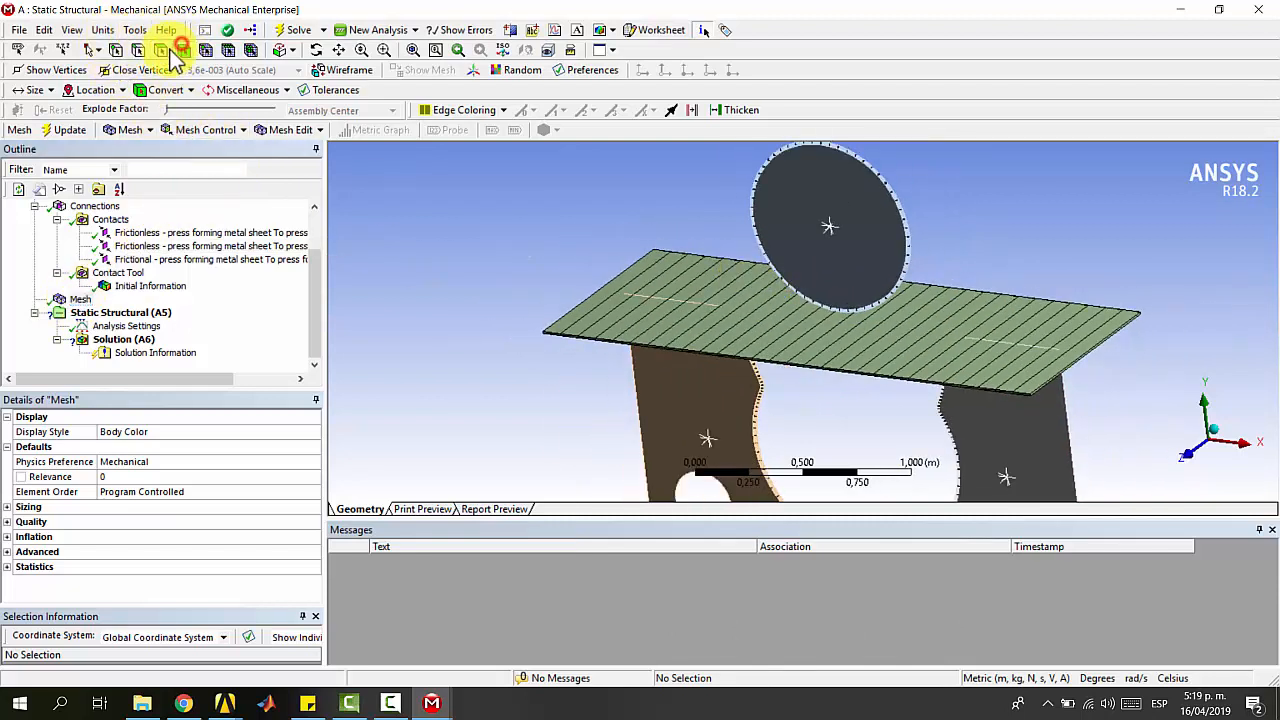
left_click(187, 130)
left_click(202, 189)
left_click(812, 278)
left_click(737, 312, "ctrl")
left_click(1023, 386, "ctrl")
left_click(151, 442)
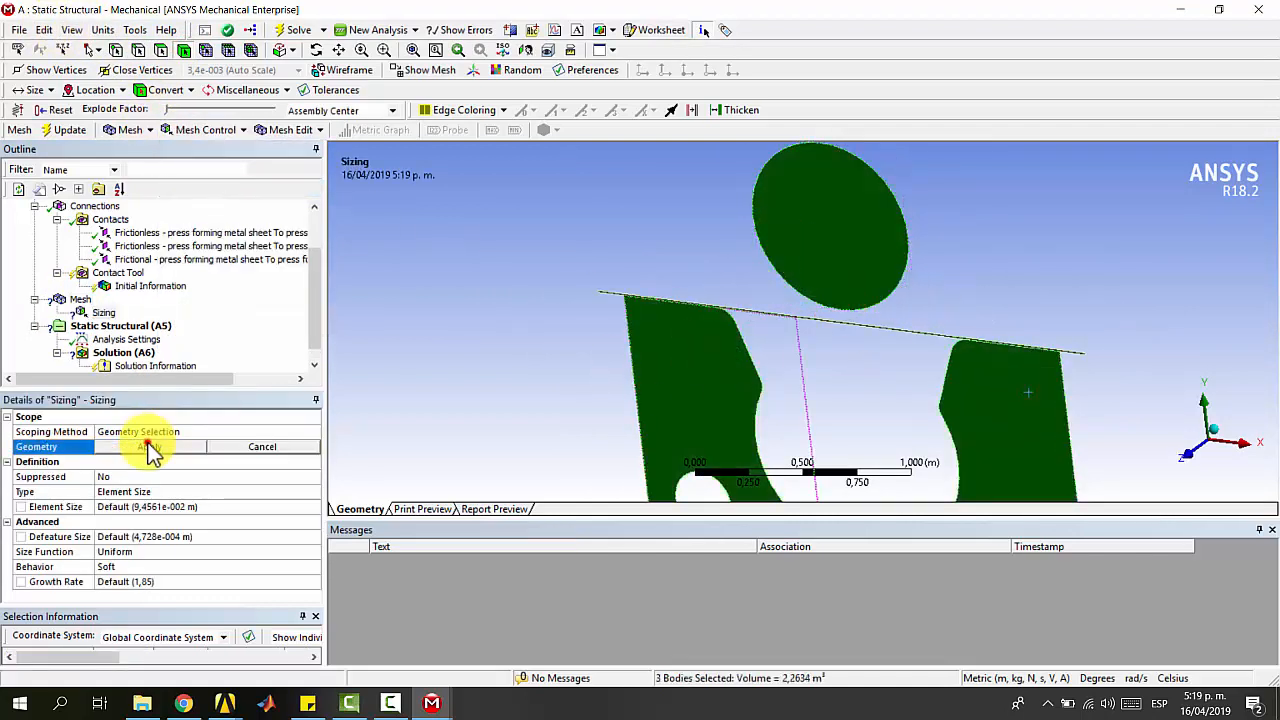
left_click(125, 450)
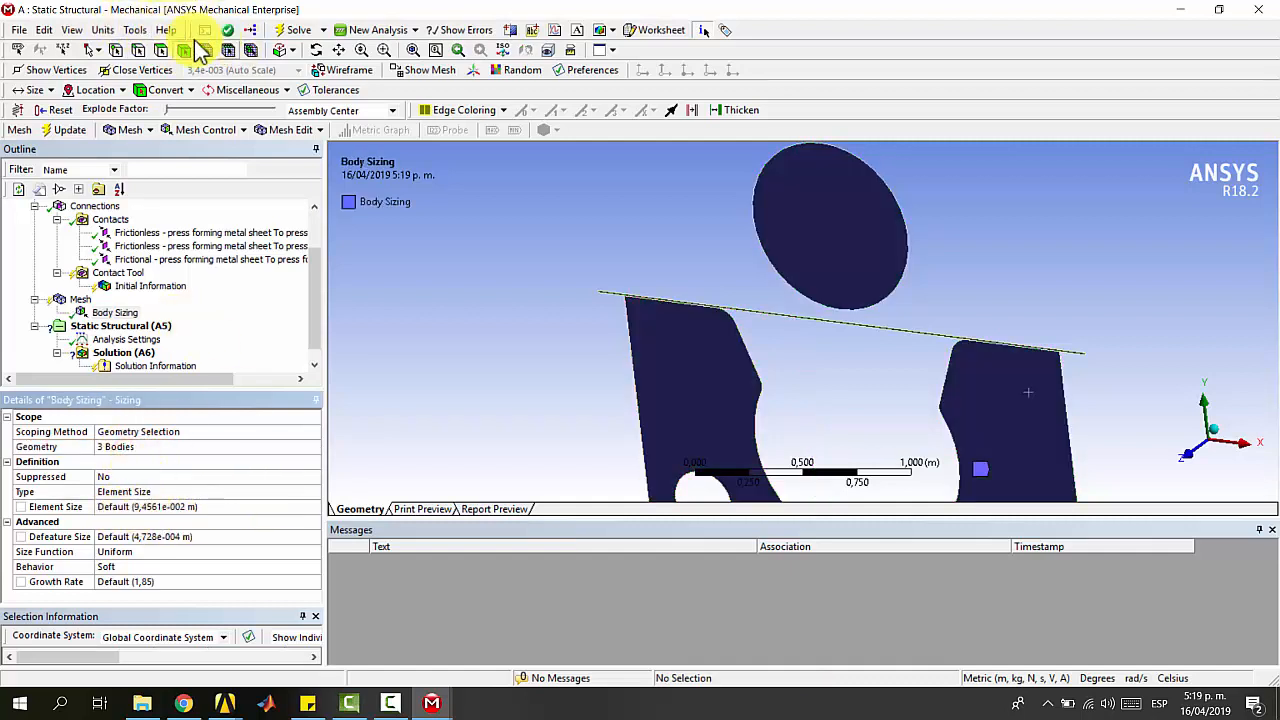
- Switch the unit system to Metric (mm, kg, N, s, mV, mA)
left_click(103, 30)
mouse_move(135, 30)
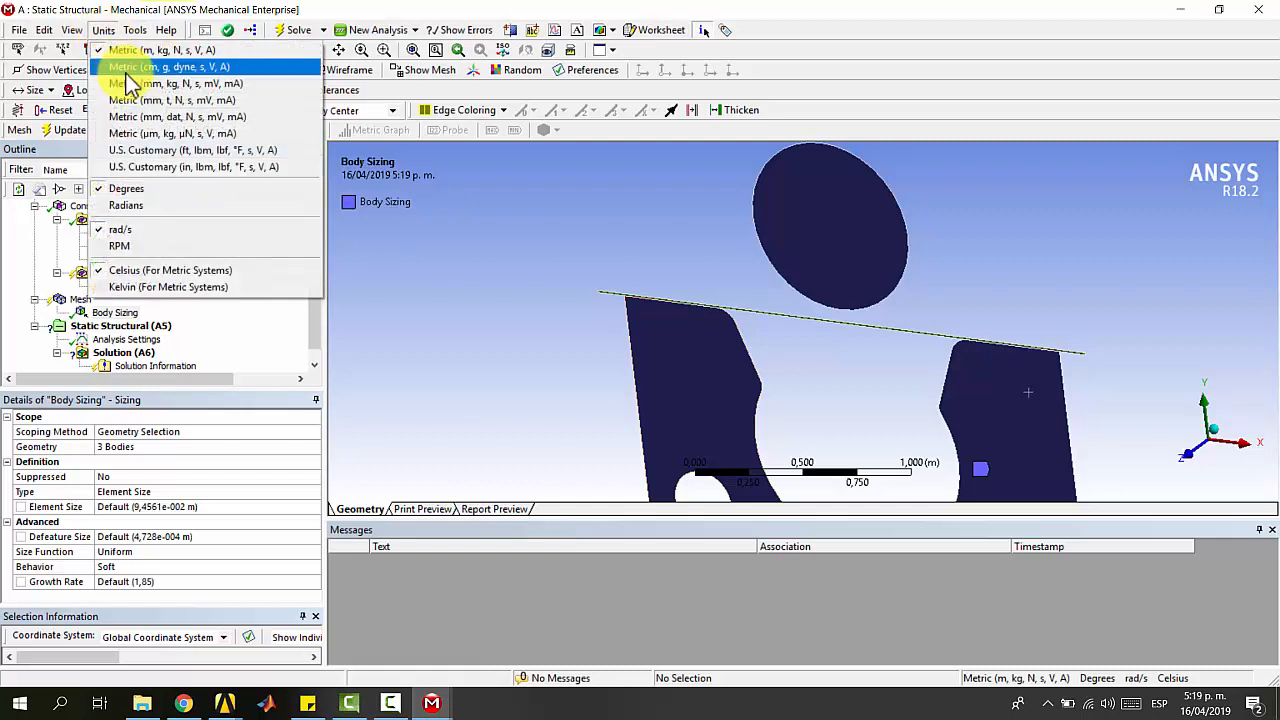
left_click(128, 88)
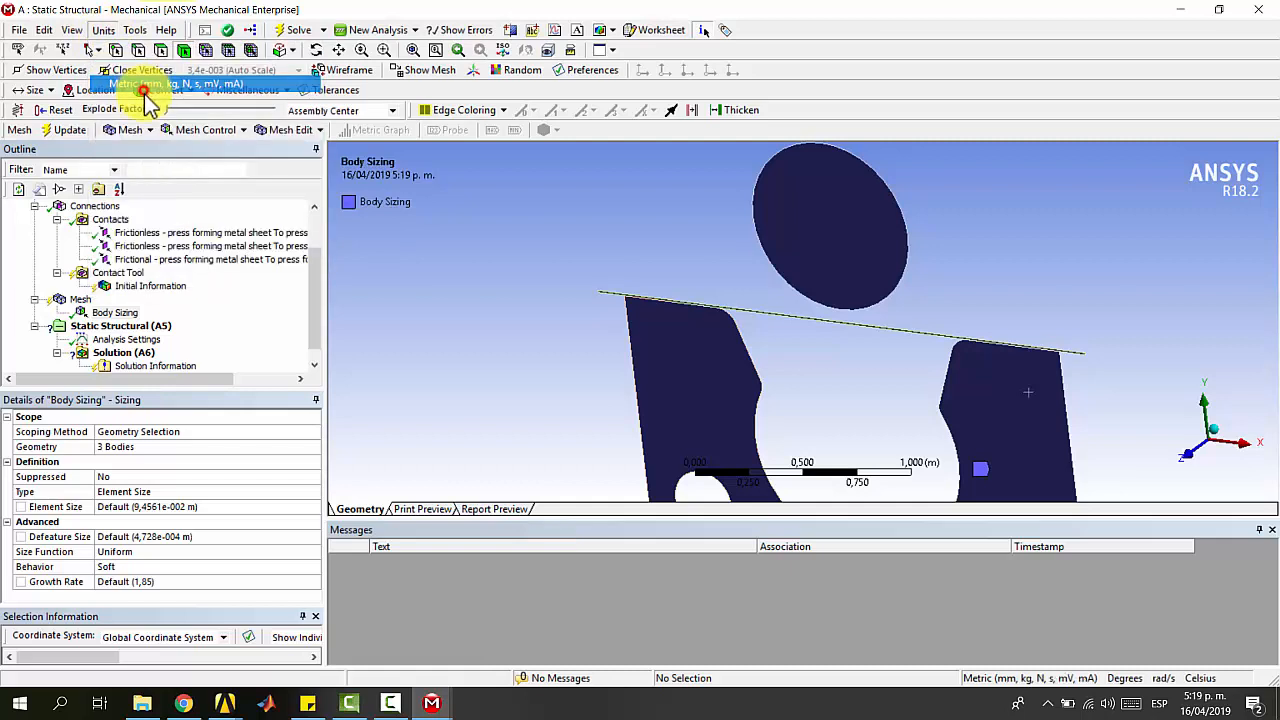
- Set the punch and die body sizing to a 10 mm element size with Hard behavior
left_click(131, 508)
left_click(115, 566)
left_click(112, 582)
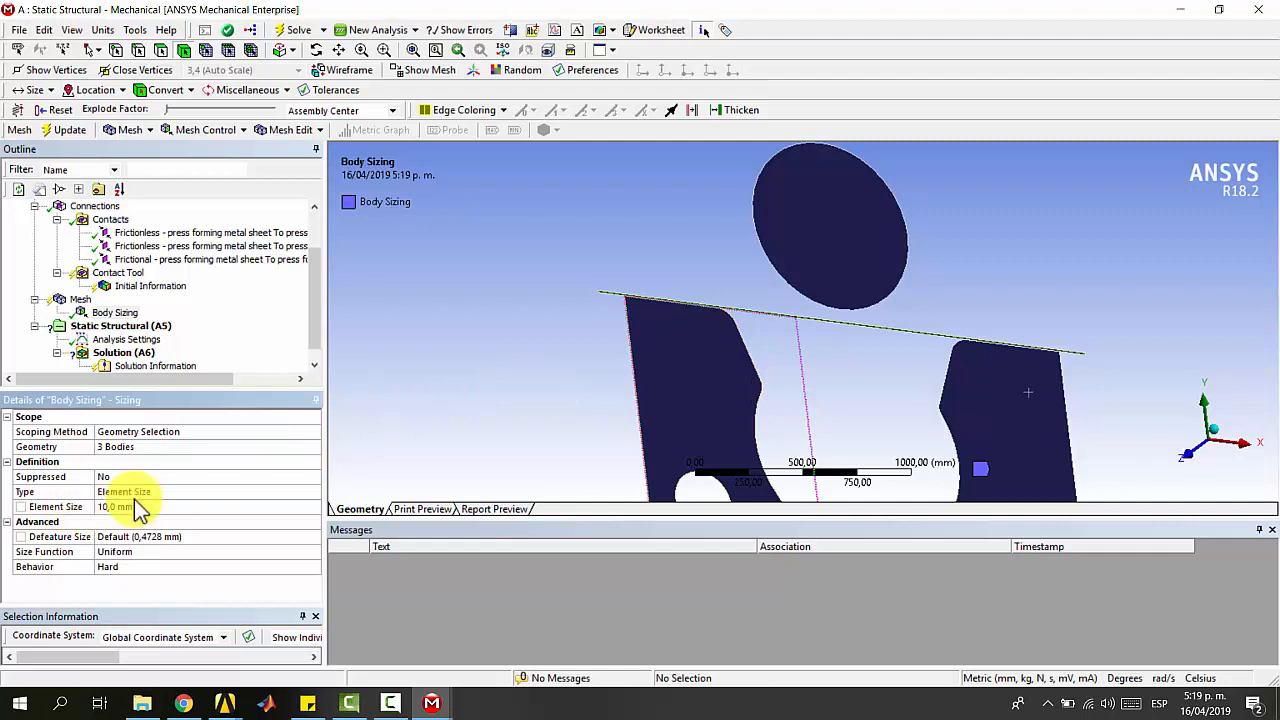
- Add a second Sizing mesh control scoped to the metal sheet body
left_click(192, 132)
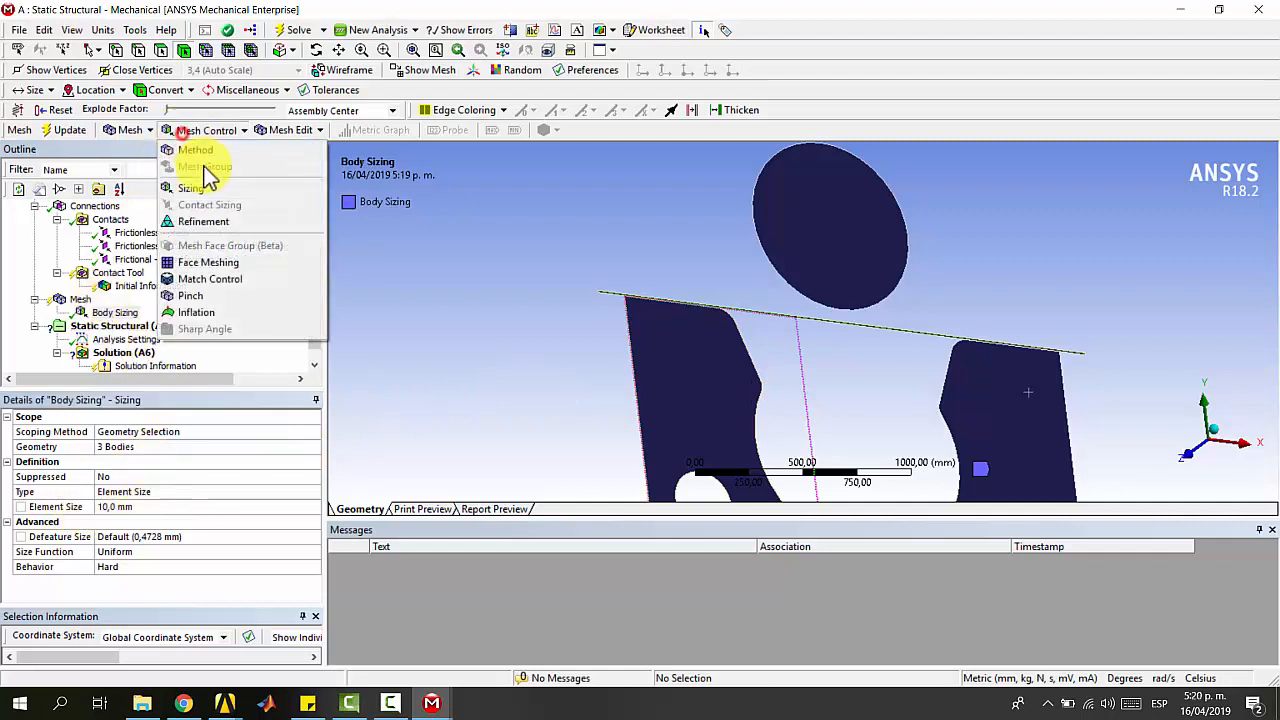
left_click(206, 188)
left_click(770, 320)
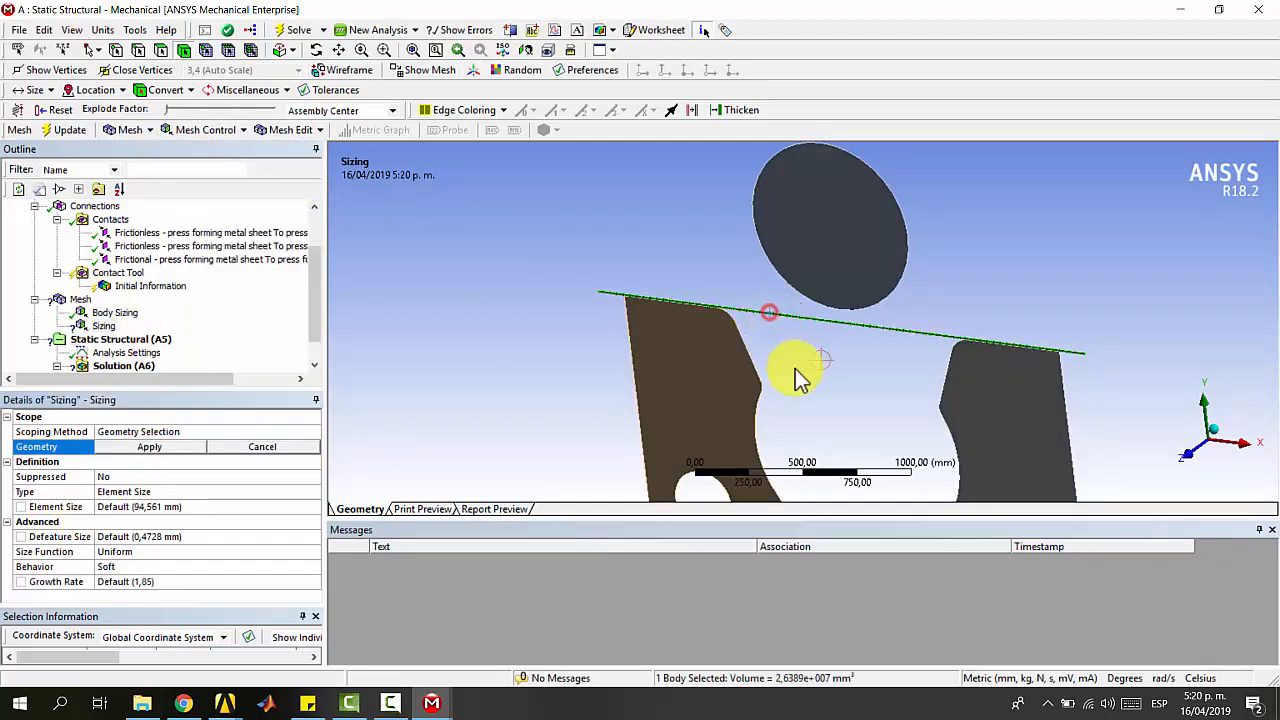
left_click(155, 447)
- Set the sheet's body sizing to a 5 mm element size with Hard behavior
left_click(162, 508)
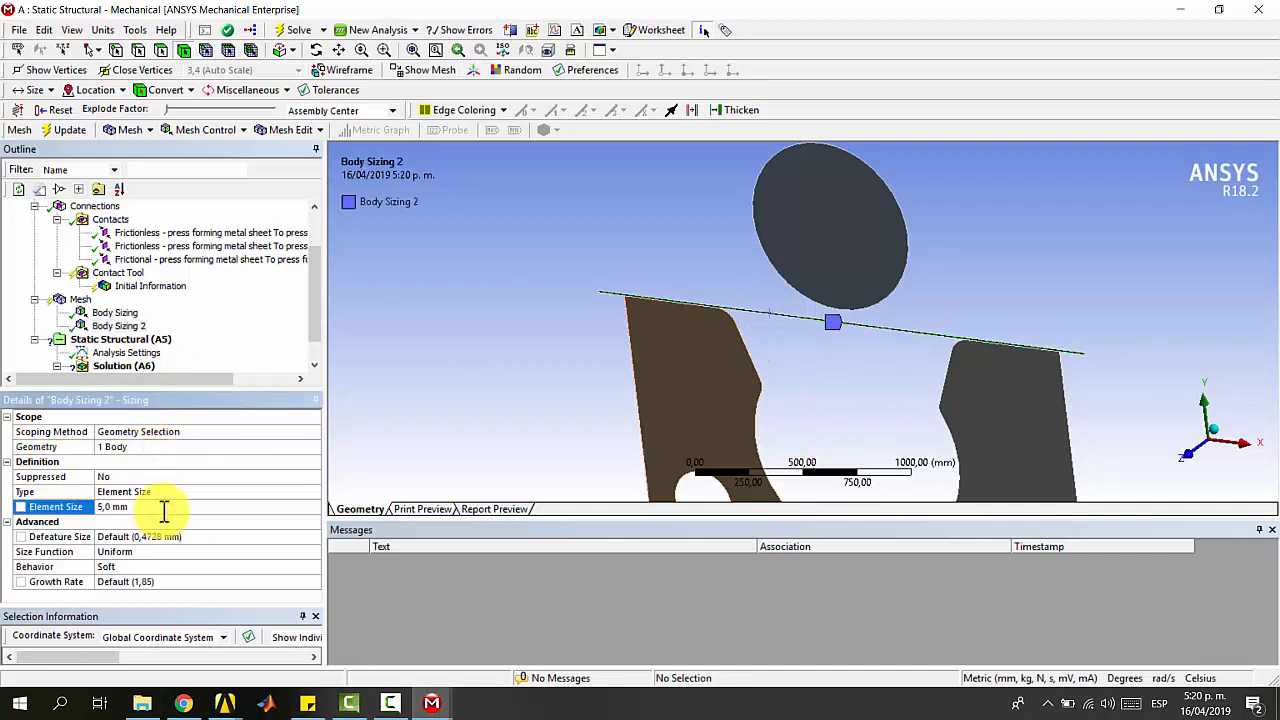
left_click(105, 508)
key("Return")
scroll(823, 334, "up", 5)
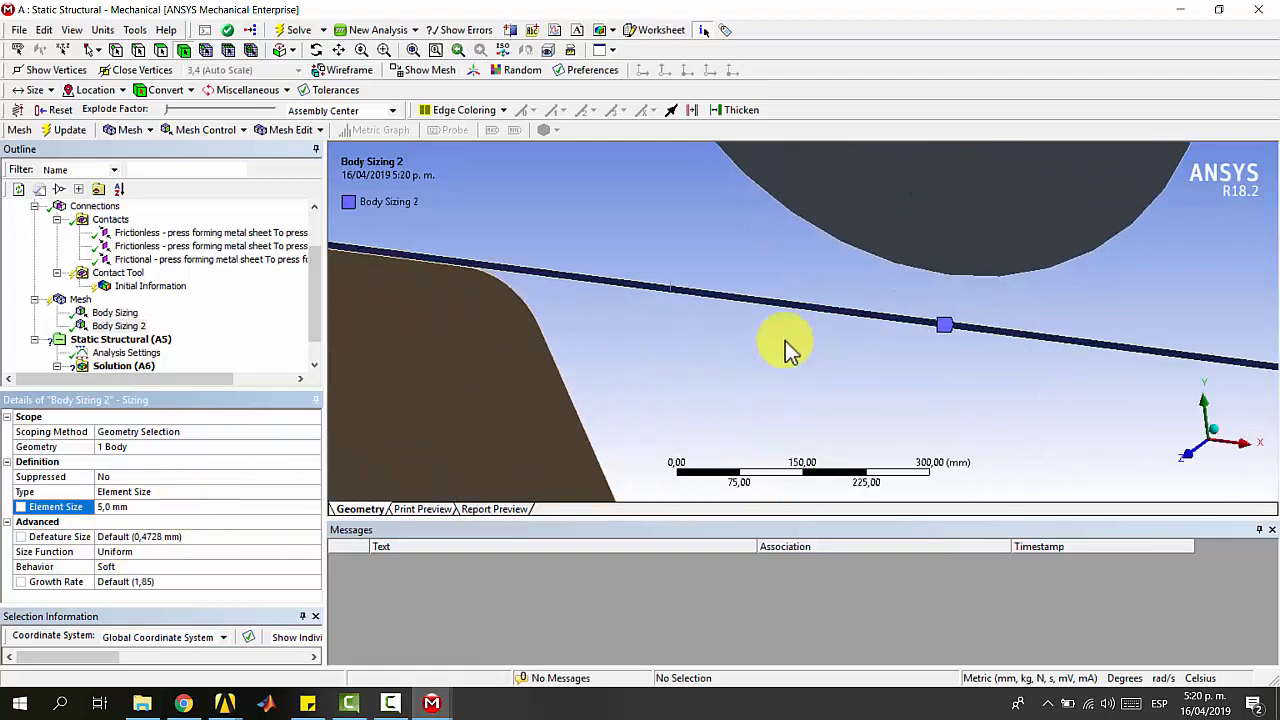
left_click(112, 567)
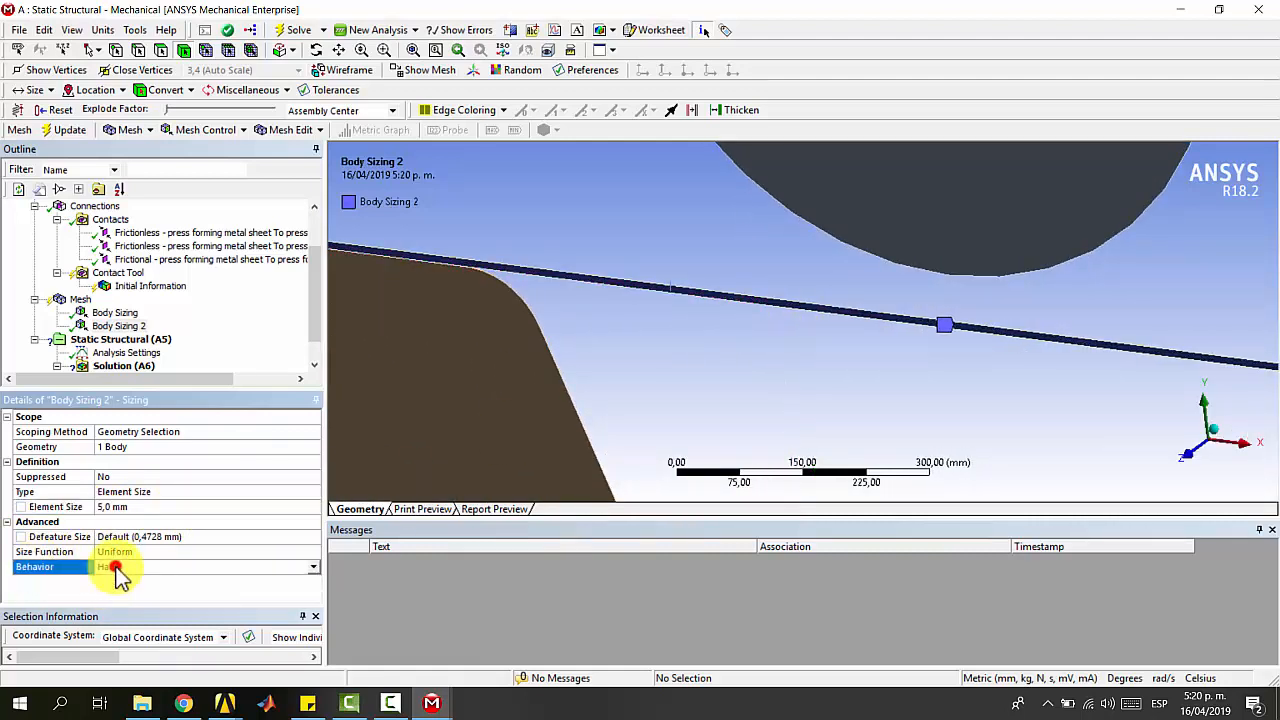
- Add a Face Meshing control scoped to the four faces of the punch, sheet and both dies
scroll(706, 345, "down", 5)
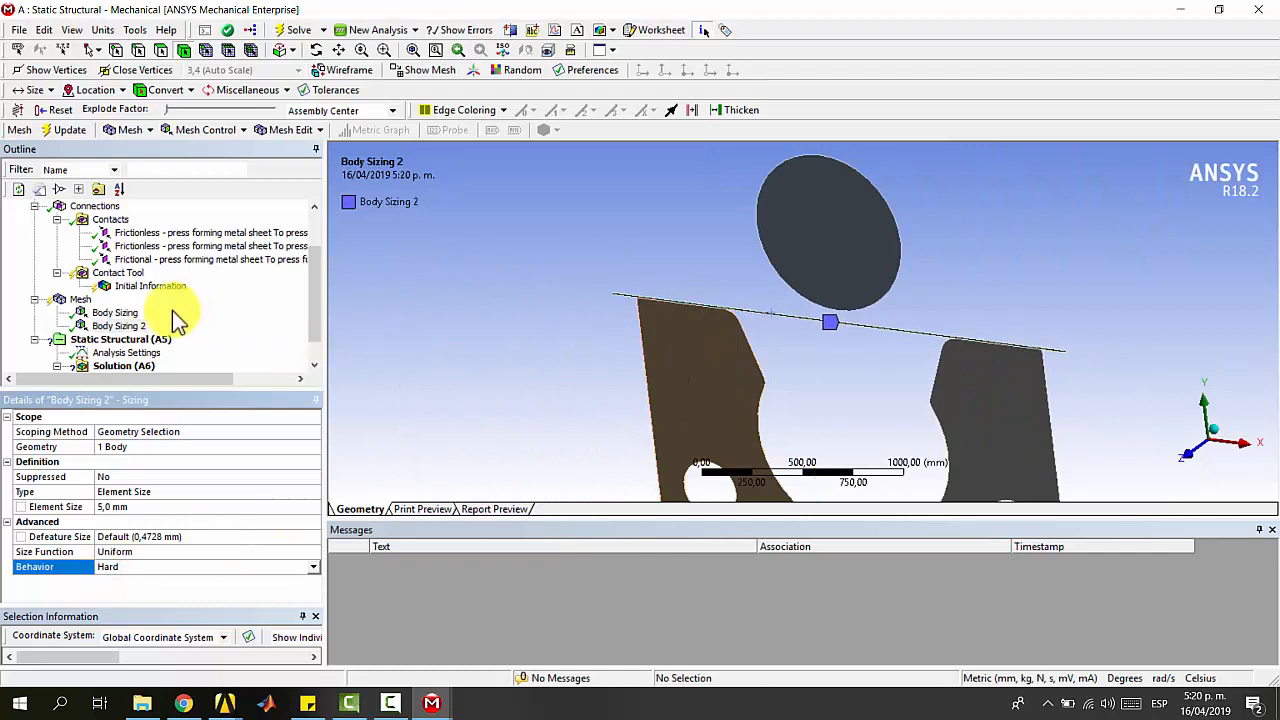
left_click(81, 299)
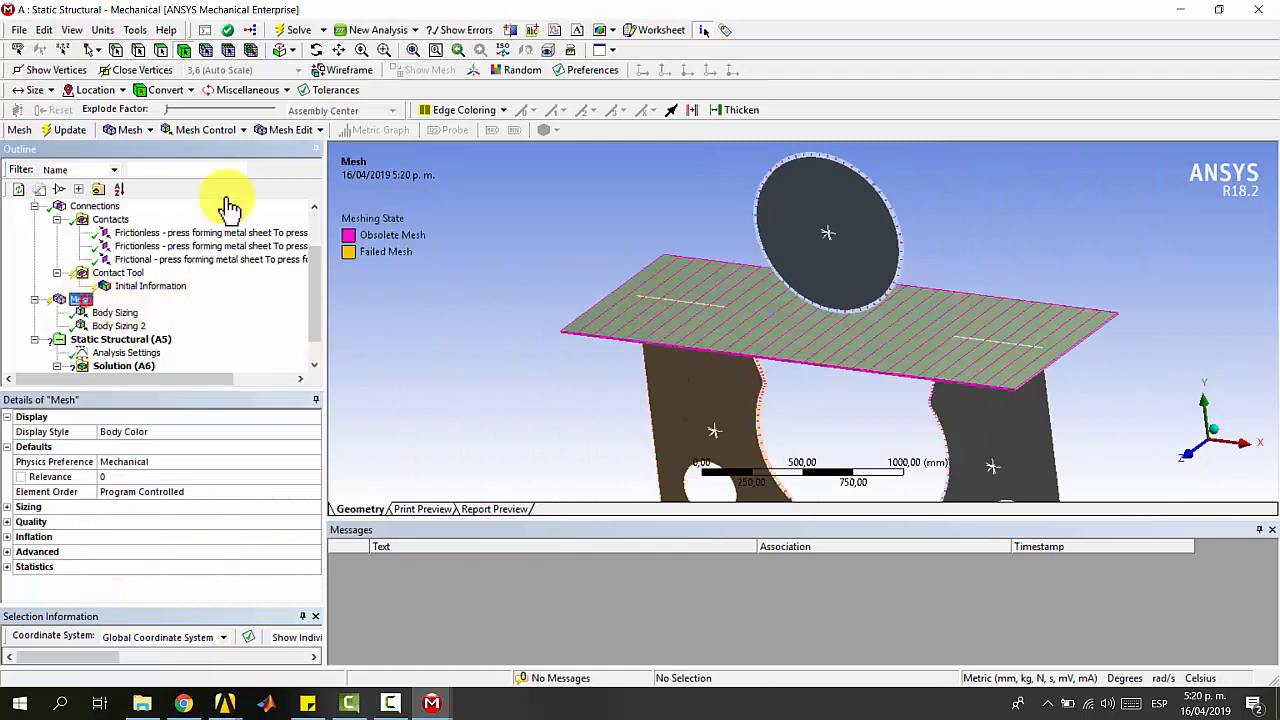
left_click(147, 131)
left_click(175, 131)
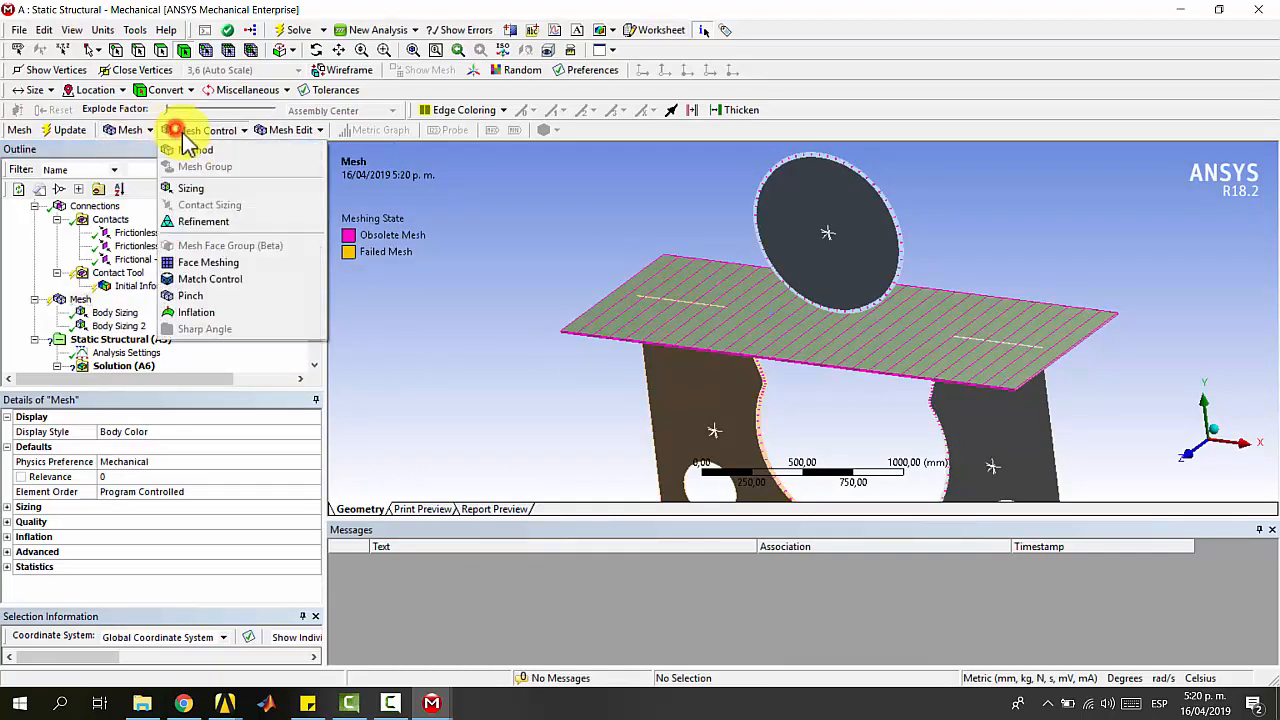
left_click(218, 265)
left_click(784, 315)
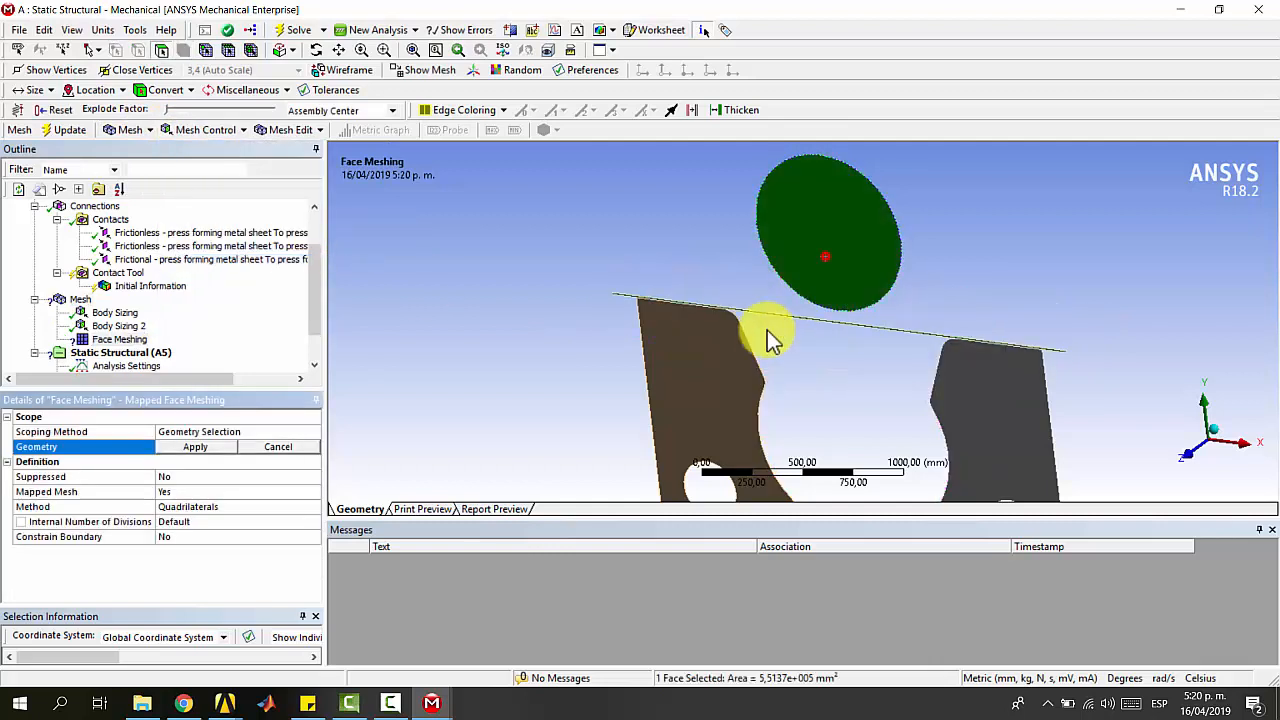
left_click(727, 347, "ctrl")
left_click(959, 372, "ctrl")
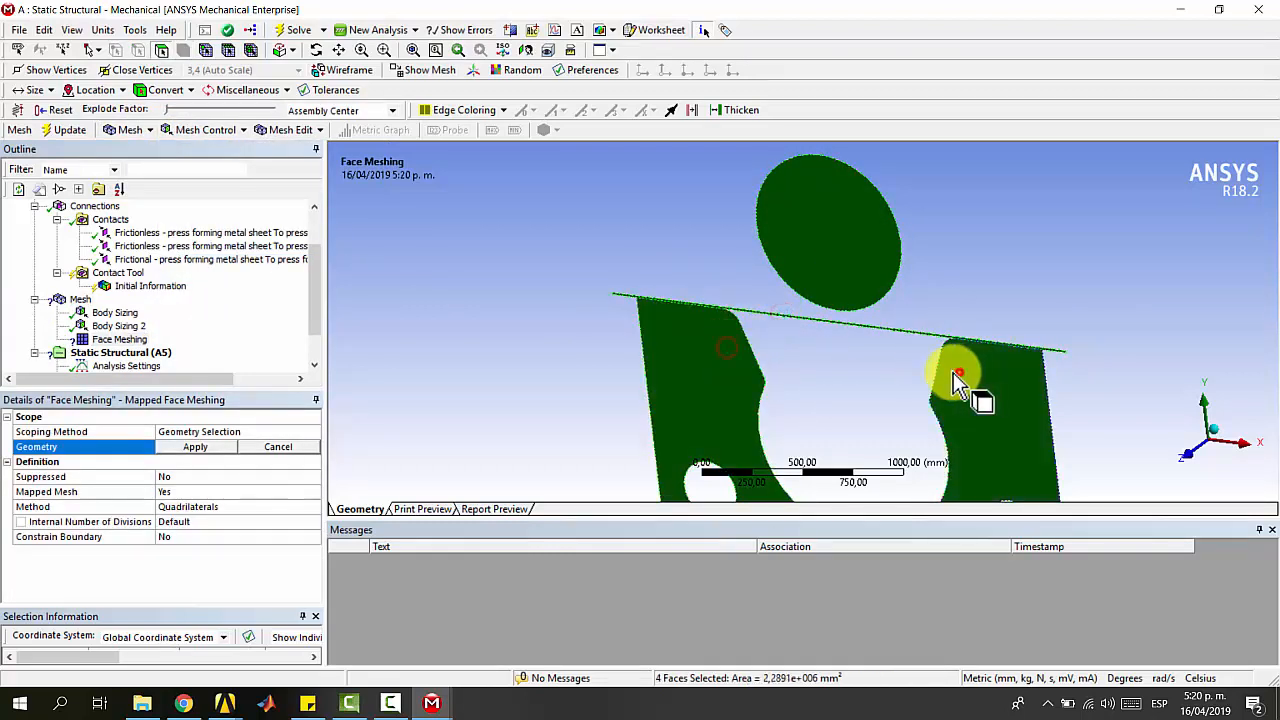
left_click(182, 448)
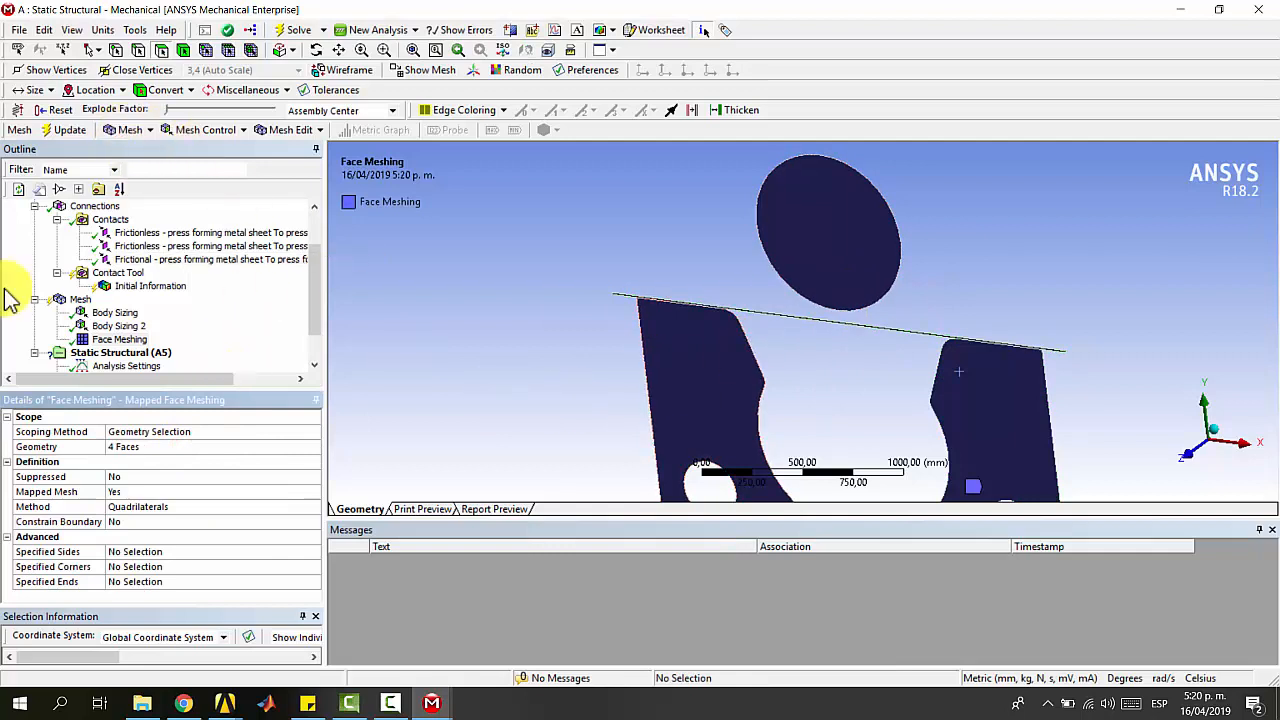
- Update the mesh of all bodies using the defined body sizing and face meshing controls
scroll(150, 320, "down", 1)
left_click(105, 328)
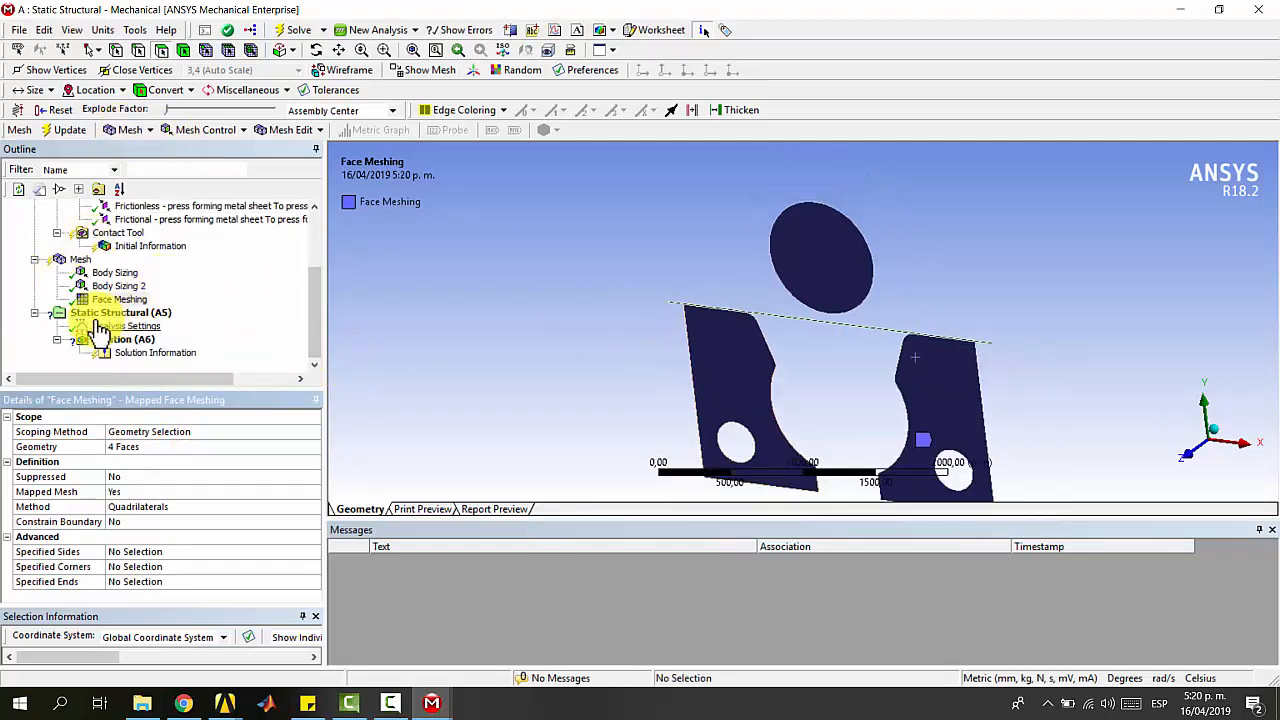
left_click(72, 259)
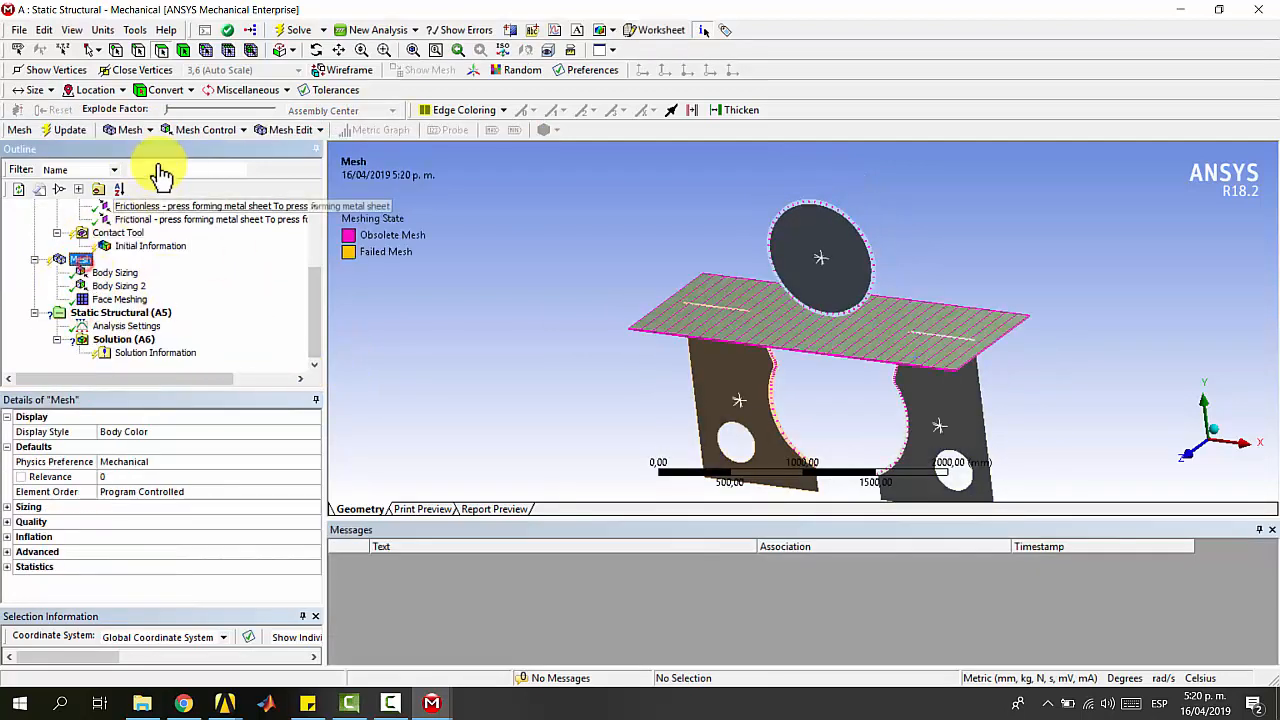
left_click(80, 135)
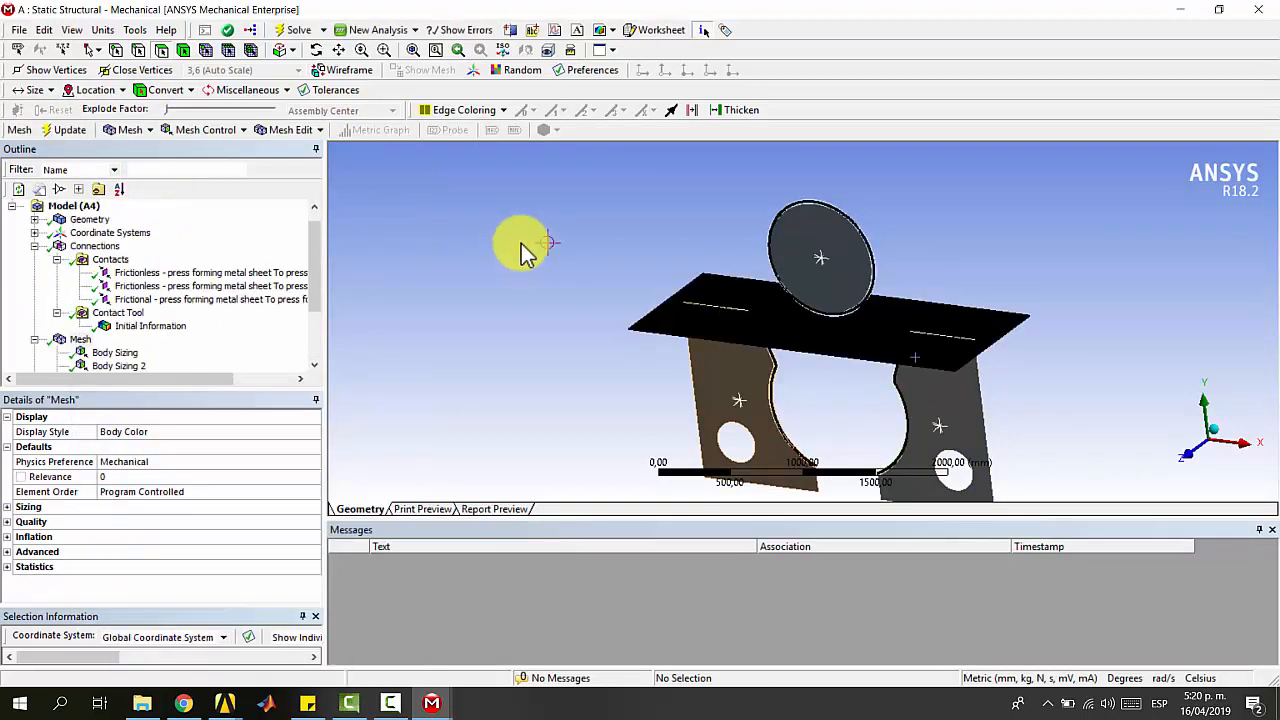
- Examine the generated mesh up close on the sheet, along the punch edge and around the die
scroll(859, 322, "up", 5)
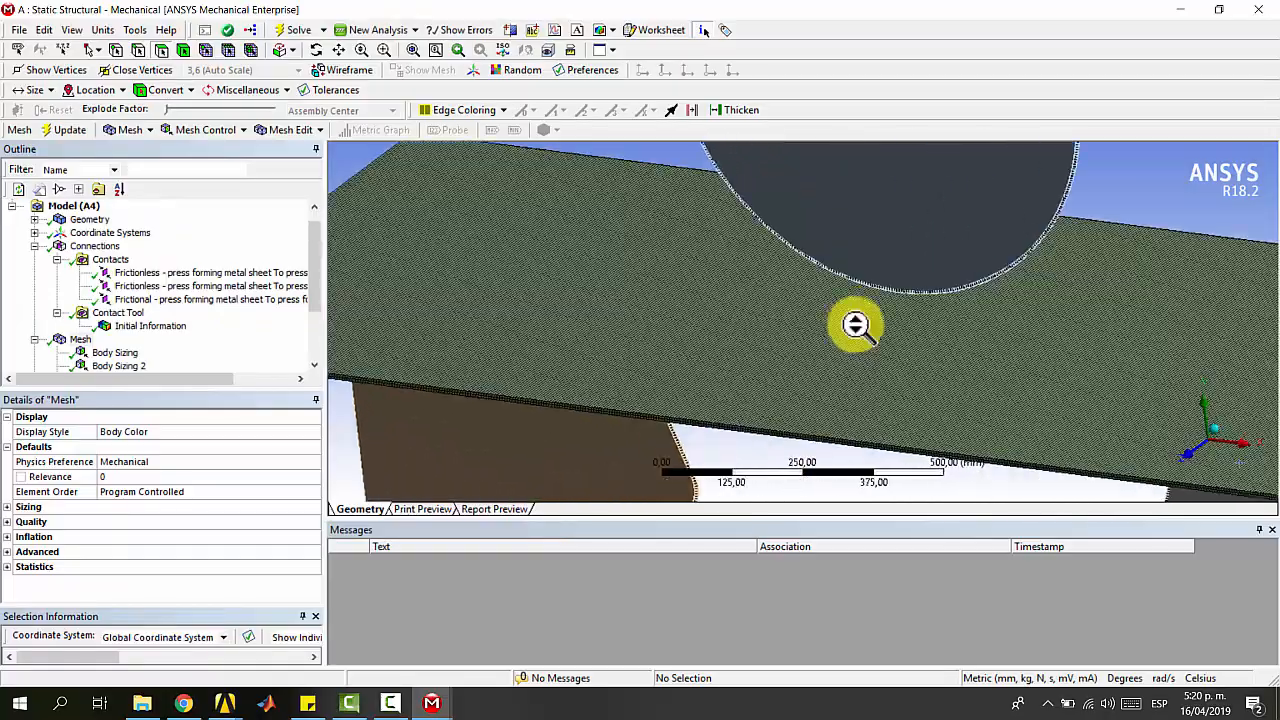
middle_click_drag(929, 354, 888, 360)
scroll(894, 370, "up", 4)
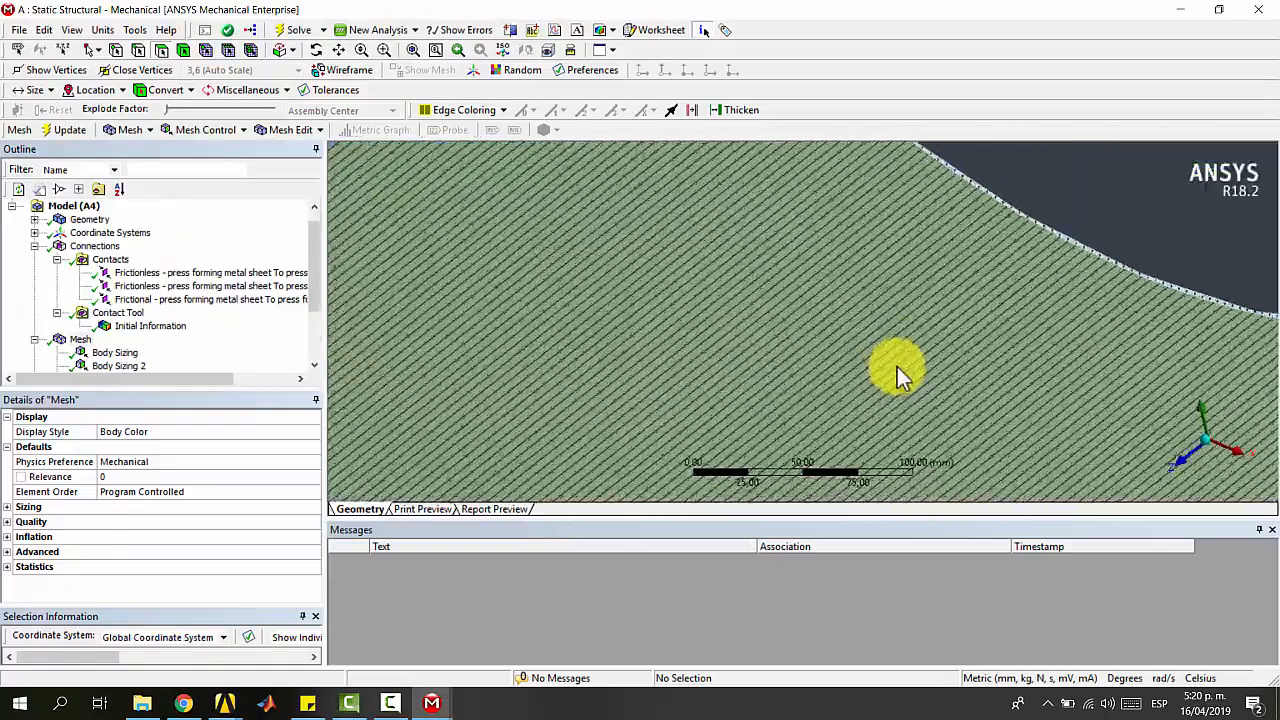
scroll(831, 312, "up", 3)
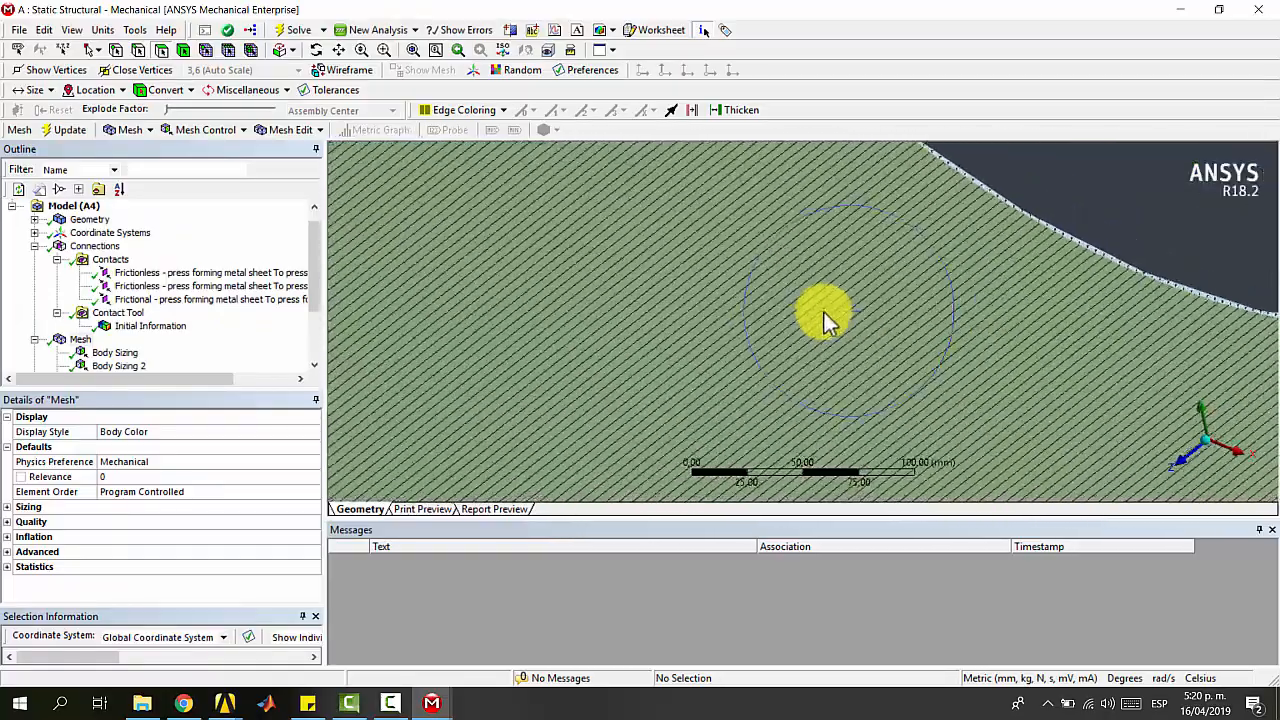
scroll(697, 310, "down", 3)
scroll(697, 310, "down", 5)
middle_click_drag(689, 309, 764, 318)
scroll(792, 356, "up", 2)
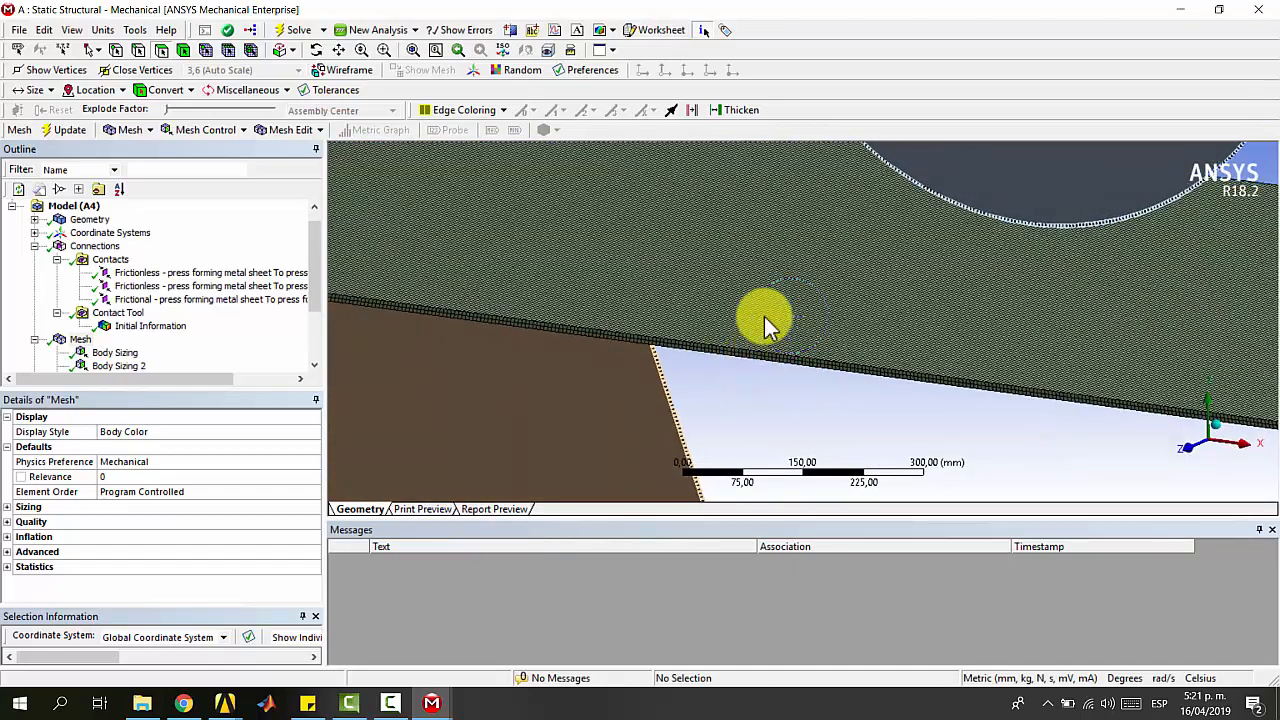
middle_click_drag(457, 263, 243, 314)
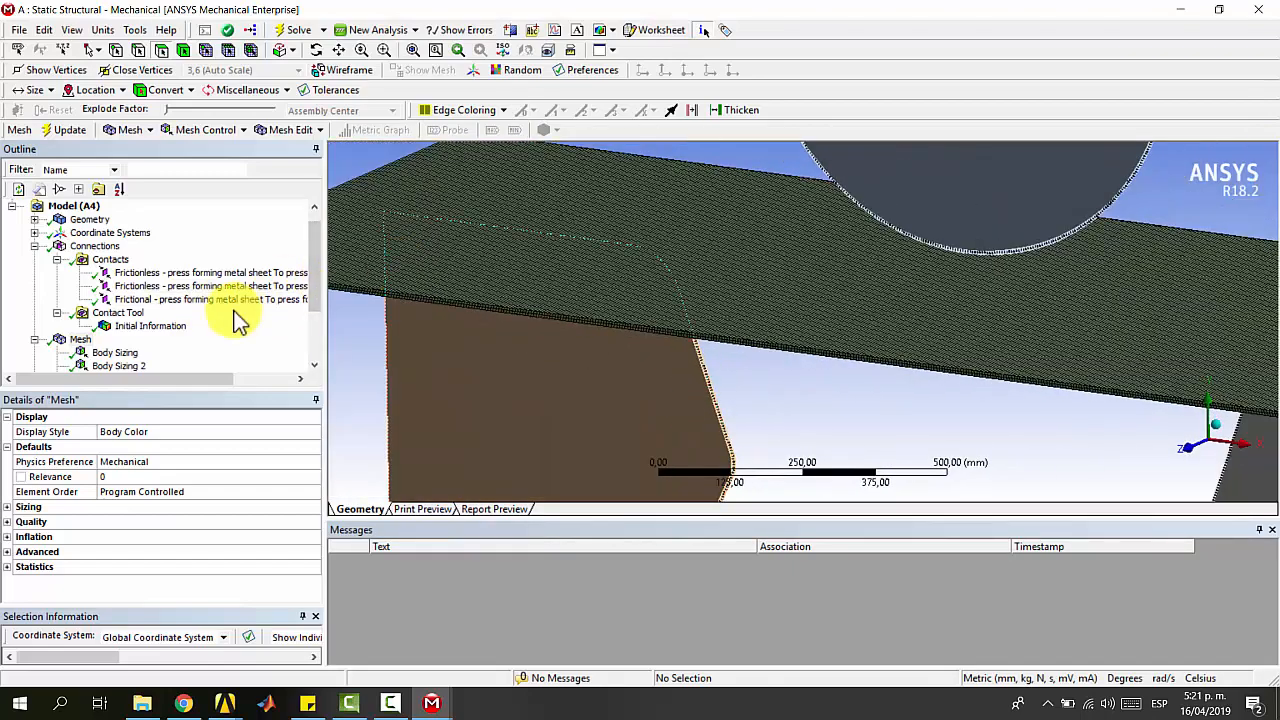
- Set the number of steps to 52 in the static structural analysis settings
scroll(88, 338, "down", 2)
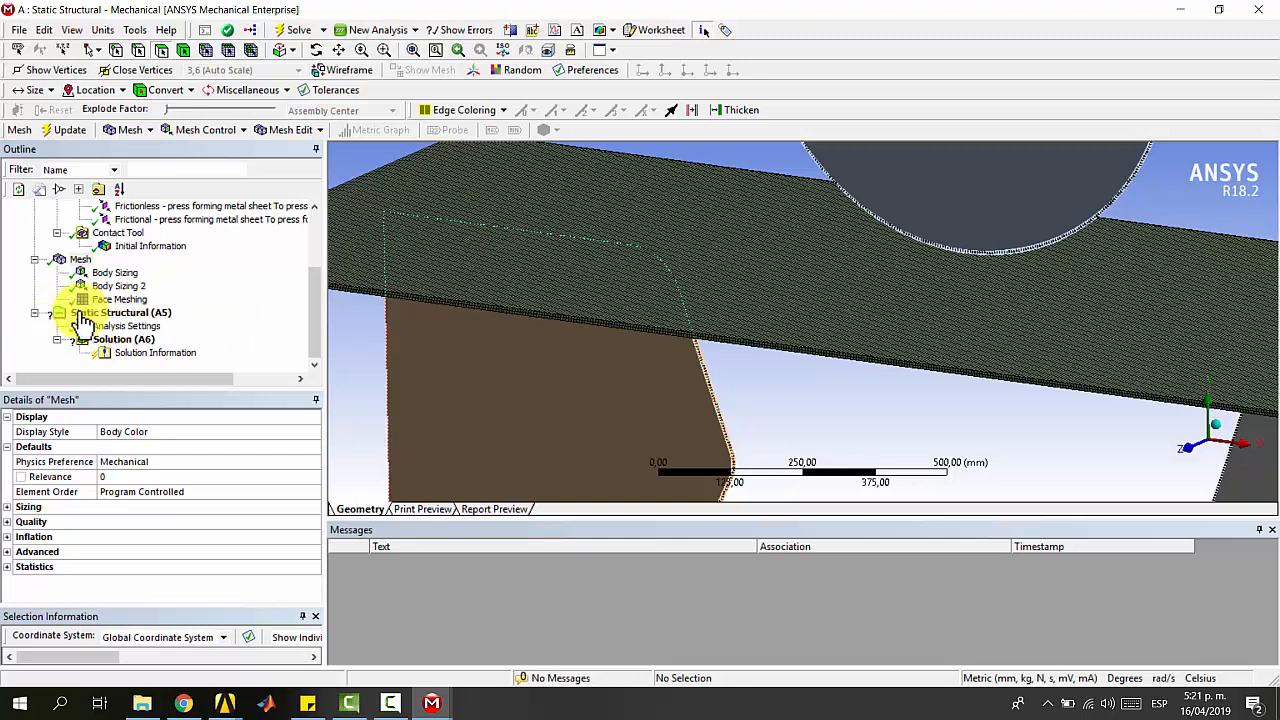
left_click(90, 315)
middle_click_drag(720, 243, 797, 376, "shift")
left_click(122, 326)
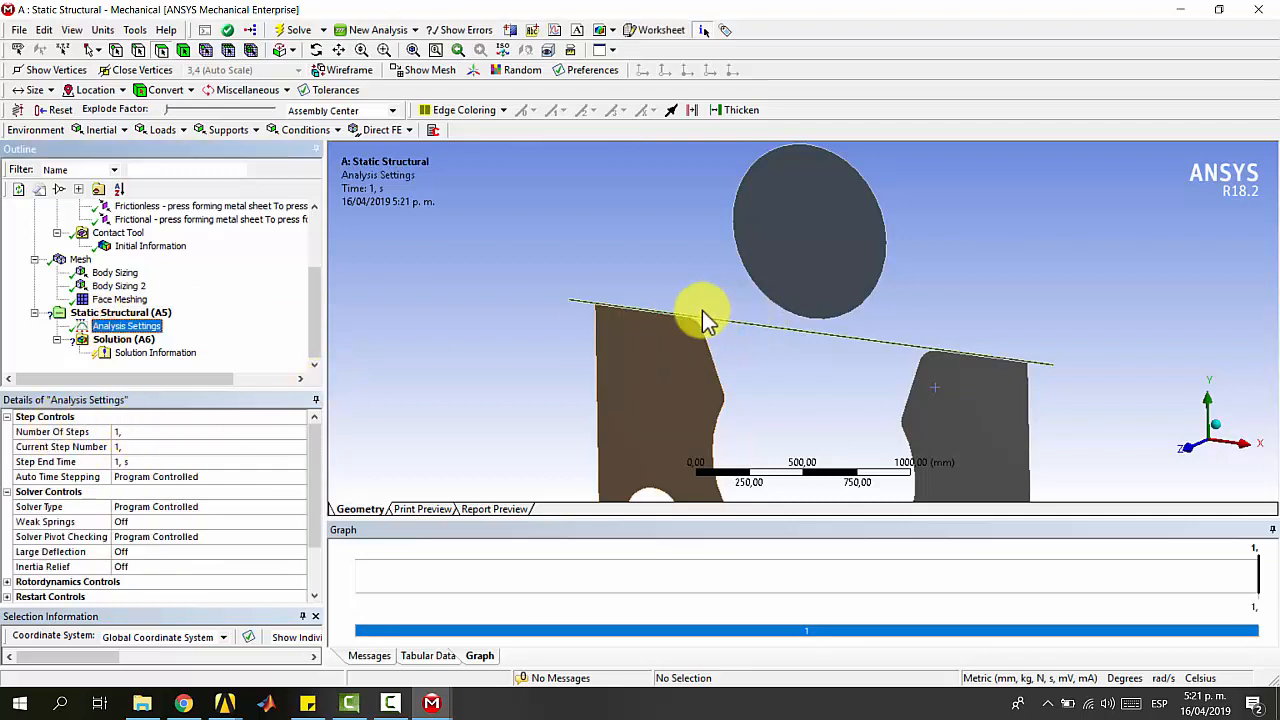
left_click(533, 367)
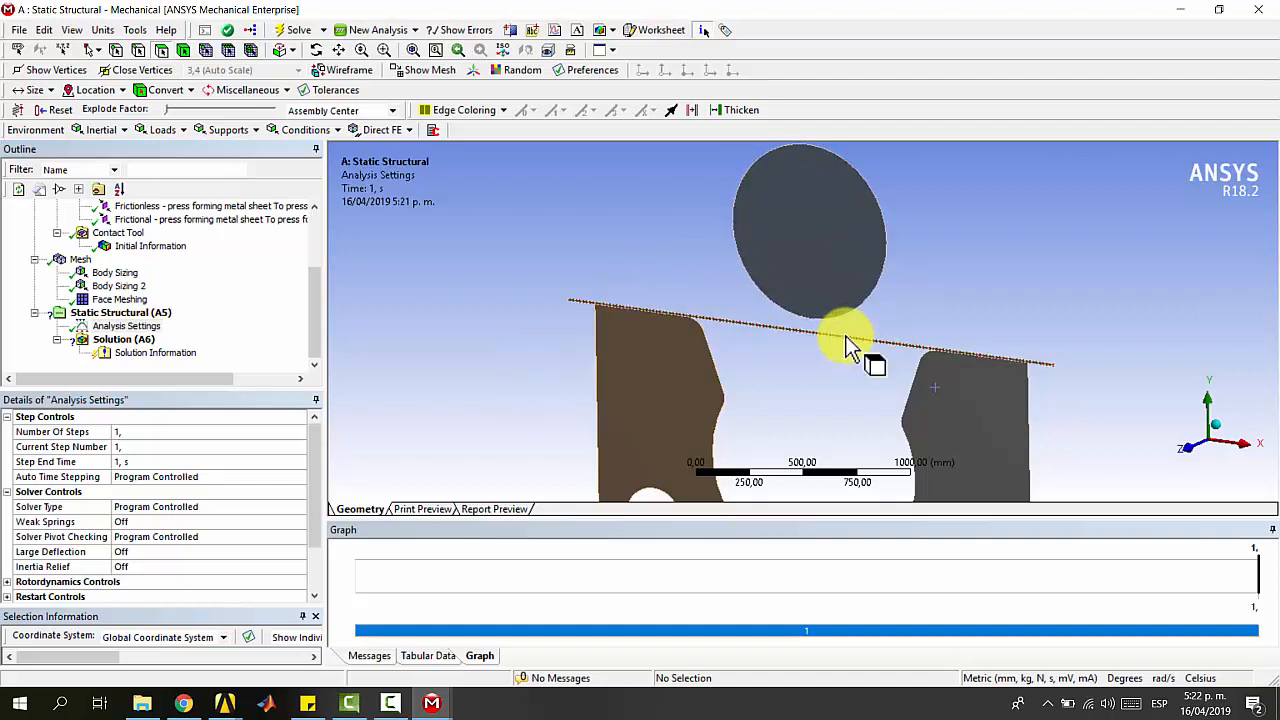
scroll(871, 300, "down", 3)
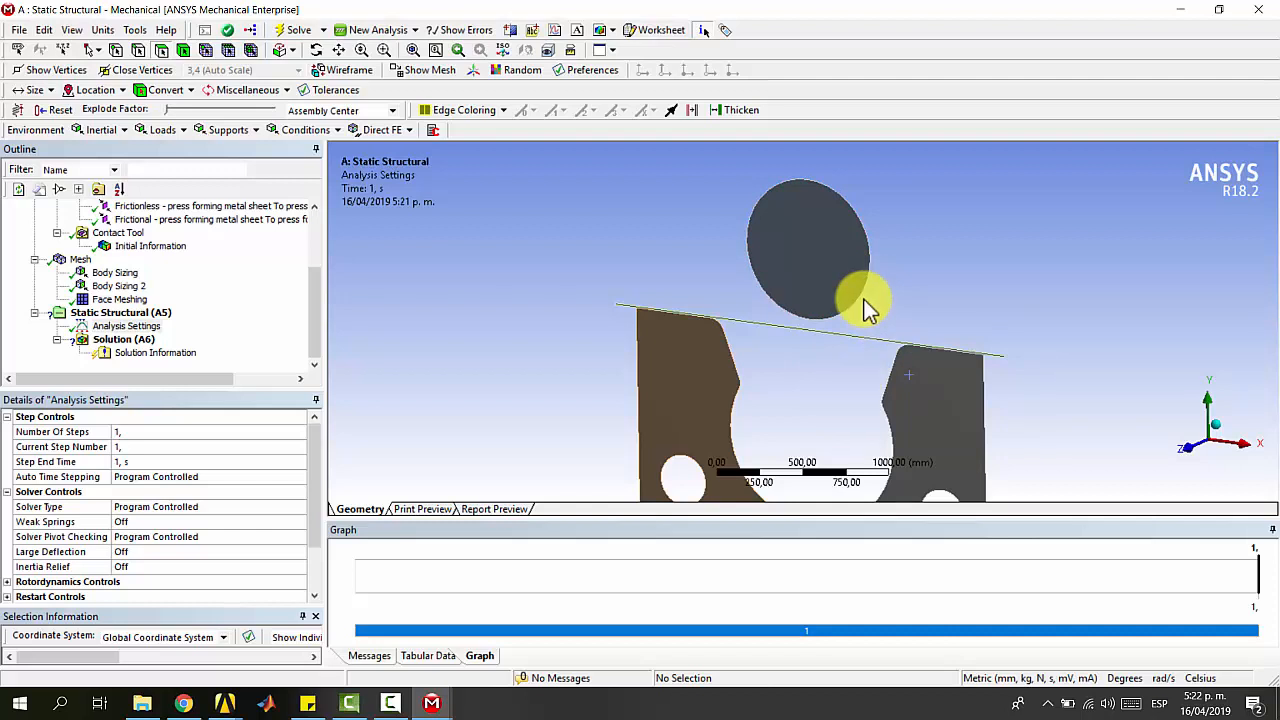
left_click(218, 428)
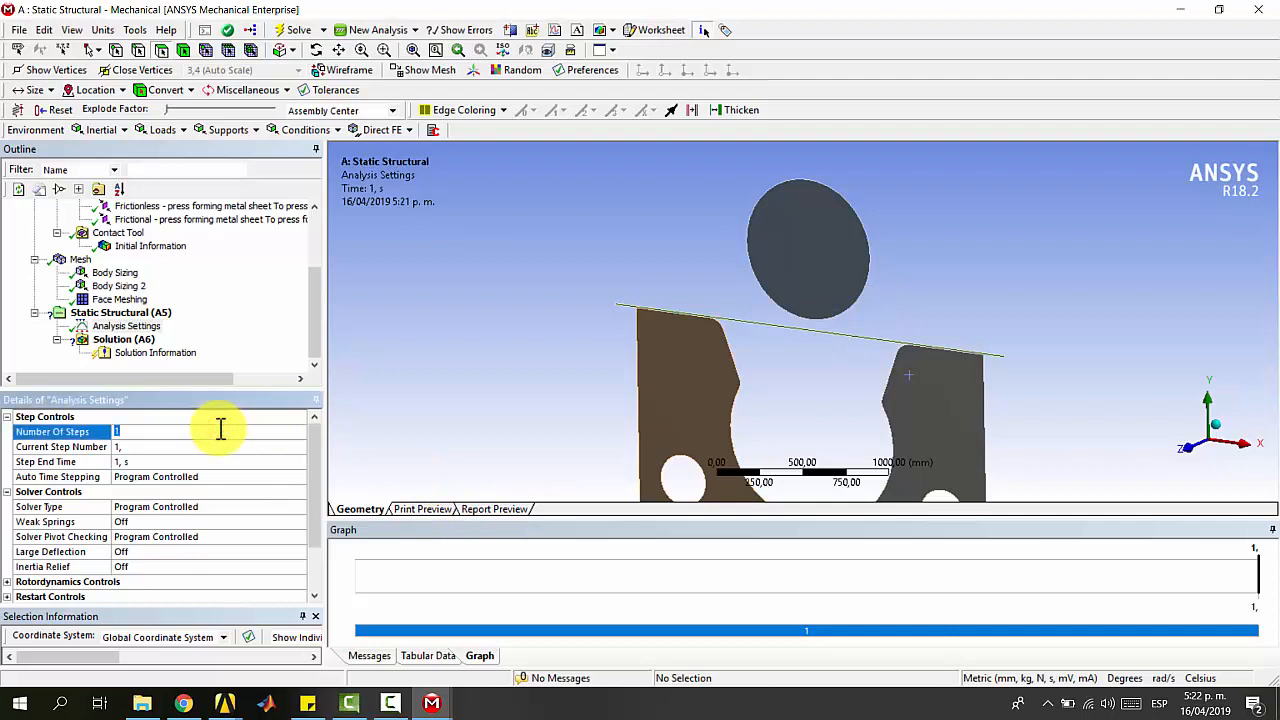
type("52")
key("Return")
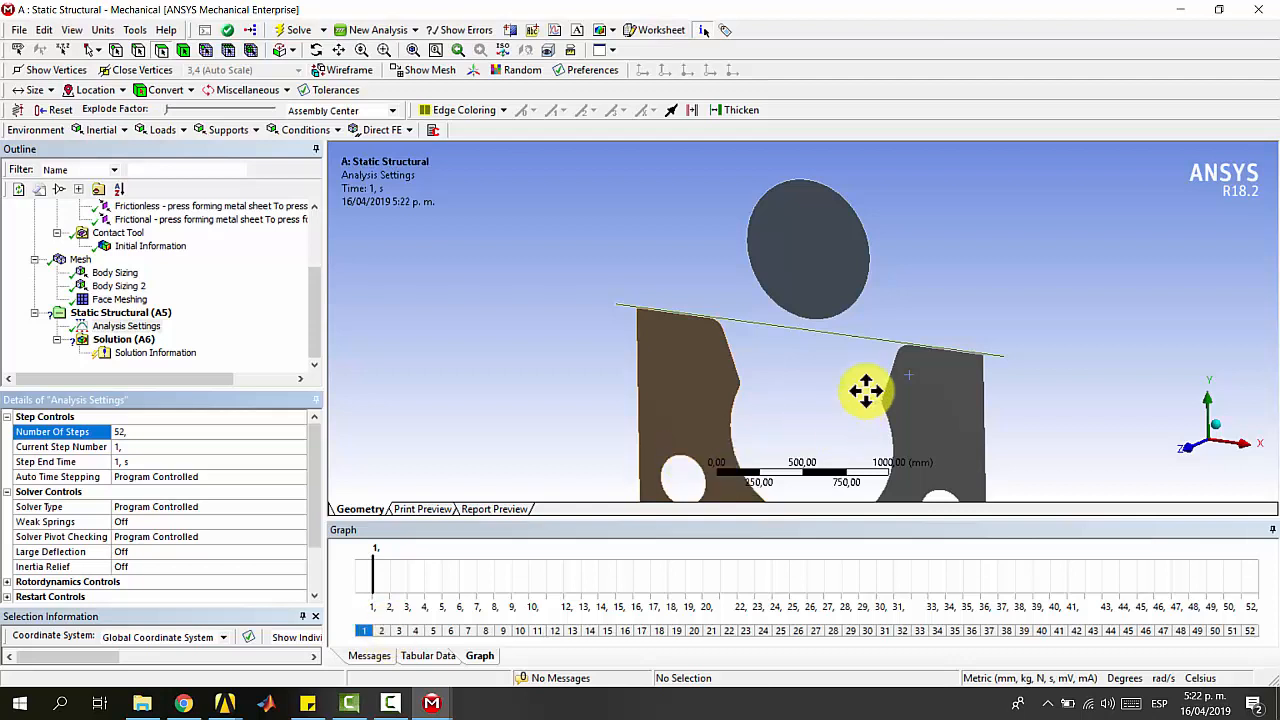
- Enter end times for steps 1 to 25 in 0,05 s increments, from 0,05 s up to 1,25 s
middle_click_drag(871, 400, 866, 320, "ctrl")
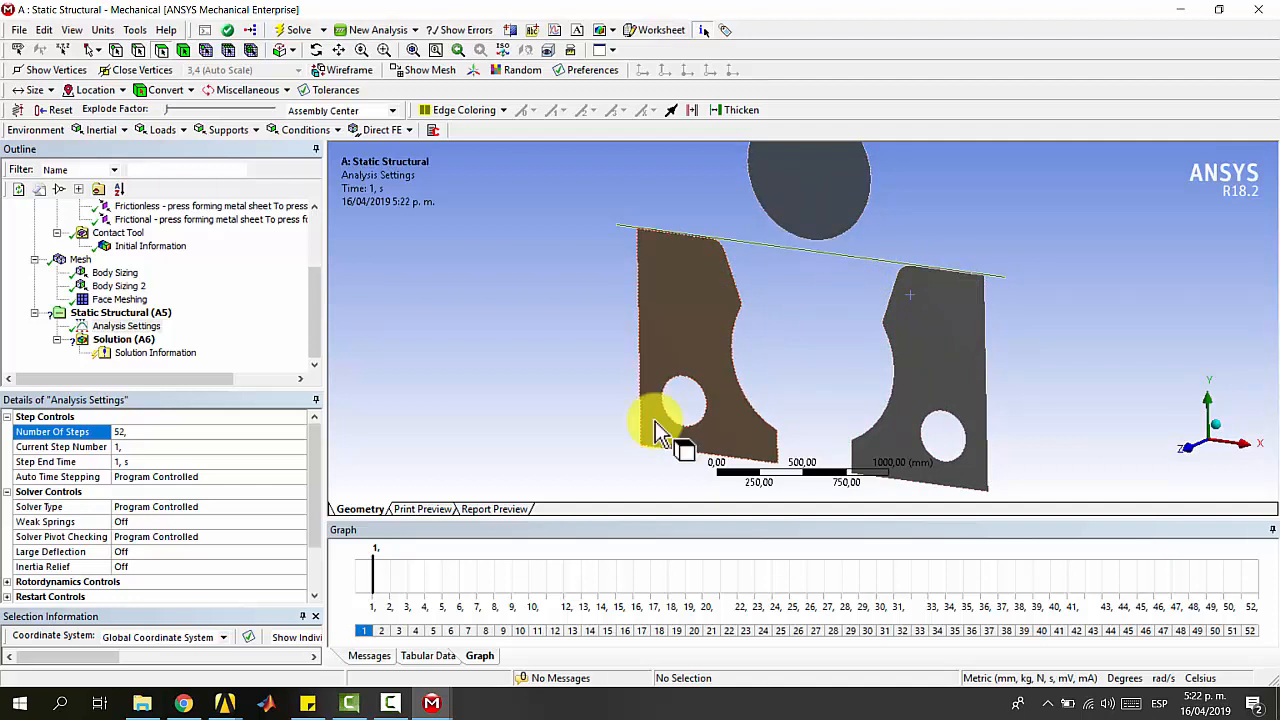
left_click(430, 656)
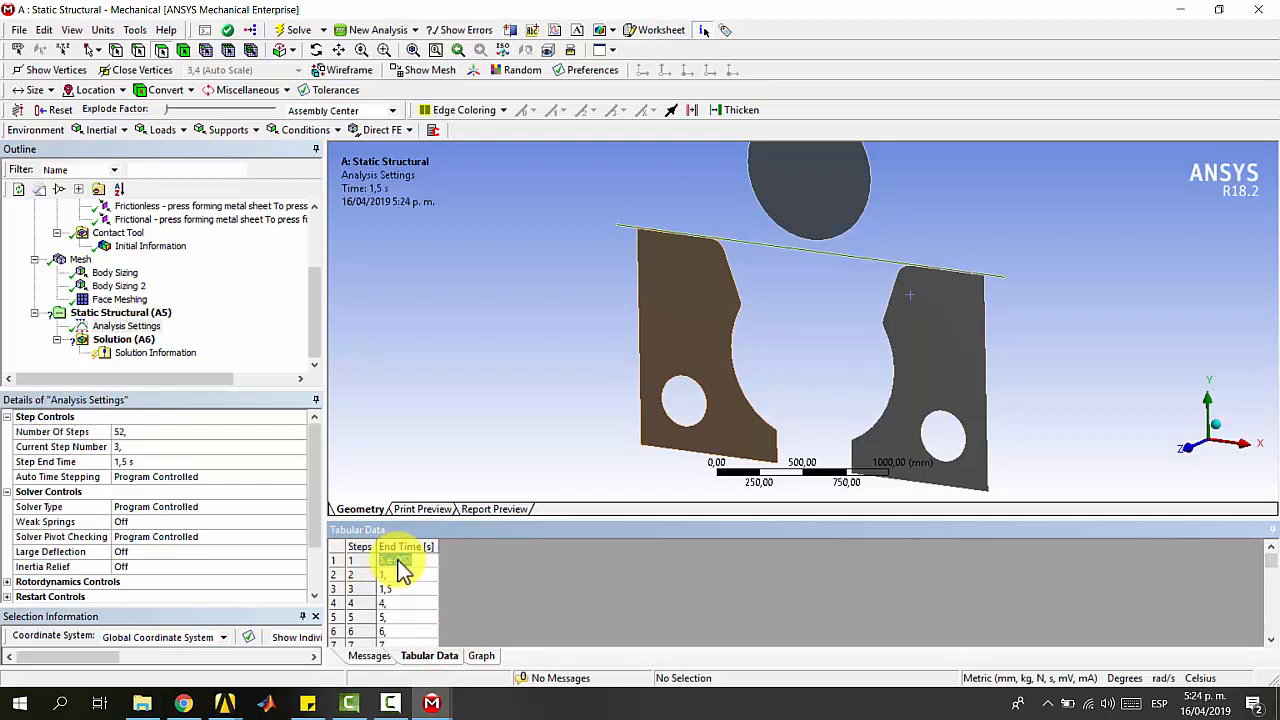
scroll(403, 570, "down", 1)
scroll(403, 570, "down", 1)
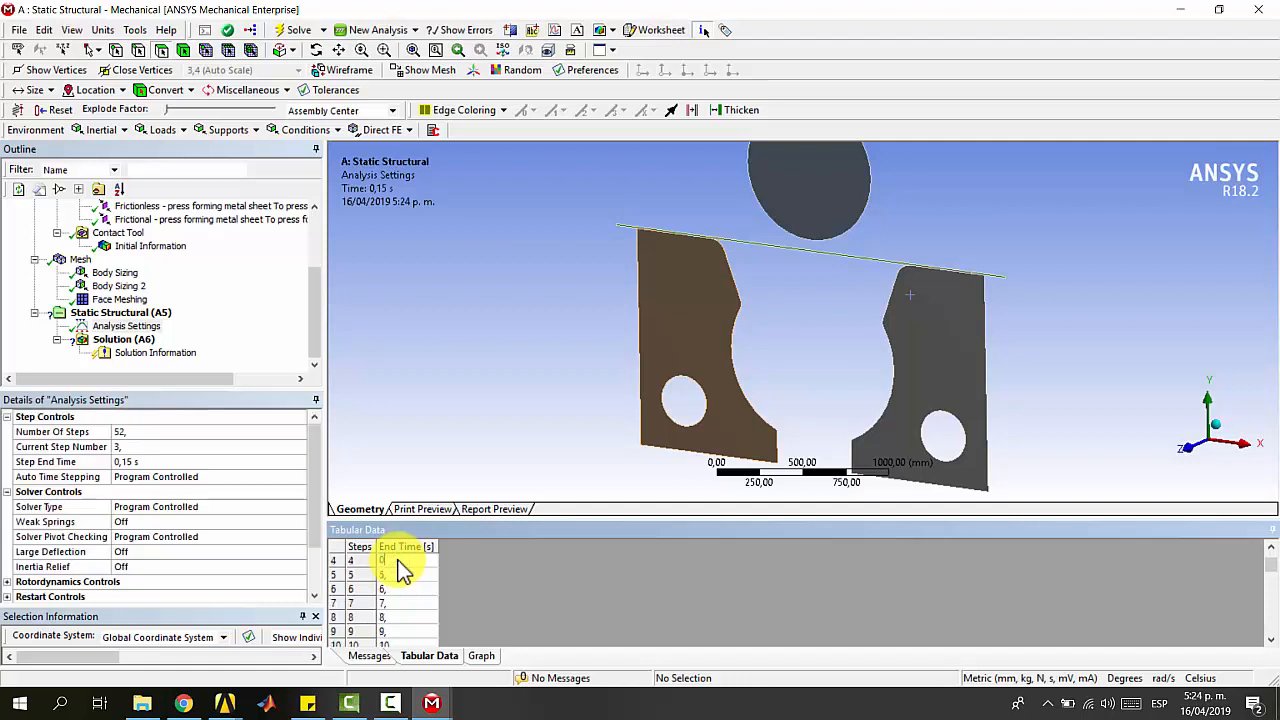
scroll(403, 570, "down", 1)
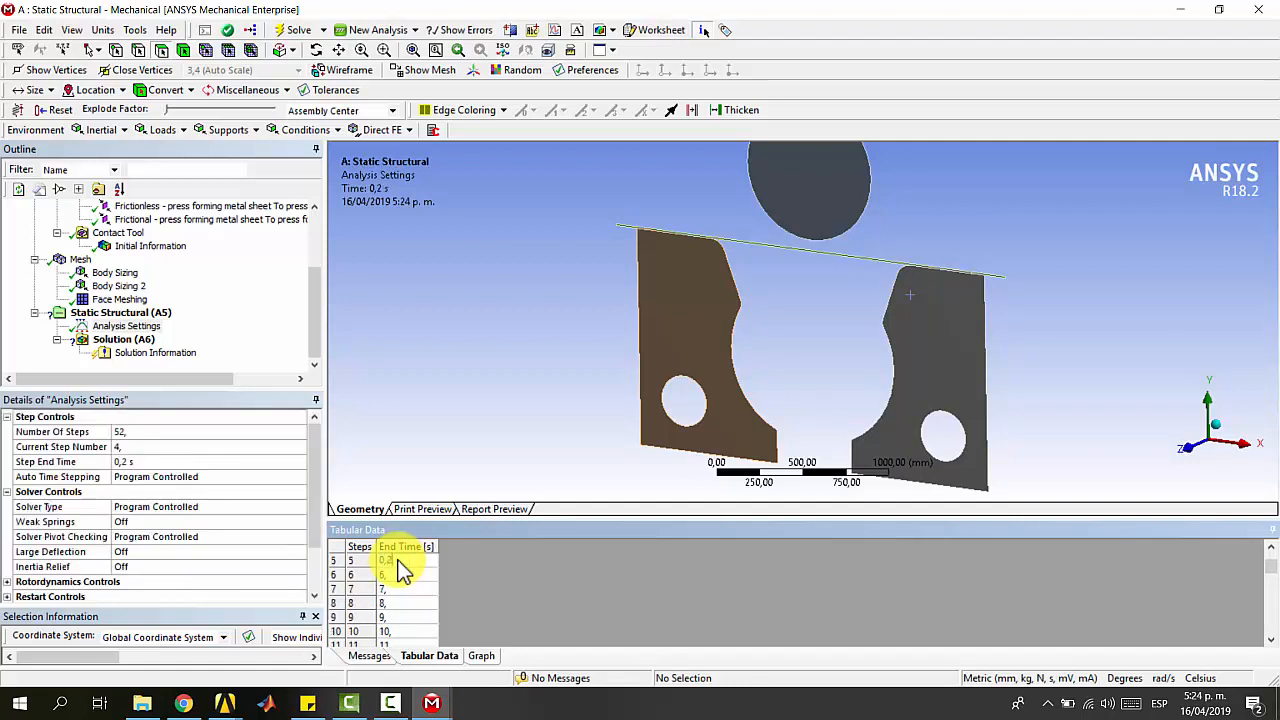
scroll(403, 570, "down", 1)
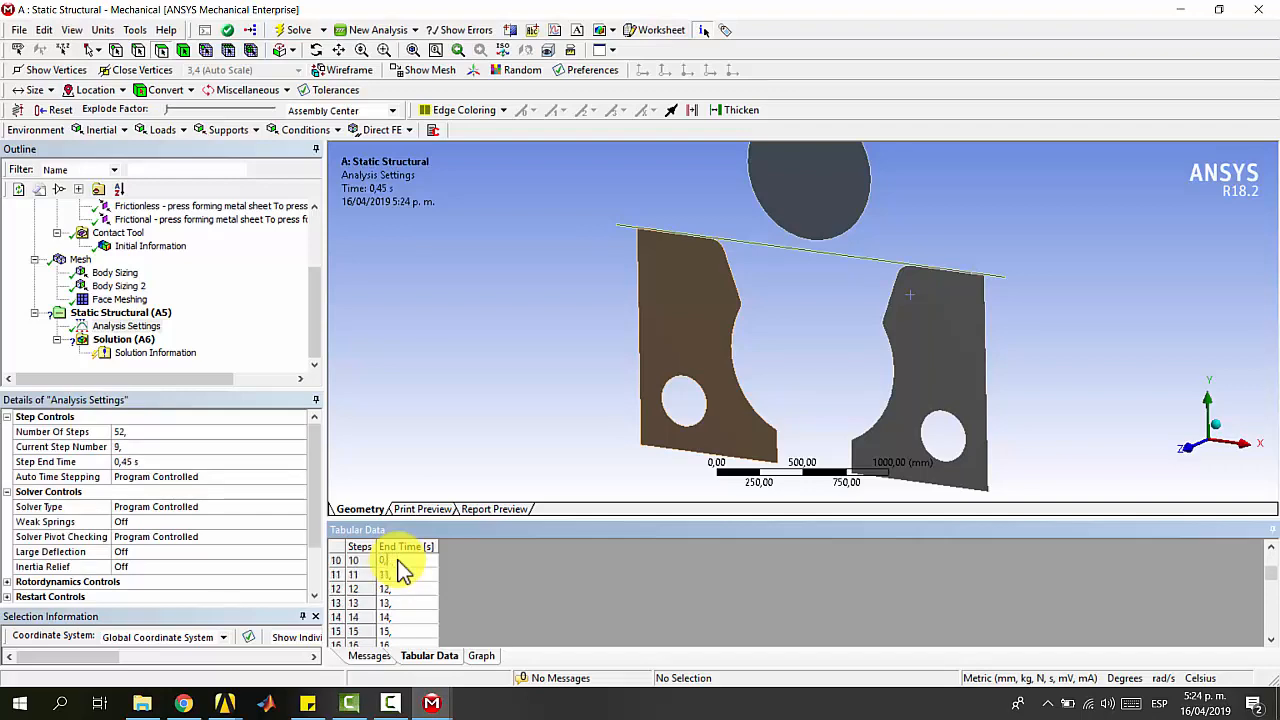
scroll(403, 570, "down", 6)
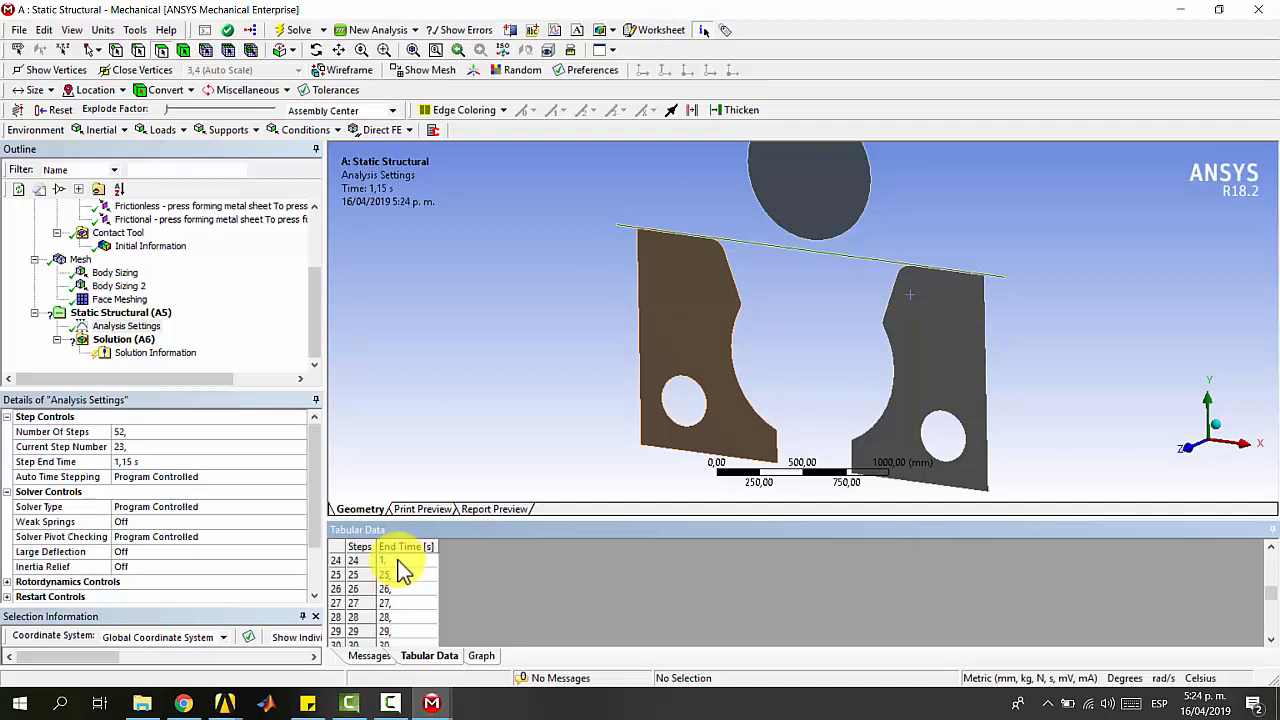
scroll(405, 572, "down", 2)
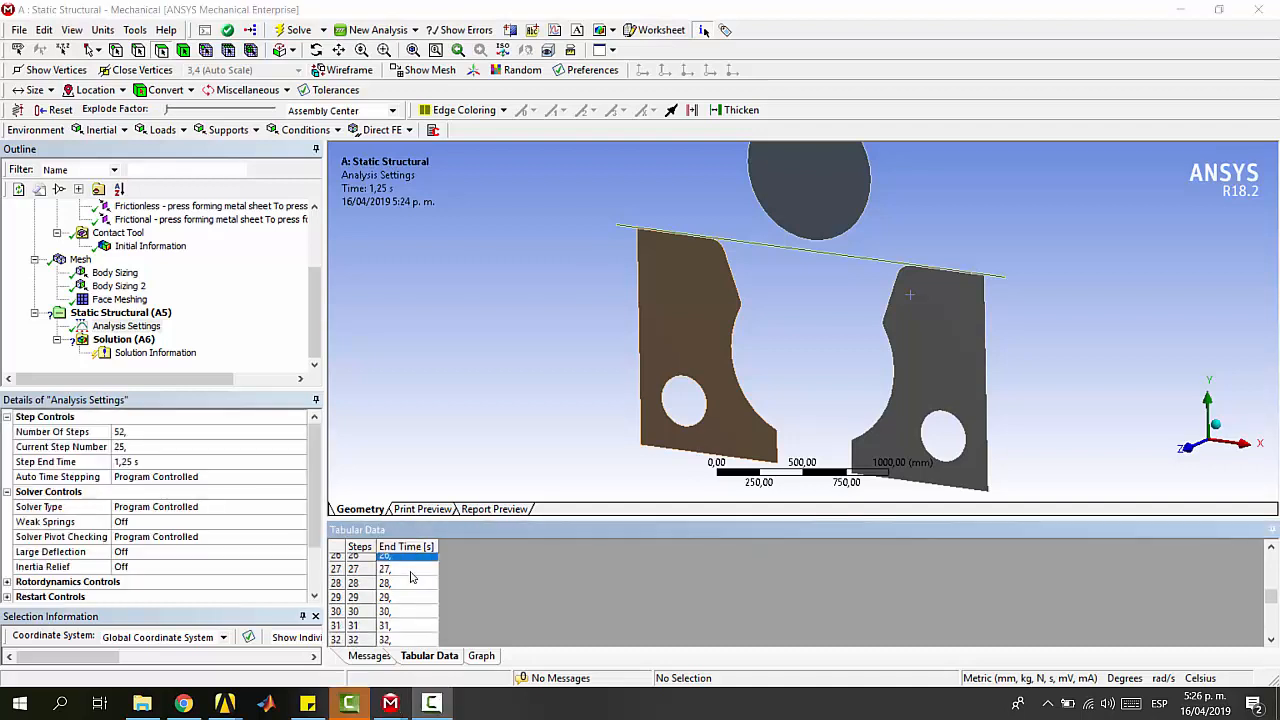
- Enter end times for steps 26 to 40 in 0,05 s increments, from 1,3 s up to 2 s
scroll(408, 598, "up", 1)
left_click(405, 601)
type("1,3")
key("Return")
type("1,35")
key("Return")
type("1,4")
key("Return")
type("1,45")
key("Return")
type("1,5")
key("Return")
type("1,55")
key("Return")
type("1,6 1,")
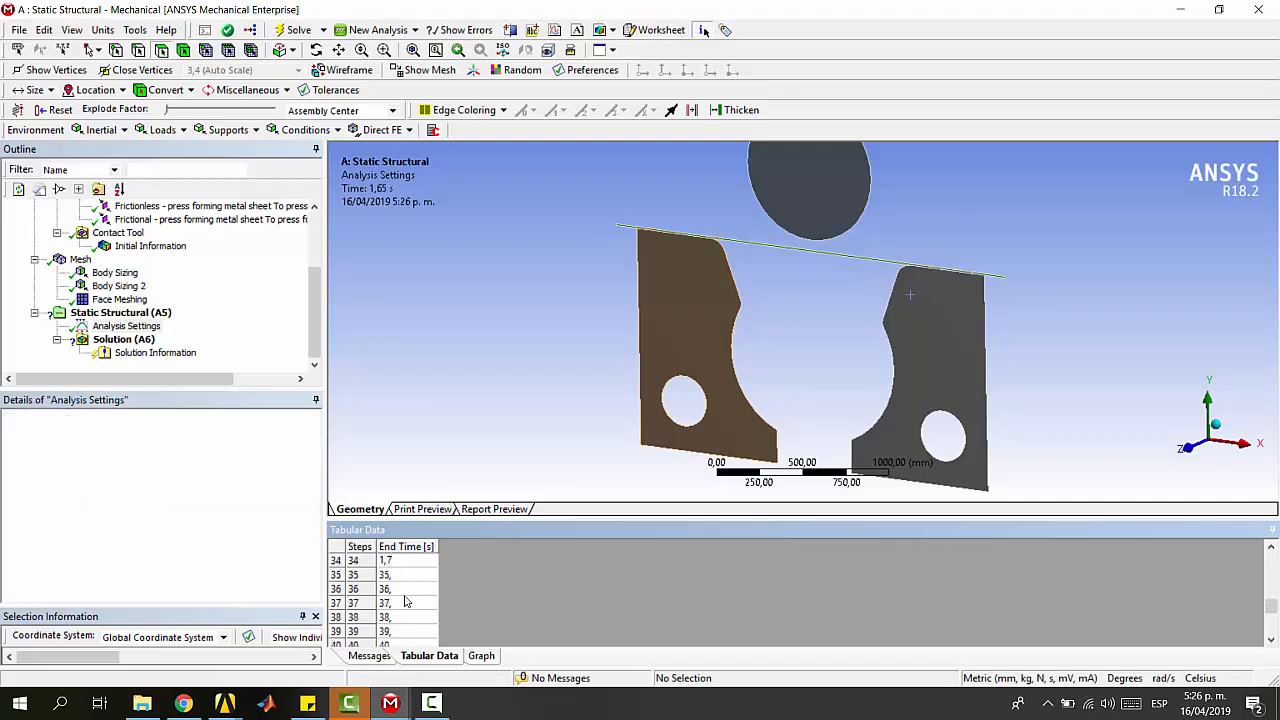
key("Return")
type("1,9")
key("Return")
type("1,95")
key("Return")
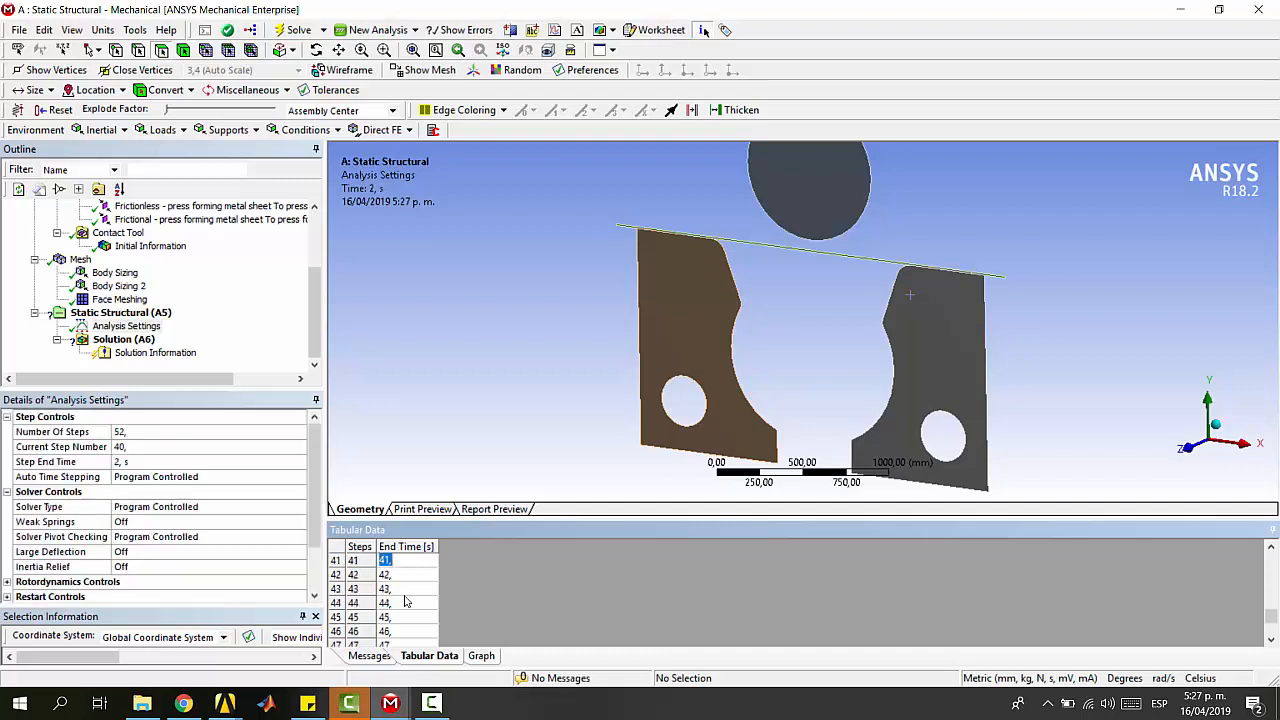
- Enter end times for steps 41 to 52 in 0,1 s increments, from 2,1 s up to 3,2 s
scroll(409, 575, "up", 2)
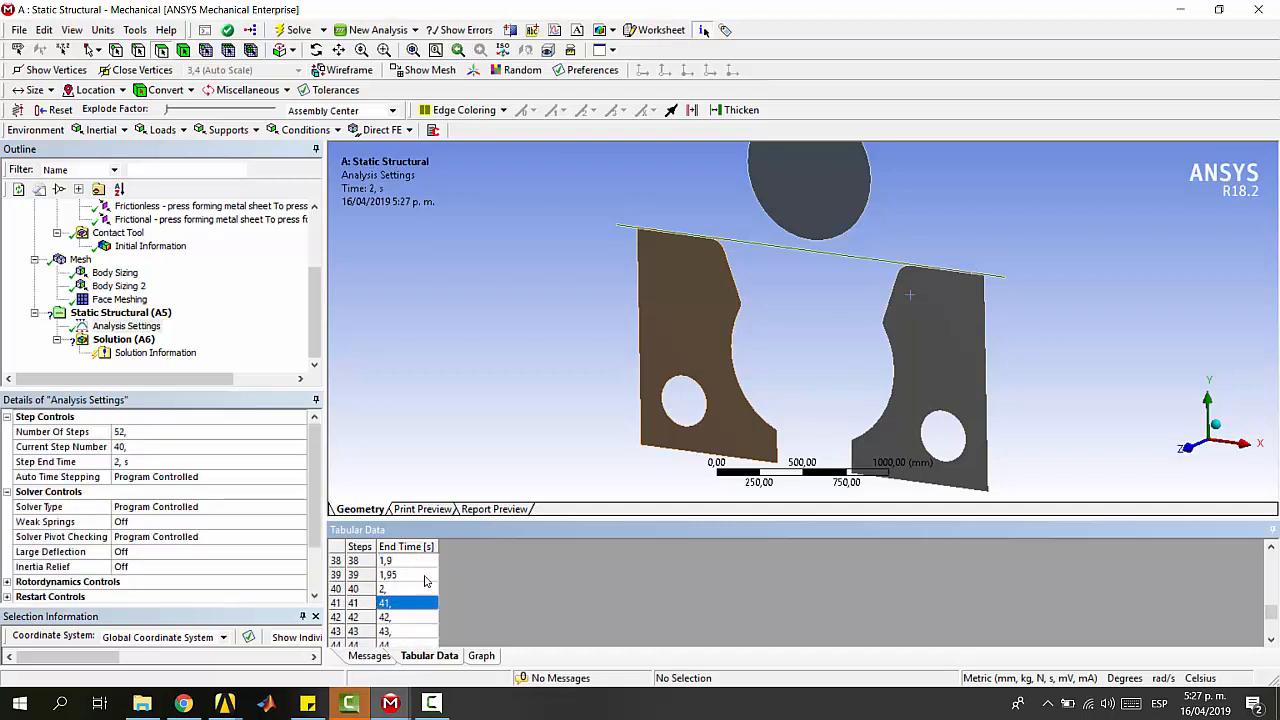
scroll(407, 585, "down", 1)
scroll(407, 585, "up", 1)
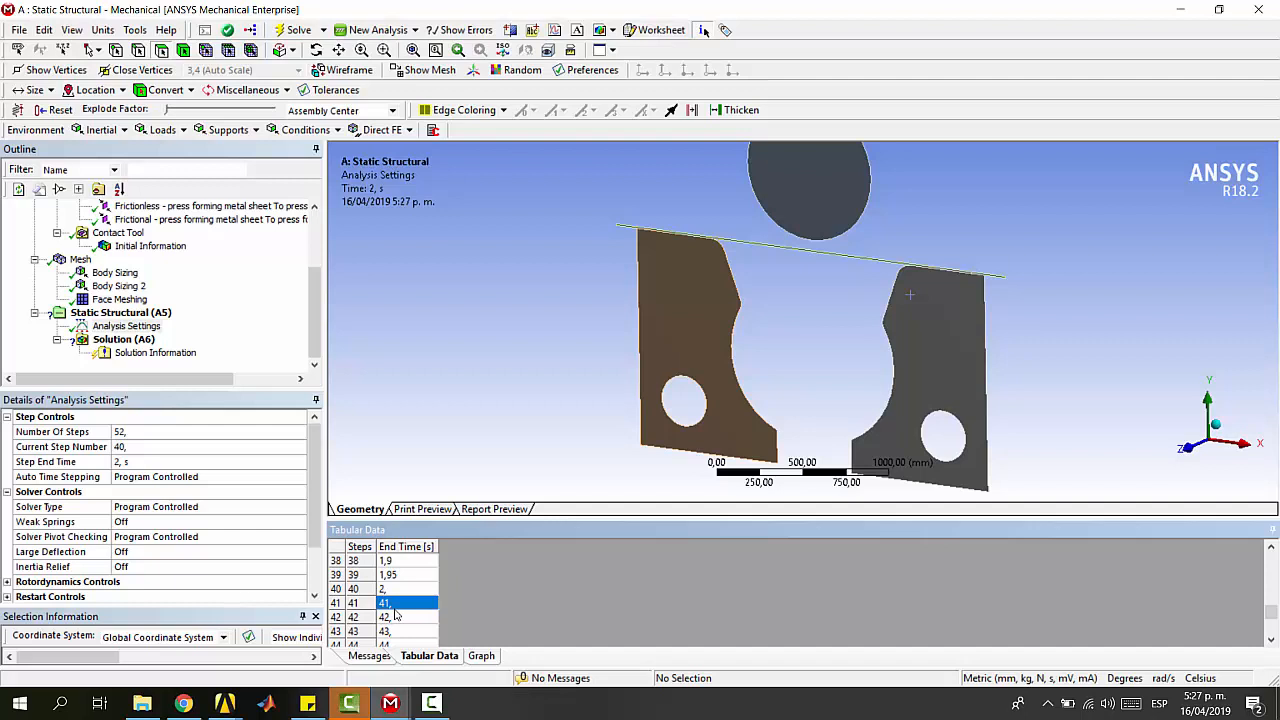
type("2,1")
key("Return")
type("5")
key("Return")
type("2,6")
key("Return")
type("2,7")
key("Return")
type("2,8")
key("Return")
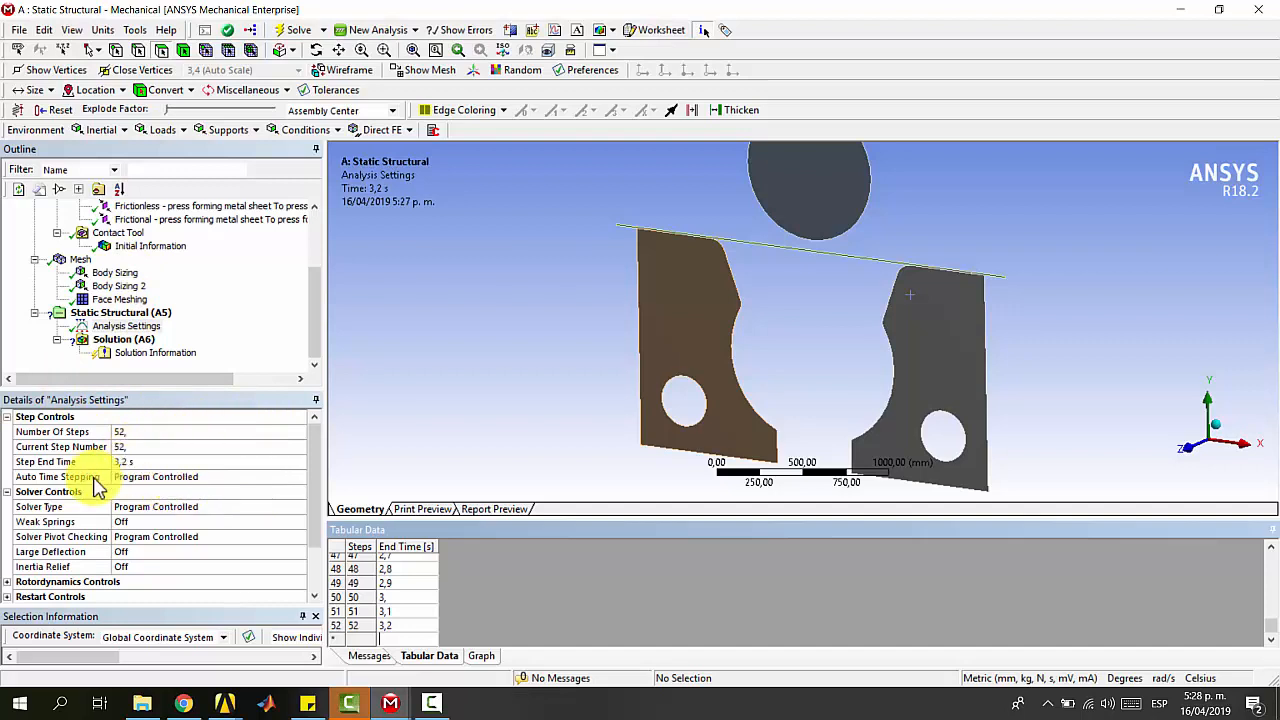
- Turn on Auto Time Stepping for step 52 and check the load steps on the time graph
left_click(140, 477)
left_click(135, 506)
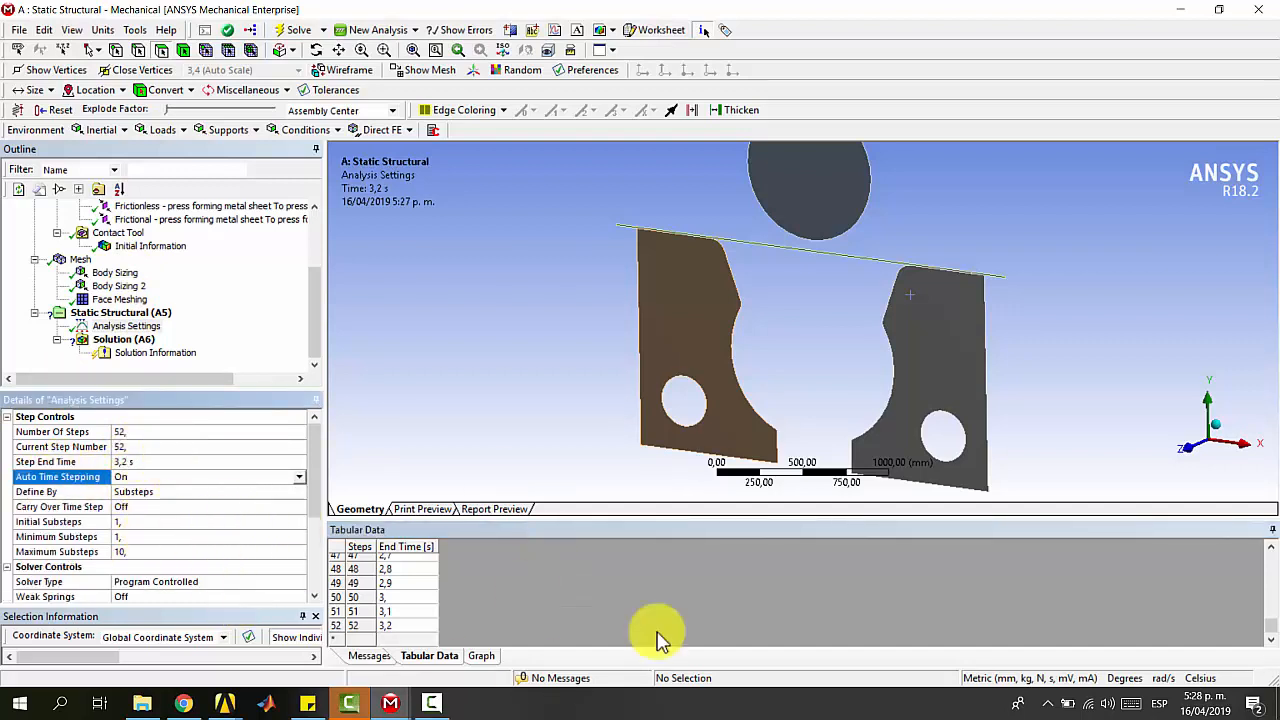
left_click(483, 656)
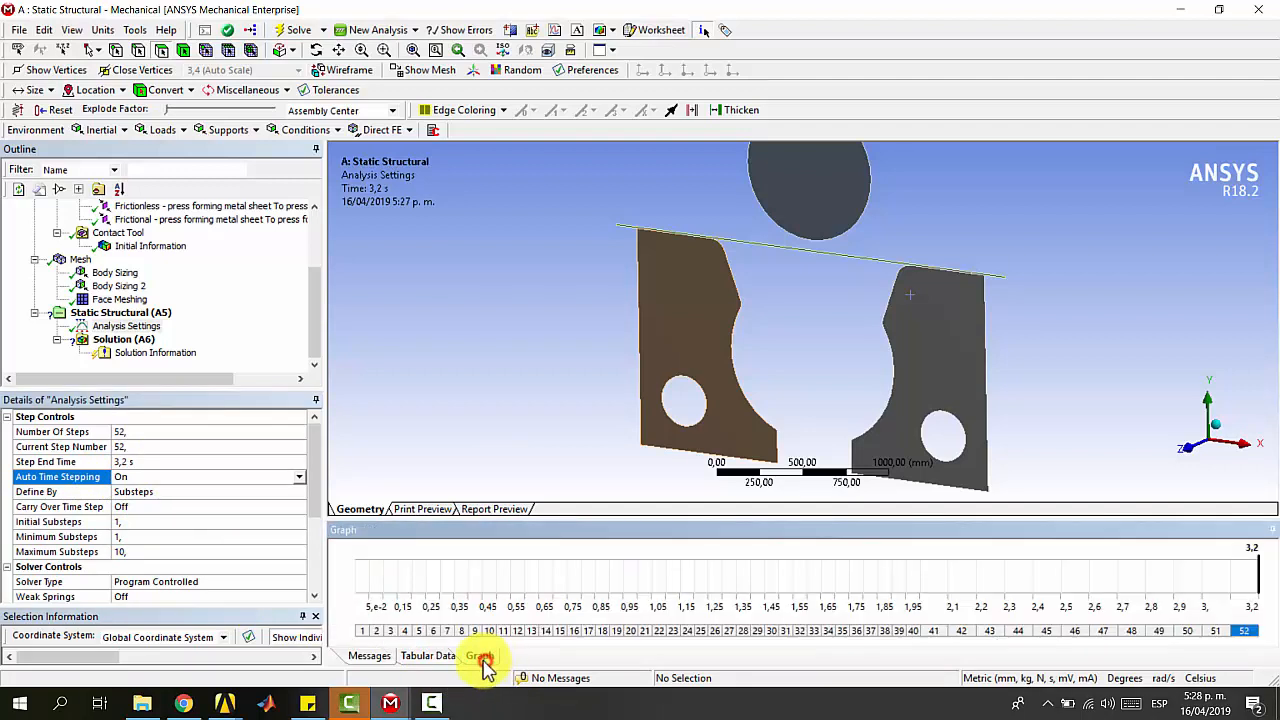
left_click(427, 656)
- Turn on Large Deflection in the solver controls of the analysis settings
scroll(157, 494, "down", 1)
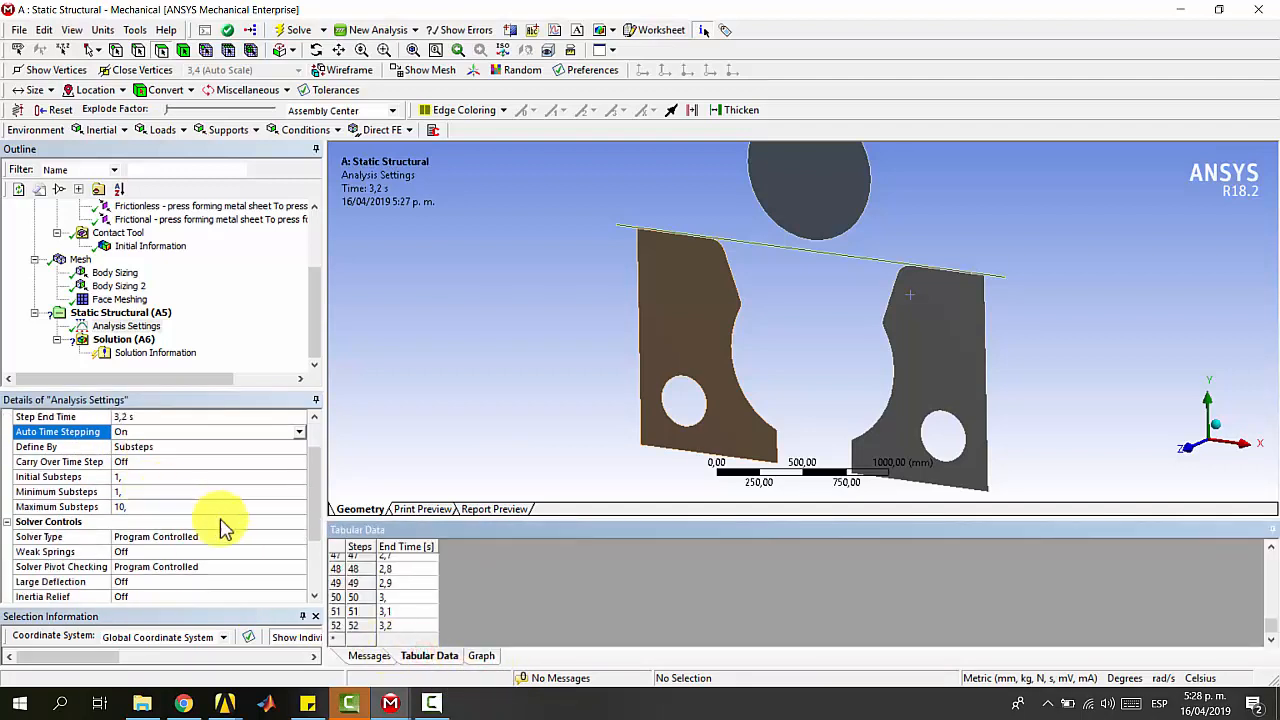
scroll(130, 502, "down", 1)
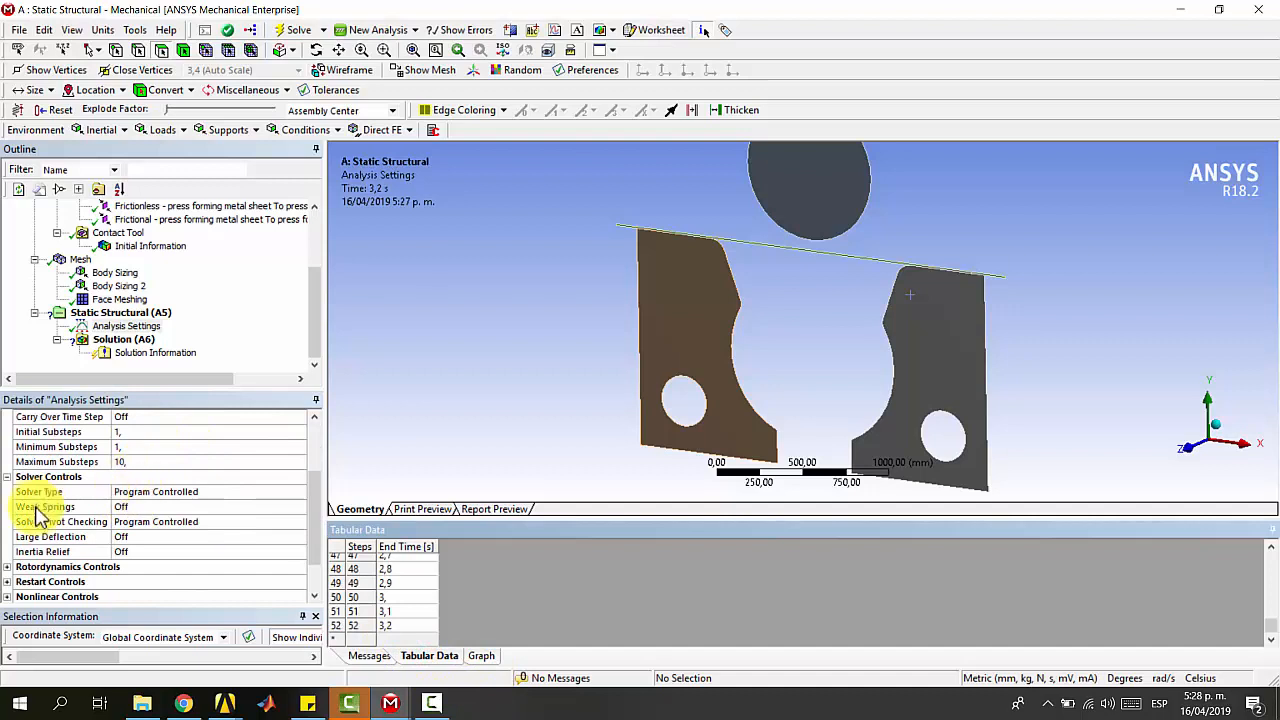
left_click(120, 537)
left_click(120, 537)
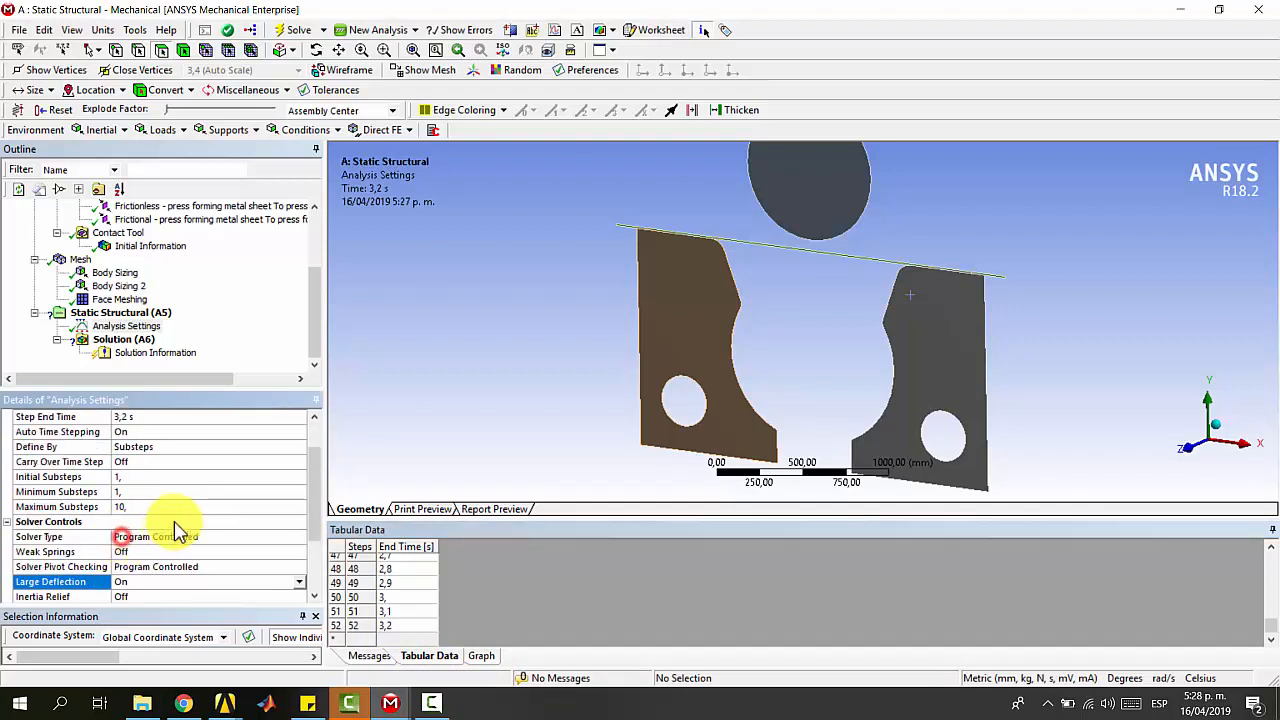
left_click(183, 486)
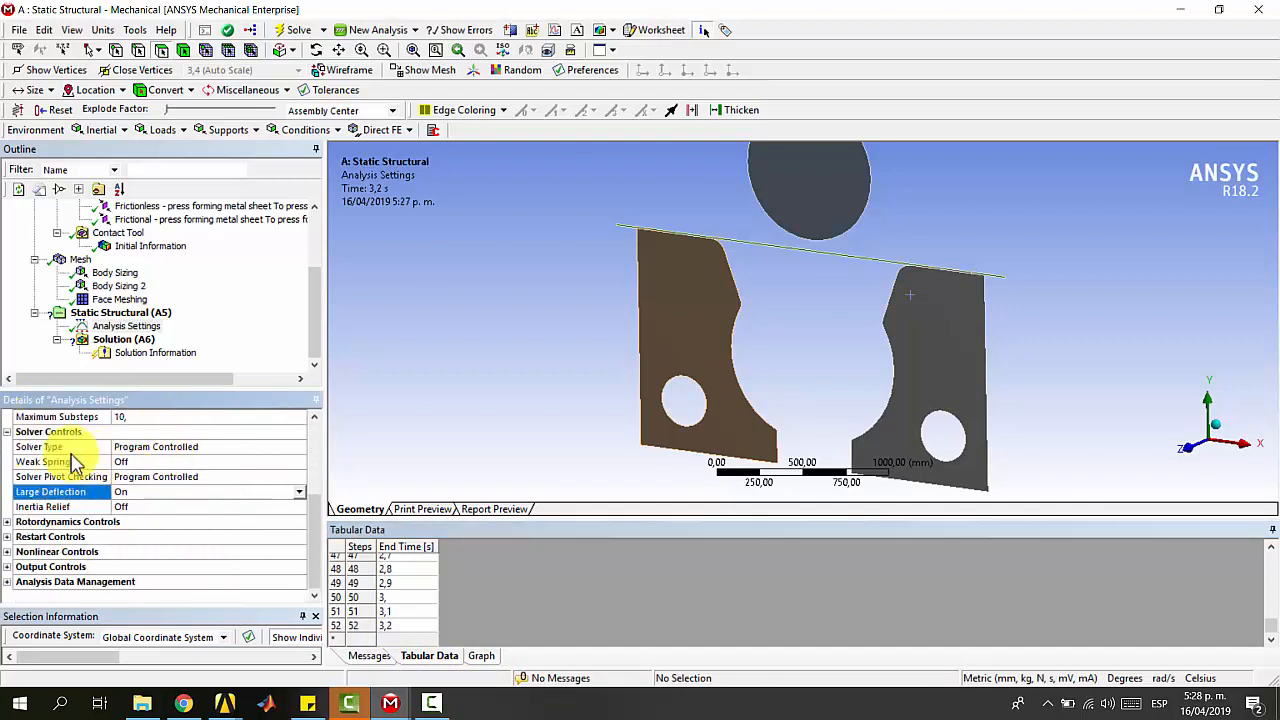
- Set the restart controls to generate restart points manually for all load steps and all substeps
left_click(8, 537)
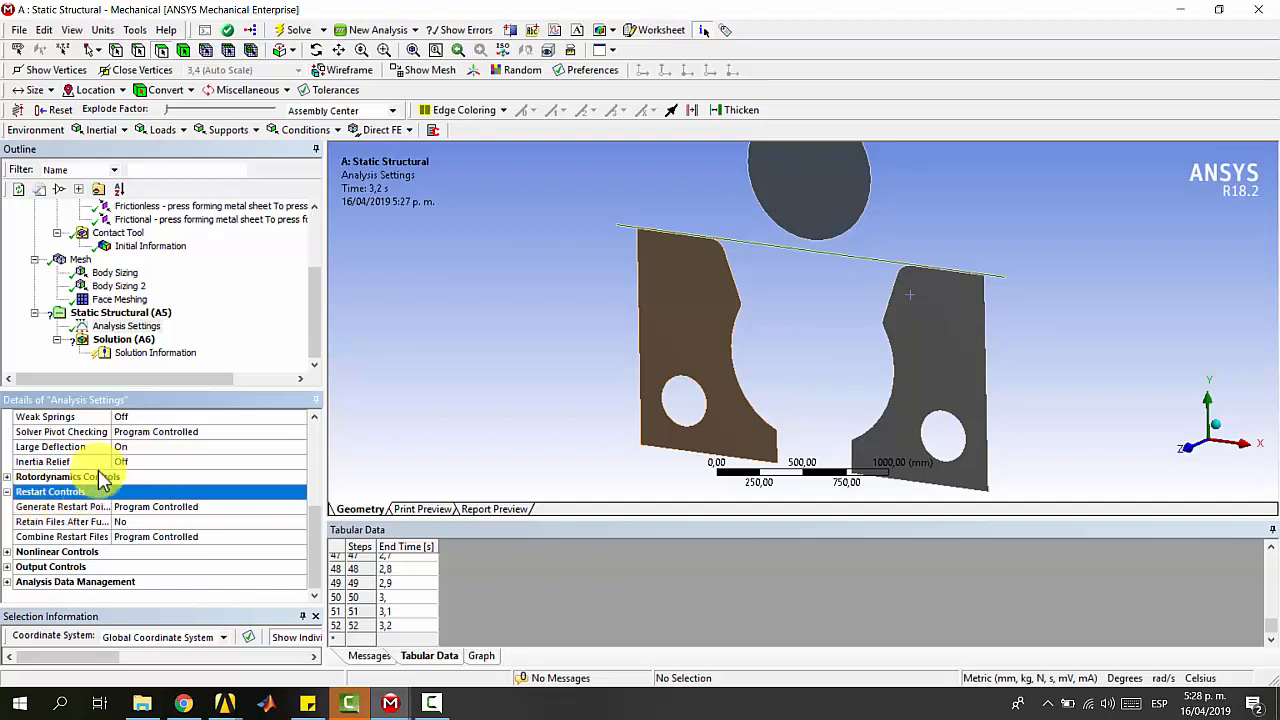
double_click(162, 508)
scroll(220, 549, "down", 2)
scroll(222, 556, "down", 1)
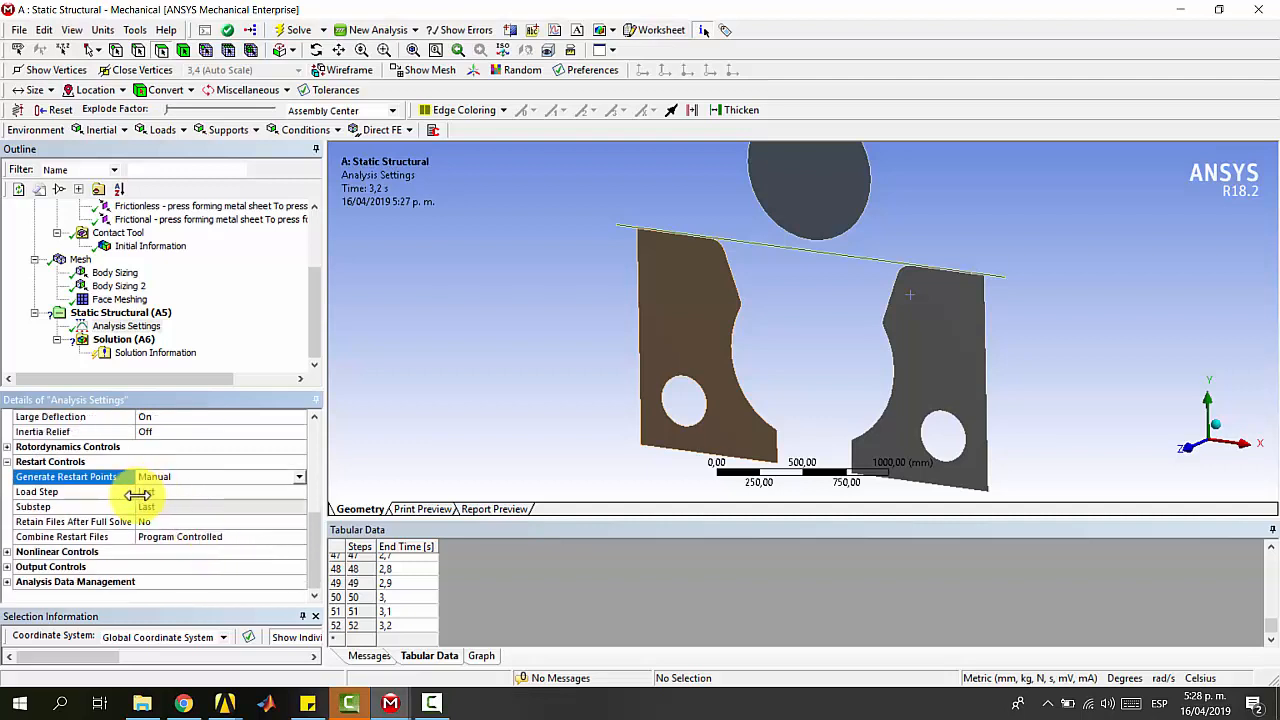
scroll(160, 495, "up", 2)
scroll(170, 492, "down", 2)
left_click(180, 493)
left_click(160, 494)
left_click(150, 507)
left_click(214, 528)
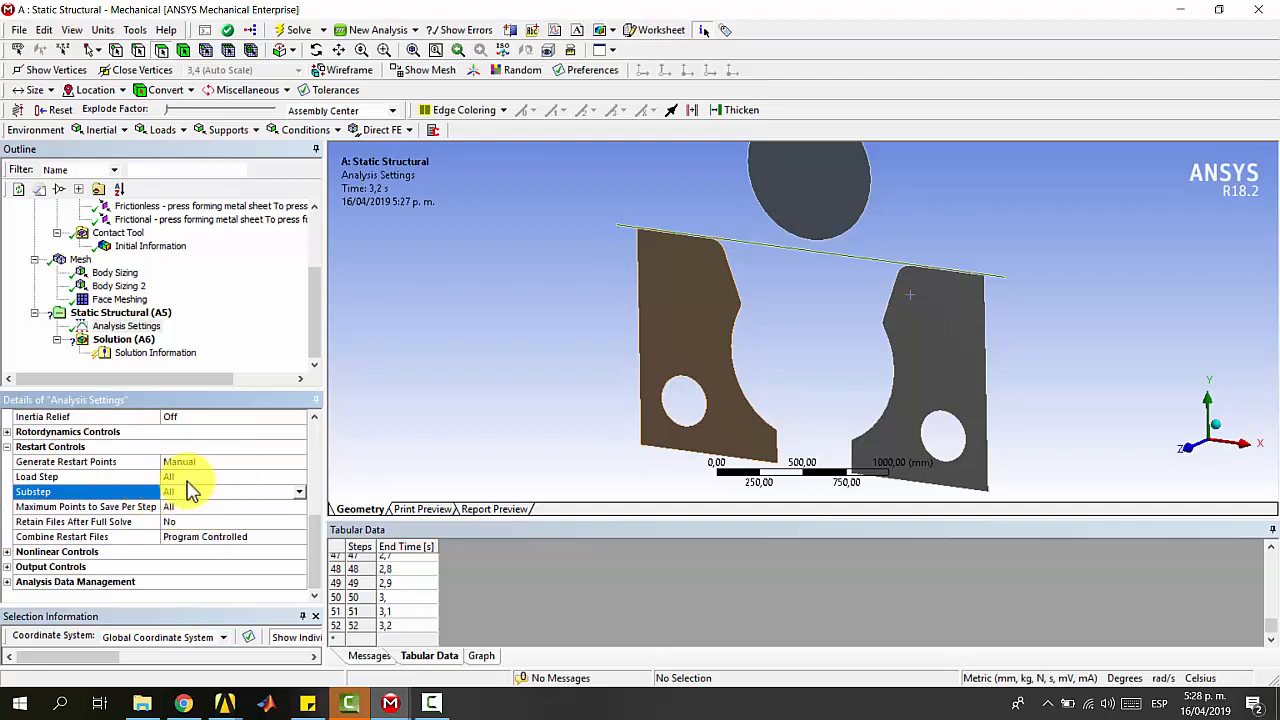
- Set the restart controls to save restart points at all load steps, for the last substep only
left_click(186, 477)
left_click(300, 477)
left_click(265, 502)
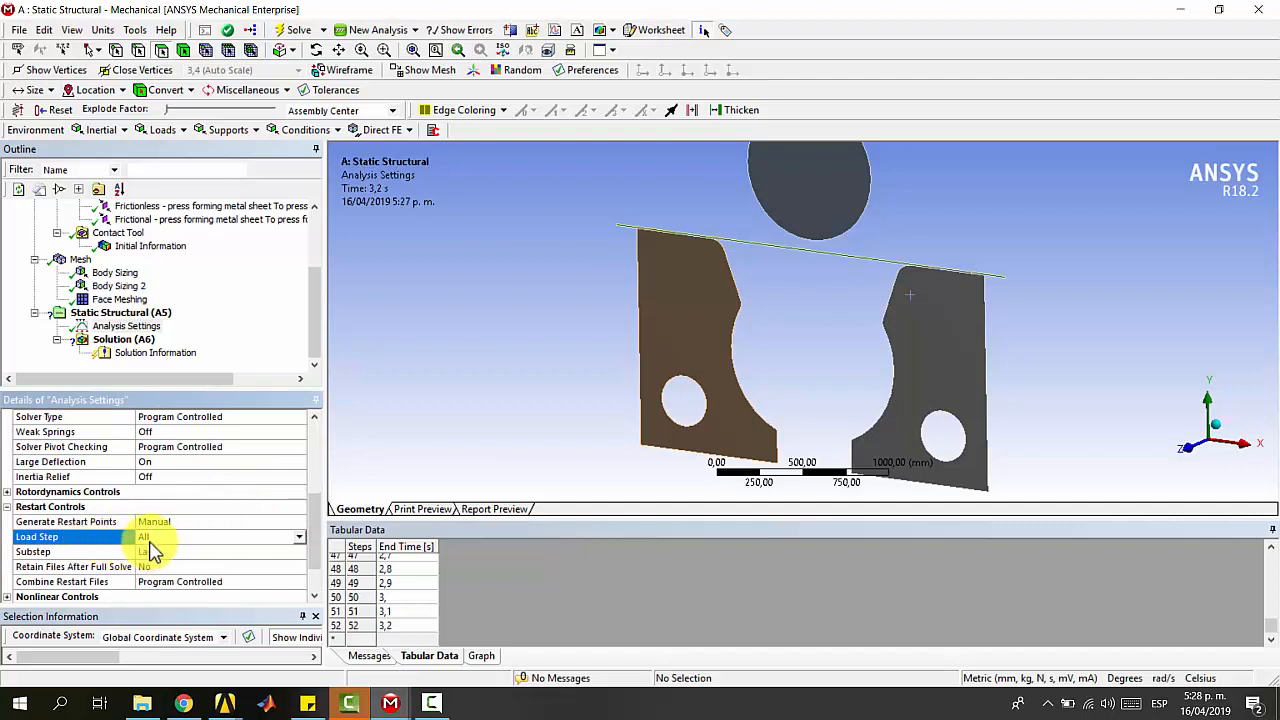
- Turn on Auto Time Stepping for load steps 1 to 41 together
scroll(251, 534, "up", 3)
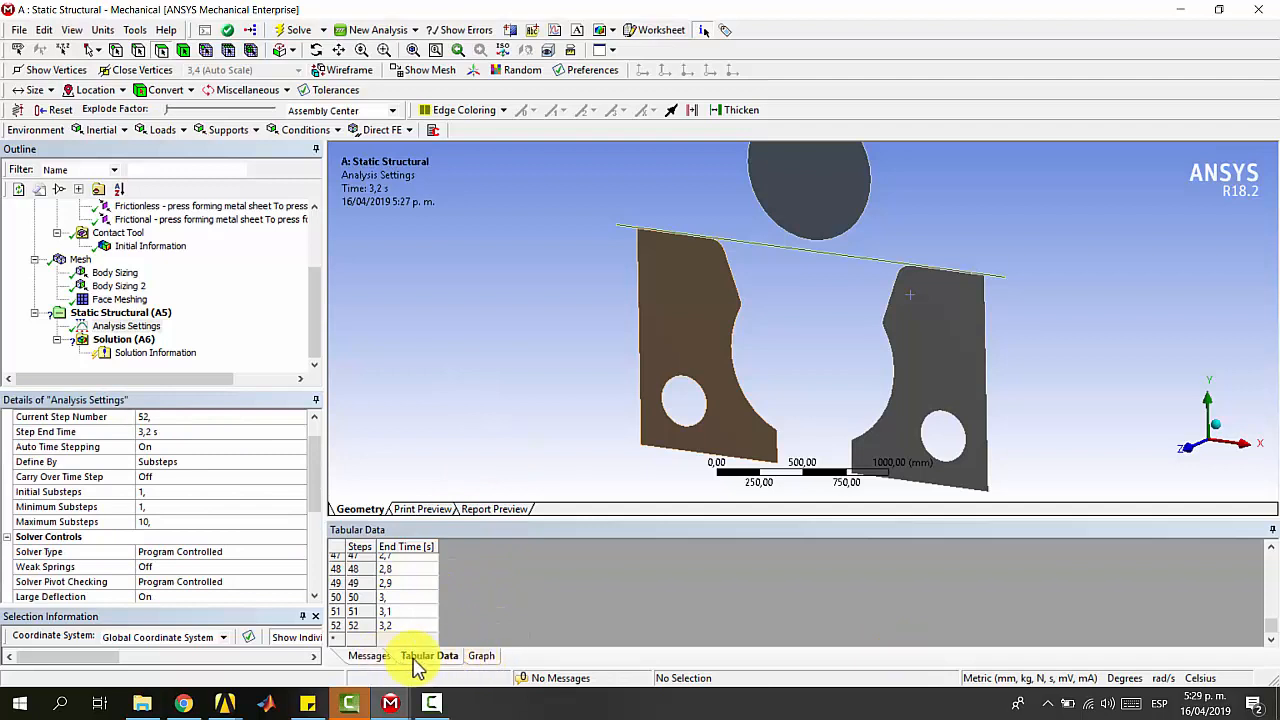
left_click(478, 655)
left_click(362, 632)
left_click(932, 632, "shift")
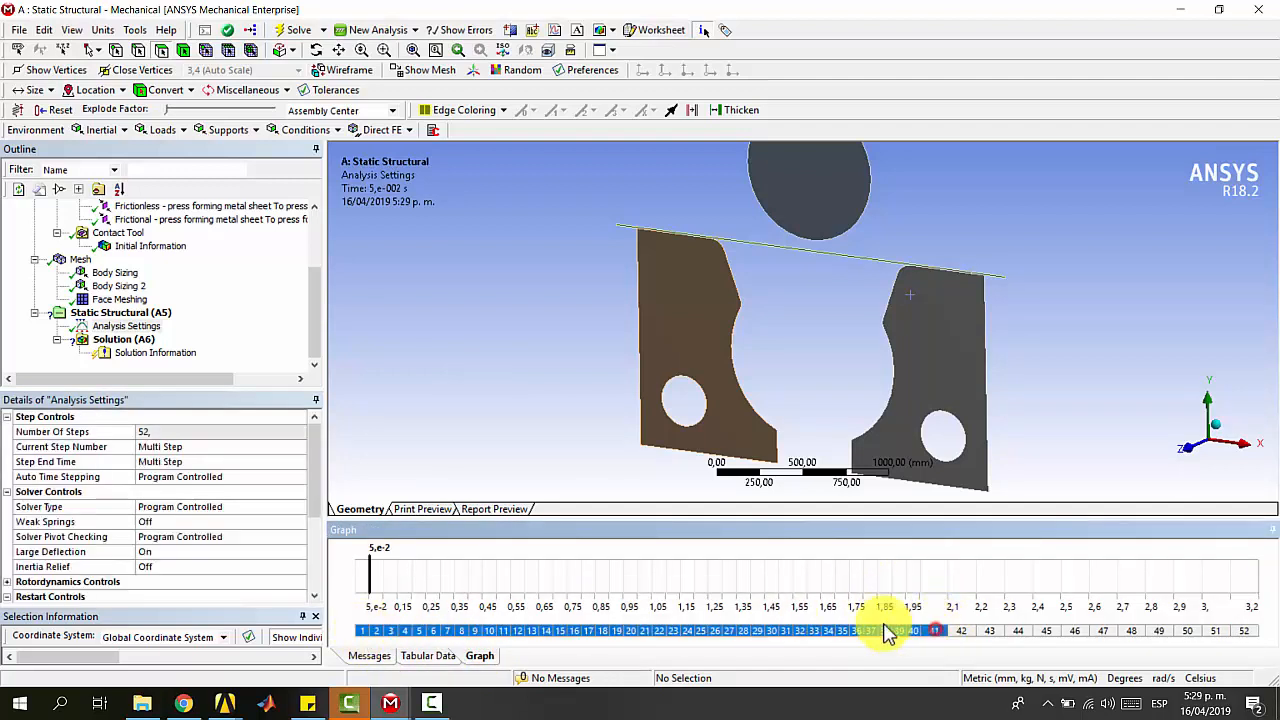
scroll(180, 503, "down", 1)
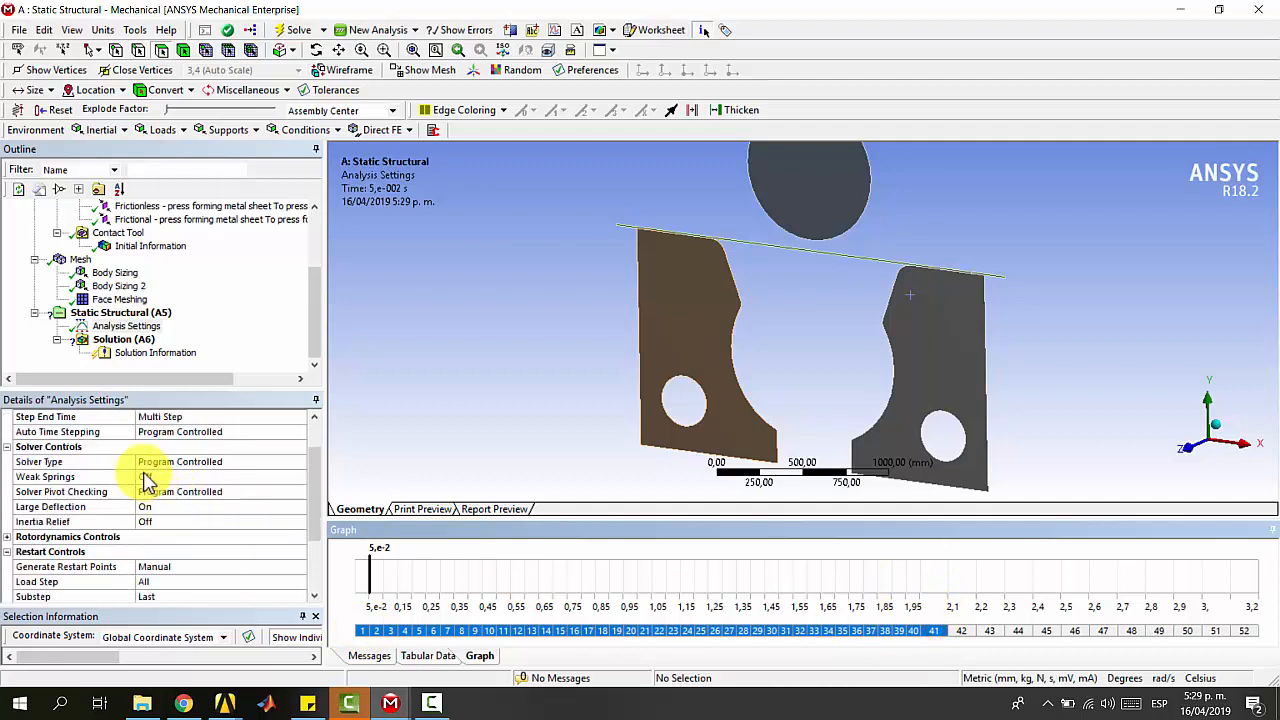
left_click(206, 431)
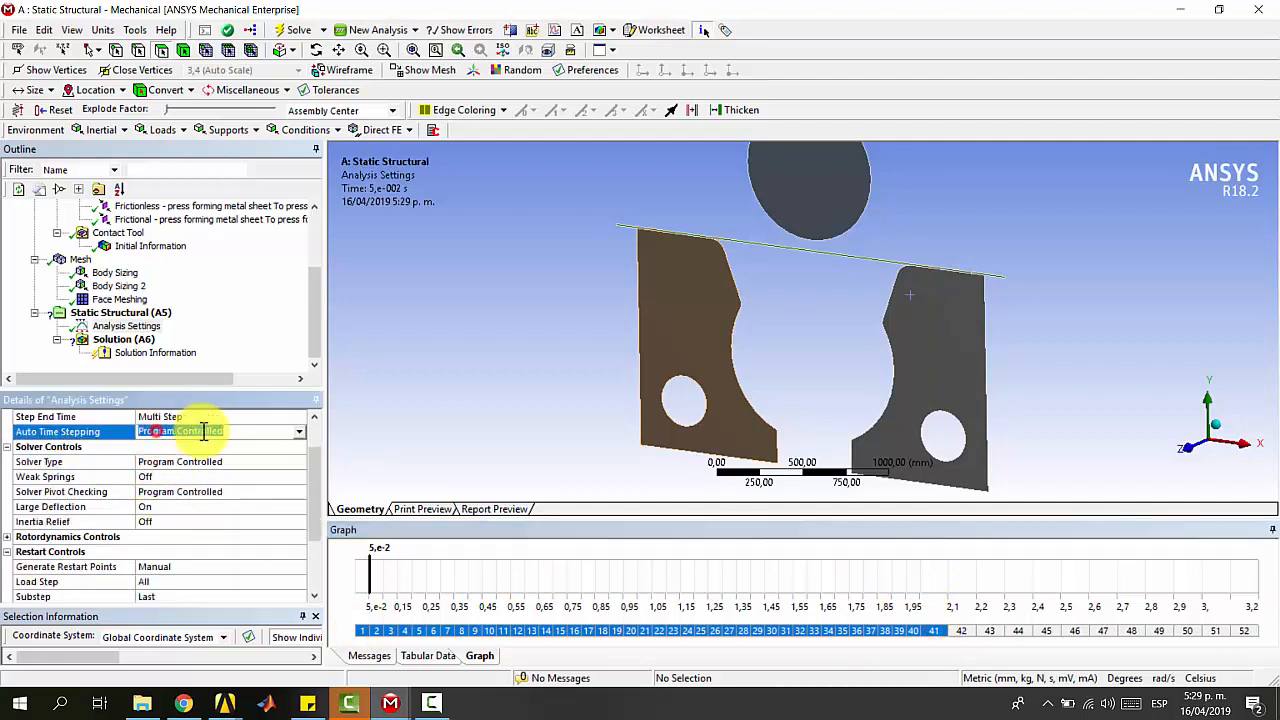
left_click(298, 432)
left_click(241, 458)
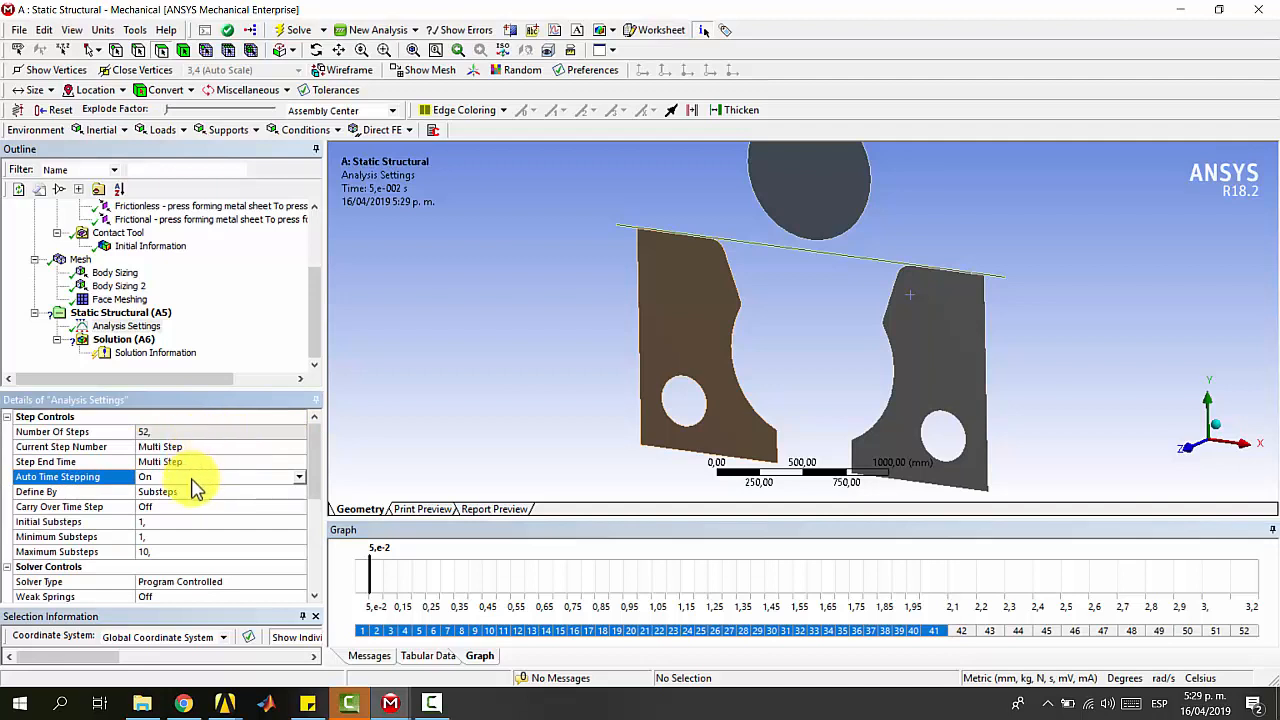
- Set steps 1 to 41 to 20 initial, 10 minimum and 30 maximum substeps
left_click(157, 492)
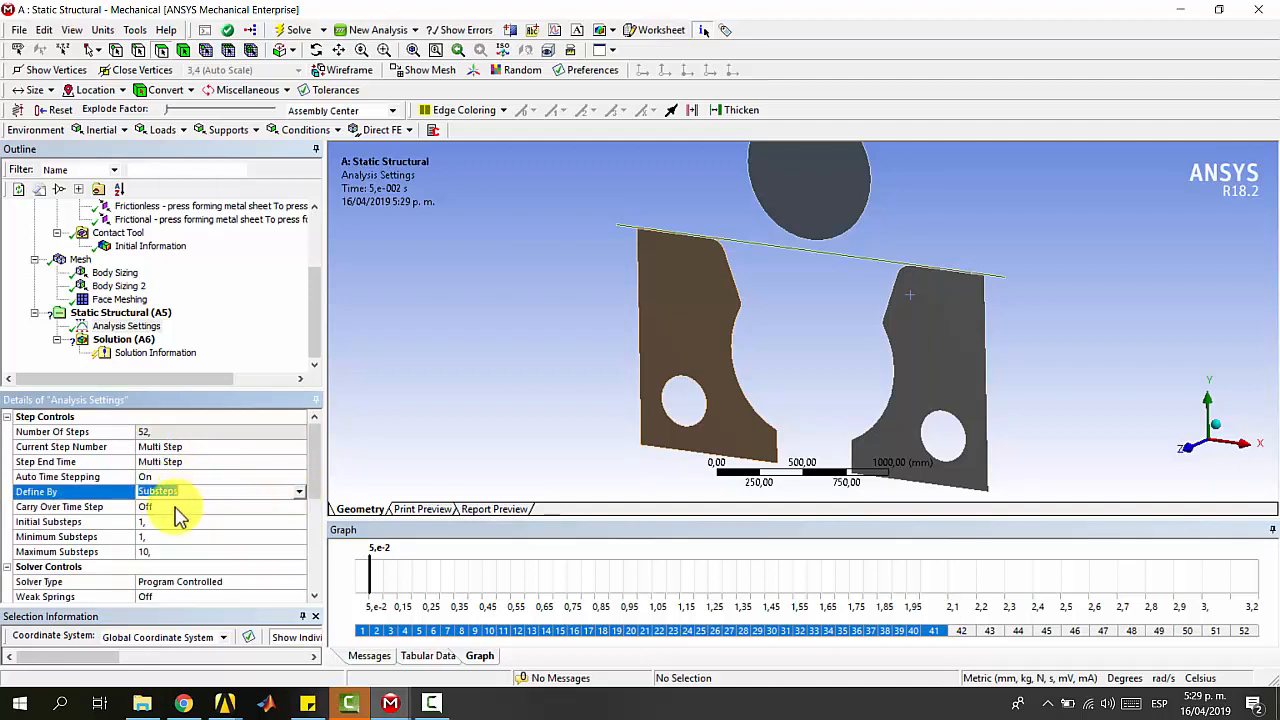
left_click(170, 522)
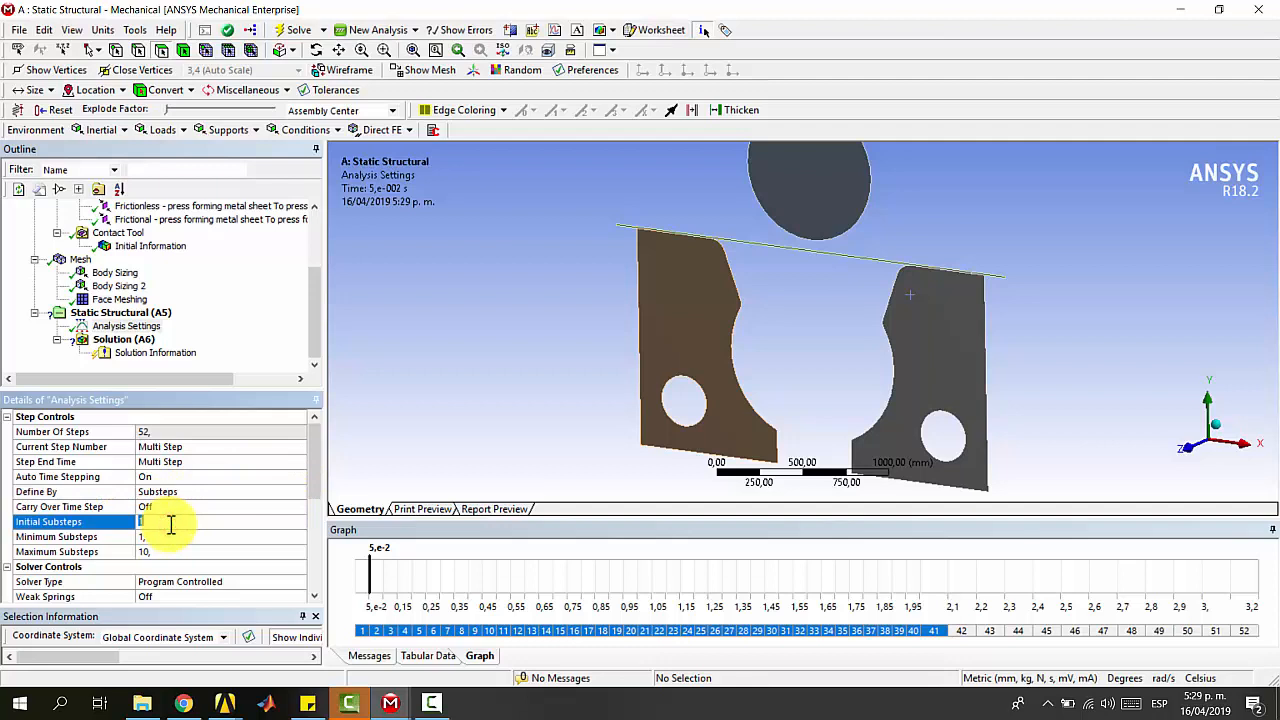
left_click(168, 538)
scroll(170, 520, "down", 1)
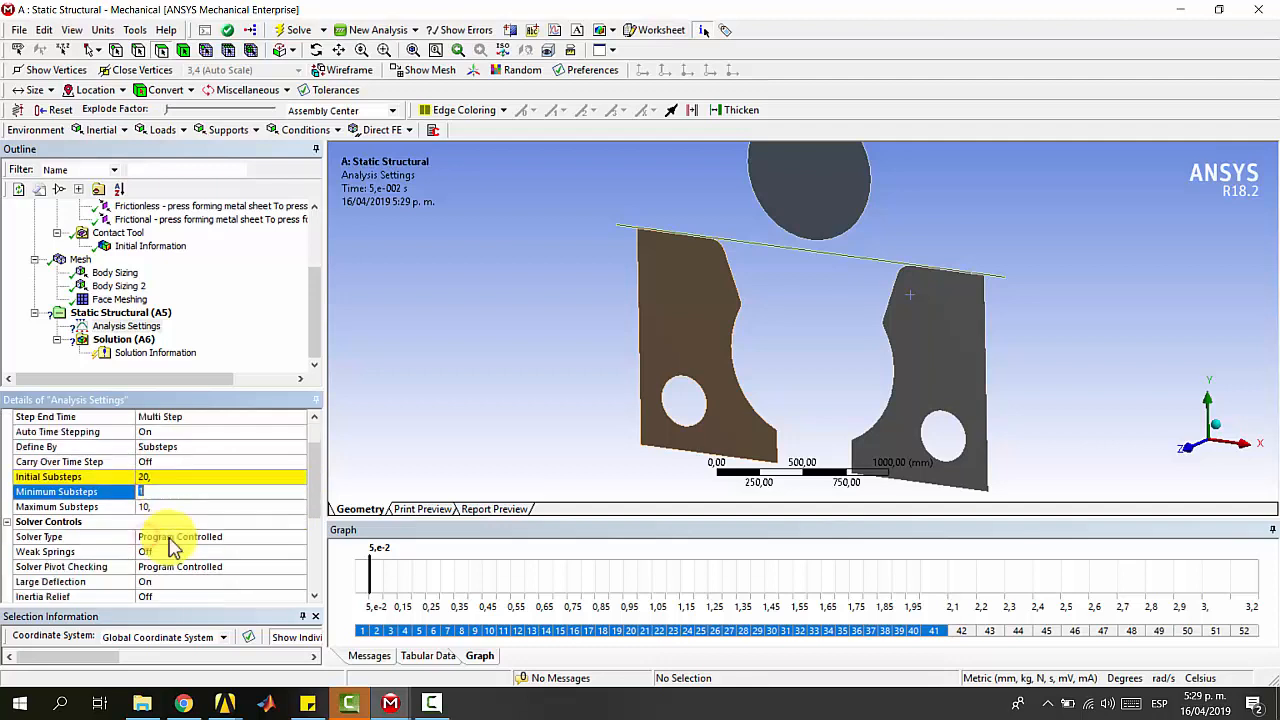
type("10")
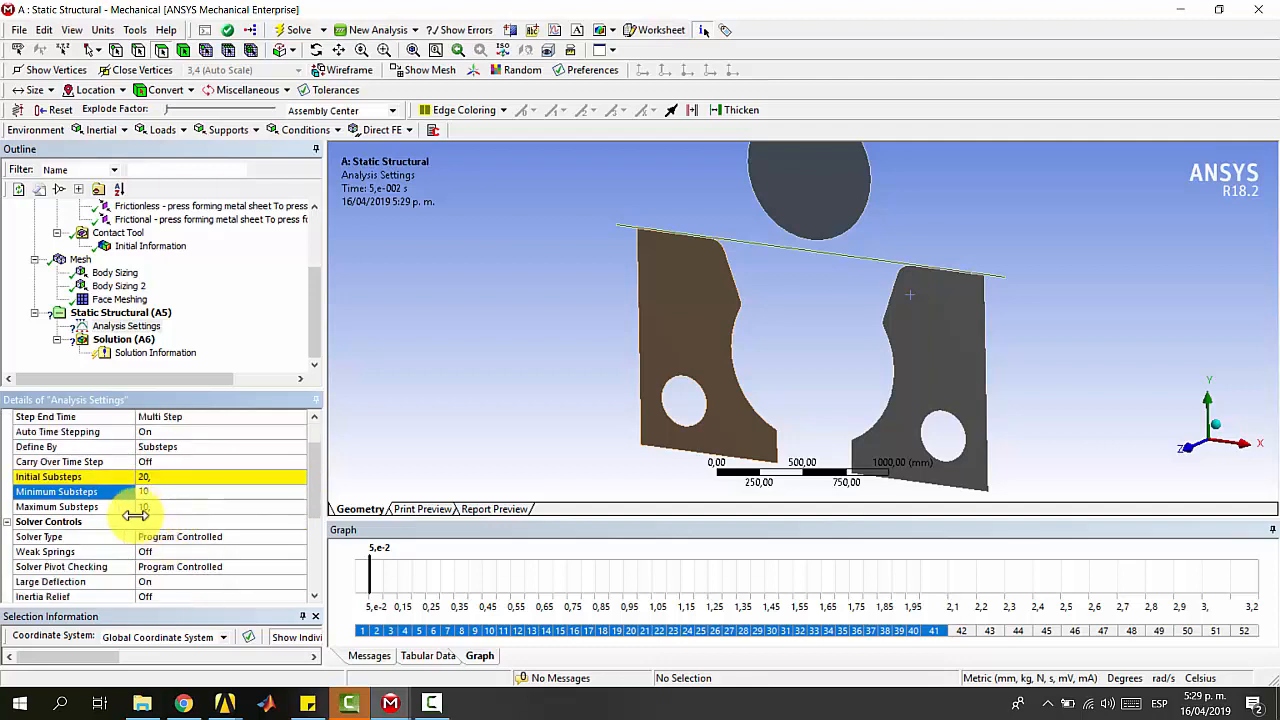
scroll(189, 503, "up", 1)
left_click(189, 503)
left_click(178, 551)
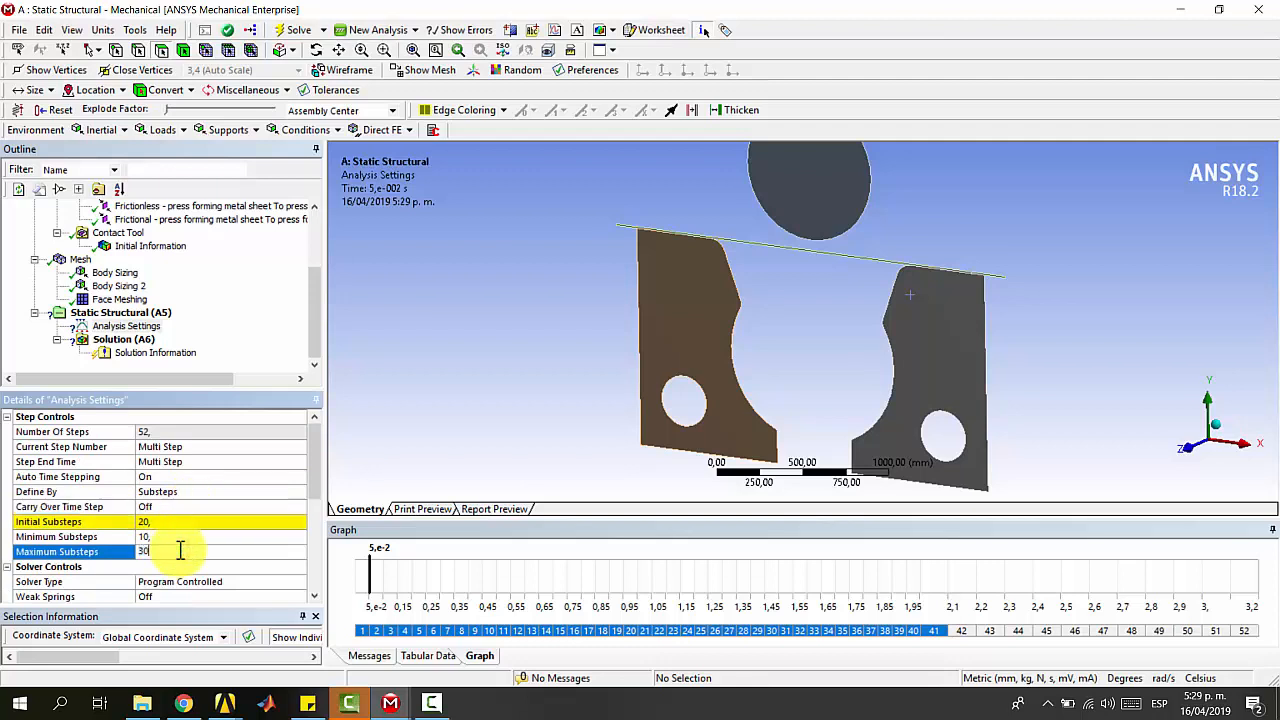
type("30")
key("Return")
scroll(240, 490, "down", 2)
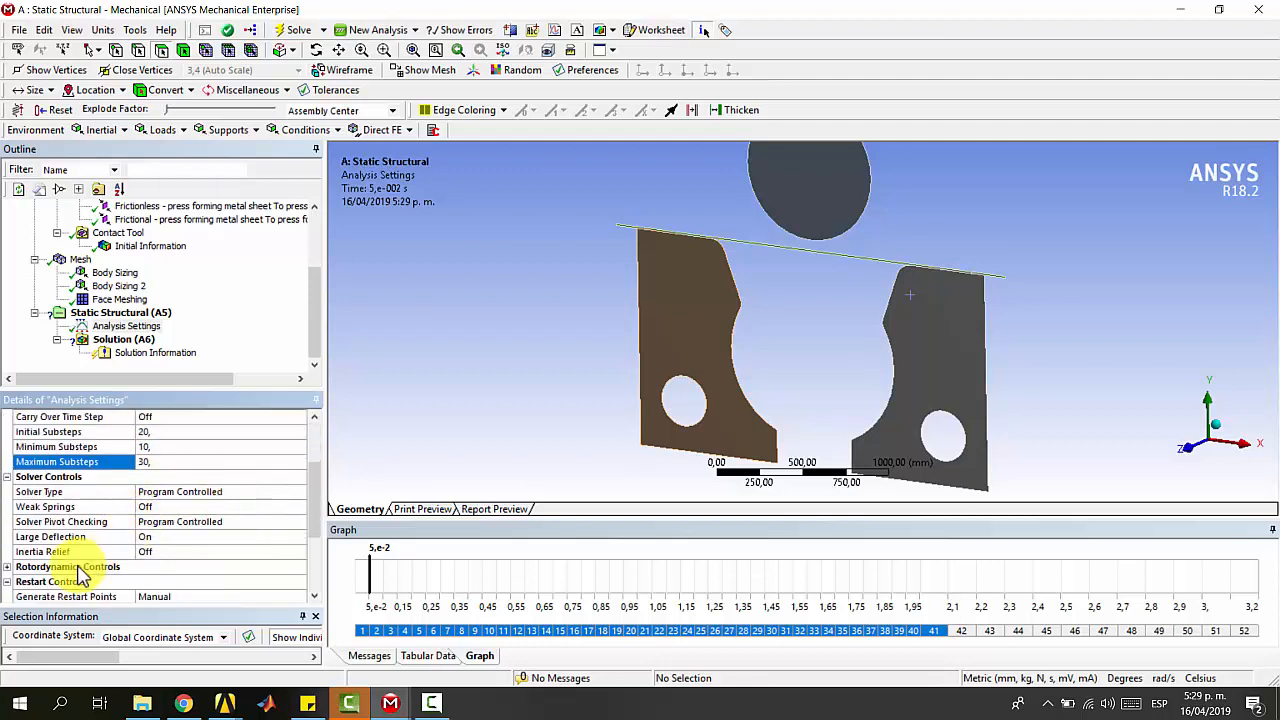
scroll(155, 545, "down", 1)
scroll(145, 495, "down", 1)
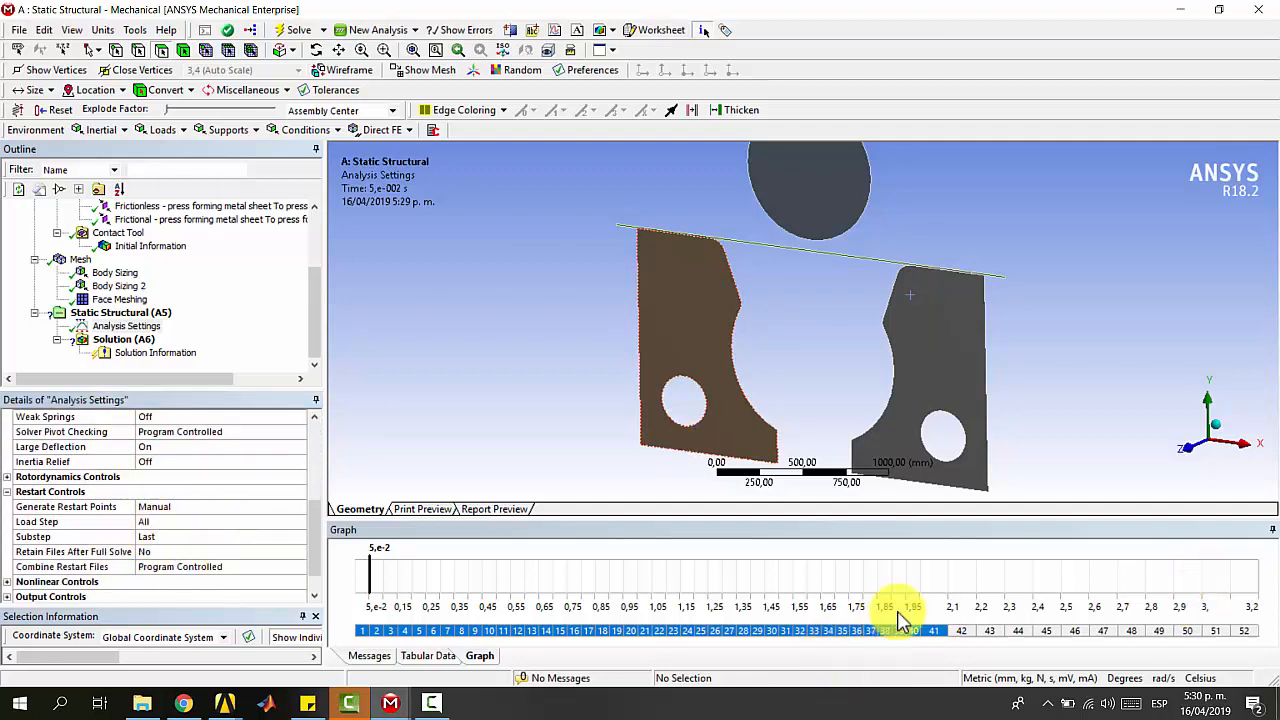
- Turn on Auto Time Stepping for load steps 42 to 52 with 40 initial, 20 minimum and 80 maximum substeps
left_click(961, 631)
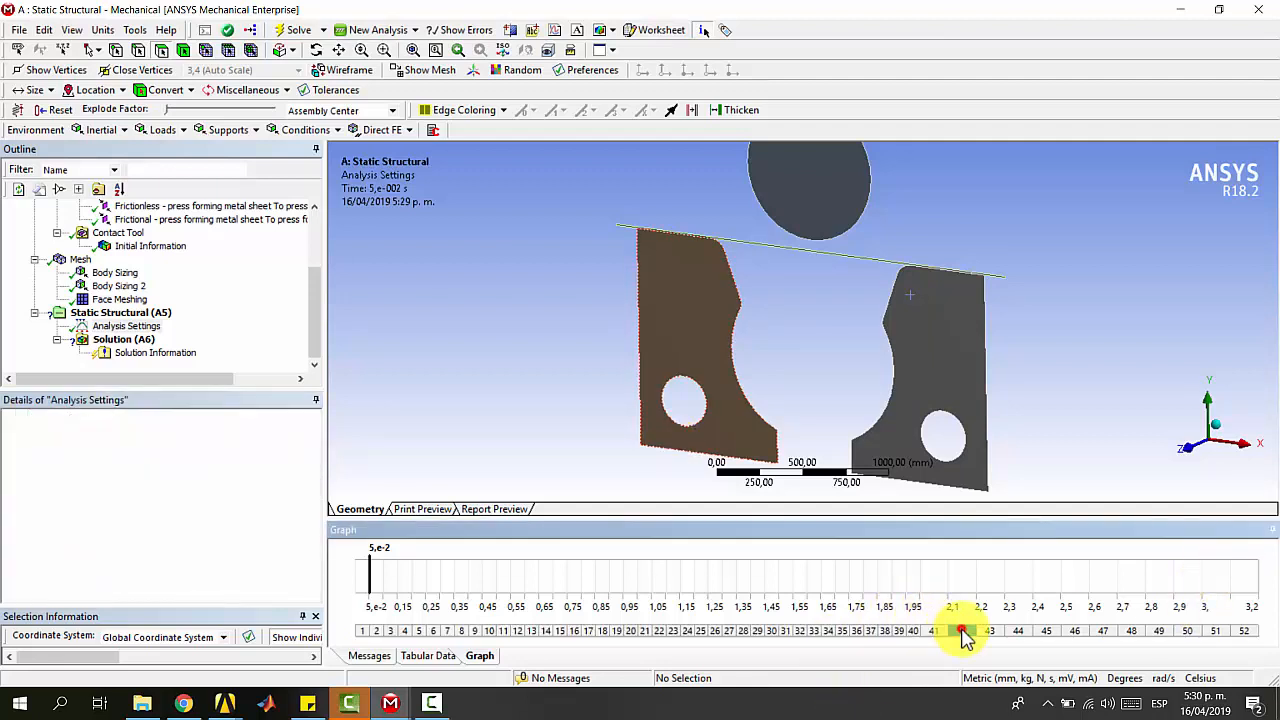
left_click(1243, 631, "shift")
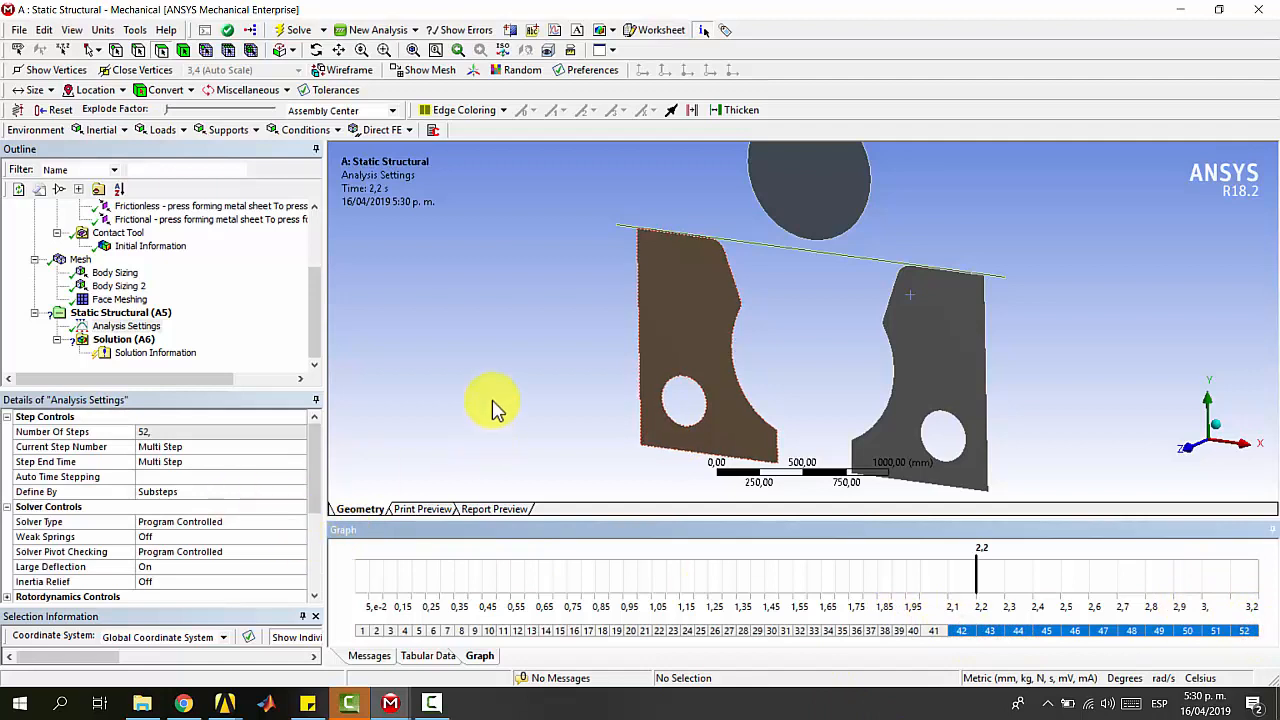
scroll(493, 408, "down", 2)
scroll(234, 480, "down", 1)
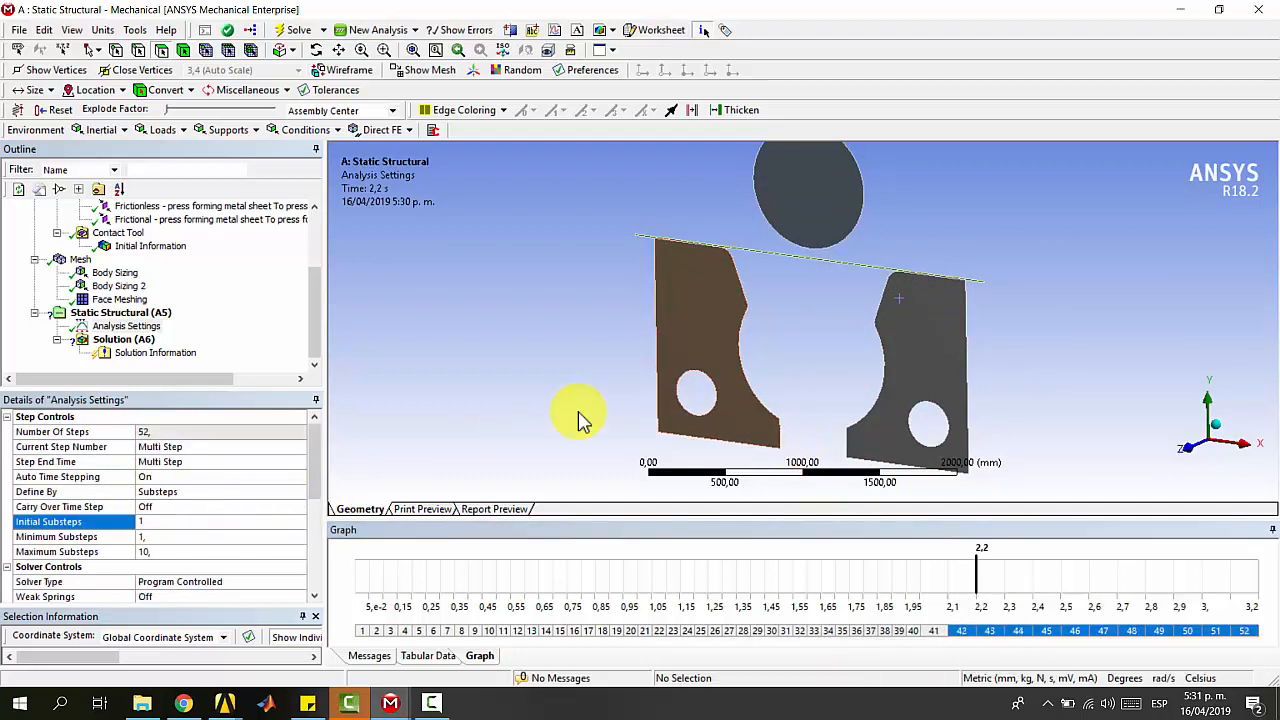
left_click(184, 520)
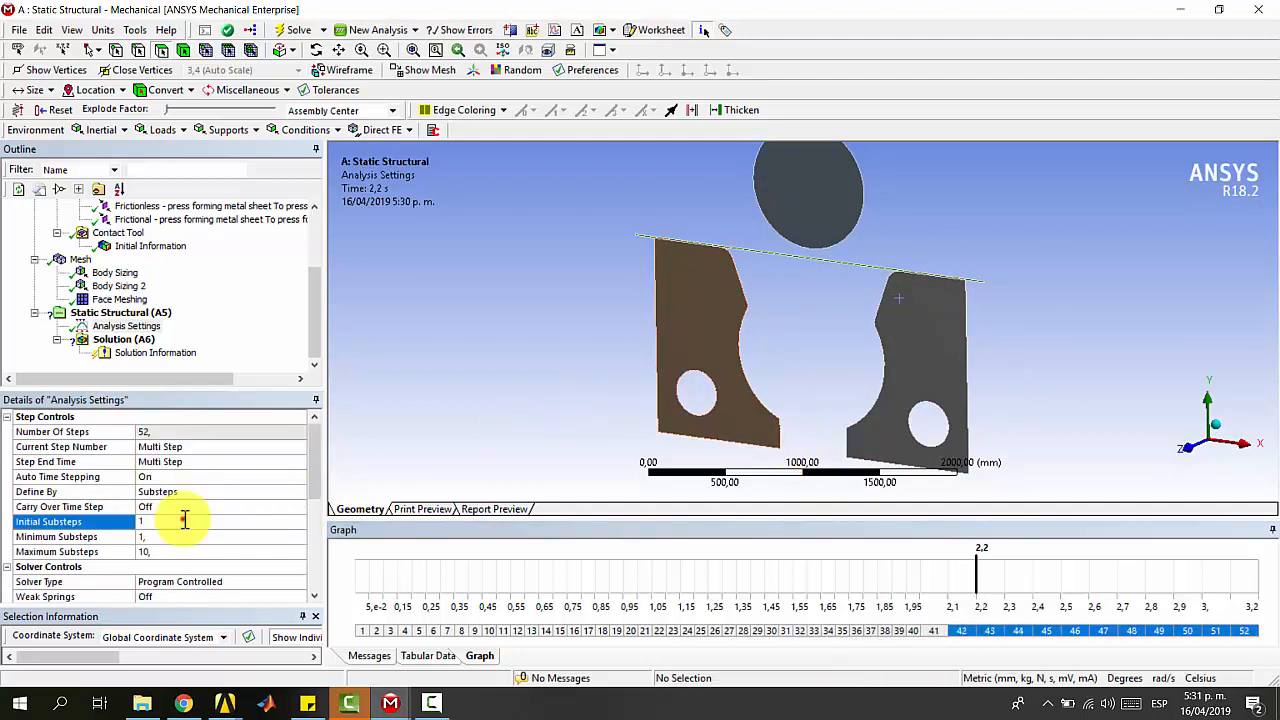
left_click(184, 519)
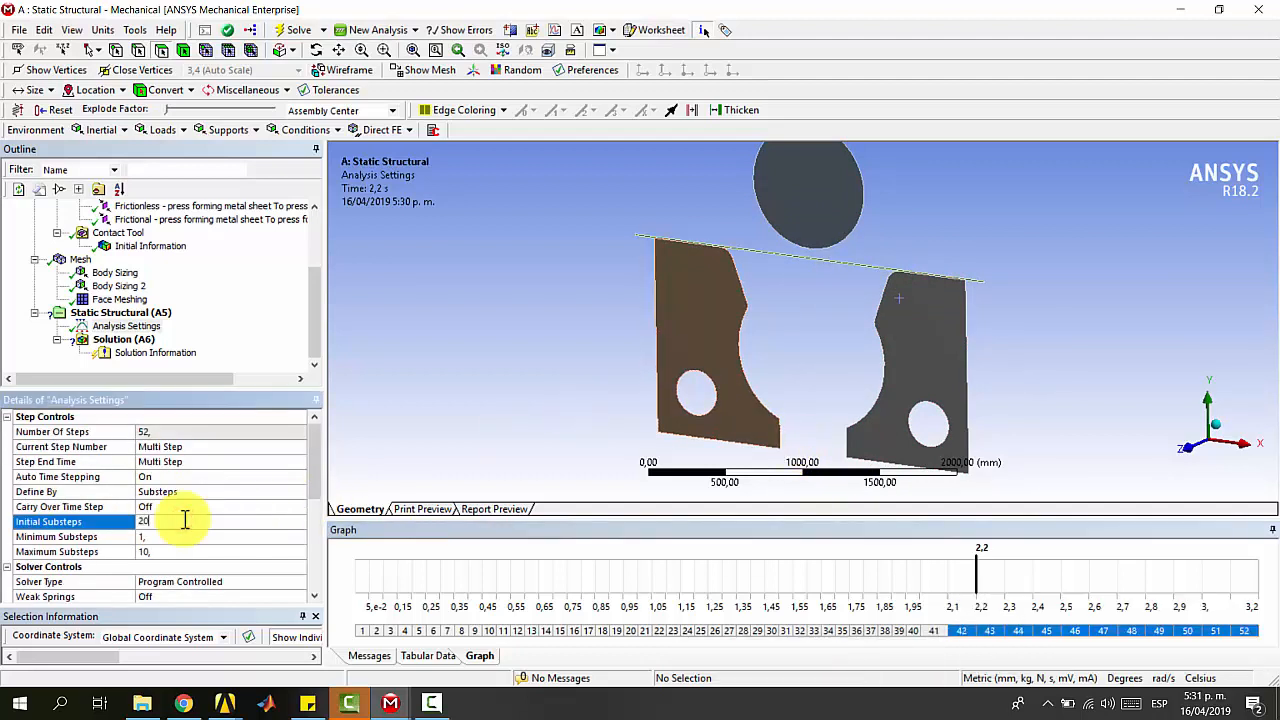
type("40")
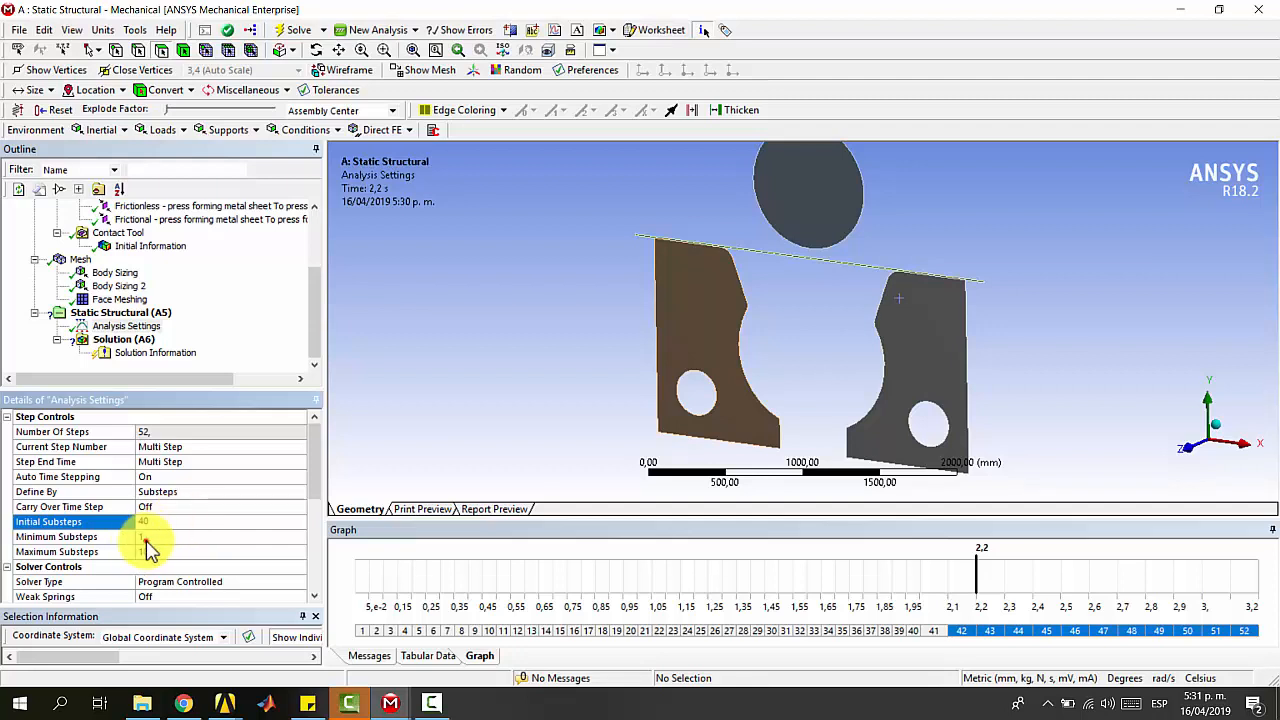
left_click(147, 540)
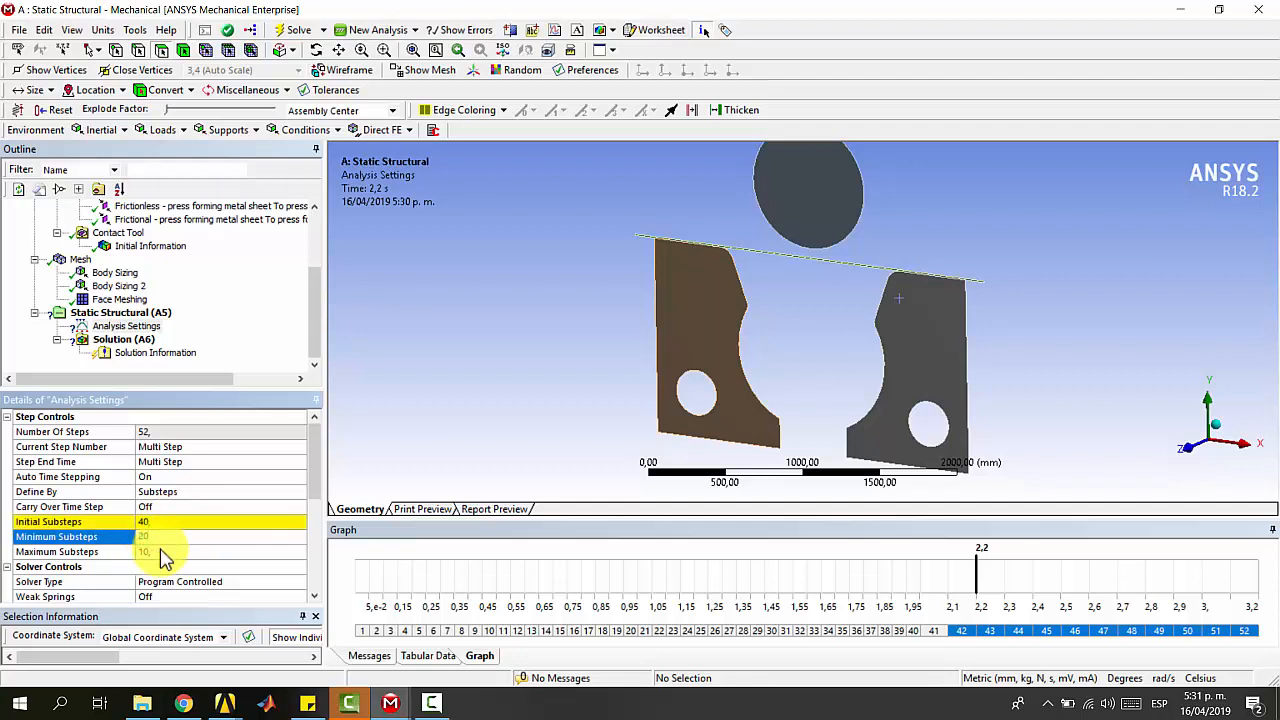
left_click(161, 549)
type("80")
key("Return")
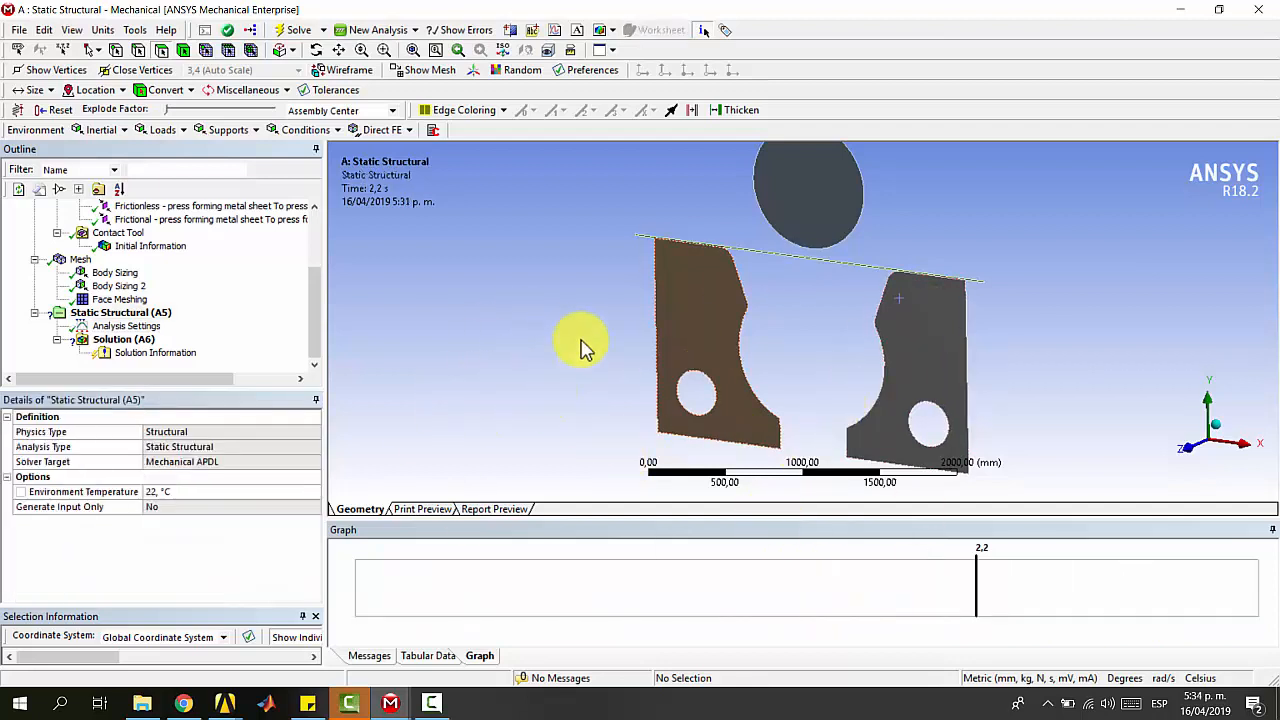
- Insert a Remote Displacement support into the Static Structural analysis
left_click(105, 318)
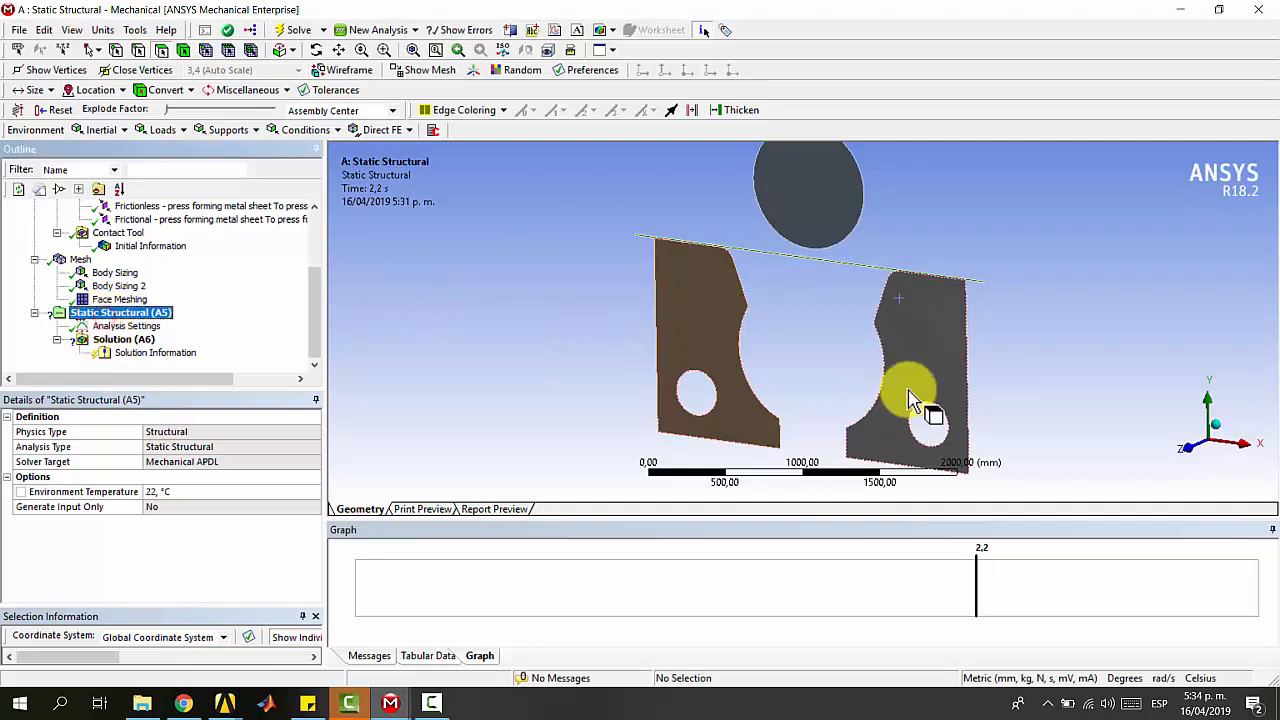
left_click(850, 360)
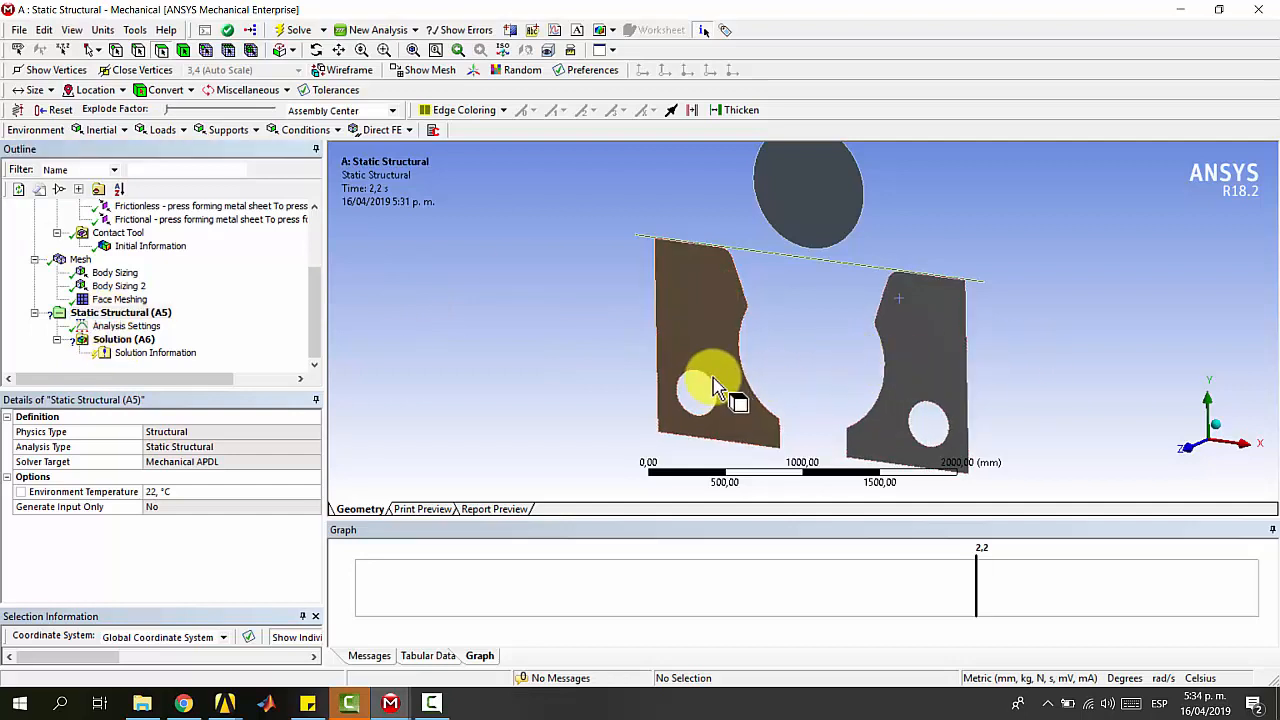
left_click(164, 131)
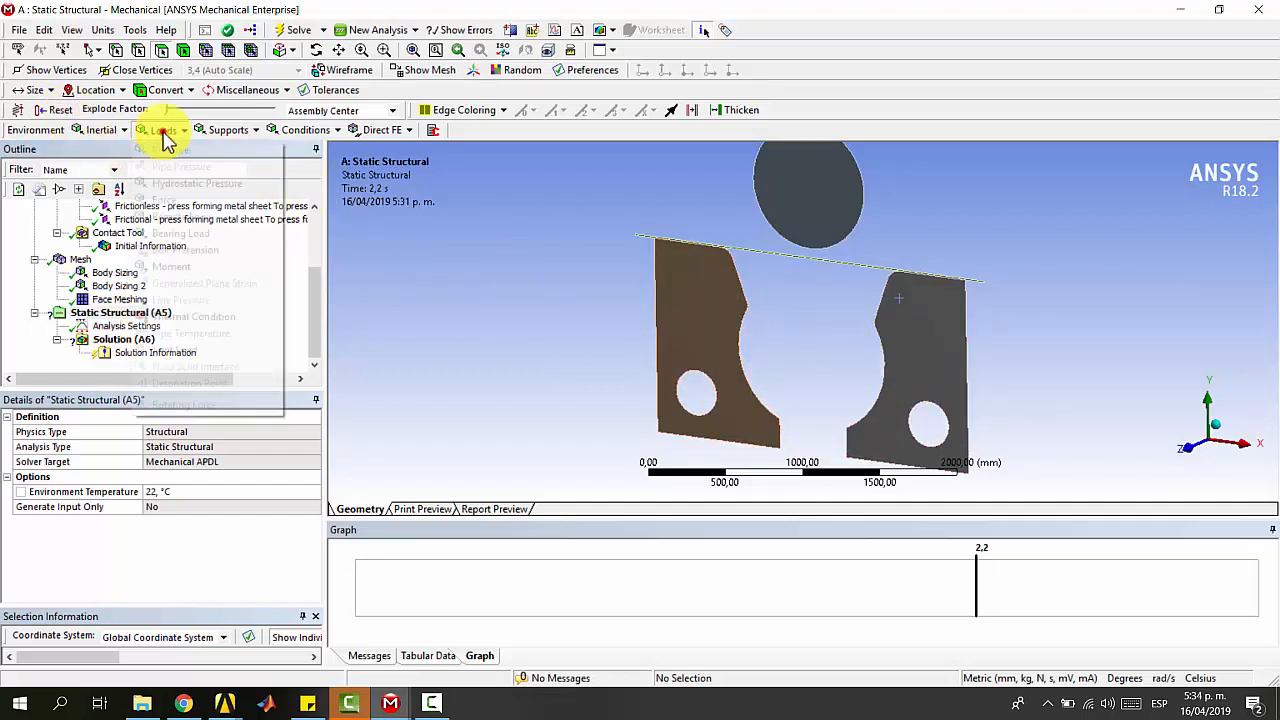
left_click(213, 135)
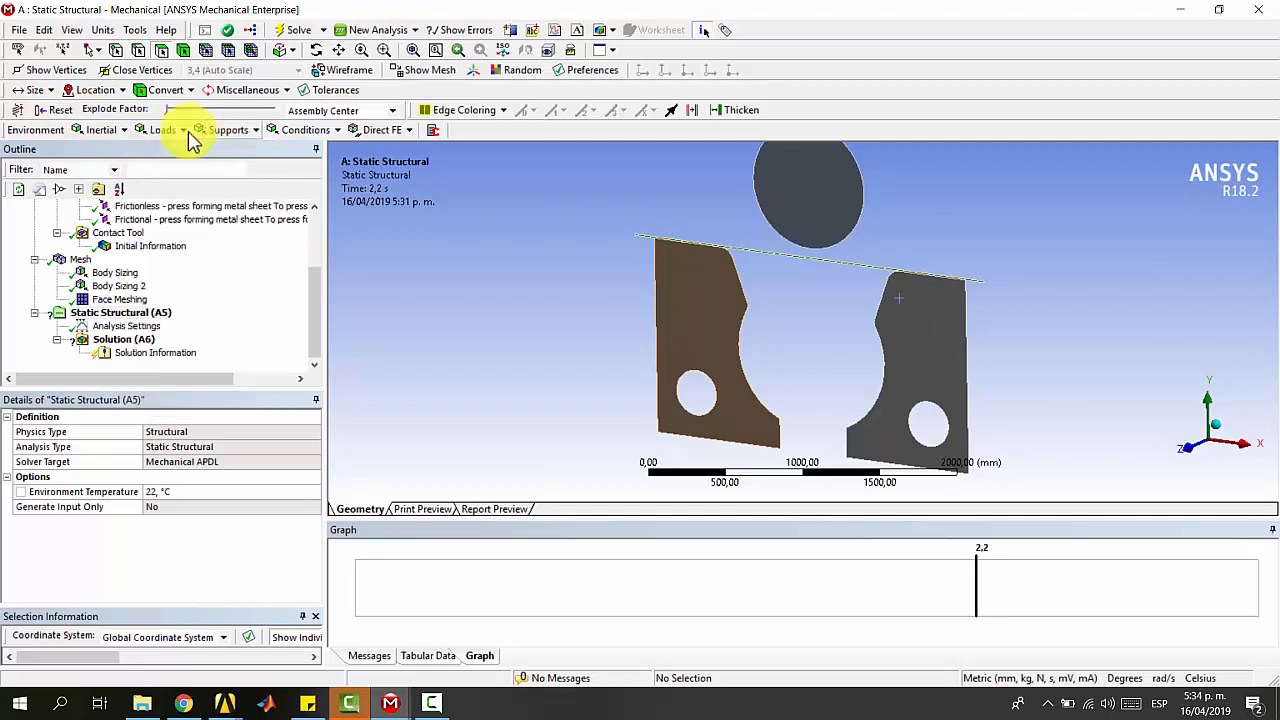
left_click(220, 132)
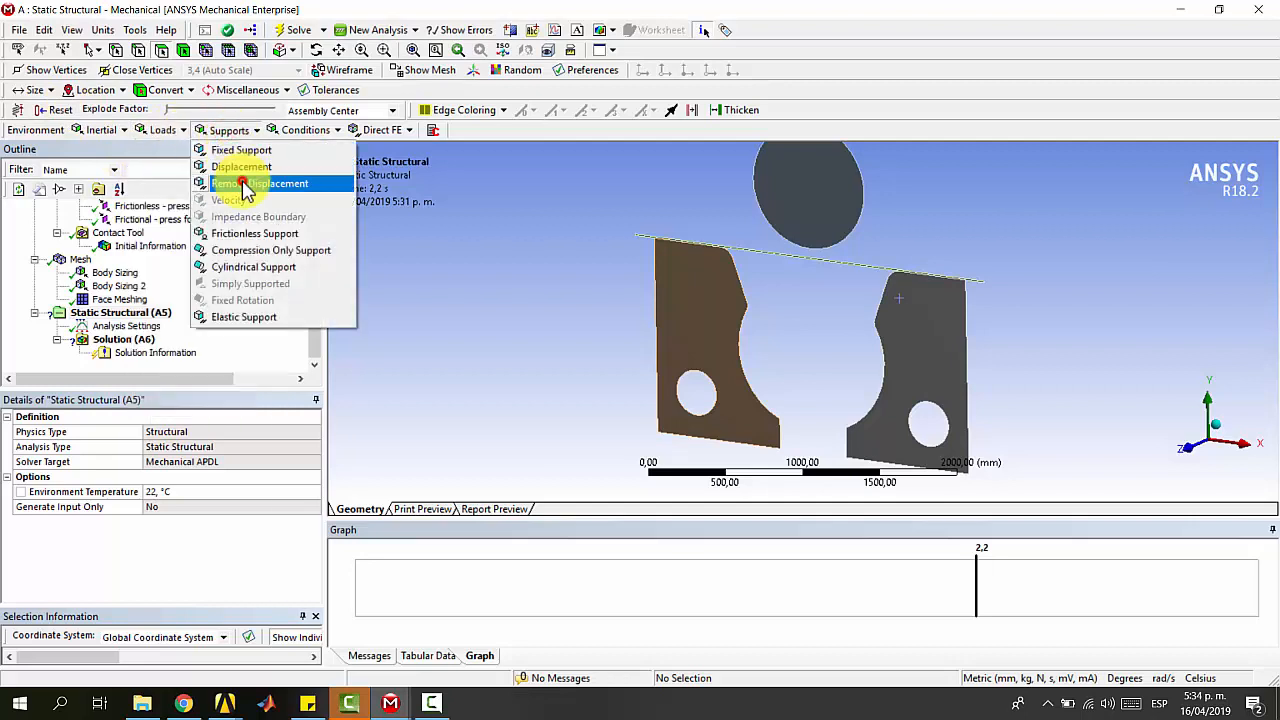
left_click(245, 185)
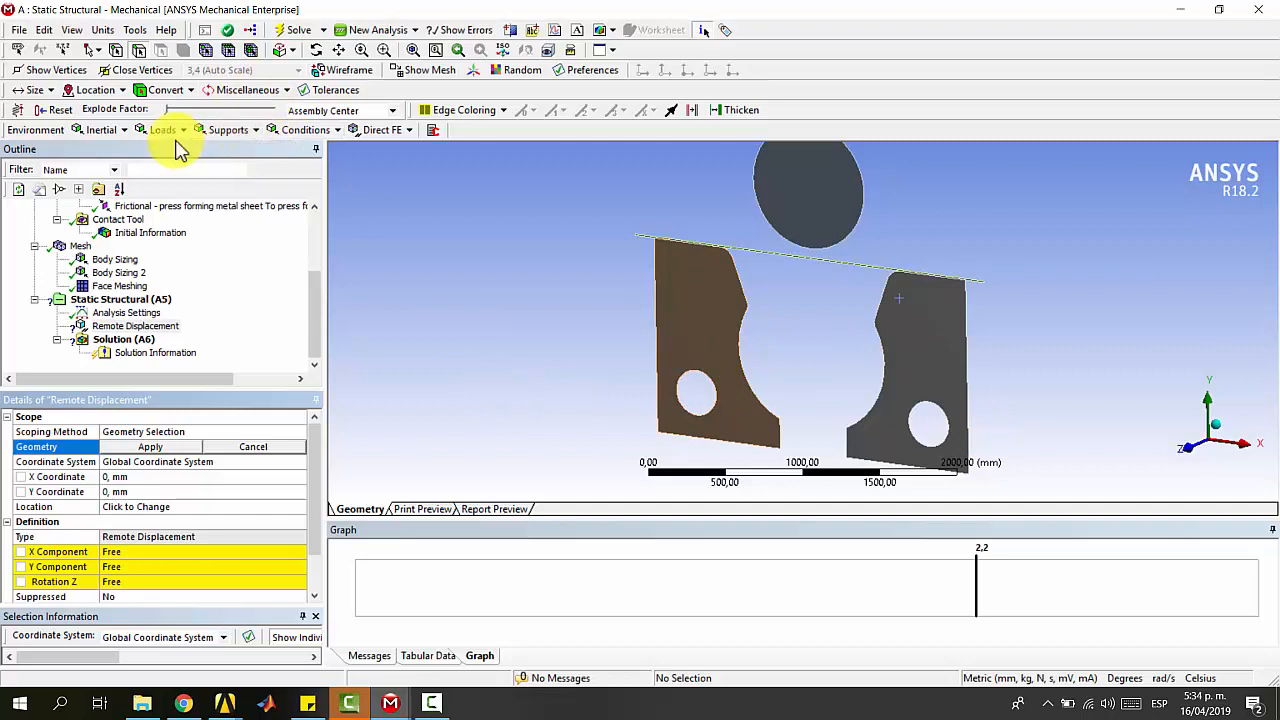
- Scope the remote displacement to the circular hole edge of the brown die on the negative X side
scroll(168, 243, "up", 2)
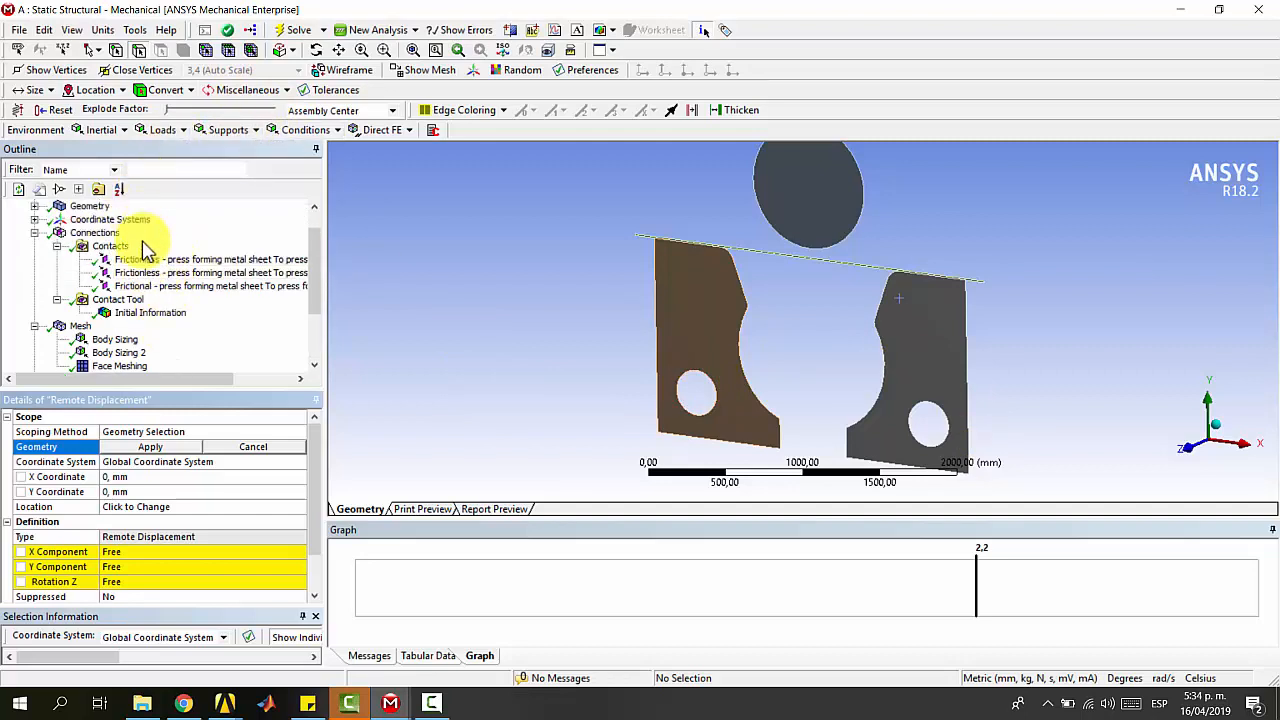
scroll(197, 290, "down", 1)
scroll(190, 305, "down", 1)
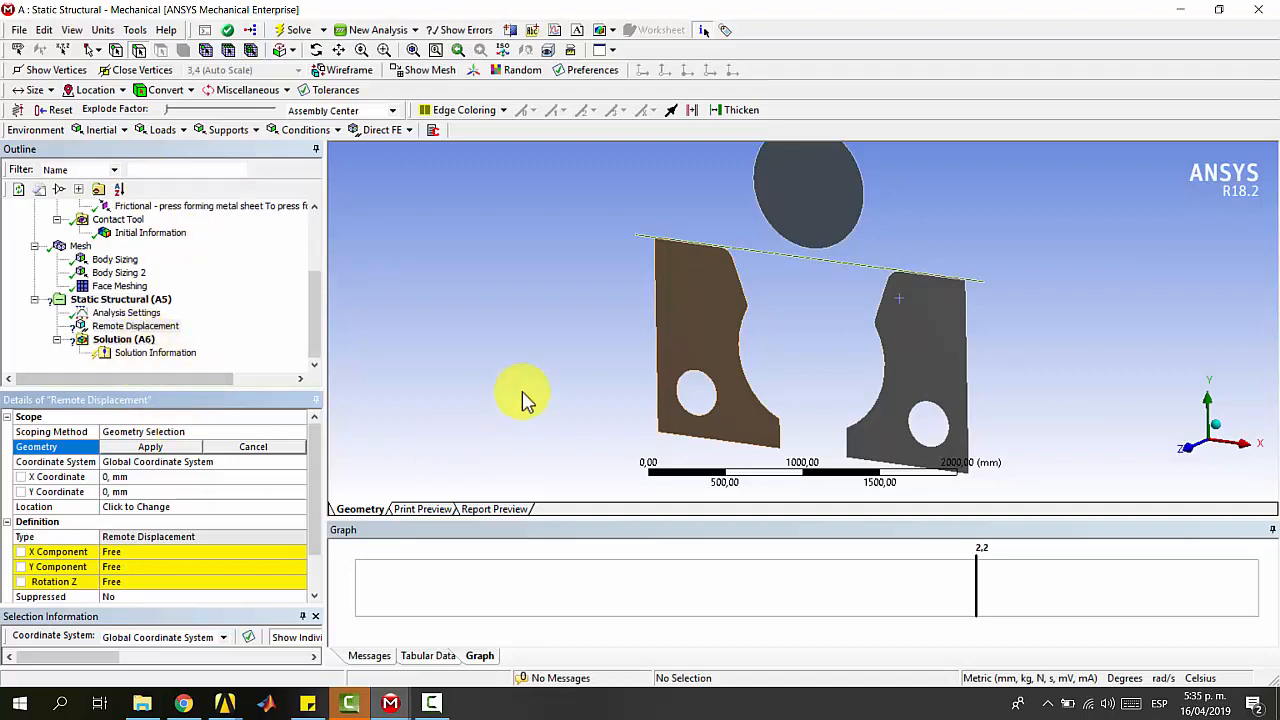
left_click(707, 380)
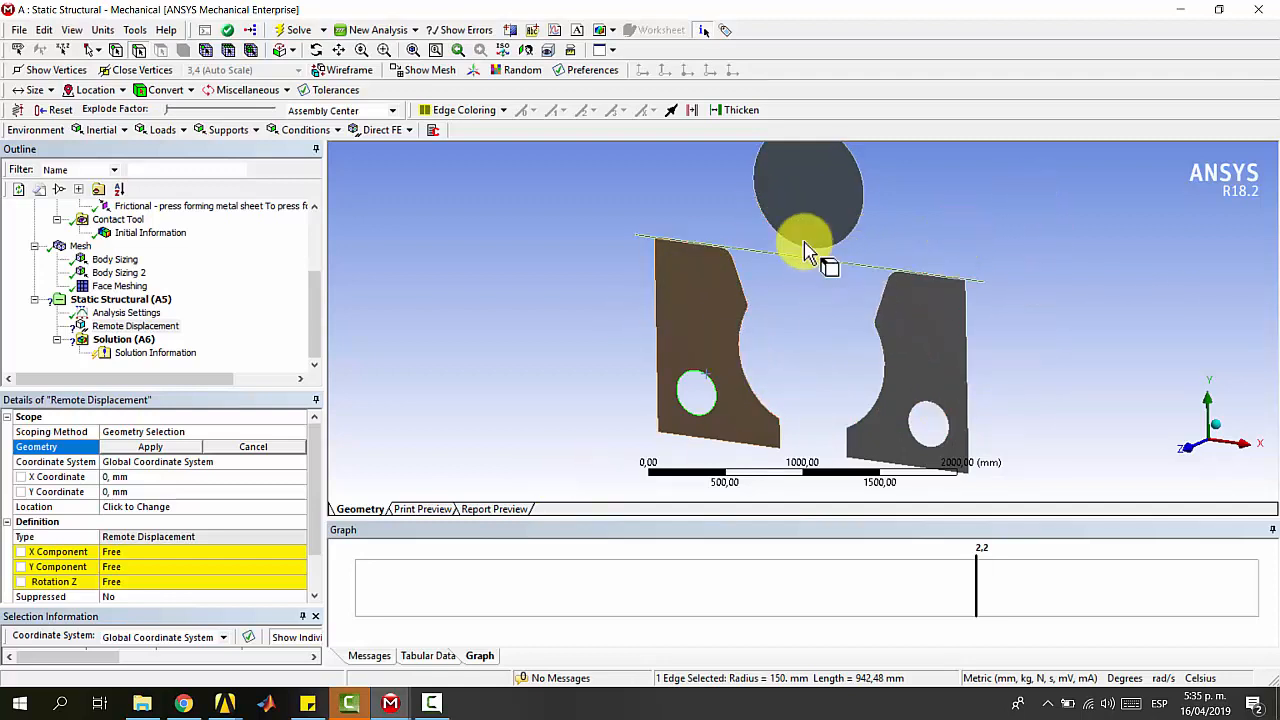
left_click(178, 451)
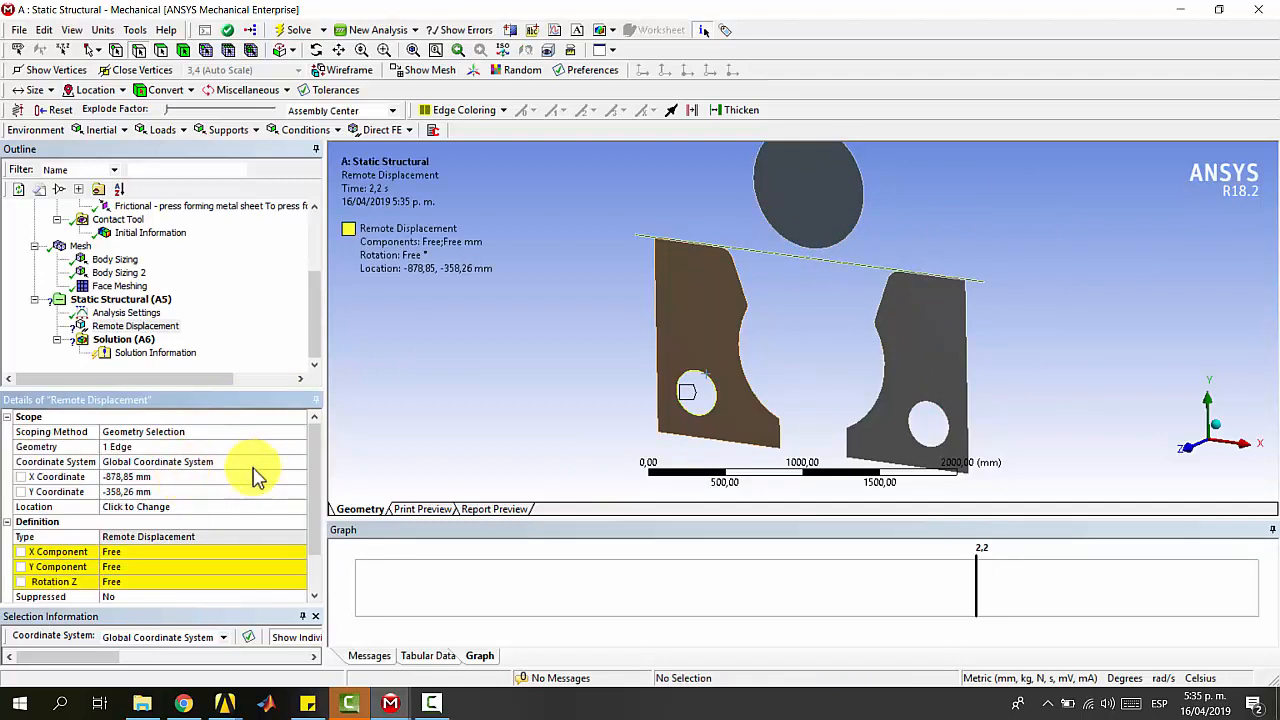
- Set the remote displacement's X and Y components to 0 mm
scroll(258, 470, "down", 1)
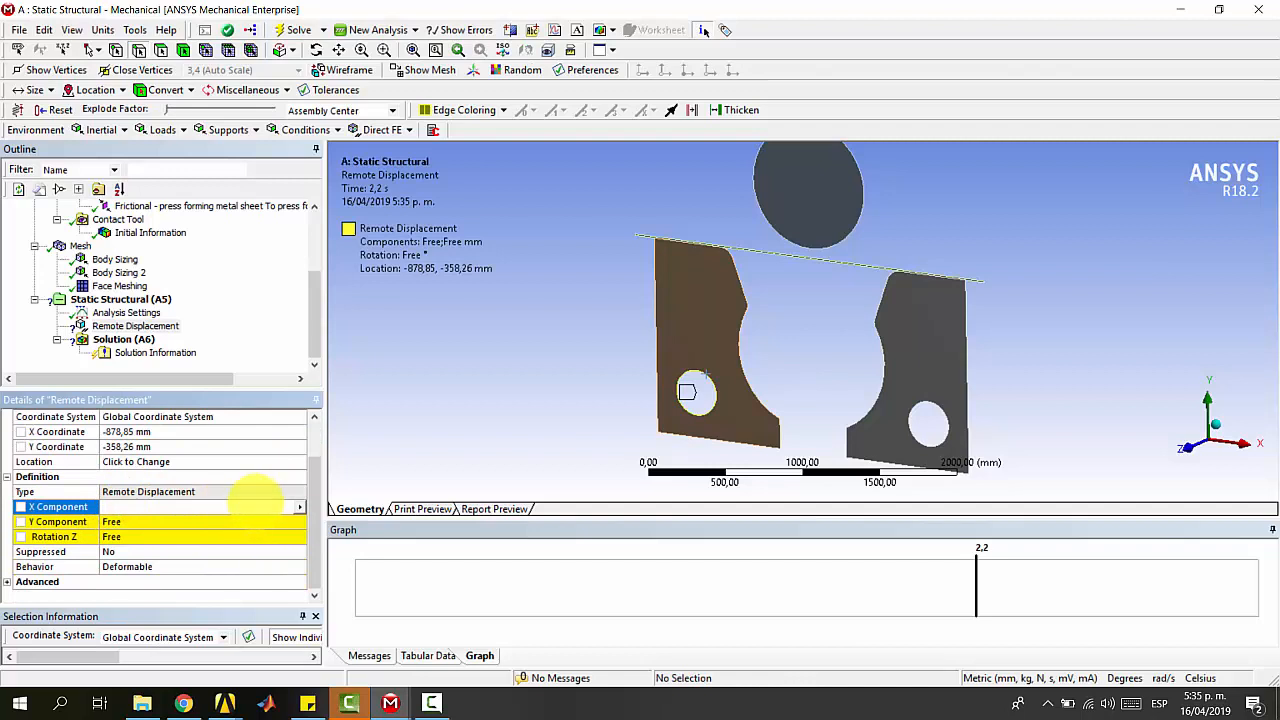
key("Return")
left_click(130, 522)
type("0")
key("Return")
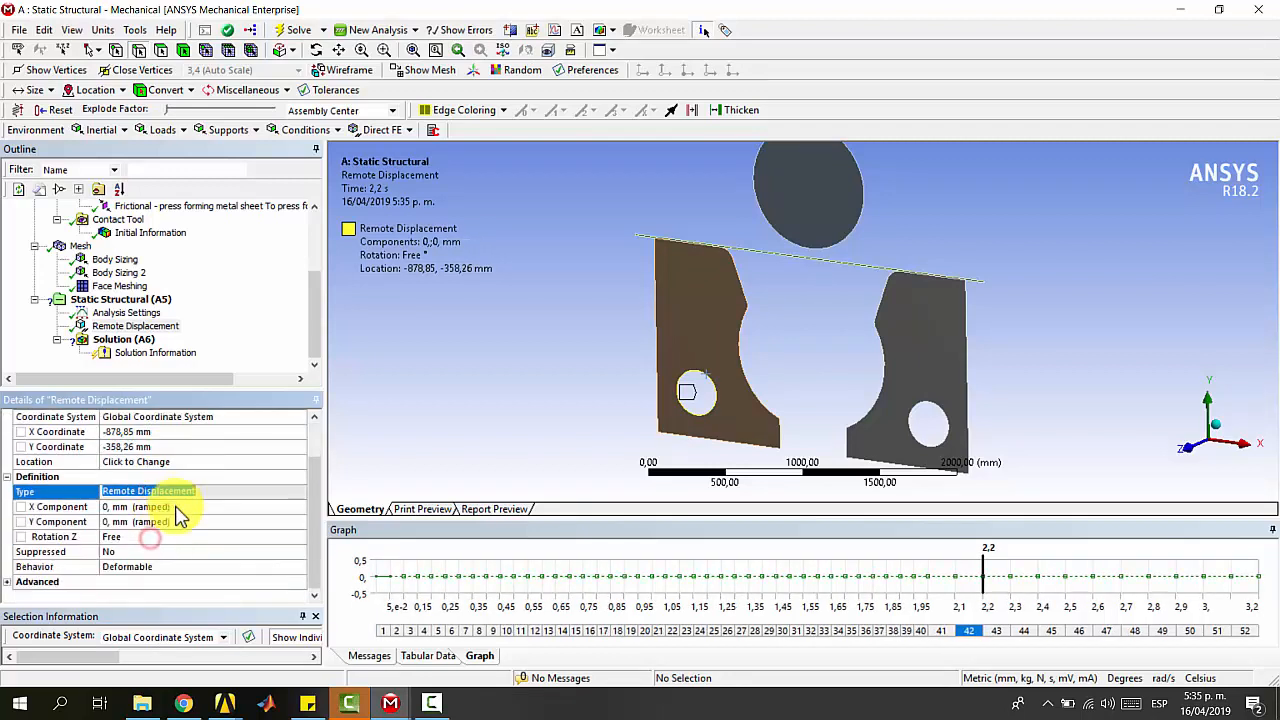
- Define the first remote displacement's Rotation Z as tabular data and display its load table
left_click(152, 537)
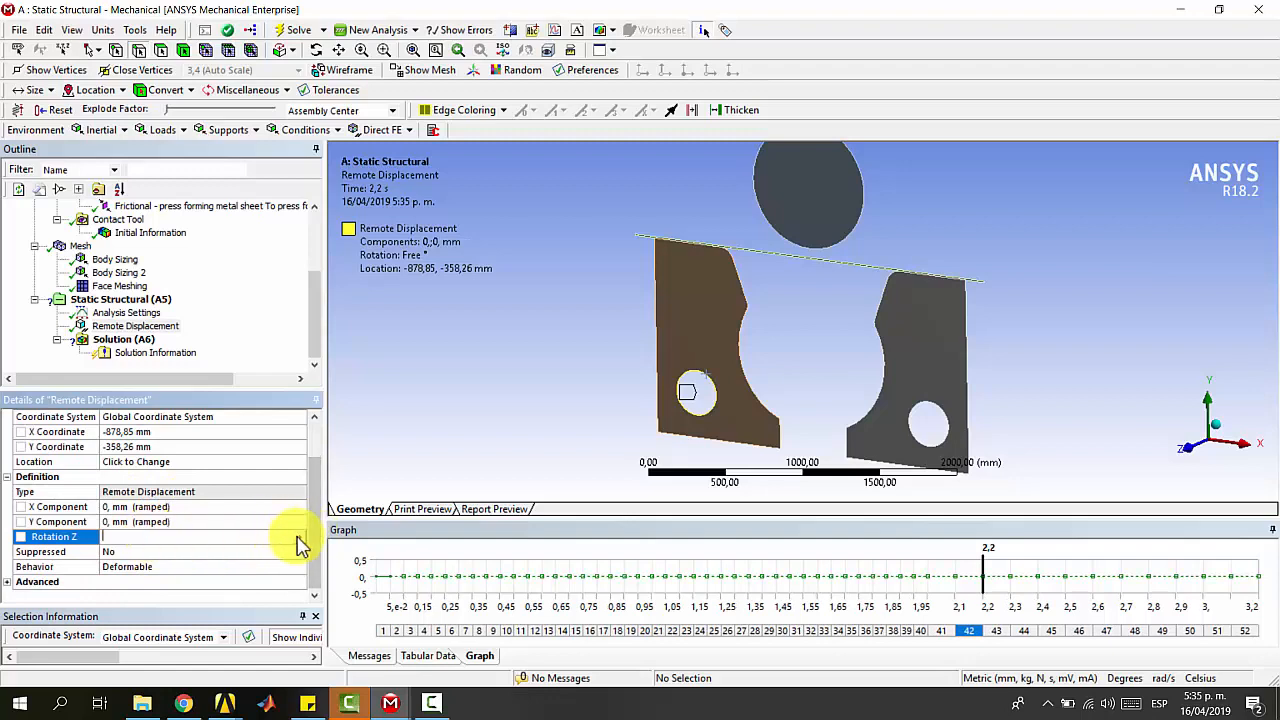
left_click(297, 537)
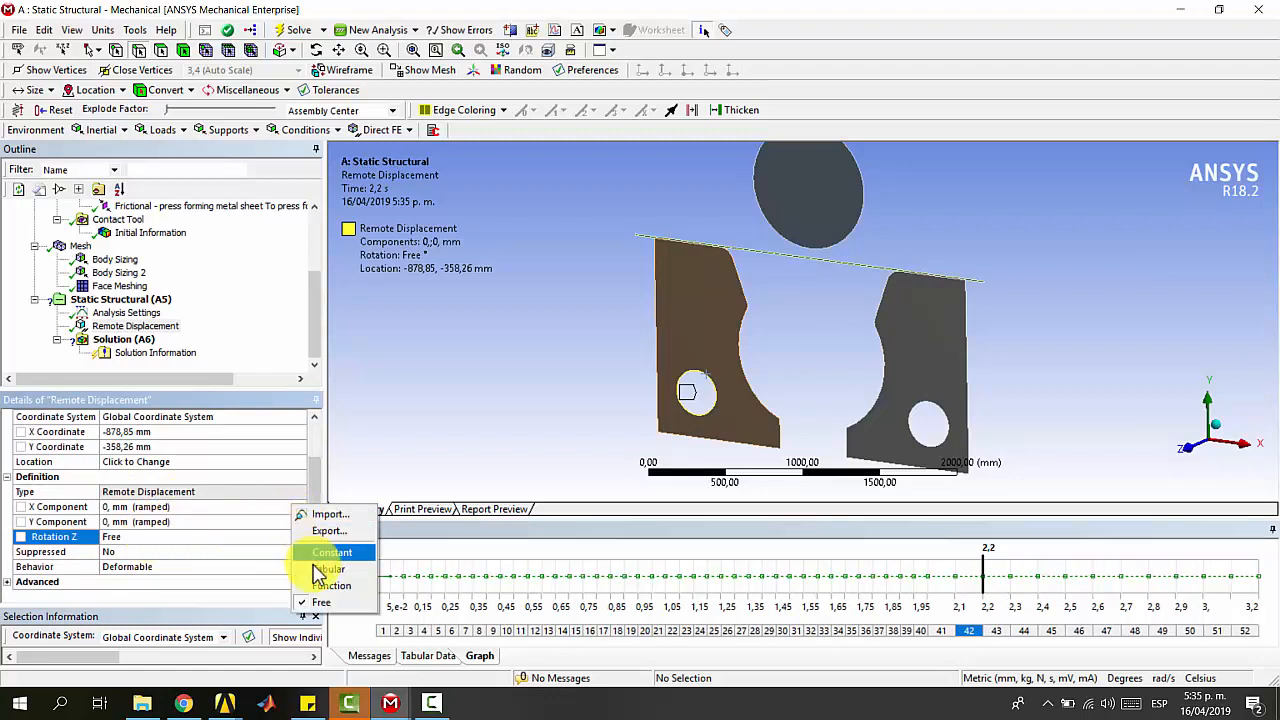
left_click(326, 570)
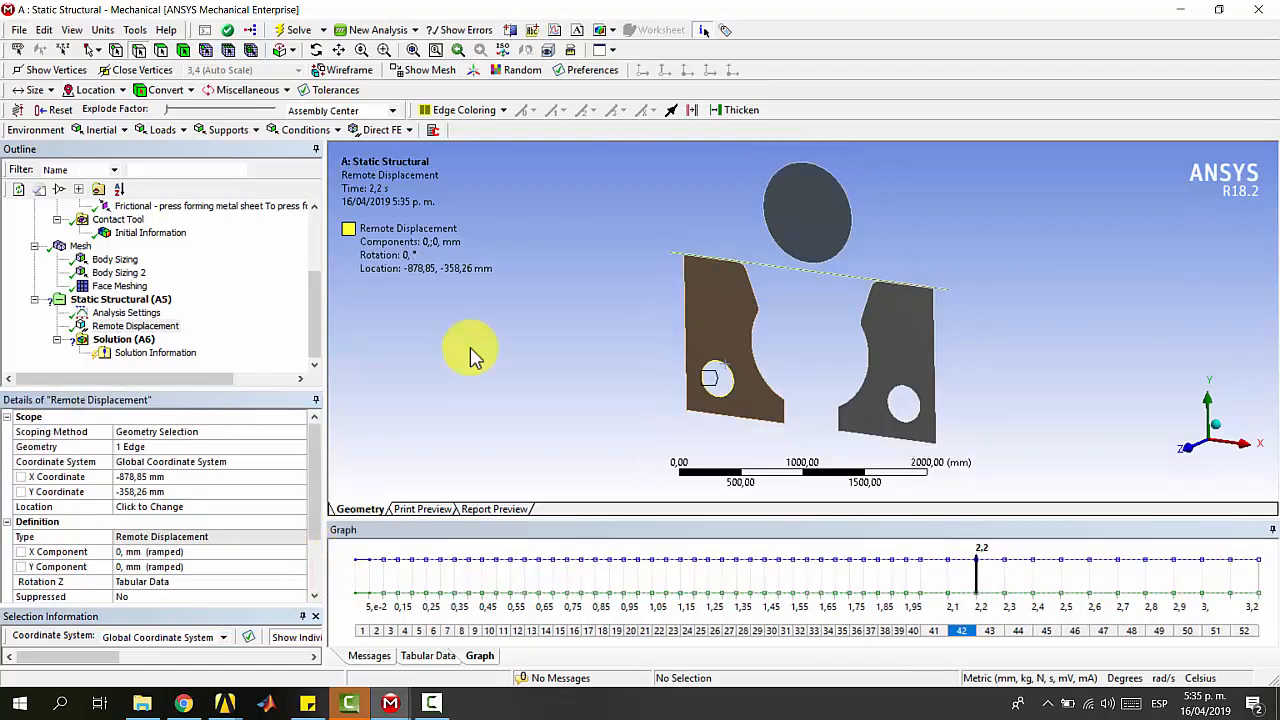
left_click(429, 657)
- Set the first remote displacement's Z rotation to 37° at step 50
scroll(573, 592, "down", 2)
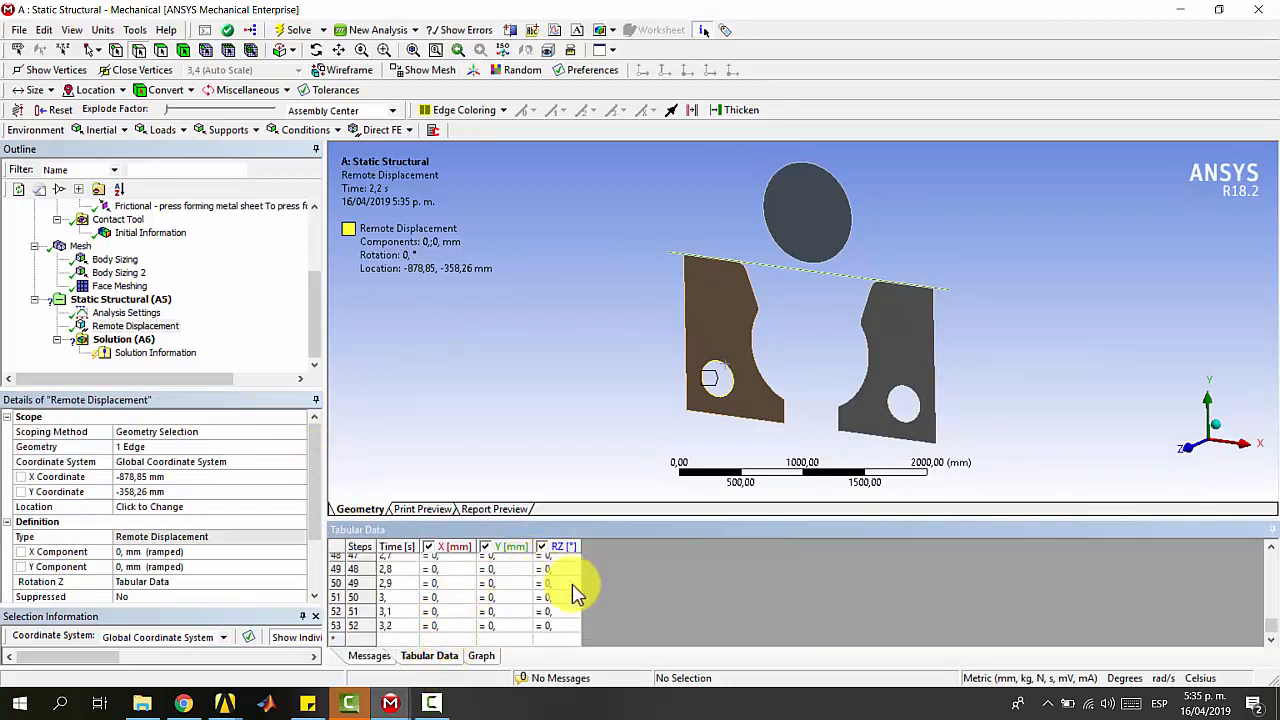
scroll(576, 588, "up", 7)
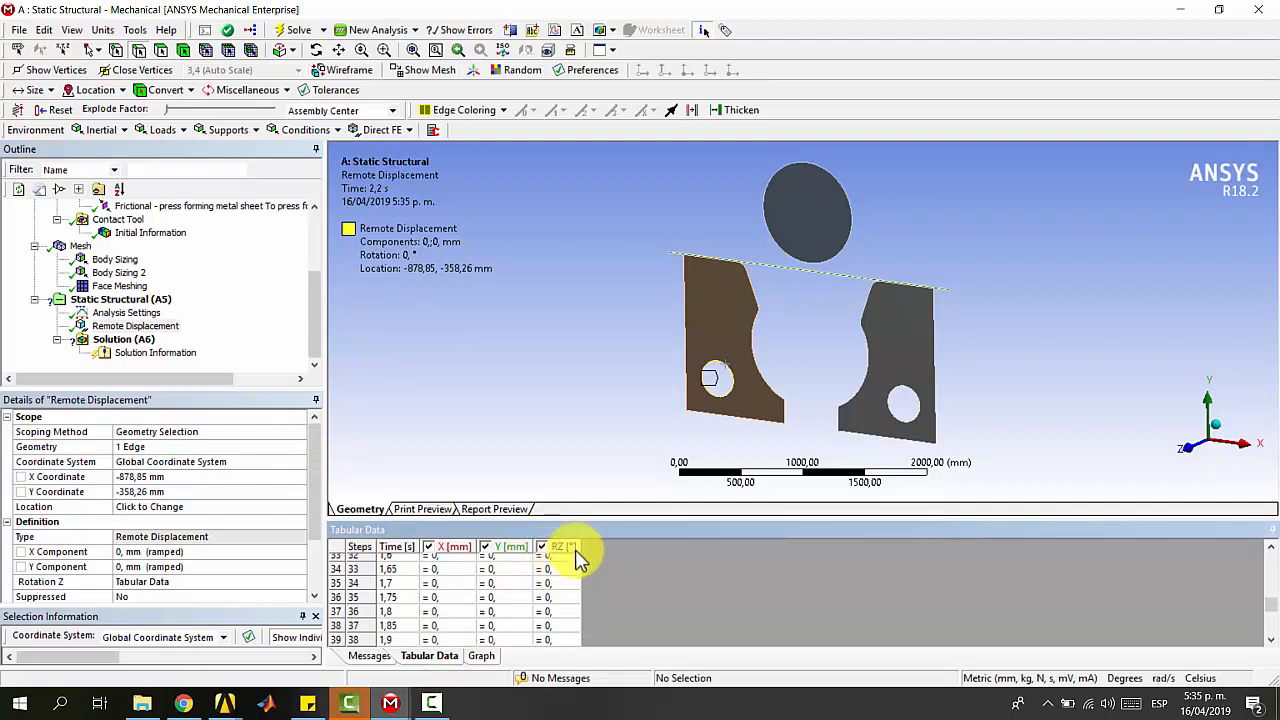
scroll(560, 600, "down", 1)
scroll(557, 626, "down", 1)
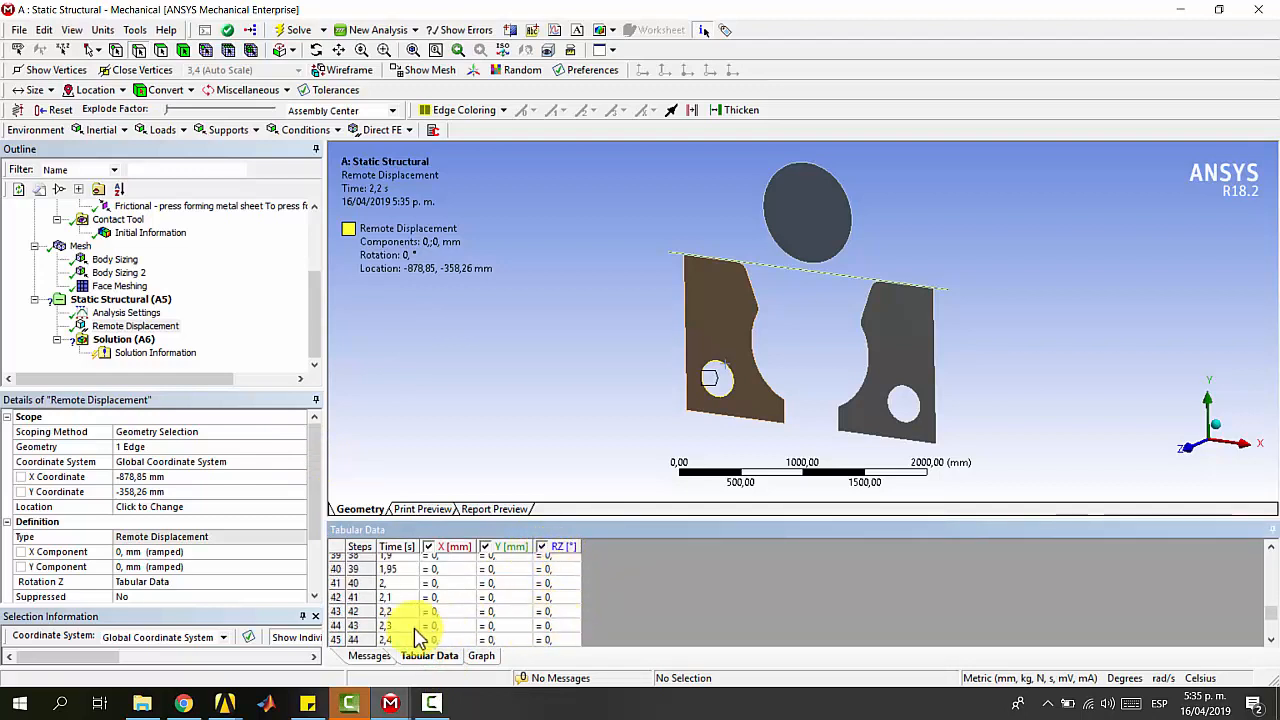
left_click(561, 613)
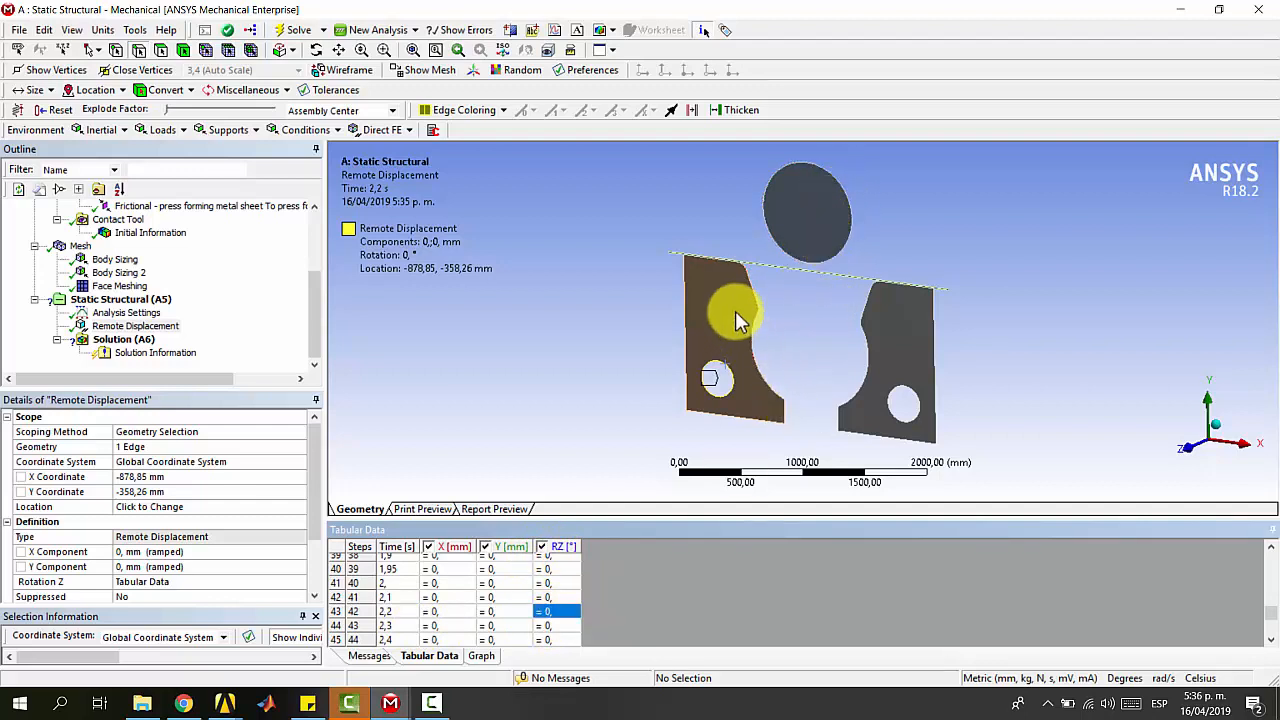
scroll(778, 357, "down", 2)
scroll(778, 357, "up", 2)
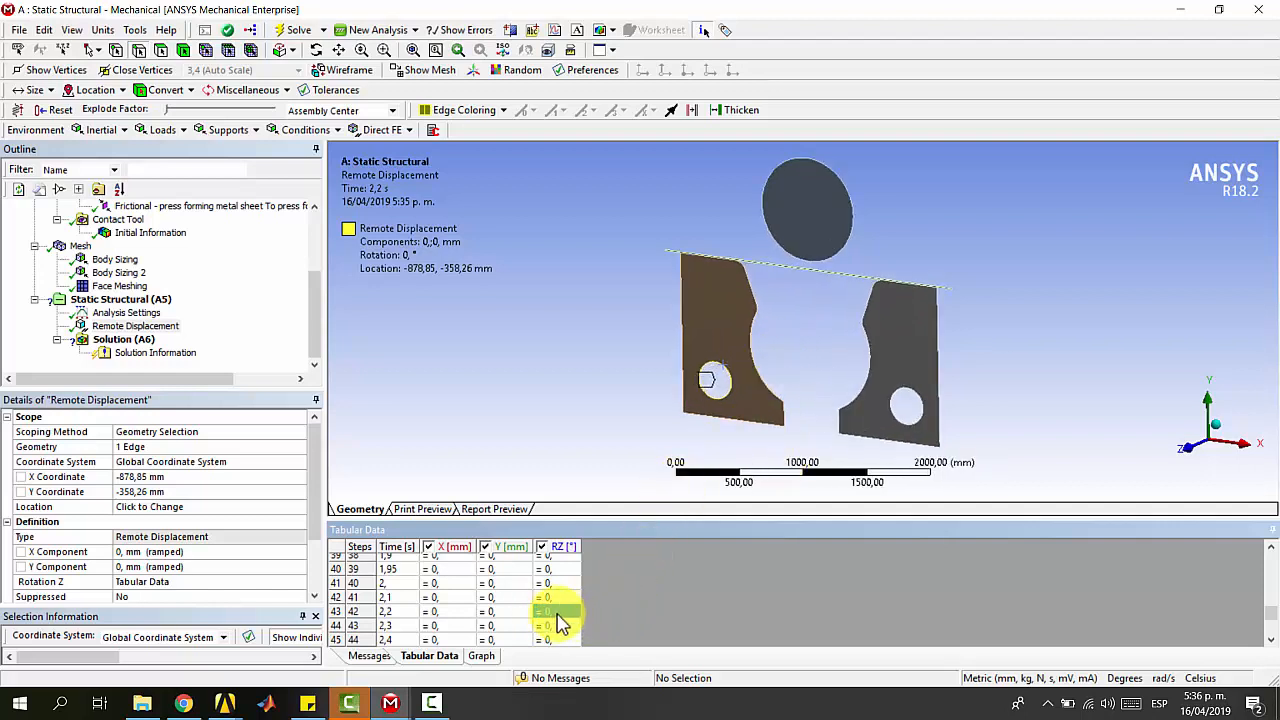
left_click(541, 452)
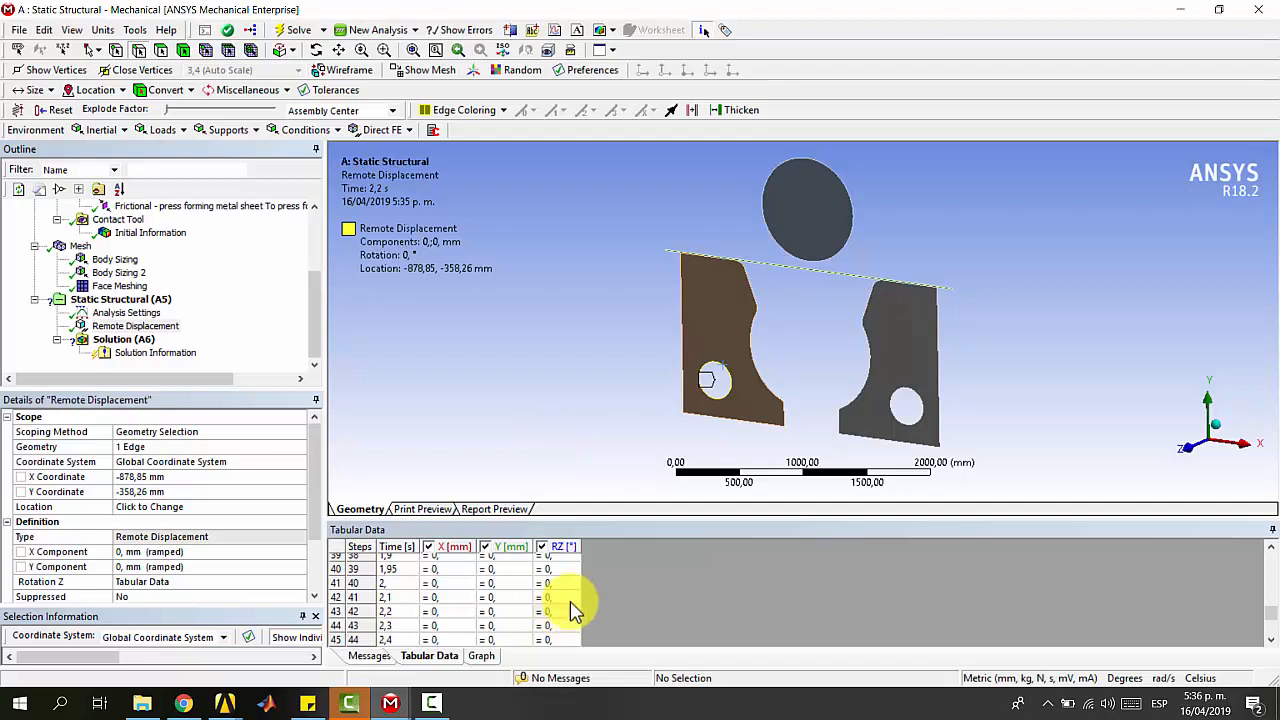
scroll(575, 605, "down", 3)
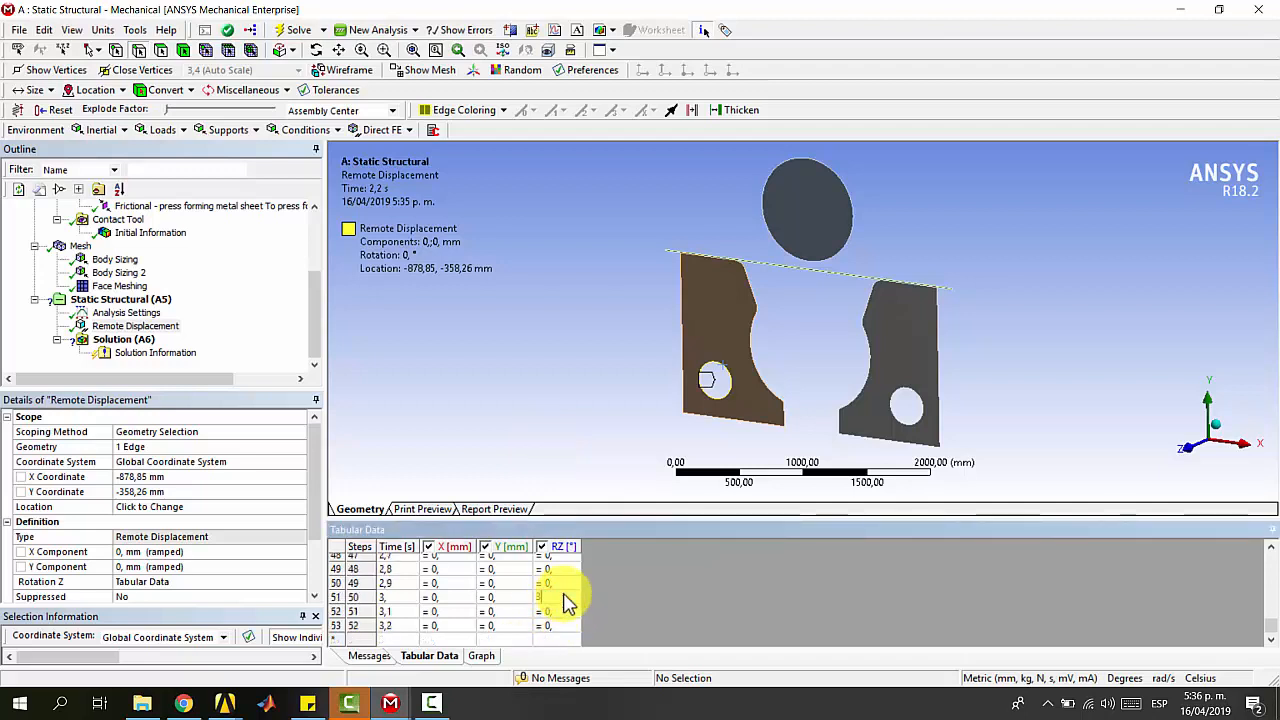
left_click(567, 603)
type("37")
key("Return")
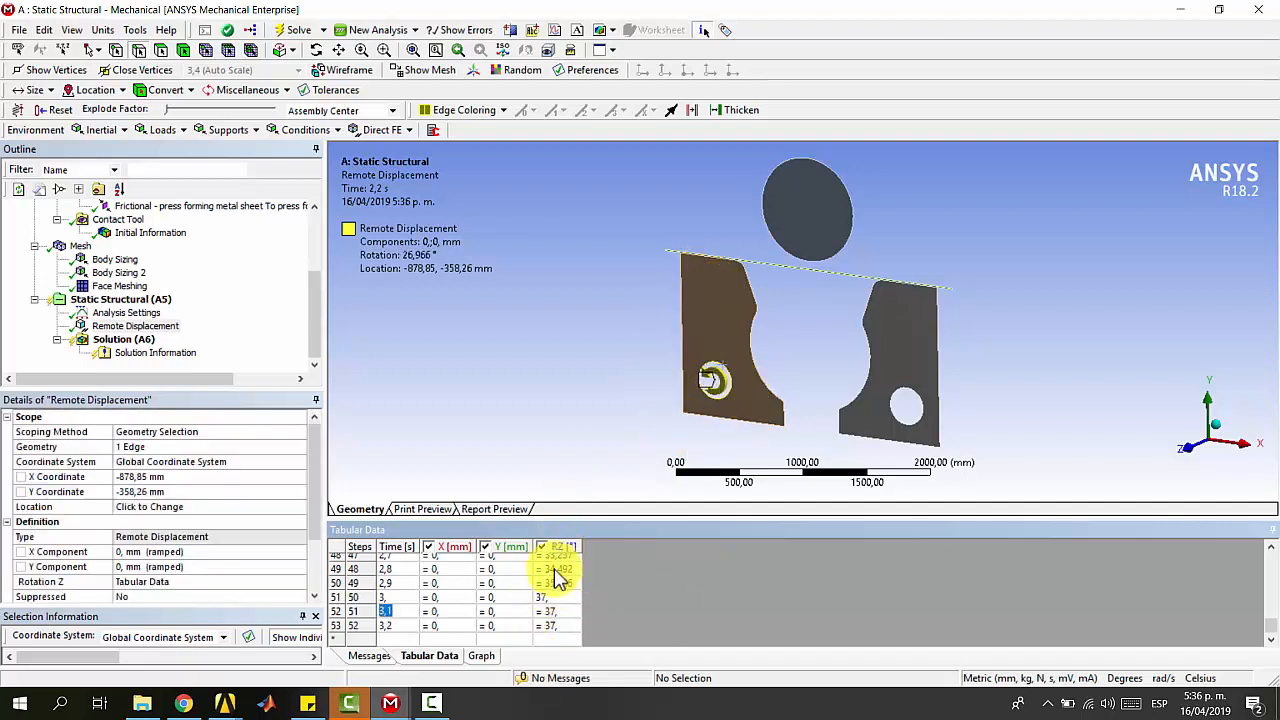
- Set the first remote displacement's Z rotation to -37° at step 50 and 0° at step 42
left_click(552, 598)
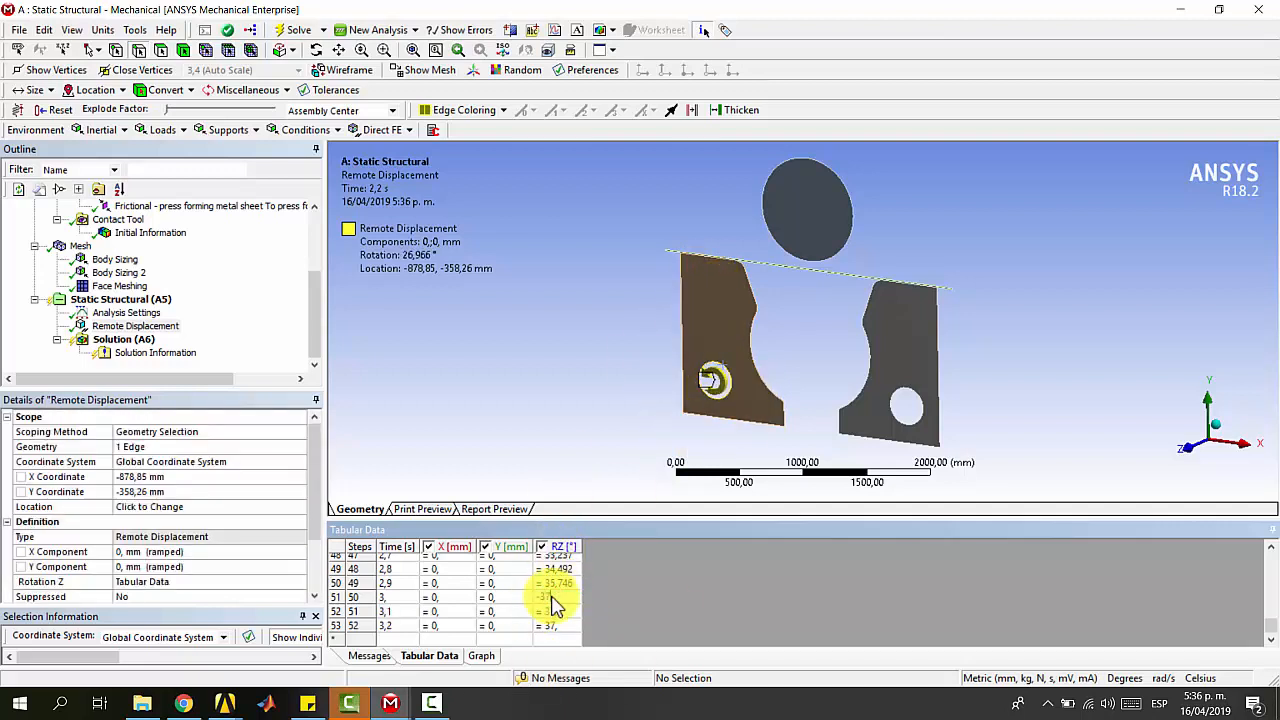
type("-37")
key("Return")
scroll(552, 588, "up", 2)
type("0")
key("Return")
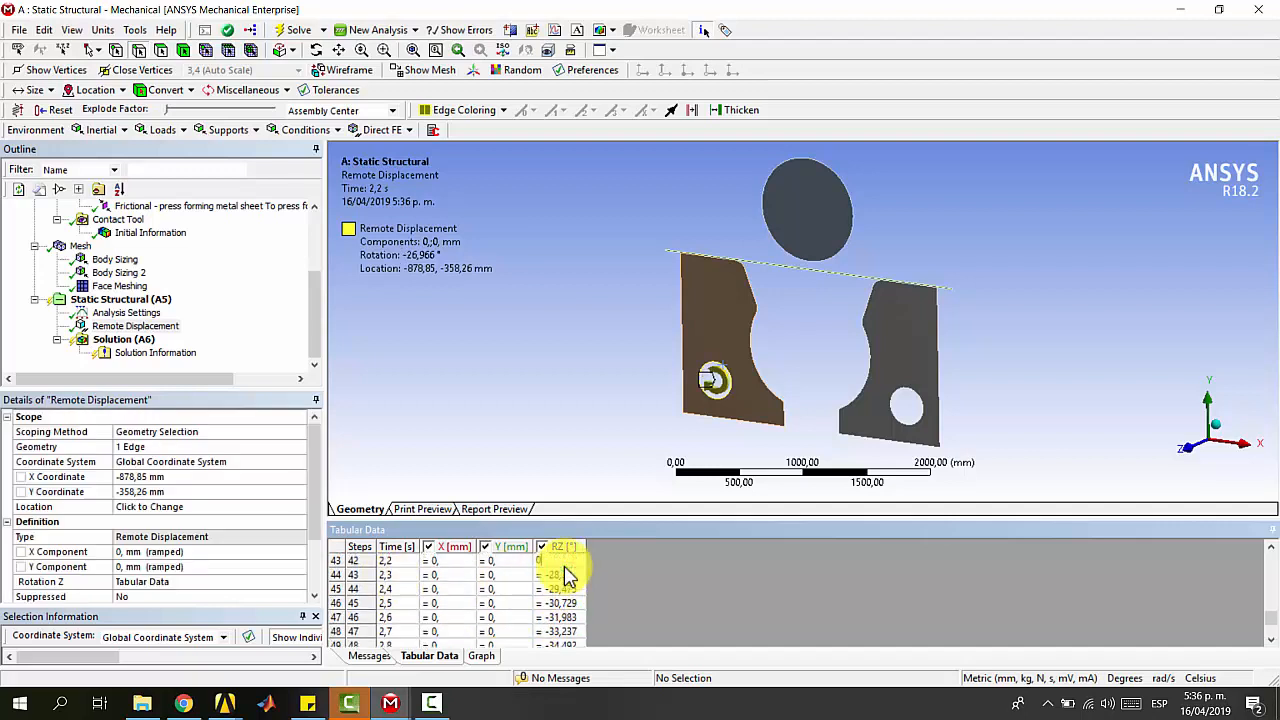
- Set the first remote displacement's Z rotation to -40° at step 51 and -43° at step 52
scroll(567, 595, "down", 1)
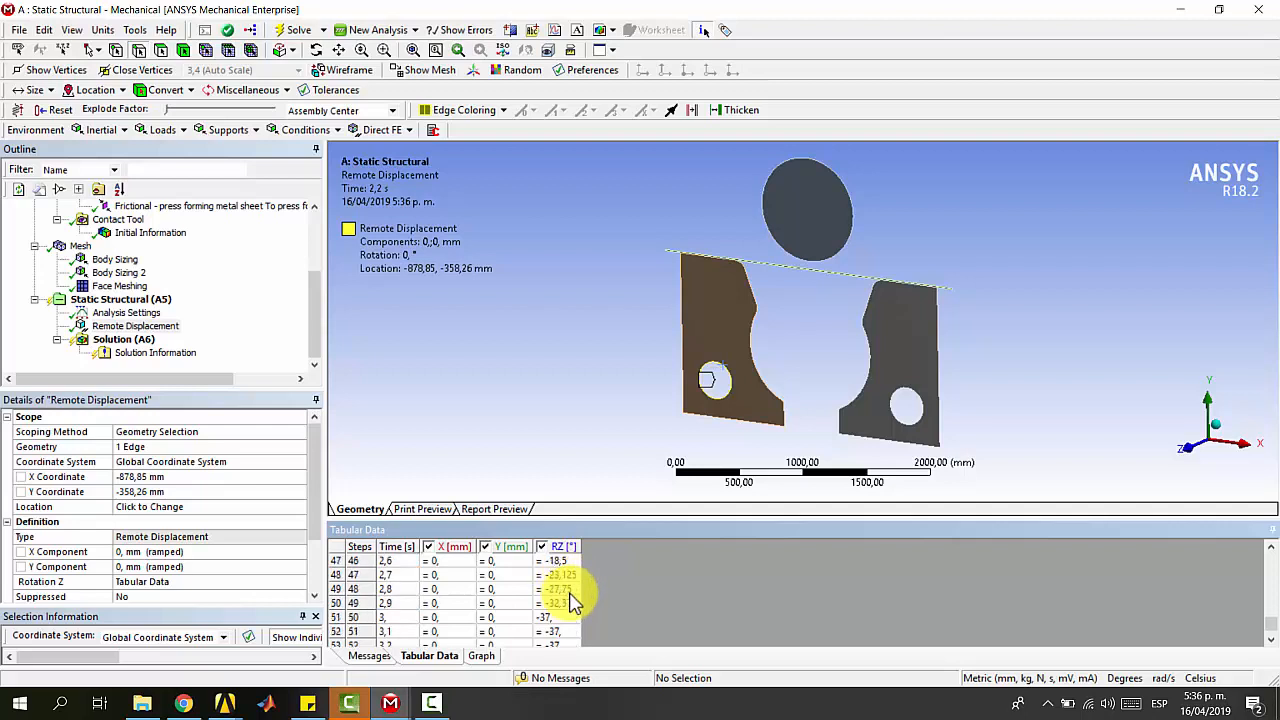
scroll(630, 607, "down", 1)
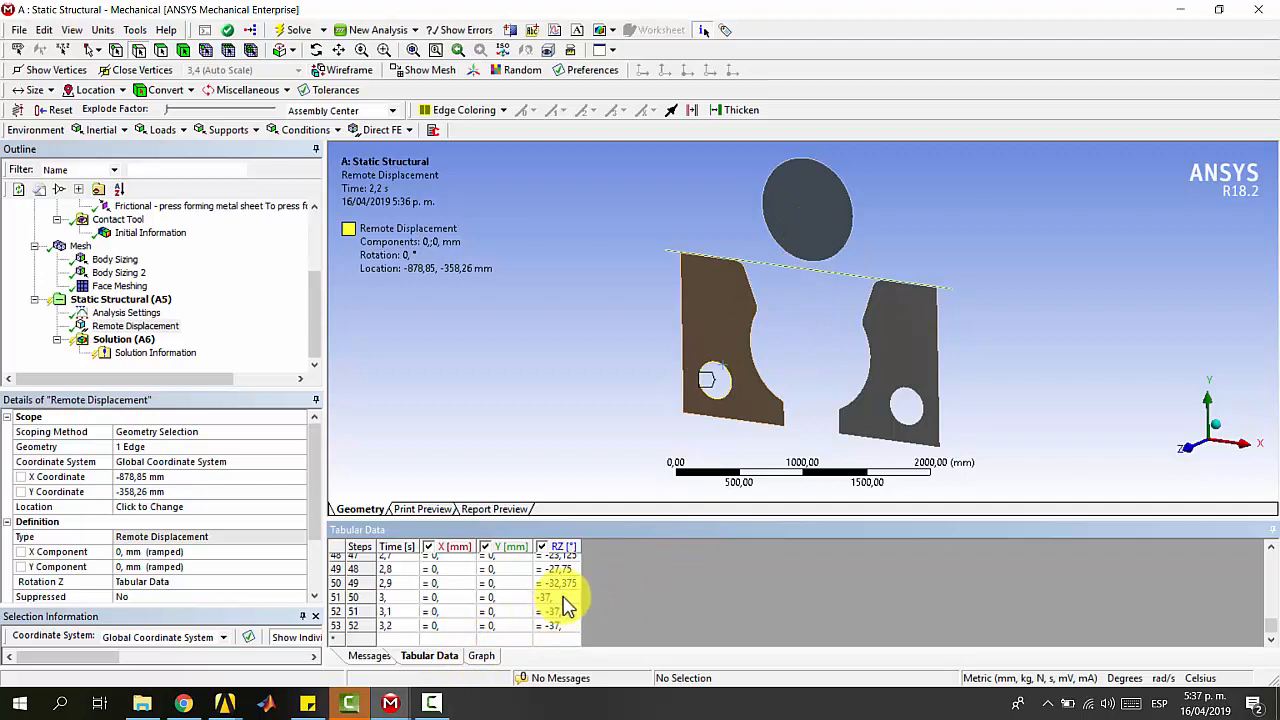
left_click(583, 394)
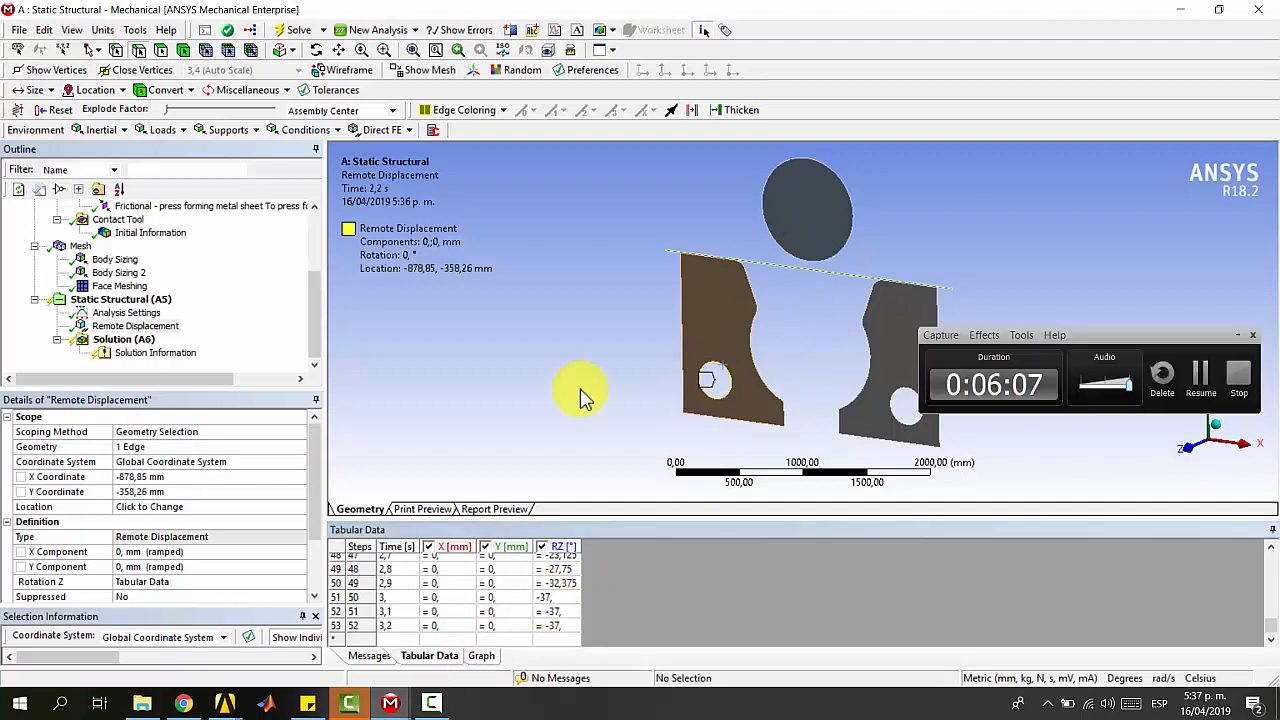
left_click(556, 613)
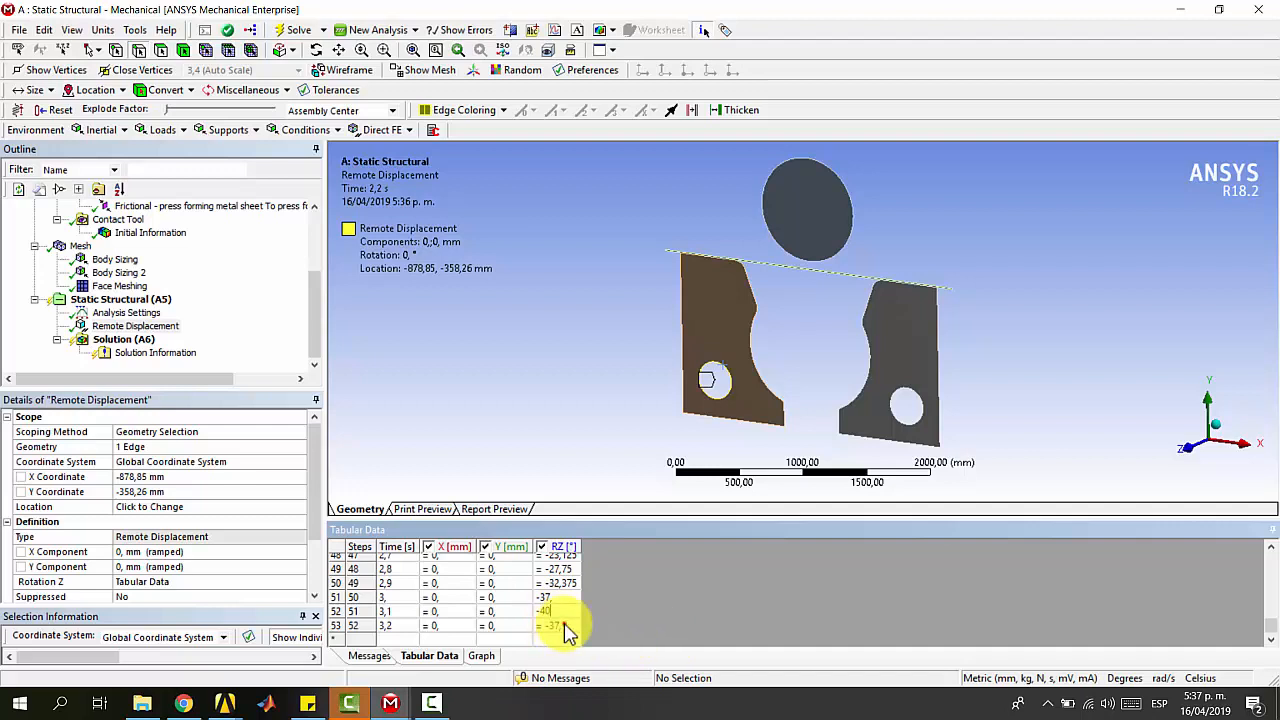
left_click(565, 625)
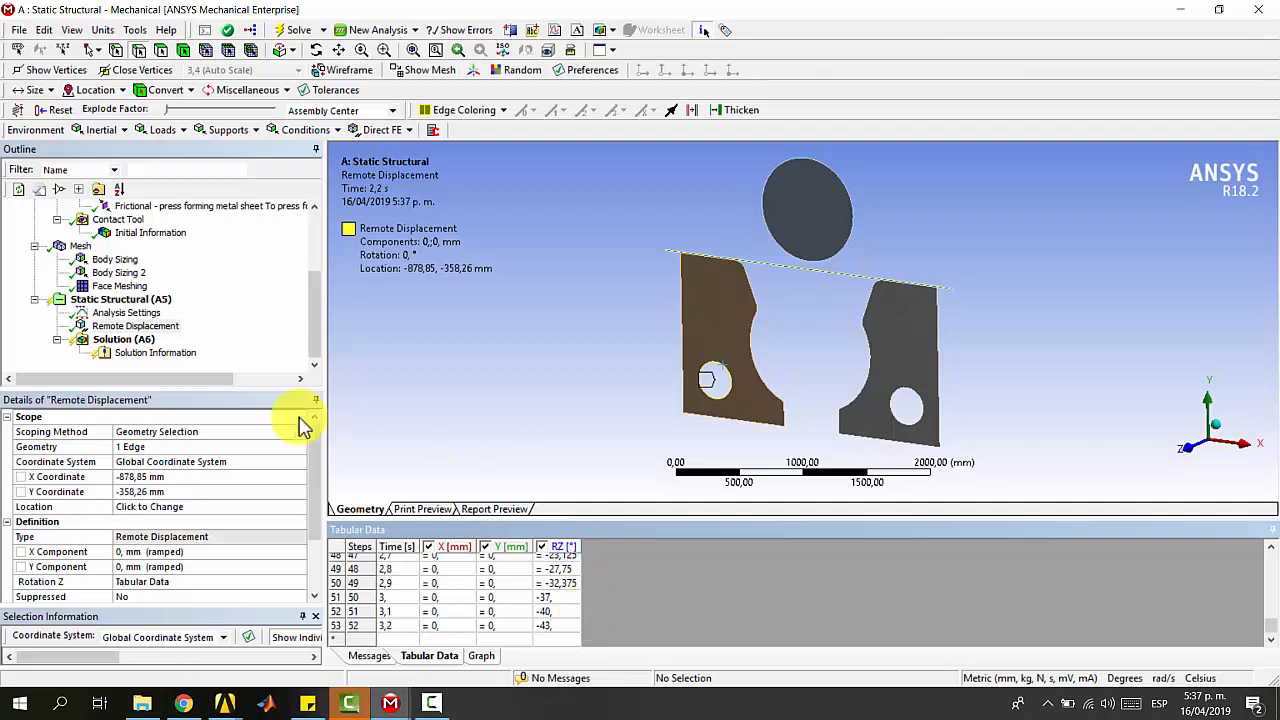
- Insert a second Remote Displacement scoped to the circular hole edge of the grey die on the positive X side
left_click(228, 130)
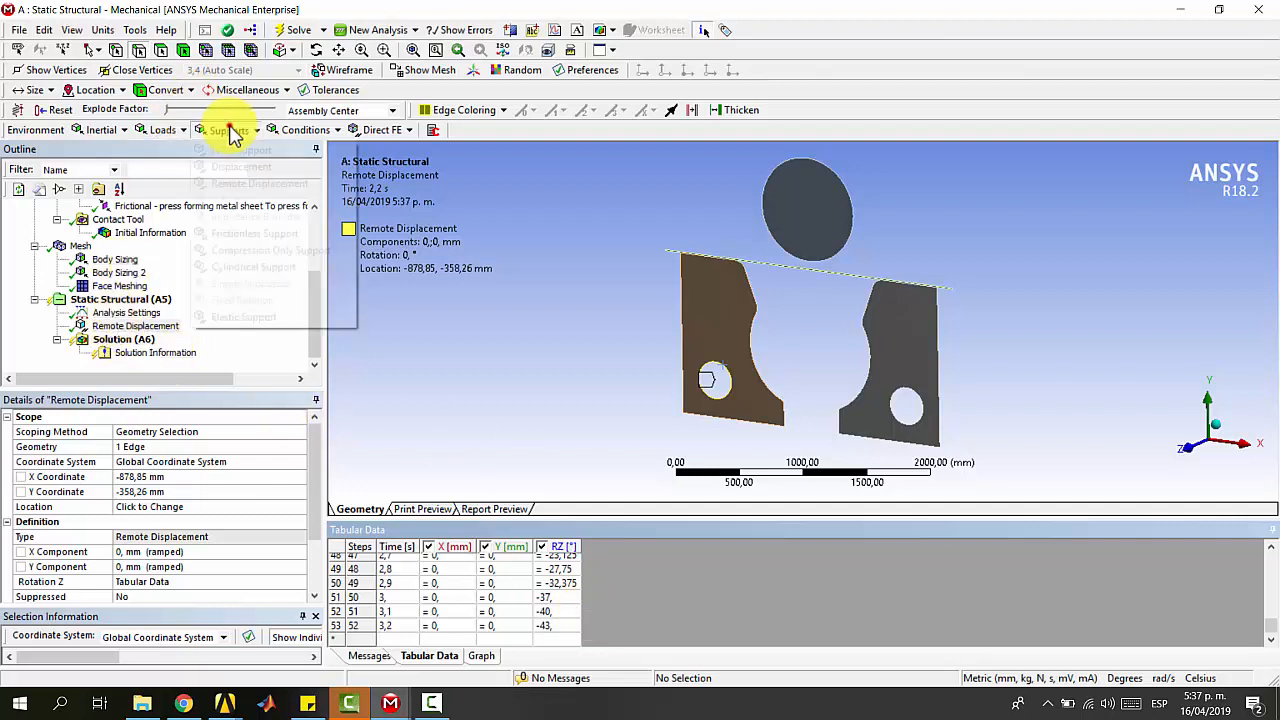
left_click(262, 178)
left_click(920, 400)
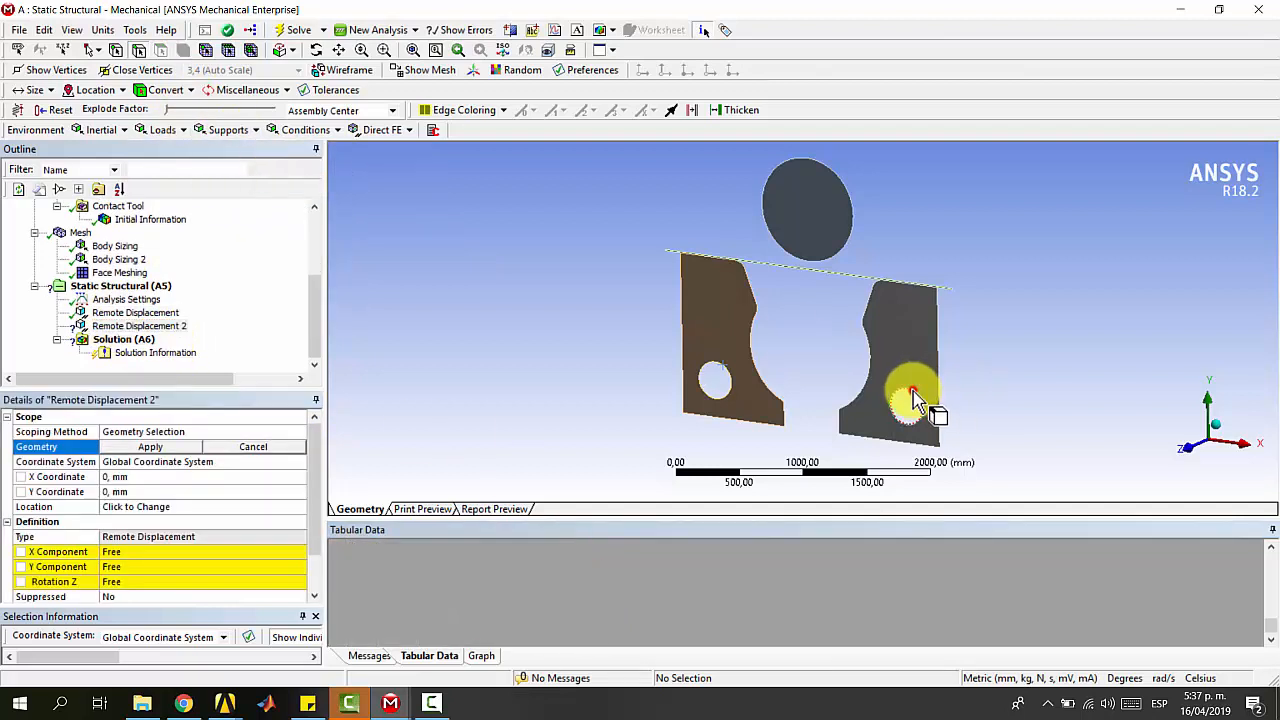
left_click(178, 450)
- Set the second remote displacement's X and Y components to 0 mm and define Rotation Z as tabular data
left_click(155, 552)
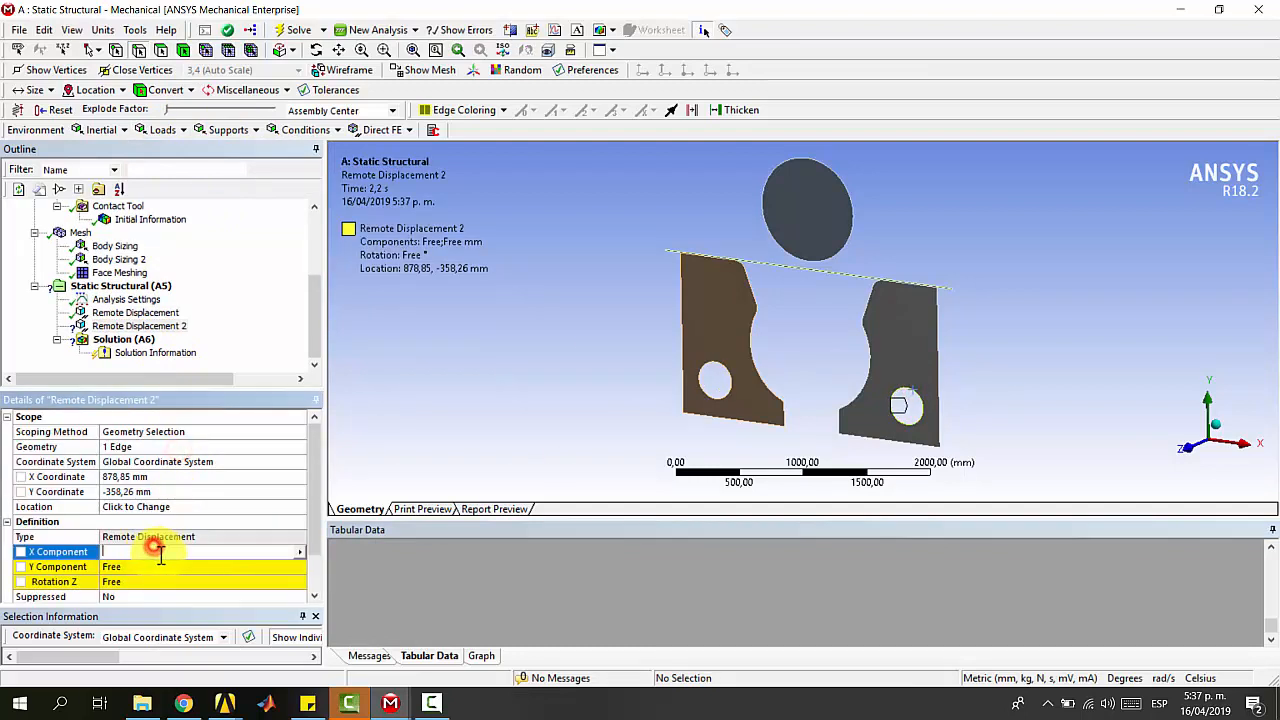
type("0")
left_click(130, 567)
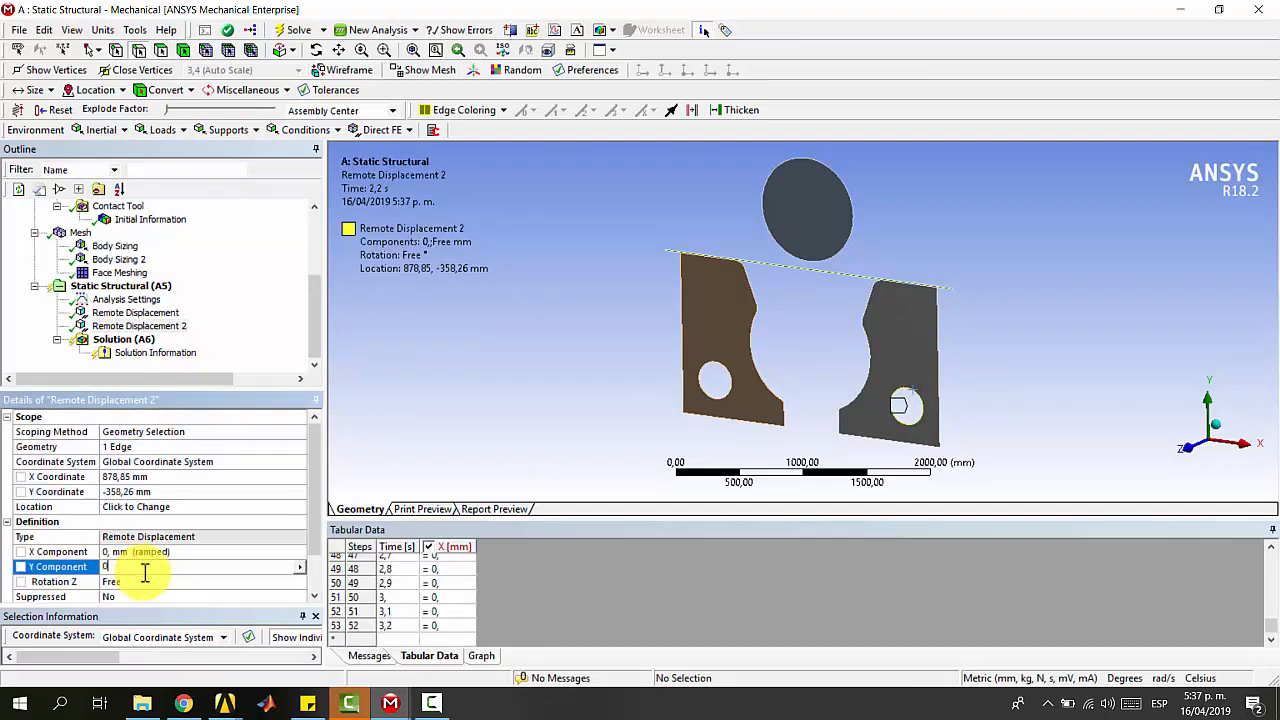
type("0")
left_click(150, 582)
left_click(299, 582)
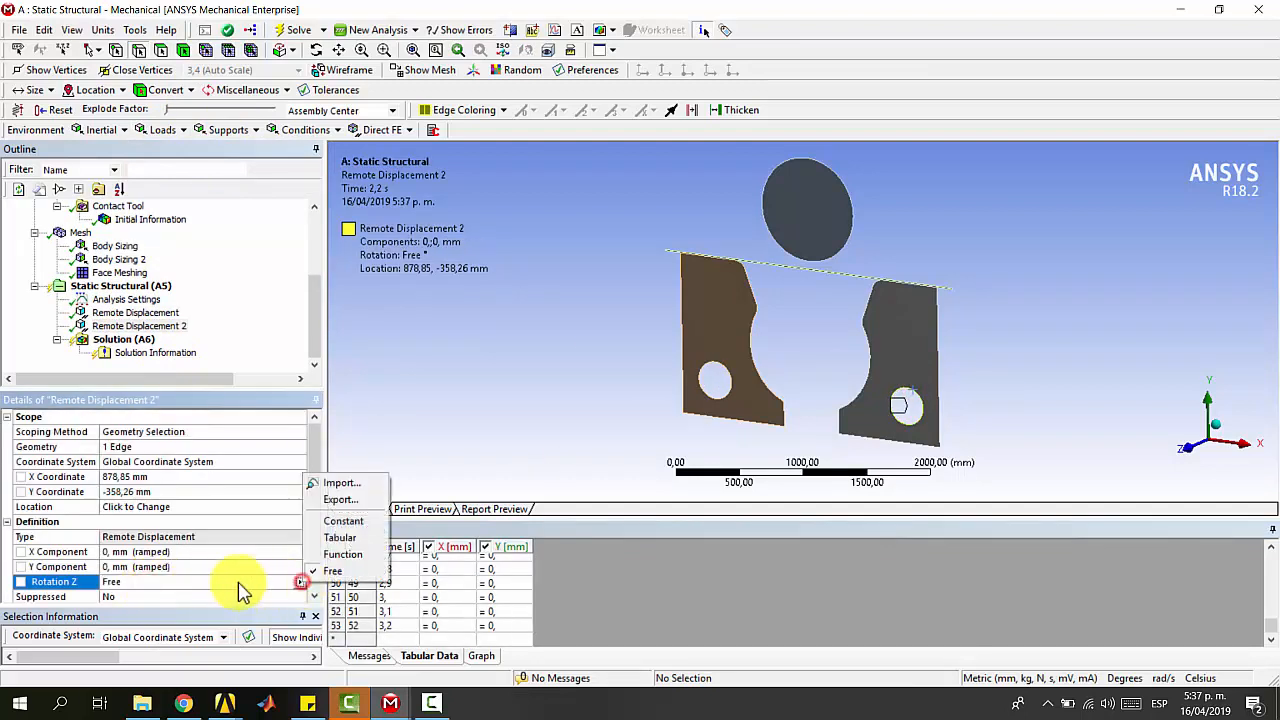
left_click(360, 538)
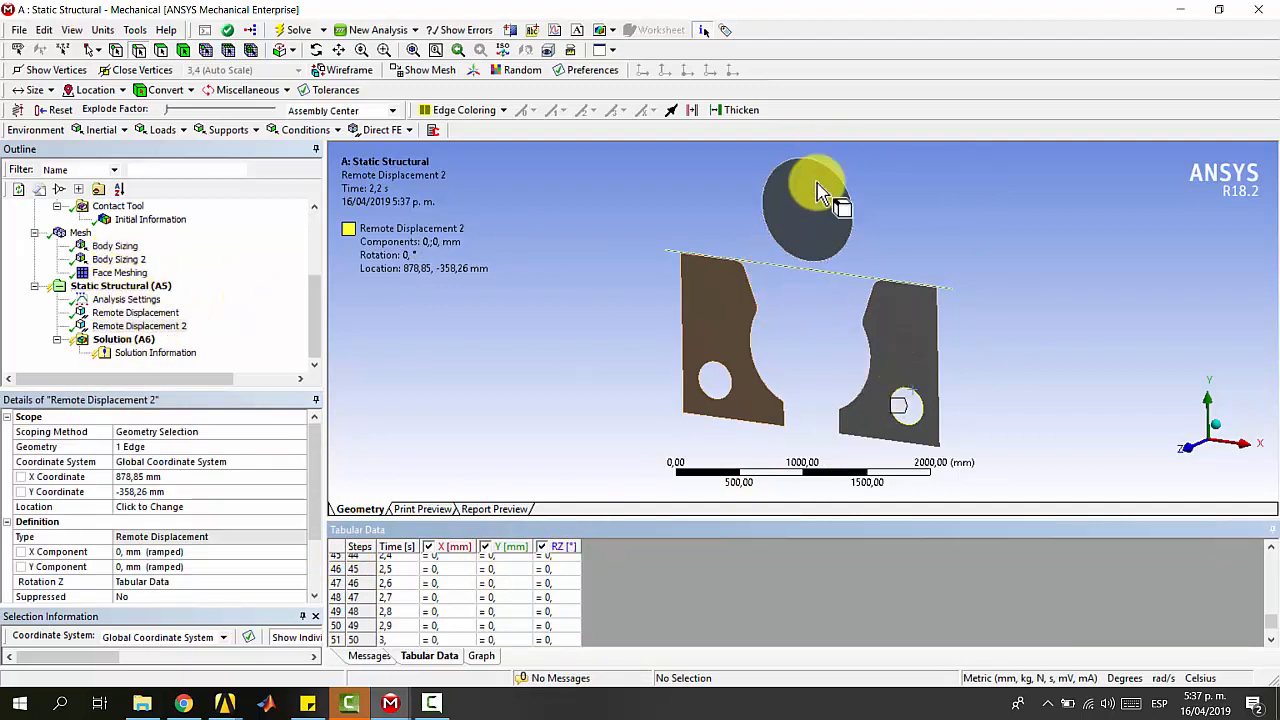
- Set the second remote displacement's Z rotation to 37° at step 50 and 0° at step 42
scroll(590, 590, "down", 1)
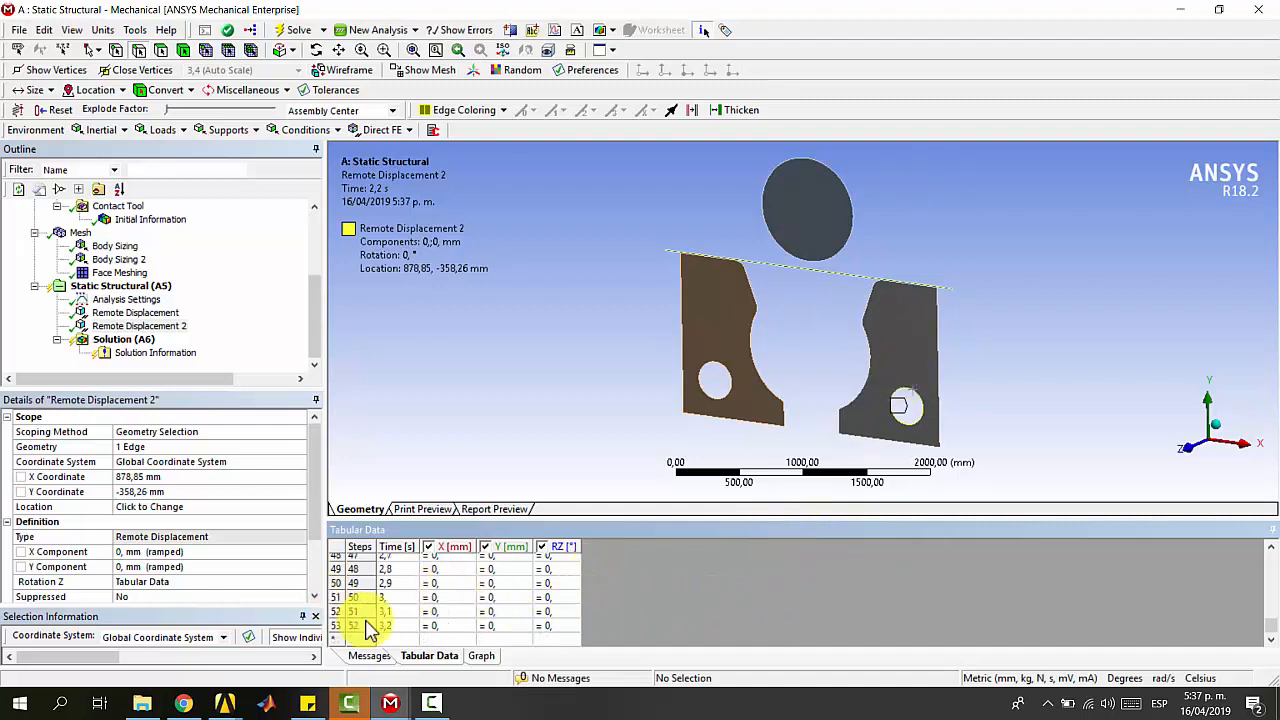
left_click(550, 597)
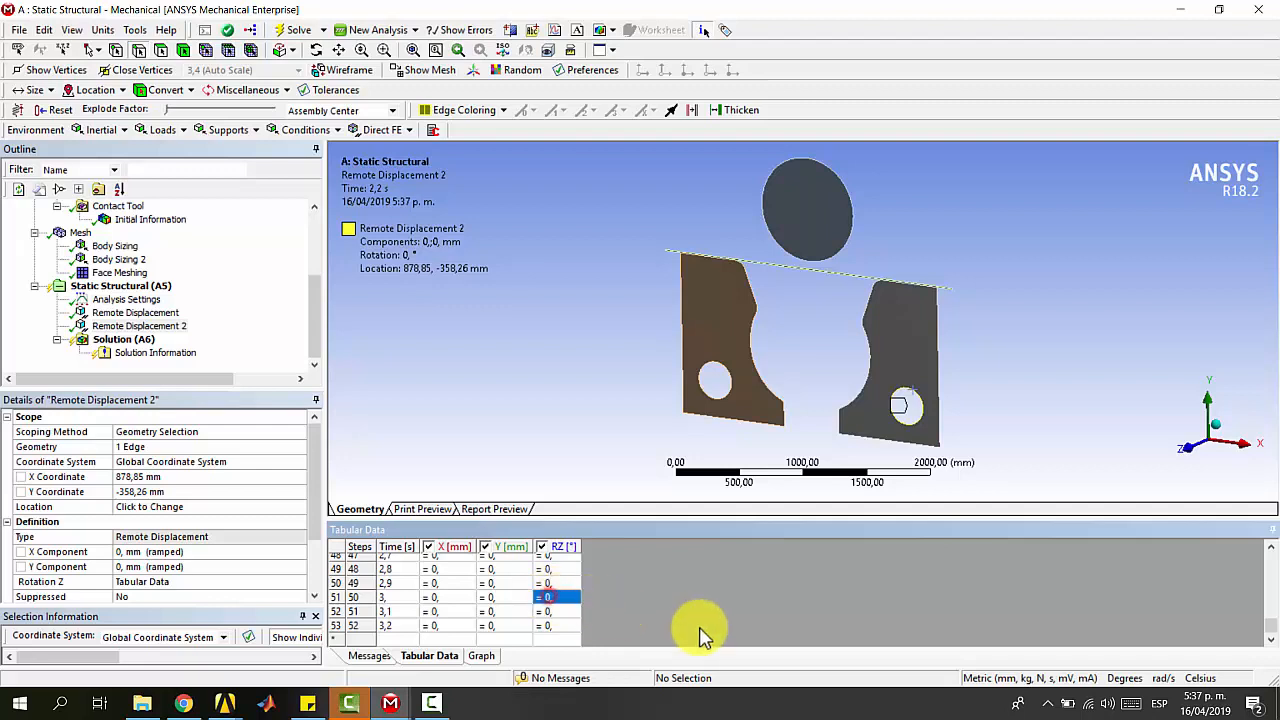
type("37")
key("Return")
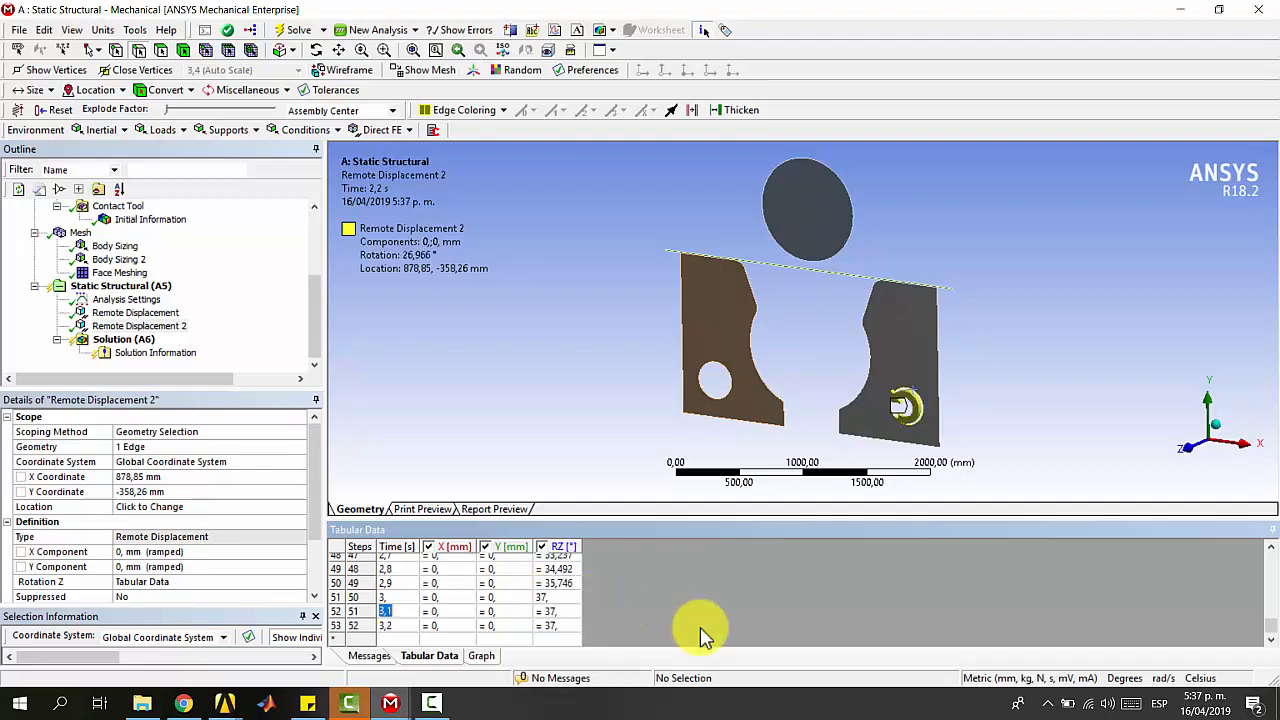
scroll(501, 590, "up", 2)
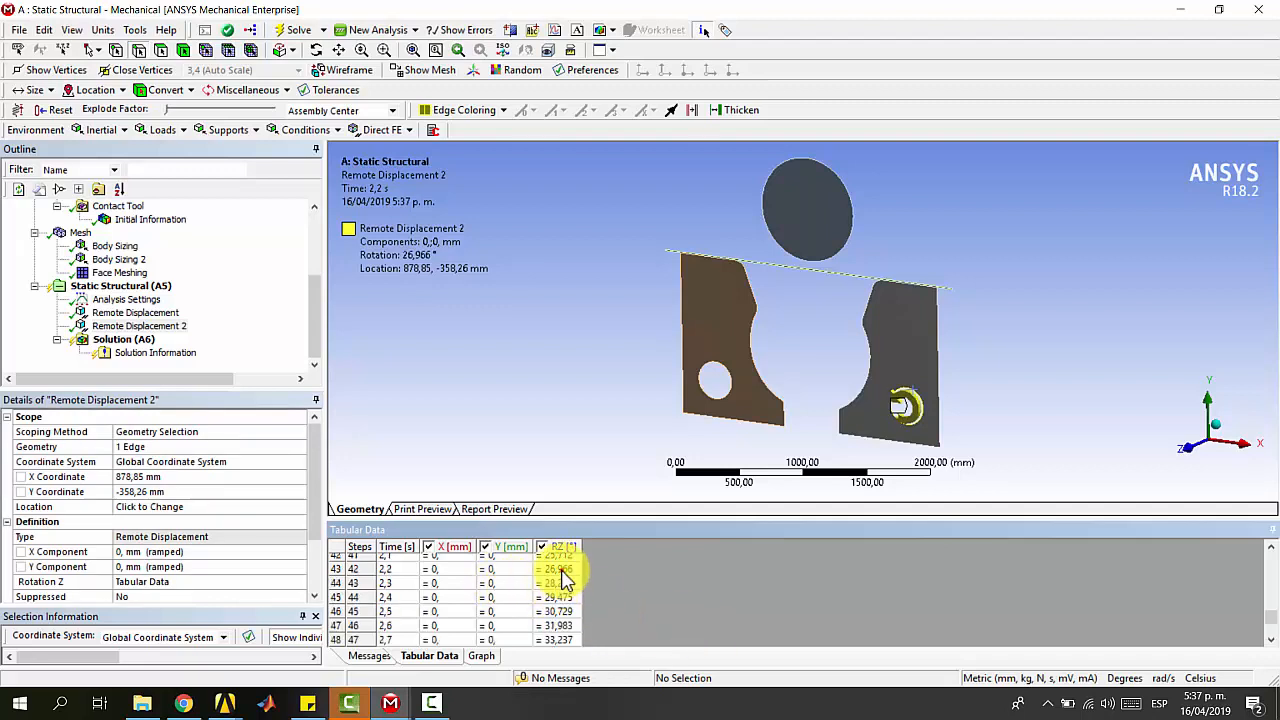
type("0")
scroll(563, 578, "down", 1)
key("Return")
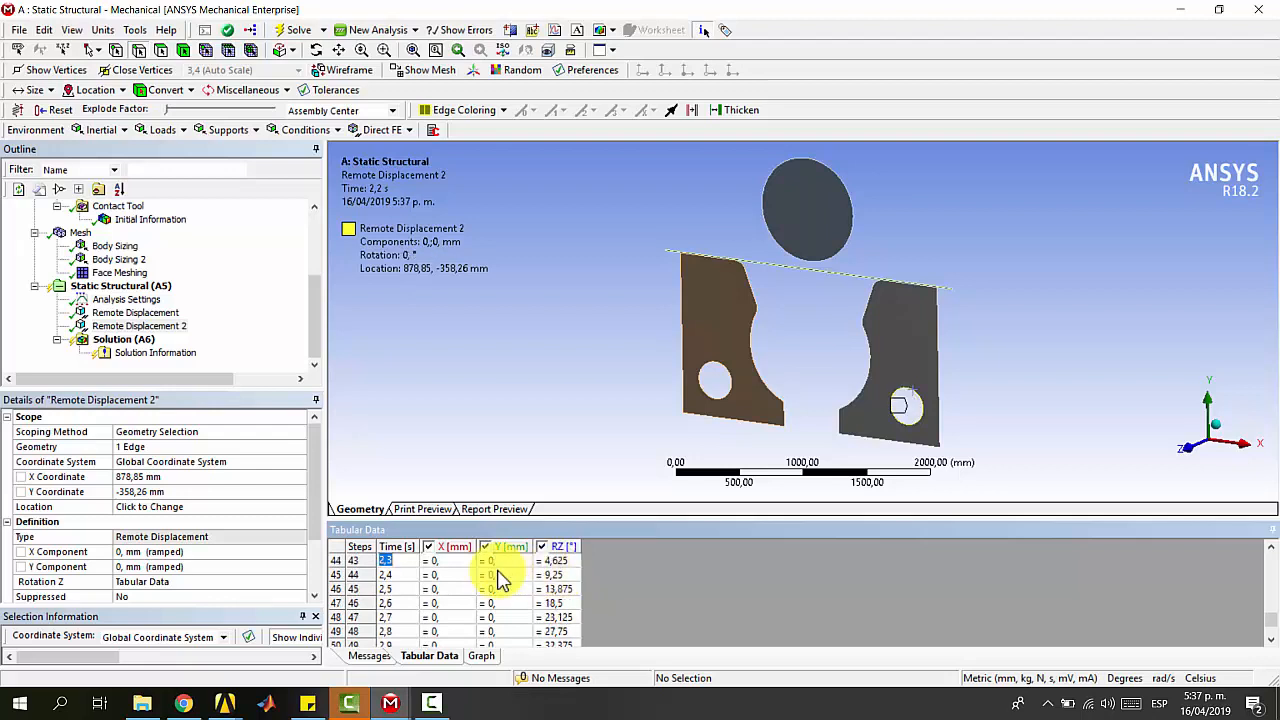
- Set the second remote displacement's Z rotation to 40° at step 51 and 43° at step 52
scroll(505, 590, "down", 1)
type("40")
left_click(674, 591)
left_click(555, 627)
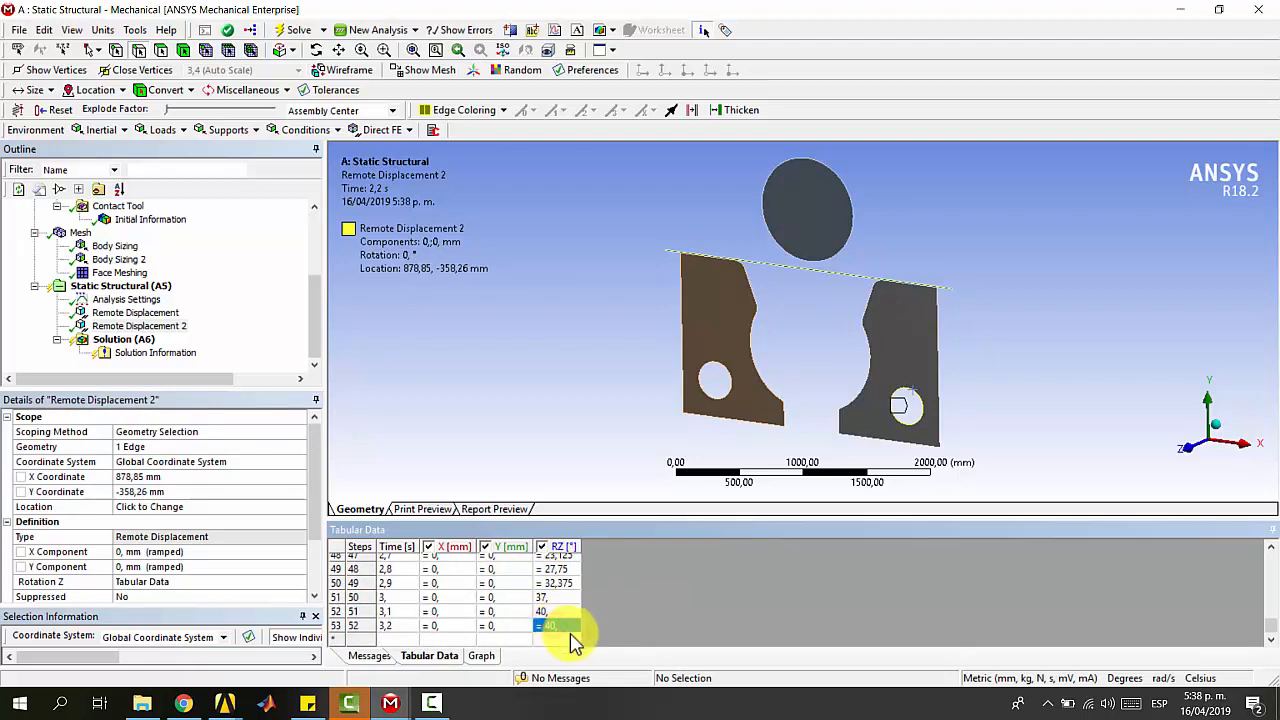
type("43")
left_click(600, 609)
left_click(555, 611)
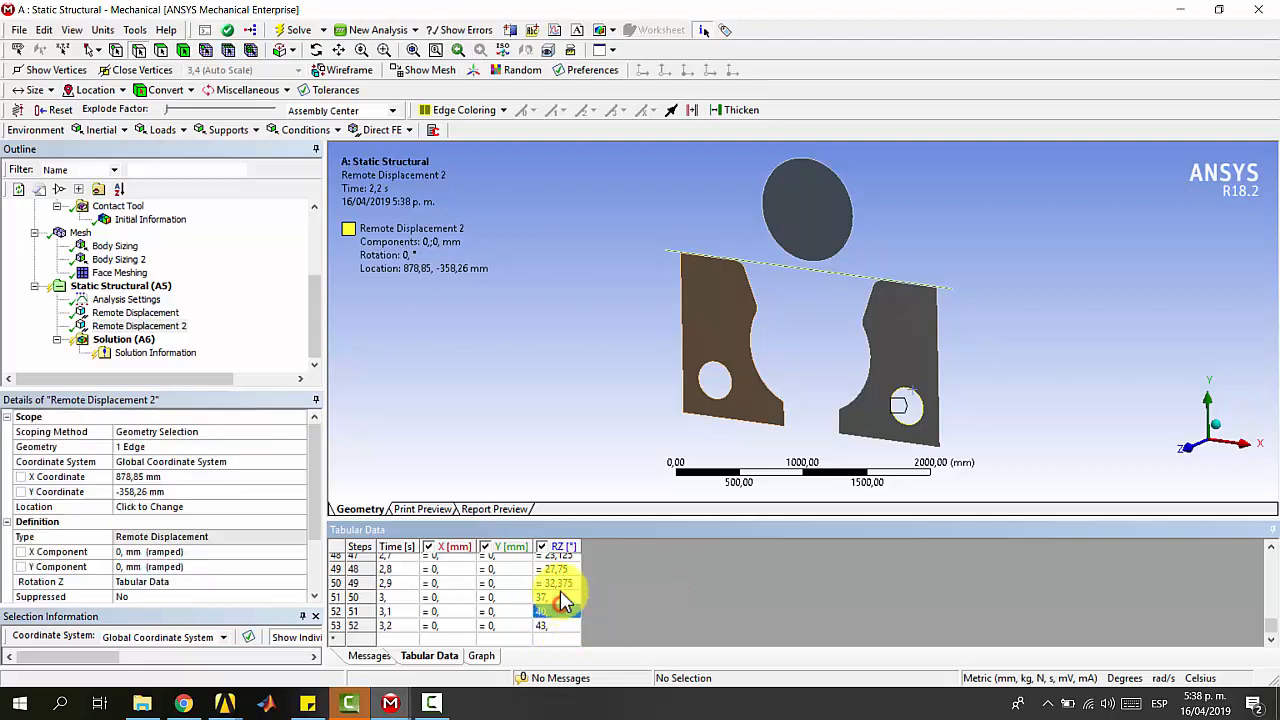
- Add a fixed support to the static structural analysis, scoped to the bottom edges of both dies
left_click(105, 286)
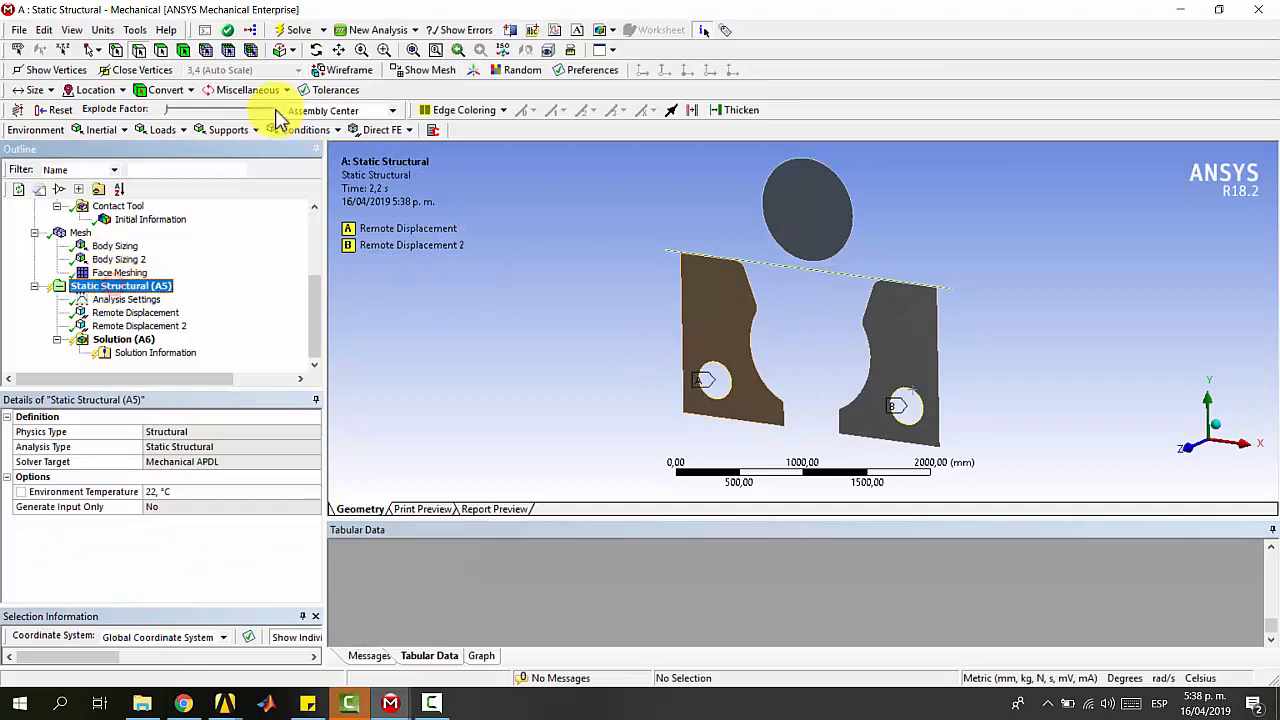
left_click(170, 132)
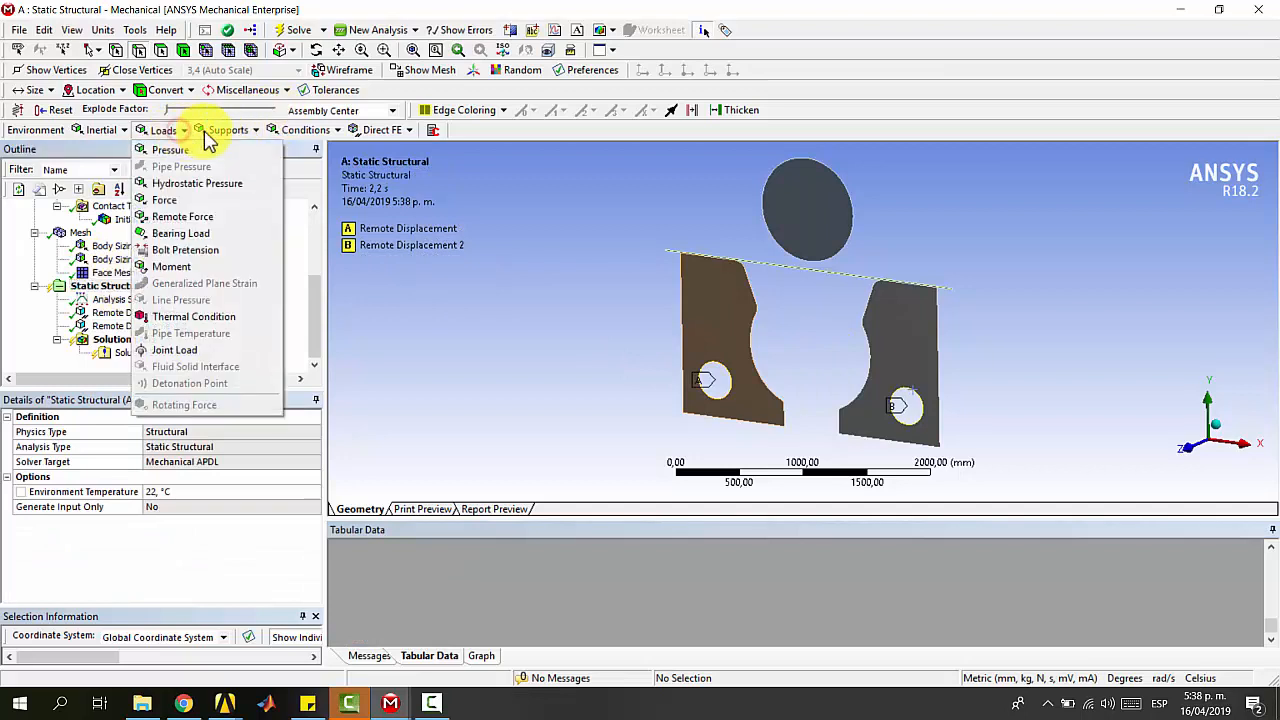
left_click(205, 132)
left_click(234, 150)
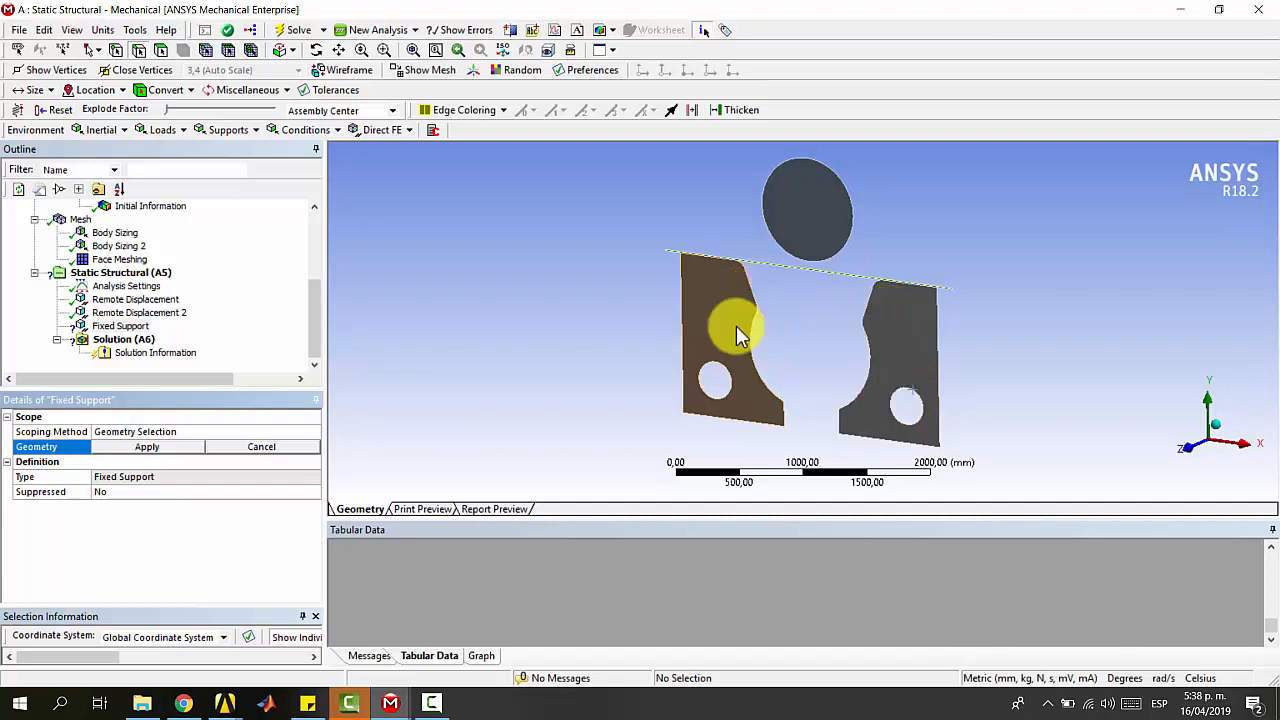
left_click(731, 425)
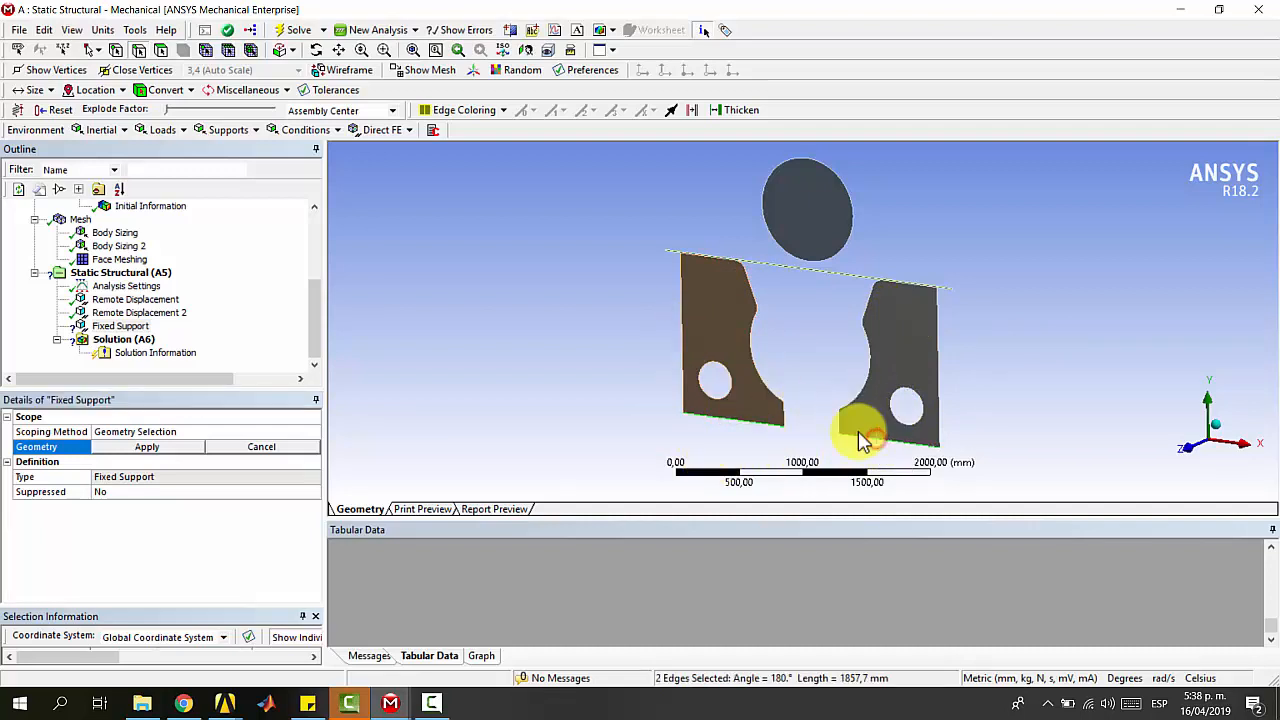
left_click(160, 449)
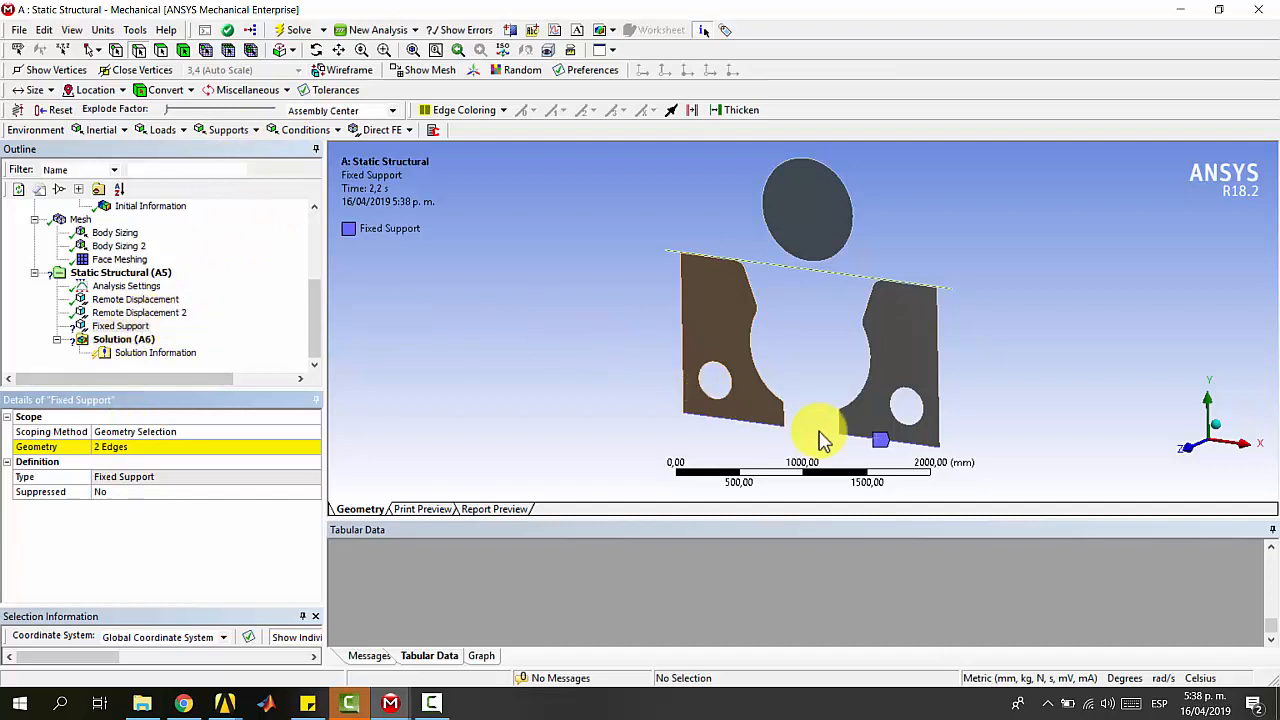
- Delete the fixed support from the static structural analysis
left_click(131, 313)
left_click(121, 325)
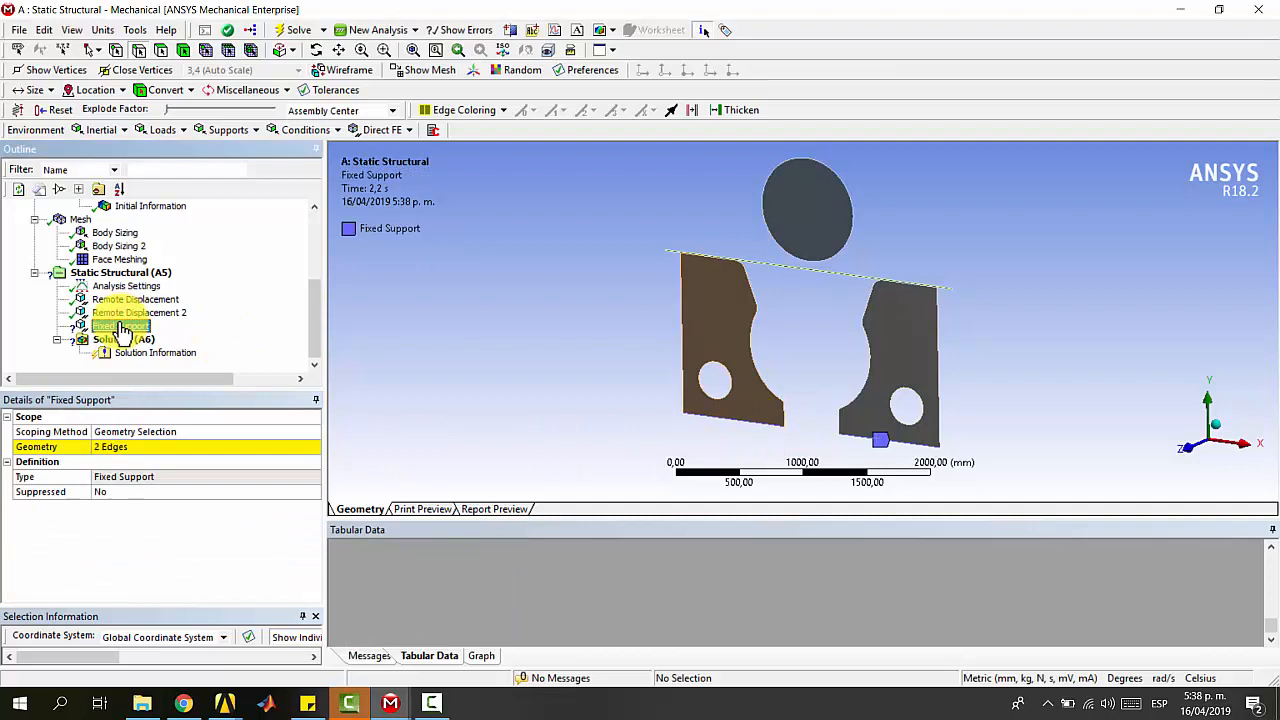
key("Delete")
key("Return")
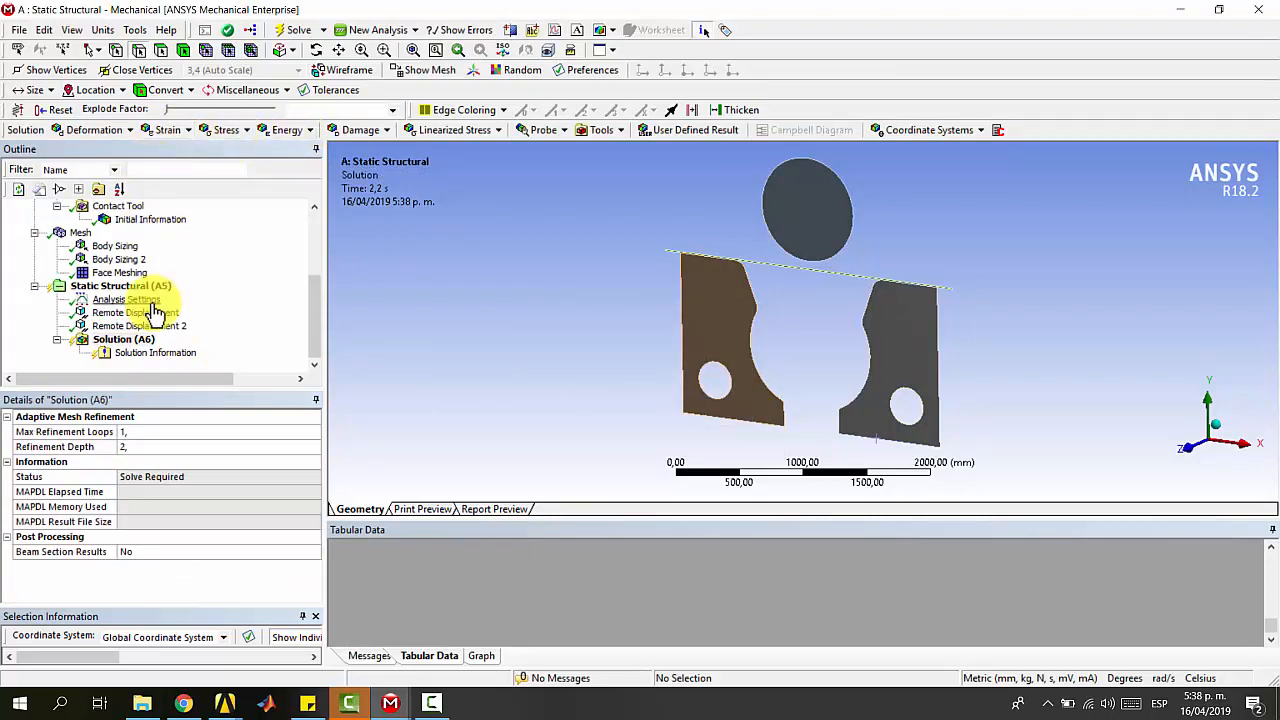
- Insert a third remote displacement scoped only to the bottom edge of the brown die
left_click(125, 286)
left_click(222, 130)
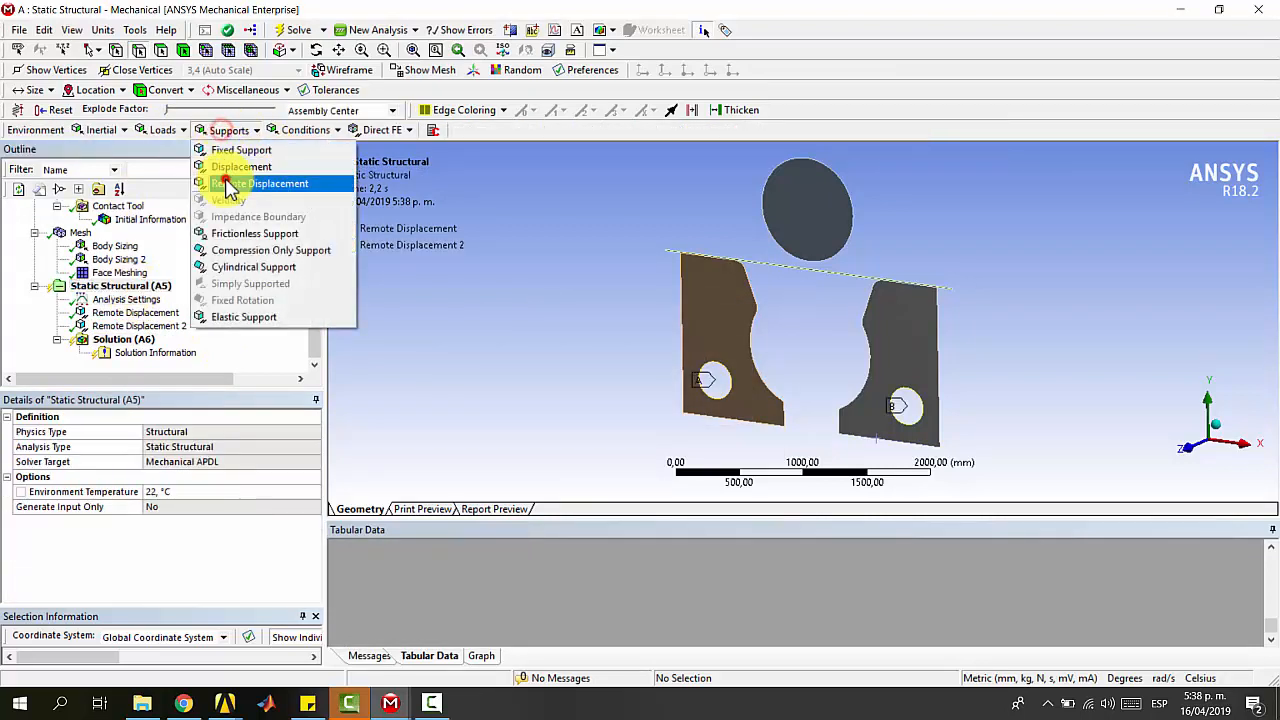
left_click(228, 186)
left_click(751, 422)
left_click(866, 437, "ctrl")
left_click(157, 449)
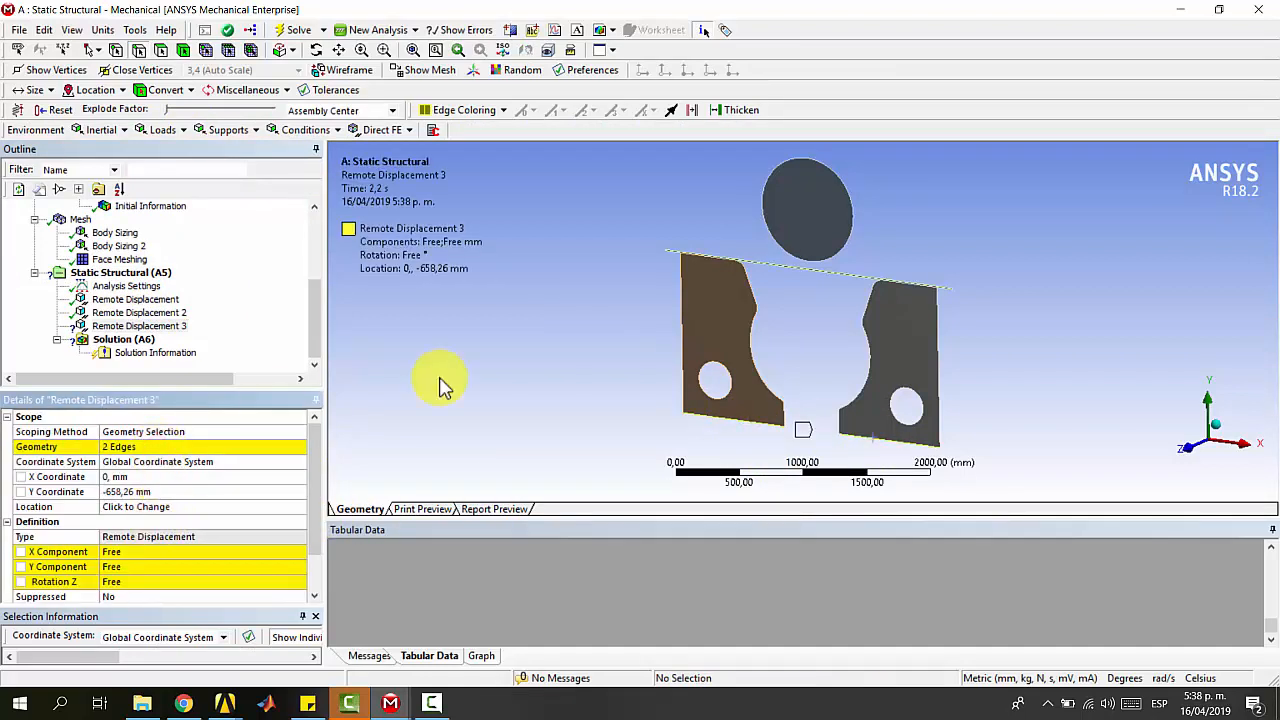
left_click(214, 449)
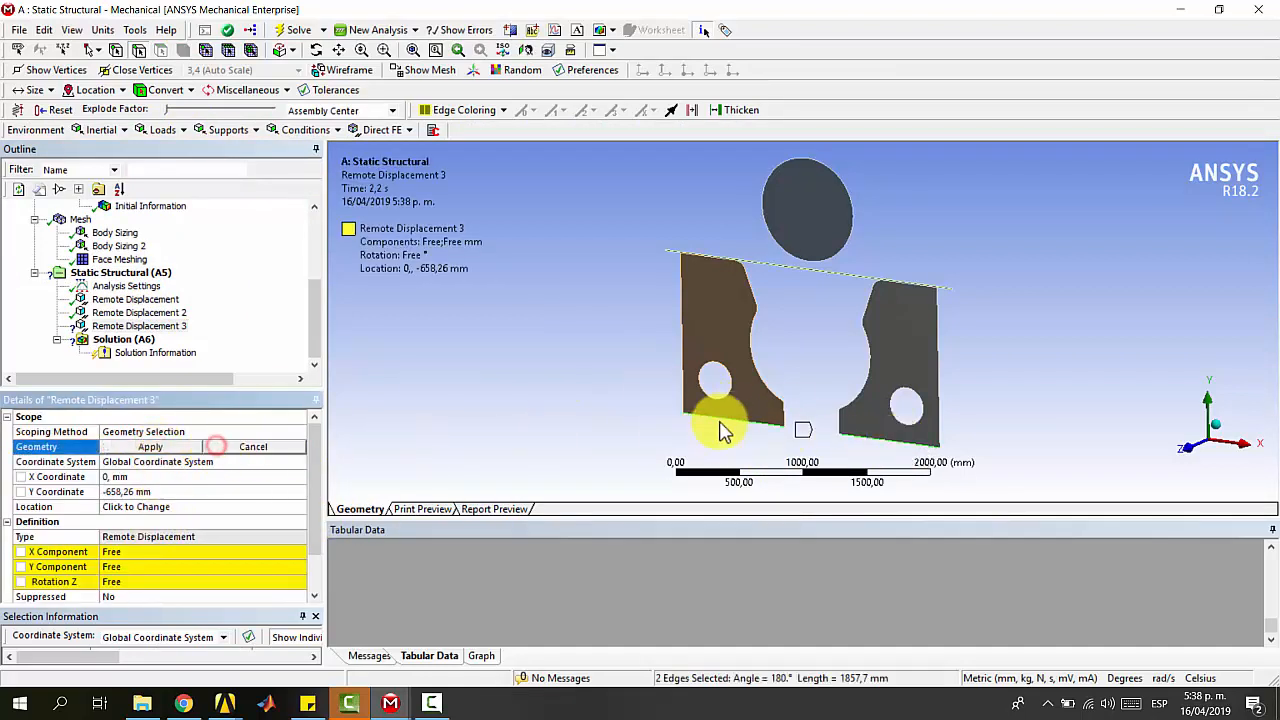
left_click(717, 424)
left_click(147, 447)
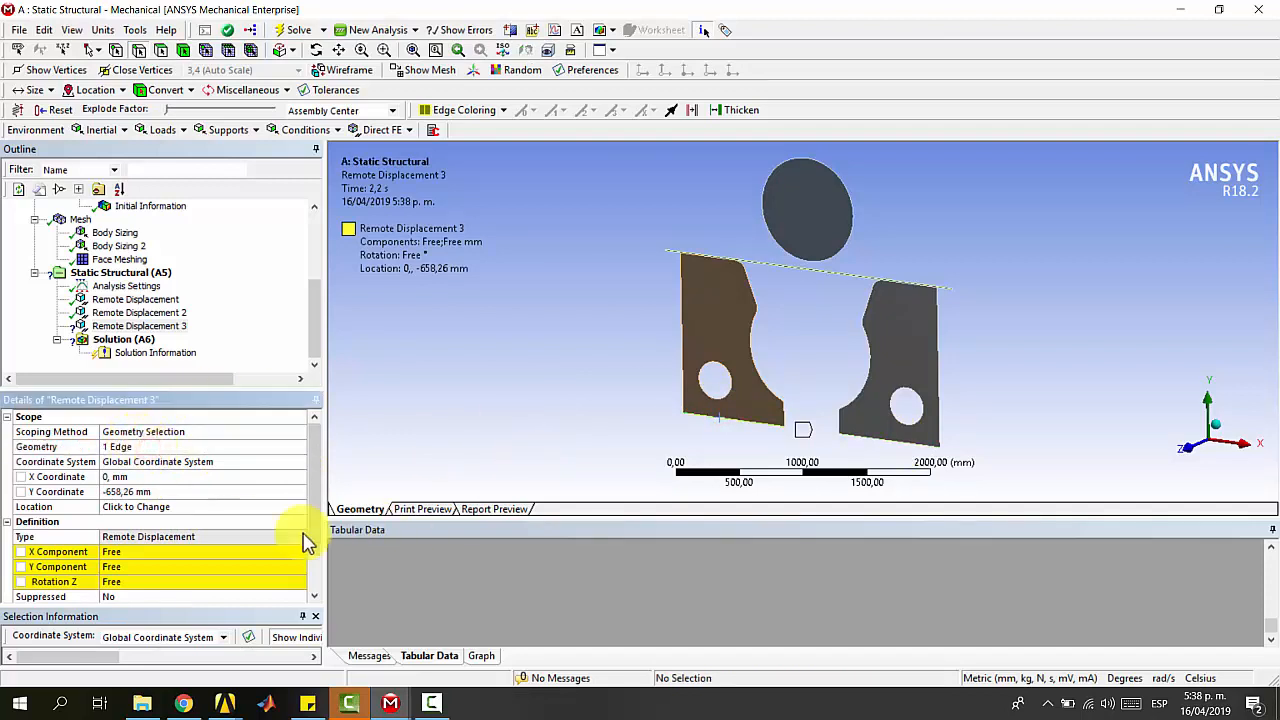
- Set the third remote displacement's X and Y components to 0 mm and its Z rotation to 0°
left_click(237, 550)
type("0")
left_click(194, 567)
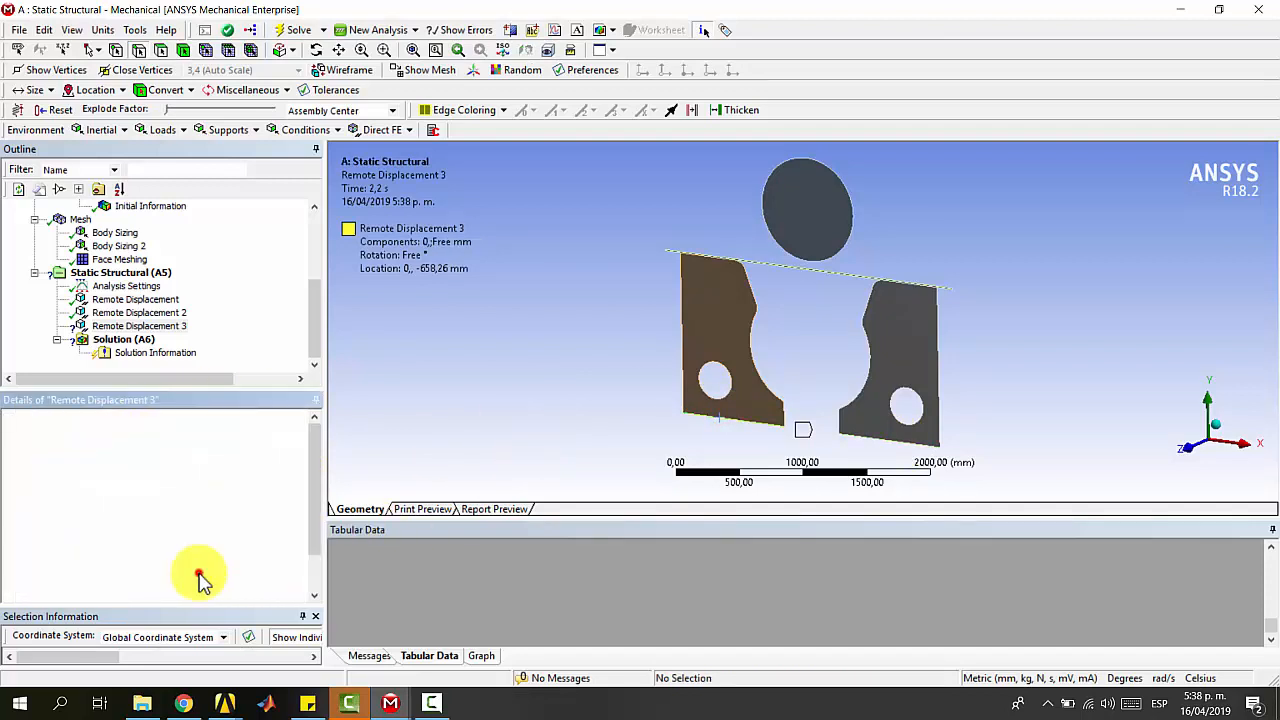
type("0")
left_click(202, 581)
scroll(228, 540, "down", 1)
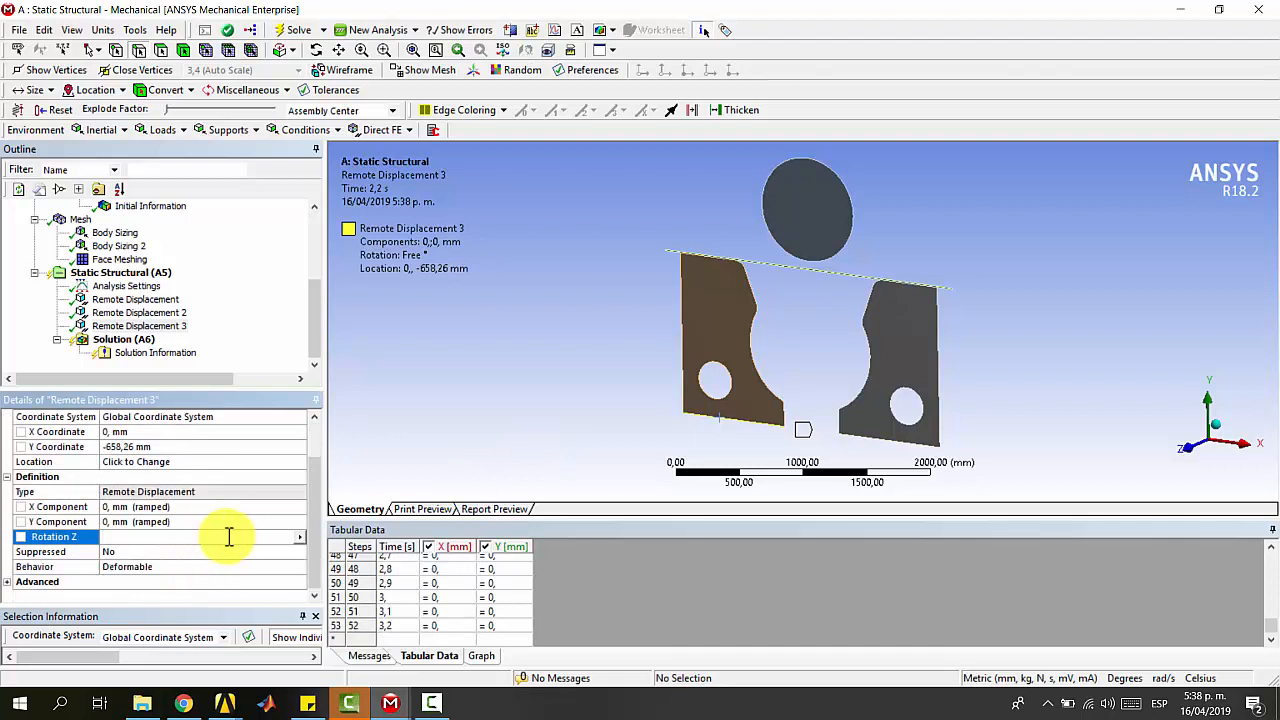
type("0")
key("Return")
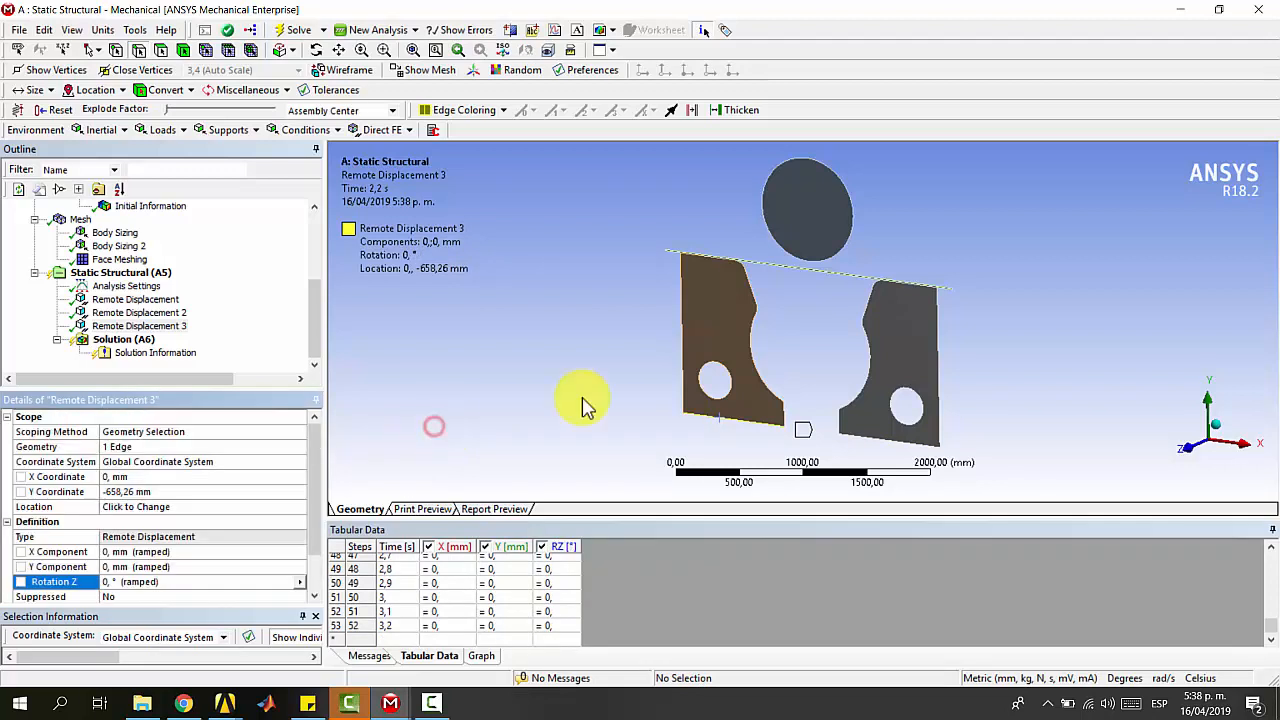
- Insert a fourth remote displacement scoped to the bottom edge of the grey die
left_click(848, 437)
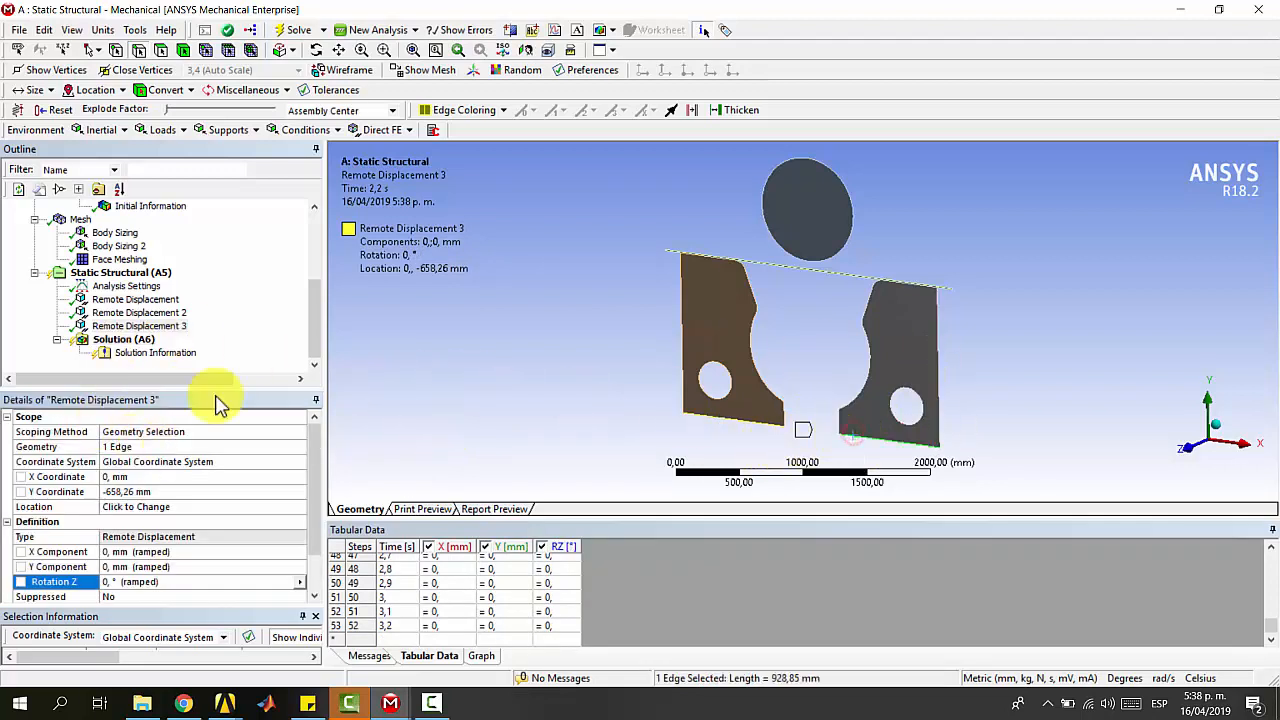
left_click(215, 130)
left_click(241, 183)
- Set the fourth remote displacement's X and Y components to 0 mm and its Z rotation to 0°
left_click(170, 552)
type("0")
left_click(163, 567)
type("0")
left_click(157, 581)
type("0")
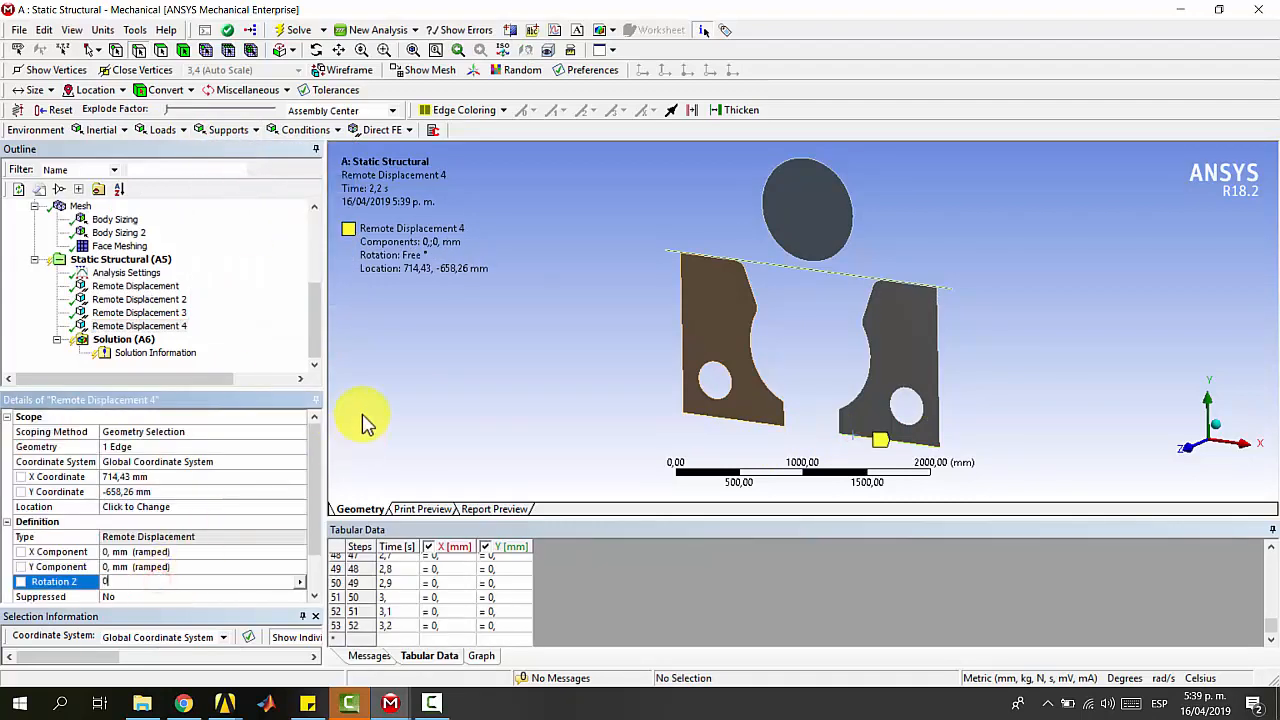
key("Return")
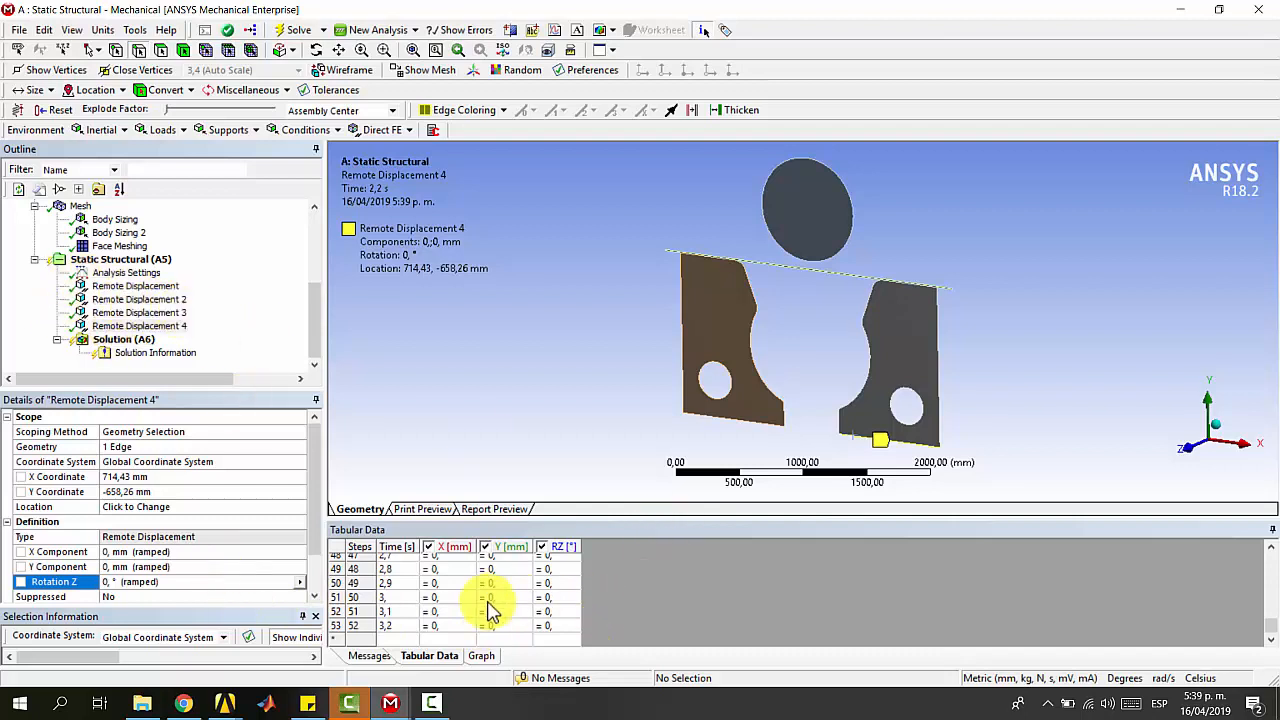
- Deactivate the fourth remote displacement's X, Y and Z rotation constraints for steps 42 through 52
scroll(485, 615, "up", 2)
scroll(470, 605, "down", 3)
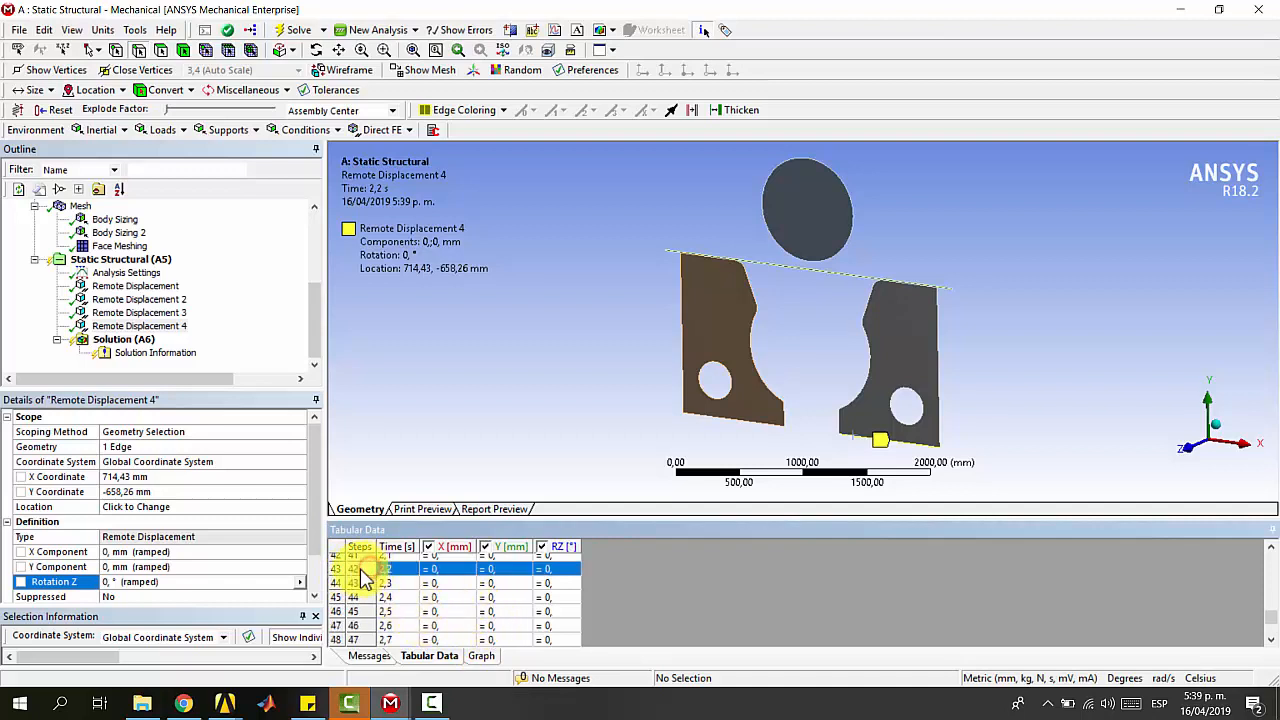
key("shift+Down")
key("shift+Down")
key("shift+Right")
key("shift+Right")
key("shift+Right")
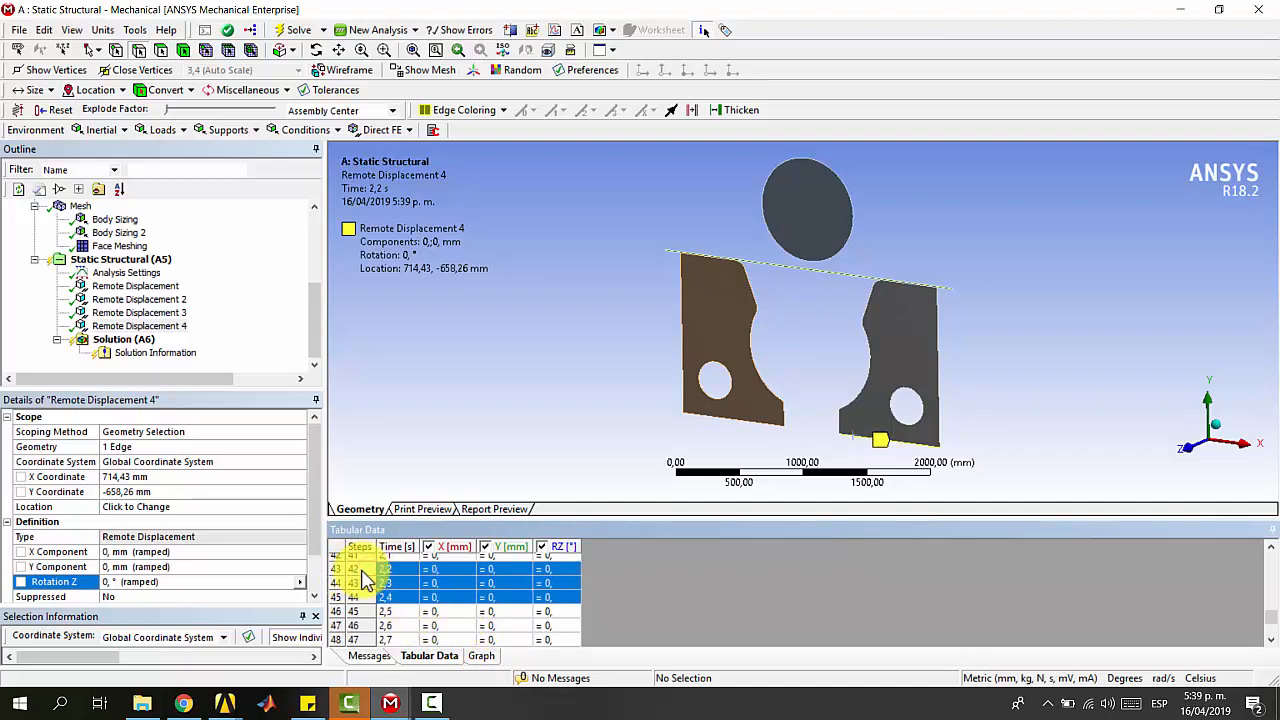
key("shift+Down")
key("shift+Down")
key("shift+Down")
key("shift+Down")
key("shift+Down")
key("shift+Down")
key("shift+Down")
key("shift+Down")
key("shift+Down")
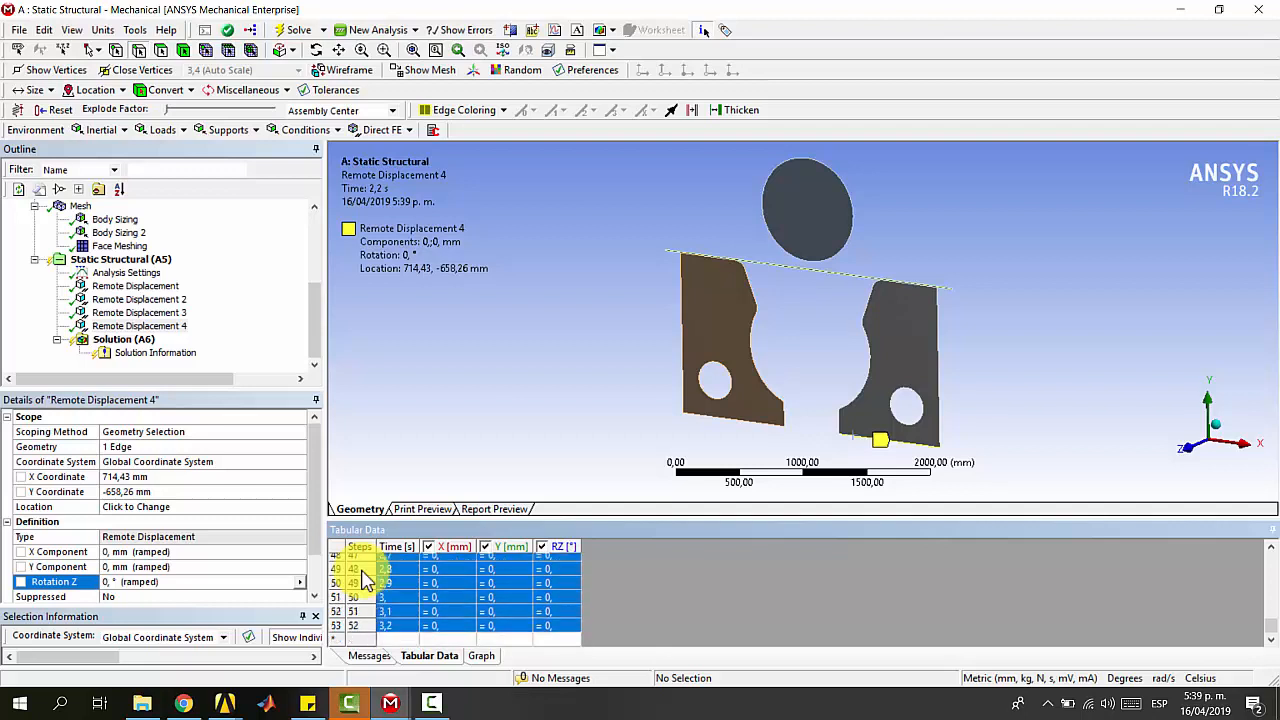
key("shift+Up")
scroll(455, 595, "up", 2)
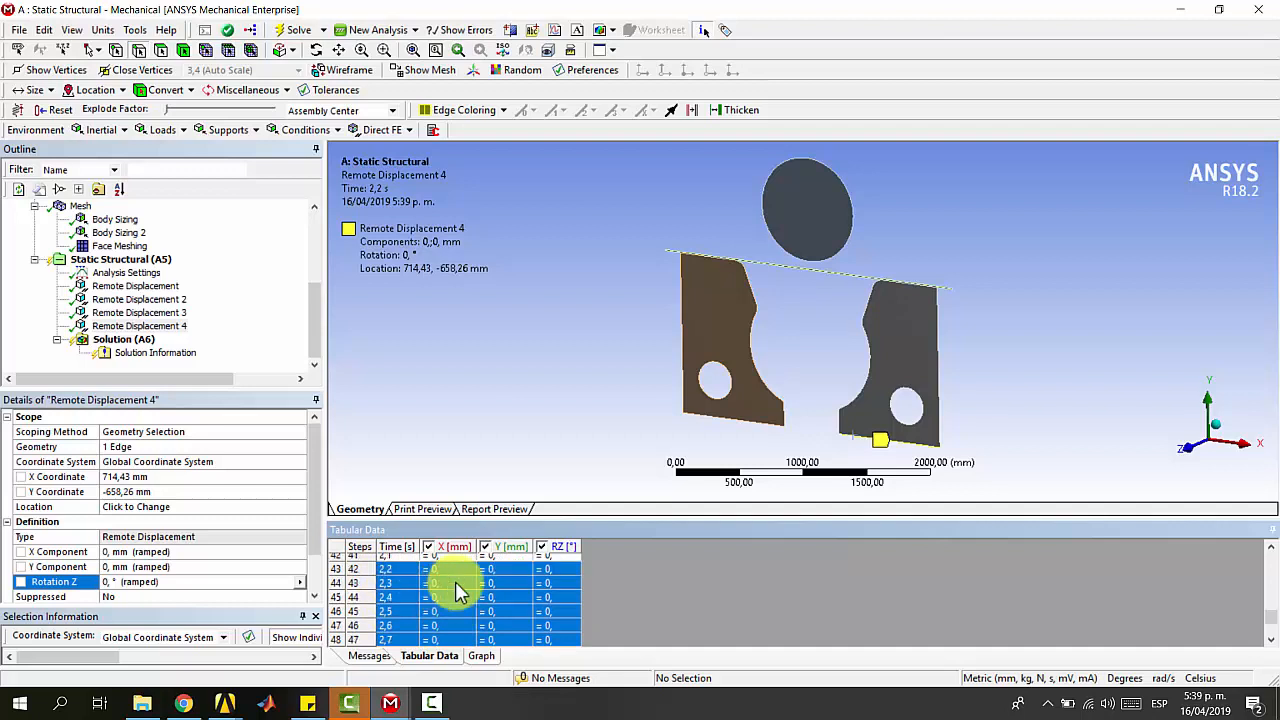
right_click(508, 575)
left_click(576, 662)
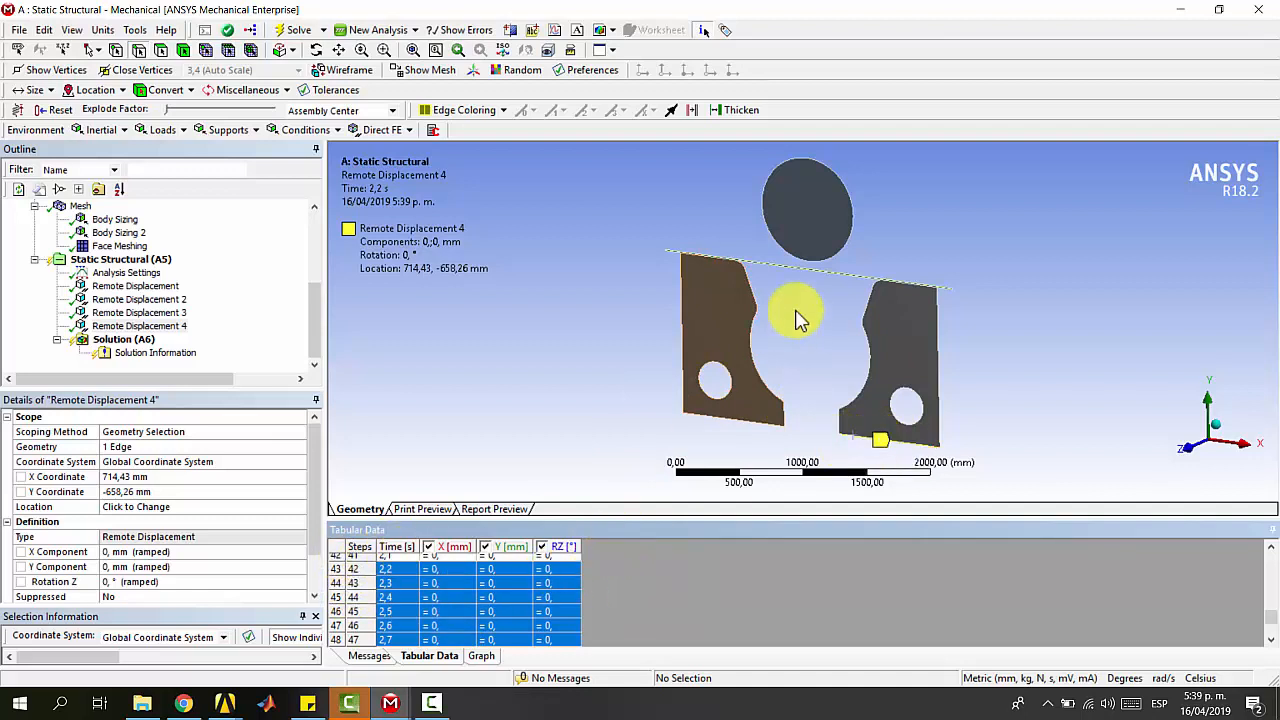
scroll(505, 595, "down", 2)
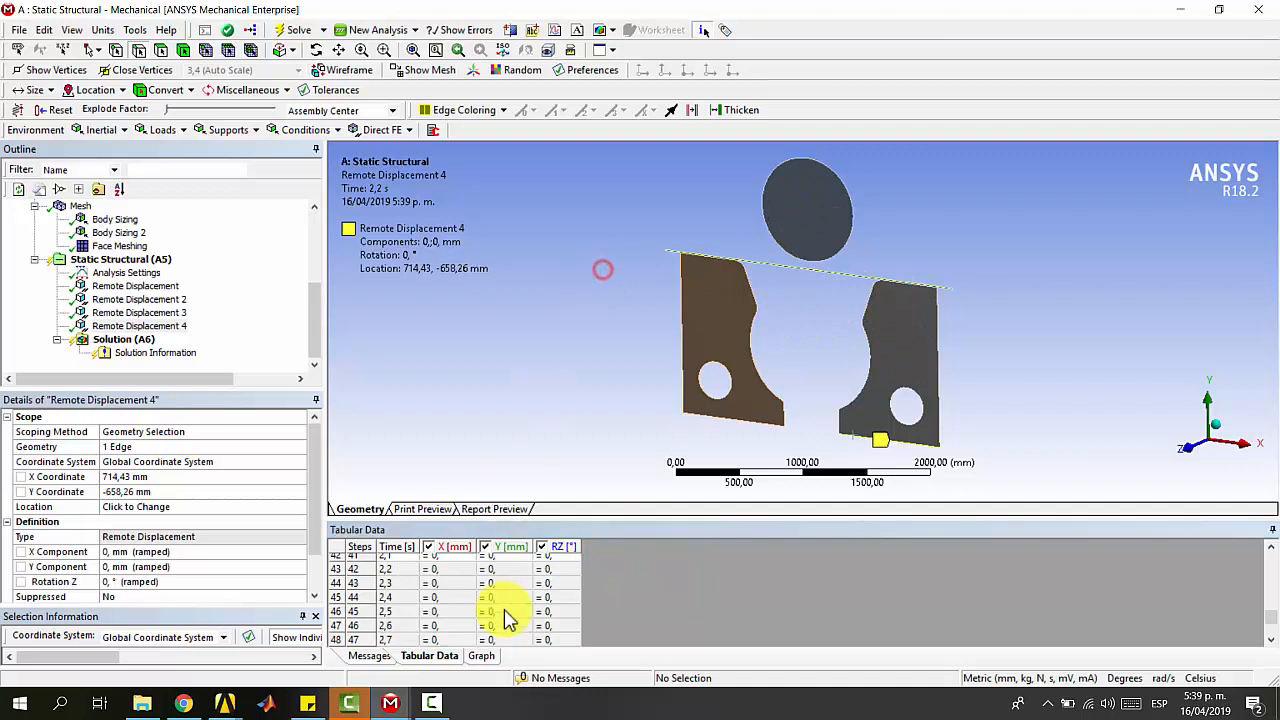
left_click(635, 594)
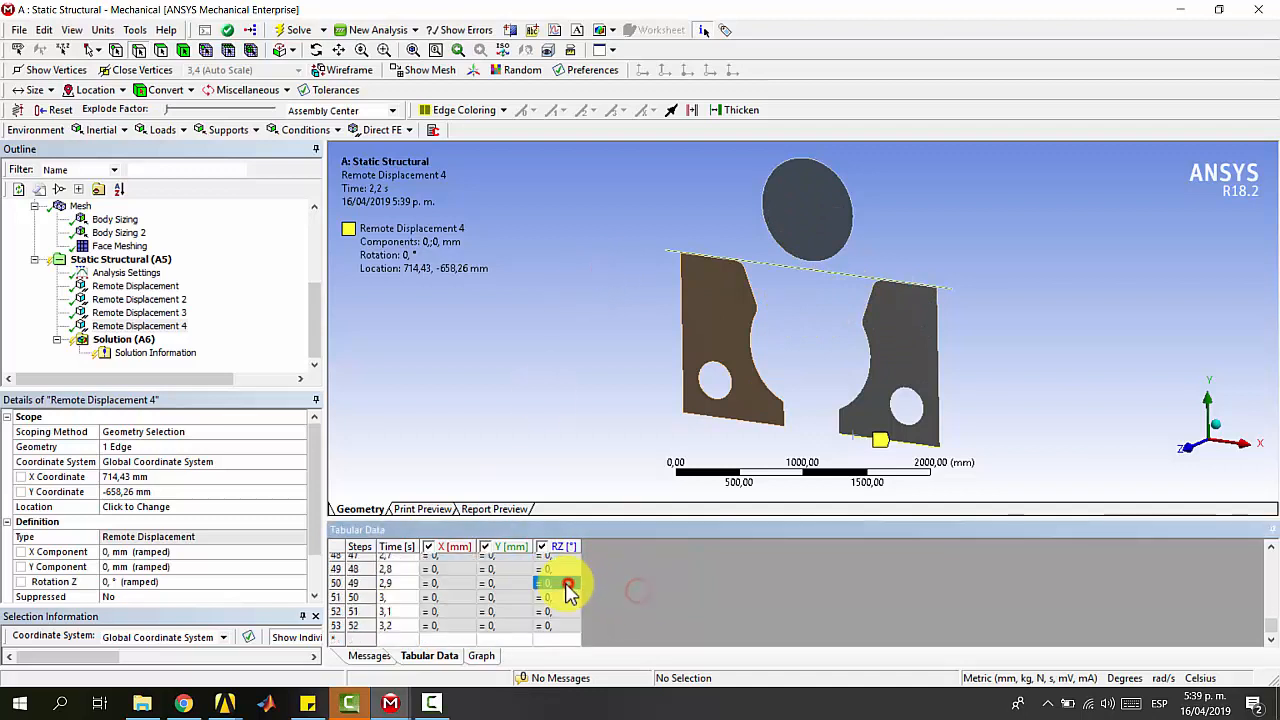
scroll(525, 603, "up", 3)
scroll(495, 598, "down", 1)
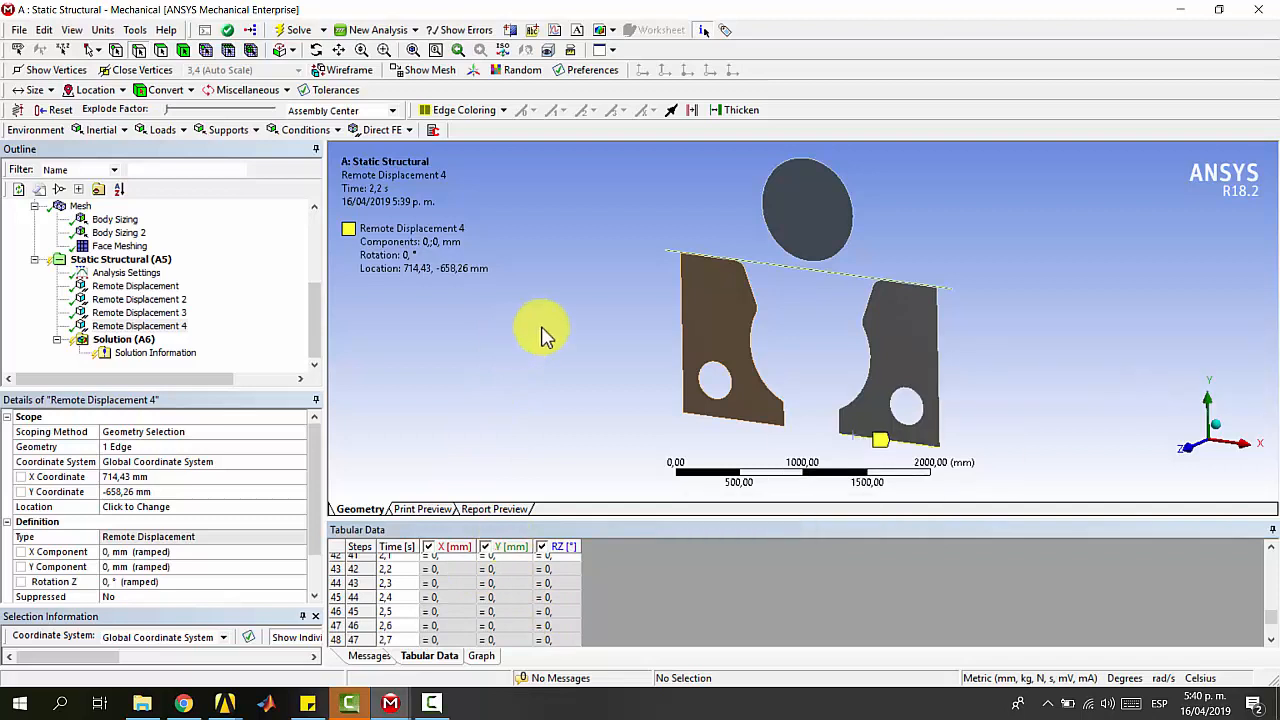
- Insert a fifth remote displacement scoped to the circular edge of the punch above the sheet
left_click(110, 260)
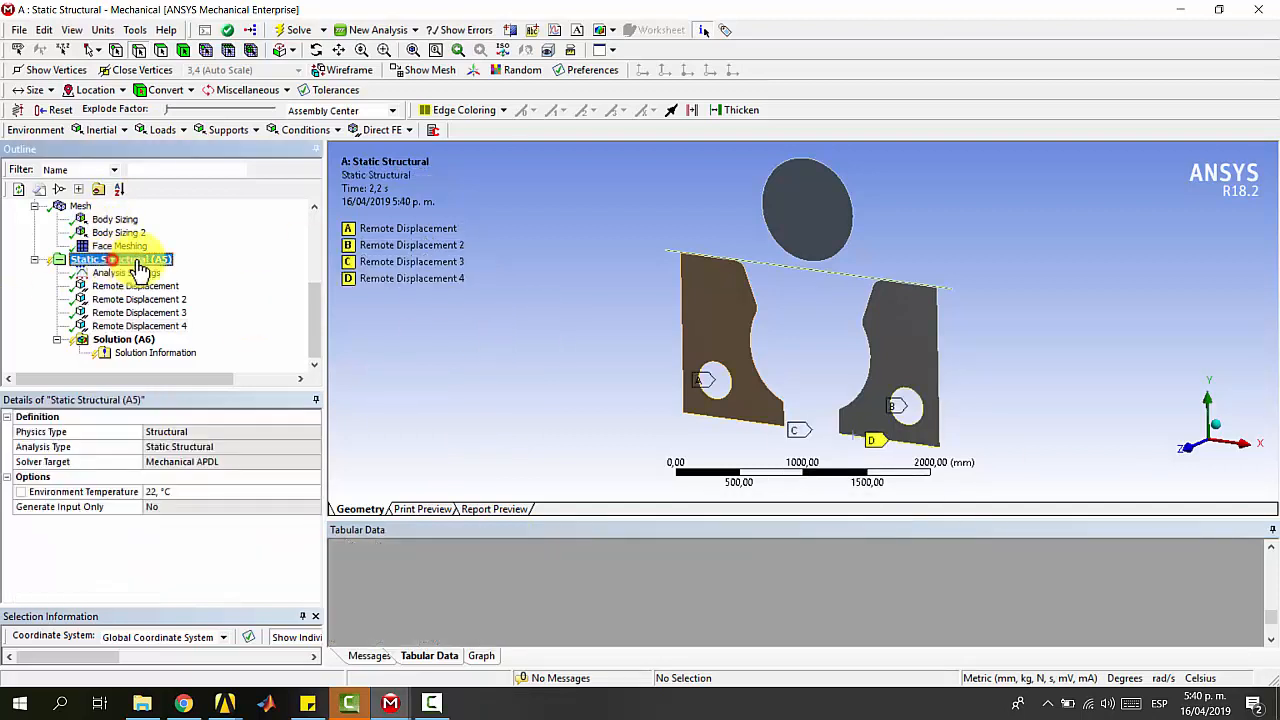
left_click(226, 134)
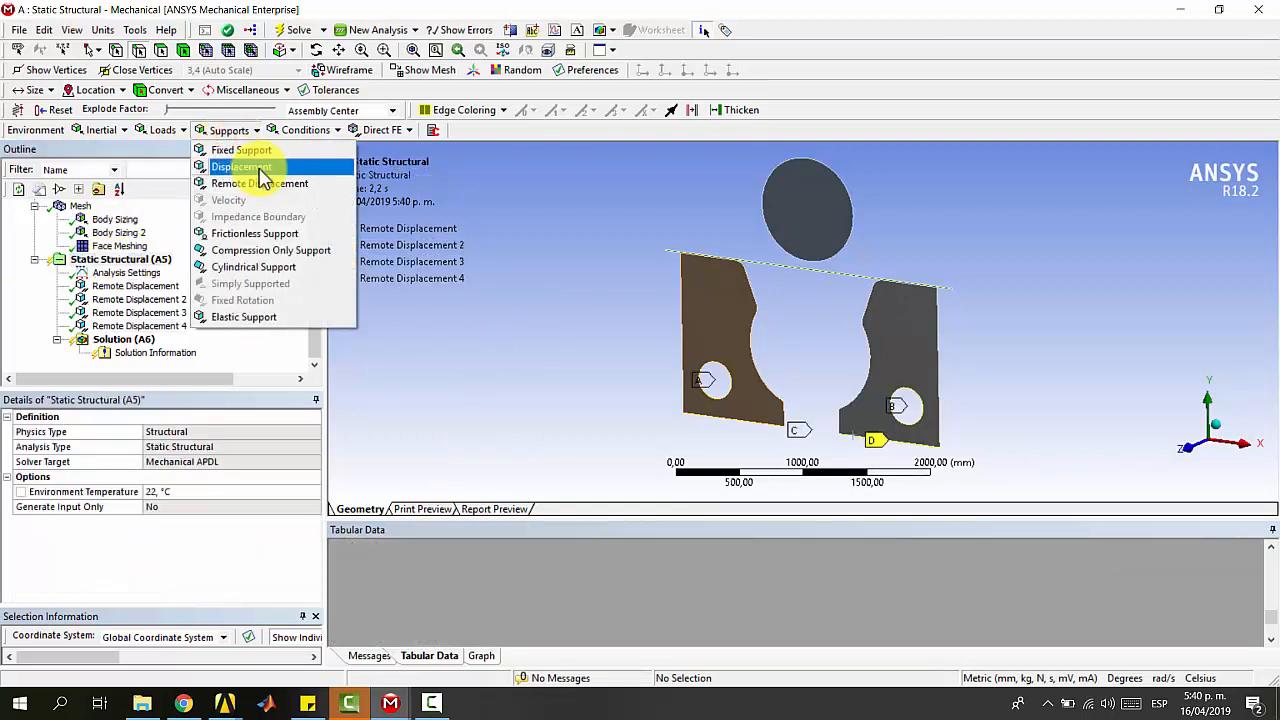
left_click(260, 185)
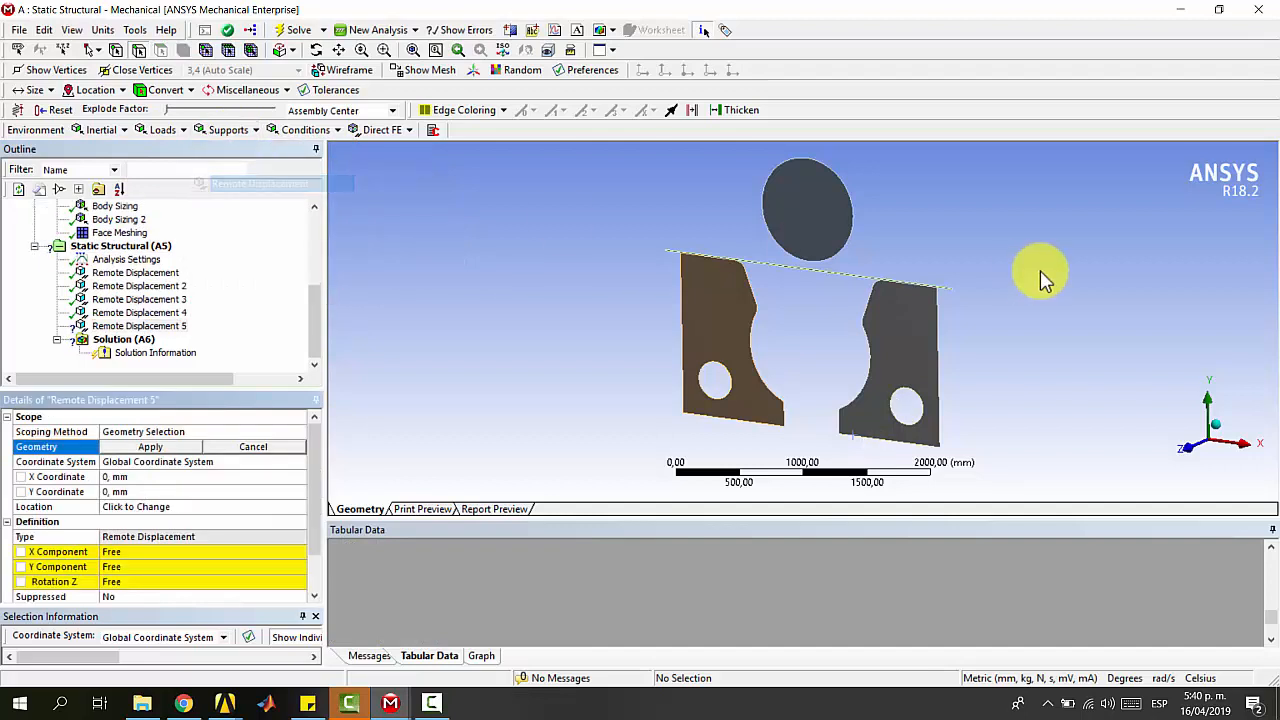
left_click(843, 185)
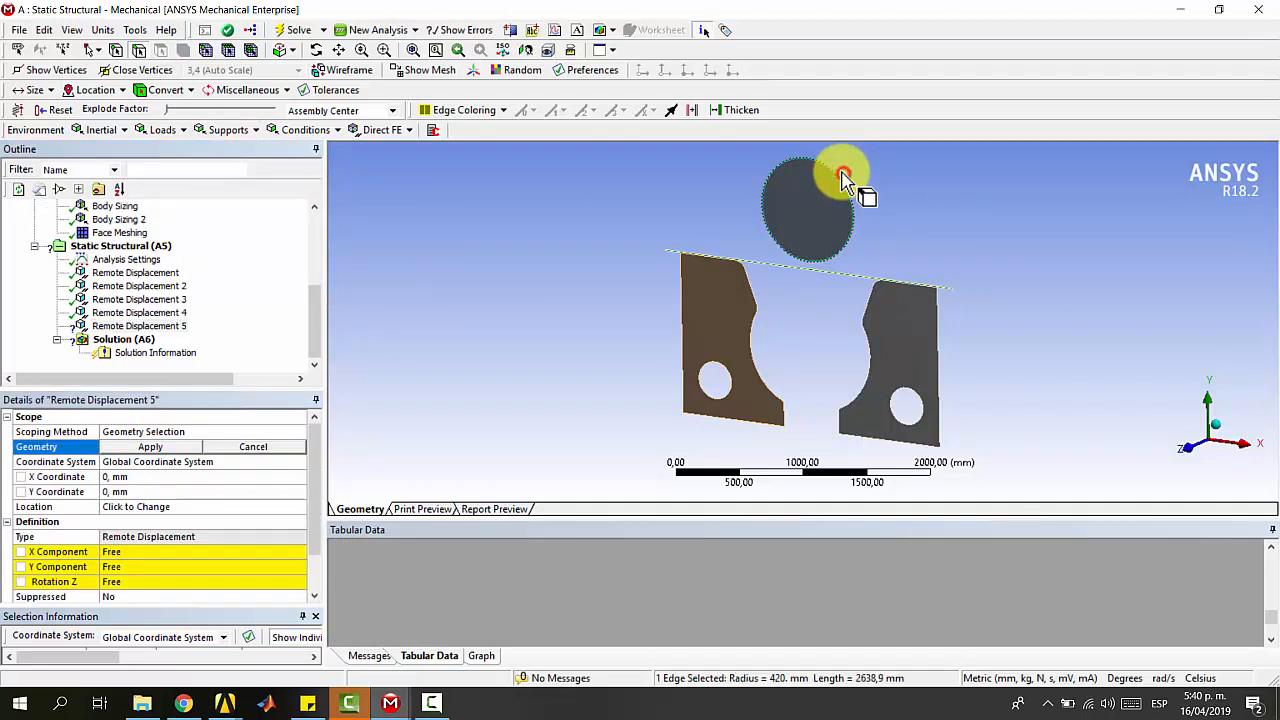
left_click(128, 452)
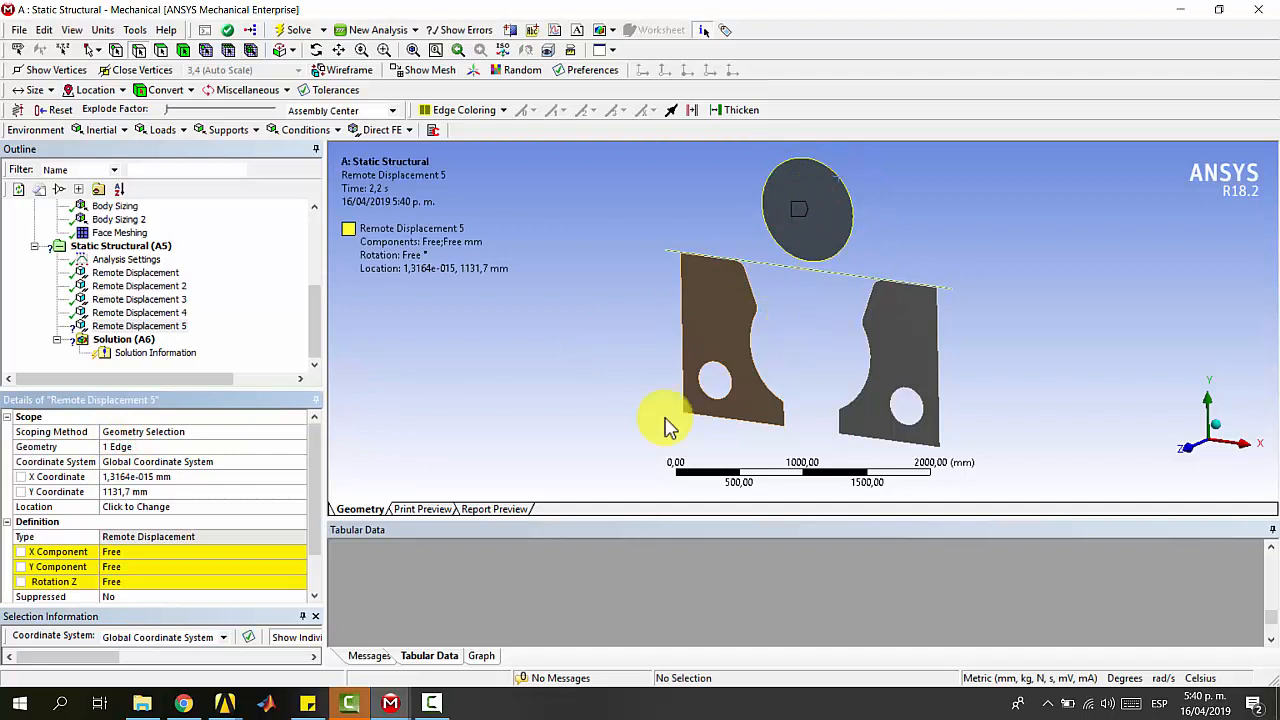
- Set the fifth remote displacement's X component to 0 mm and Z rotation to 0°, and define its Y component as tabular data
left_click(165, 551)
left_click(299, 551)
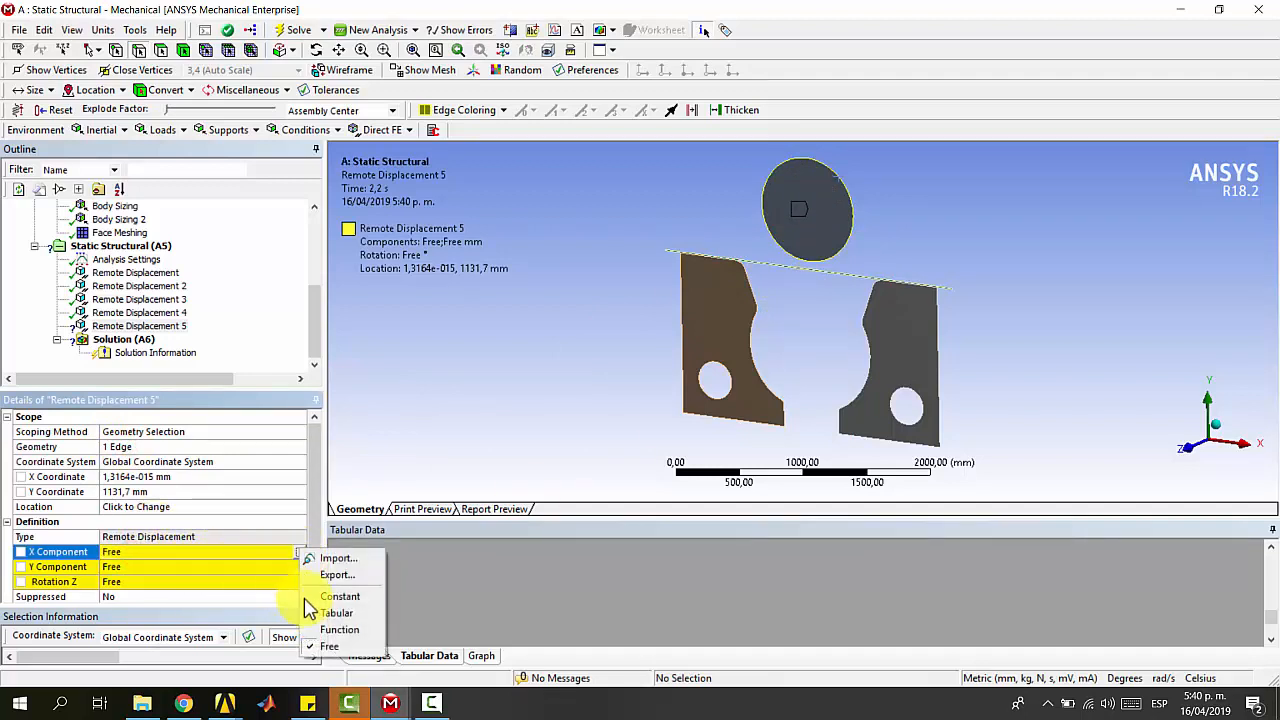
left_click(223, 554)
type("0")
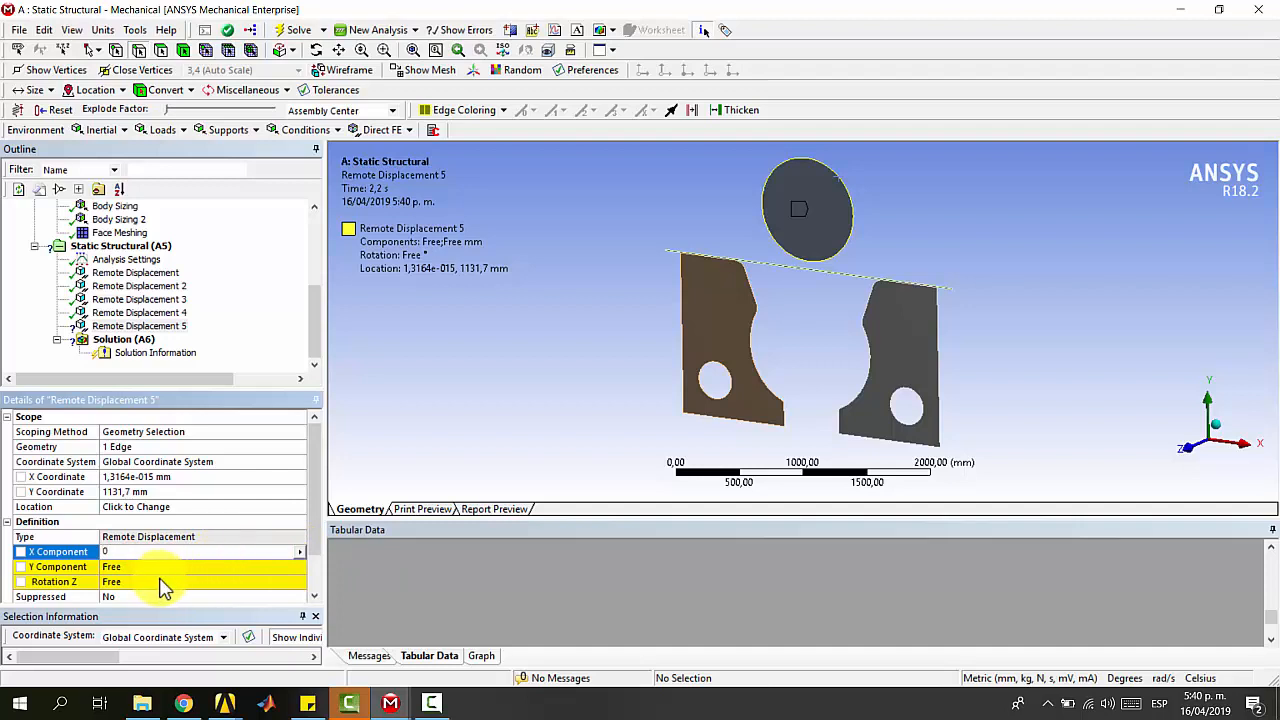
left_click(145, 570)
left_click(300, 567)
left_click(337, 618)
left_click(149, 583)
left_click(314, 581)
left_click(430, 425)
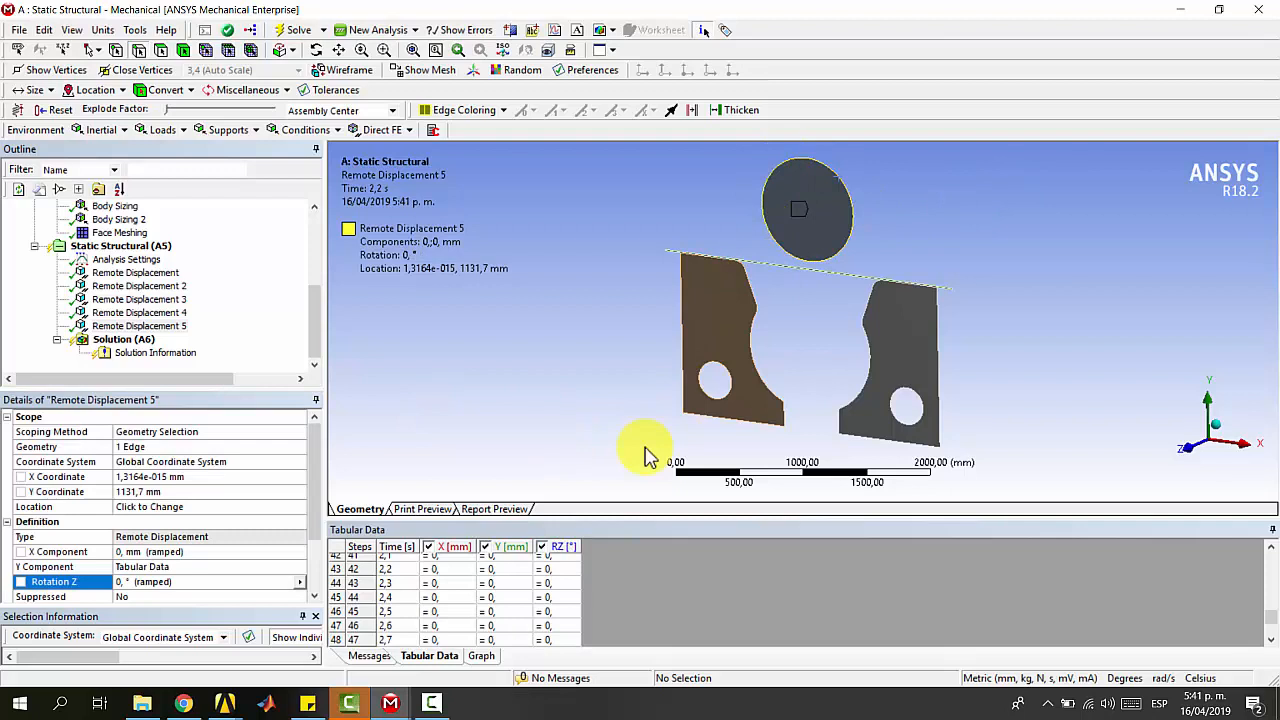
- Set the fifth remote displacement's Y component to -1170 mm at step 42
left_click(455, 608)
scroll(414, 612, "up", 1)
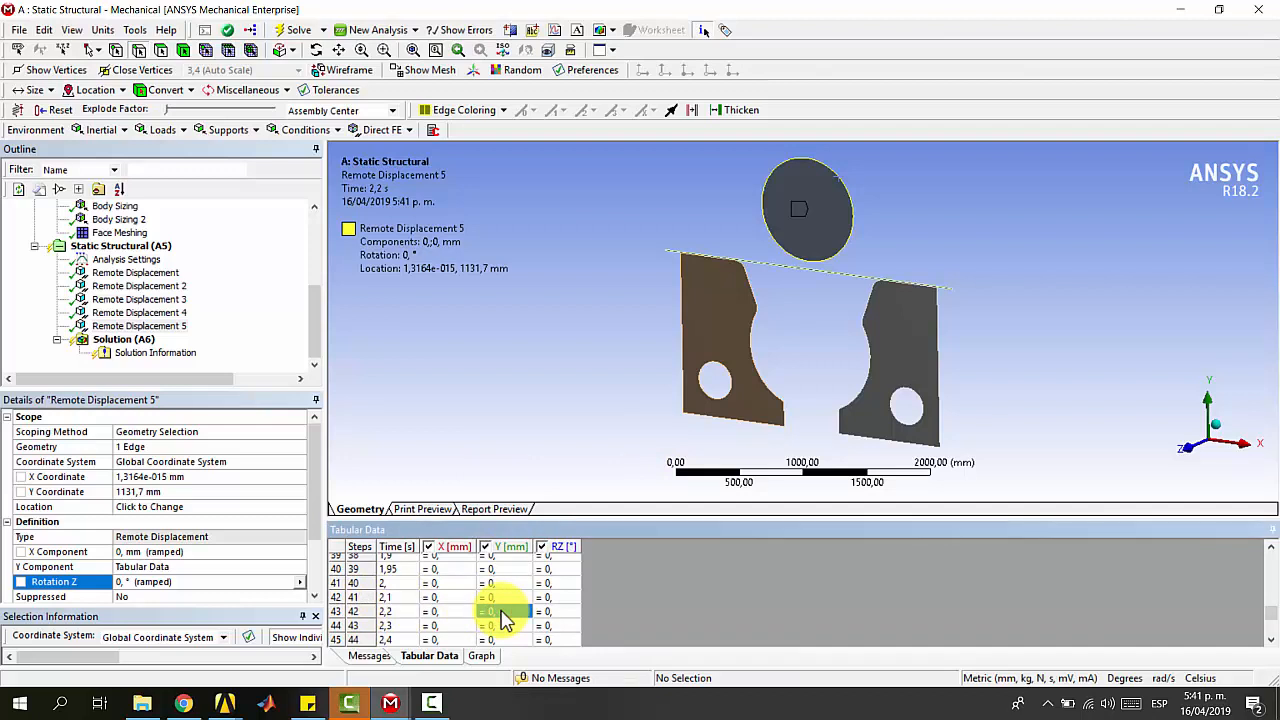
scroll(505, 620, "down", 1)
type("-1170")
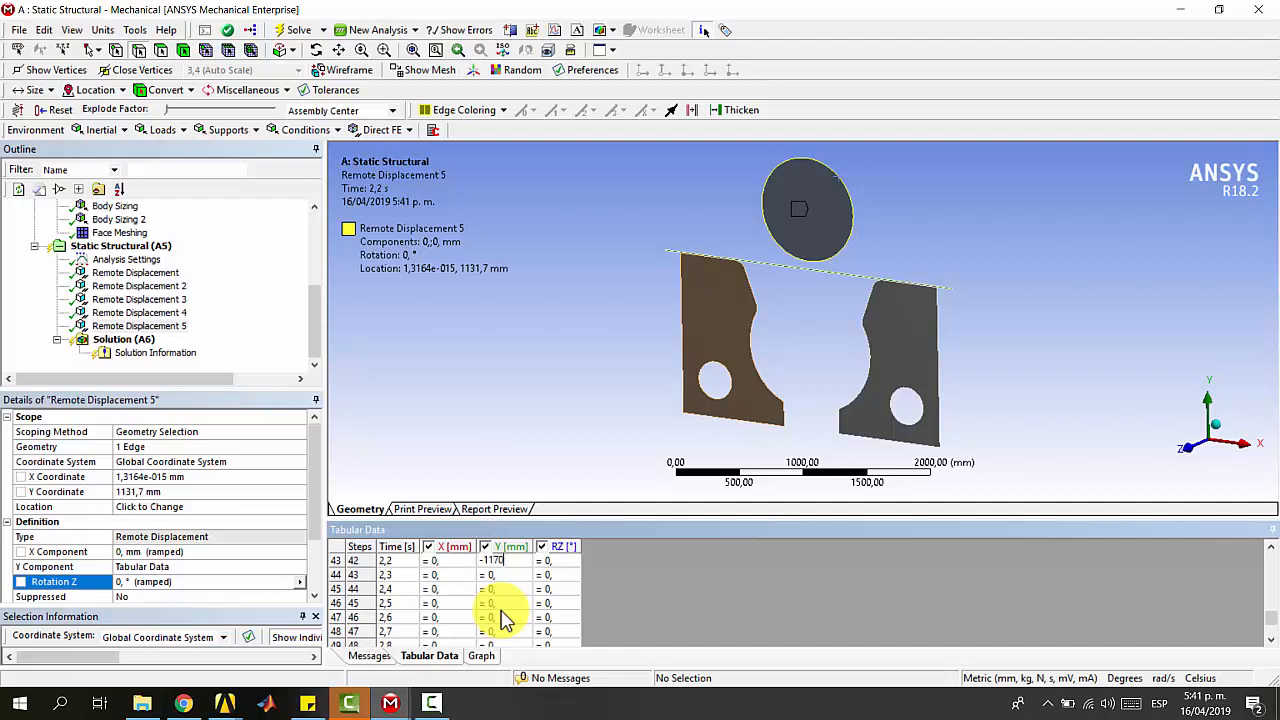
key("Tab")
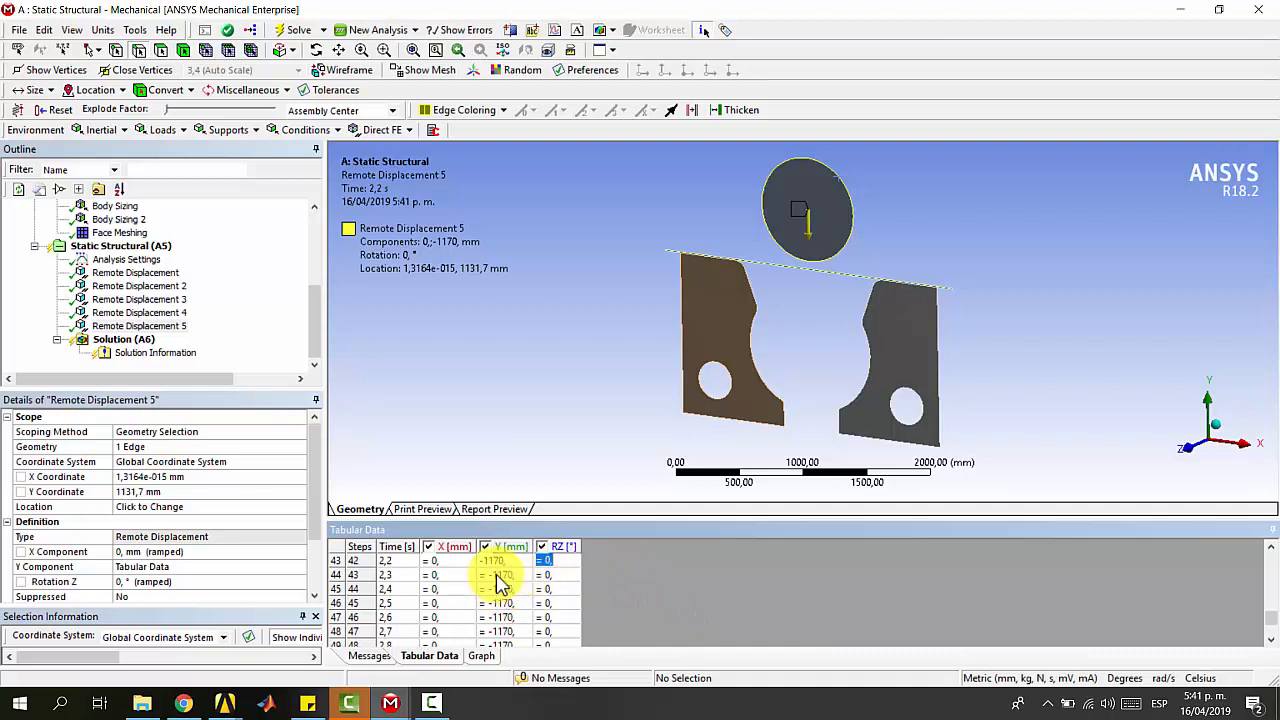
left_click(849, 423)
- Set the punch's Y displacement to -1630 mm at step 50
scroll(505, 595, "down", 1)
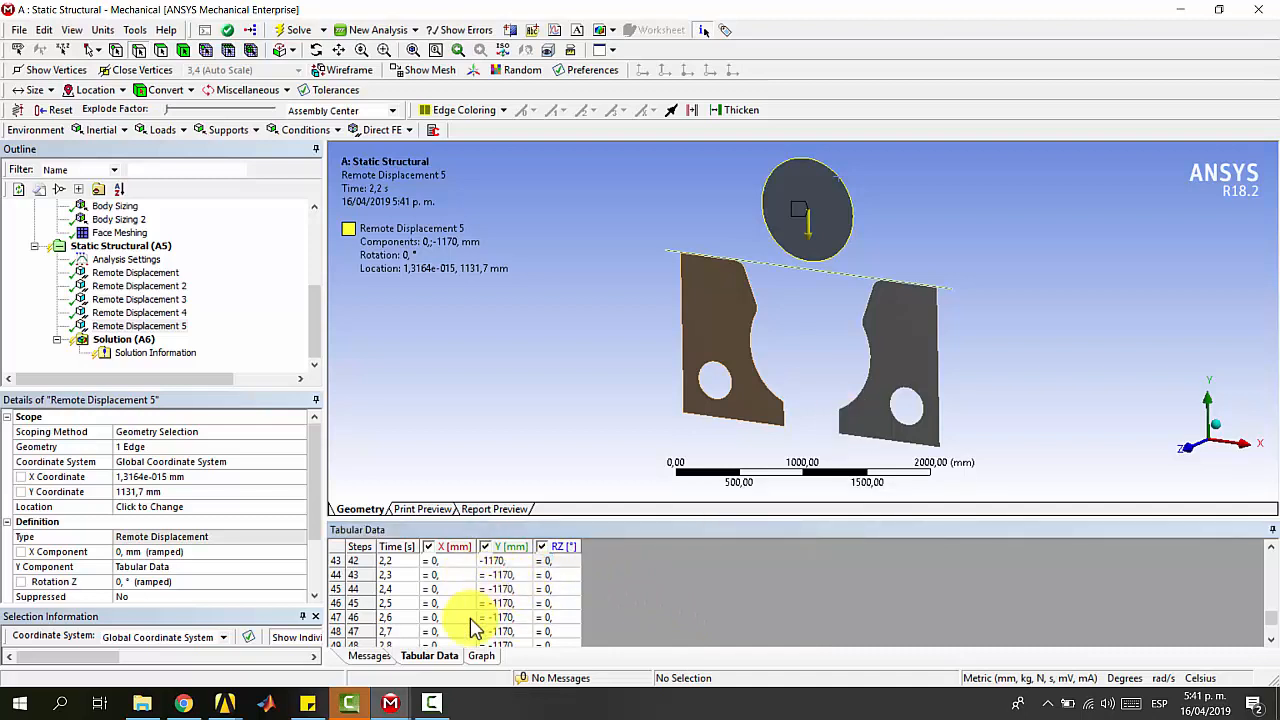
left_click(495, 632)
type("-1630,")
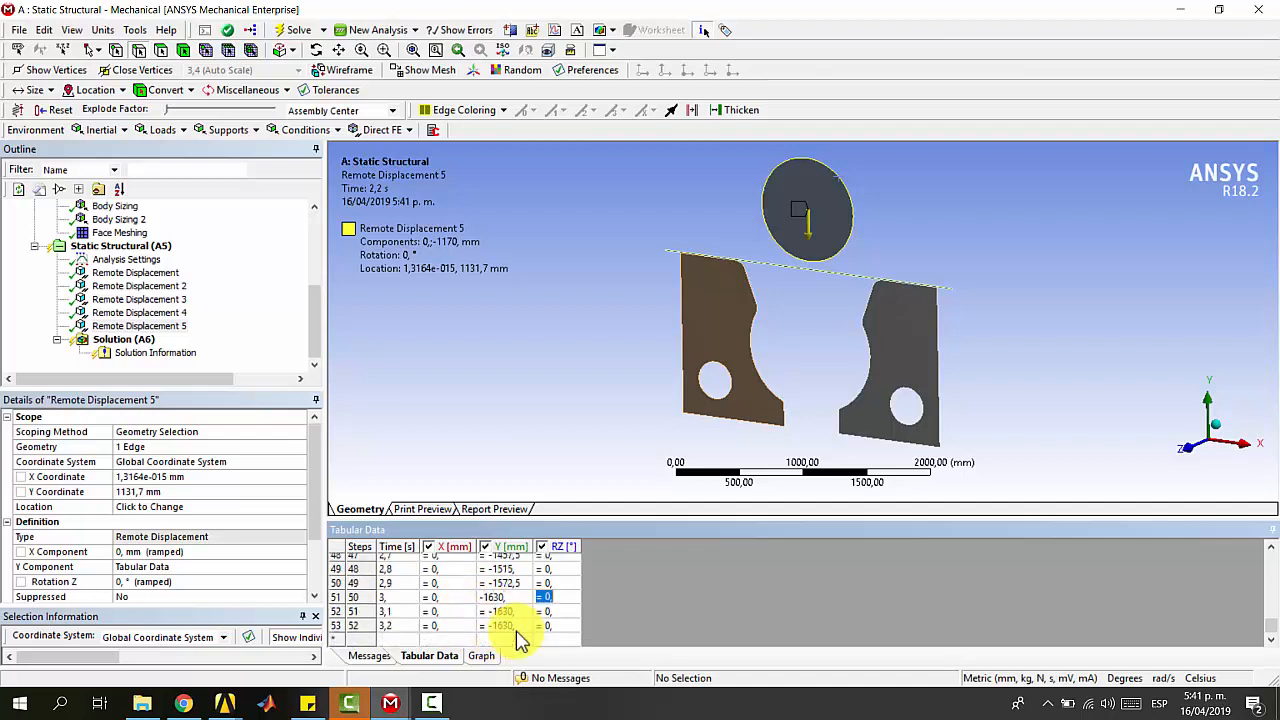
scroll(510, 585, "up", 2)
scroll(505, 595, "down", 1)
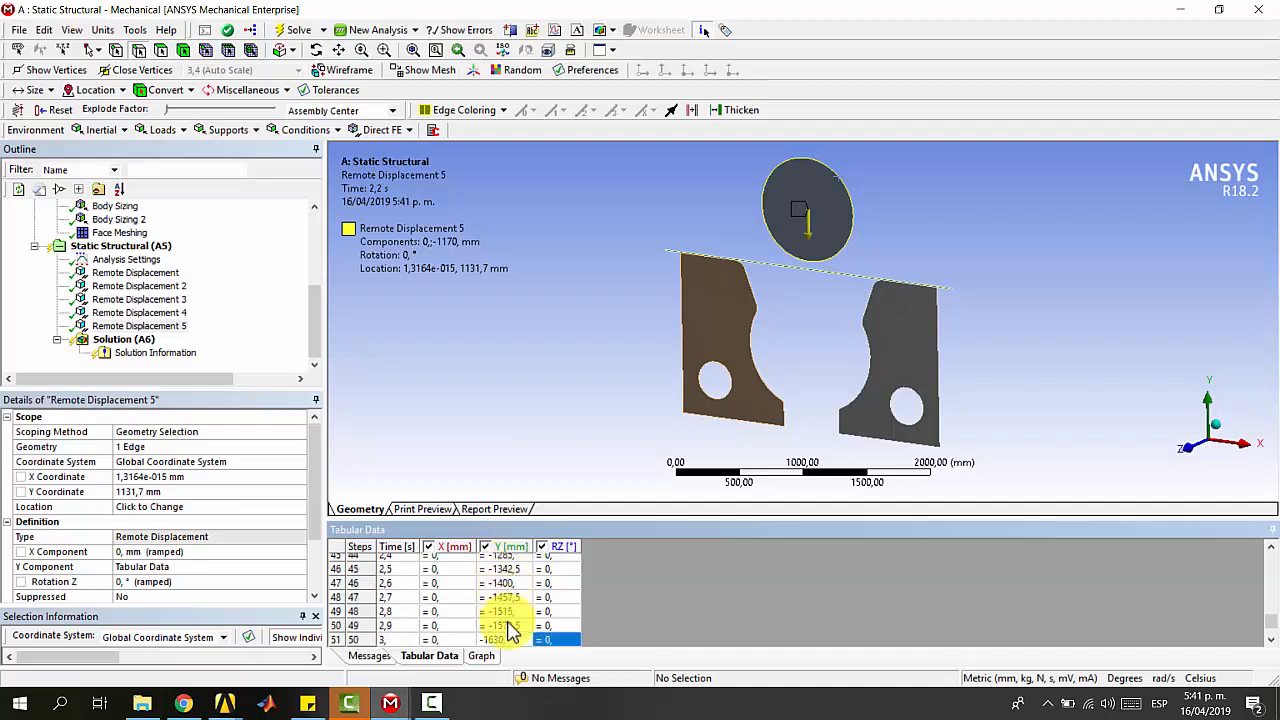
scroll(510, 610, "down", 2)
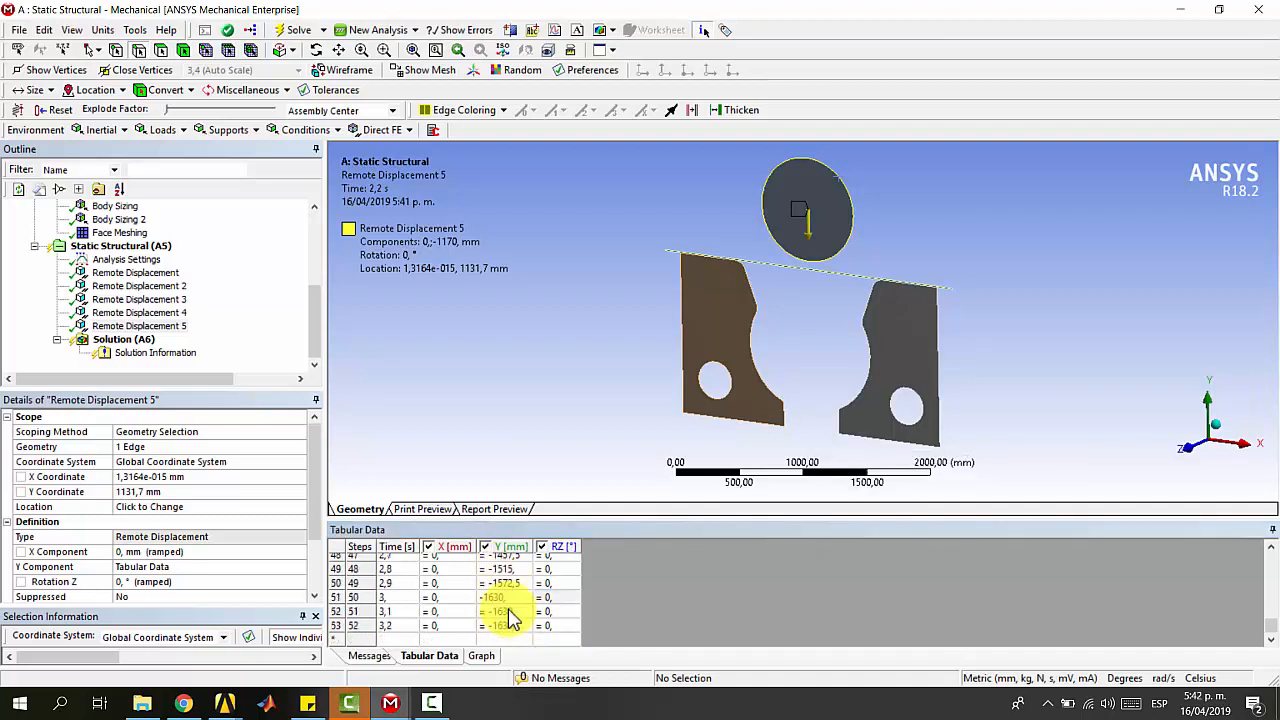
- Set the punch's Y displacement to -1542,6 mm at step 49
left_click(500, 583)
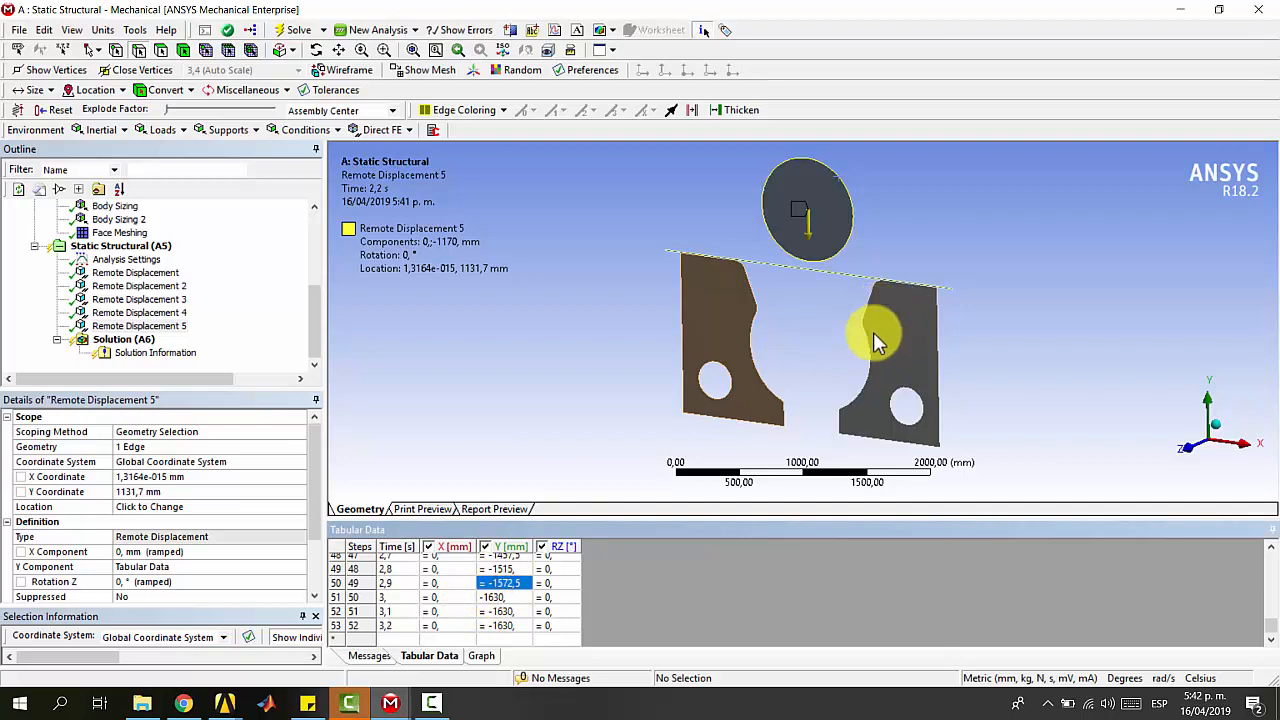
left_click(505, 598)
left_click(506, 584)
key("Tab")
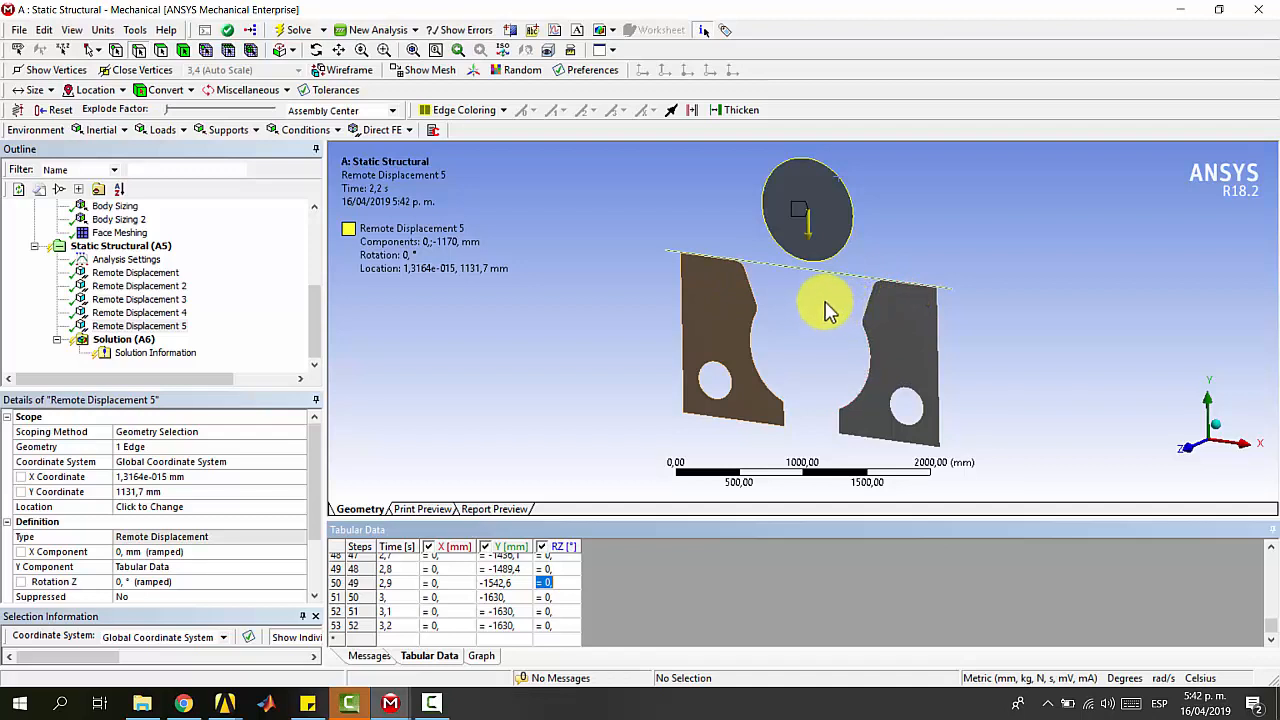
left_click(576, 420)
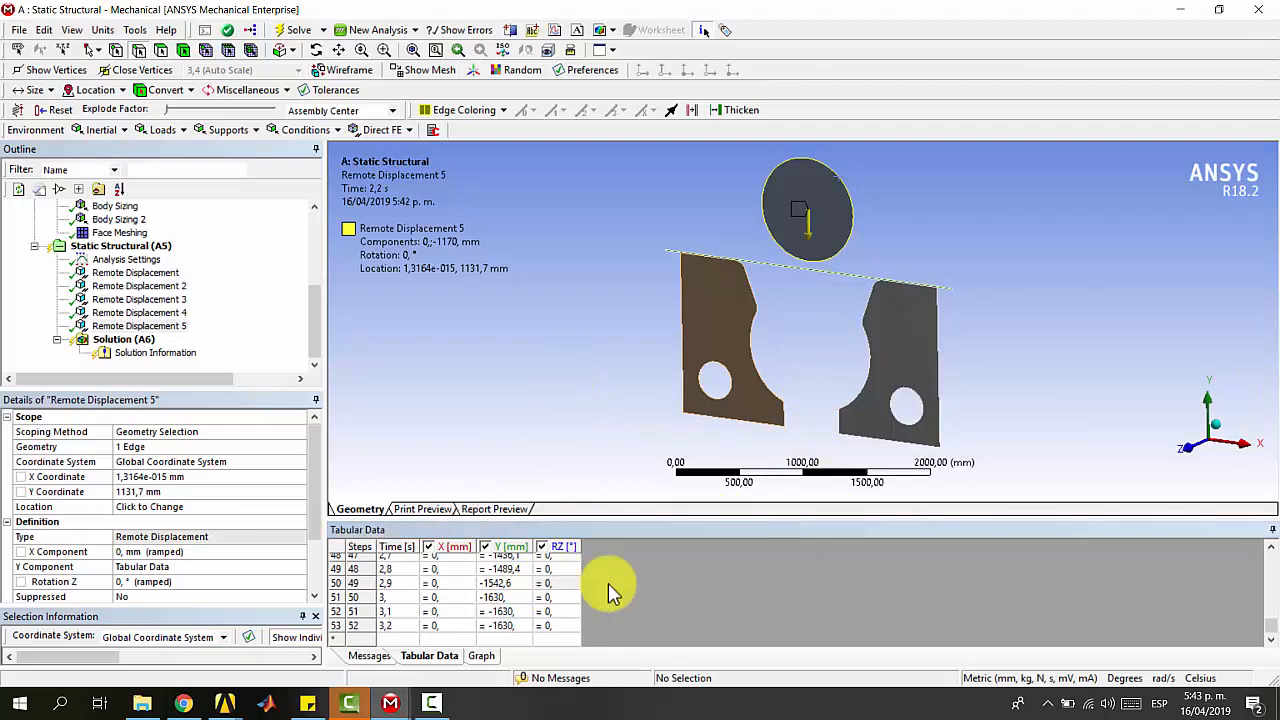
- Set the punch's Y displacement to -1660 mm at step 51 and -1680 mm at step 52
left_click(503, 611)
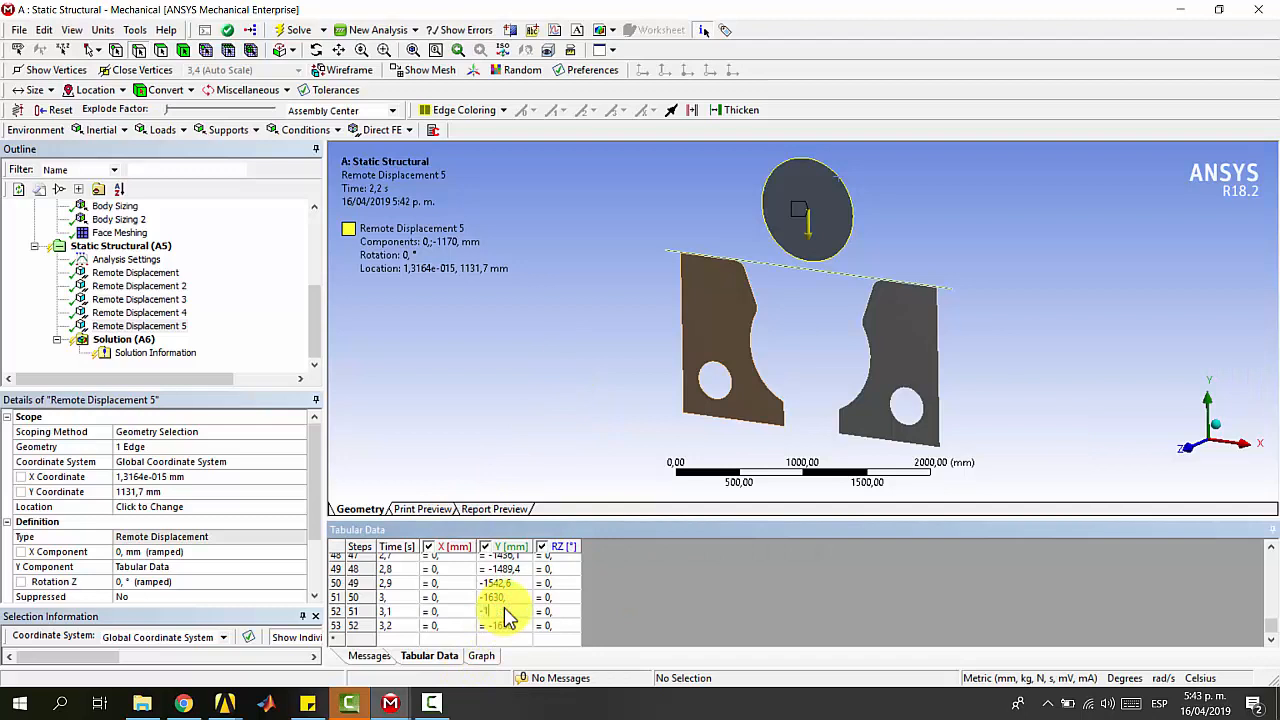
left_click(510, 626)
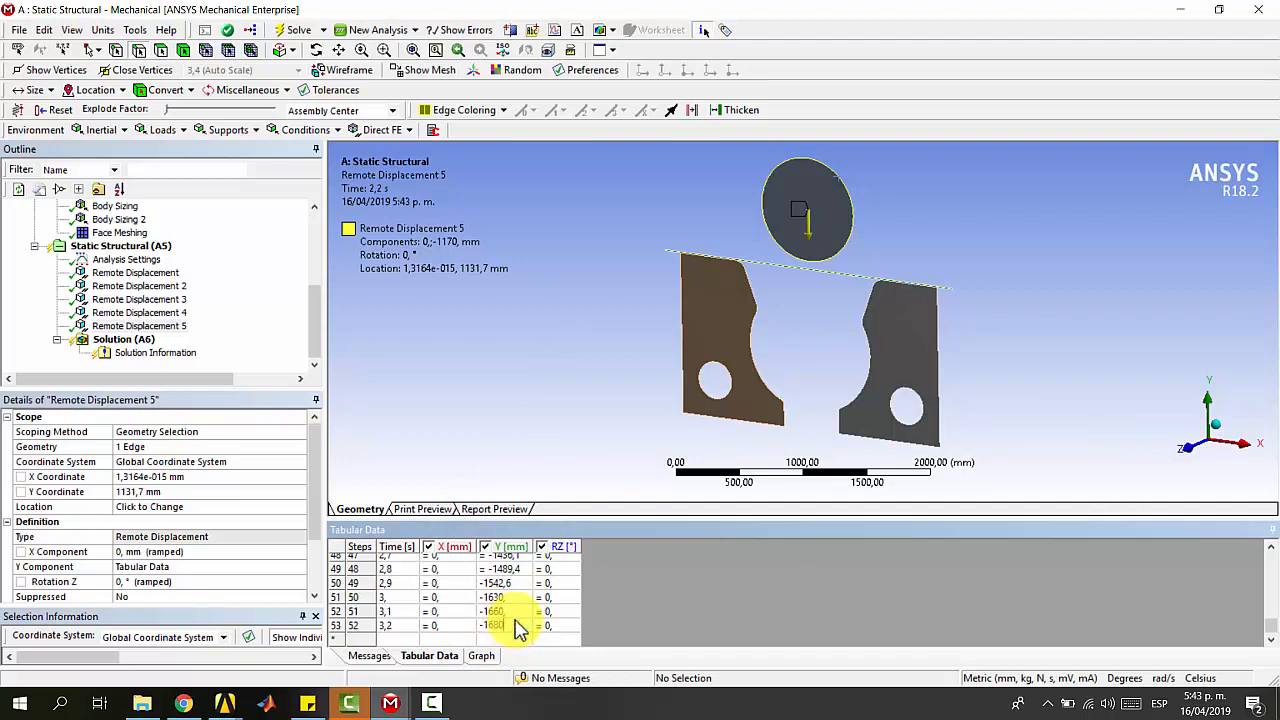
key("Tab")
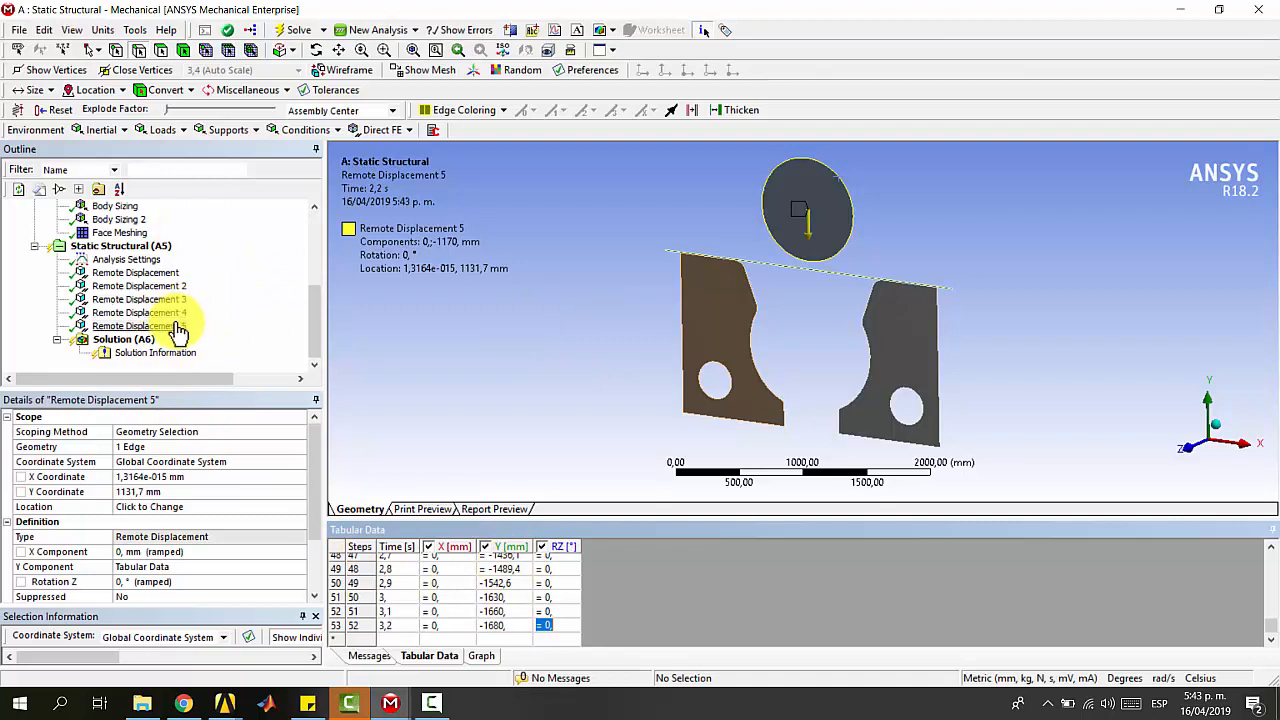
- Insert a total deformation result covering all bodies into the solution
left_click(128, 340)
left_click(94, 130)
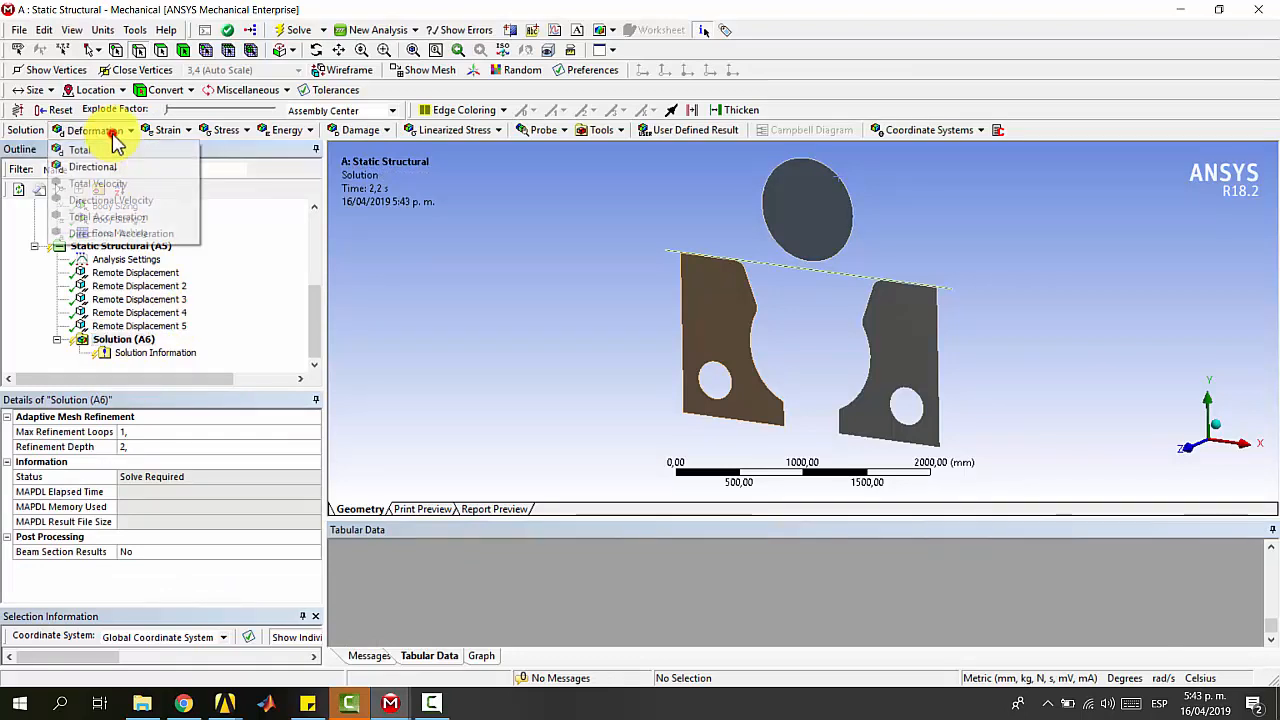
left_click(116, 148)
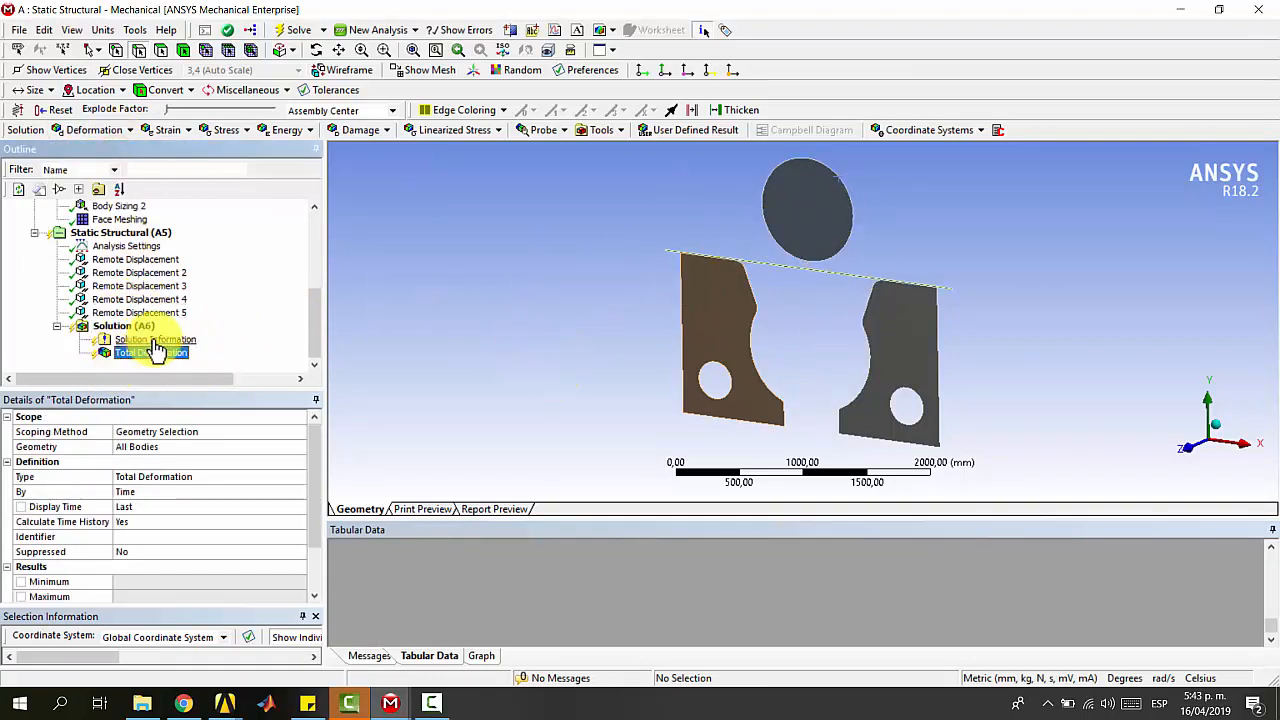
- Insert a second total deformation result scoped to the metal sheet body only
left_click(105, 131)
left_click(814, 280)
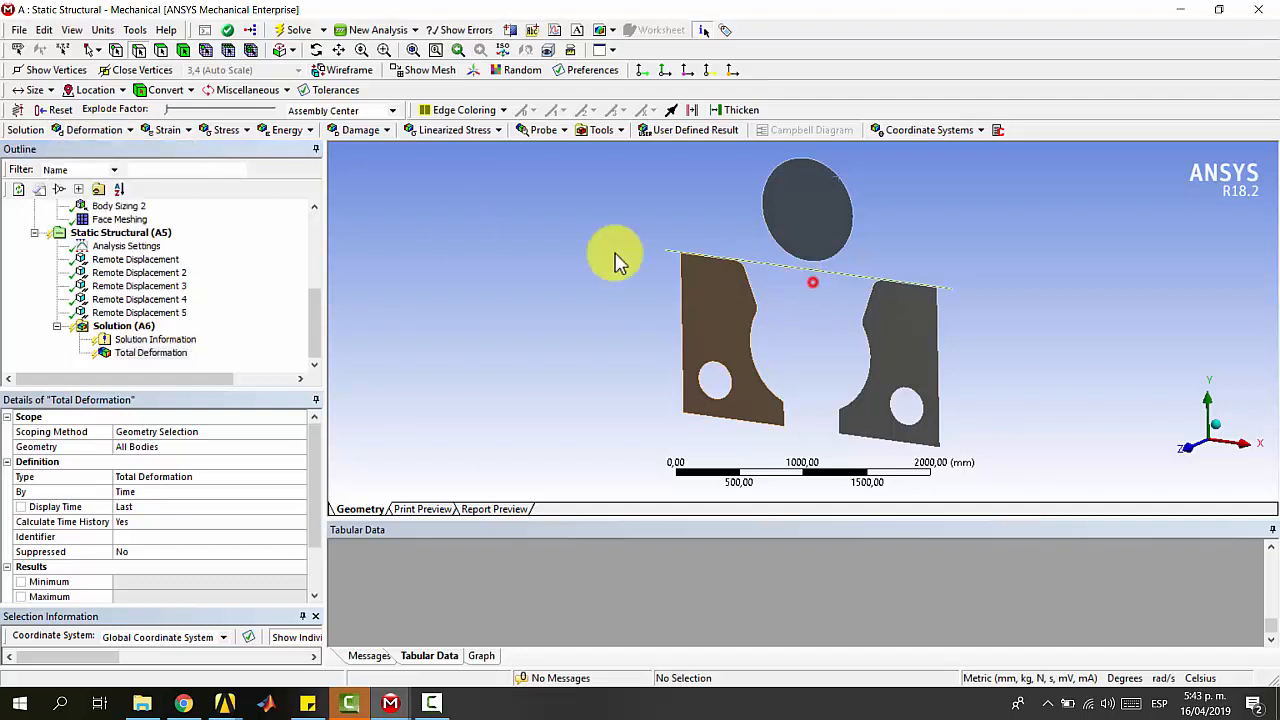
left_click(183, 49)
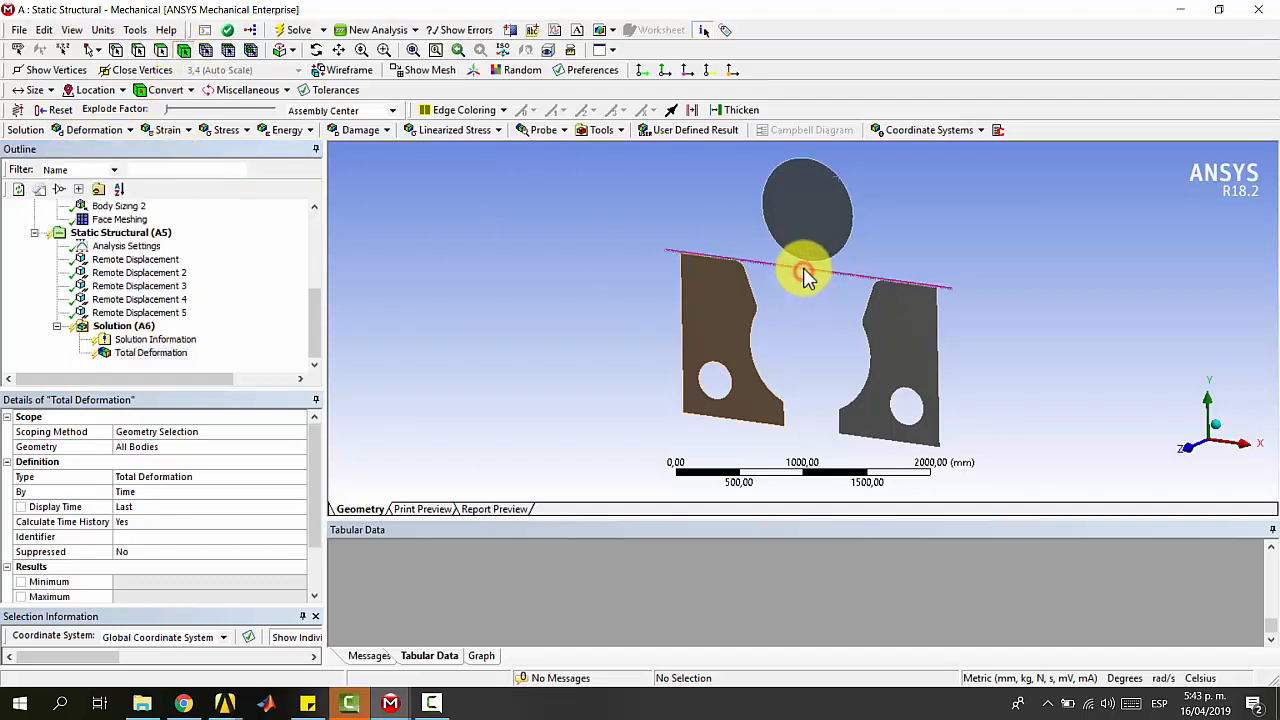
left_click(806, 277)
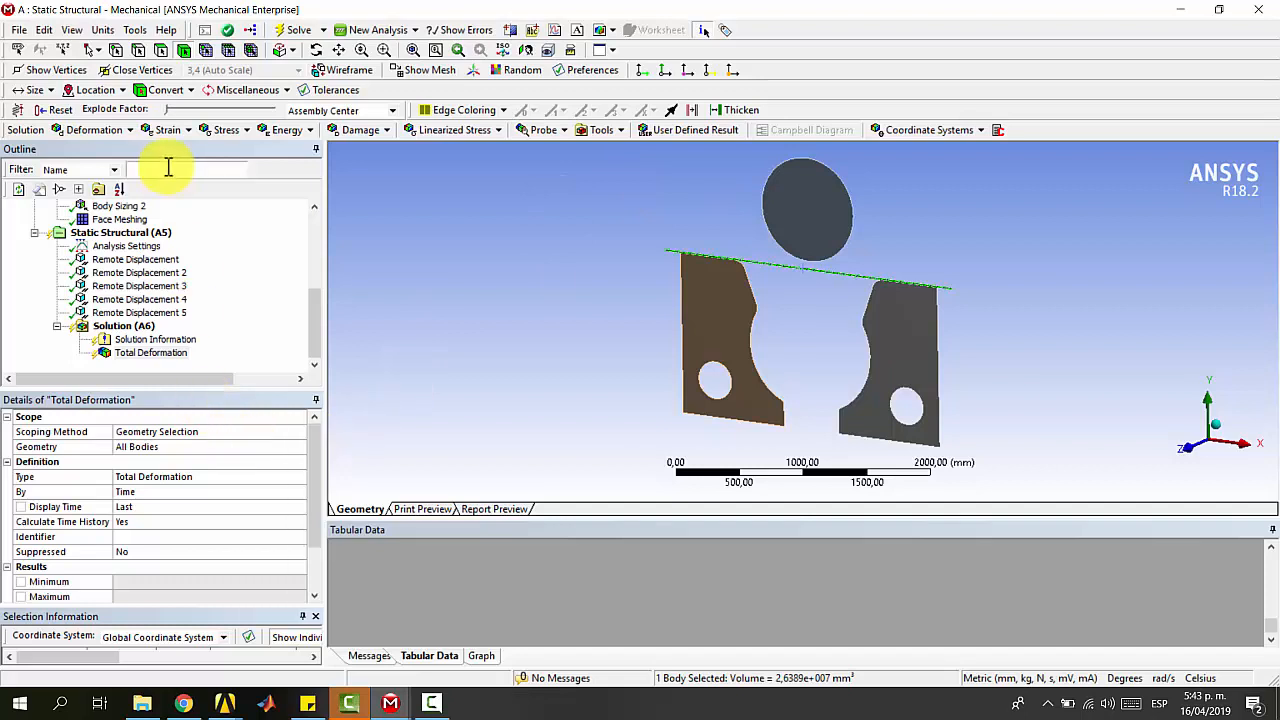
left_click(100, 130)
left_click(106, 148)
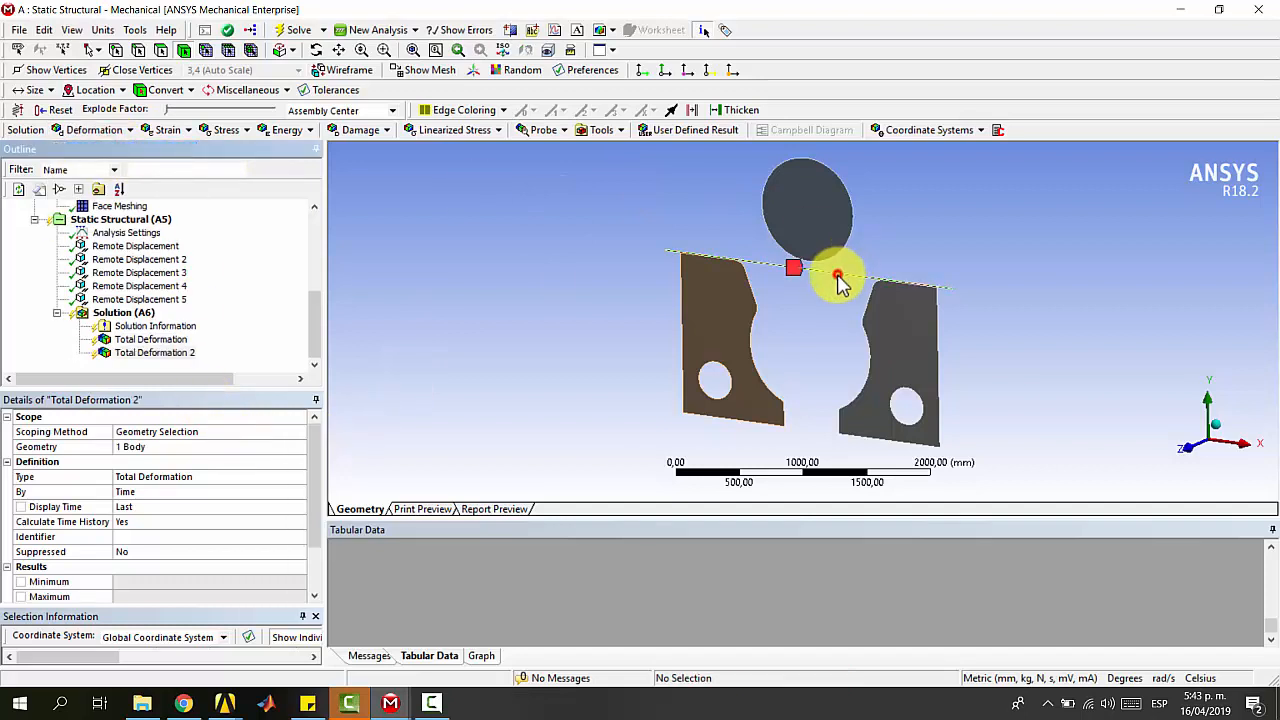
- Insert an equivalent (von-Mises) stress result scoped to the metal sheet body
left_click(848, 281)
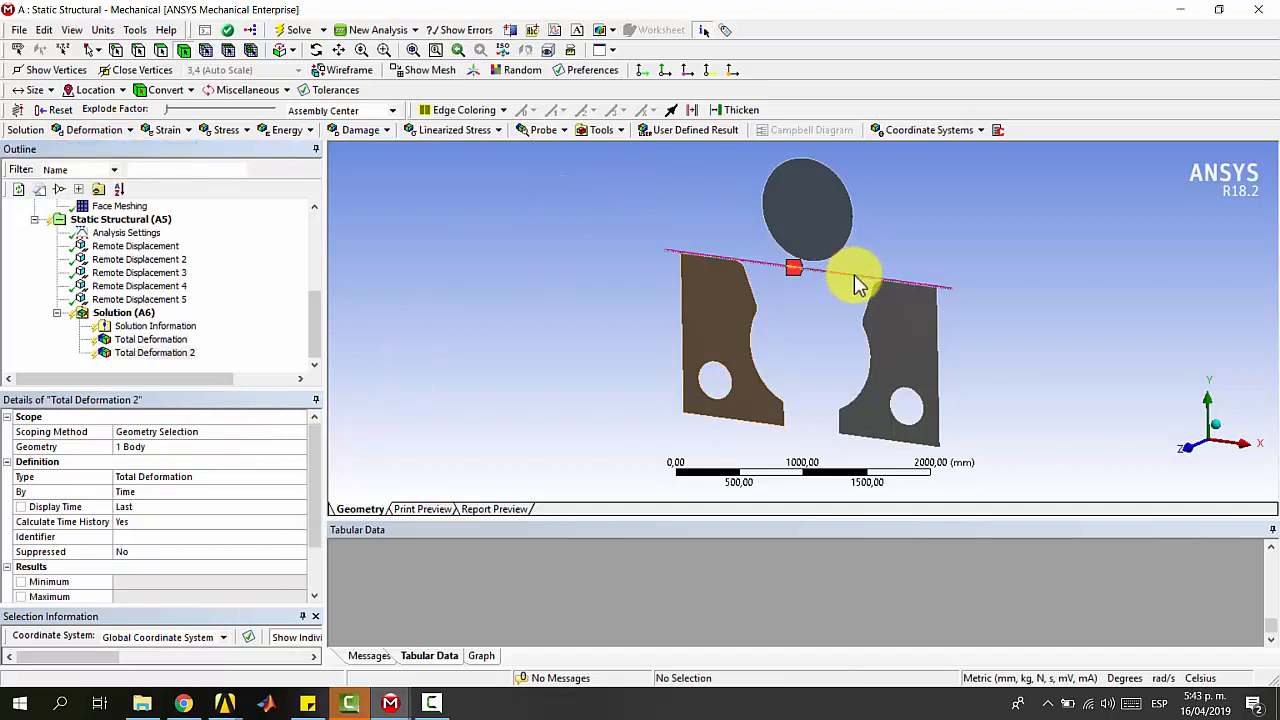
left_click(214, 133)
left_click(230, 150)
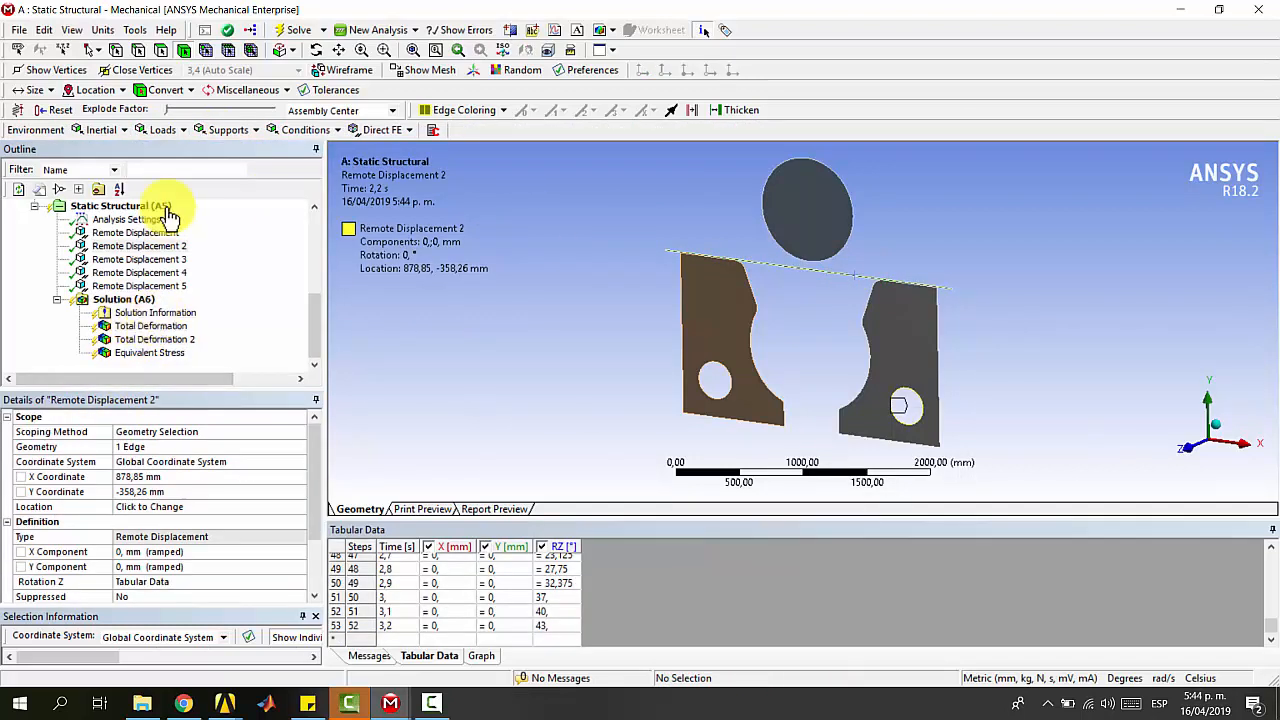
- Open the solution information and start solving the static structural analysis
left_click(158, 314)
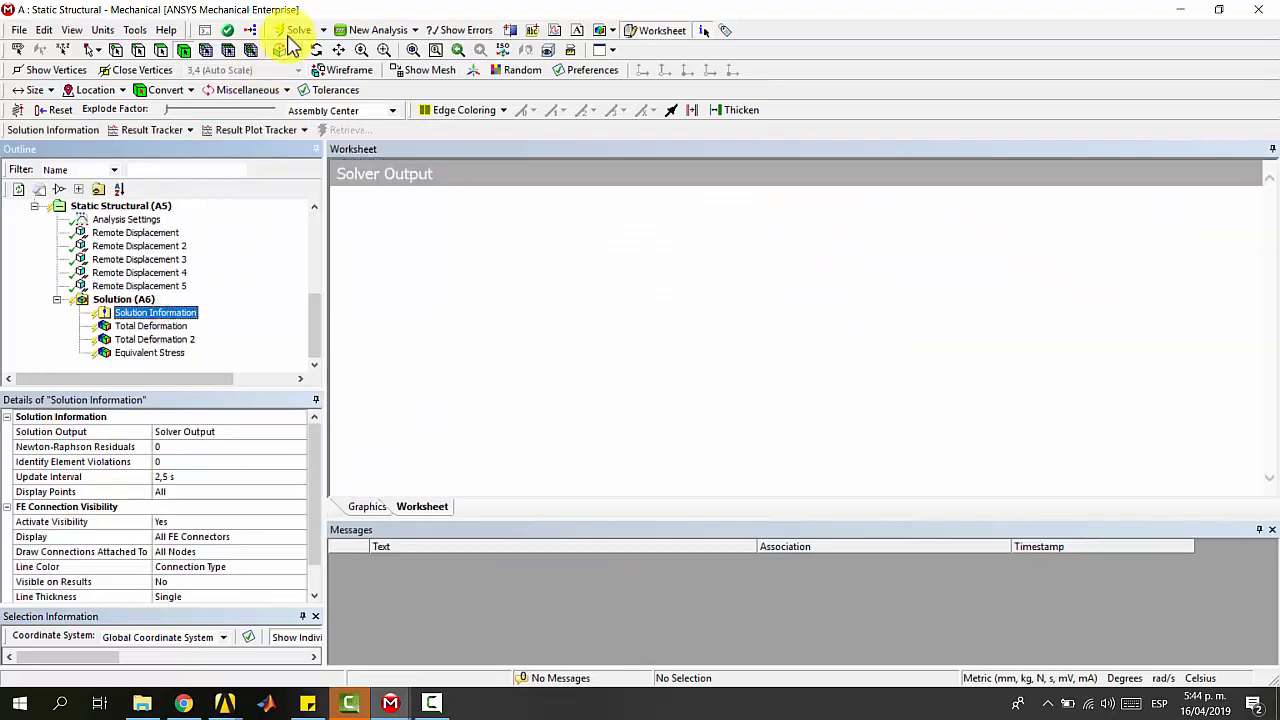
scroll(257, 345, "up", 4)
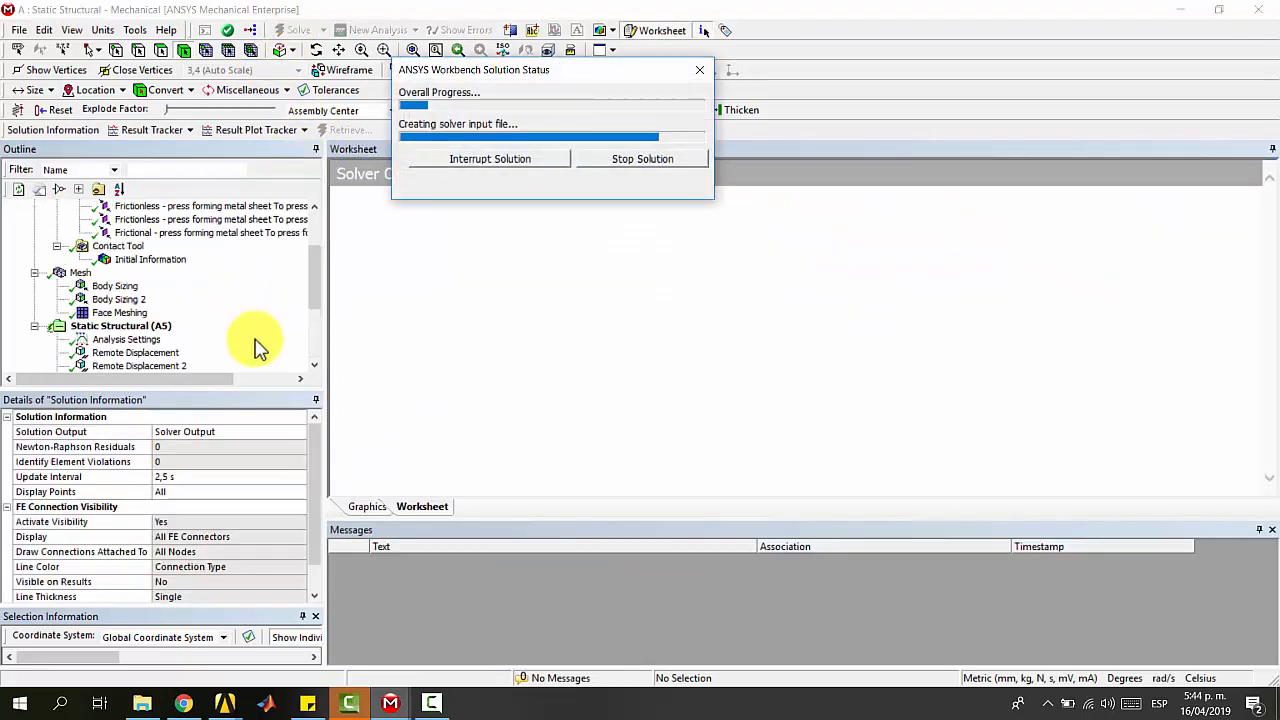
scroll(180, 312, "down", 2)
scroll(180, 314, "down", 2)
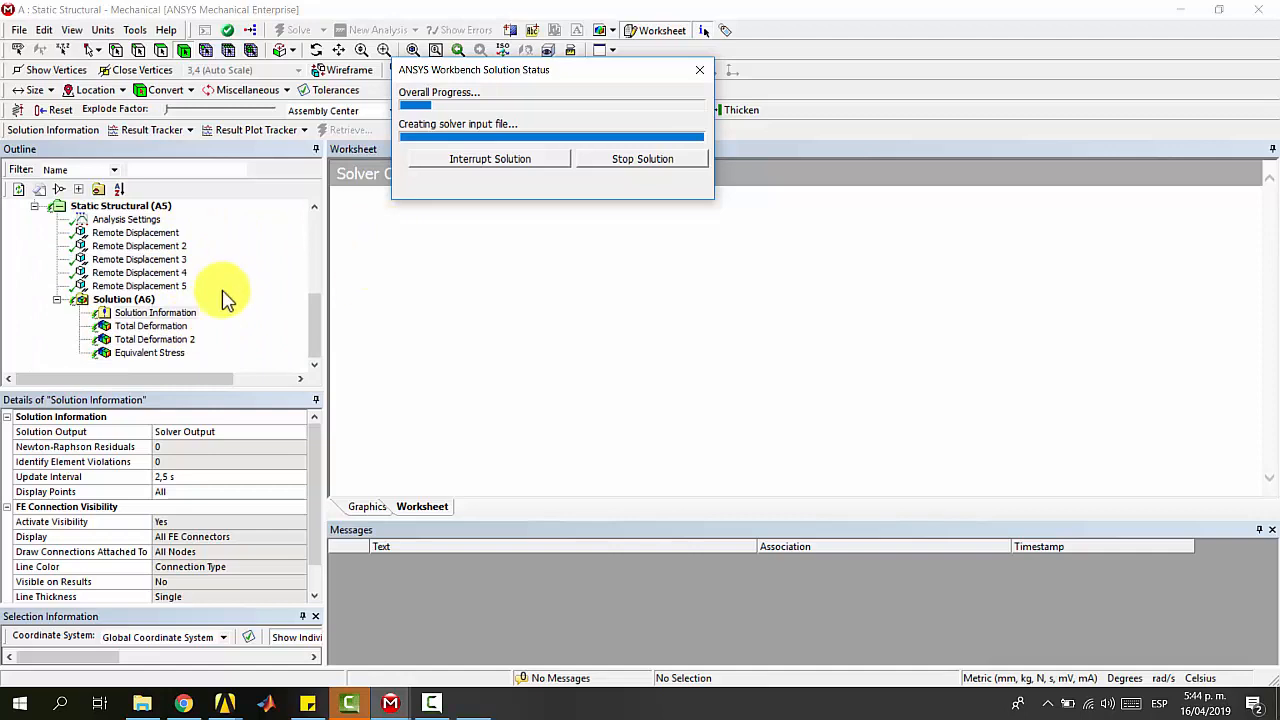
- Set the solution output to Force Convergence and review the solver's warning messages
left_click(133, 314)
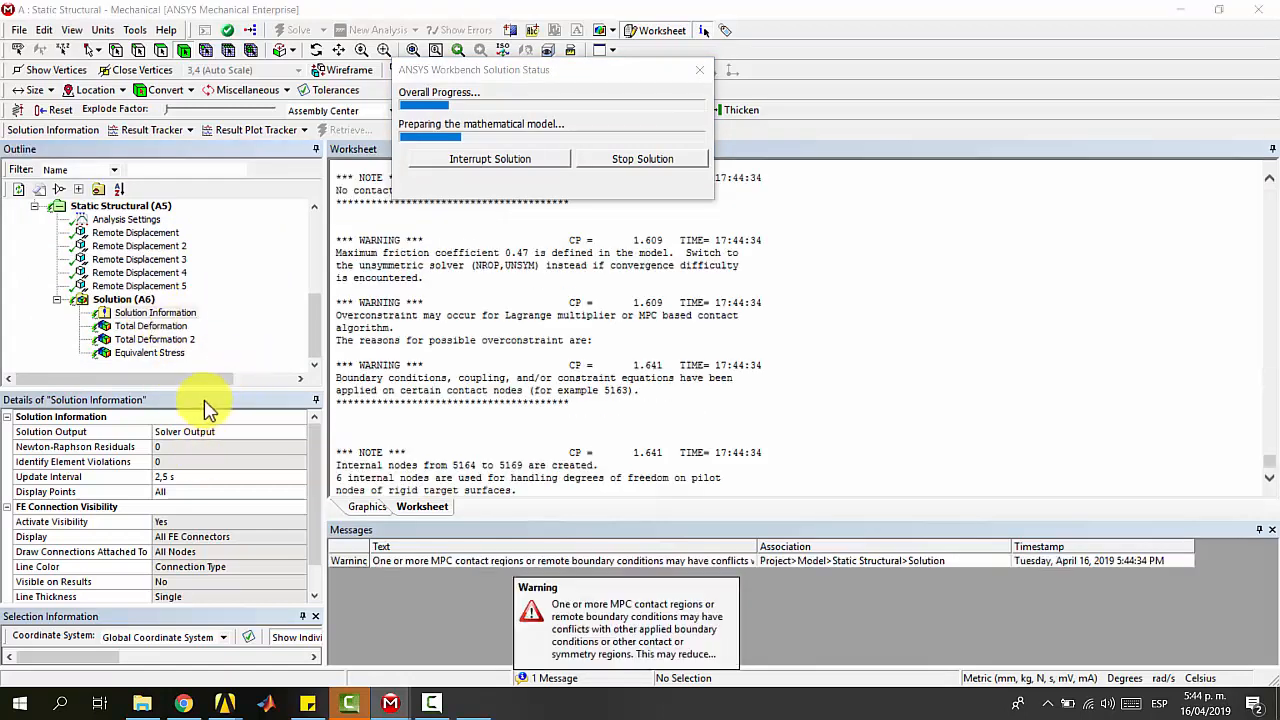
left_click(212, 433)
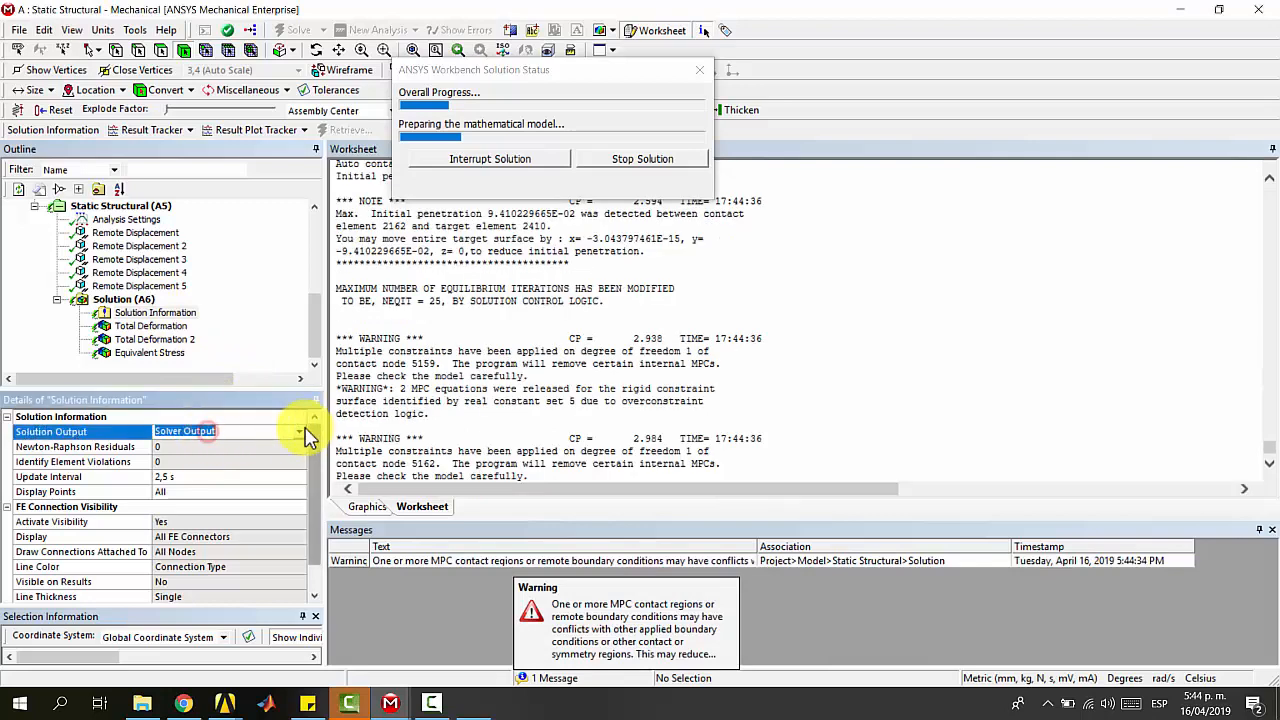
left_click(299, 432)
left_click(200, 456)
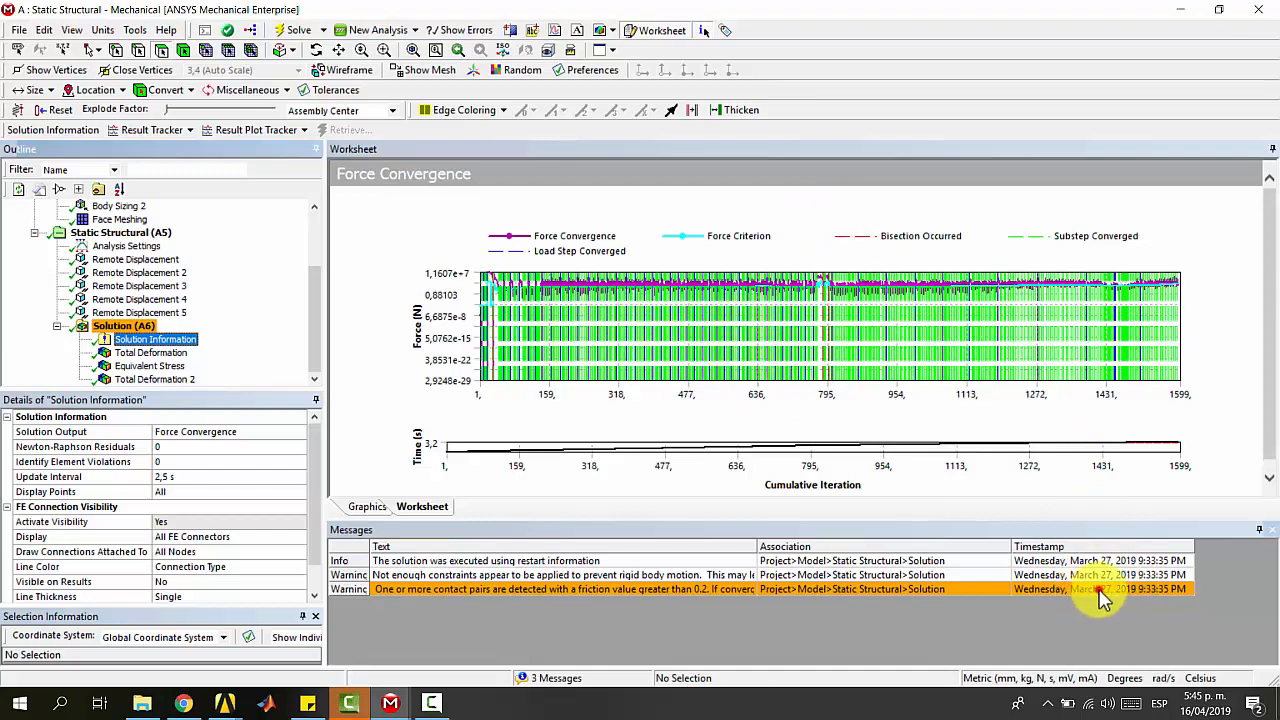
left_click(1133, 572)
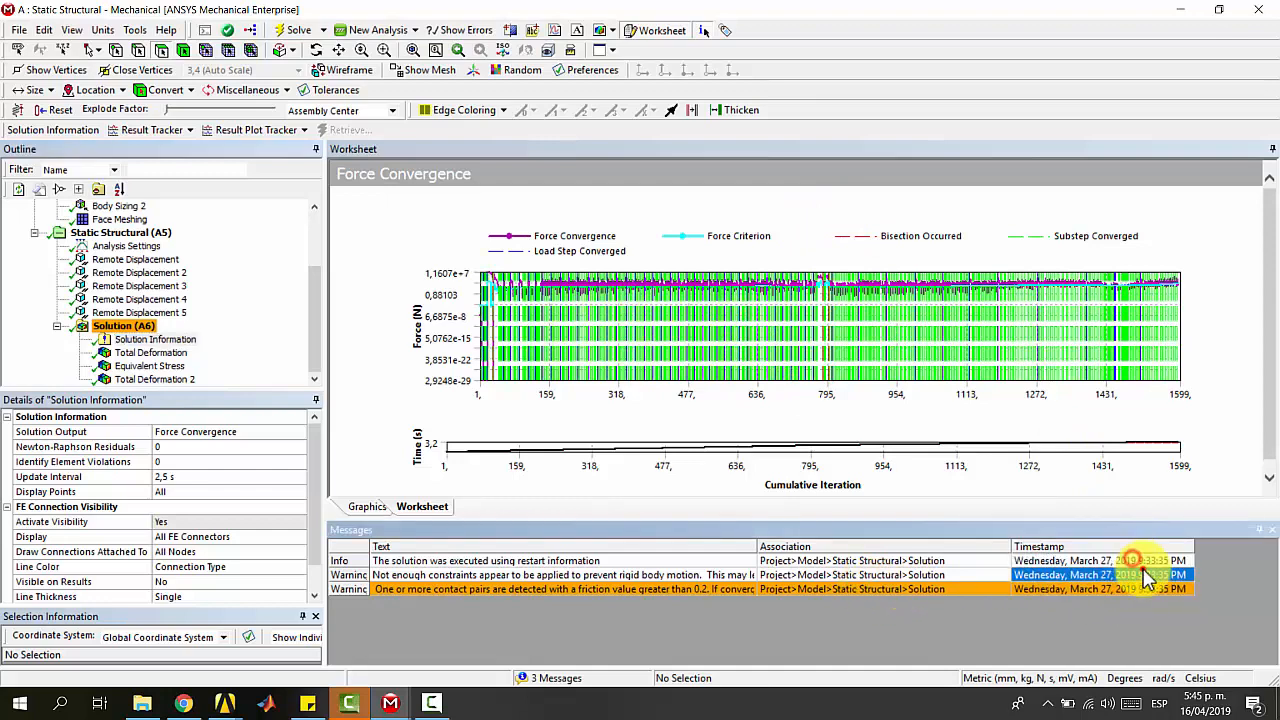
left_click(1153, 590)
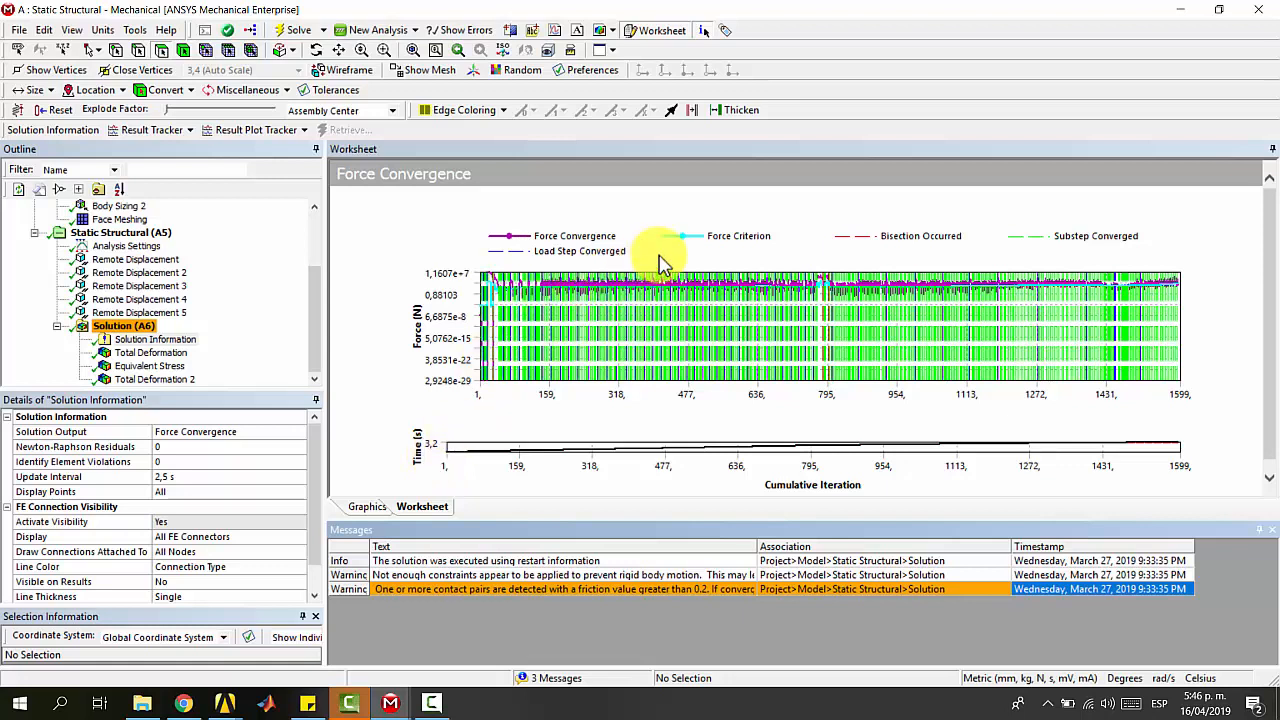
- Display the total deformation result of all bodies in a view facing the XY plane
left_click(160, 354)
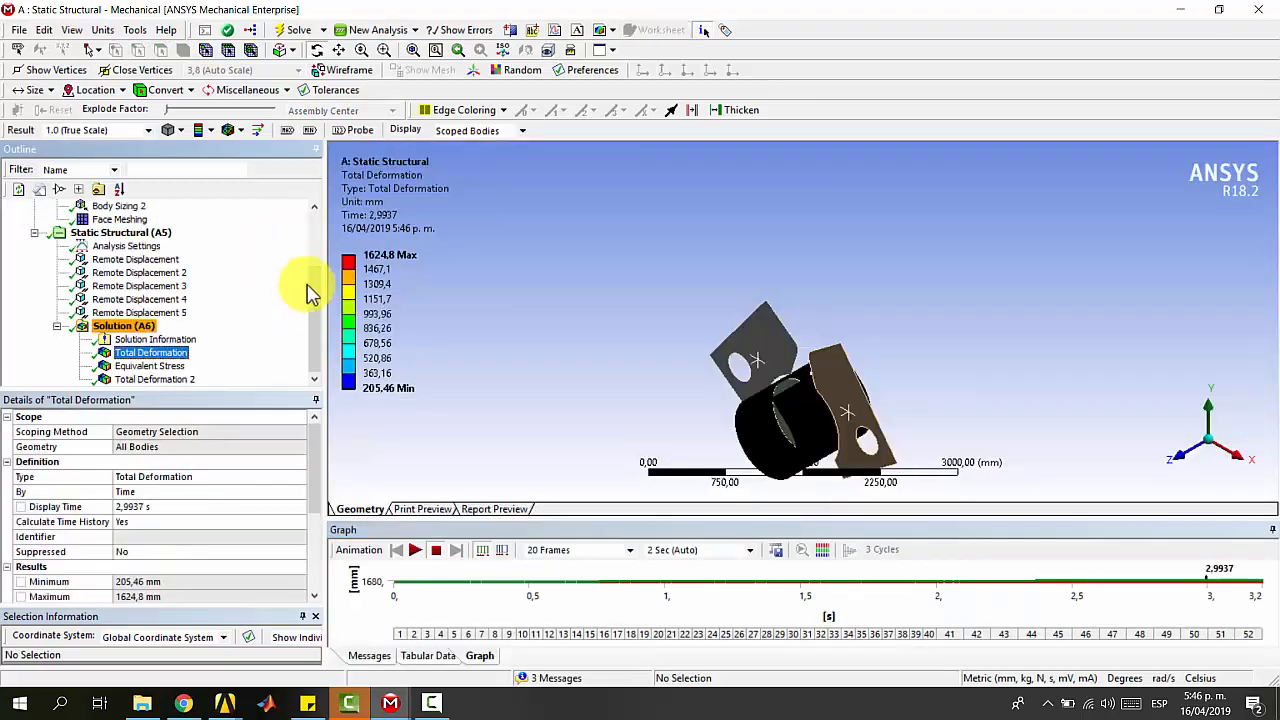
left_click(1200, 455)
middle_click_drag(929, 400, 886, 306, "ctrl")
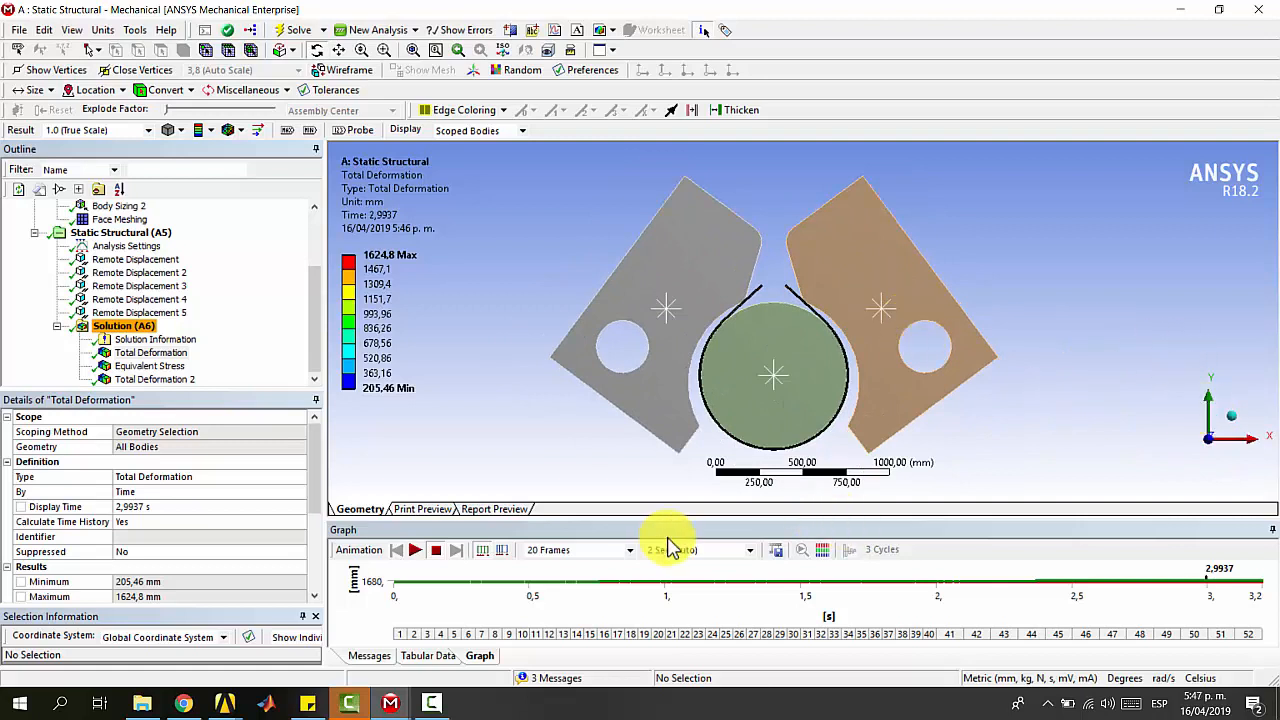
- Play and stop the total deformation animation, and set the result's display time to 3,1475 s
left_click(416, 552)
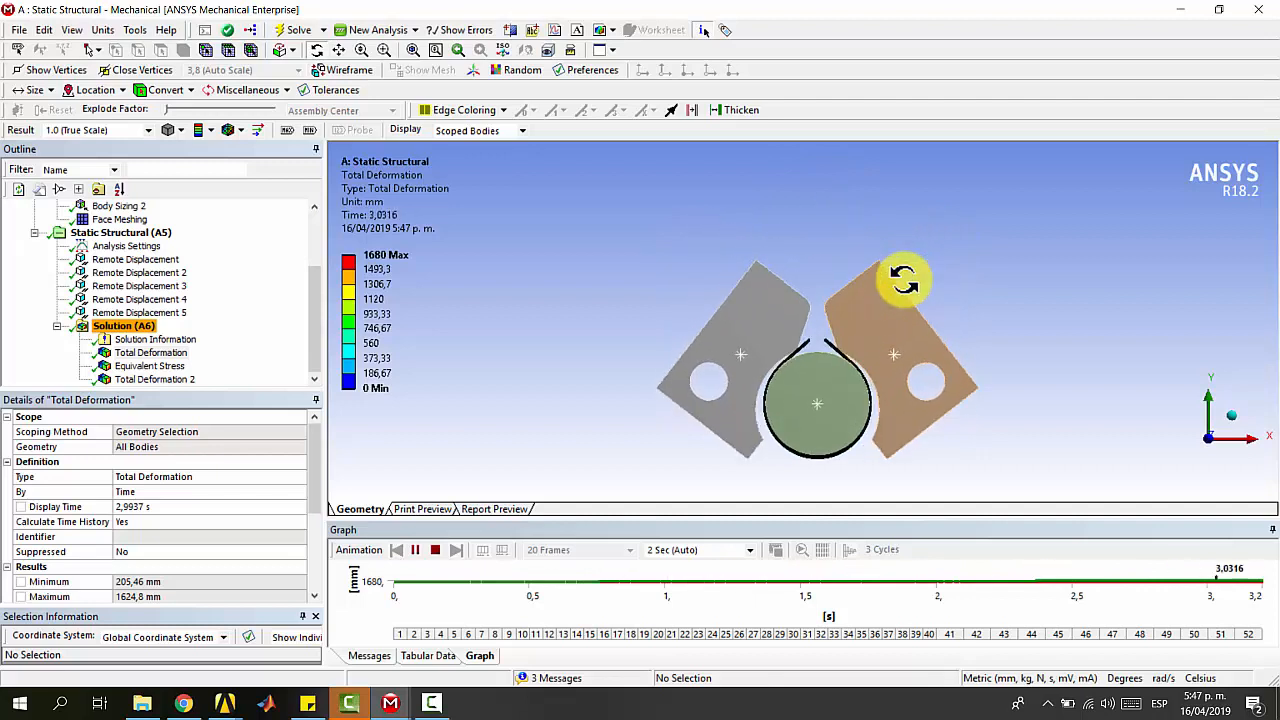
left_click(436, 551)
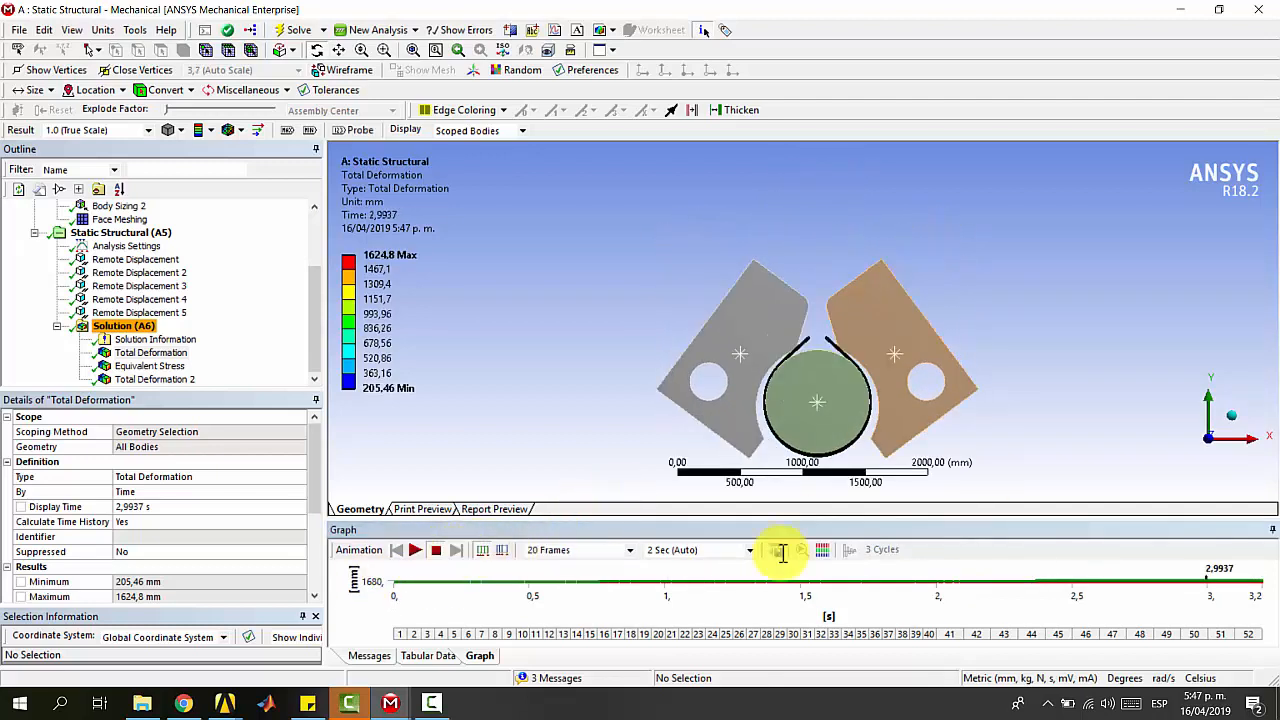
left_click(1255, 584)
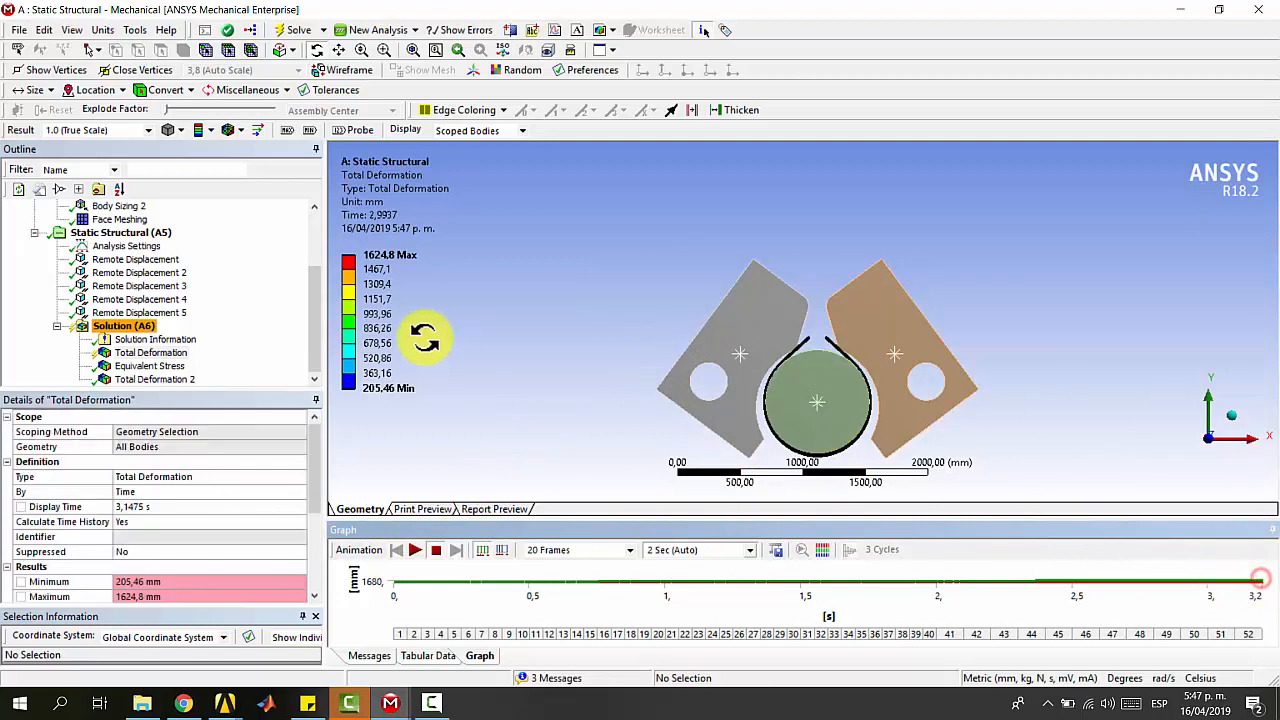
- Display the equivalent stress result of the formed metal sheet
left_click(155, 367)
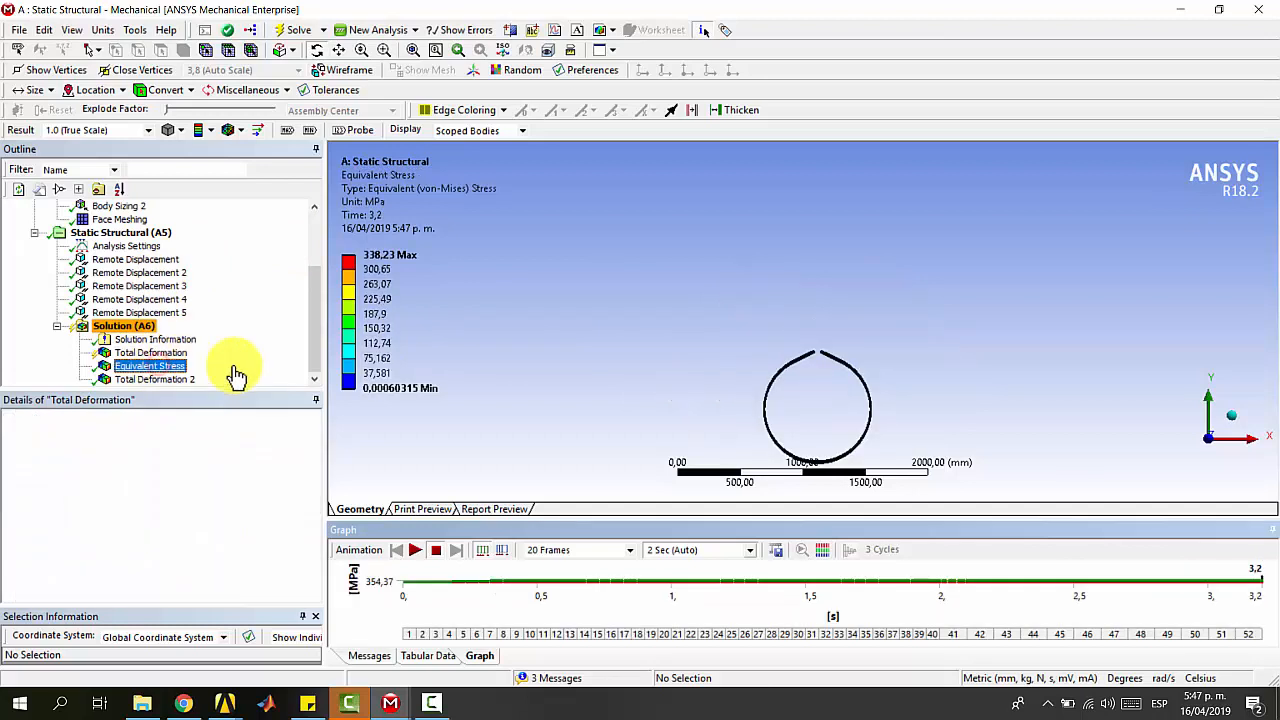
- Examine the equivalent stress distribution along the formed sheet's open edges and its minimum and maximum stress values over time
left_click_drag(835, 362, 879, 313)
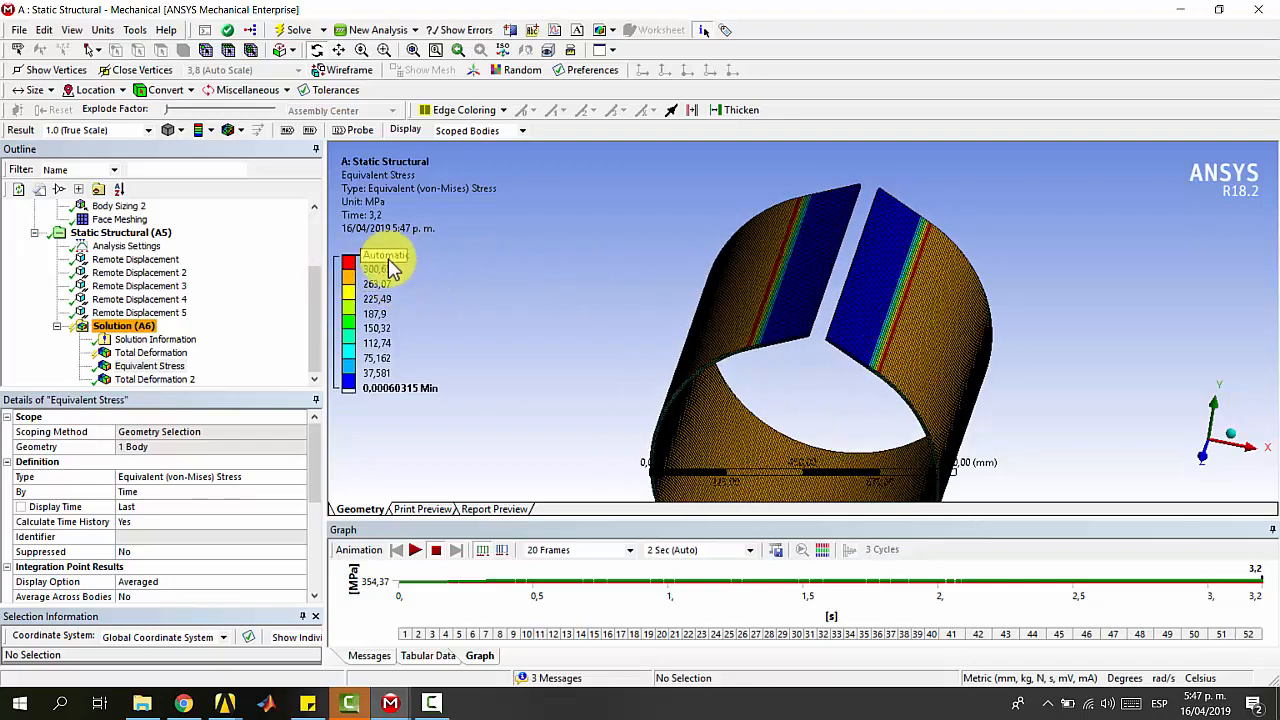
left_click(425, 657)
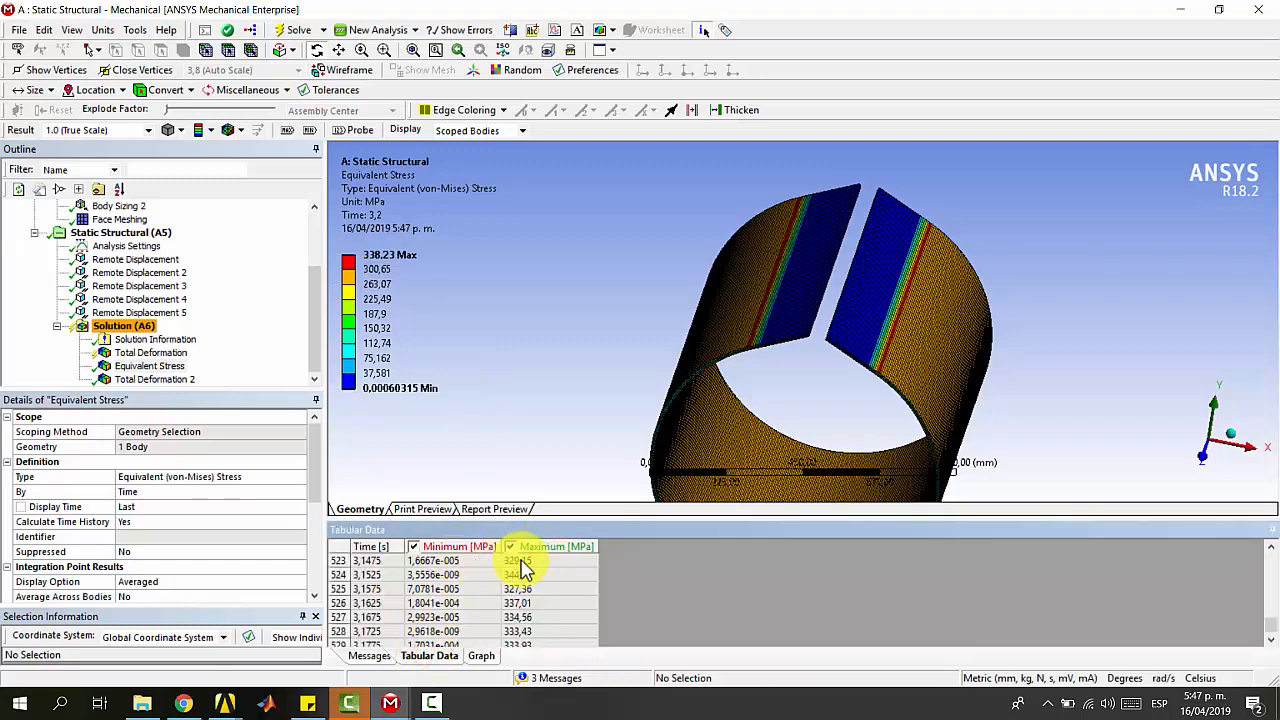
middle_click_drag(657, 386, 803, 309)
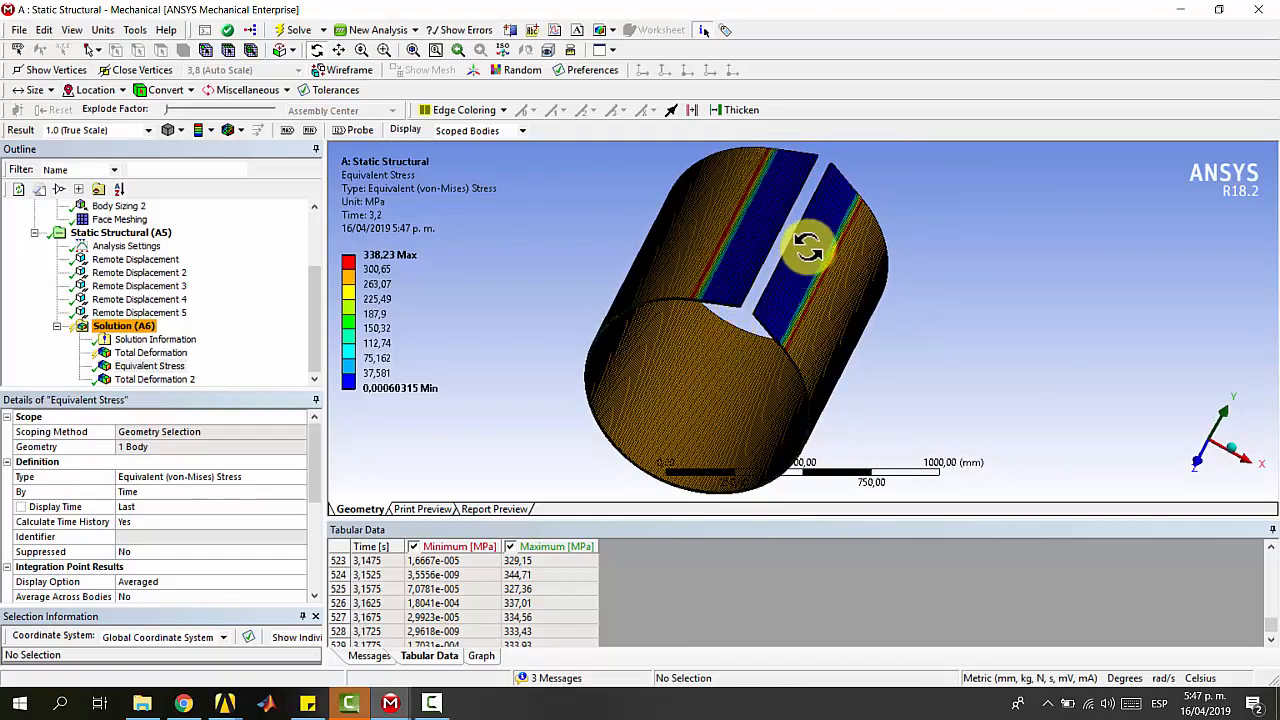
middle_click_drag(820, 277, 909, 409)
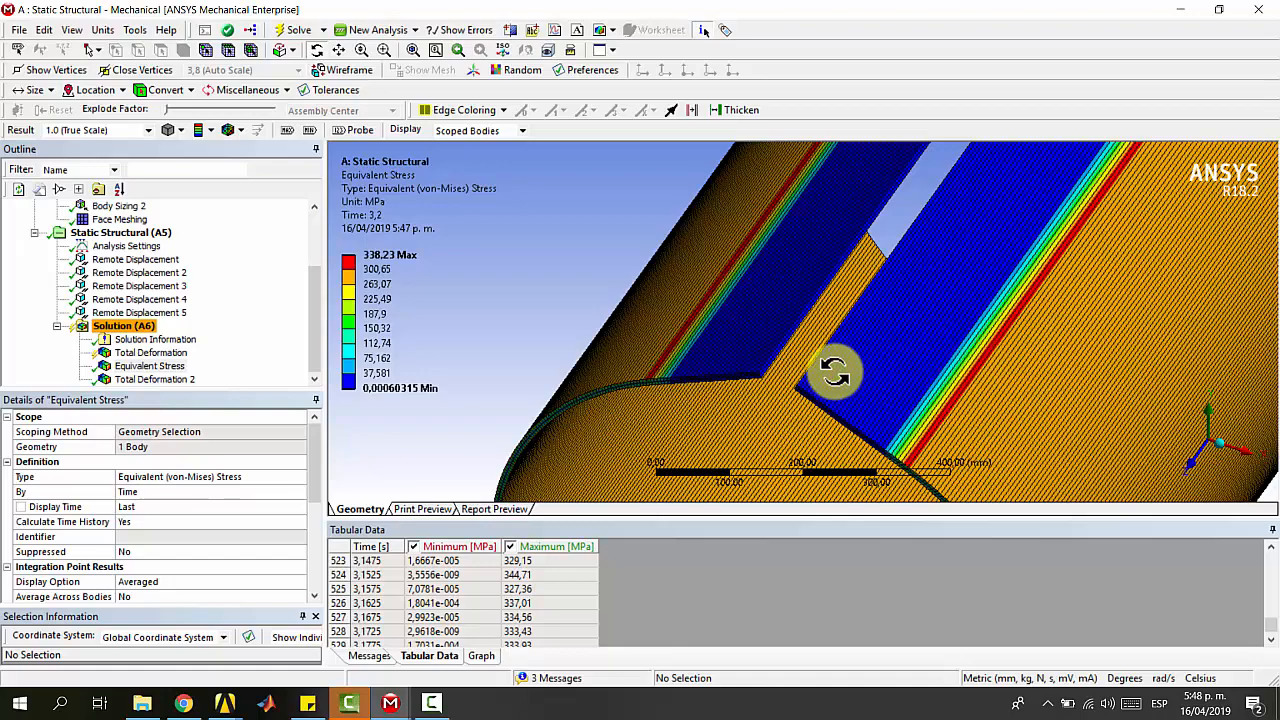
middle_click_drag(797, 352, 850, 250)
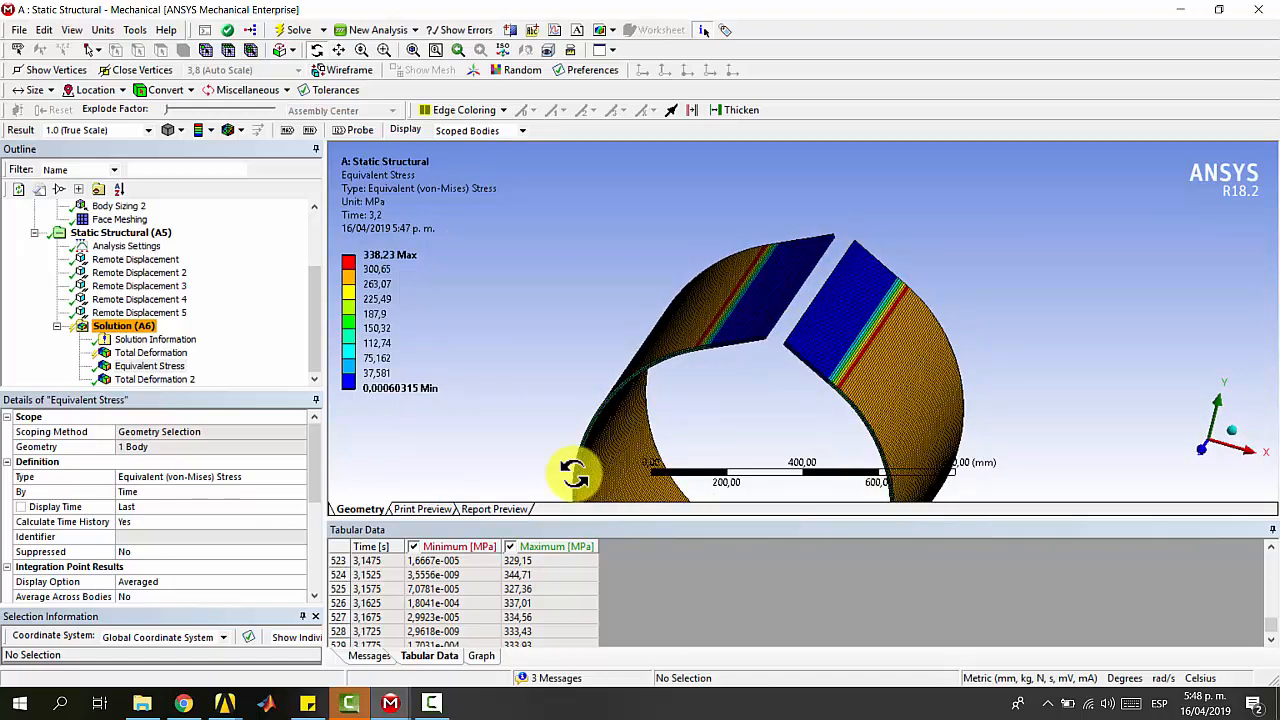
- Display the sheet's Total Deformation 2 result and return to its Equivalent Stress result for comparison
left_click(150, 379)
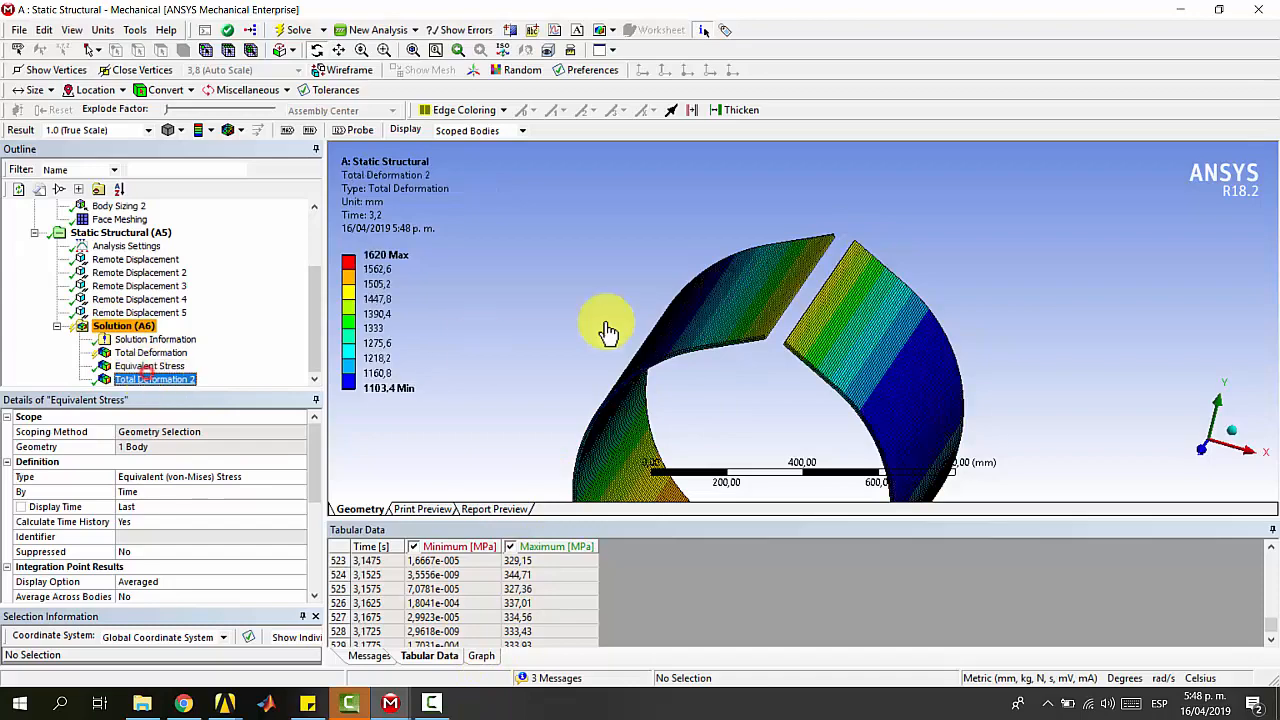
middle_click_drag(729, 363, 805, 420)
left_click(160, 366)
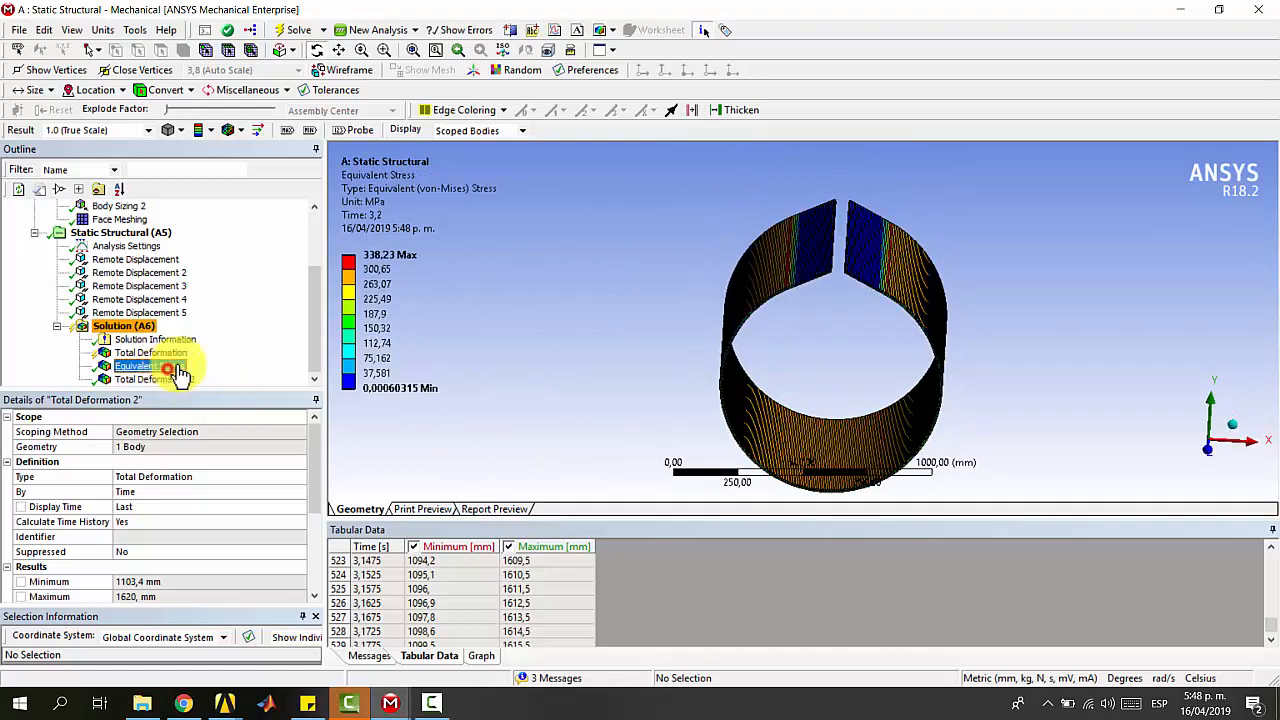
left_click(1210, 452)
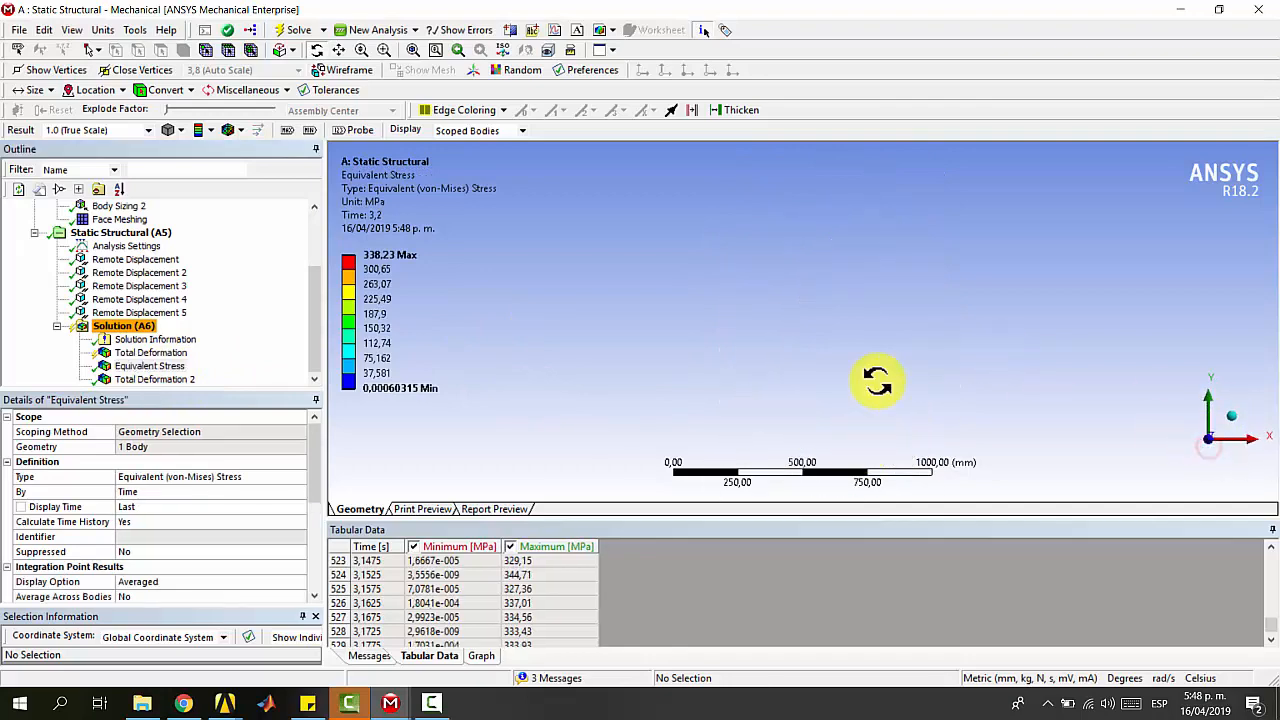
middle_click_drag(850, 293, 633, 430)
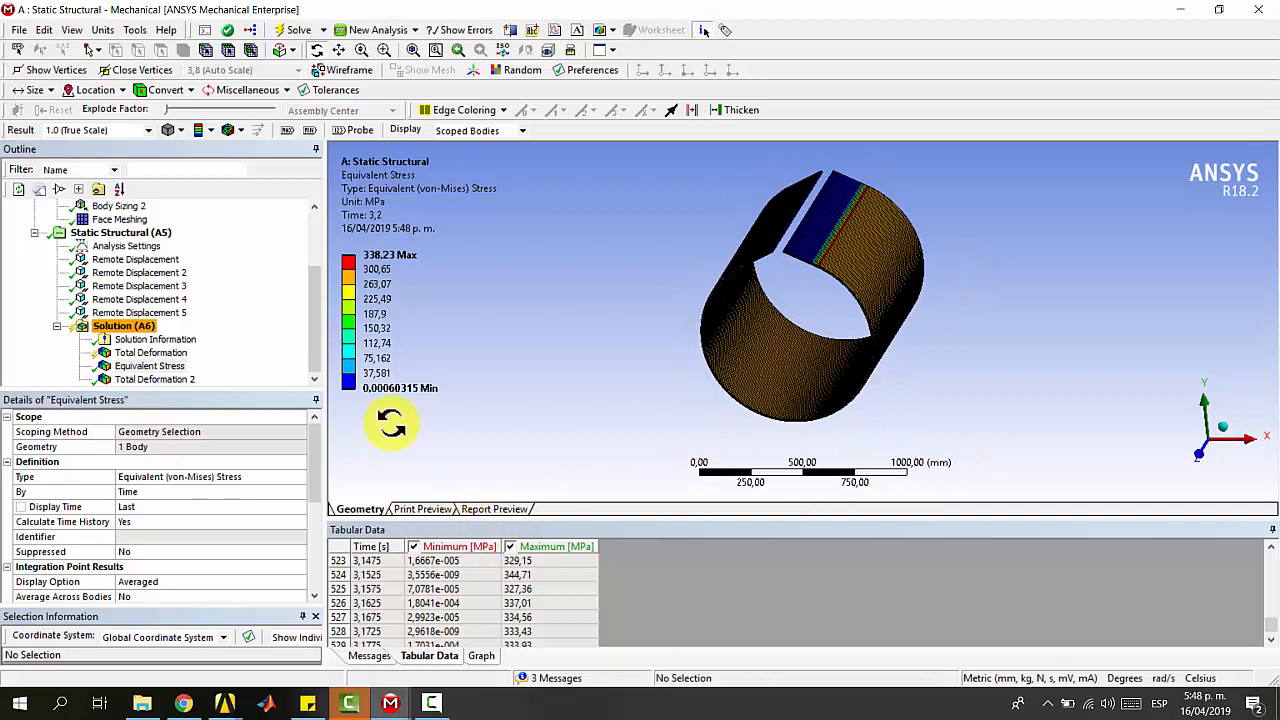
- Play the equivalent stress animation of the sheet being formed, watch it in an angled 3D view, and stop it
left_click(481, 657)
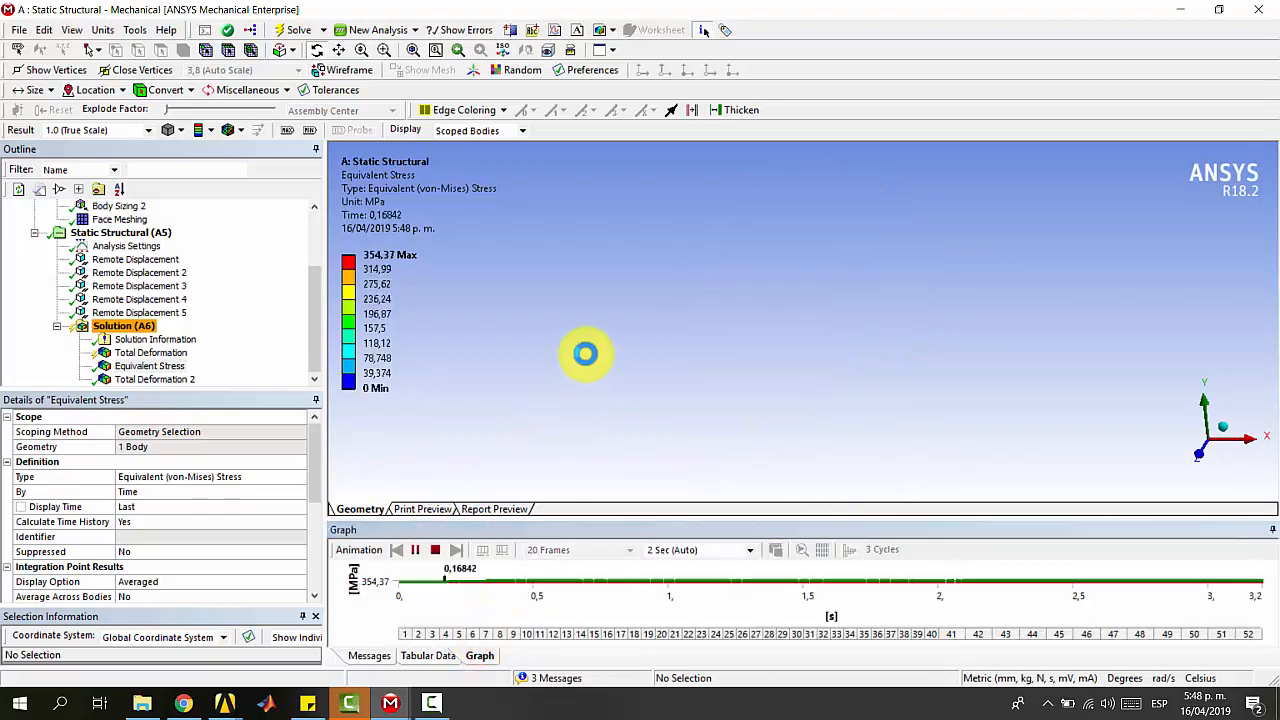
scroll(675, 344, "up", 4)
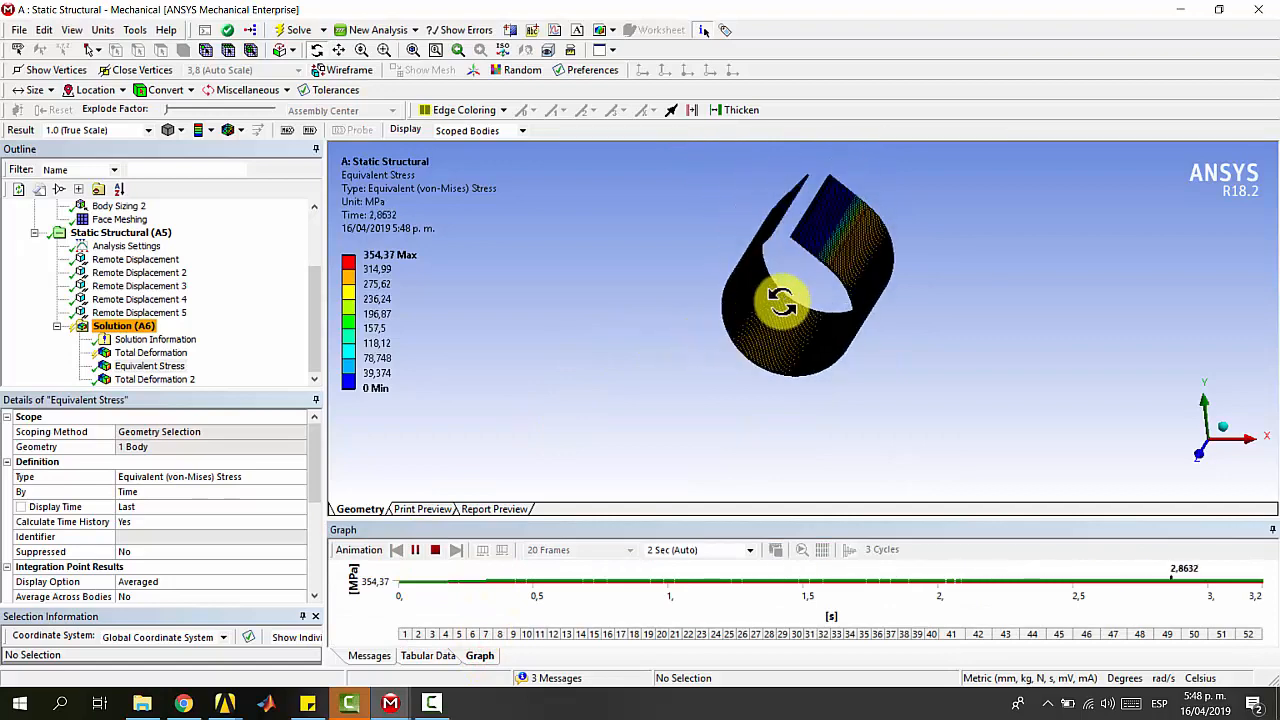
middle_click_drag(855, 286, 819, 390, "ctrl")
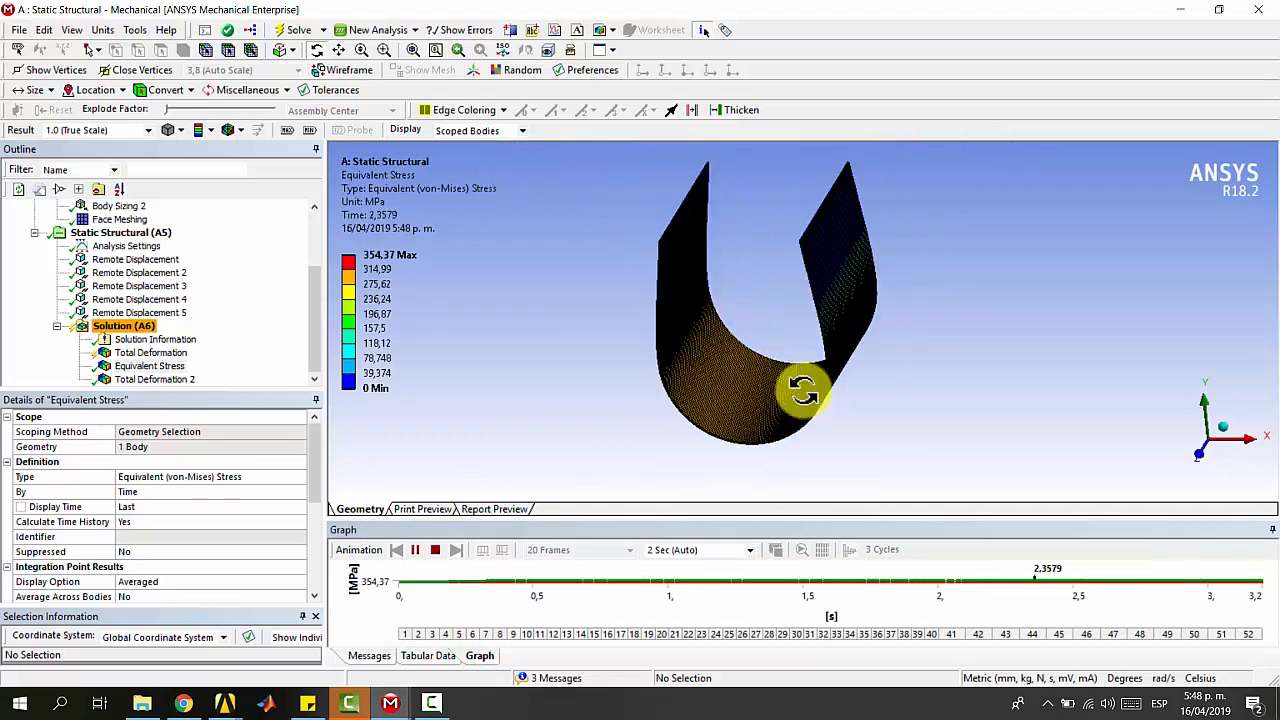
left_click(436, 549)
middle_click_drag(847, 376, 838, 297)
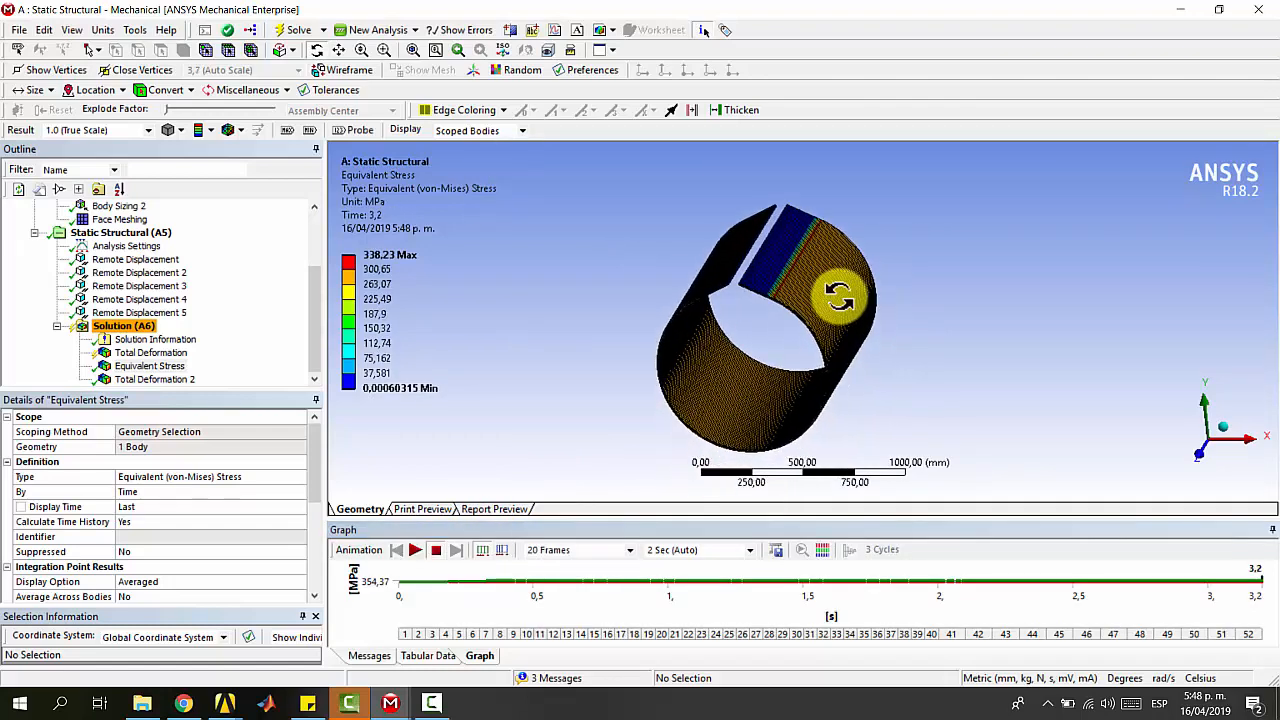